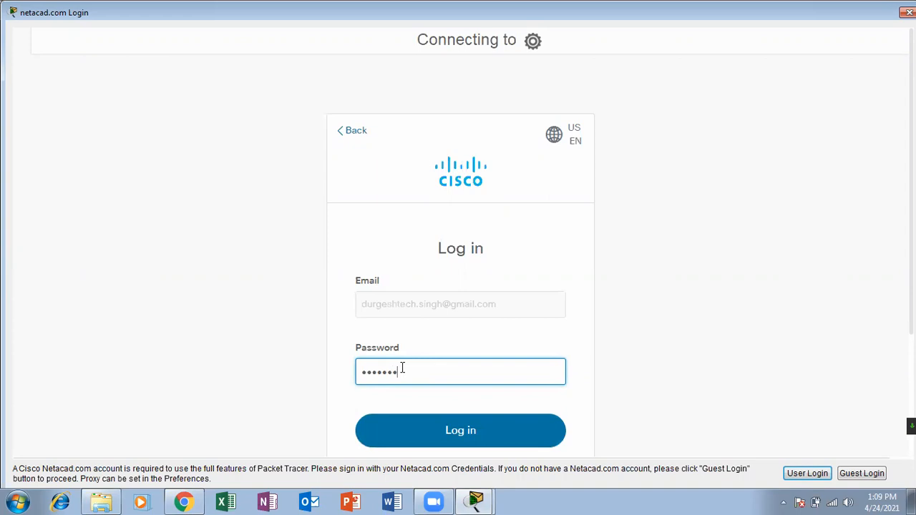
Finish entering the account password and submit the Netacad login.
type("*")
key("Return")
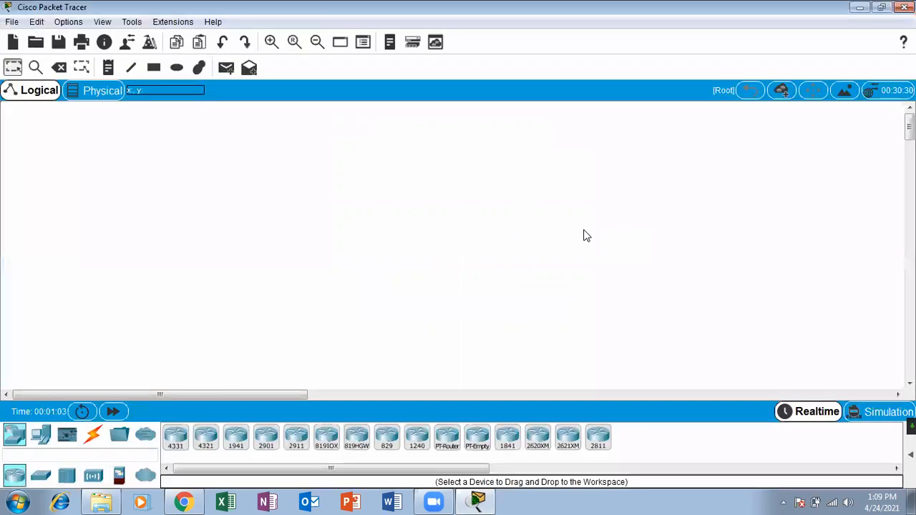
Place a 2960 switch, Switch0, on the logical workspace.
left_click(41, 476)
left_click(175, 436)
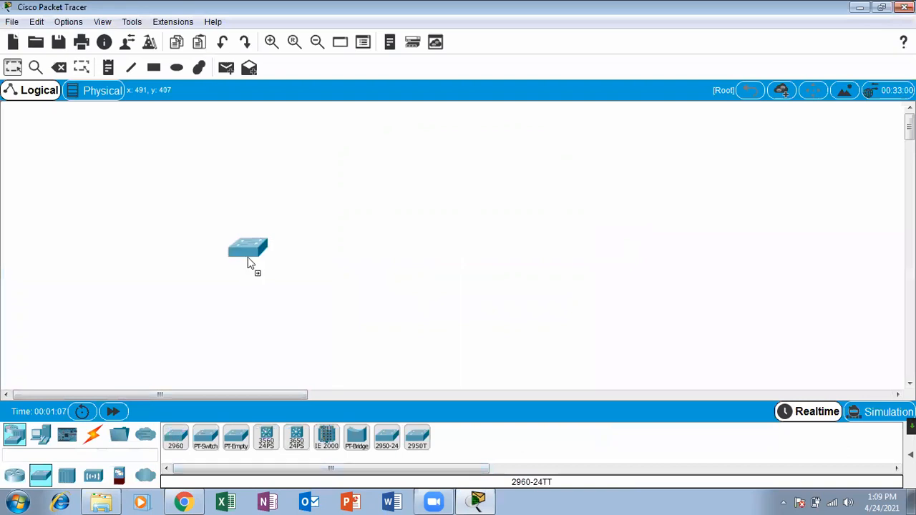
left_click(368, 185)
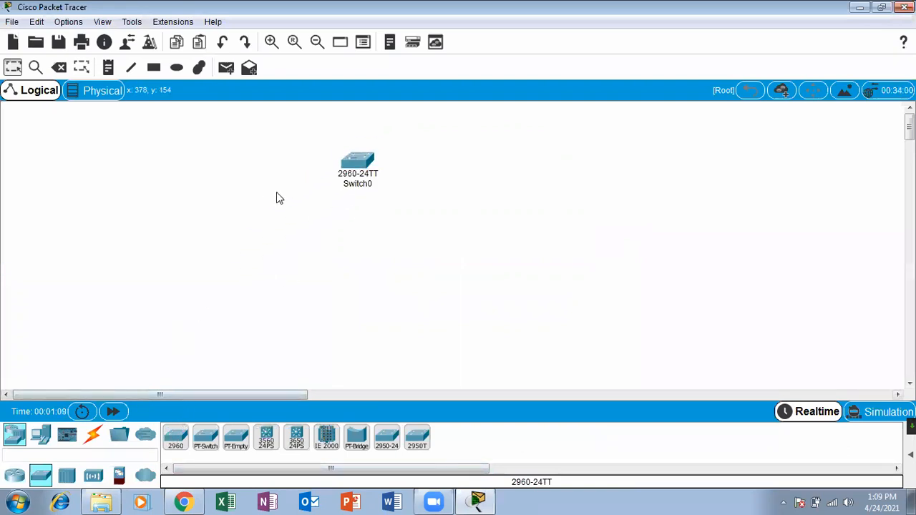
Fast-forward time so Switch0 boots, then show its CLI full screen.
left_click(363, 163)
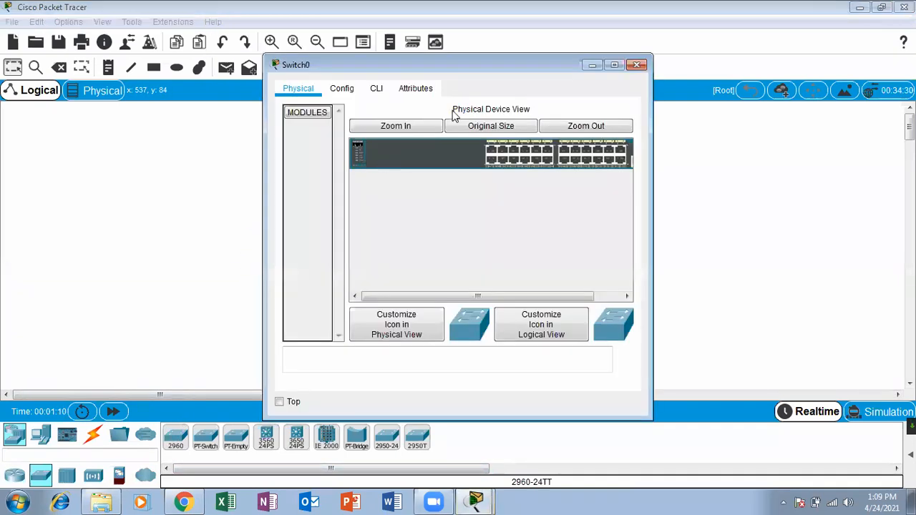
left_click(377, 88)
left_click(614, 65)
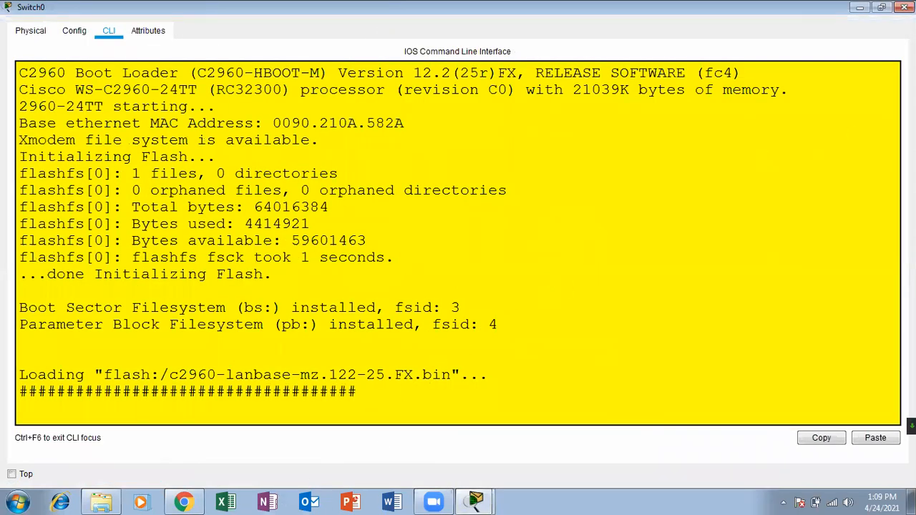
left_click(904, 7)
left_click(113, 412)
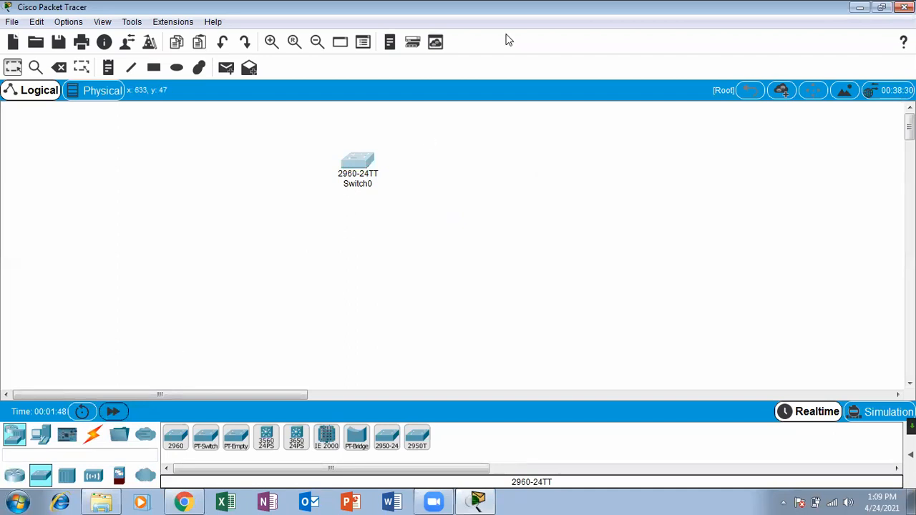
left_click(357, 162)
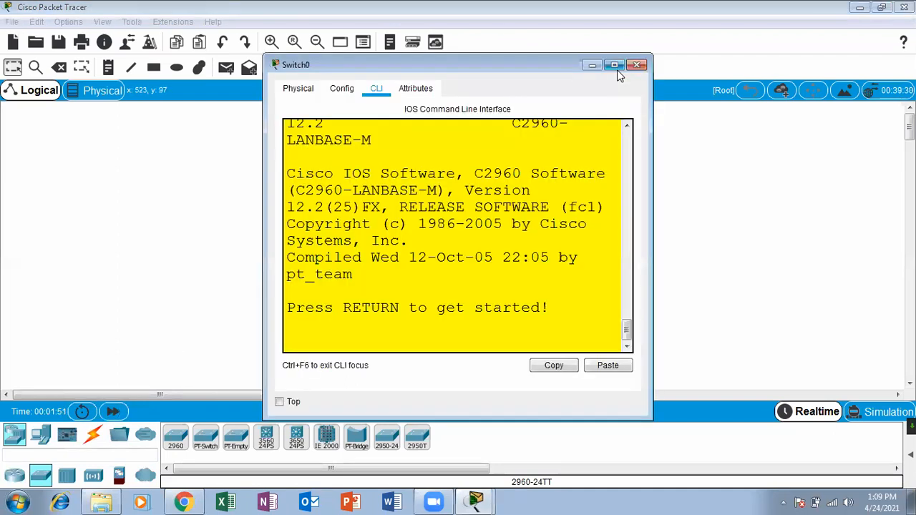
left_click(614, 66)
Enter privileged mode and review Switch0's default VLAN list with show vlan.
key("Return")
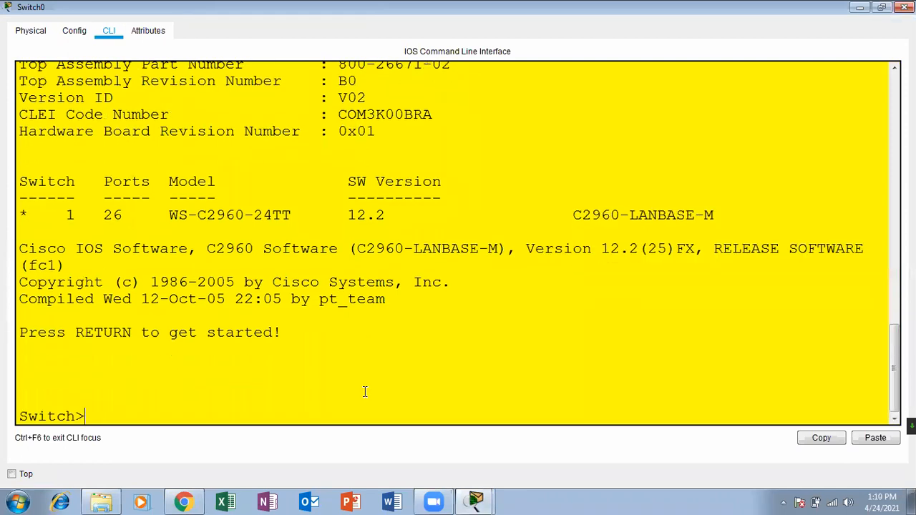
key("Return")
key("Return")
type("ena")
key("Return")
key("Return")
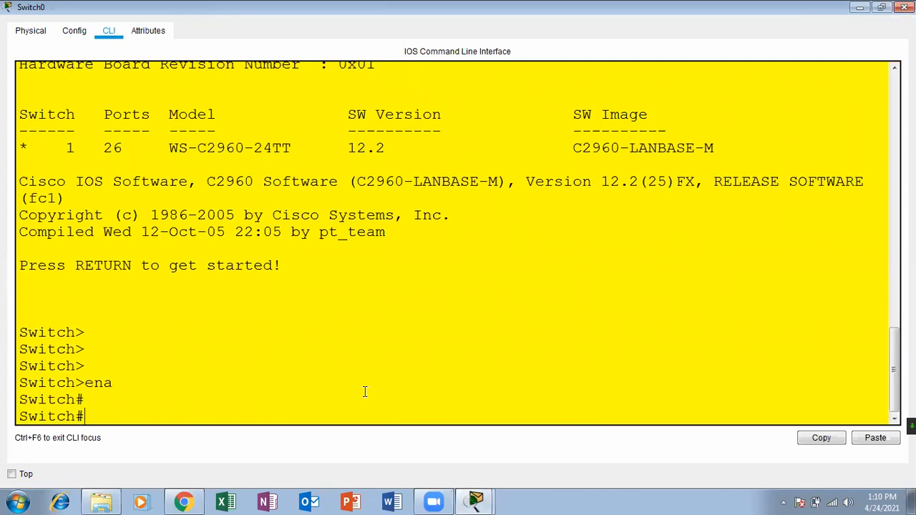
type("sh vla")
key("Tab")
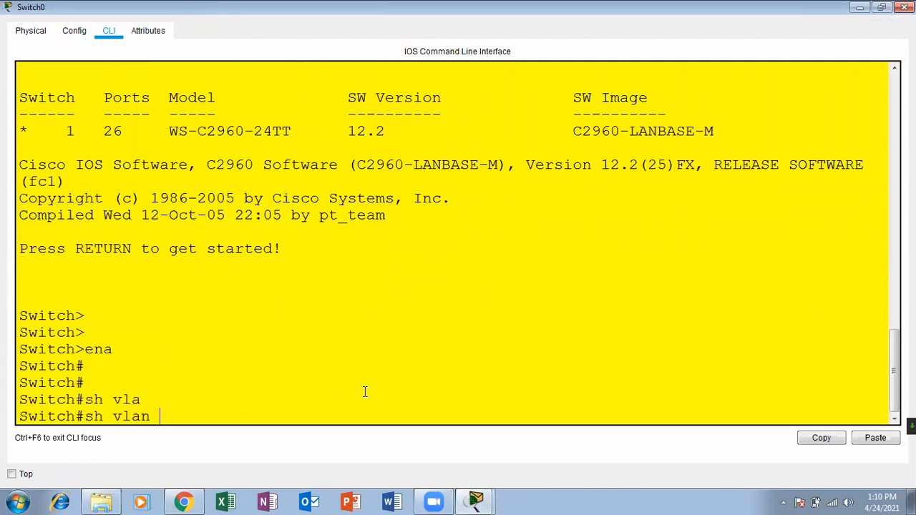
key("Return")
key("Return")
key("Return")
key("Return")
key("Return")
key("Return")
key("Return")
key("Return")
key("Return")
key("Return")
key("Return")
key("Return")
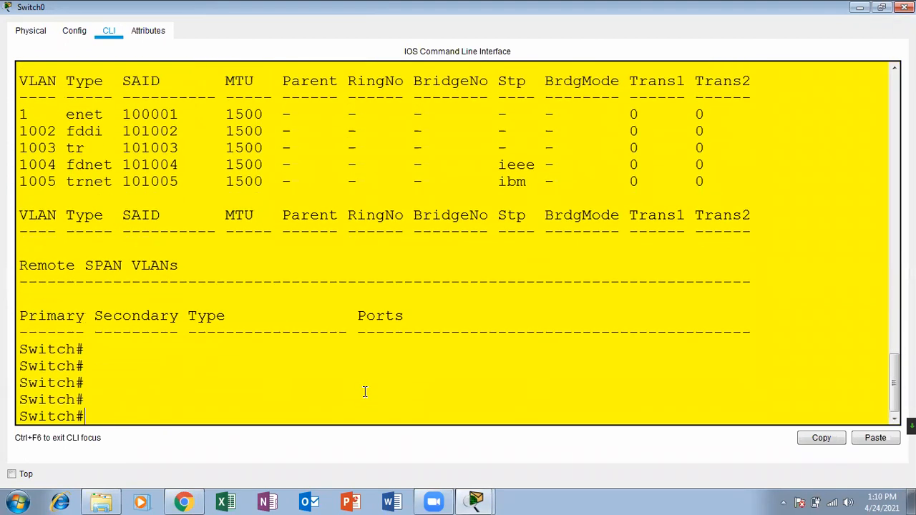
scroll(458, 243, "up", 5)
scroll(769, 289, "up", 2)
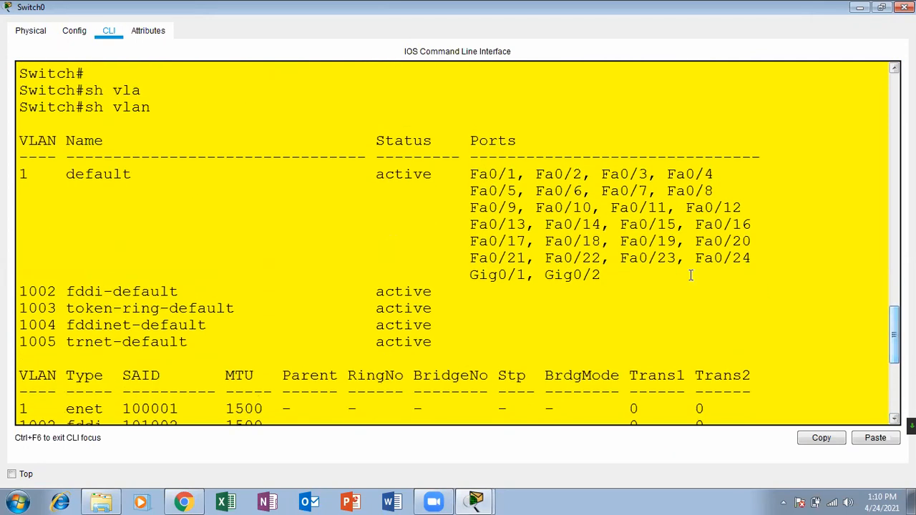
left_click_drag(451, 343, 21, 174)
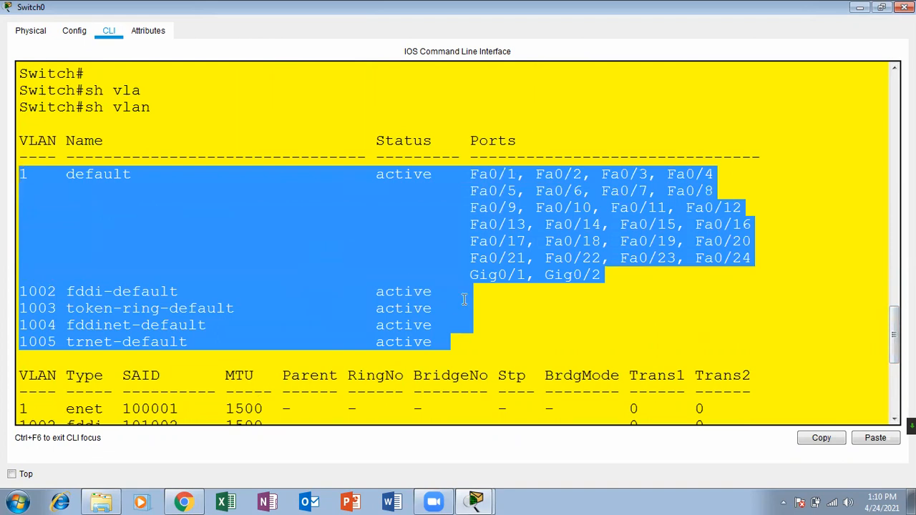
left_click(528, 349)
key("Return")
key("Return")
key("Return")
key("Return")
key("Return")
key("Return")
key("Return")
key("Return")
key("Return")
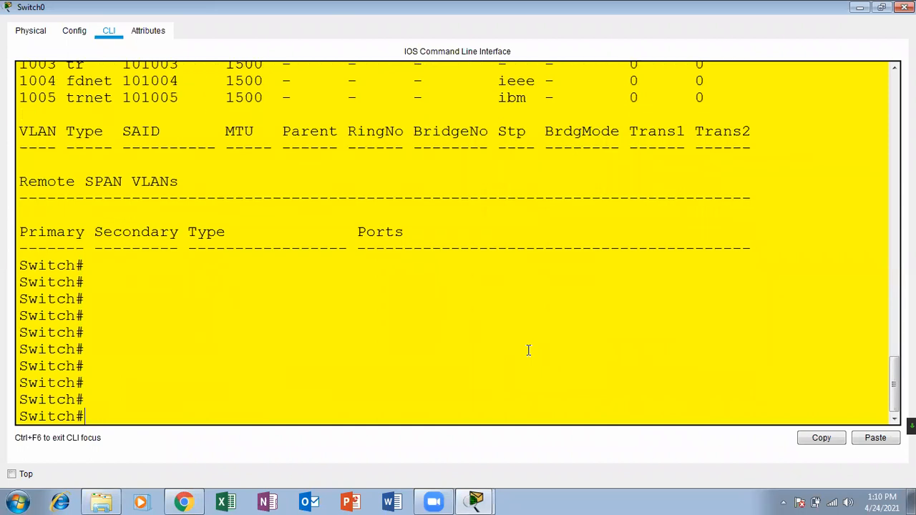
Enter global configuration mode with configure terminal.
type("conf")
key("Tab")
type("ter")
key("Tab")
key("Return")
key("Return")
key("Return")
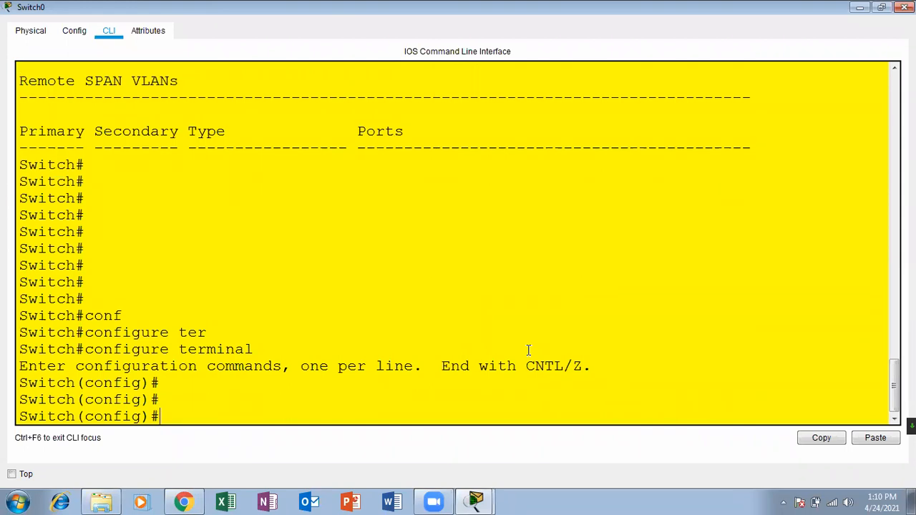
Create VLAN 10 and name it marketing.
type("vlan 10")
key("Return")
type("name ")
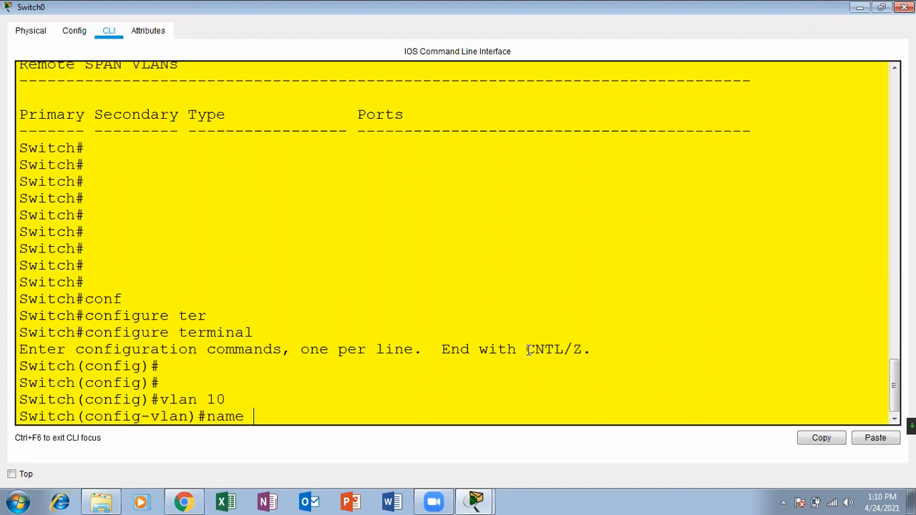
type("ma")
type("rj")
key("BackSpace")
type("keting")
key("Return")
key("Return")
key("Return")
type("exit")
Create VLAN 20 and name it sales, correcting the 'slaes' typo.
key("Return")
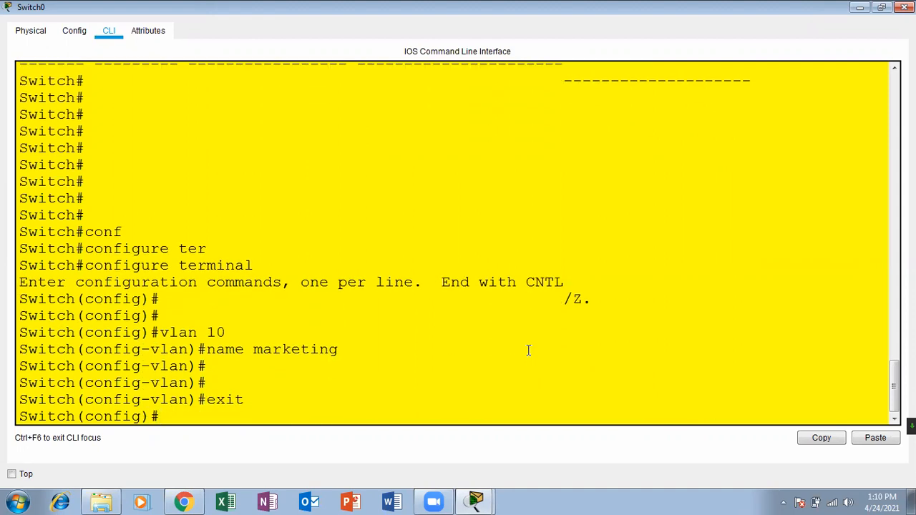
type("vlan 20")
key("Return")
key("Return")
key("Return")
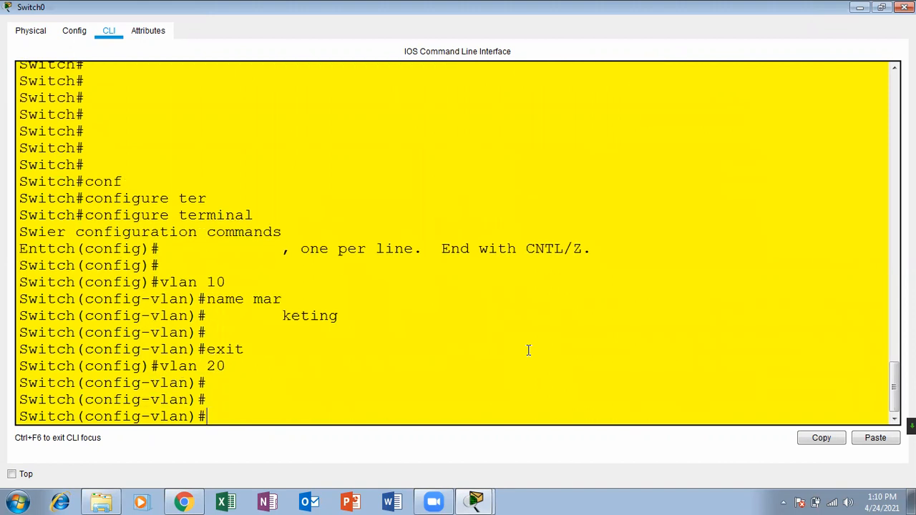
type("name slaes")
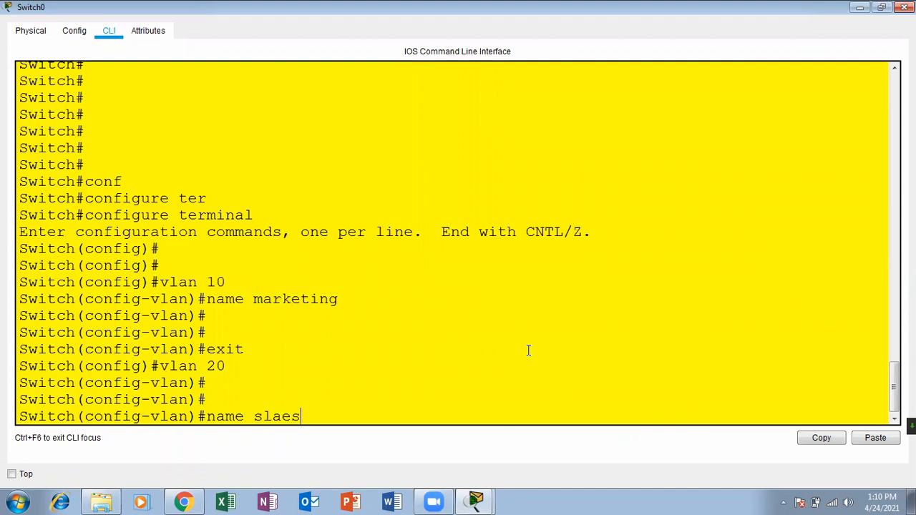
key("Return")
key("Return")
key("Return")
key("Up")
key("Left")
key("Left")
key("BackSpace")
key("BackSpace")
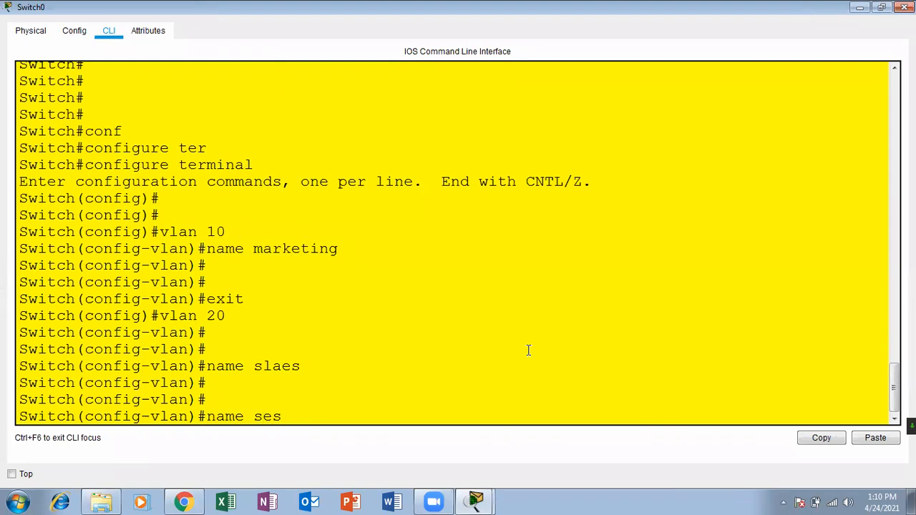
type("al")
key("Return")
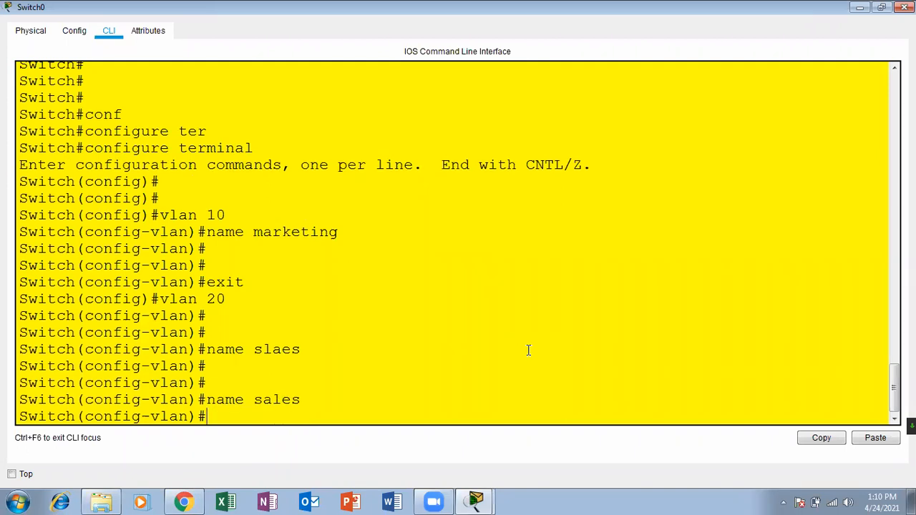
key("Return")
type("exit")
key("Return")
Create VLAN 30 named it, exit with Ctrl+Z, and run show vlan.
key("Return")
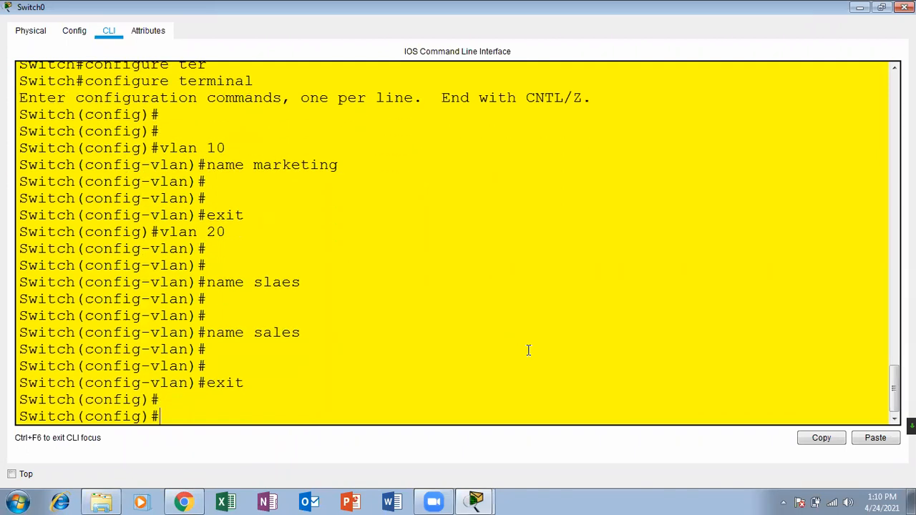
type("vlan 30 naem")
key("BackSpace")
key("BackSpace")
key("BackSpace")
key("BackSpace")
key("Return")
key("Return")
type("name")
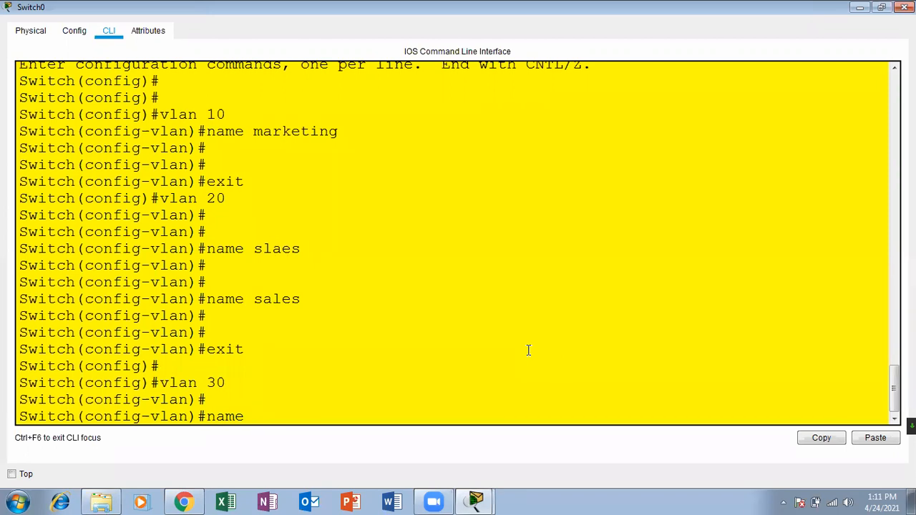
type(" it")
key("Return")
key("Return")
key("Return")
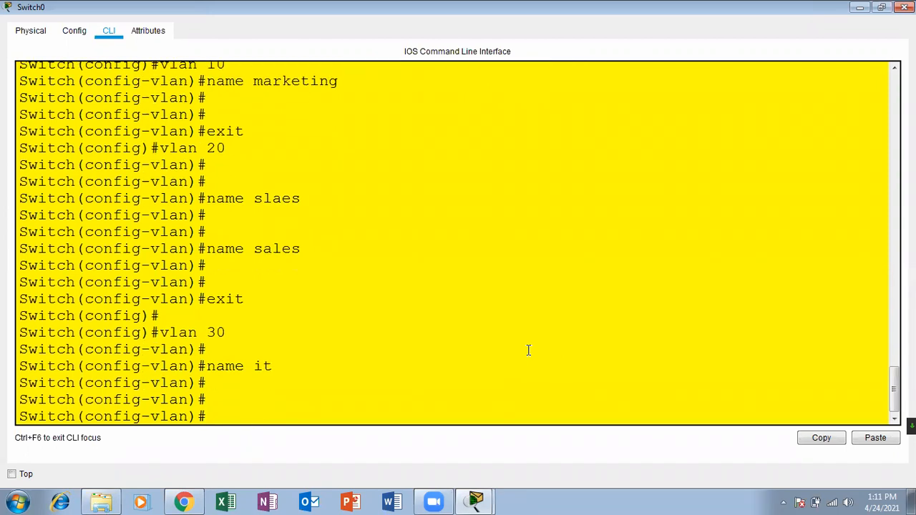
key("ctrl+z")
key("Return")
key("Return")
type("sh vlan")
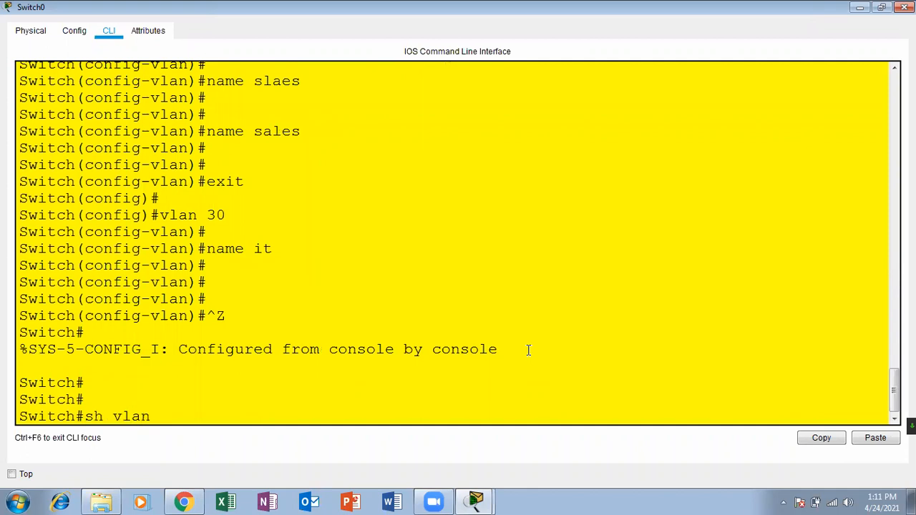
key("Return")
key("Return")
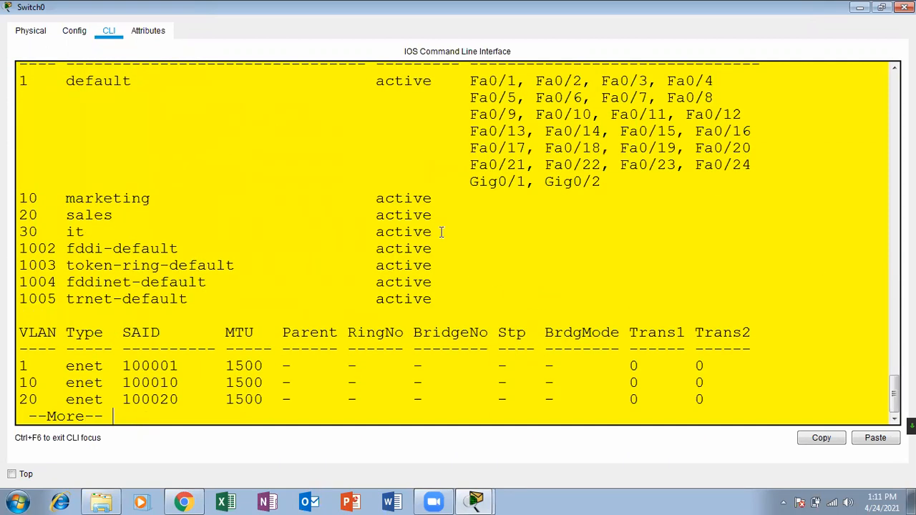
Review the VLAN table, highlighting VLANs 10, 20, 30 and ports Fa0/1–24, then page to the end.
left_click_drag(440, 232, 22, 200)
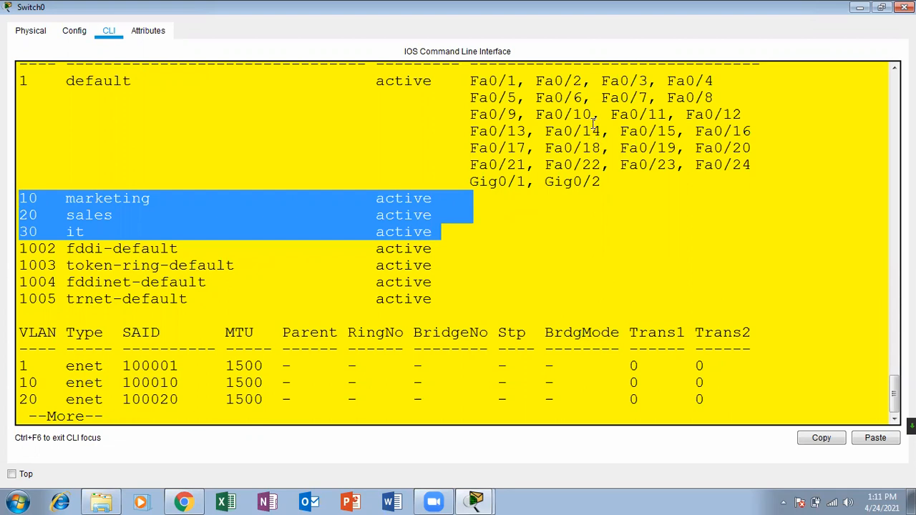
left_click(472, 81)
left_click_drag(472, 81, 716, 93)
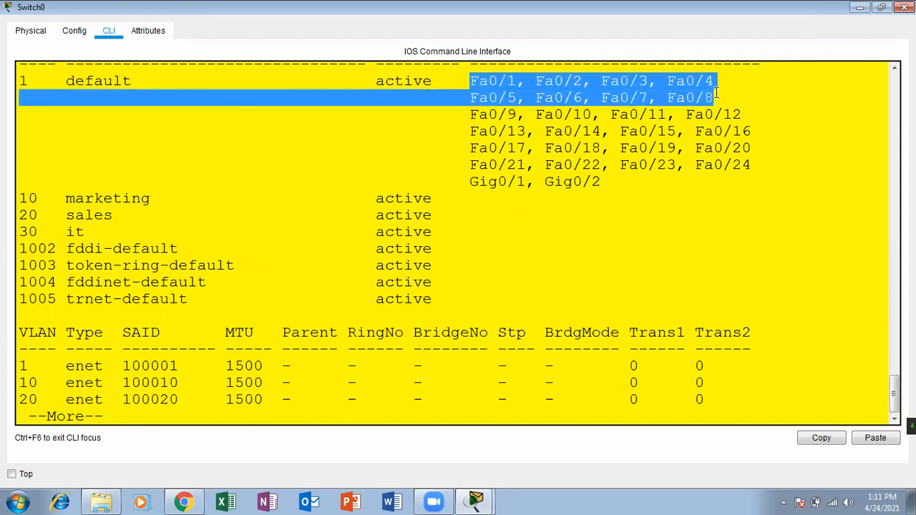
left_click_drag(471, 120, 764, 135)
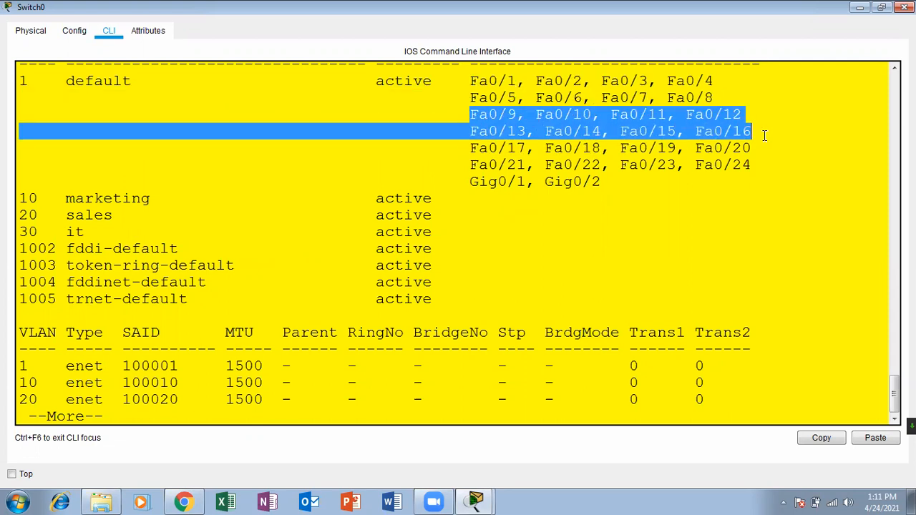
left_click_drag(471, 148, 755, 165)
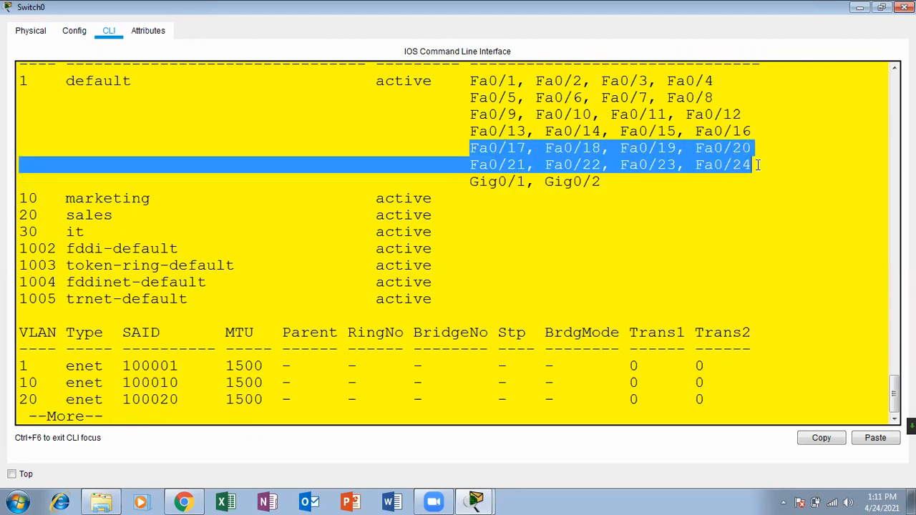
left_click(495, 287)
key("Return")
key("Return")
key("Return")
key("Return")
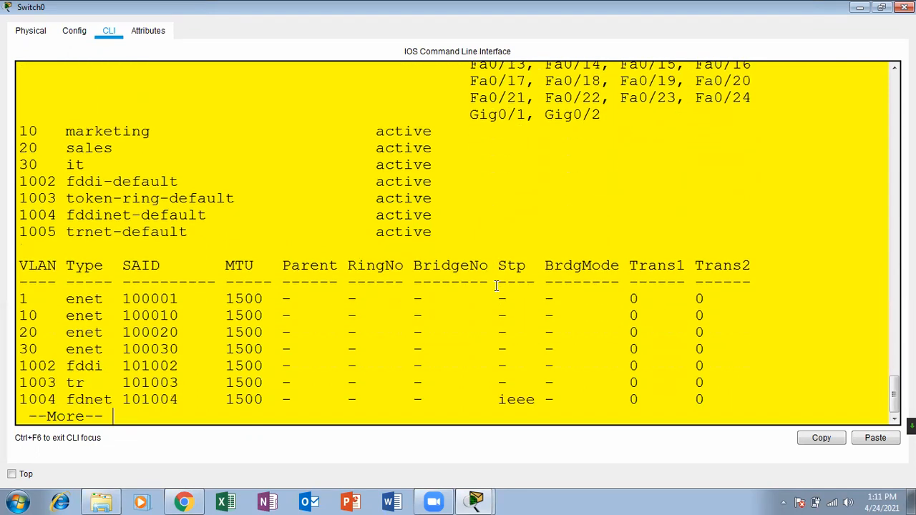
key("Return")
key("Return")
key("Return")
key("Return")
key("Return")
key("Return")
key("Return")
key("Return")
key("Return")
key("Return")
key("Return")
key("Return")
key("Return")
key("Return")
key("Return")
key("Return")
key("Return")
key("Return")
key("Return")
Enter configuration mode for interface FastEthernet 0/1.
type("configure")
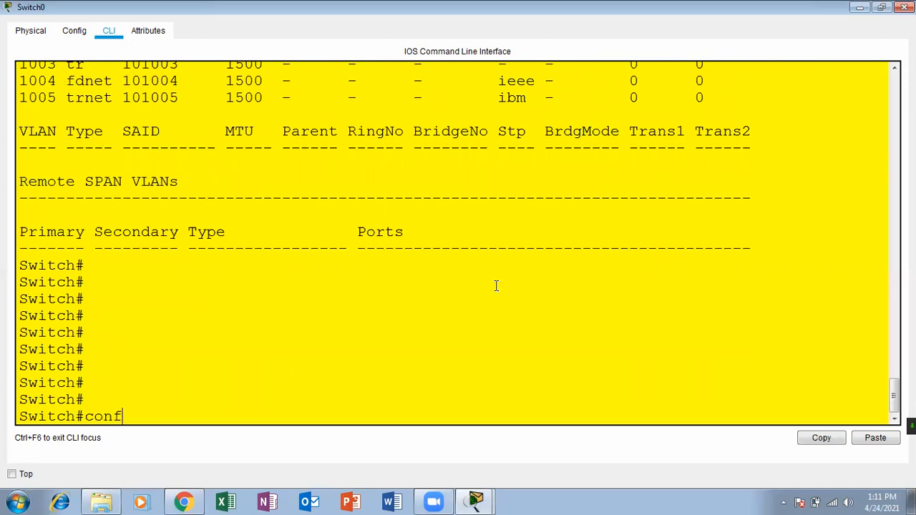
key("Tab")
type("ter")
key("Tab")
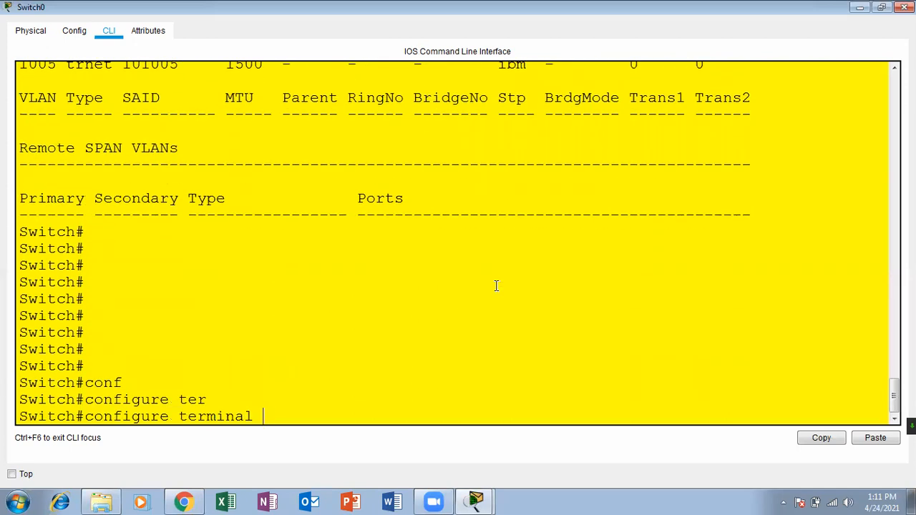
key("Return")
key("Return")
key("Return")
type("inter")
key("Tab")
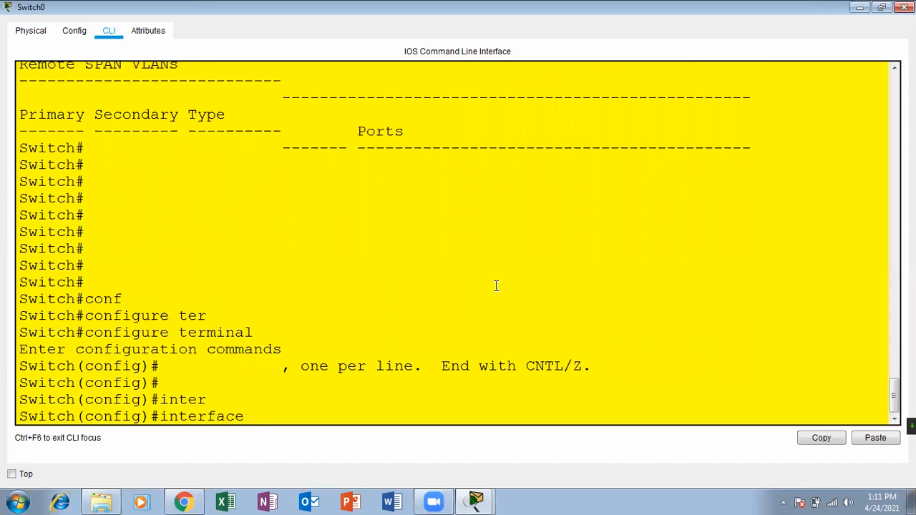
type("fas")
key("Tab")
type("0/1")
key("Return")
key("Return")
key("Return")
Set FastEthernet 0/1 to switchport mode access.
type("sw")
key("Tab")
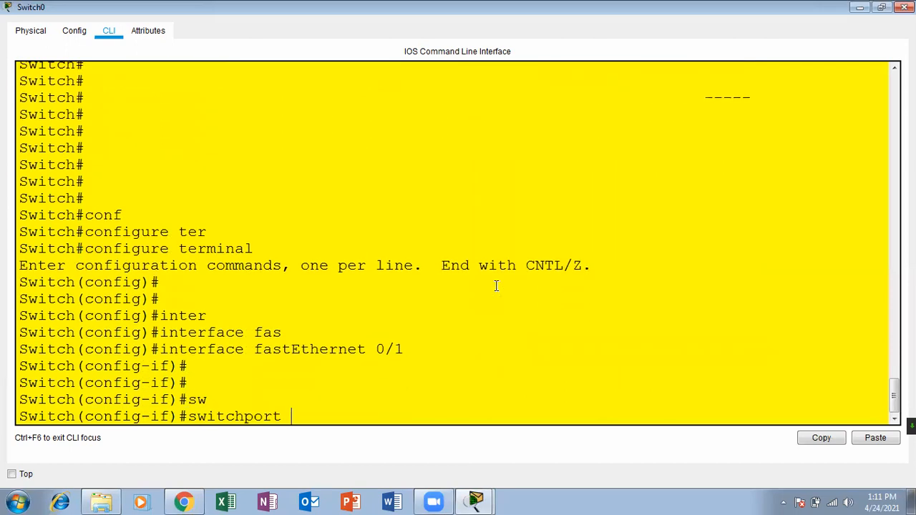
type("mod")
key("Tab")
type("acc")
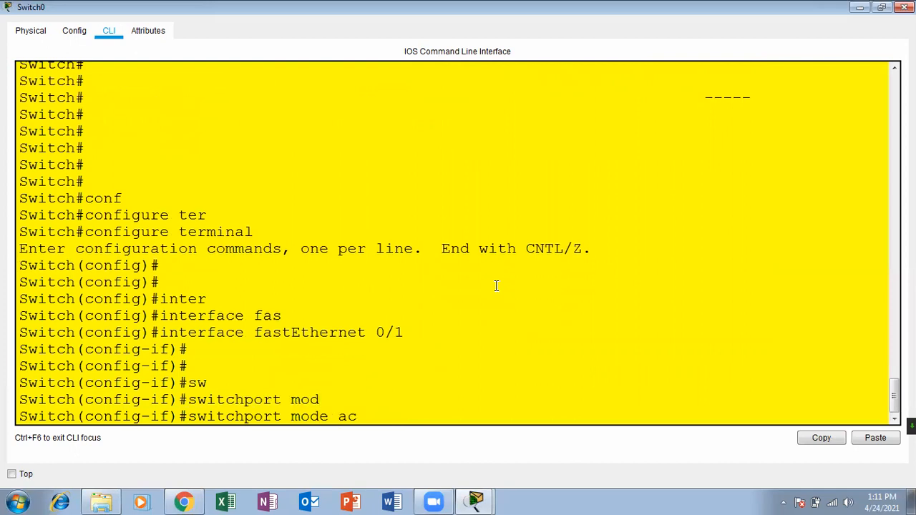
key("Tab")
key("Return")
key("Return")
key("Return")
Assign FastEthernet 0/1 to access VLAN 10.
type("swi")
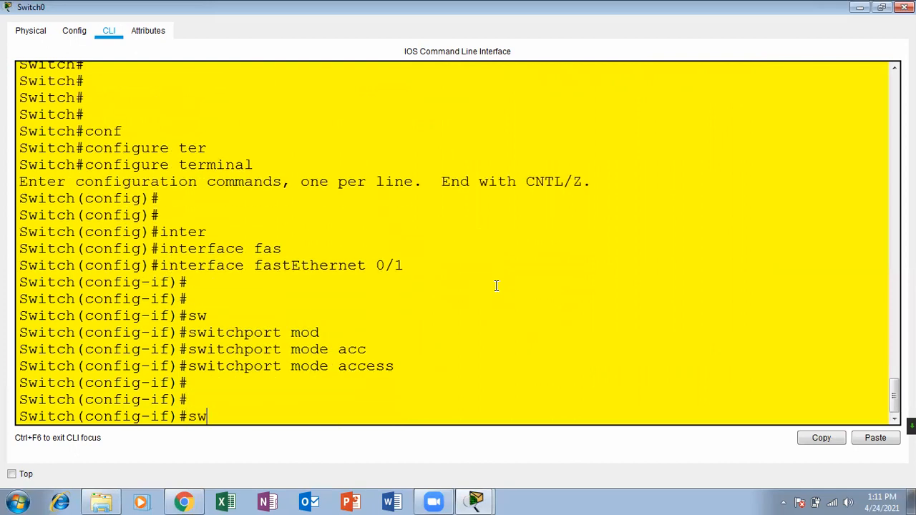
key("Tab")
type("acc")
key("Tab")
type("vla")
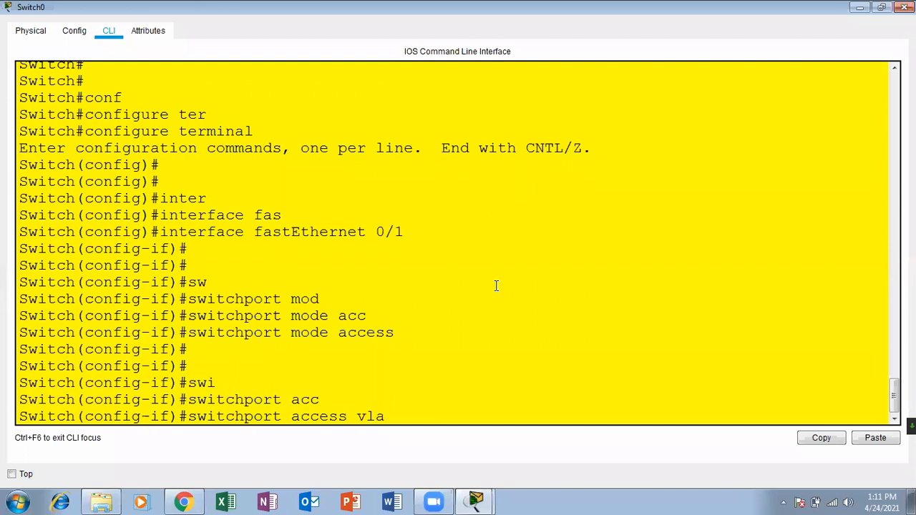
key("Tab")
type("10")
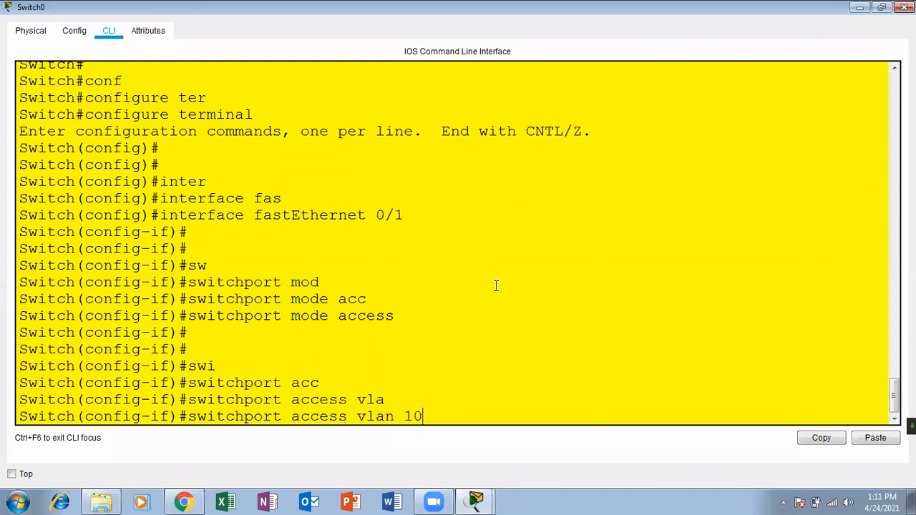
key("Return")
key("Return")
key("Return")
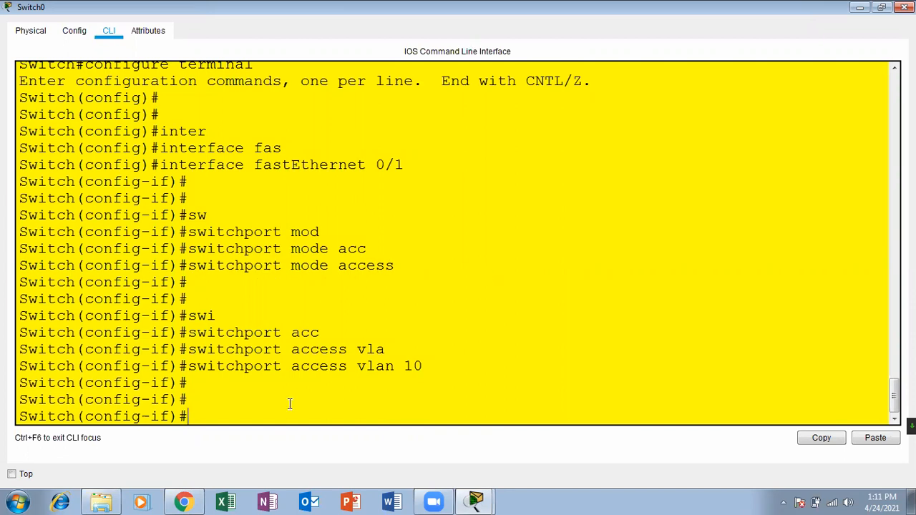
key("Return")
key("Return")
key("Return")
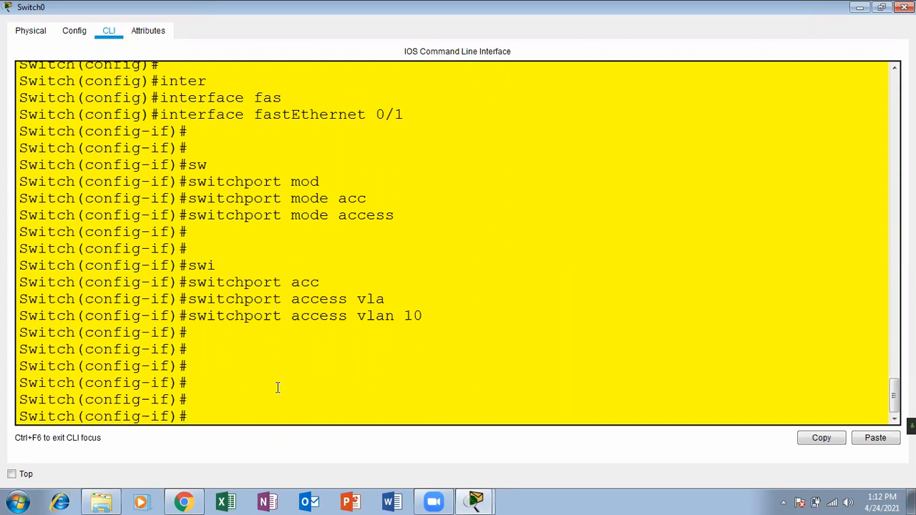
key("Return")
key("Return")
key("Return")
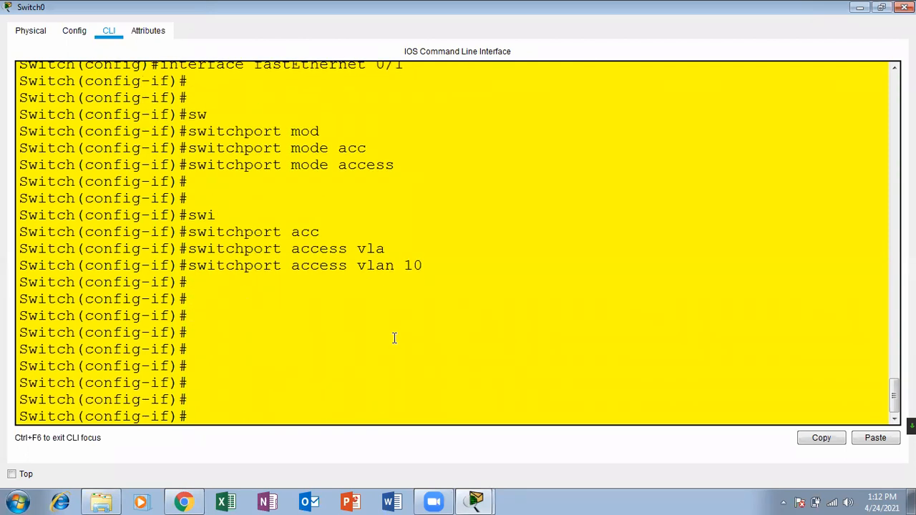
key("Up")
key("Up")
key("Up")
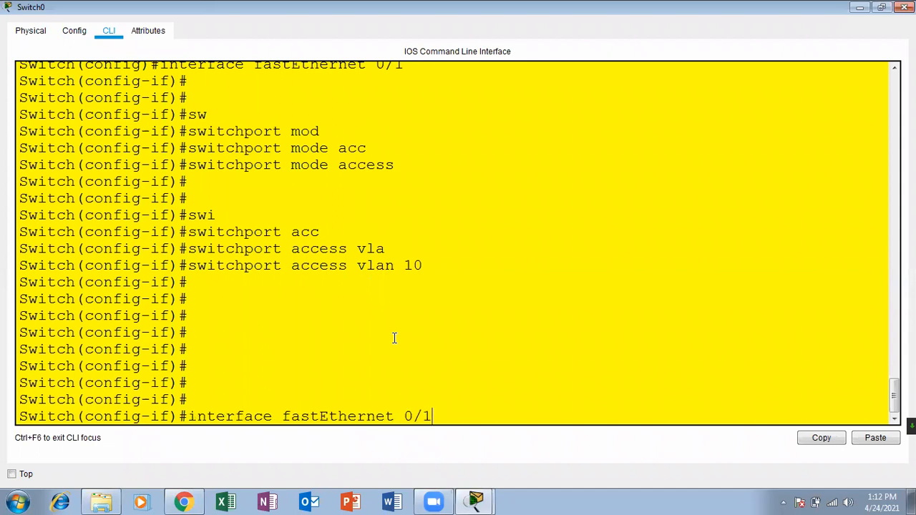
Discard the partial range command and exit FastEthernet 0/1 configuration.
type("-")
key("BackSpace")
key("BackSpace")
key("BackSpace")
key("BackSpace")
key("BackSpace")
key("BackSpace")
key("BackSpace")
key("BackSpace")
key("BackSpace")
key("BackSpace")
key("BackSpace")
key("BackSpace")
key("BackSpace")
key("BackSpace")
key("BackSpace")
key("BackSpace")
key("BackSpace")
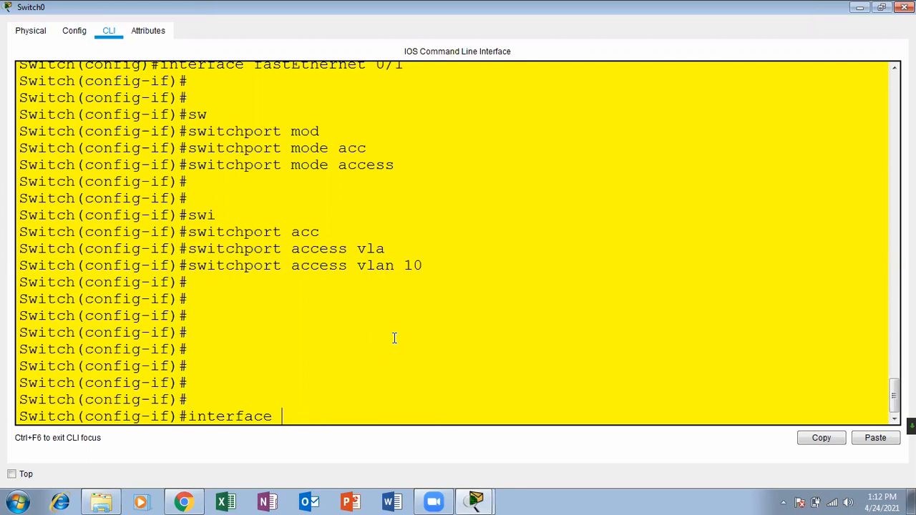
type("range fas")
key("Tab")
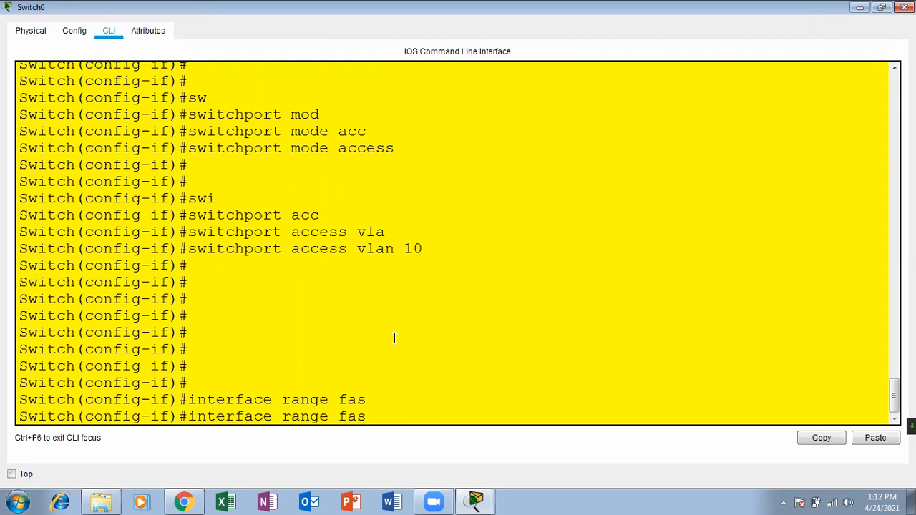
key("BackSpace")
key("BackSpace")
key("BackSpace")
key("BackSpace")
key("BackSpace")
key("BackSpace")
key("BackSpace")
key("BackSpace")
key("BackSpace")
key("BackSpace")
key("BackSpace")
key("BackSpace")
key("BackSpace")
key("BackSpace")
key("BackSpace")
key("BackSpace")
key("BackSpace")
key("BackSpace")
key("BackSpace")
type("exit")
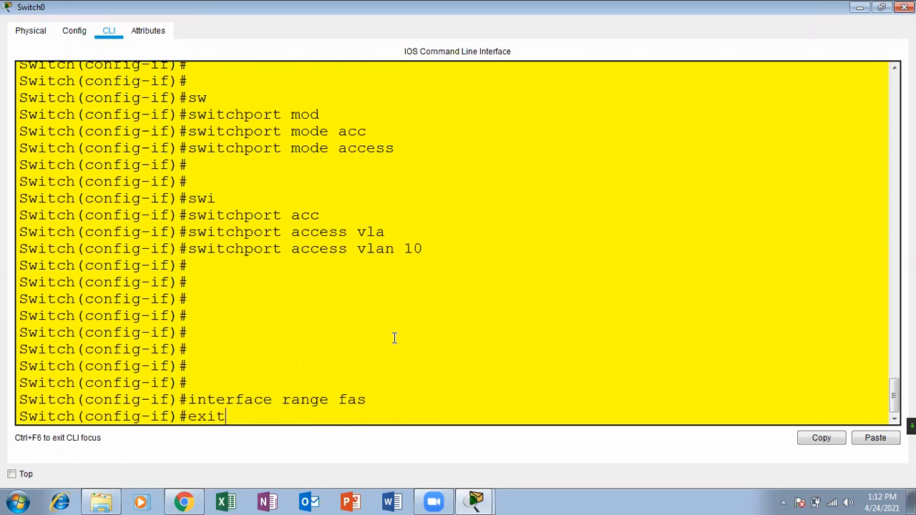
key("Return")
key("Return")
key("Return")
Select the interface range FastEthernet 0/1-8.
type("inter")
key("Tab")
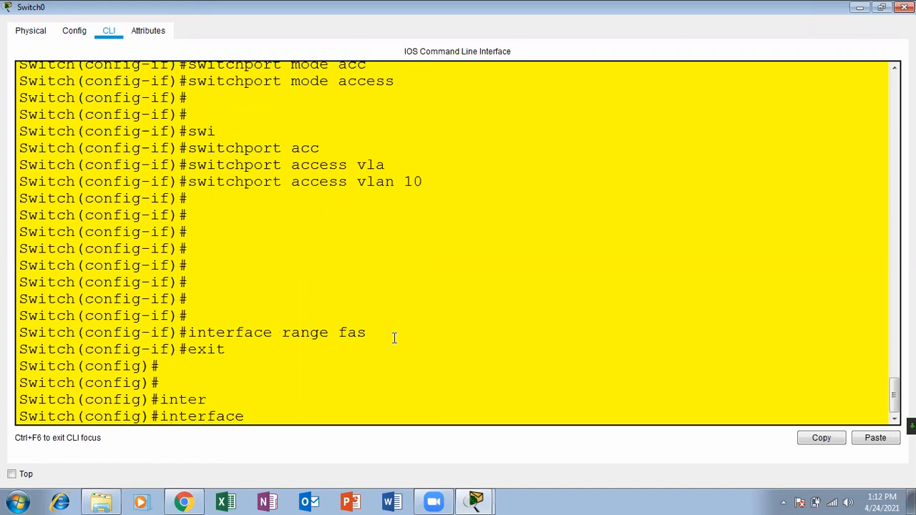
type("ra")
key("Tab")
type("fas")
key("Tab")
type("0")
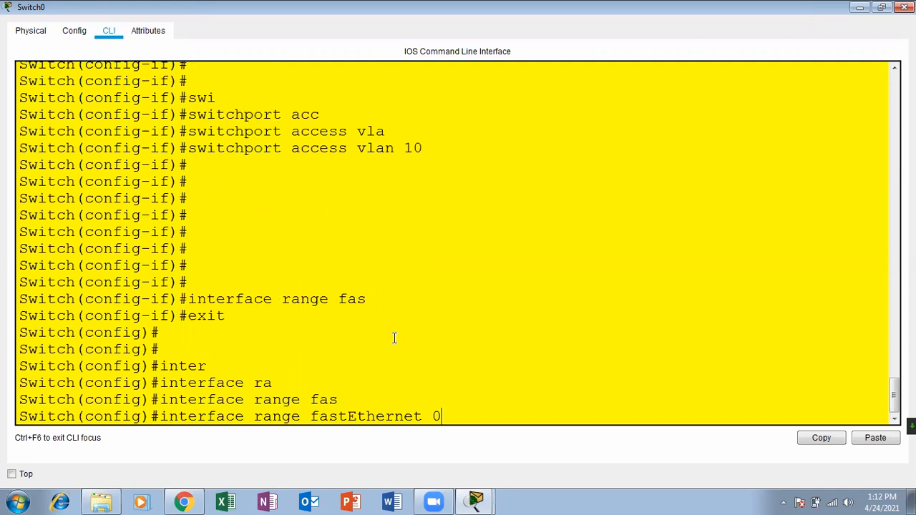
type("/1-8")
key("Return")
key("Return")
key("Return")
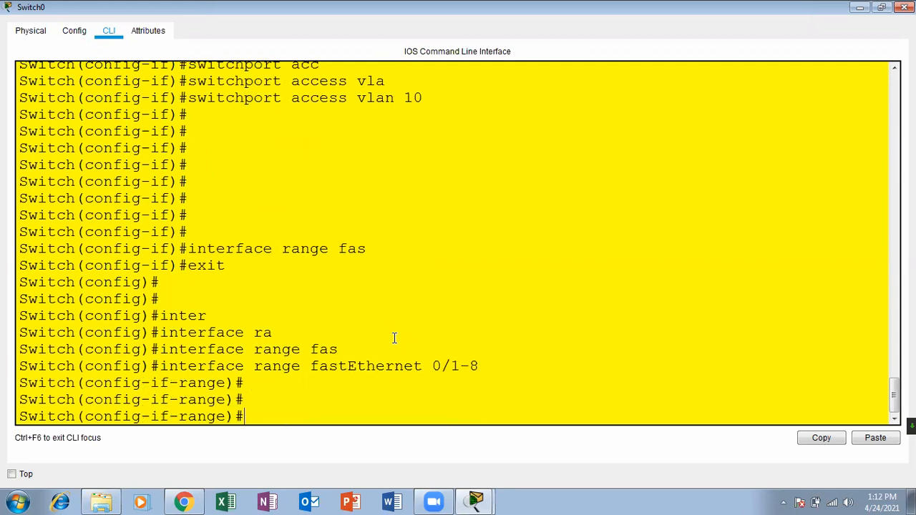
Set ports Fa0/1–8 to switchport mode access.
type("sw")
key("Tab")
type("a")
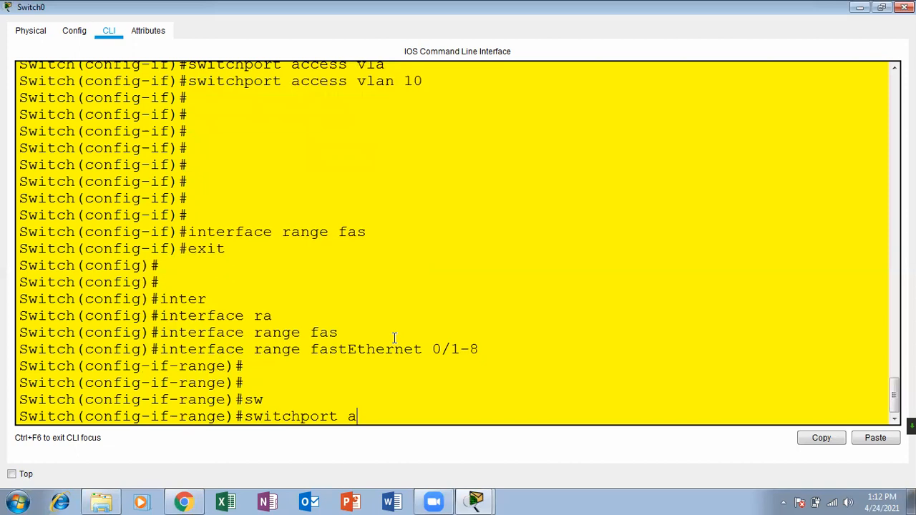
type("m")
type("de")
key("Tab")
type("acc")
key("Tab")
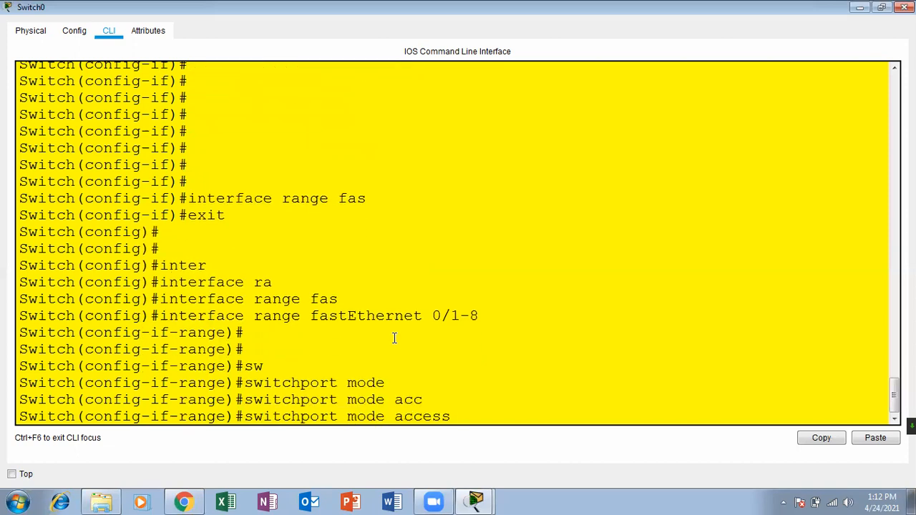
key("Return")
key("Return")
key("Return")
Assign ports Fa0/1–8 to access VLAN 10 and return to global configuration.
type("sw")
key("Tab")
type("acc")
key("Tab")
type("vla")
key("Tab")
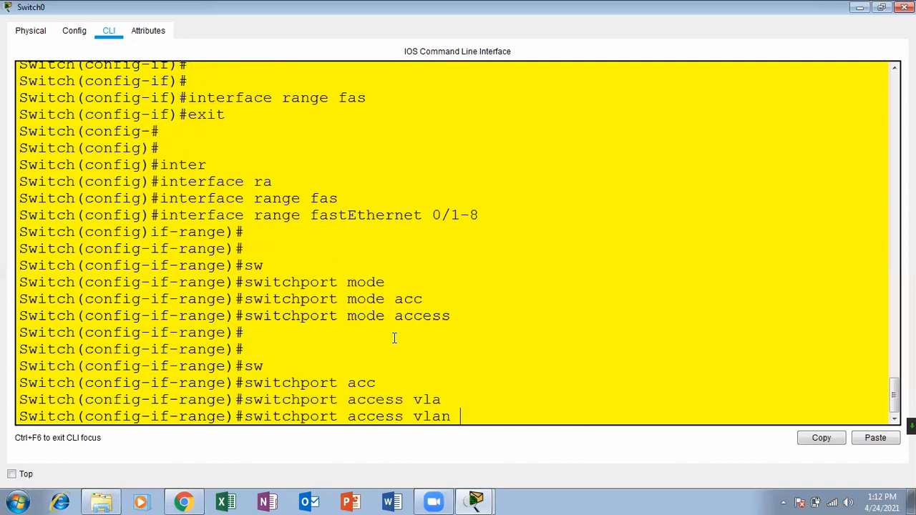
type("1")
key("Return")
key("Return")
key("Return")
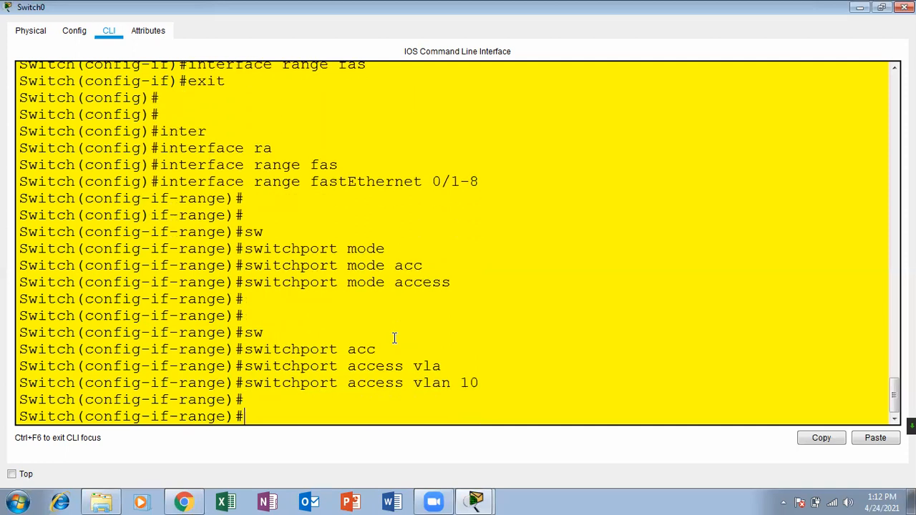
type("exit")
key("Return")
key("Return")
key("Return")
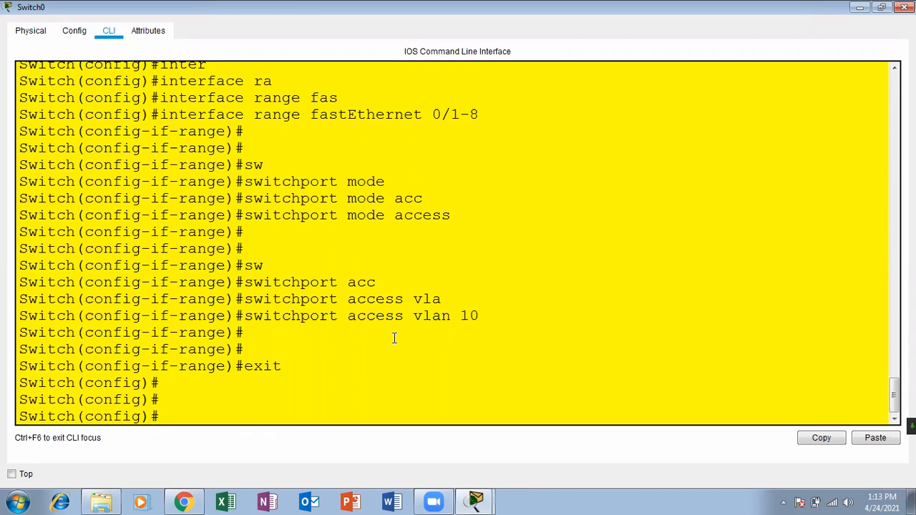
Select Switch0's FastEthernet 0/9-16 range and set those ports to access mode.
type("inter")
key("Tab")
type("ran")
key("Tab")
type("fas")
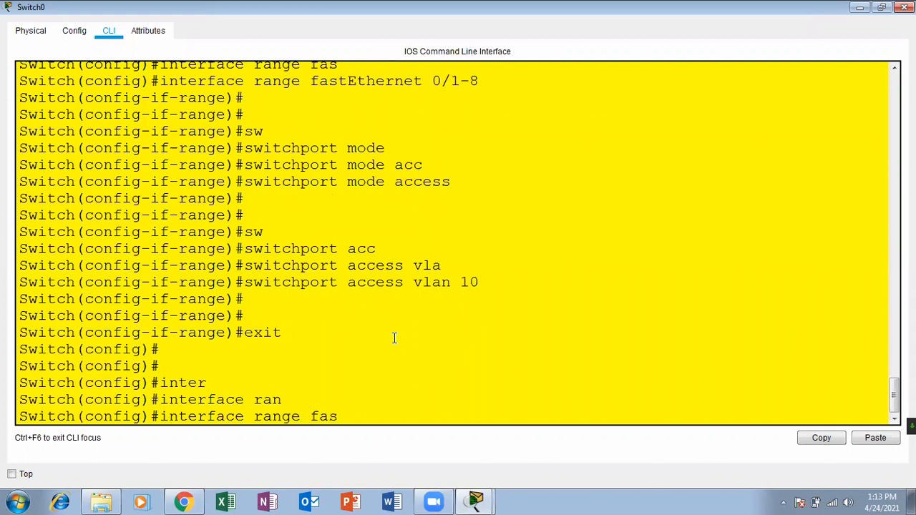
key("Tab")
type("0/9")
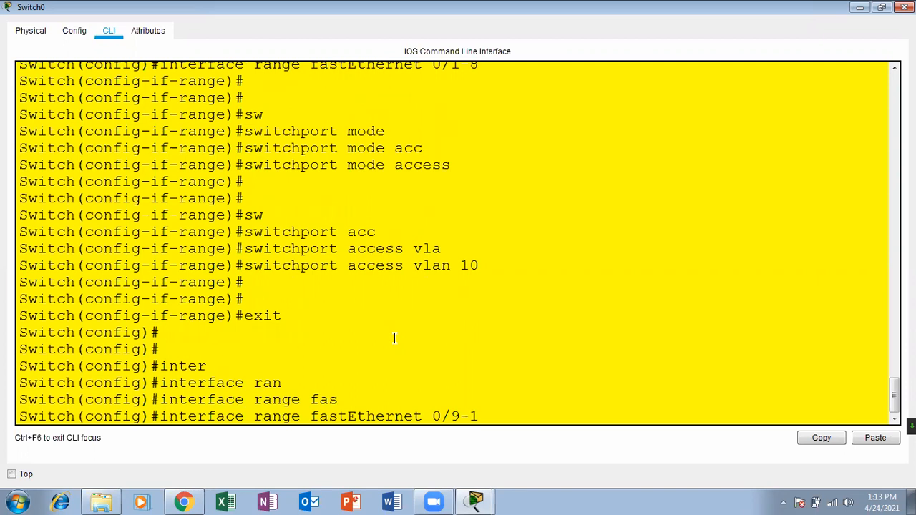
type("-16")
key("Return")
key("Return")
key("Return")
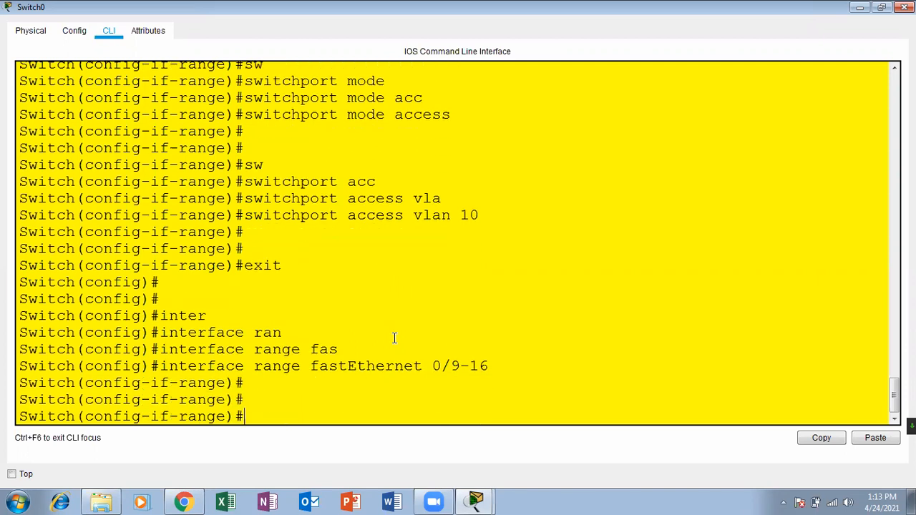
type("sw")
key("Tab")
type("mode")
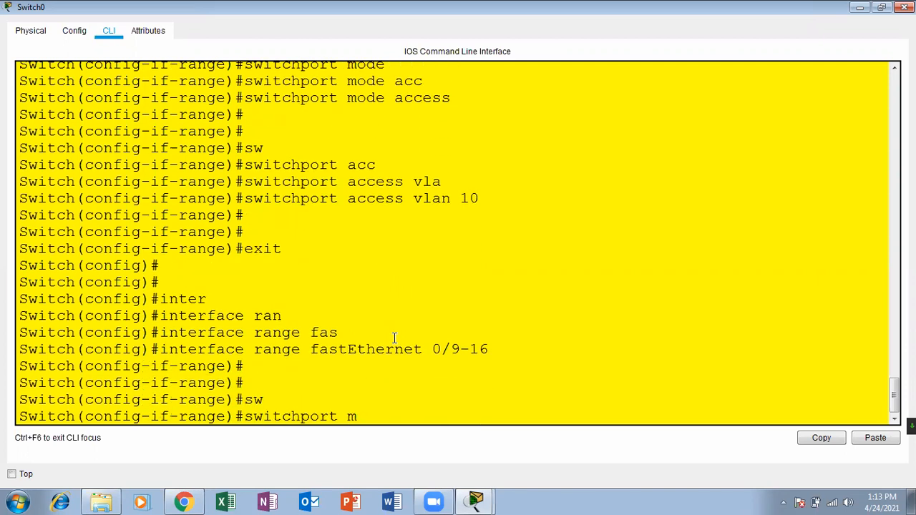
key("Tab")
type("acc")
key("Tab")
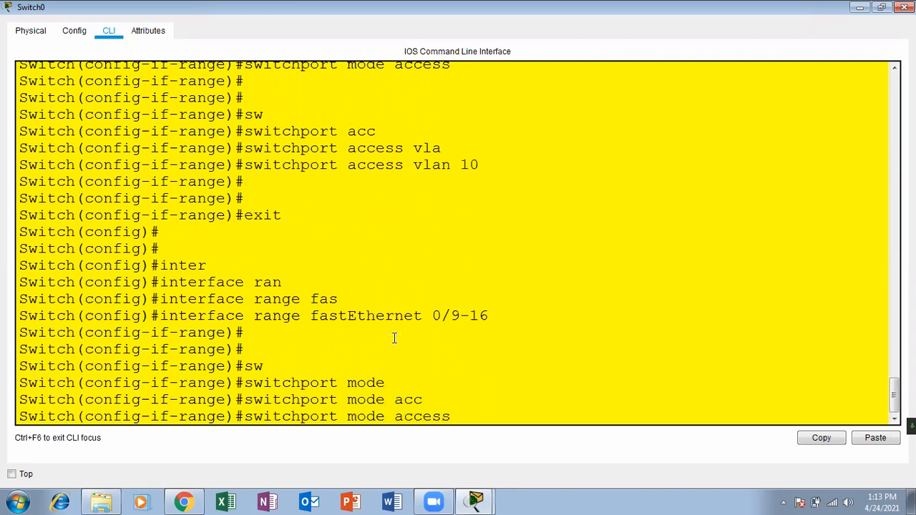
key("Return")
key("Return")
key("Return")
Assign ports Fa0/9-16 to VLAN 20 with switchport access vlan 20.
type("se")
key("BackSpace")
type("w")
key("Tab")
type("a")
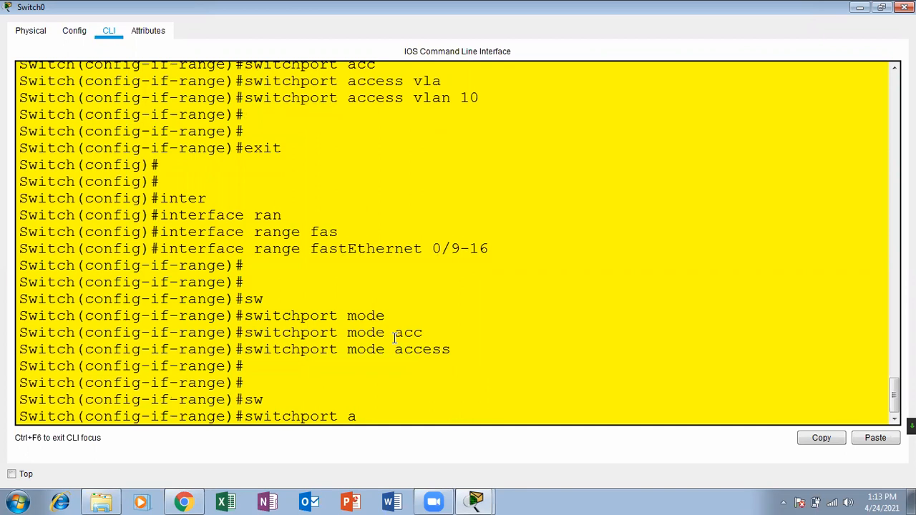
type("cc")
key("Tab")
type("vla")
key("Tab")
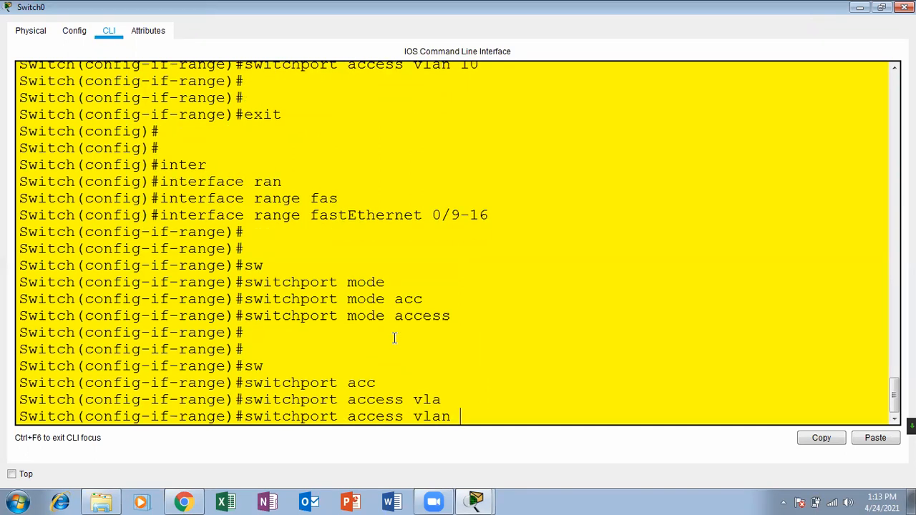
type("20")
key("Return")
key("Return")
key("Return")
Exit the previous range, select Fa0/17-24 and set them to access mode.
type("exit")
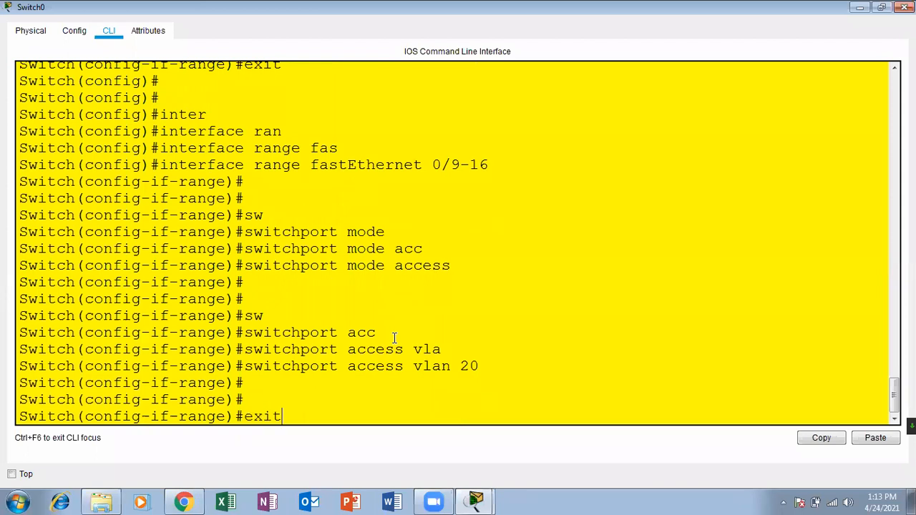
key("Return")
key("Return")
key("Return")
type("inter")
key("Tab")
type("f")
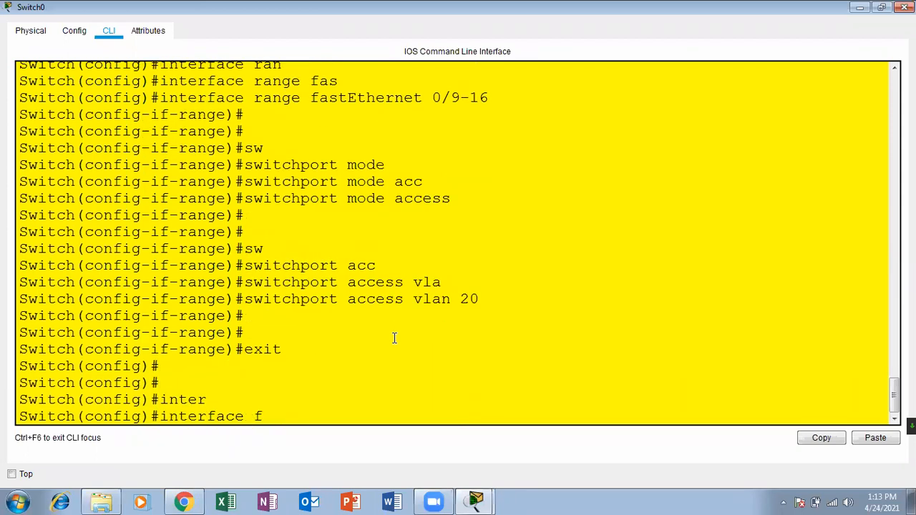
type("astEthernet")
key("Tab")
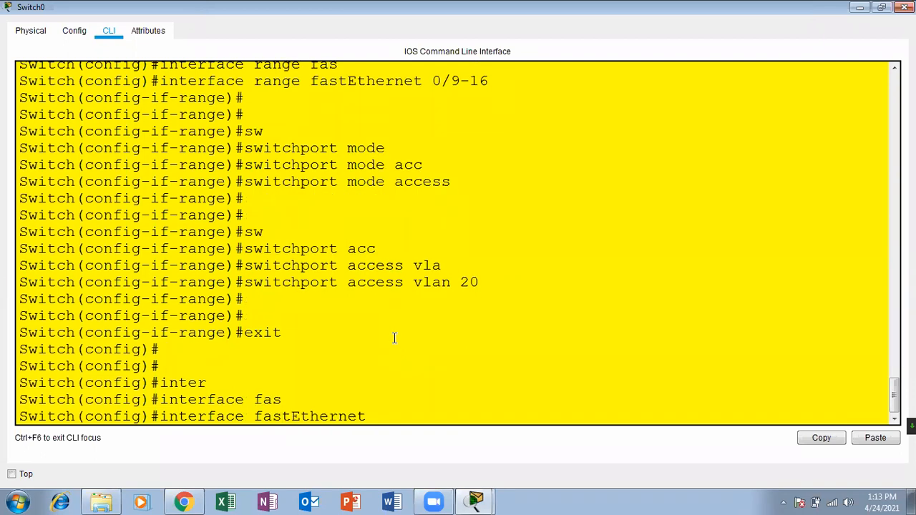
key("BackSpace")
key("BackSpace")
key("BackSpace")
key("BackSpace")
key("BackSpace")
key("BackSpace")
key("BackSpace")
key("BackSpace")
key("BackSpace")
key("BackSpace")
key("BackSpace")
key("BackSpace")
key("BackSpace")
type("ran")
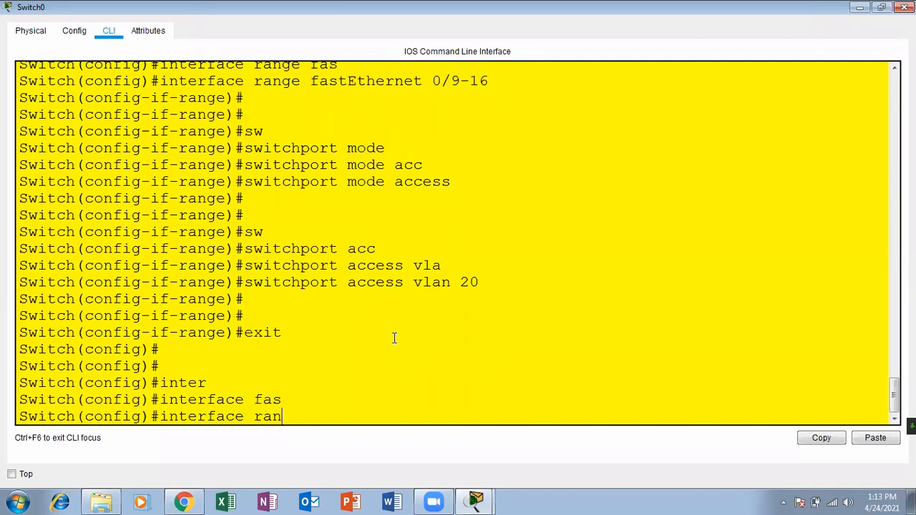
key("Tab")
type("fas")
key("Tab")
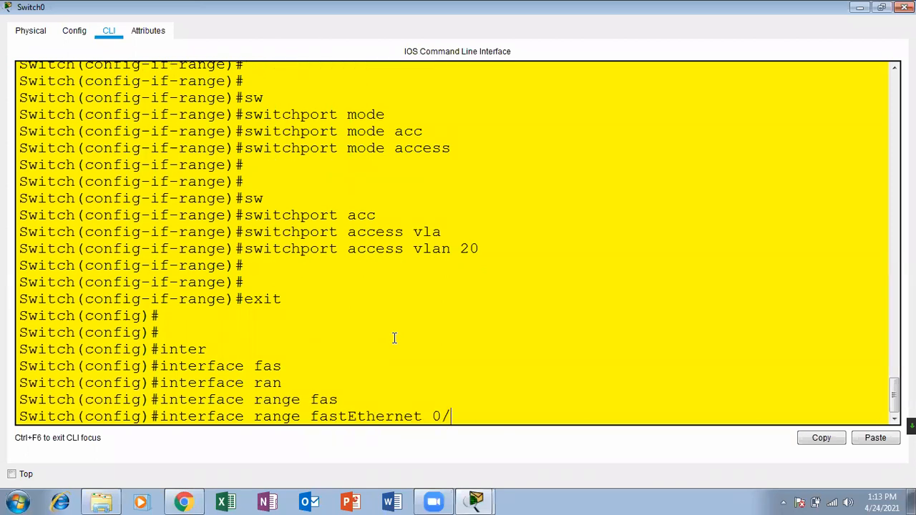
type("0/17-24")
key("Return")
key("Return")
key("Return")
type("sw")
key("Tab")
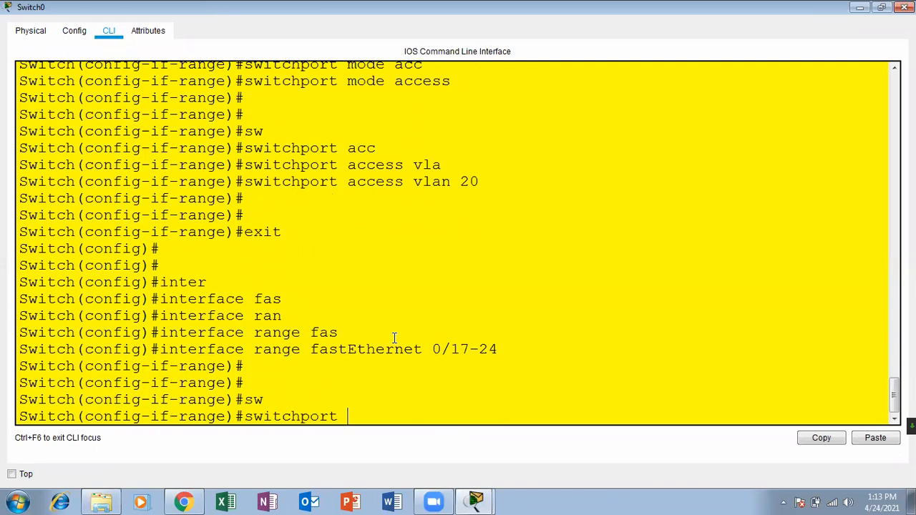
type("mode")
key("Tab")
type("cc")
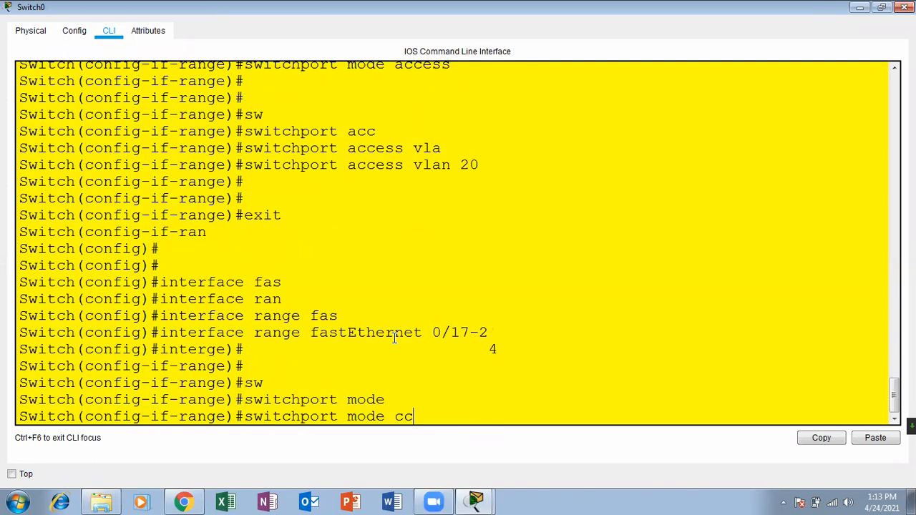
key("BackSpace")
type("acc")
key("Tab")
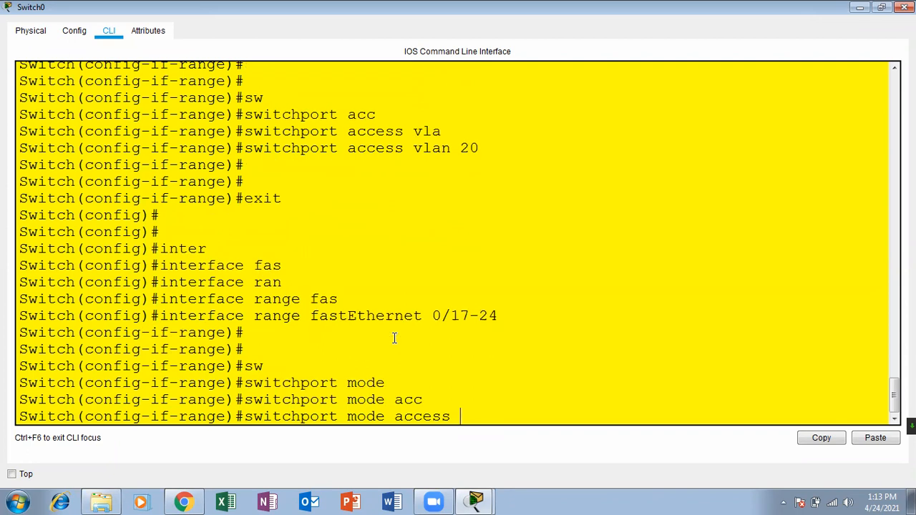
key("Return")
key("Return")
Assign Fa0/17-24 to VLAN 30 and return to privileged mode with Ctrl+Z.
type("sw")
key("Tab")
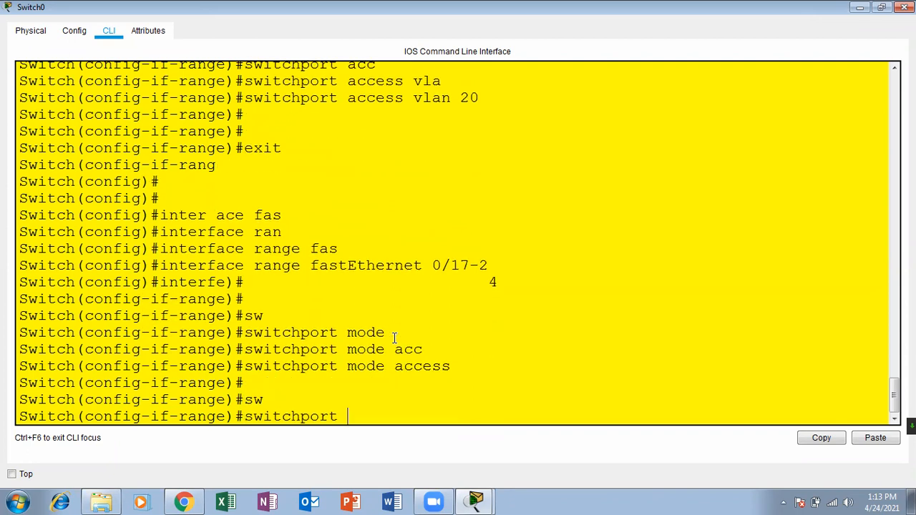
type("acc")
key("Tab")
type("v")
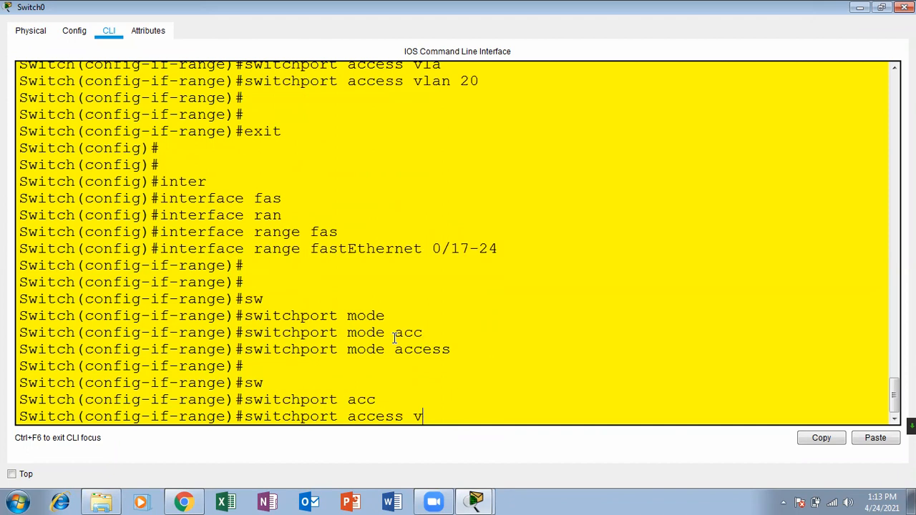
type("la")
key("Tab")
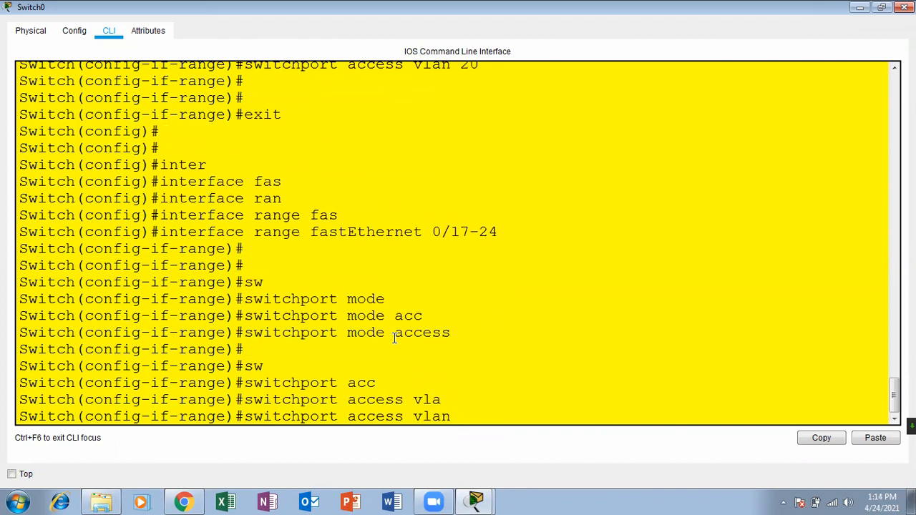
type("30")
key("Return")
key("Return")
key("Return")
key("Return")
key("Return")
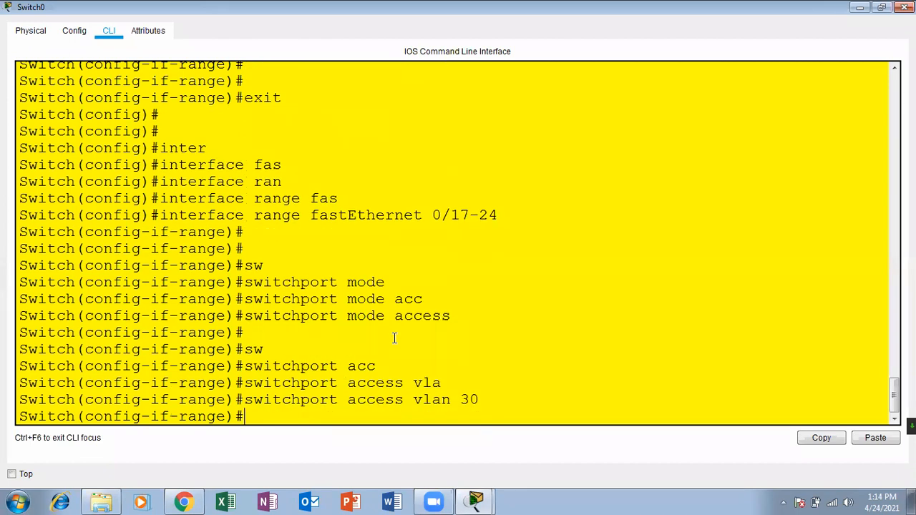
key("ctrl+z")
key("Return")
key("Return")
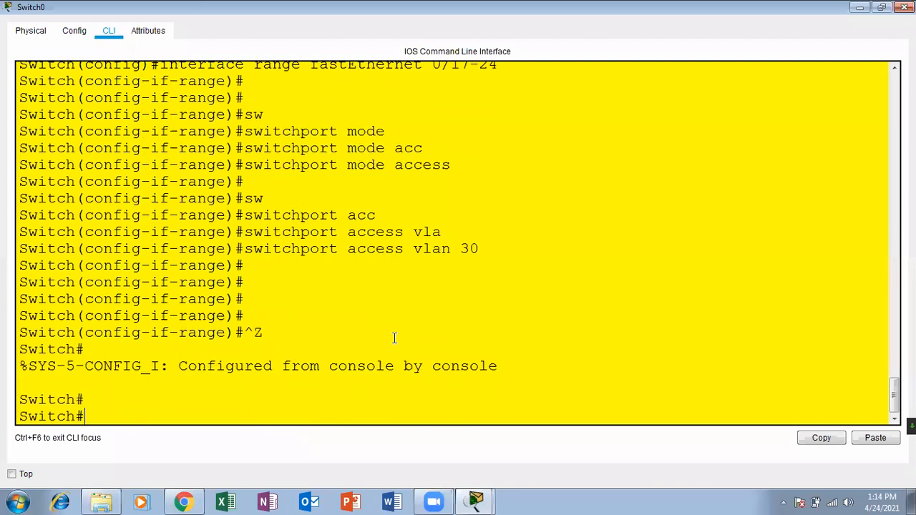
Run show vlan and highlight marketing (Fa0/1-8), sales (Fa0/9-16) and it (Fa0/17-24).
type("sh vlan")
key("Return")
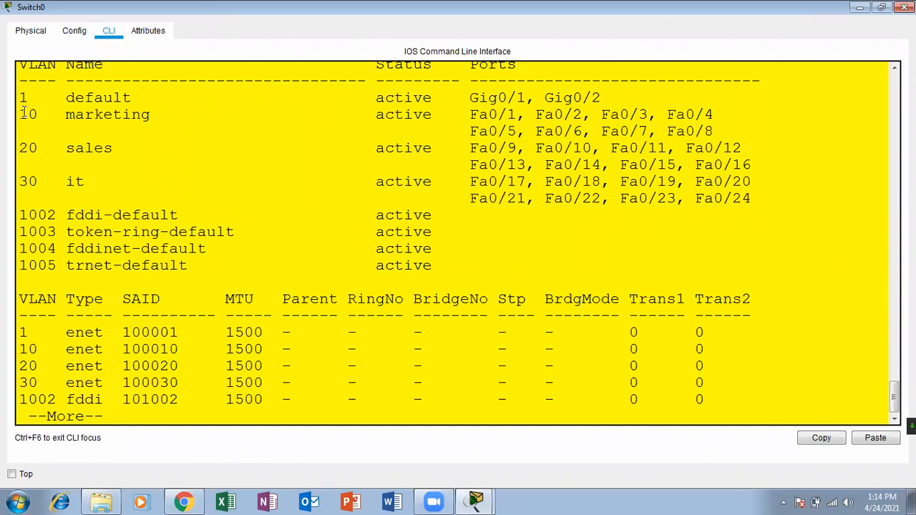
left_click_drag(19, 114, 716, 132)
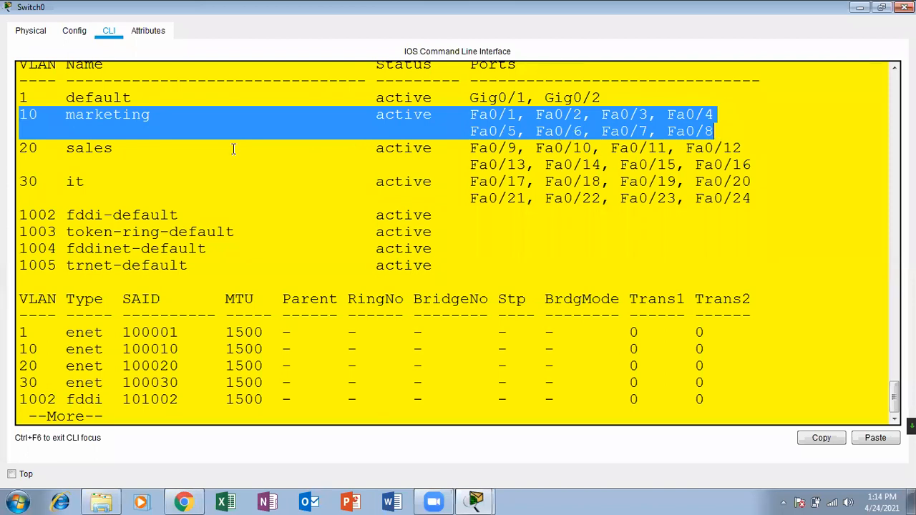
left_click_drag(21, 151, 753, 166)
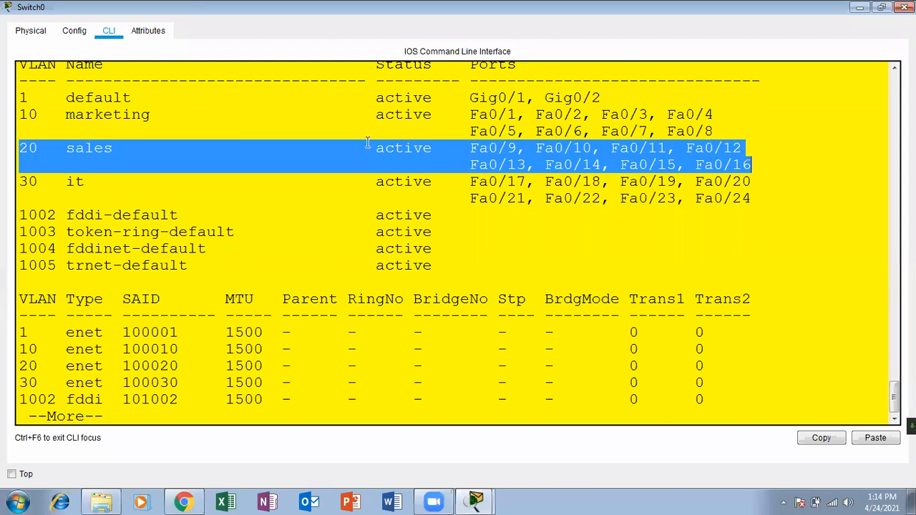
left_click_drag(20, 183, 757, 199)
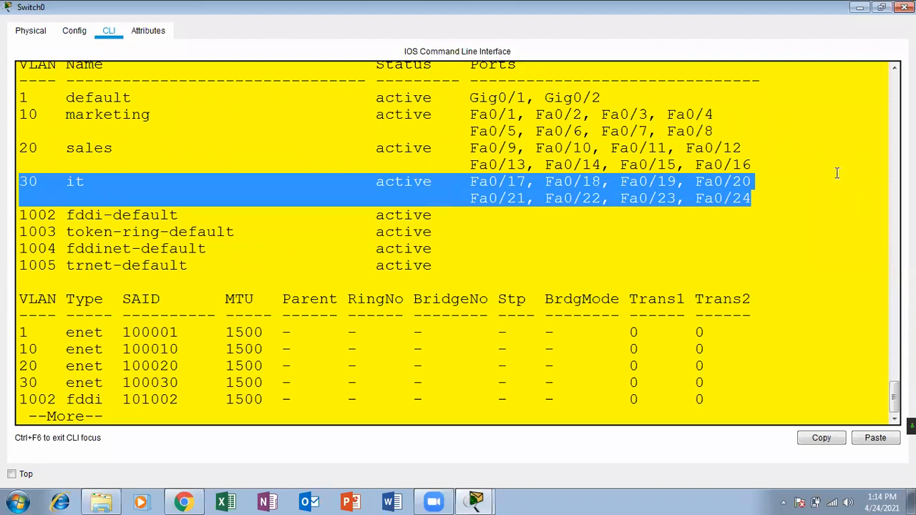
Close Switch0's console and place a second 2960 switch, Switch1, right of Switch0.
left_click(903, 7)
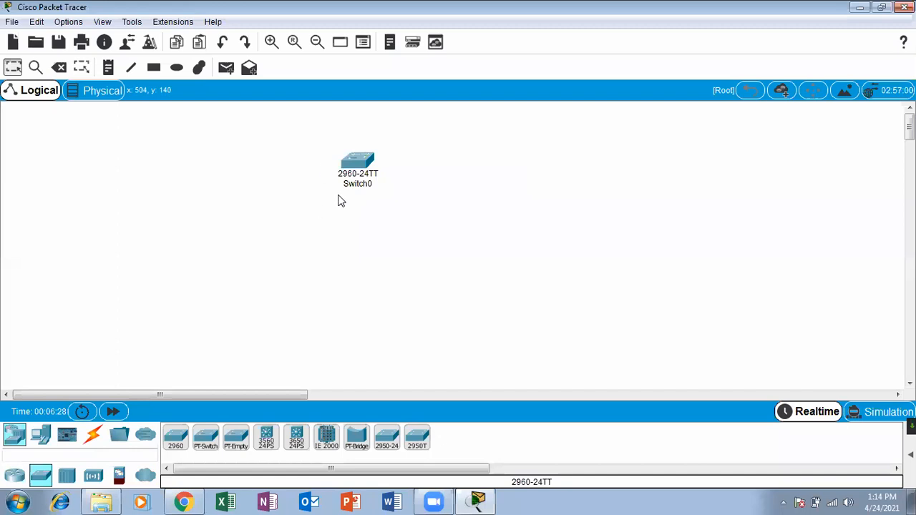
left_click_drag(176, 446, 562, 204)
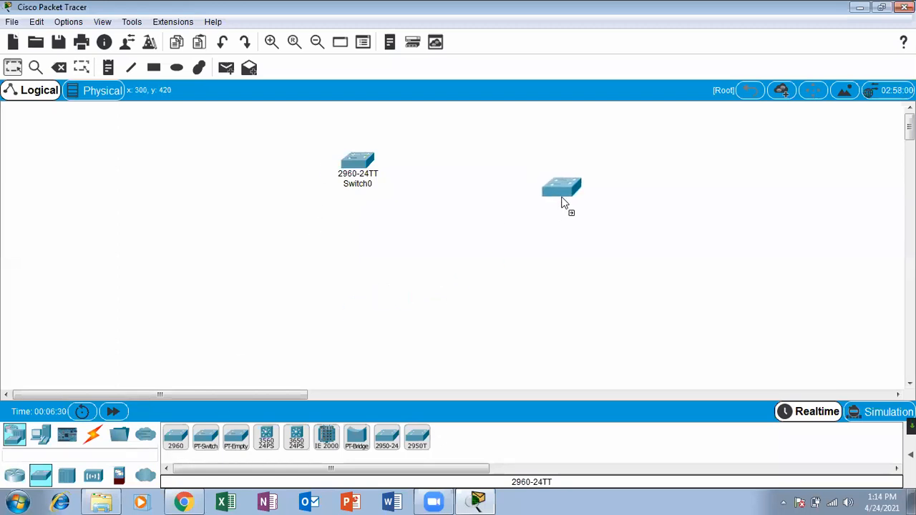
left_click(93, 435)
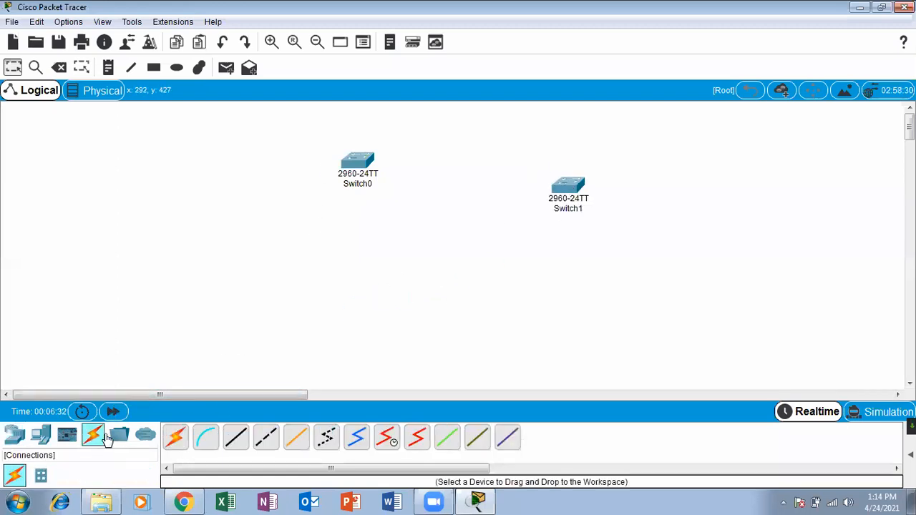
left_click(177, 439)
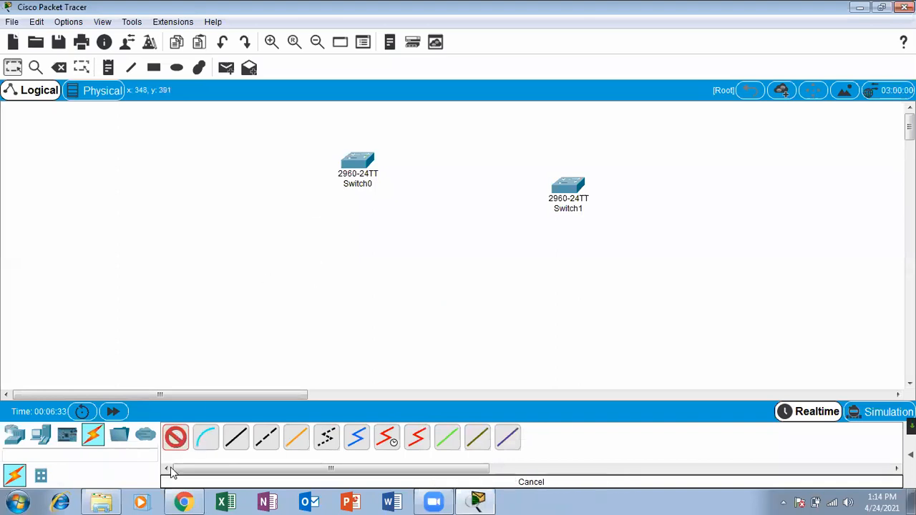
Cable Switch0 GigabitEthernet0/1 to Switch1 GigabitEthernet0/1 with copper cross-over, then fast-forward time.
left_click(265, 440)
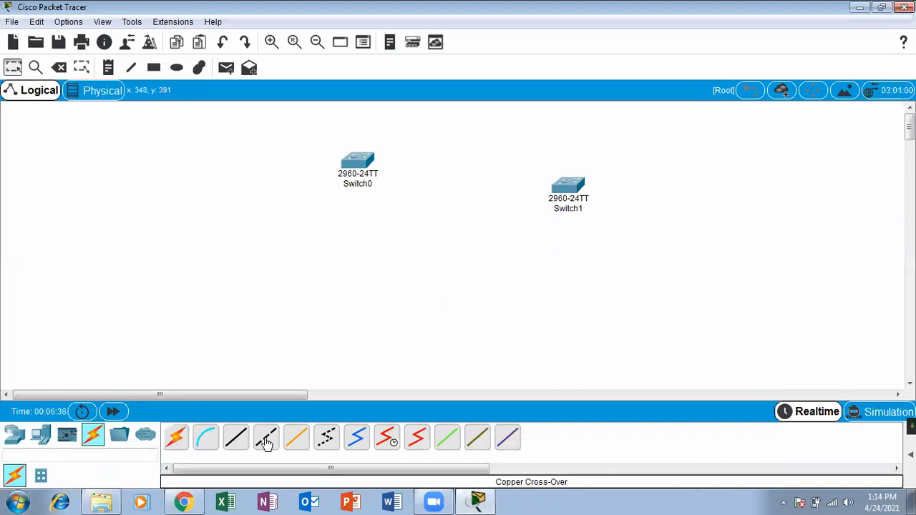
left_click(361, 159)
left_click(411, 379)
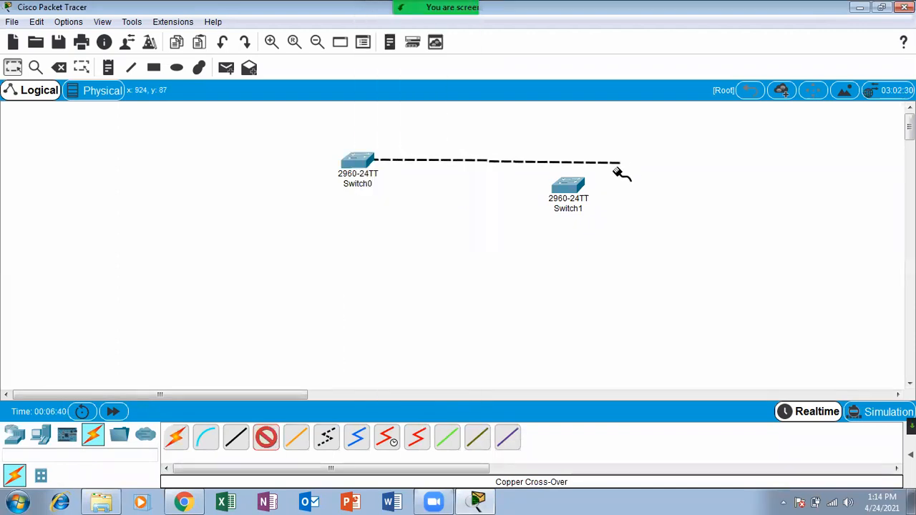
left_click(568, 187)
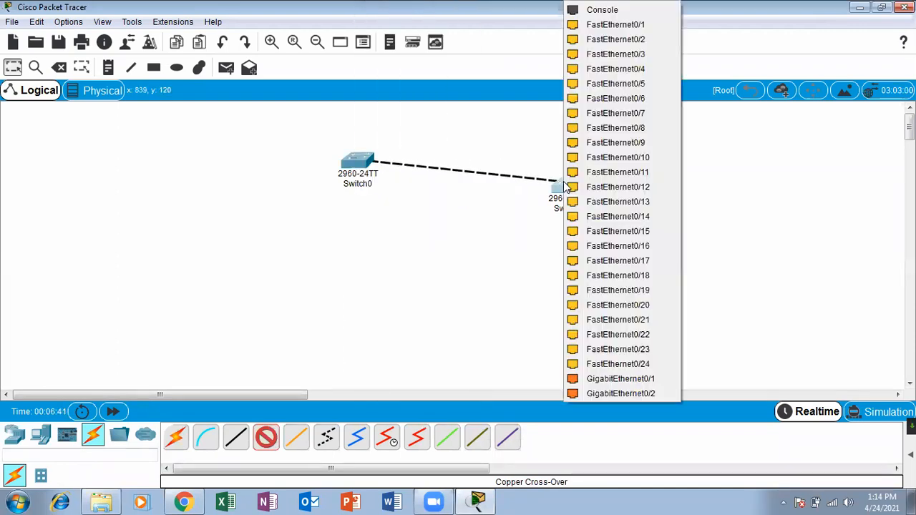
left_click(590, 379)
left_click_drag(560, 187, 610, 166)
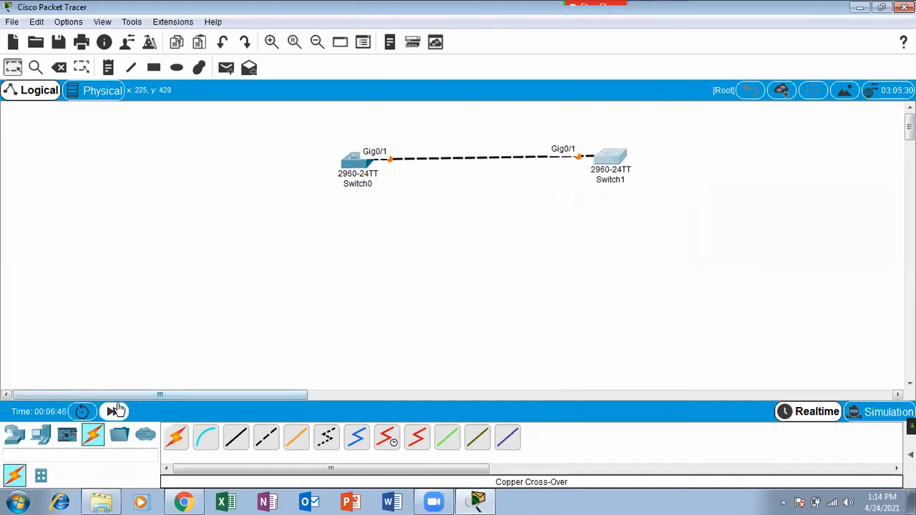
left_click(112, 411)
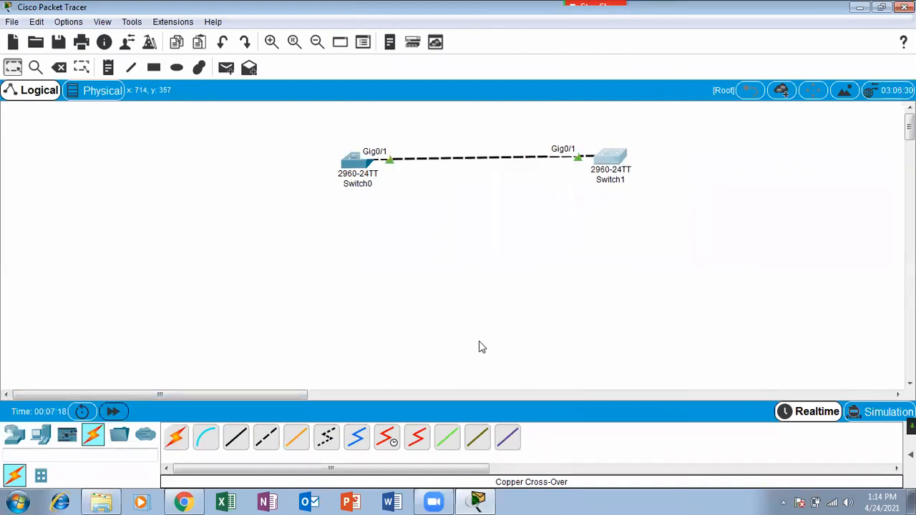
left_click(433, 501)
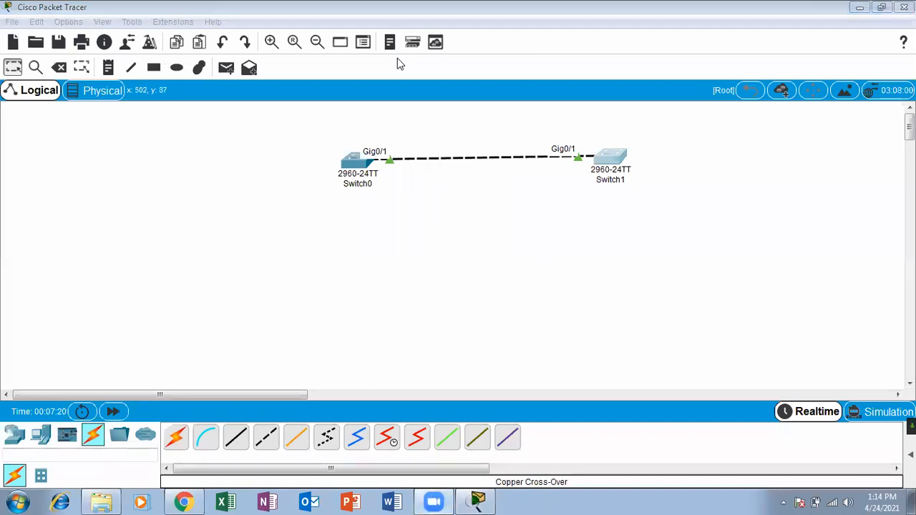
left_click(572, 188)
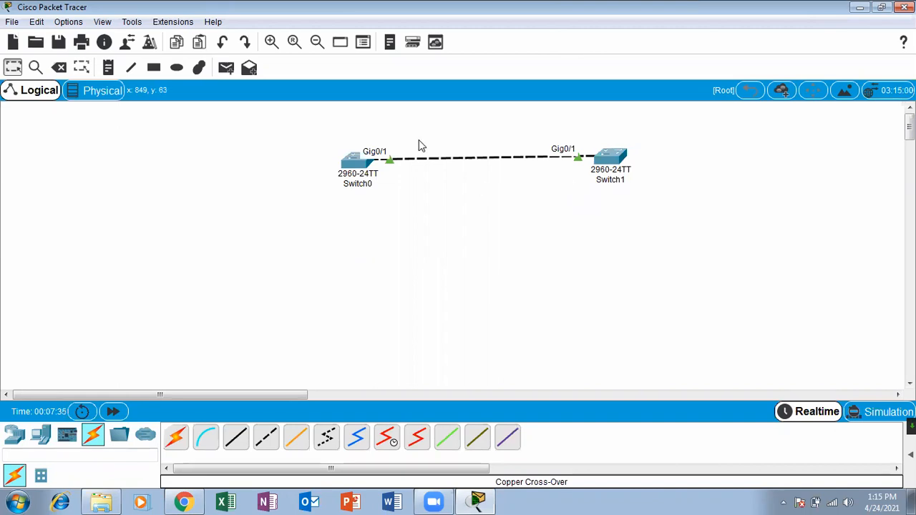
left_click(352, 160)
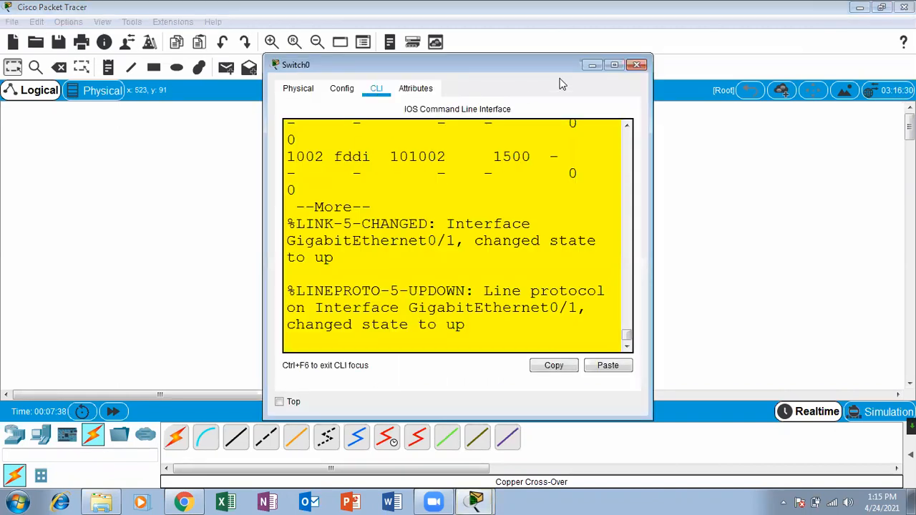
left_click(615, 66)
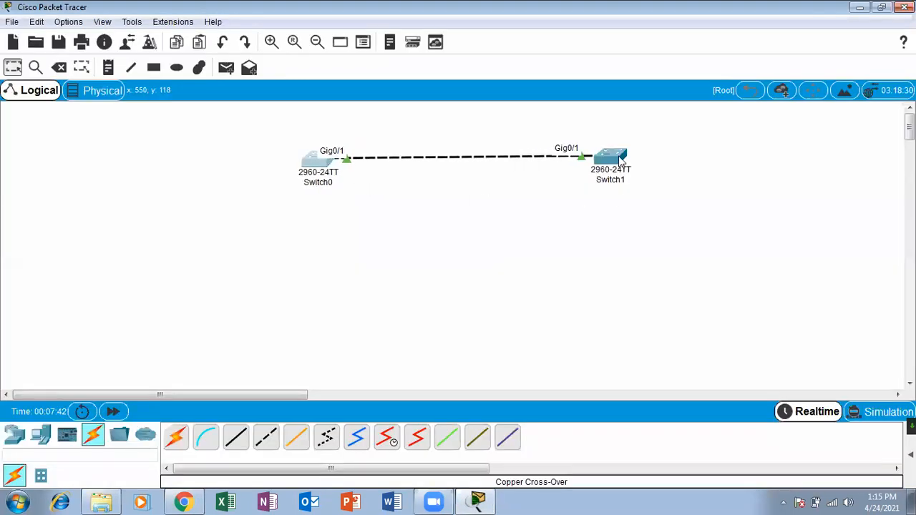
left_click_drag(620, 161, 578, 163)
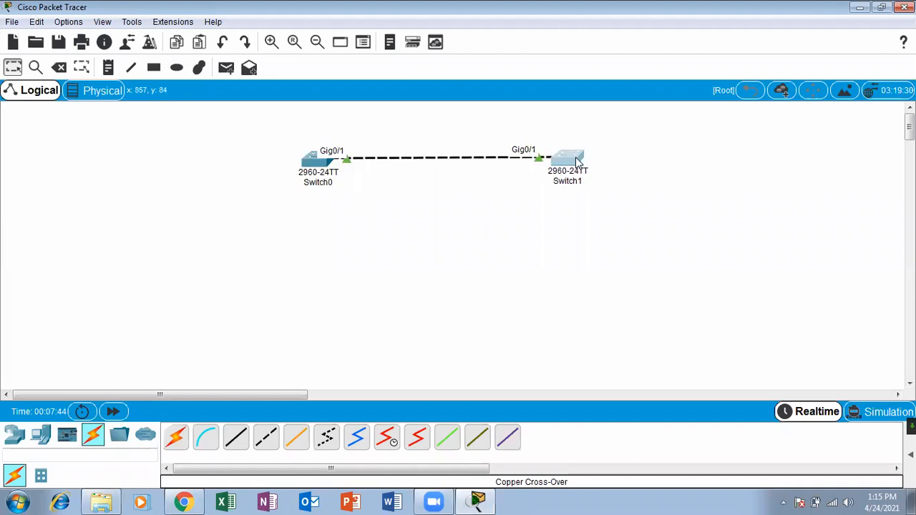
left_click(21, 436)
Add a third 2960 switch, Switch2, to the right of Switch1.
left_click(40, 476)
left_click(175, 438)
left_click(752, 162)
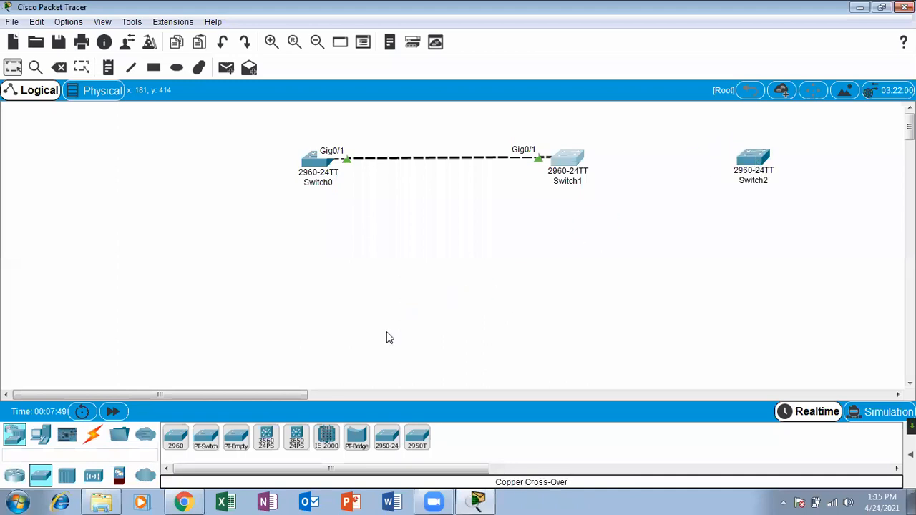
Auto-connect Switch1 to Switch2 on Fa0/1, fast-forward time, then request deleting the link.
left_click(93, 436)
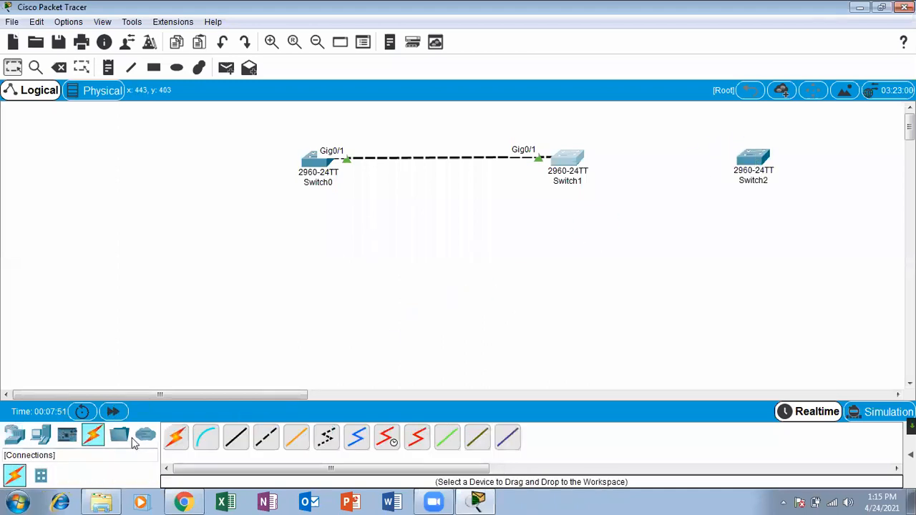
left_click(178, 438)
left_click(573, 160)
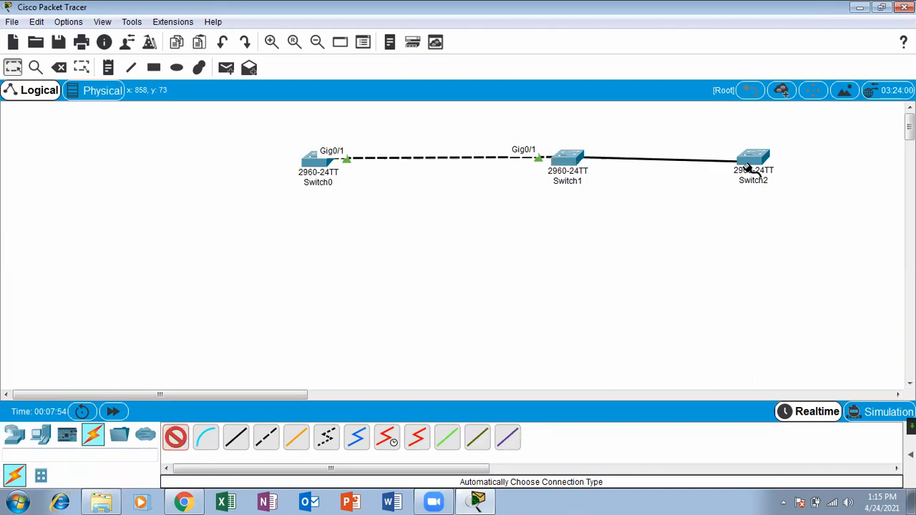
left_click(756, 166)
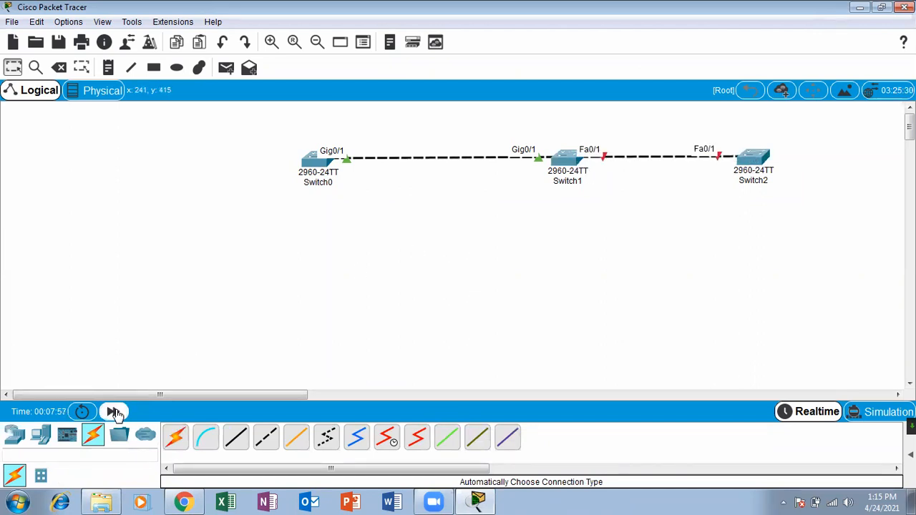
left_click(113, 411)
left_click_drag(568, 161, 500, 162)
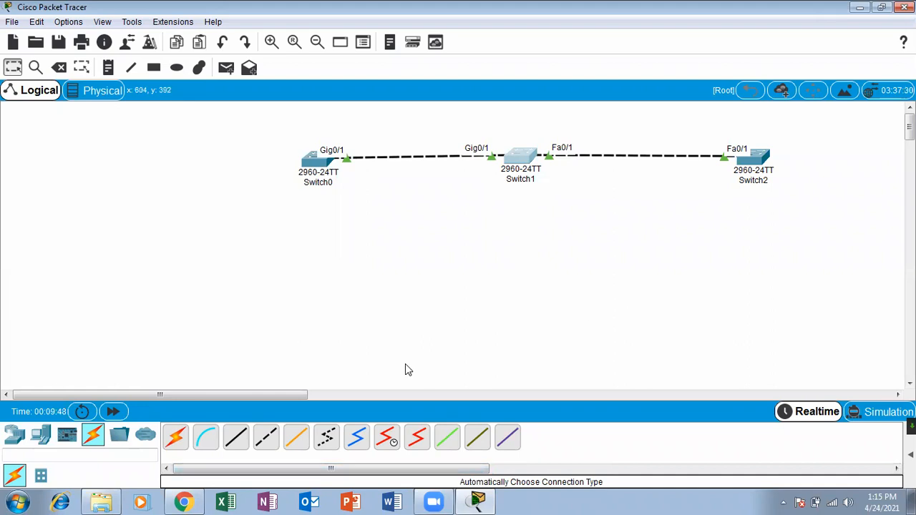
key("Delete")
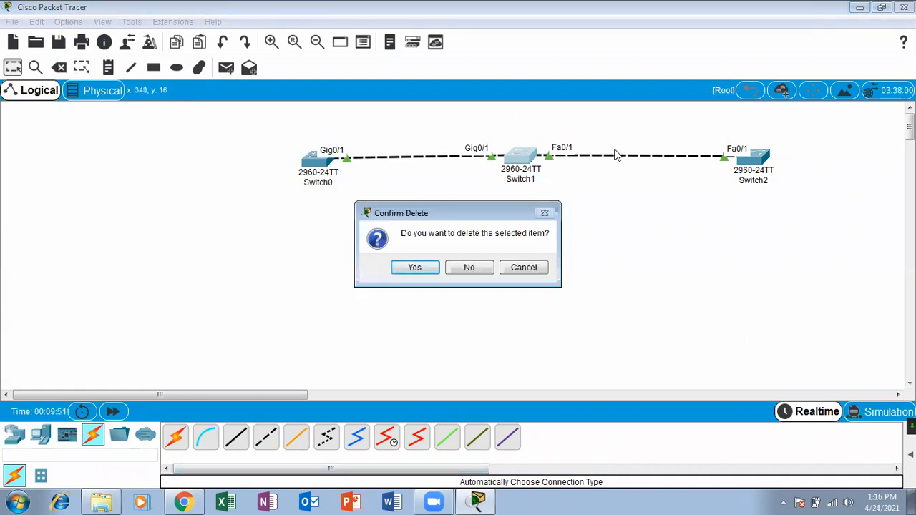
Decline the delete prompt and remove the Switch1–Switch2 Fa0/1 link with the Delete tool.
left_click(474, 267)
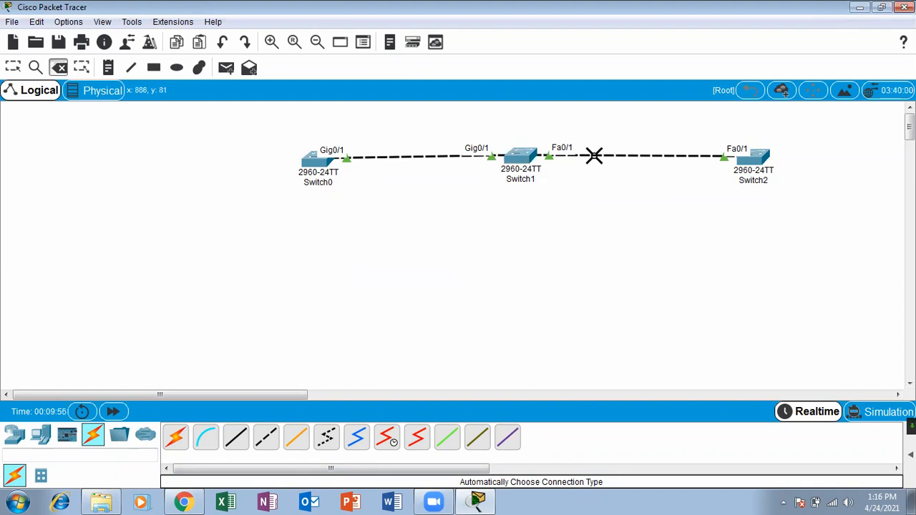
left_click(596, 152)
left_click(13, 67)
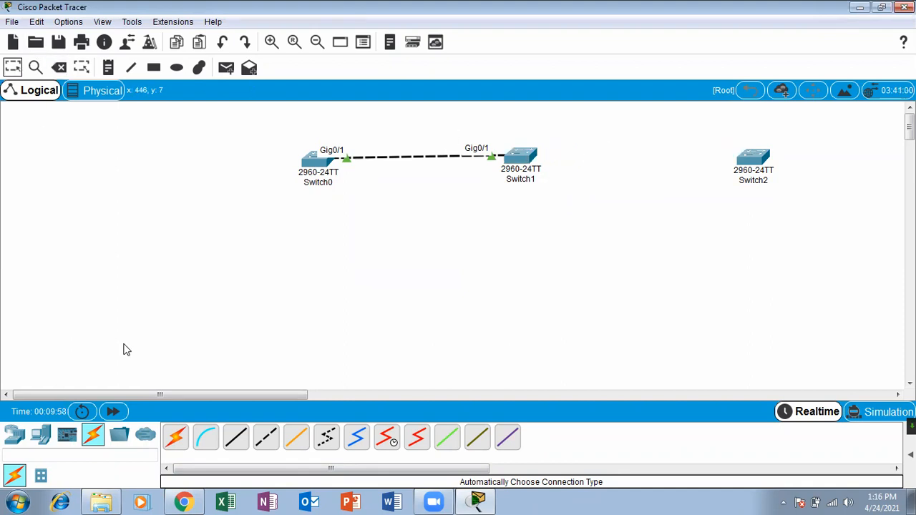
Link Switch1 Gig0/2 to Switch2 Gig0/1 with copper cross-over and fast-forward time until up.
left_click(265, 438)
left_click(524, 154)
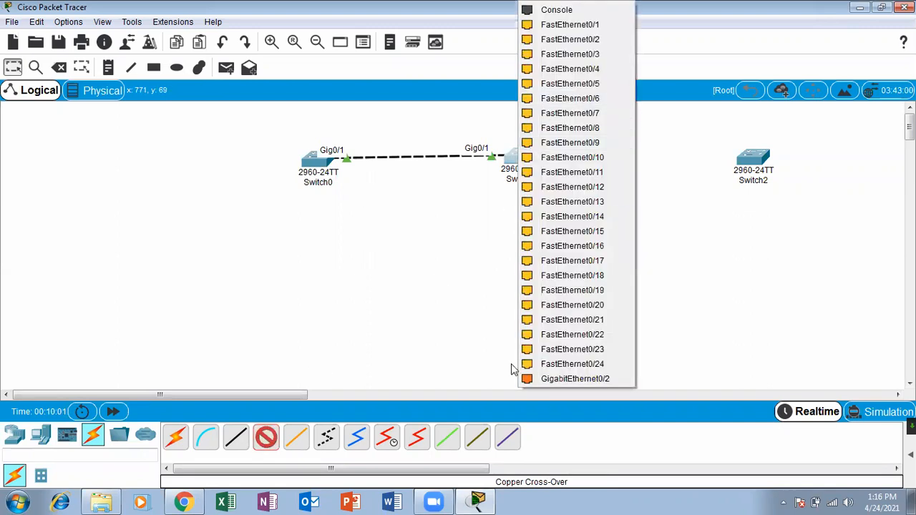
left_click(573, 380)
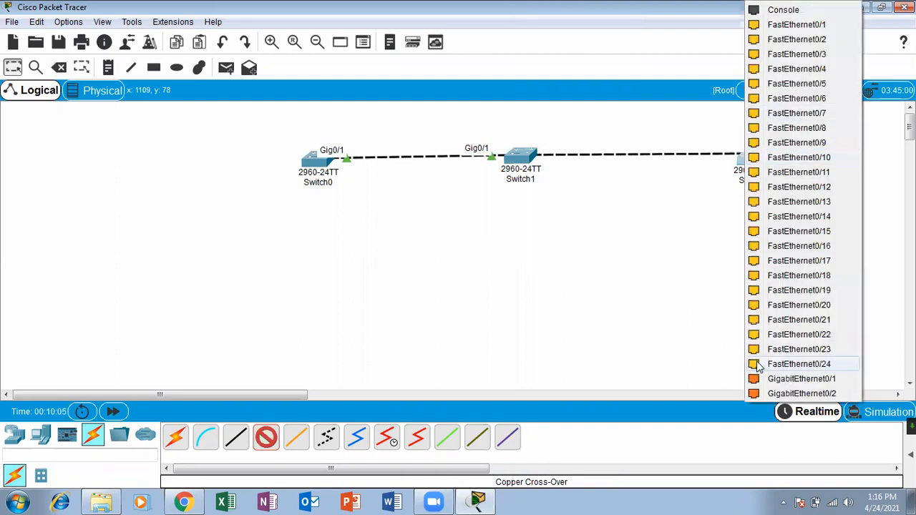
left_click(792, 379)
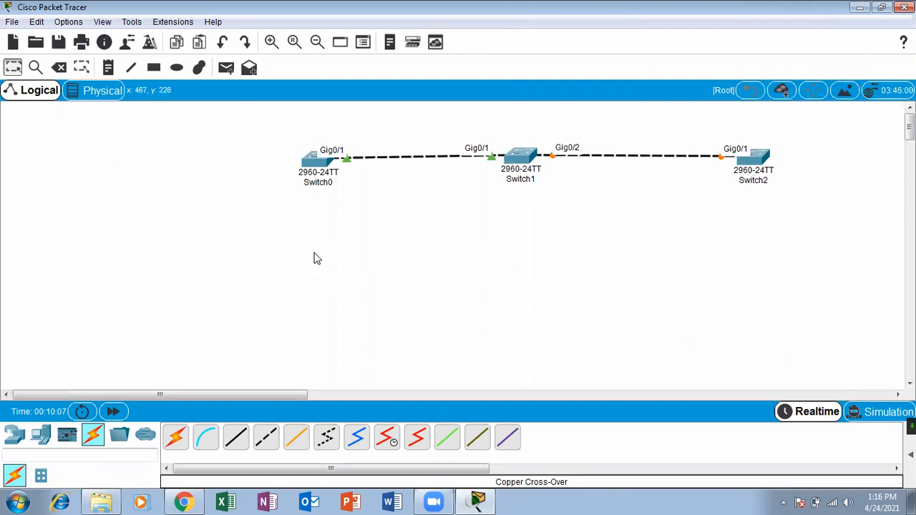
left_click(126, 414)
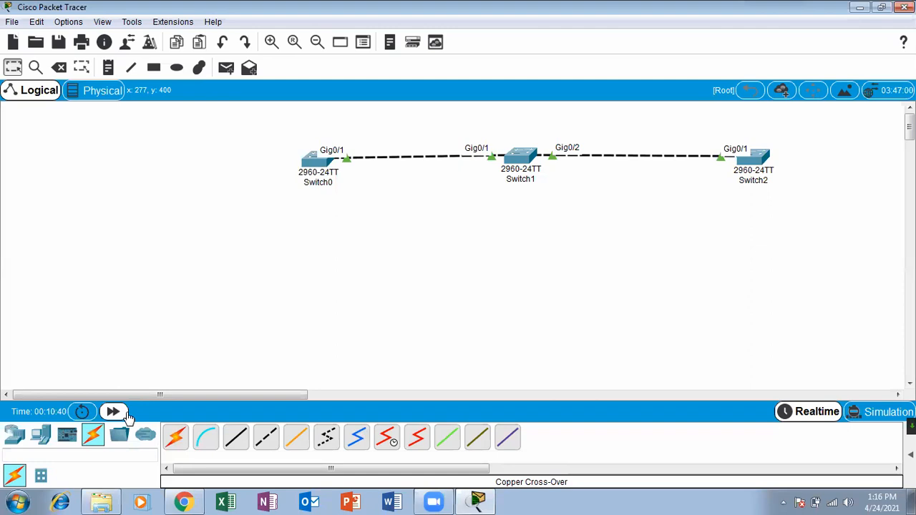
left_click(126, 414)
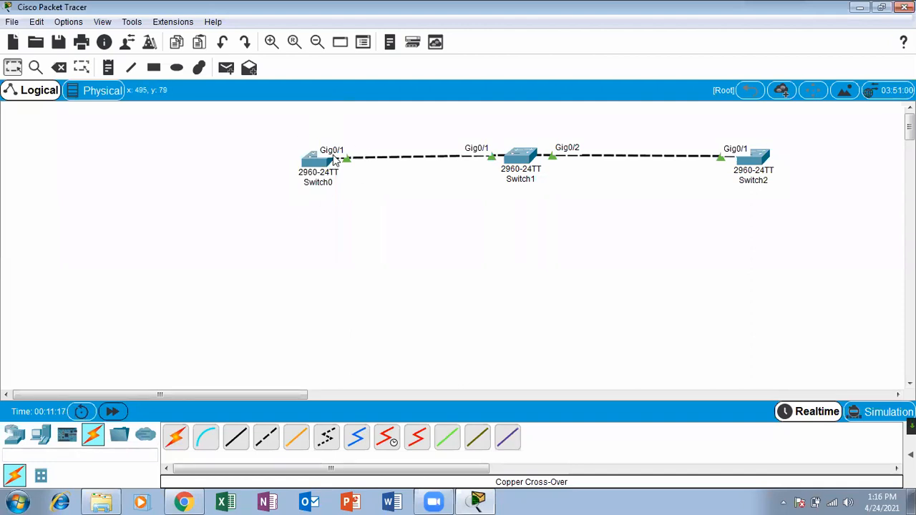
mouse_move(328, 180)
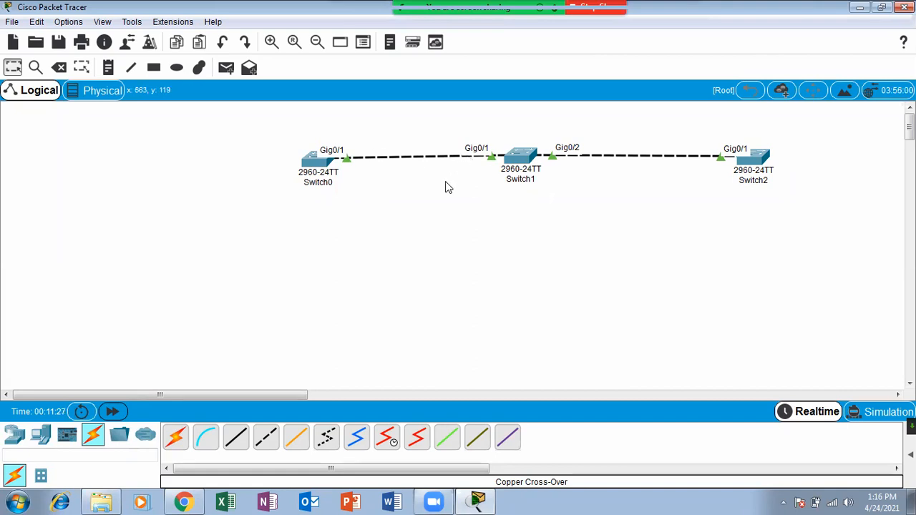
left_click_drag(521, 161, 526, 158)
left_click_drag(756, 167, 755, 163)
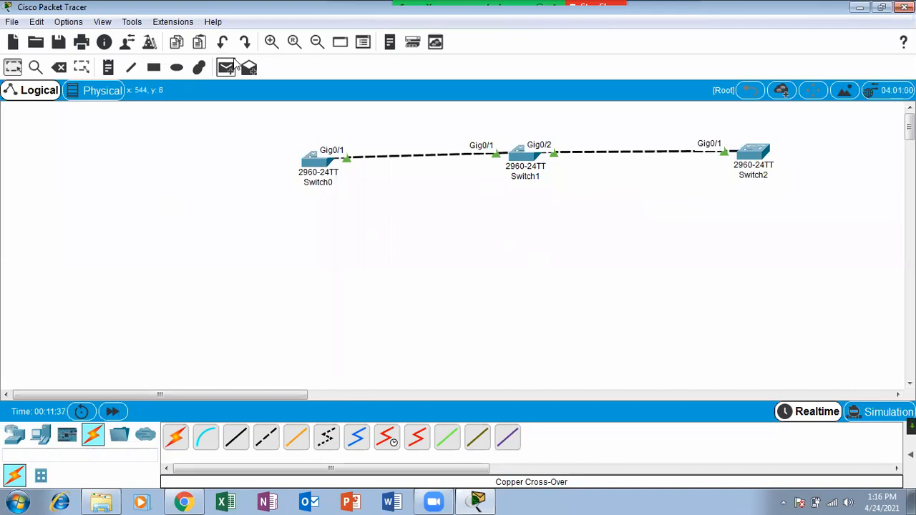
Delete Switch2 and its link from the workspace.
left_click(68, 67)
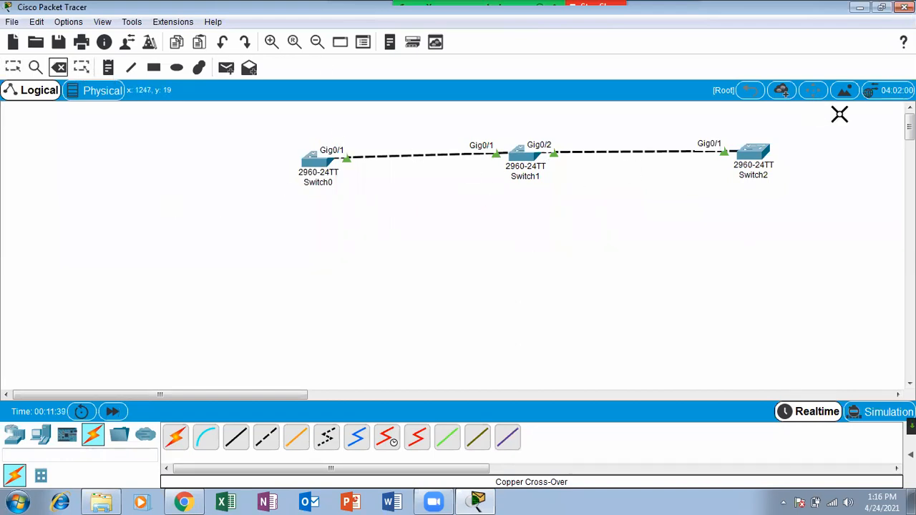
left_click(747, 157)
left_click(13, 67)
Open Switch1's CLI in a maximized window.
left_click(526, 153)
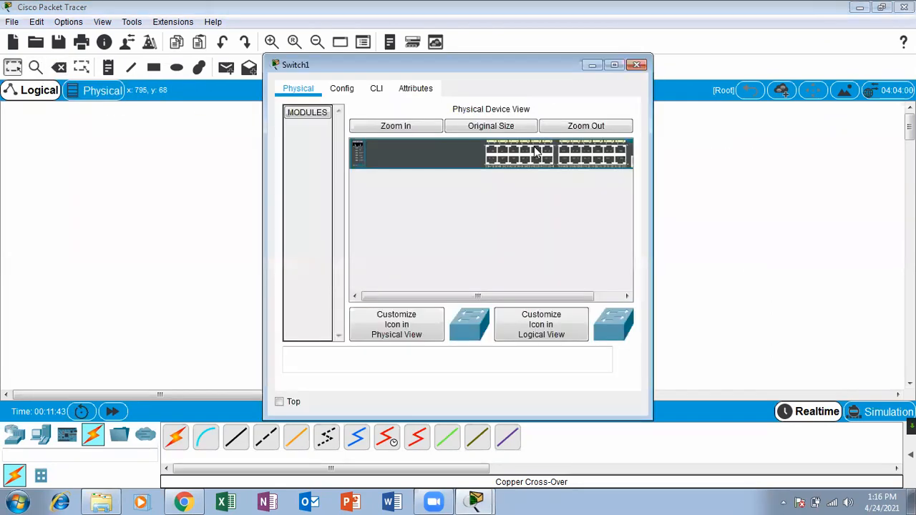
left_click(364, 87)
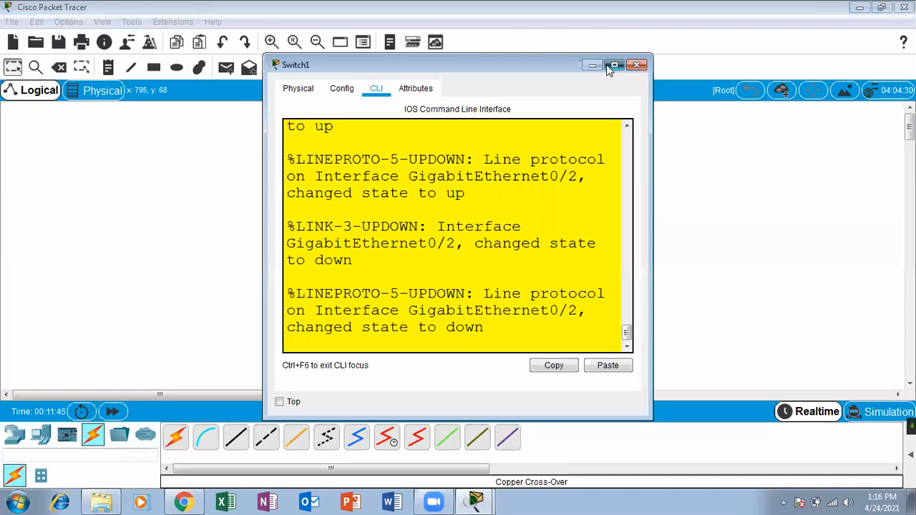
left_click(607, 65)
key("Return")
key("Return")
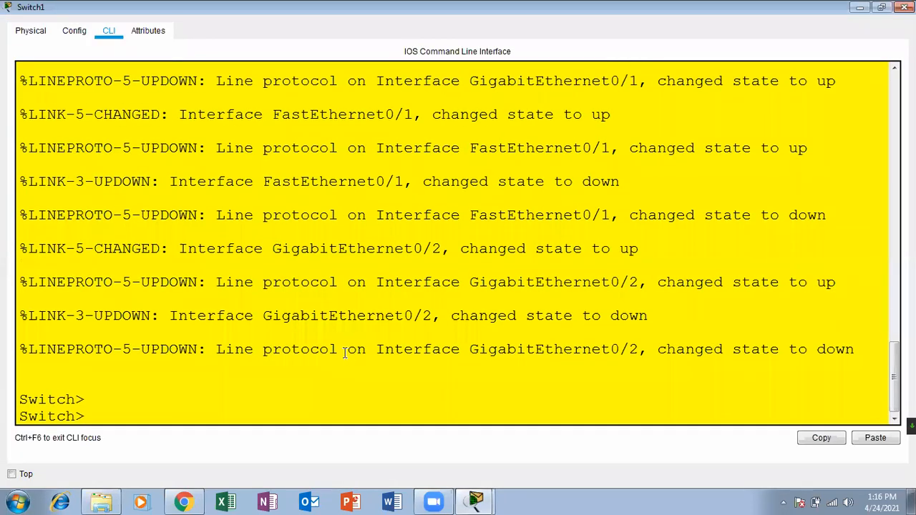
key("Return")
key("Return")
key("Return")
key("Return")
On Switch1, enter global configuration and create VLAN 10 named marketing.
type("ena")
key("Tab")
key("Return")
key("Return")
key("Return")
type("conf")
key("Tab")
type("ter")
key("Tab")
key("Return")
key("Return")
key("Return")
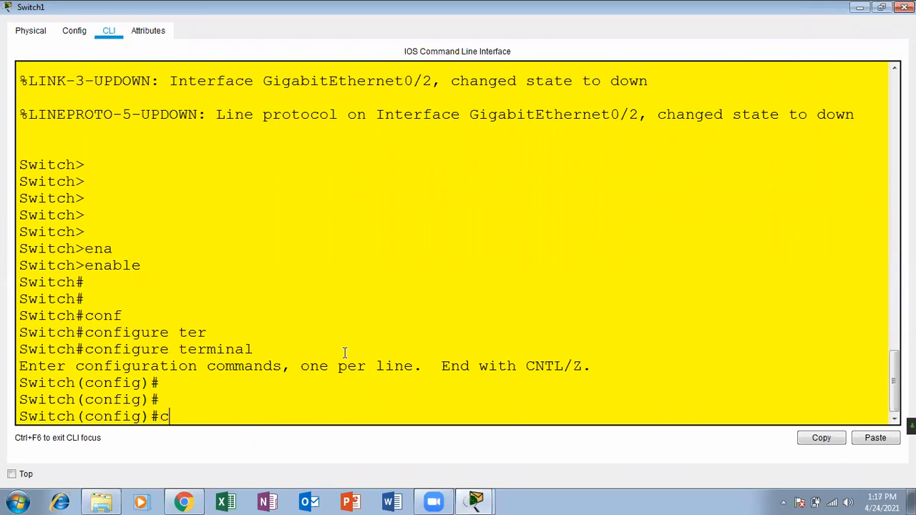
type("vla")
key("Tab")
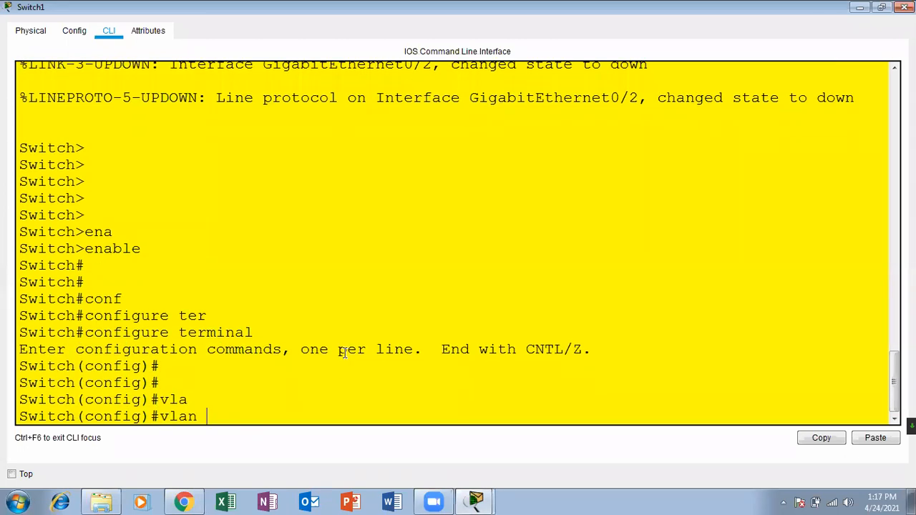
key("Return")
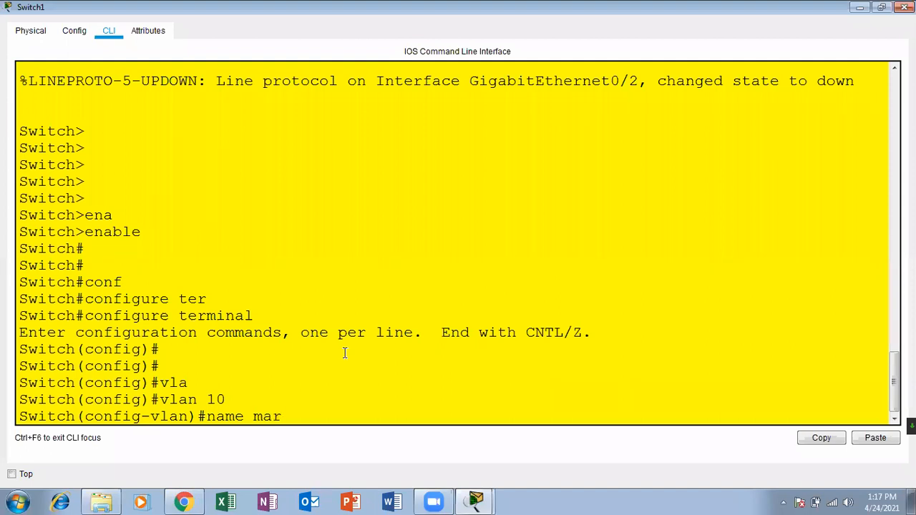
key("Return")
key("Return")
key("Return")
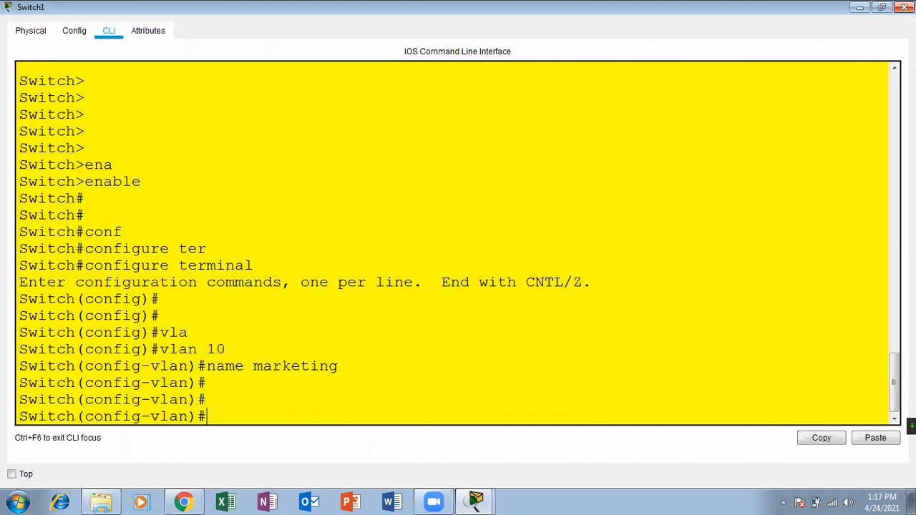
Review Switch0's show vlan output, highlighting the marketing, sales and it rows.
left_click(905, 7)
left_click(315, 160)
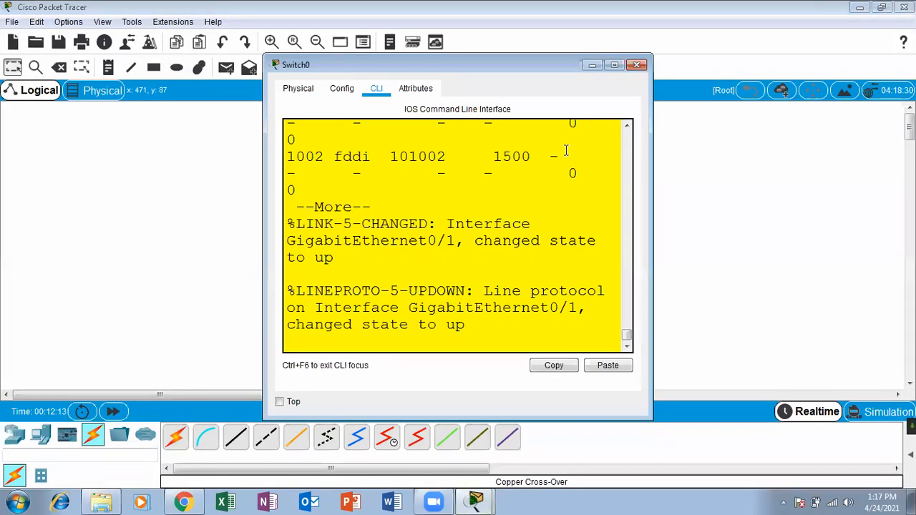
left_click(614, 65)
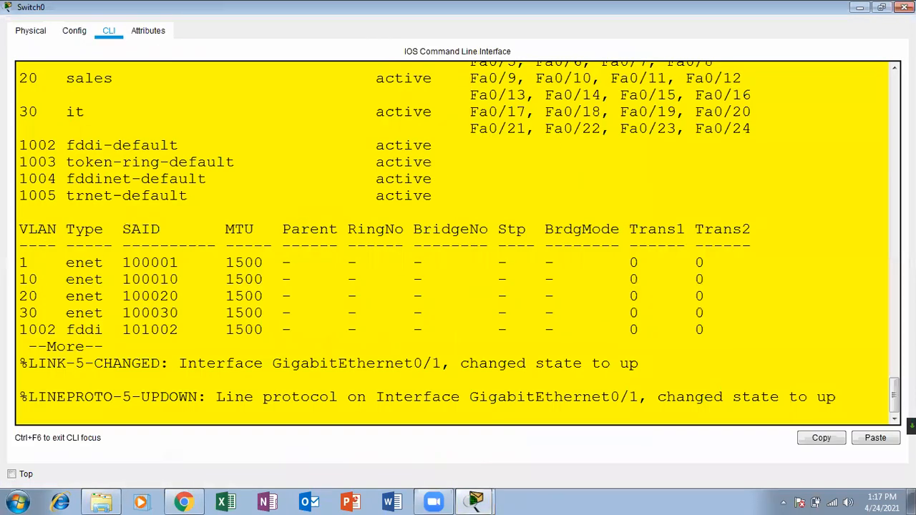
scroll(890, 389, "up", 3)
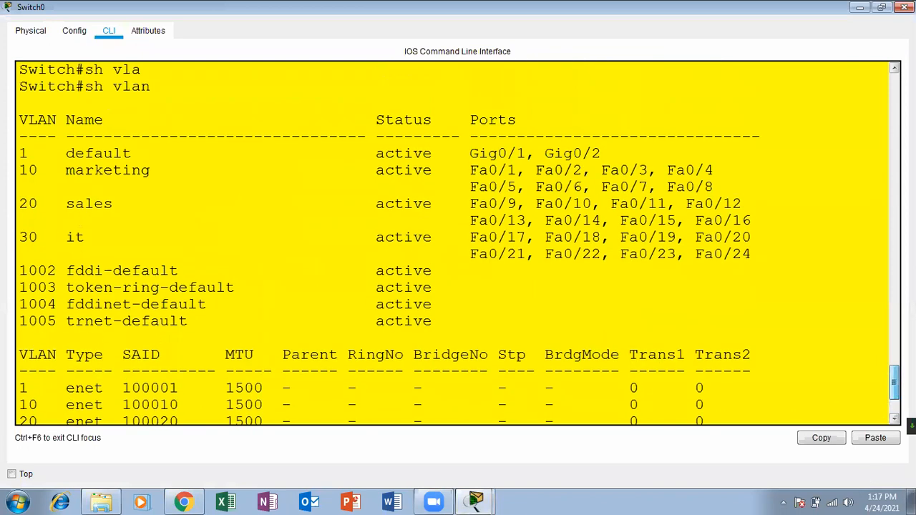
left_click_drag(753, 275, 60, 191)
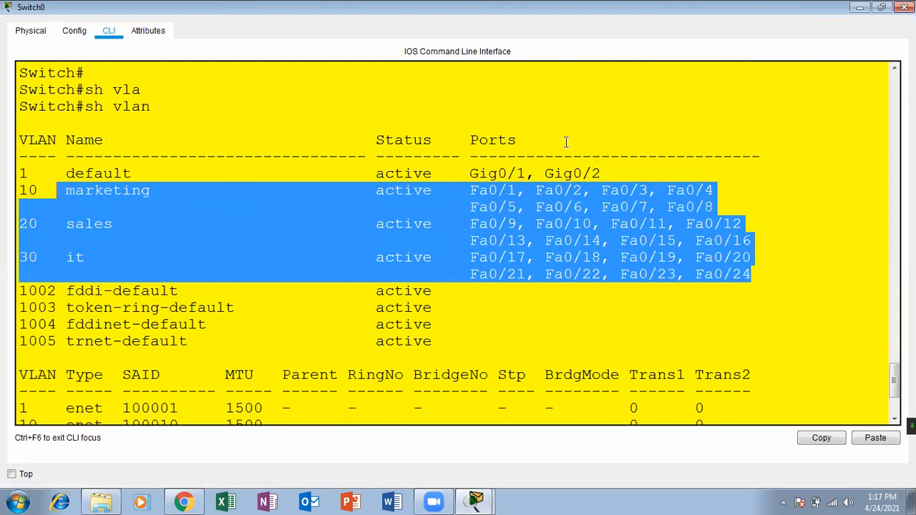
left_click(905, 7)
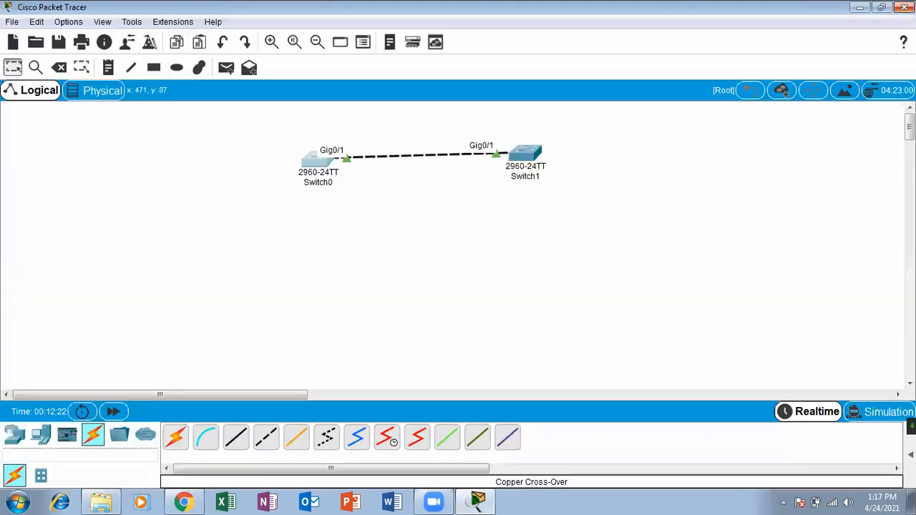
Reopen Switch1's CLI full screen and drop back to privileged mode with Ctrl+Z.
left_click(526, 152)
left_click(614, 66)
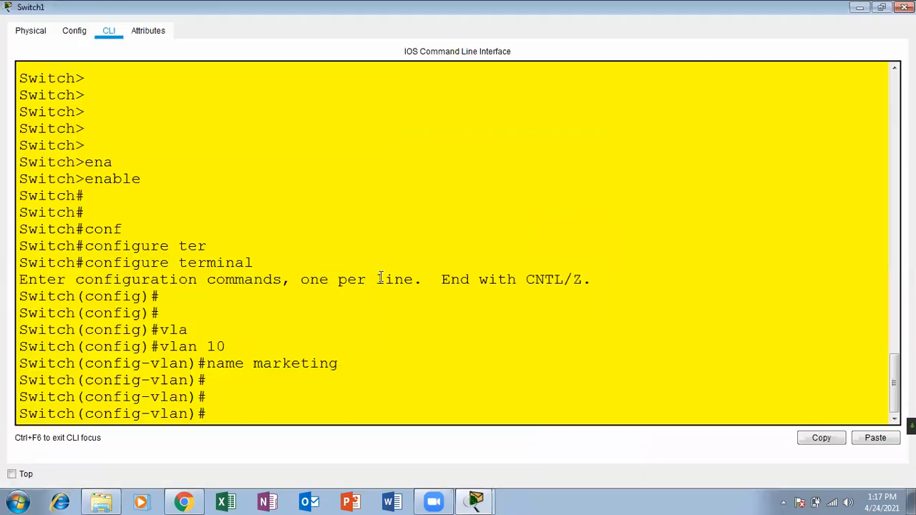
key("Return")
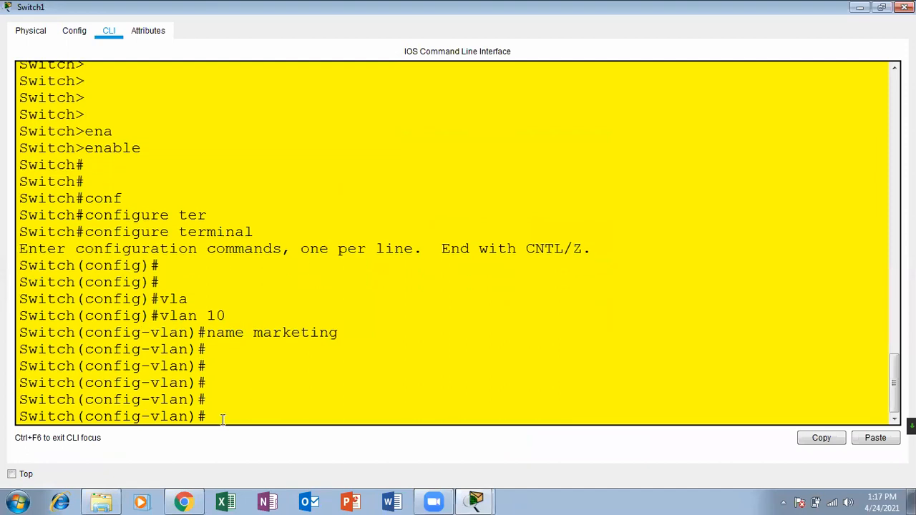
key("Return")
key("ctrl+z")
key("Return")
key("Return")
key("Return")
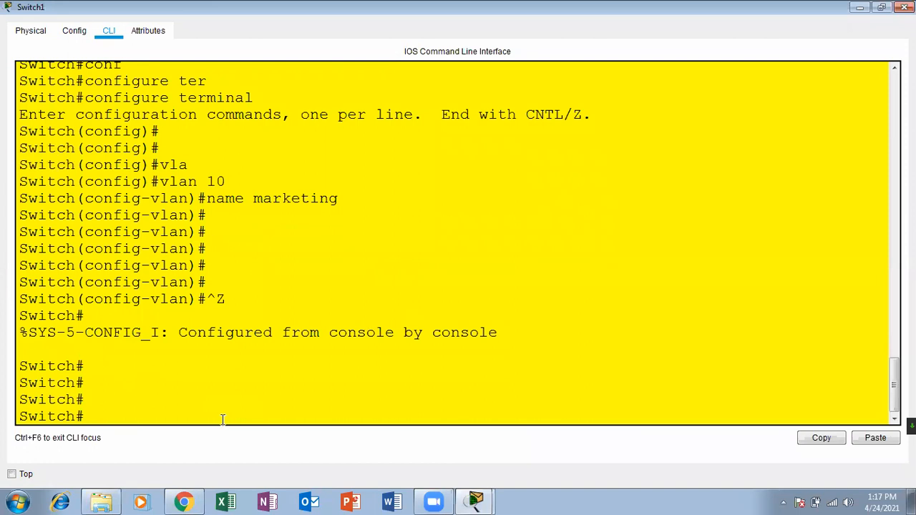
Run show vlan on Switch1 to confirm VLAN 10 marketing, then close its console.
type("conf")
key("Tab")
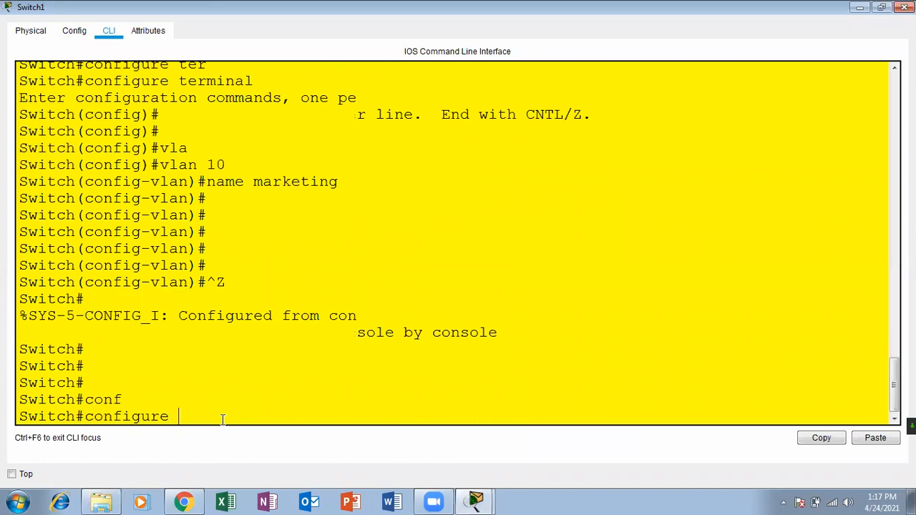
type("ter")
key("Tab")
key("Return")
key("Return")
key("Return")
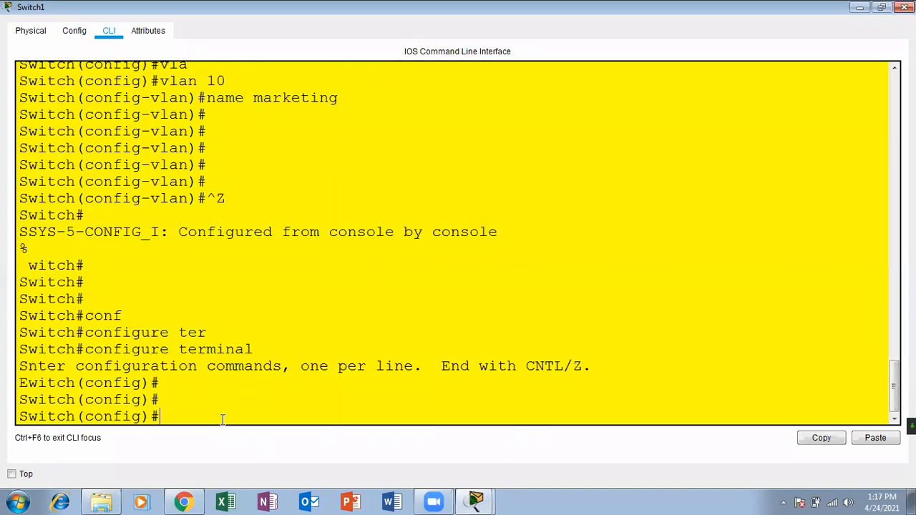
key("ctrl+z")
key("Return")
key("Return")
key("Return")
type("sh vla")
key("Return")
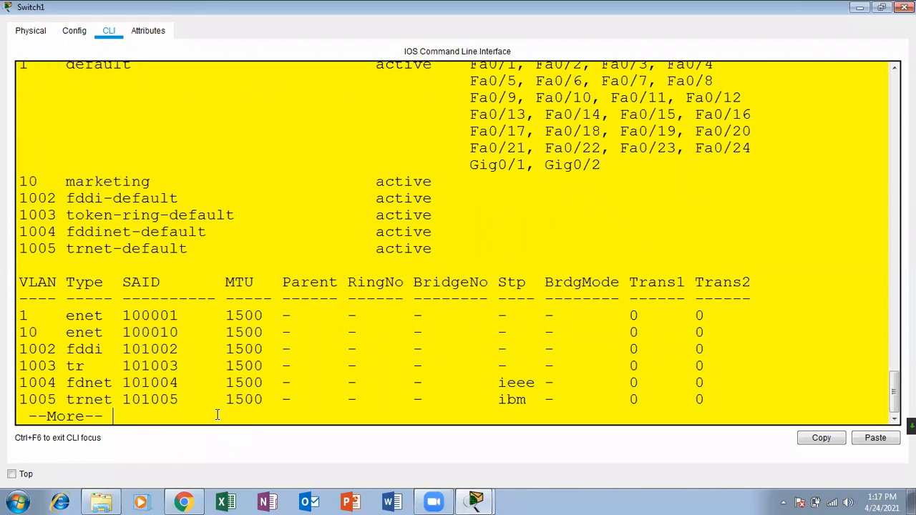
left_click(905, 7)
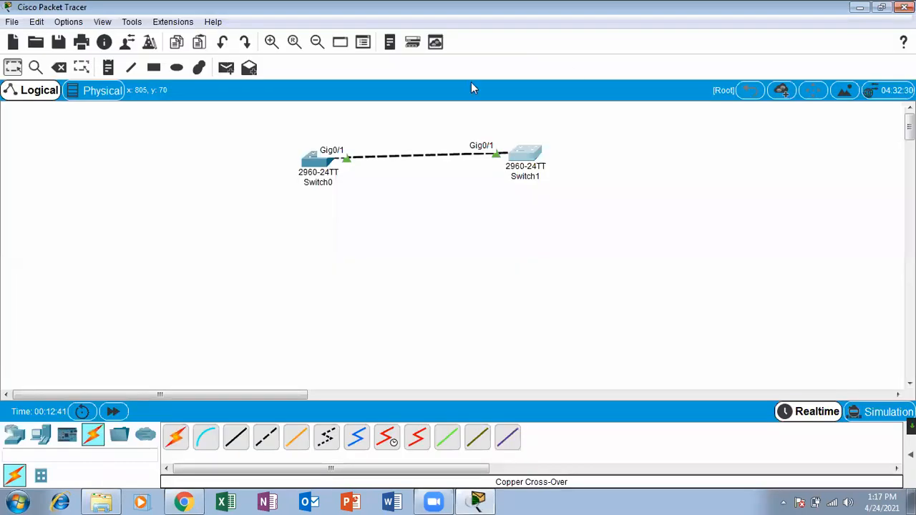
Delete Switch1 and its link from the workspace.
left_click(59, 66)
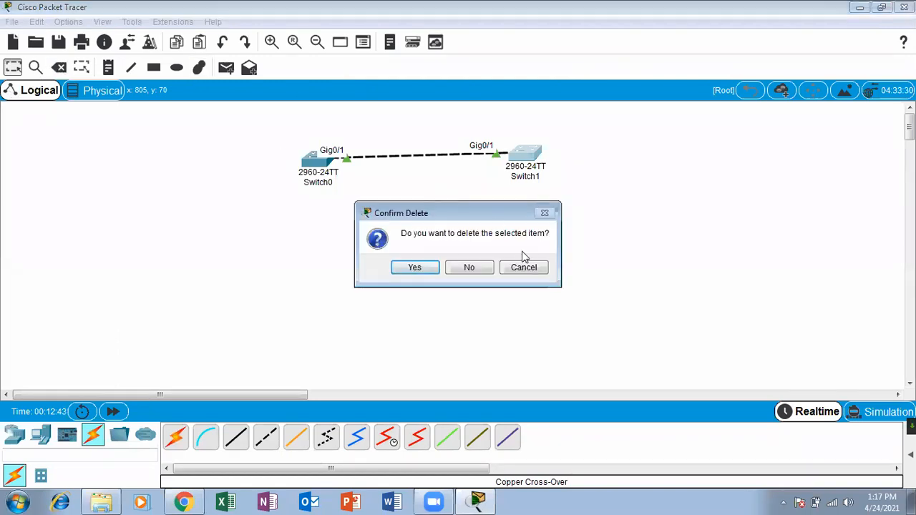
left_click(527, 269)
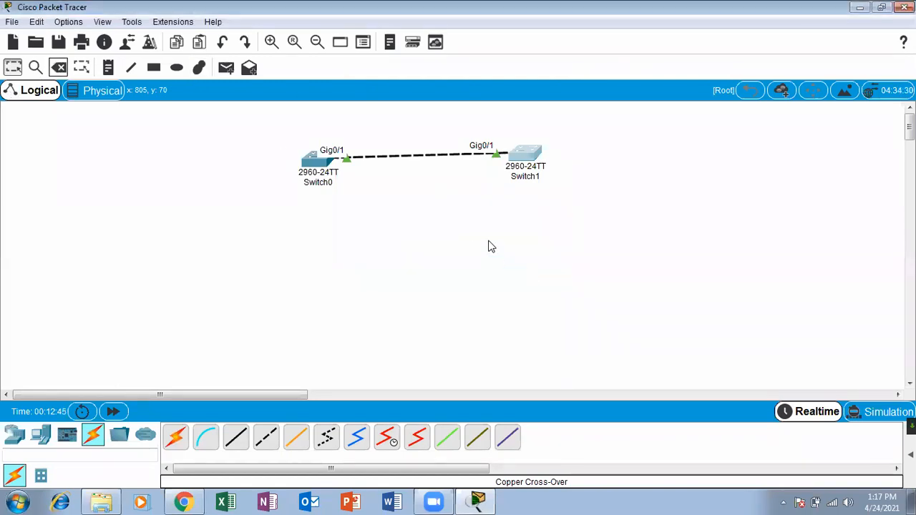
left_click(58, 66)
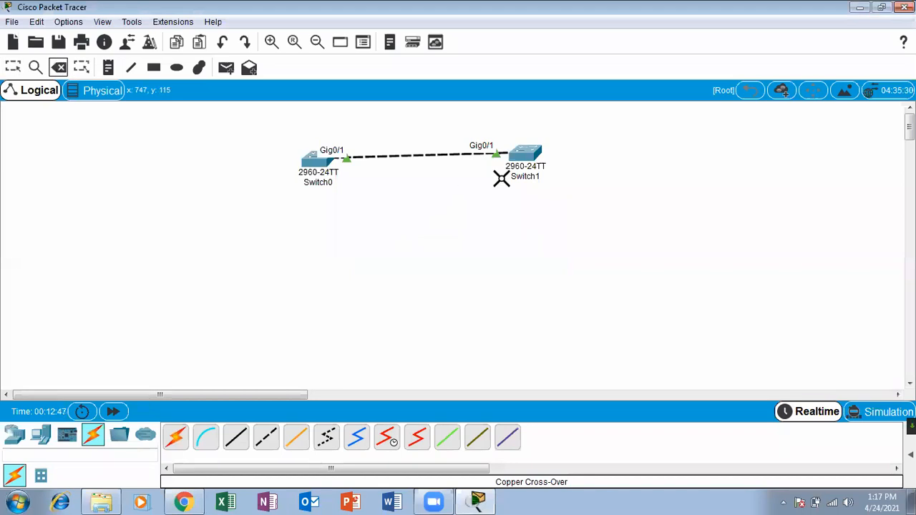
left_click(526, 152)
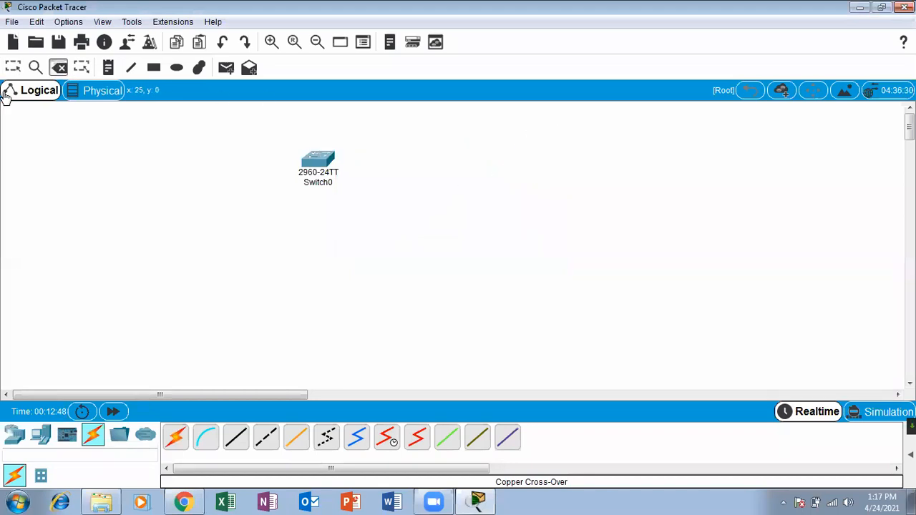
left_click(14, 68)
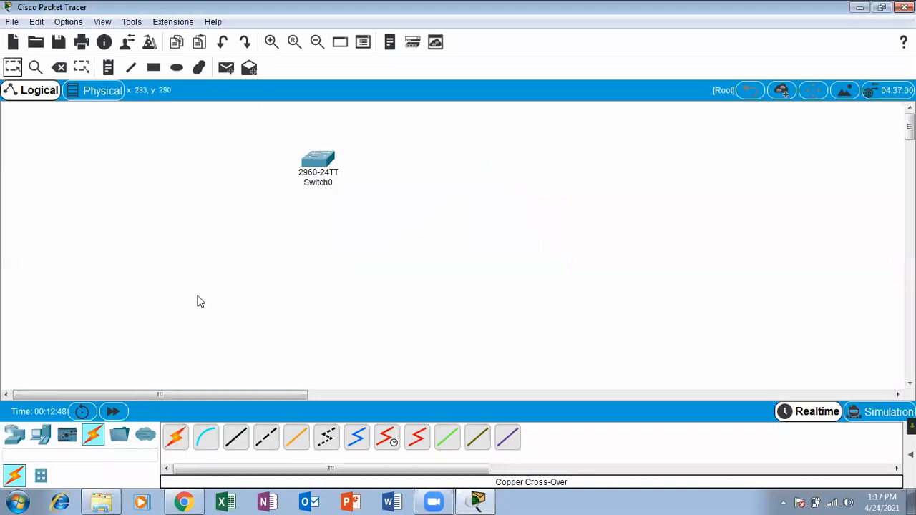
Place a new 2960 switch, Switch3, to the right of Switch0.
left_click(15, 435)
left_click(33, 480)
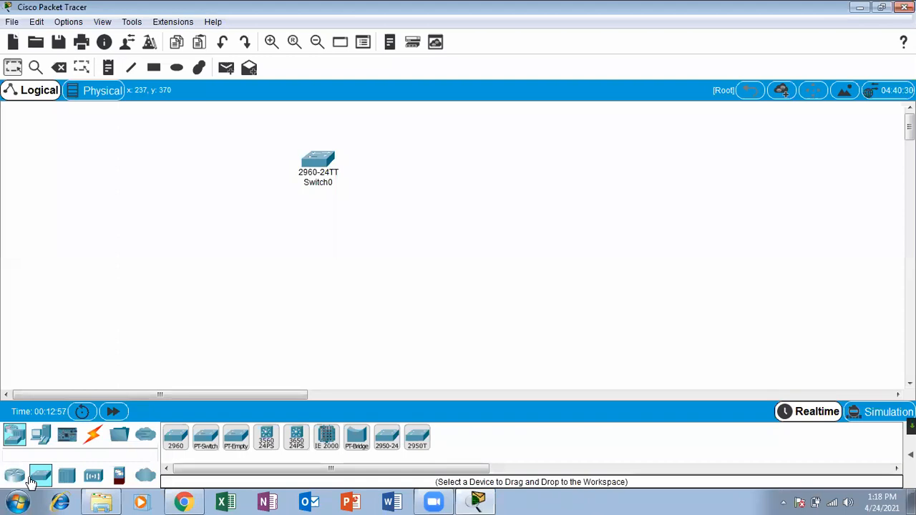
left_click_drag(176, 438, 593, 177)
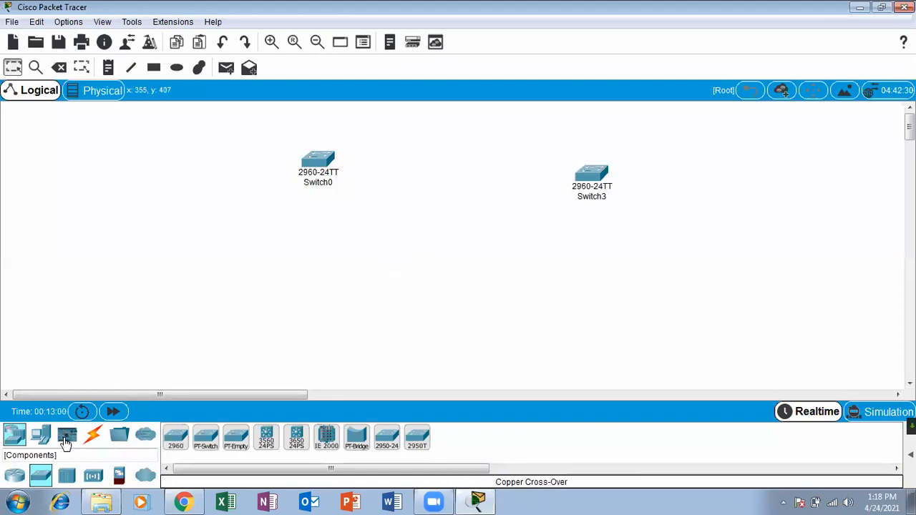
Link Switch0 Fa0/1 to Switch3 Fa0/1 with the Automatic cable and level Switch3 with Switch0.
left_click(93, 436)
left_click(175, 438)
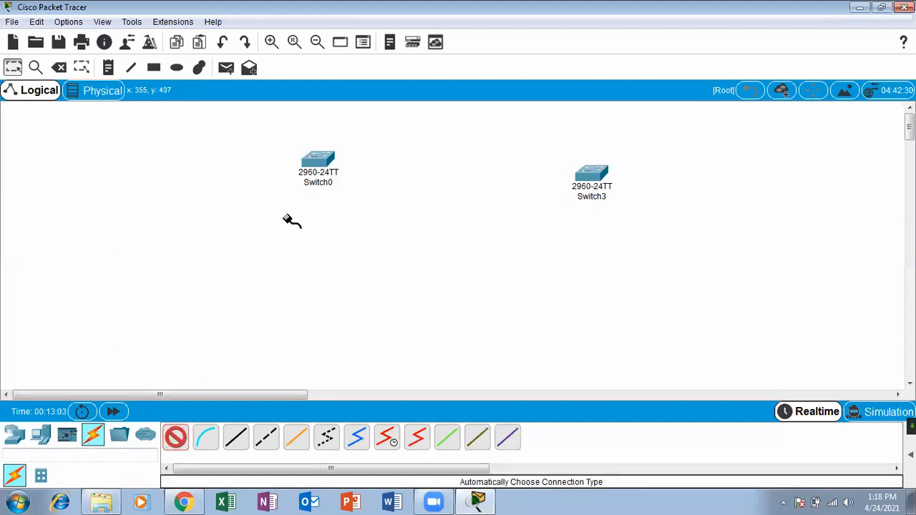
left_click(327, 166)
left_click(593, 179)
left_click_drag(593, 179, 555, 163)
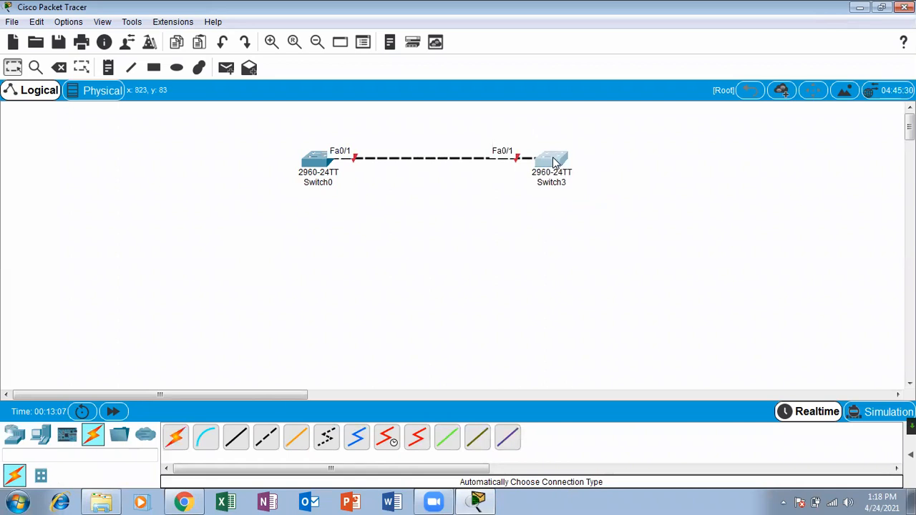
Add a 2960 Switch4 and cable Switch3's Fa0/2 to its Fa0/1 with the Automatic cable.
left_click(14, 435)
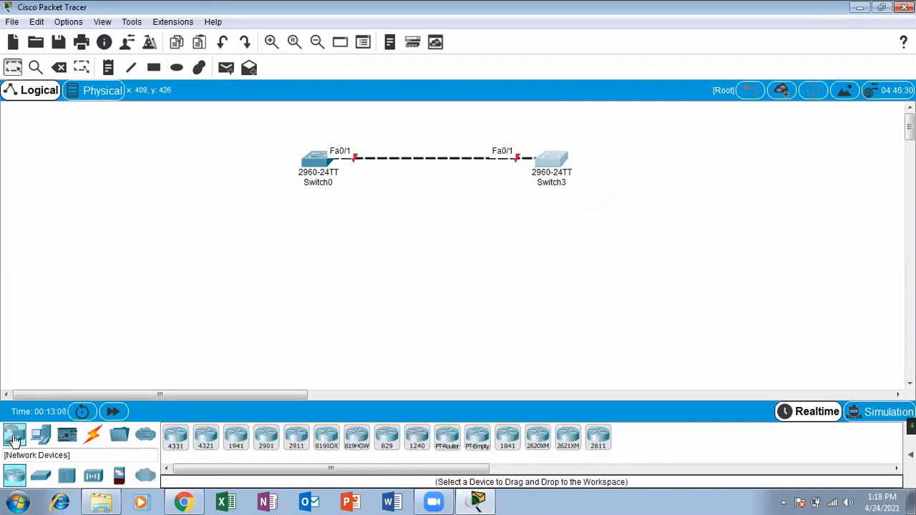
left_click(41, 475)
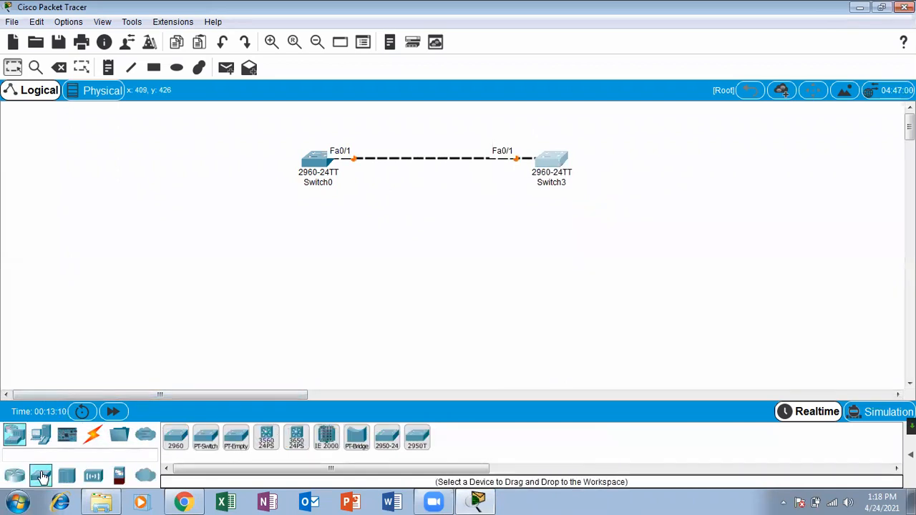
left_click_drag(181, 442, 751, 188)
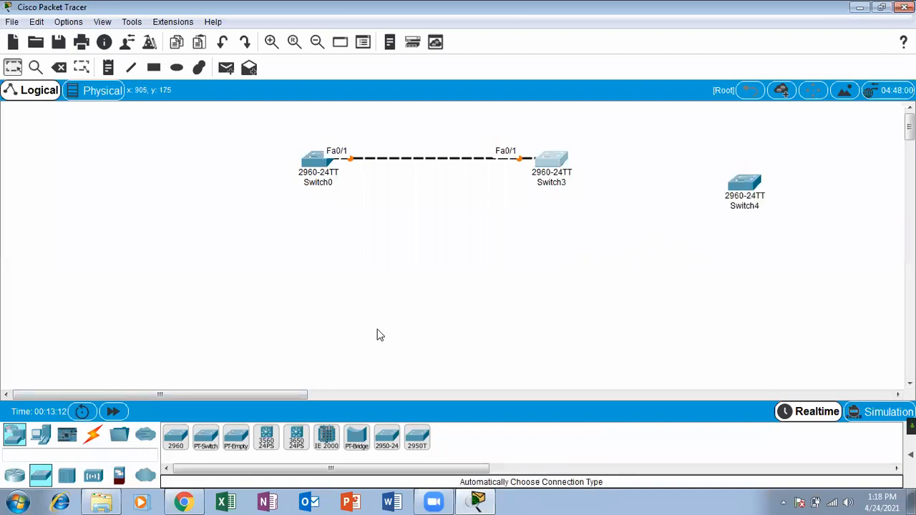
left_click(92, 435)
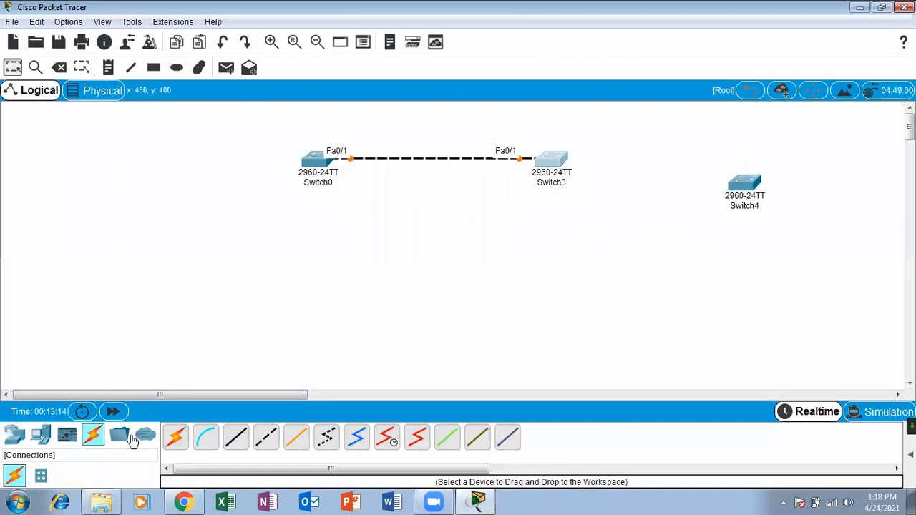
left_click(175, 436)
left_click(550, 162)
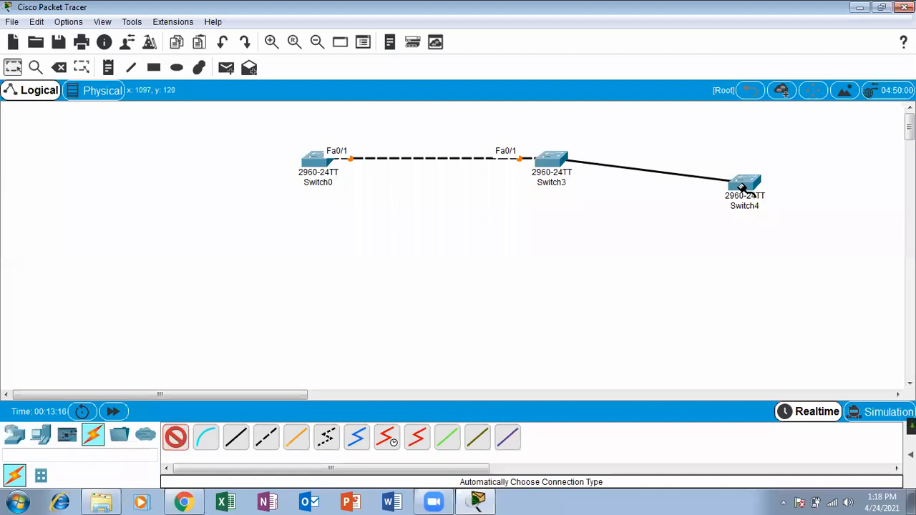
left_click(743, 185)
Level Switch4 with Switch3, fast-forward time until all links turn green, and open Switch0.
left_click_drag(742, 185, 749, 159)
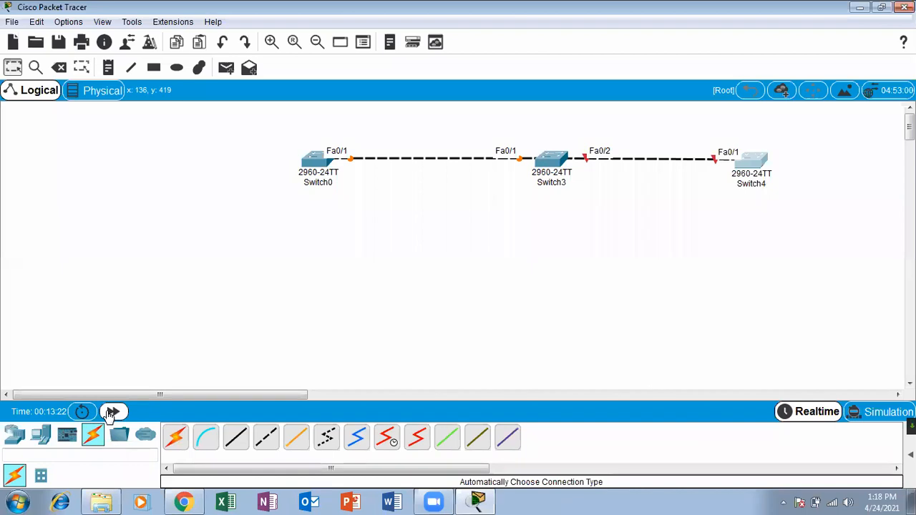
left_click(113, 412)
left_click(315, 159)
Close Switch0's console and delete the Switch0–Switch3 and Switch3–Switch4 cables, keeping the switches.
left_click(615, 64)
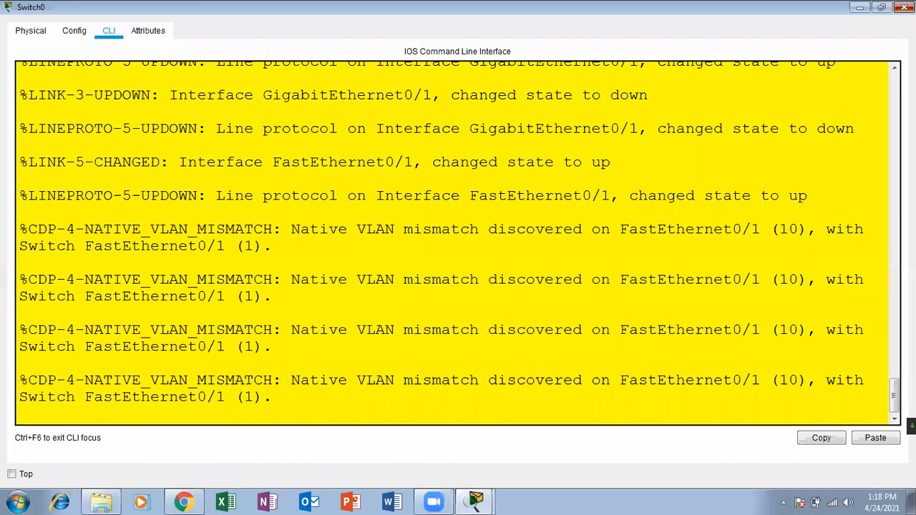
left_click(905, 8)
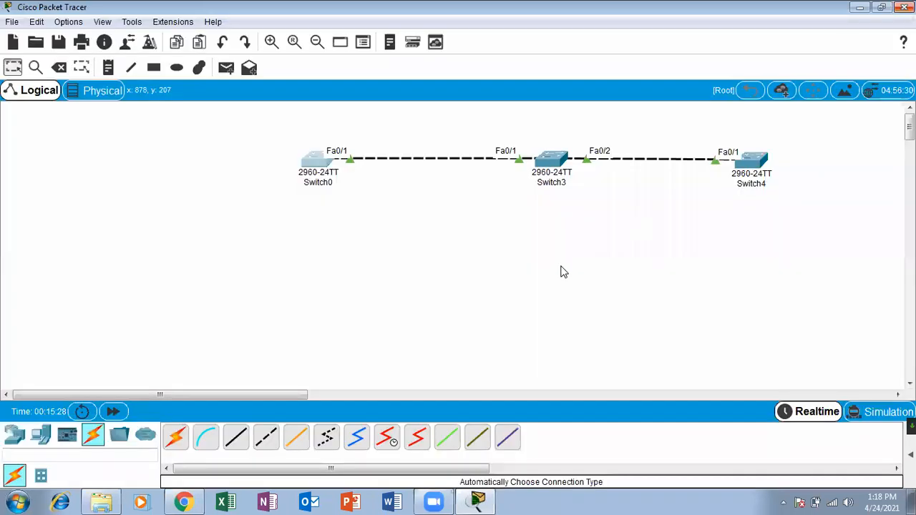
left_click(60, 68)
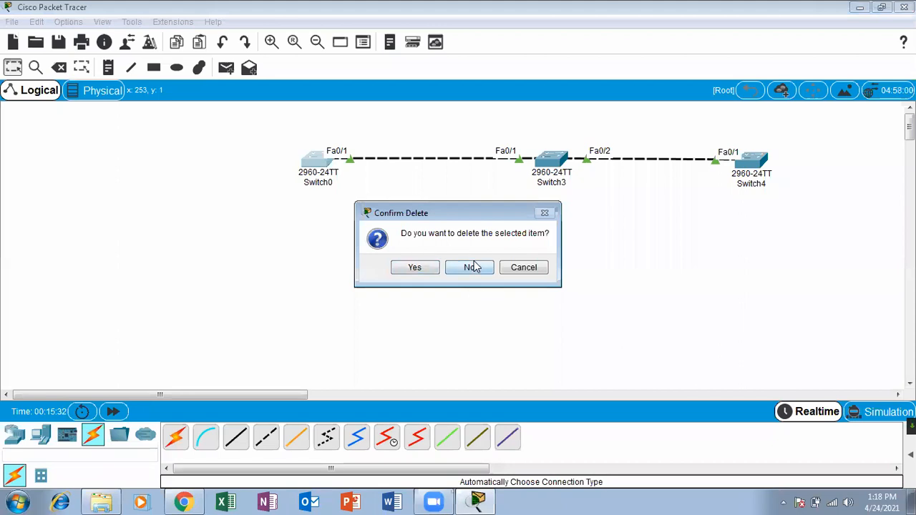
left_click(469, 266)
left_click(450, 156)
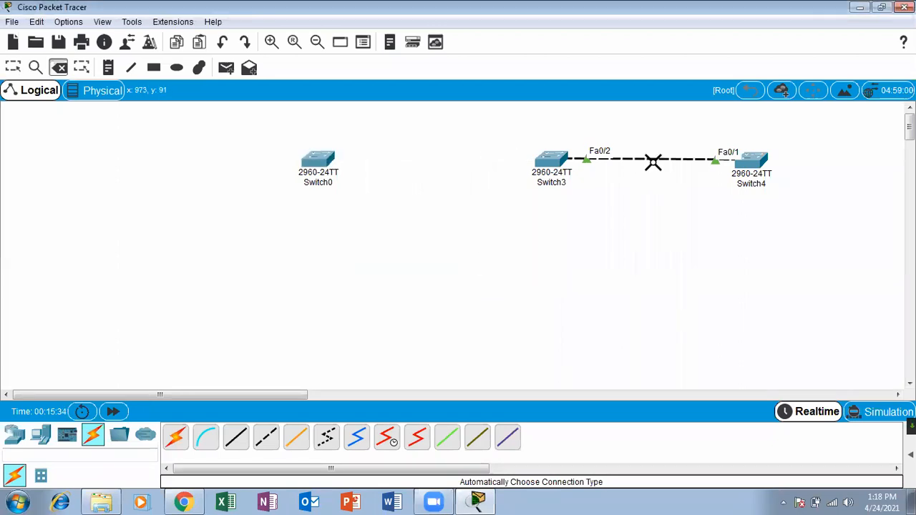
left_click(652, 159)
left_click(13, 67)
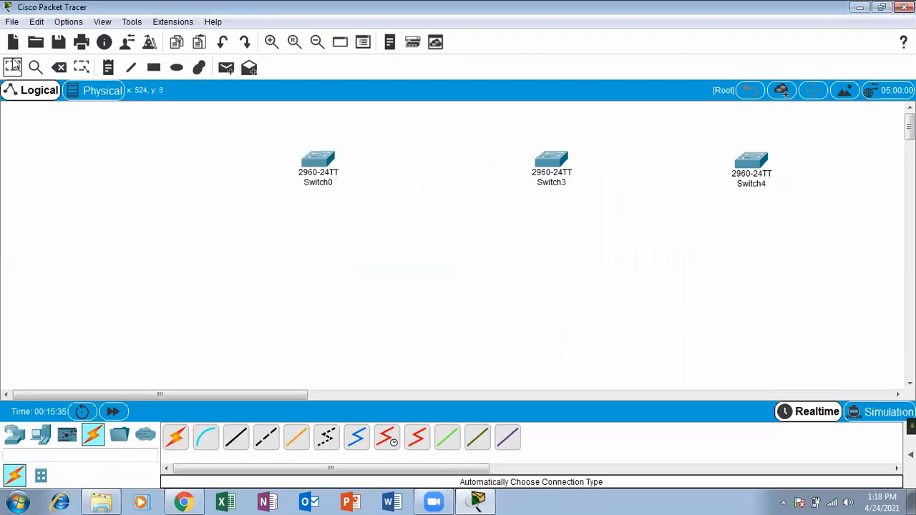
Connect Switch0 Gig0/1 to Switch3 Gig0/1 with a copper cross-over cable.
left_click(266, 437)
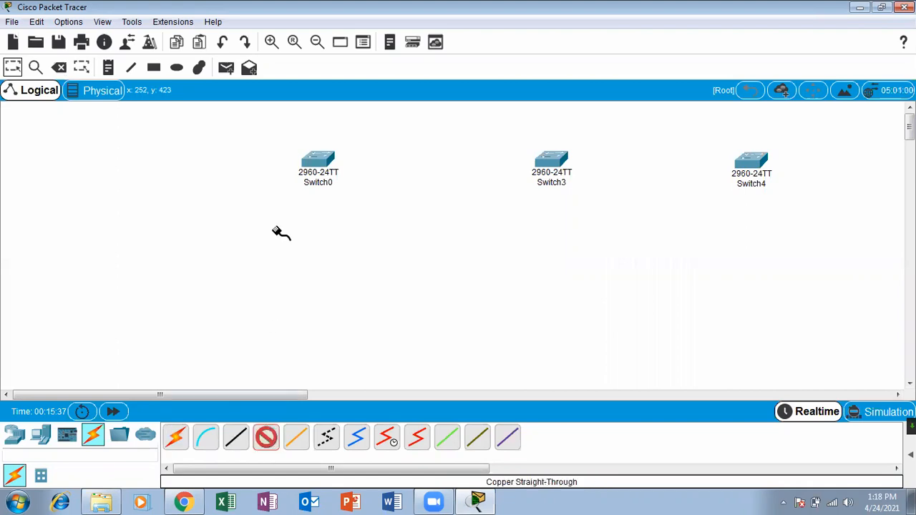
left_click(320, 159)
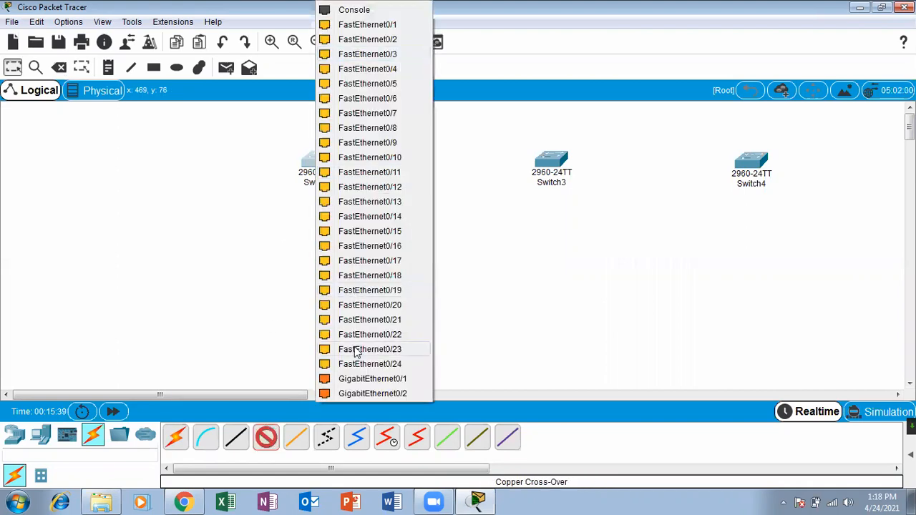
left_click(365, 380)
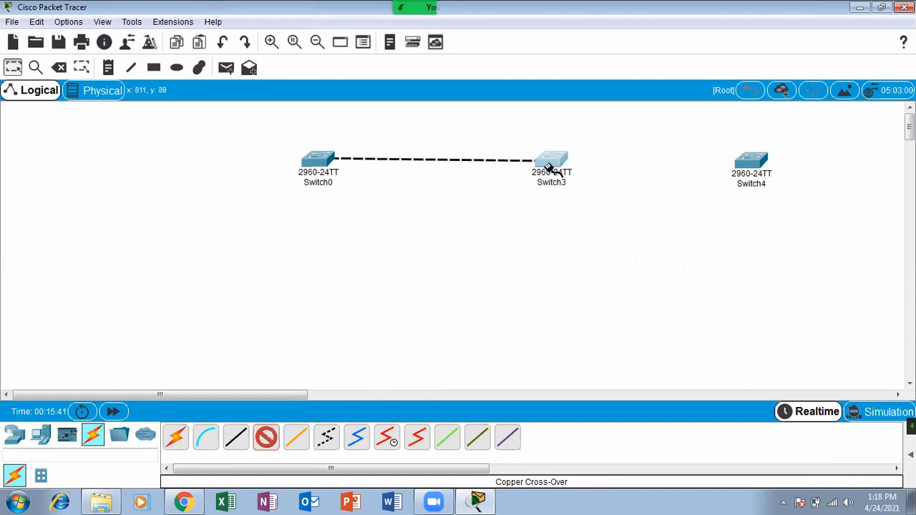
left_click(551, 160)
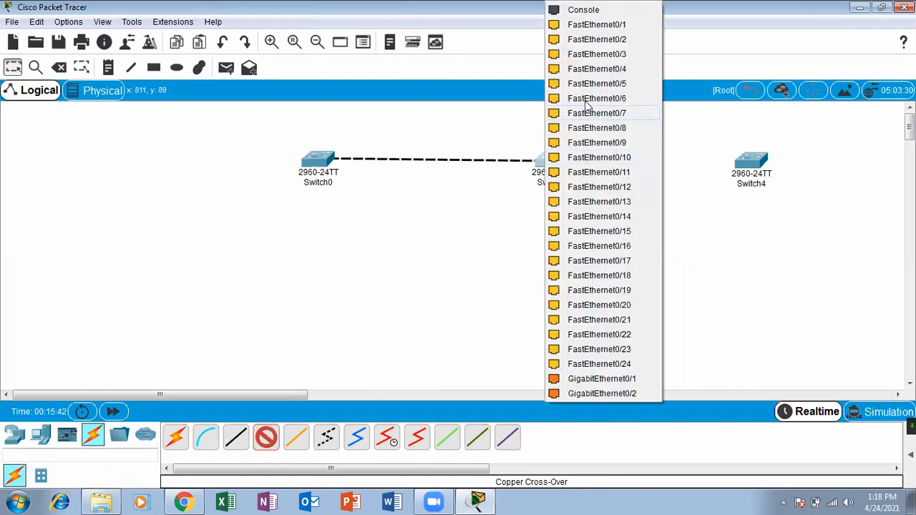
left_click(593, 379)
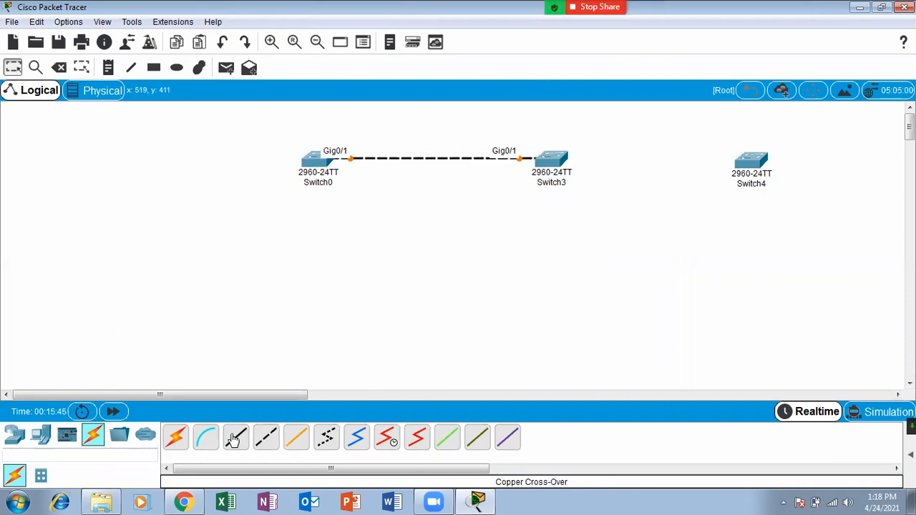
Connect Switch3 Gig0/2 to Switch4 Gig0/1 with a copper cross-over cable, then open Switch0.
left_click(264, 439)
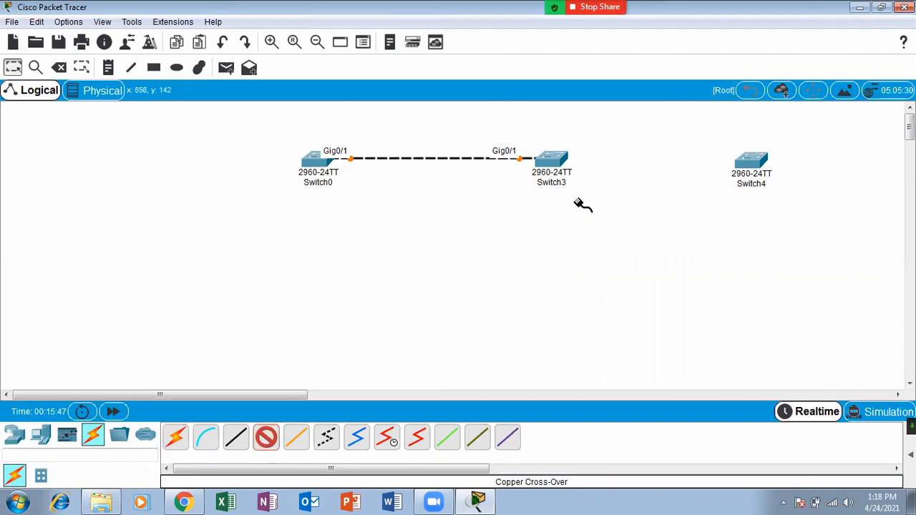
left_click(560, 165)
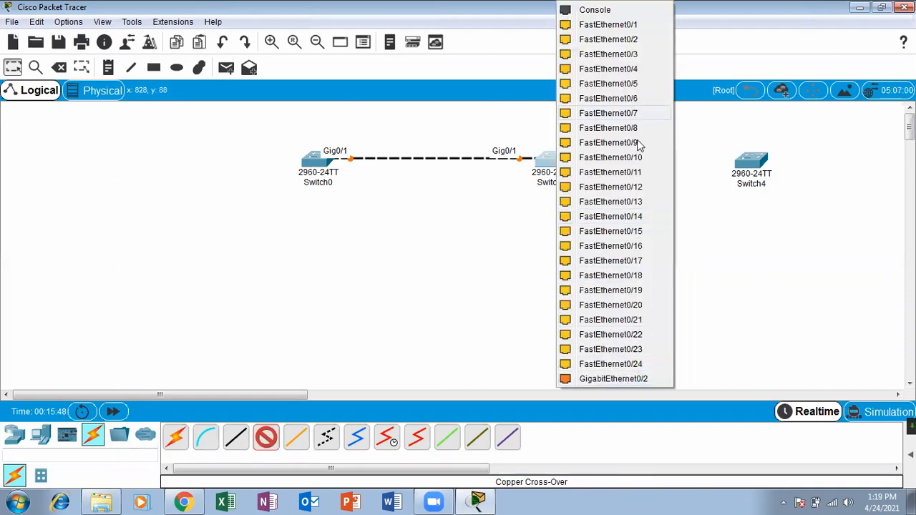
left_click(624, 379)
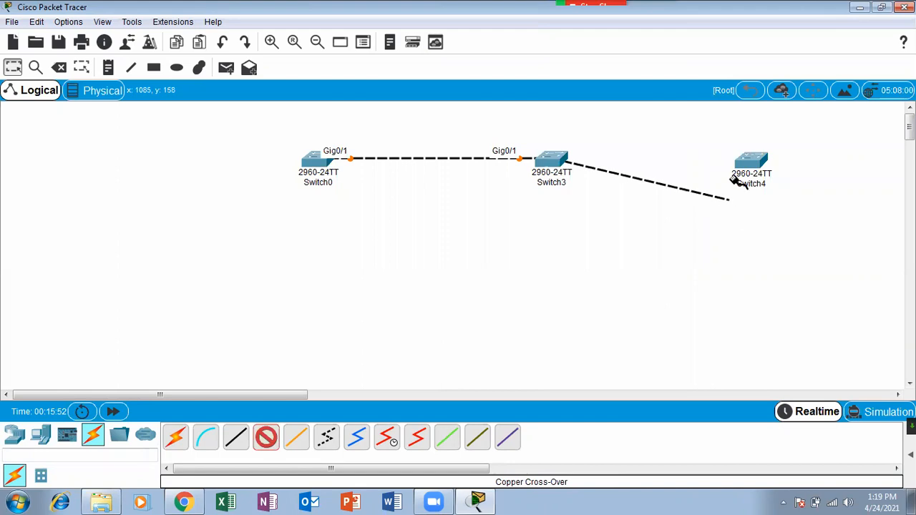
left_click(752, 164)
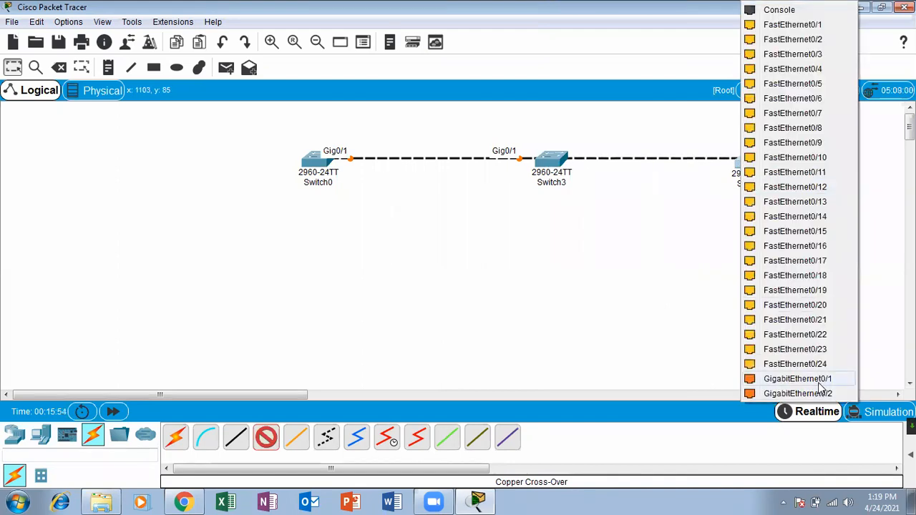
left_click(820, 381)
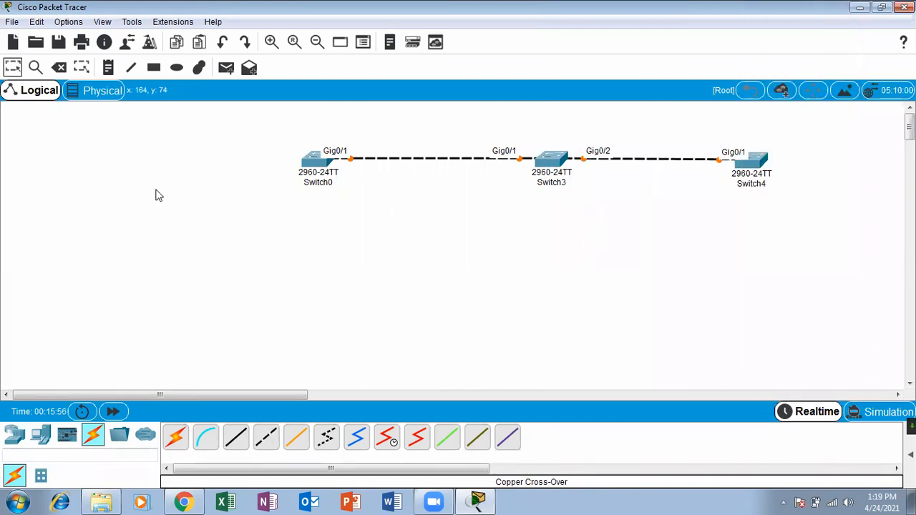
left_click(323, 164)
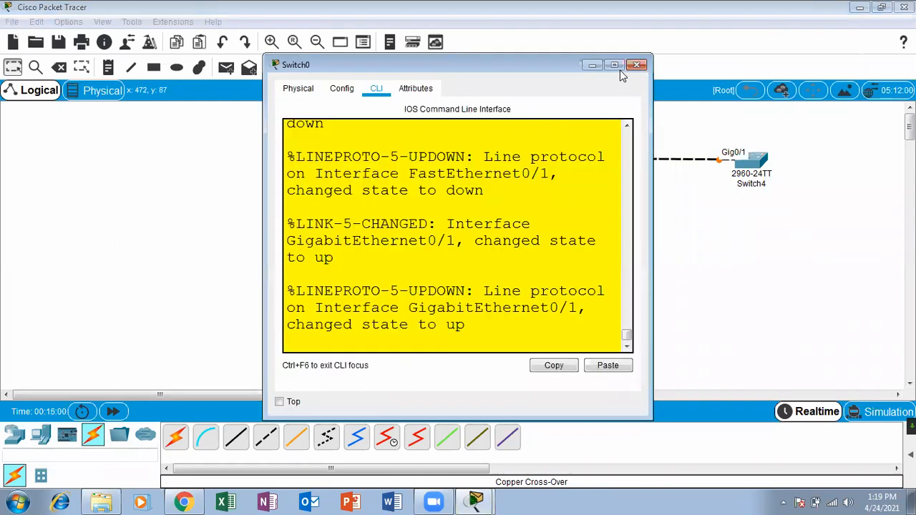
Rerun show vlan on Switch0 and highlight the VLAN 10, 20 and 30 rows.
left_click(615, 66)
key("Return")
key("Return")
key("Return")
key("Return")
key("Return")
key("Return")
key("Return")
key("Return")
key("Return")
key("Return")
key("Return")
key("Return")
key("Return")
key("Return")
key("Return")
key("Return")
key("Return")
key("Return")
key("Return")
key("Return")
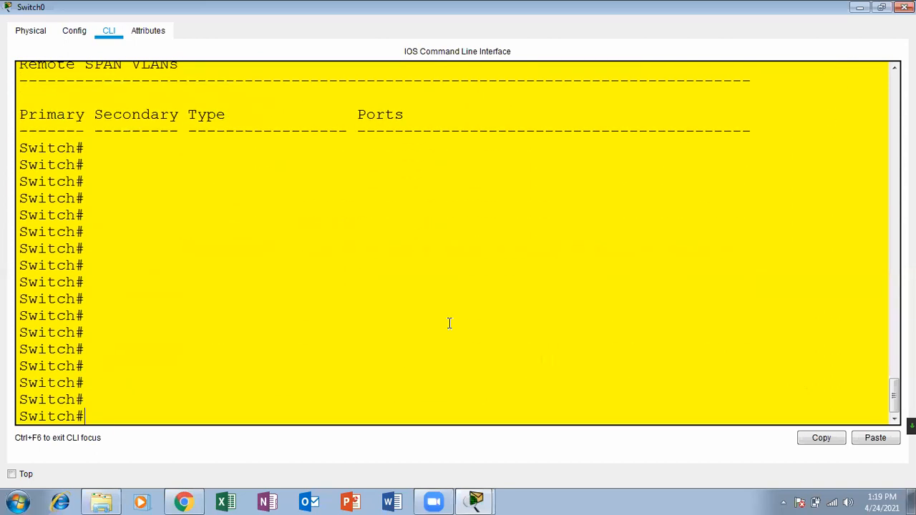
key("Up")
key("Return")
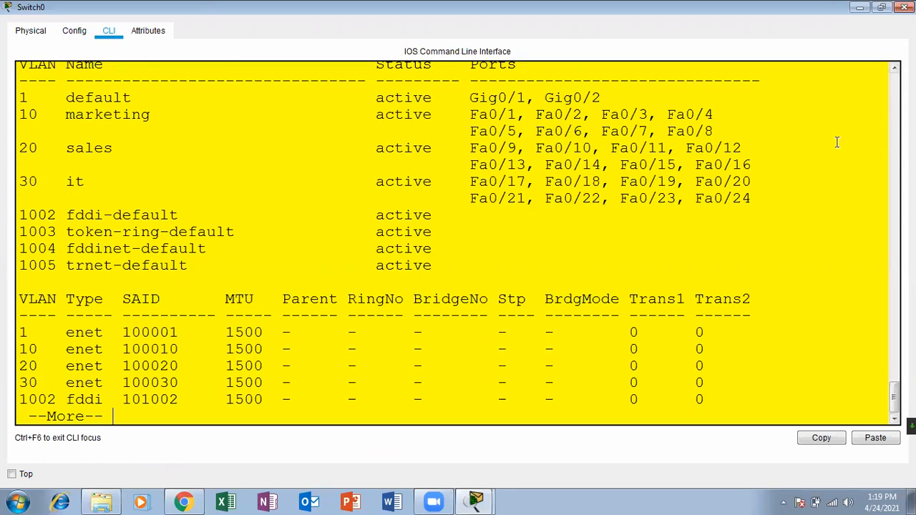
left_click_drag(757, 202, 14, 114)
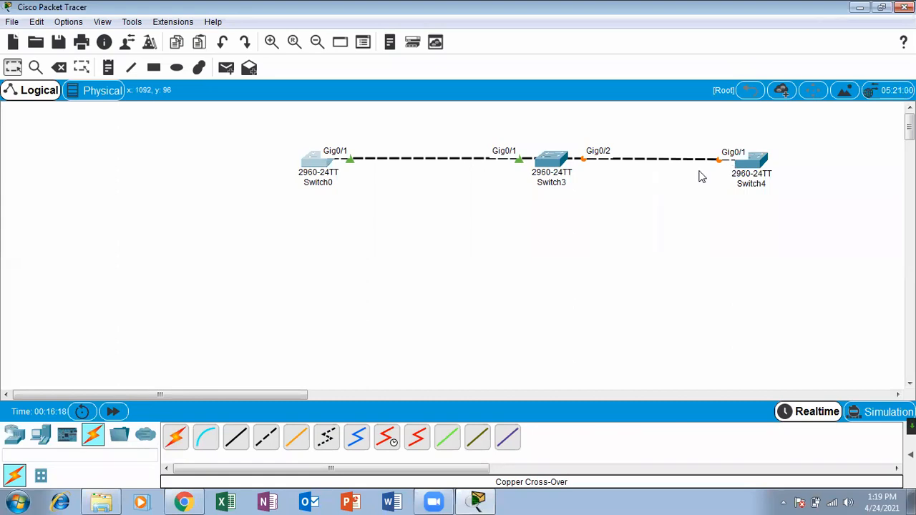
Fast-forward time until the links turn green, and reposition Switch0 and Switch3 on the canvas.
left_click(113, 412)
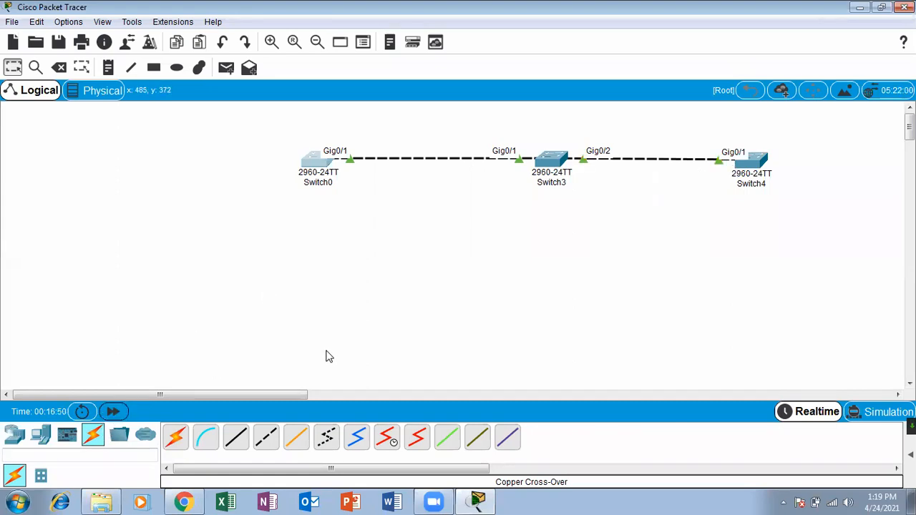
left_click_drag(315, 172, 268, 163)
left_click_drag(548, 170, 506, 164)
Straighten Switch4's link, then enter global configuration mode on Switch0's CLI.
left_click_drag(752, 155, 753, 148)
left_click(553, 246)
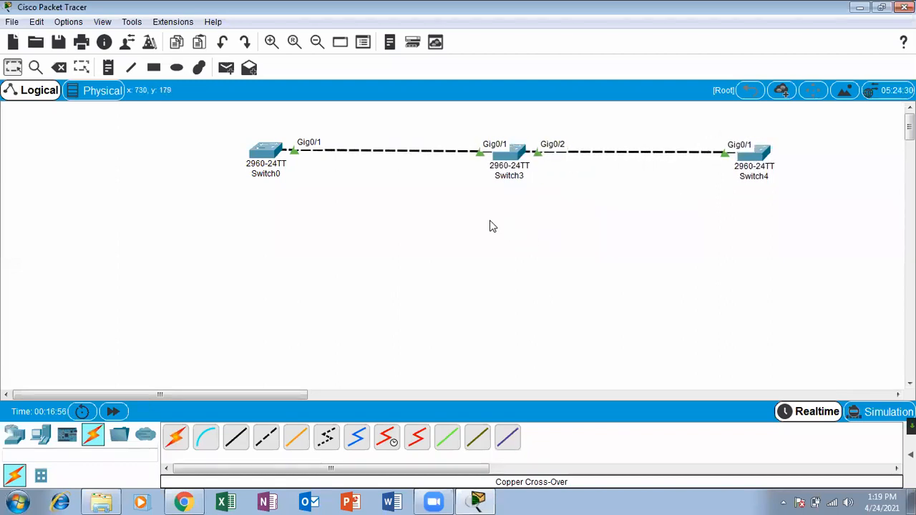
left_click(264, 153)
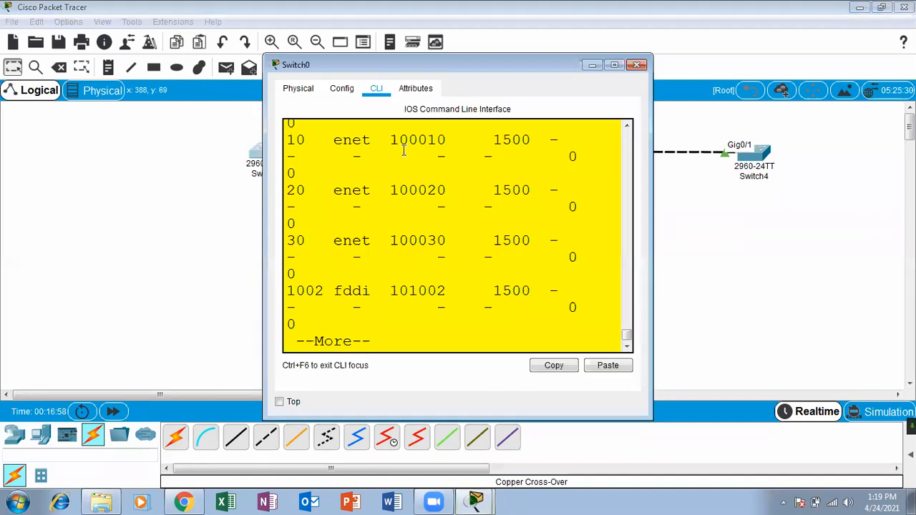
left_click(624, 60)
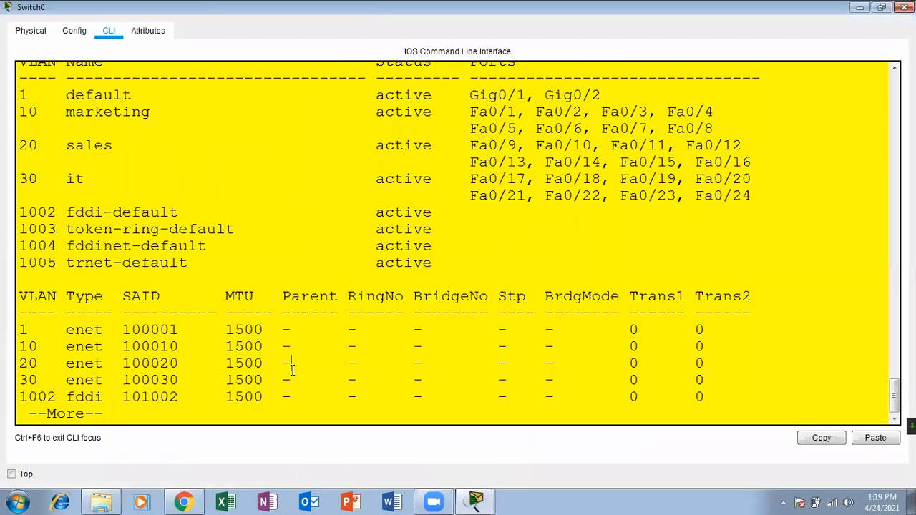
key("Return")
key("Return")
key("Return")
key("Return")
key("Return")
key("Return")
key("Return")
key("Return")
key("Return")
key("Return")
key("Return")
key("Return")
key("Return")
key("Return")
key("Return")
key("Return")
key("Return")
key("Return")
key("Return")
key("Return")
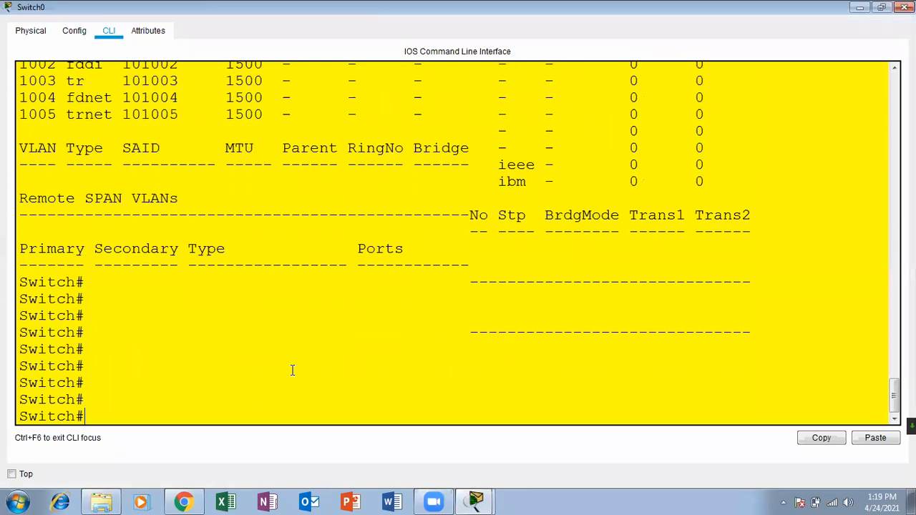
key("Return")
type("conf")
key("Tab")
type("ter")
key("Tab")
key("Return")
key("Return")
key("Return")
Set Switch0's VTP domain to ica, a VTP password, and VTP server mode.
type("vtp domai")
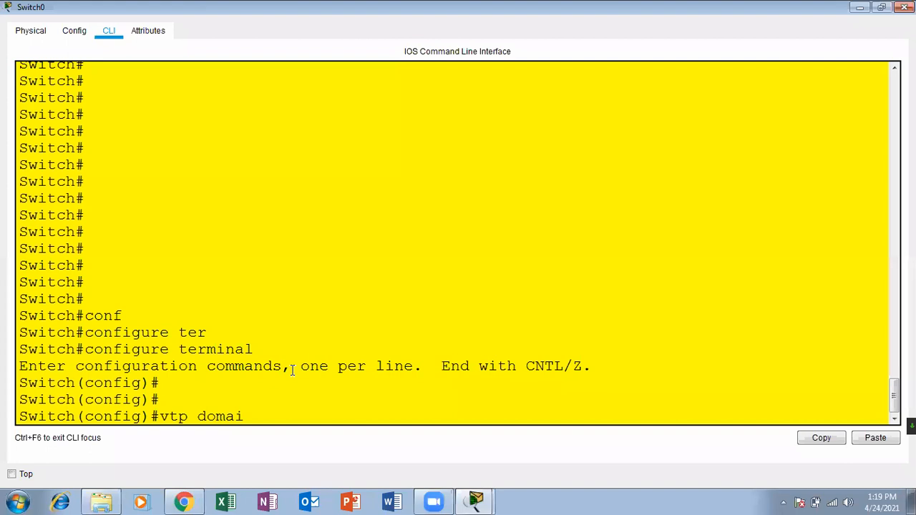
type("n")
key("Tab")
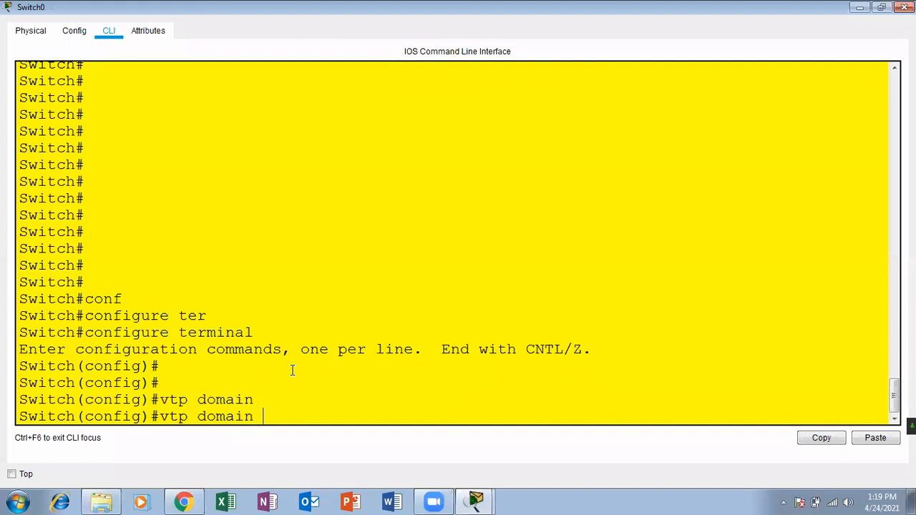
type("ica")
key("Return")
key("Return")
key("Return")
type("vtp")
key("Tab")
type("pas")
key("Tab")
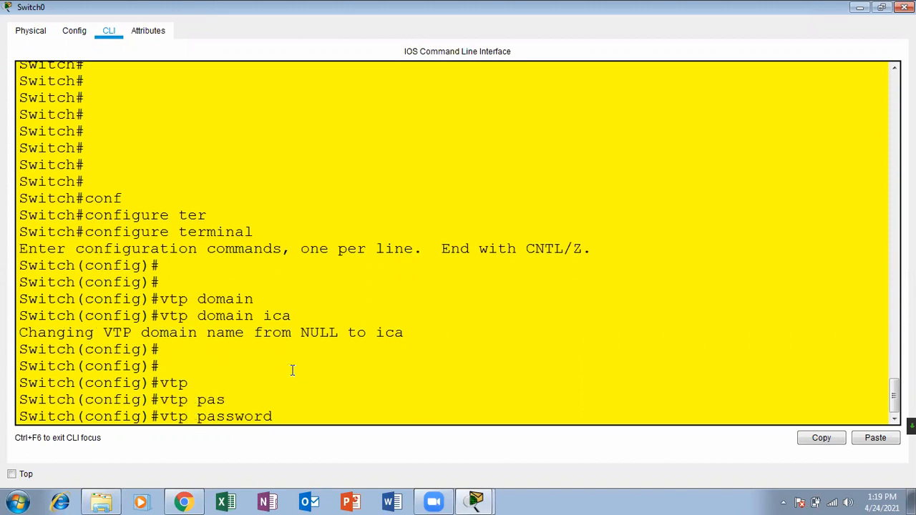
type("123")
key("Return")
key("Return")
key("Return")
key("Return")
key("Return")
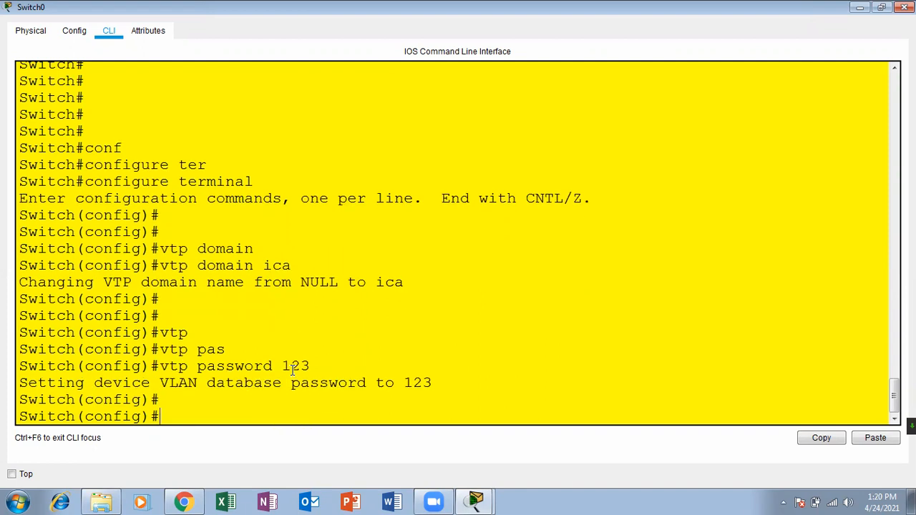
type("vtgp")
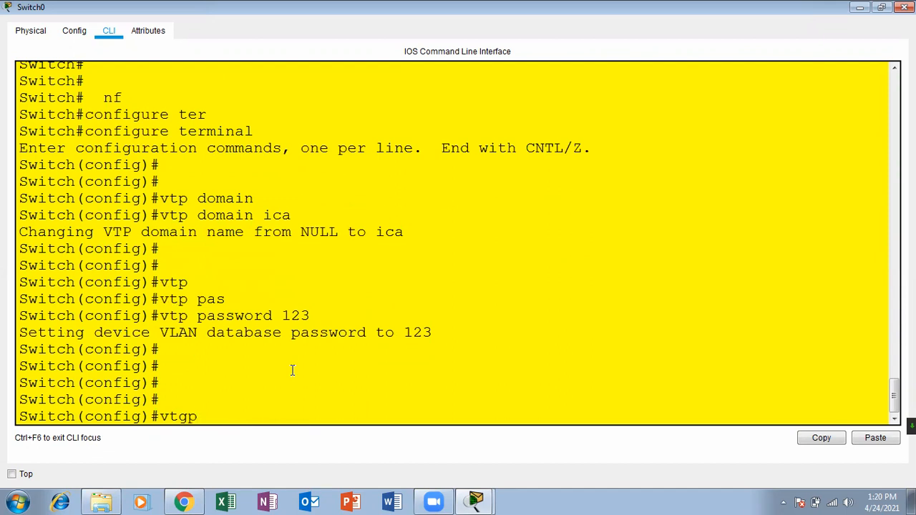
key("BackSpace")
key("BackSpace")
type("p mode serv")
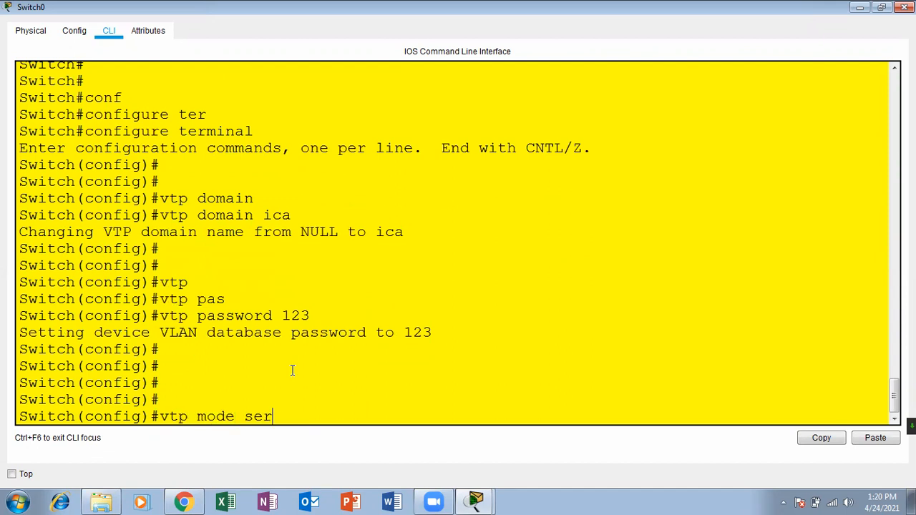
key("Tab")
key("Return")
key("Return")
key("Return")
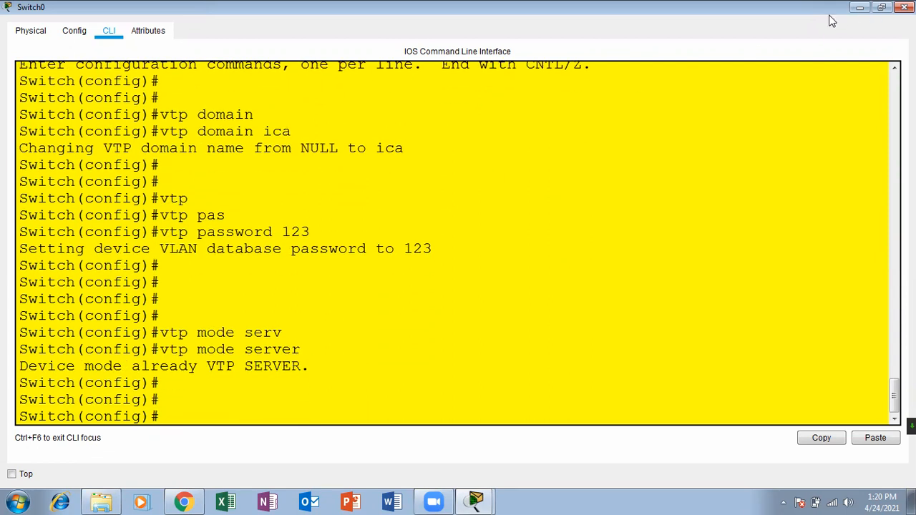
left_click(905, 7)
Open Switch3's CLI, enter privileged mode and list its VLANs with show vlan.
left_click(518, 157)
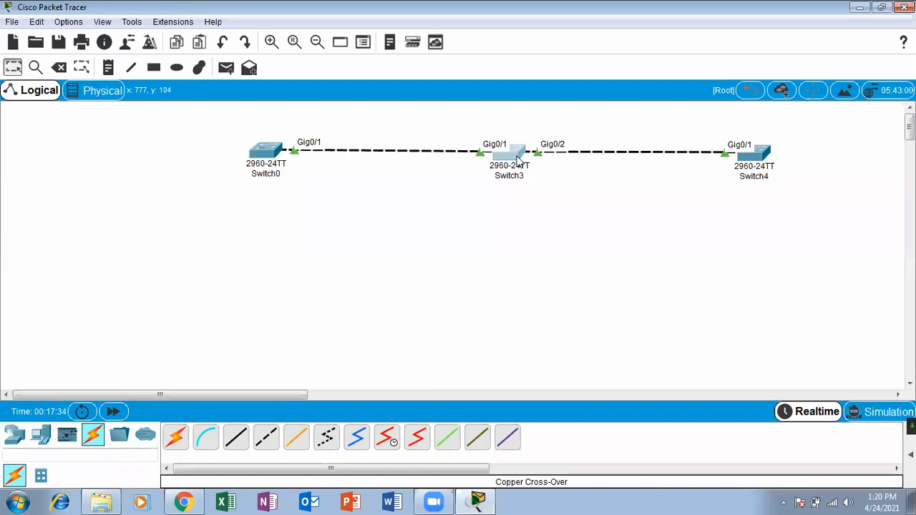
left_click(376, 88)
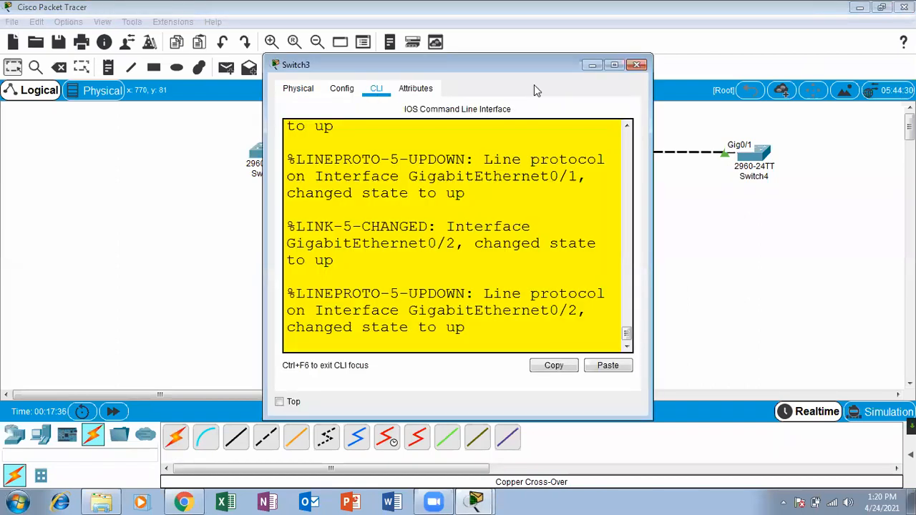
left_click(614, 65)
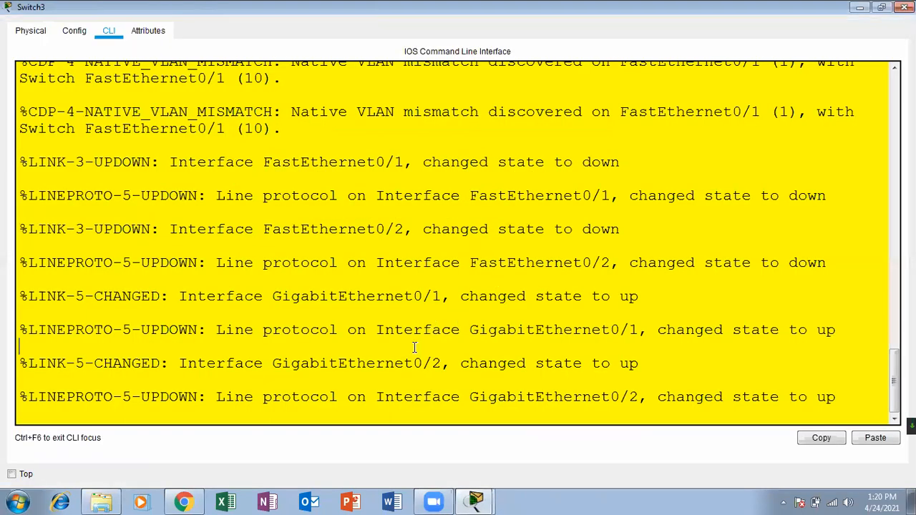
key("Return")
key("Return")
key("Return")
key("Return")
type("ena")
key("Tab")
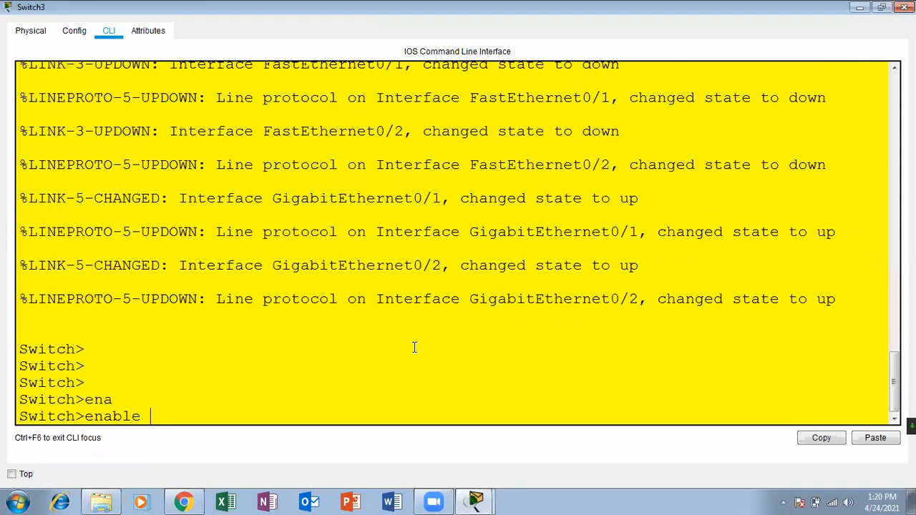
key("Return")
key("Return")
key("Return")
type("sh vla")
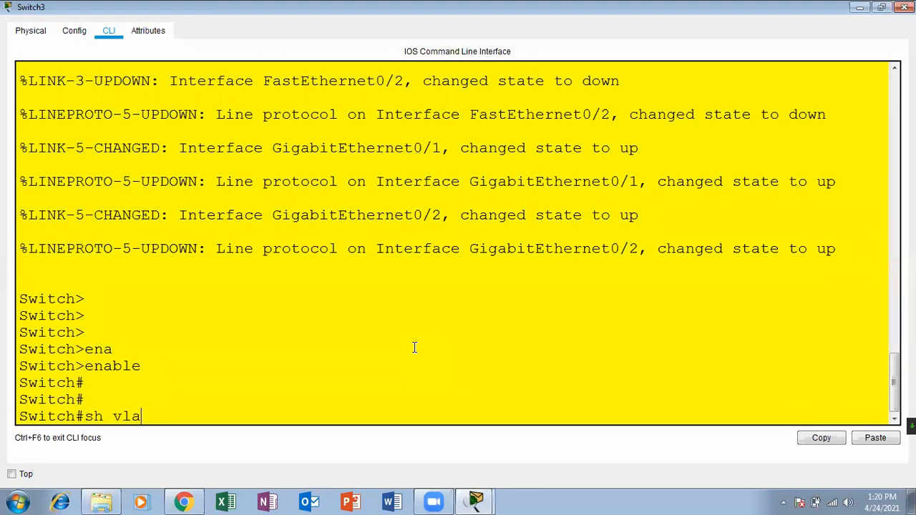
key("Return")
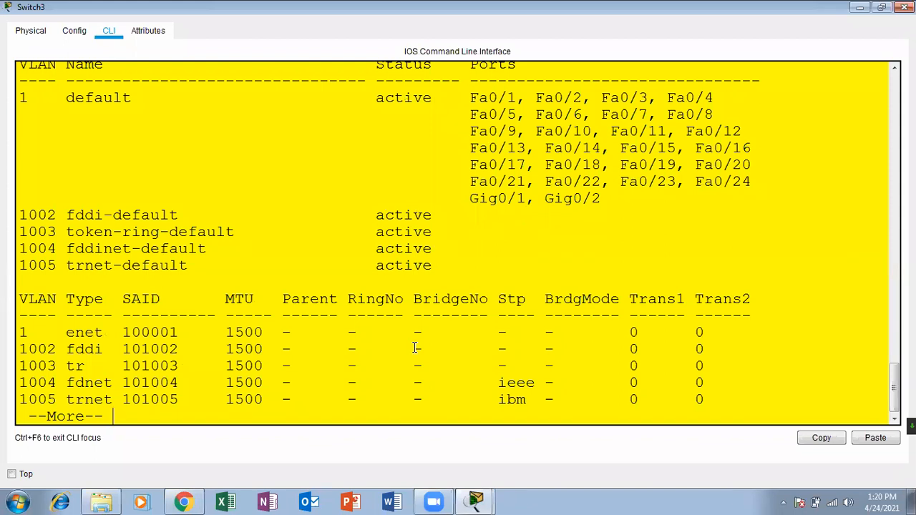
key("Return")
key("Return")
key("Return")
key("Return")
key("Return")
key("Return")
key("Return")
key("Return")
key("Return")
key("Return")
key("Return")
key("Return")
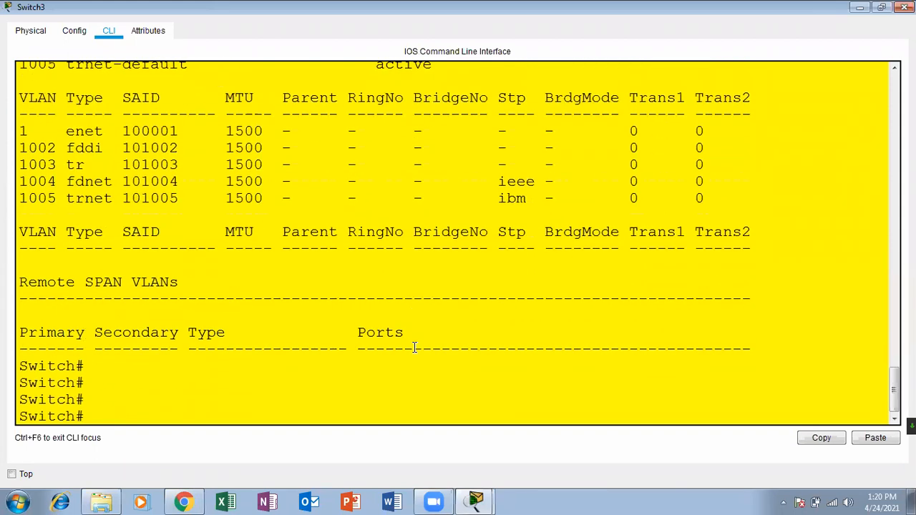
Join Switch3 to VTP domain ica and set its VTP password.
type("conf")
key("Tab")
type("ter")
key("Tab")
key("Return")
key("Return")
key("Return")
type("vtp ")
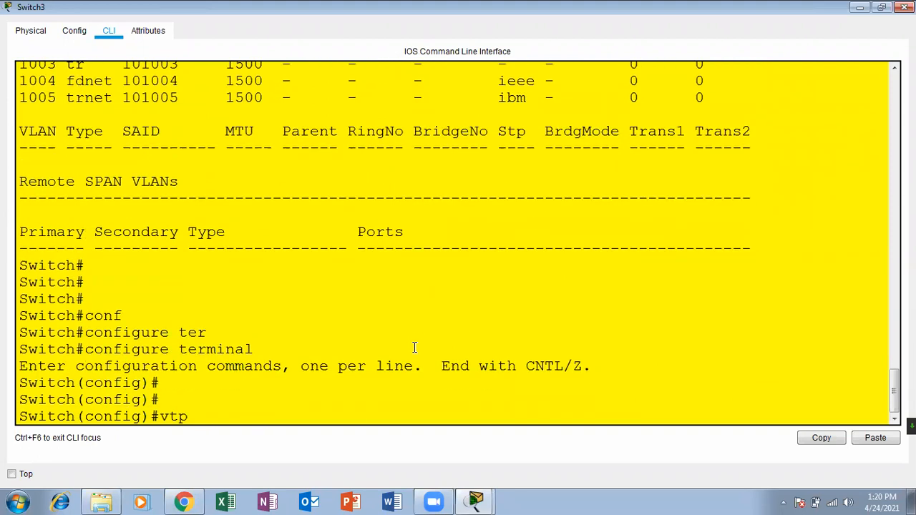
type("doma")
key("Tab")
type("ica")
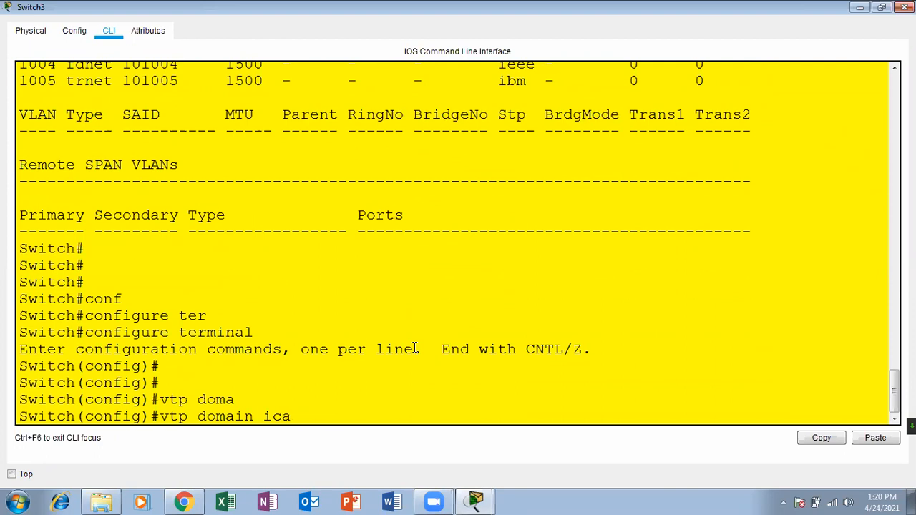
key("Return")
key("Return")
key("Return")
type("vtp pas")
key("Tab")
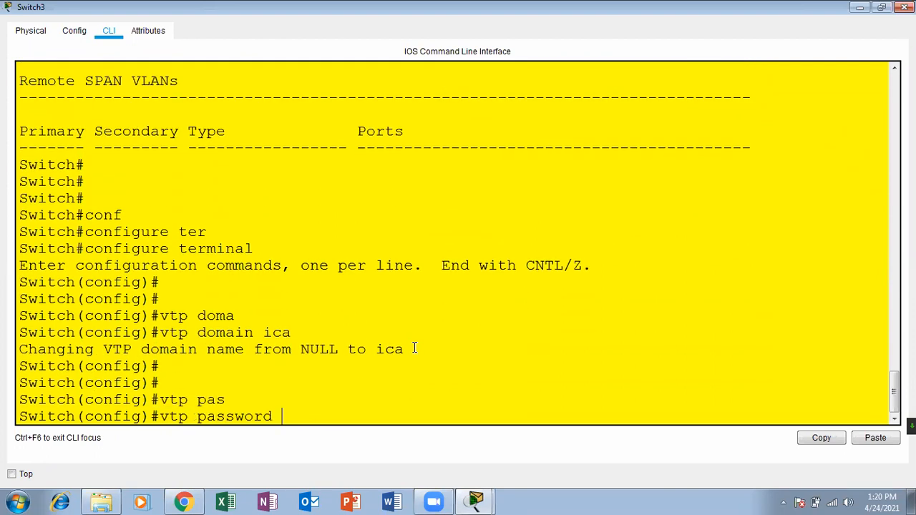
type("123")
key("Return")
key("Return")
key("Return")
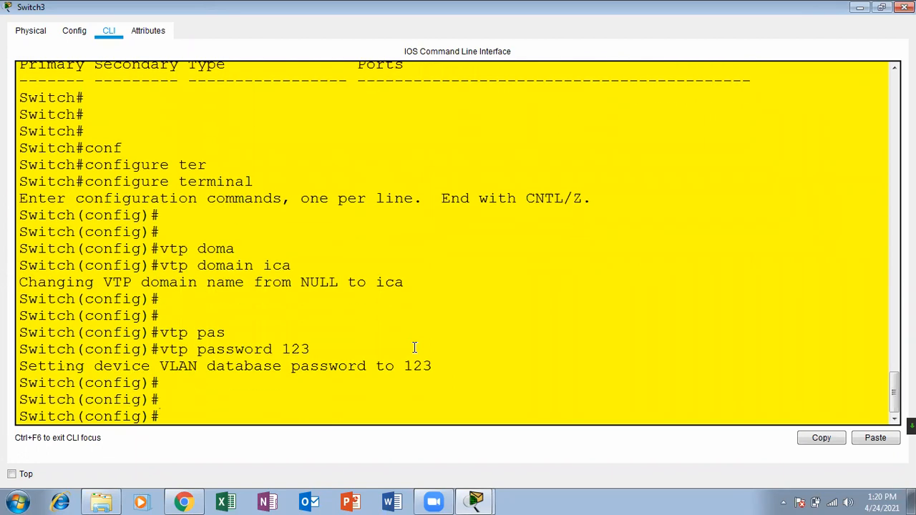
Put Switch3 in VTP client mode, exit configuration, and recheck its VLAN list.
type("vtp")
key("Tab")
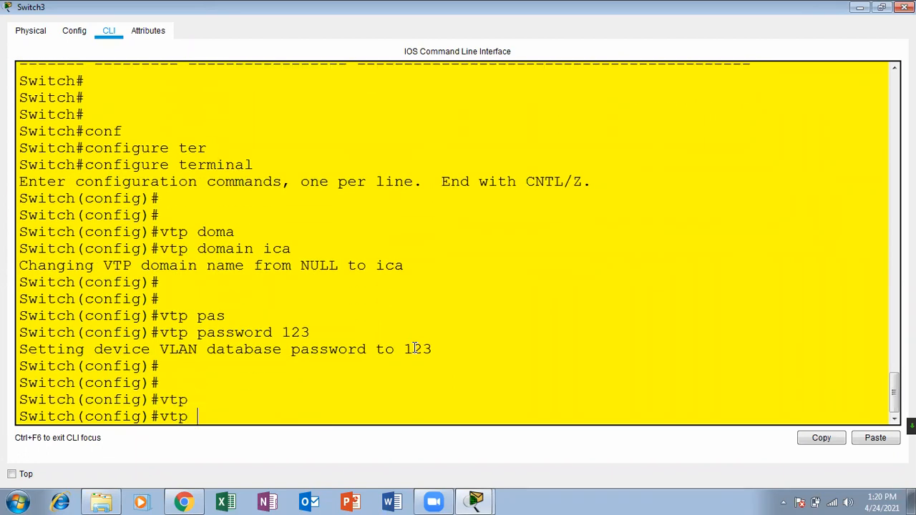
type("mode")
key("Tab")
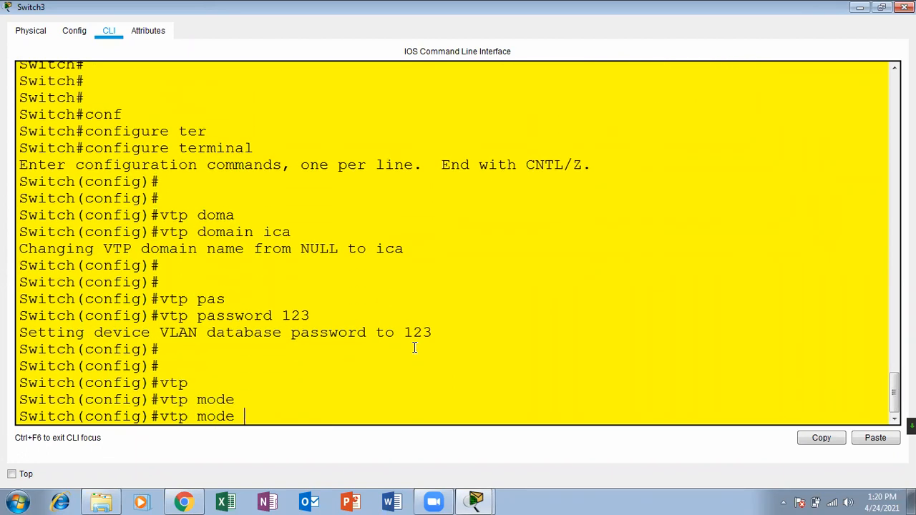
type("cli")
key("Tab")
key("Return")
key("Return")
key("Return")
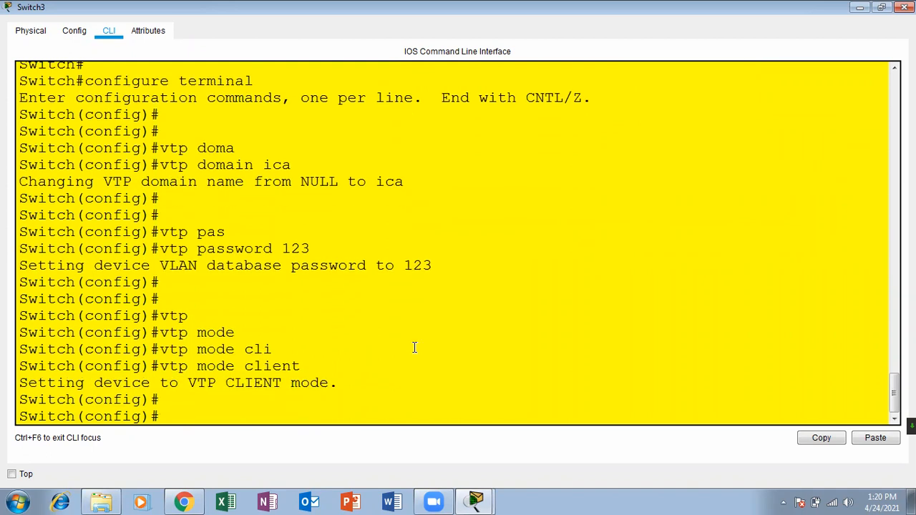
key("ctrl+z")
key("Return")
key("Return")
type("sh vlan")
key("Tab")
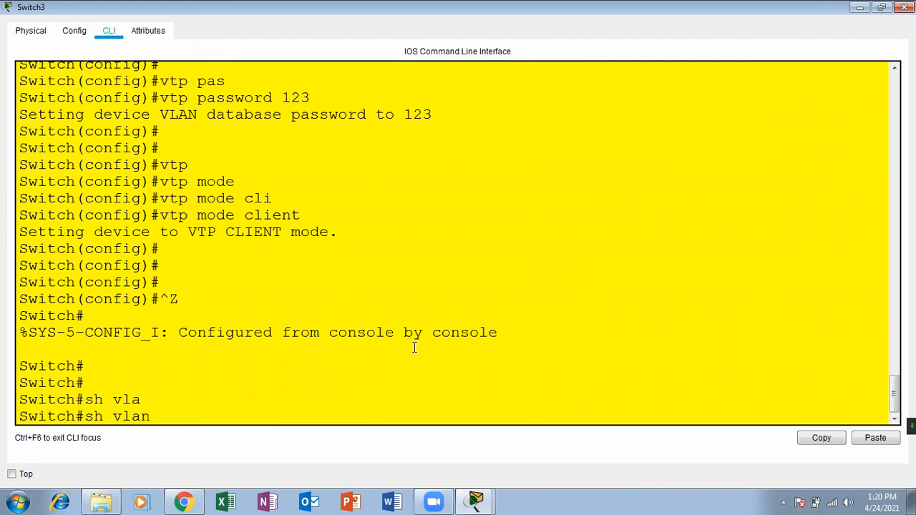
key("Return")
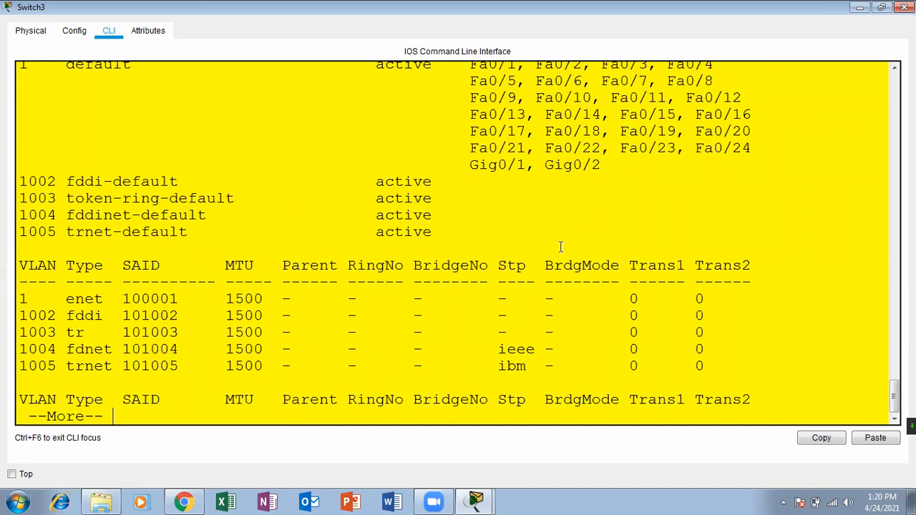
left_click(904, 7)
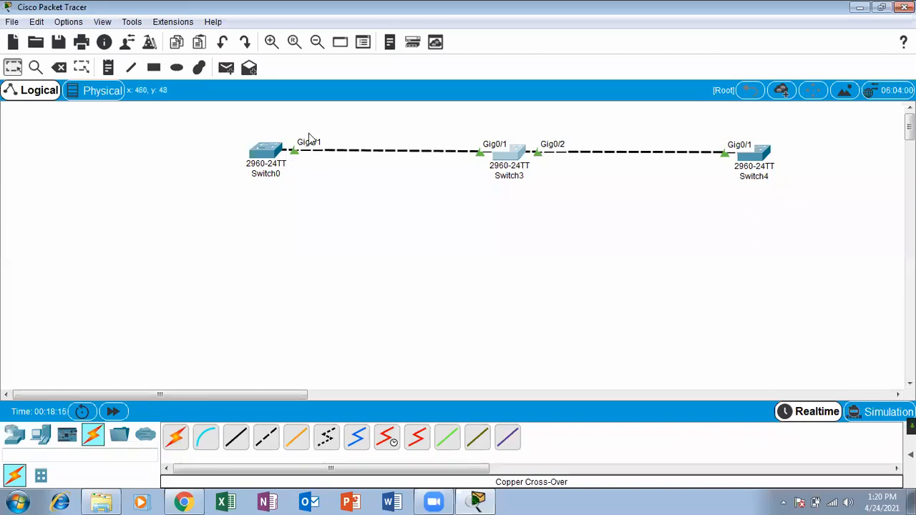
Open Switch0's CLI and enter configuration for interface GigabitEthernet0/1.
left_click(275, 153)
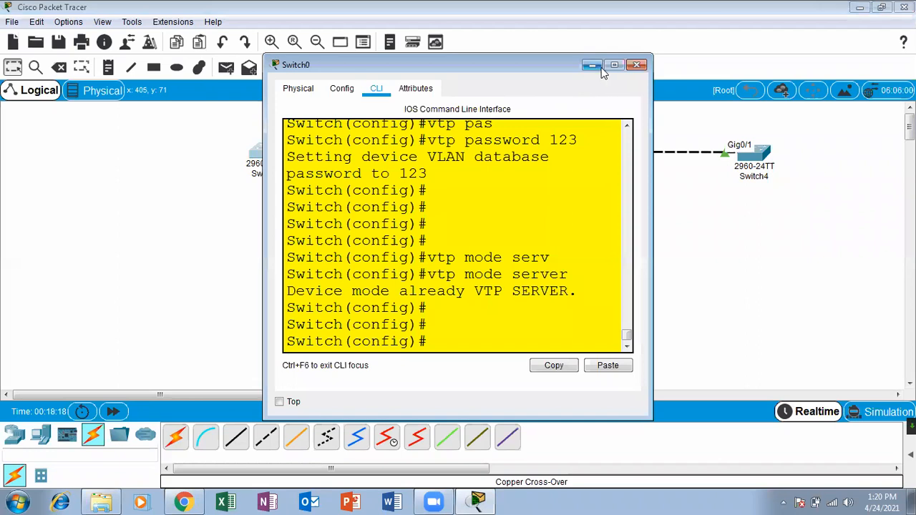
left_click(615, 66)
key("Return")
key("Return")
key("Return")
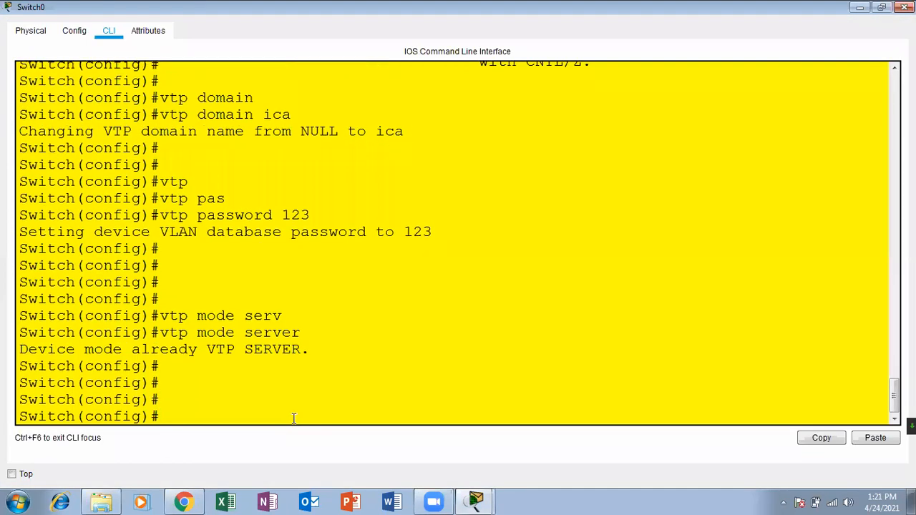
type("inter")
key("Tab")
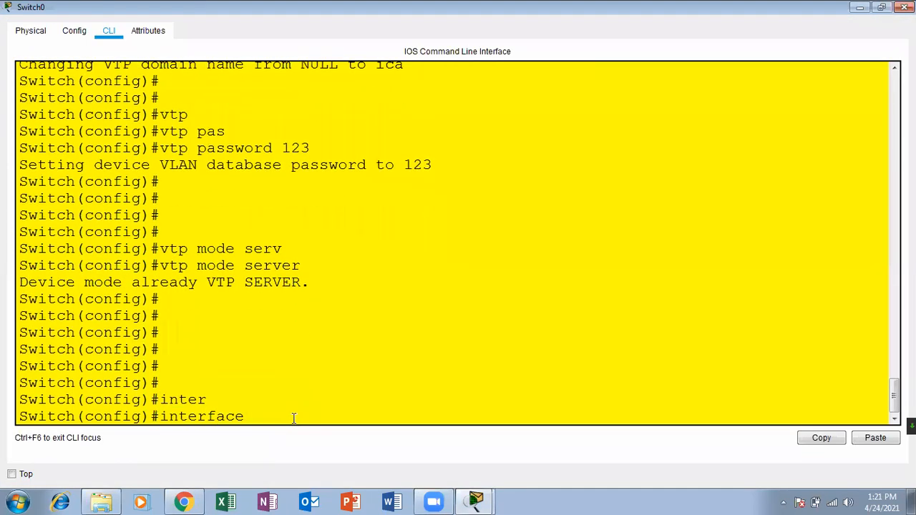
type("go")
key("BackSpace")
type("i")
key("Tab")
type("0/")
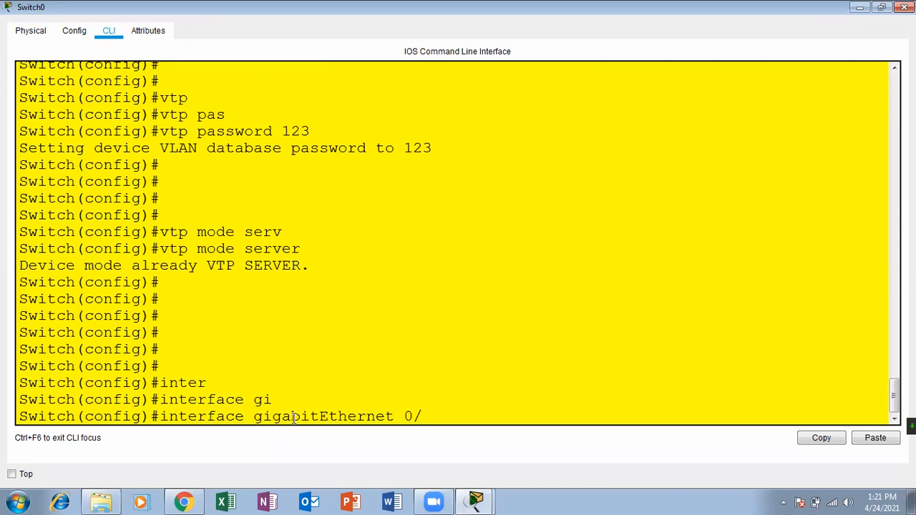
type("1")
key("Return")
Set GigabitEthernet0/1 to switchport mode trunk and return to privileged mode.
key("Return")
key("Return")
type("switchport mode")
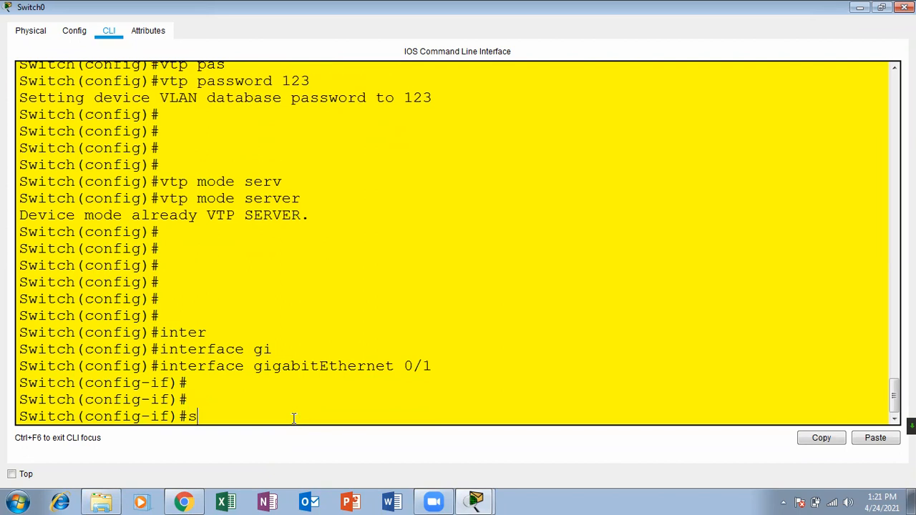
key("Tab")
type("mode")
key("Tab")
type("tr")
key("Tab")
key("Return")
key("Return")
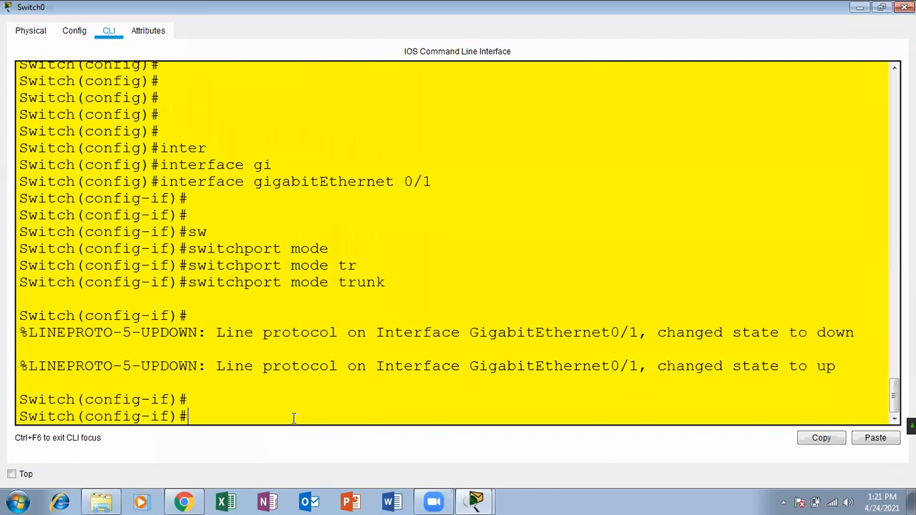
key("ctrl+z")
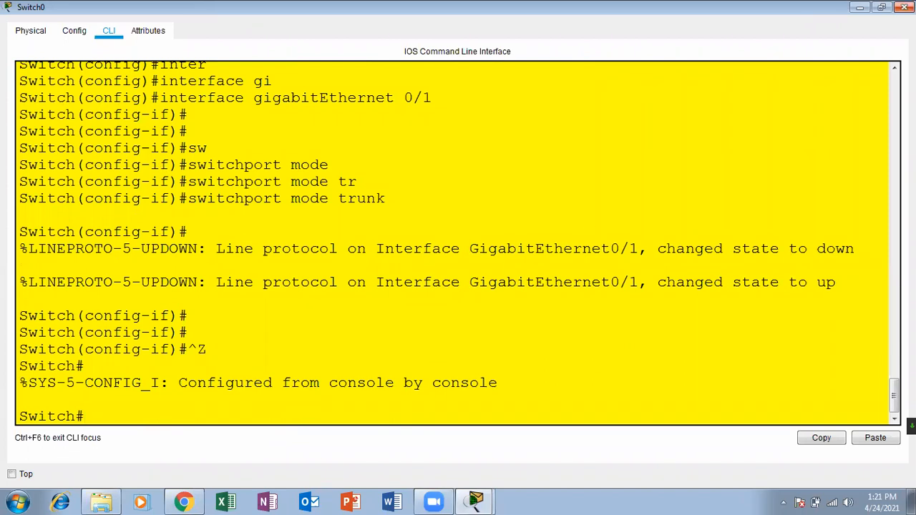
left_click(905, 7)
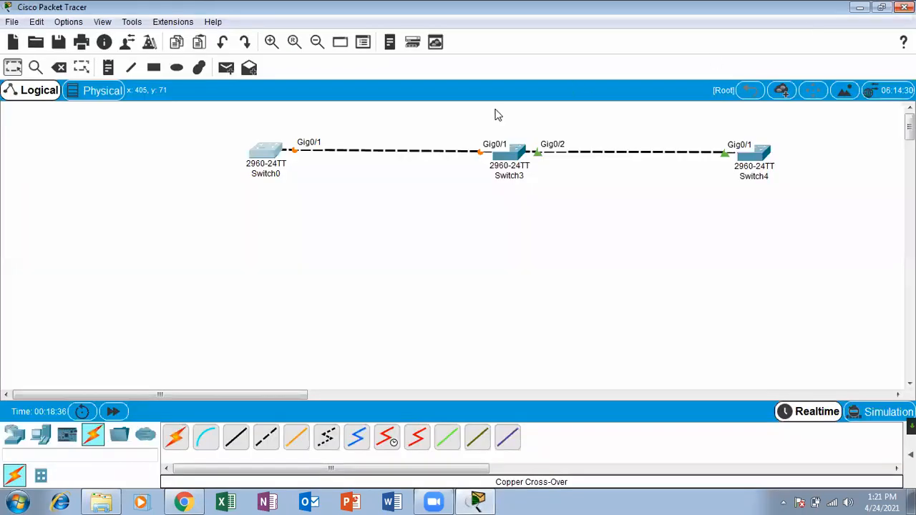
List Switch3's VLANs with show vlan, then close its console.
left_click(496, 161)
left_click(615, 65)
left_click_drag(68, 381, 321, 367)
key("Return")
key("Return")
key("Return")
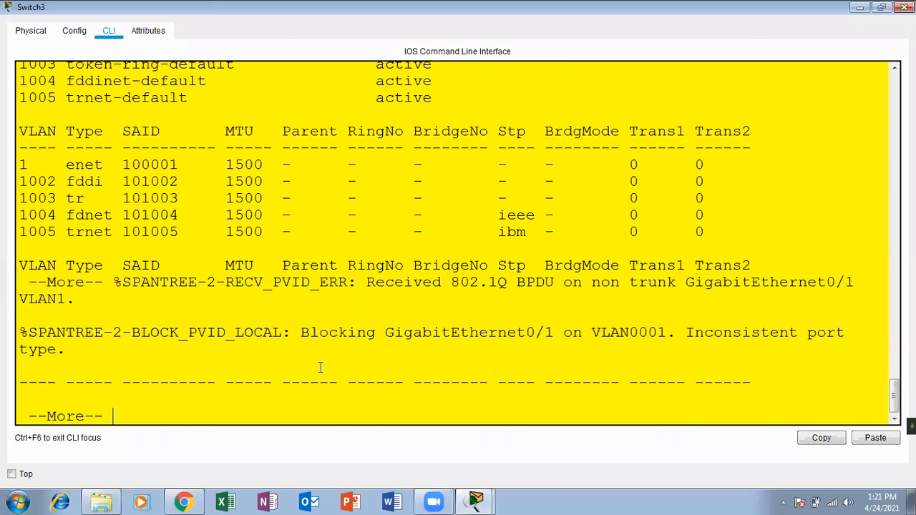
key("Return")
key("Return")
key("Return")
key("Return")
key("Return")
key("Return")
key("Return")
key("Return")
key("Return")
key("Return")
key("Return")
key("Return")
key("Return")
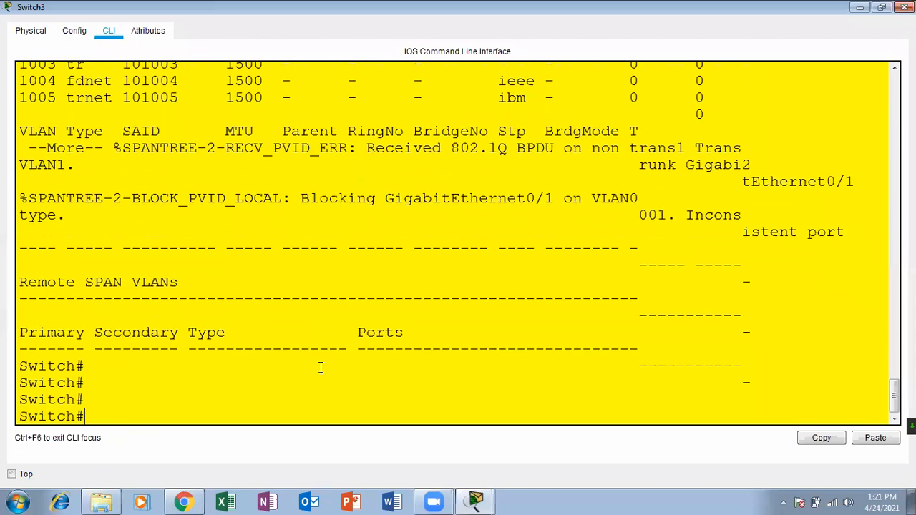
type("sh vla")
key("Tab")
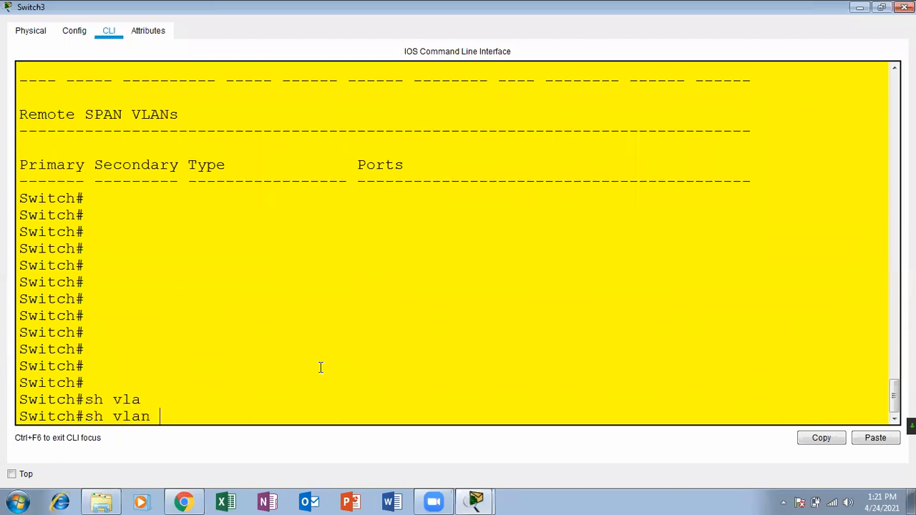
key("Return")
key("Return")
key("Return")
key("Return")
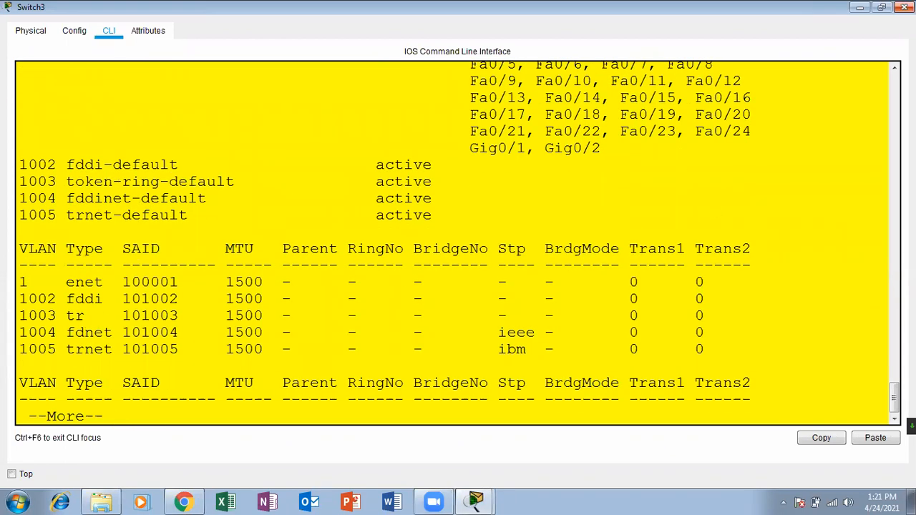
left_click(904, 7)
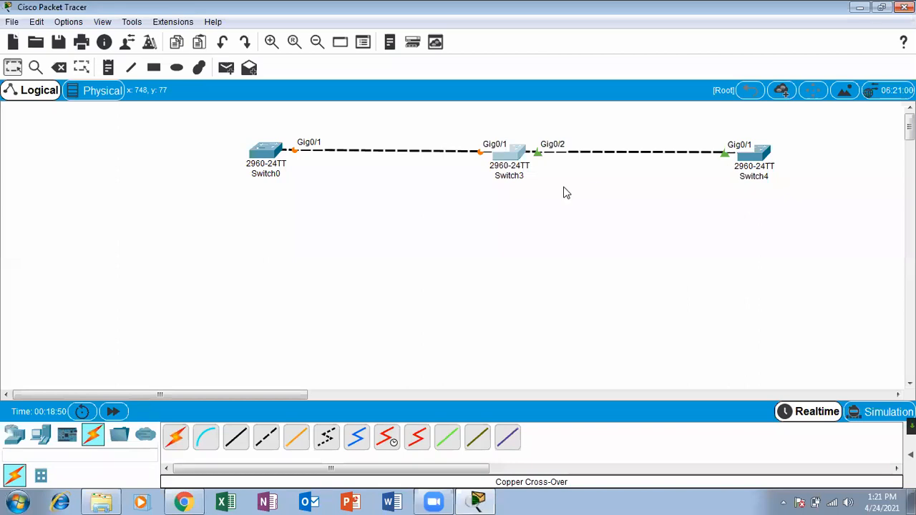
Fast-forward simulation time and rerun show vlan on Switch3 to recheck the Gig0/1 trunk.
left_click(113, 413)
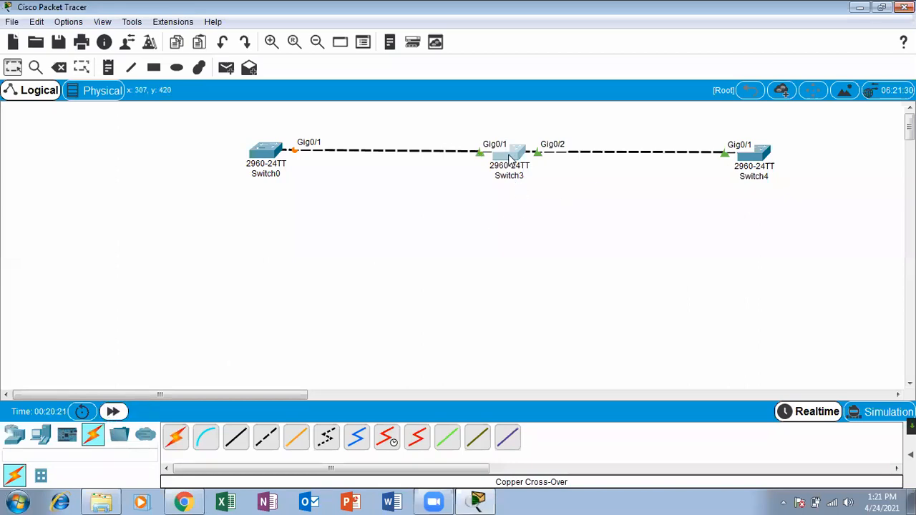
left_click(508, 153)
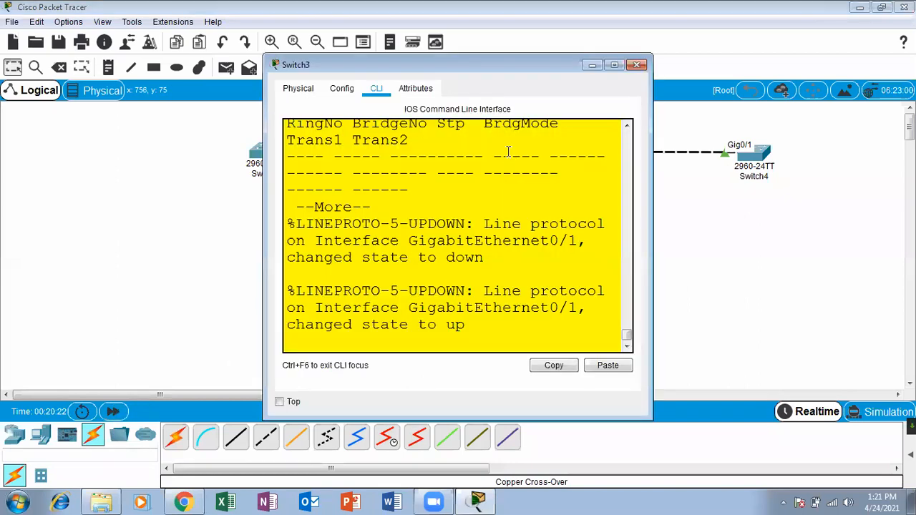
left_click(614, 65)
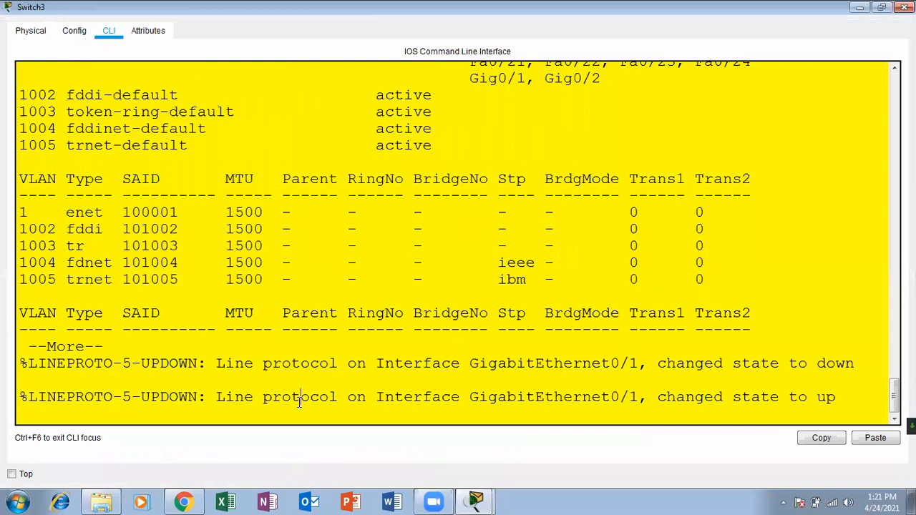
key("space")
key("space")
key("Return")
key("Return")
key("Return")
key("Return")
key("Return")
key("Return")
key("Return")
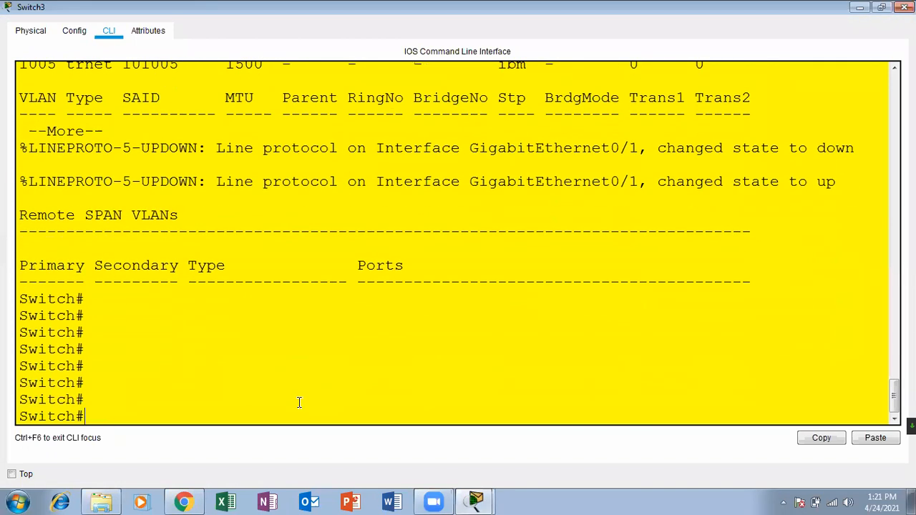
type("sh vlan")
key("Return")
key("Return")
key("Return")
key("Return")
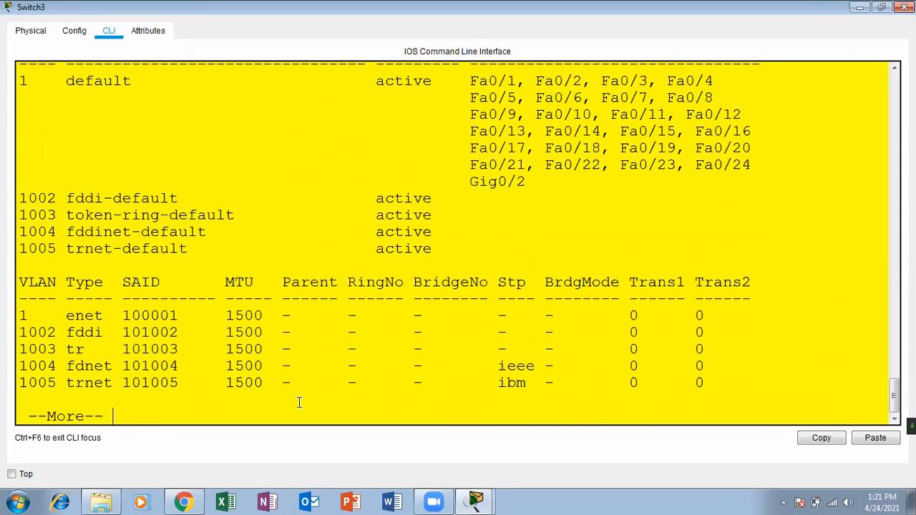
Repeat Switch3's VLAN listing twice more; it still shows only default VLANs.
key("ctrl+c")
key("Return")
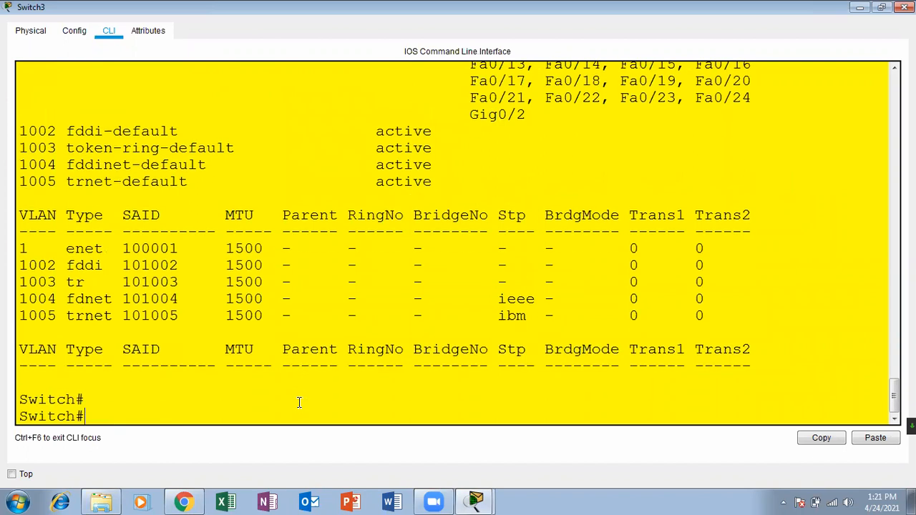
key("Up")
key("Return")
key("Return")
key("Return")
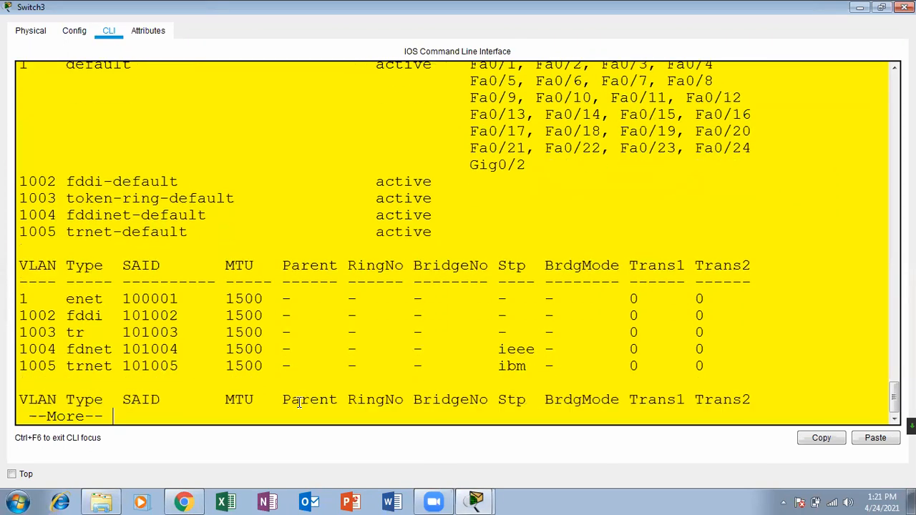
key("Return")
key("Return")
key("Return")
key("Return")
key("Return")
key("Return")
key("Return")
key("Return")
key("Return")
key("Return")
key("Return")
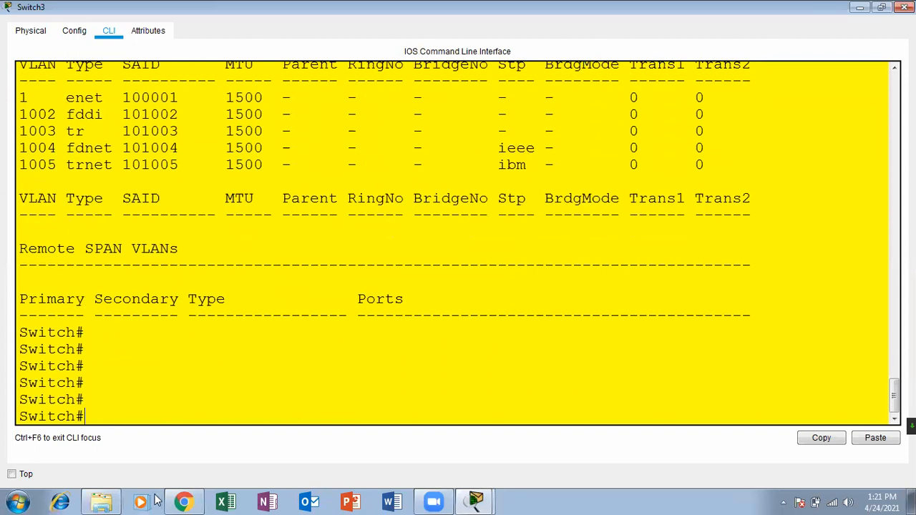
key("Up")
key("Return")
key("Return")
key("Return")
key("Return")
key("Return")
key("Return")
key("Return")
key("Return")
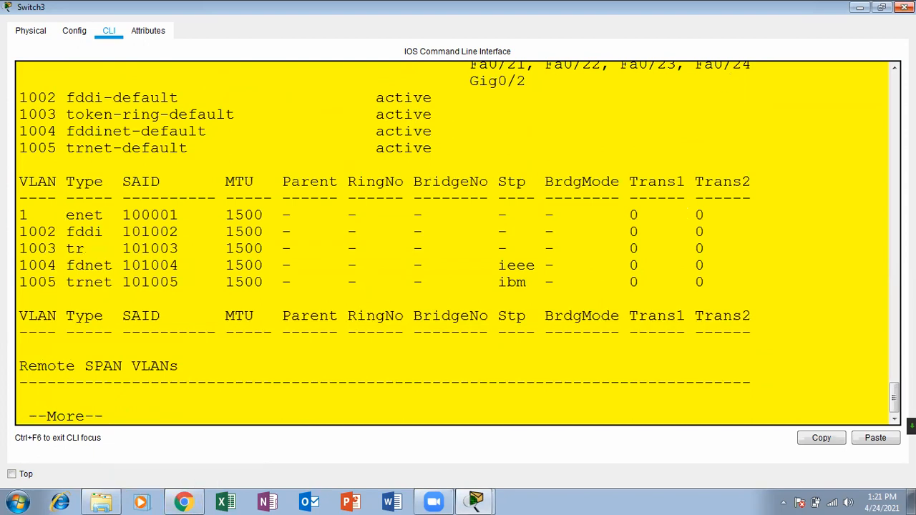
left_click(905, 7)
left_click(266, 150)
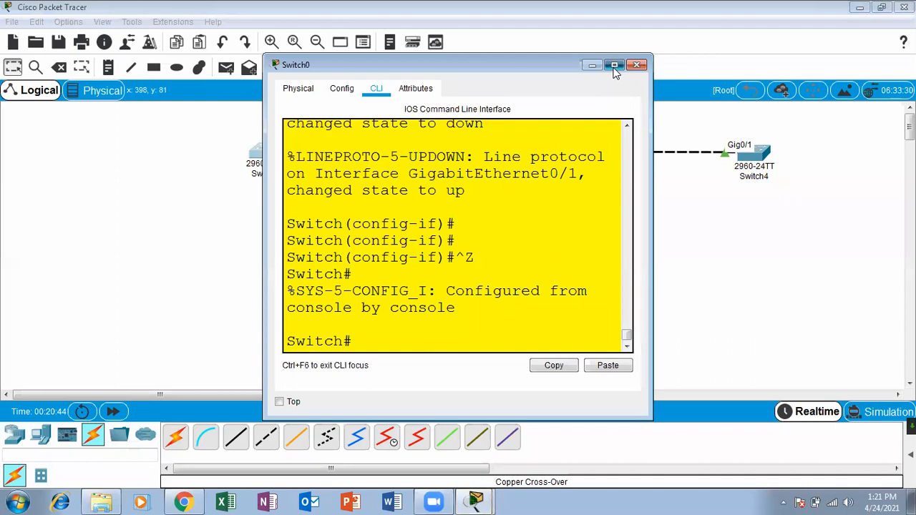
Run show vtp status on Switch0: server mode, domain ica, revision 0, 8 VLANs.
left_click(614, 66)
key("Return")
key("Return")
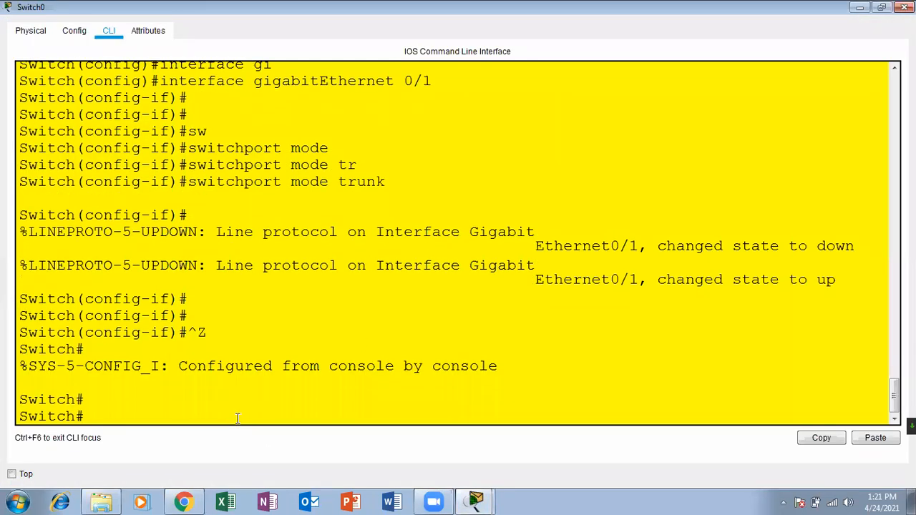
type("sh v")
type("t")
key("Tab")
type("st")
key("Tab")
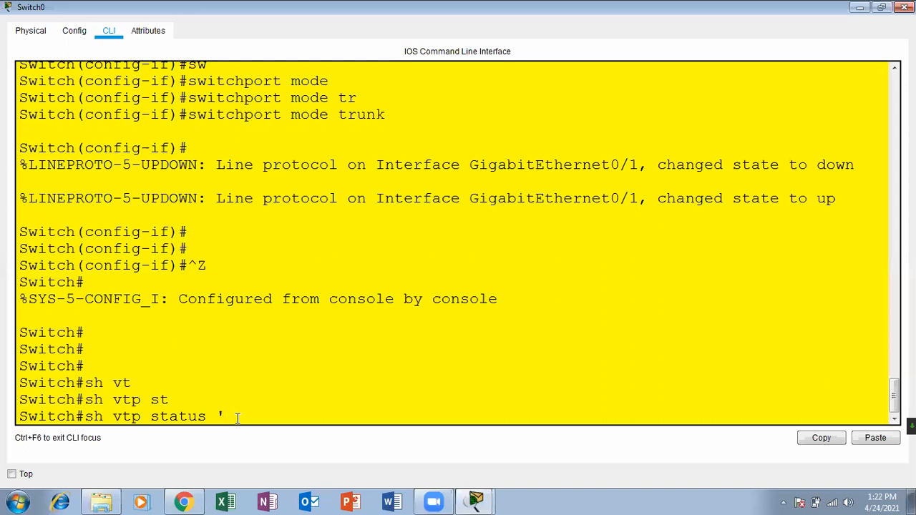
key("Return")
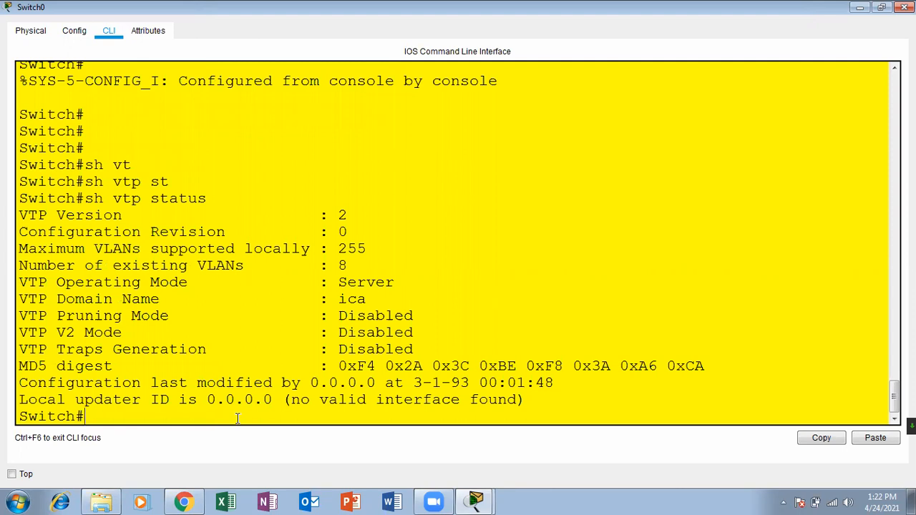
key("Return")
key("Return")
key("Return")
key("Return")
key("Return")
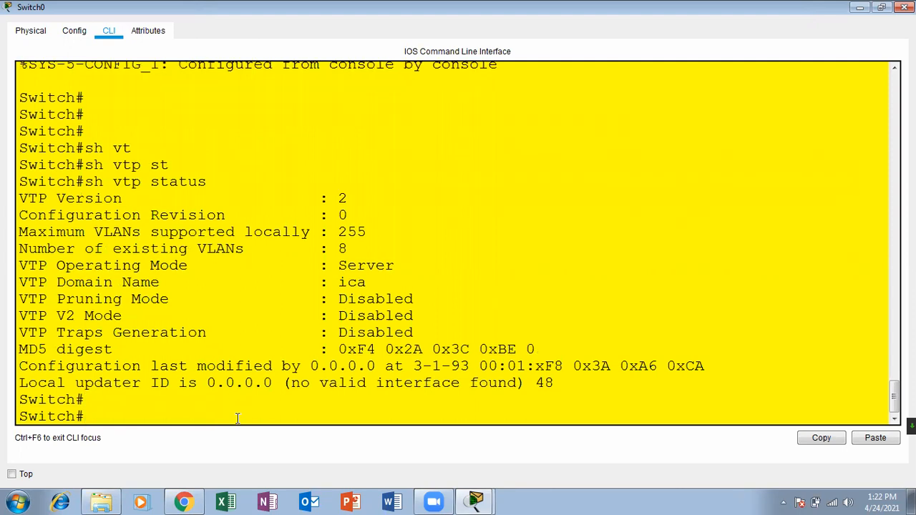
key("Return")
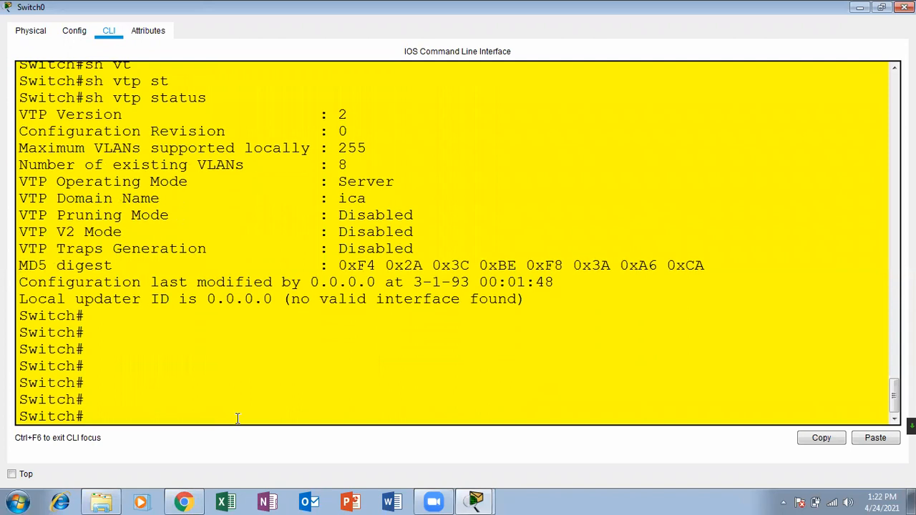
left_click(860, 7)
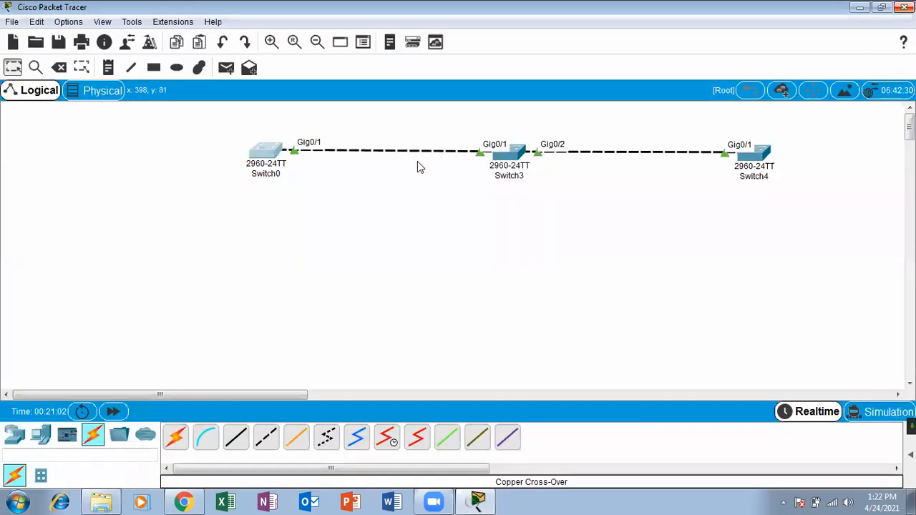
Maximize Switch3's console and start a show vtp command.
left_click(507, 154)
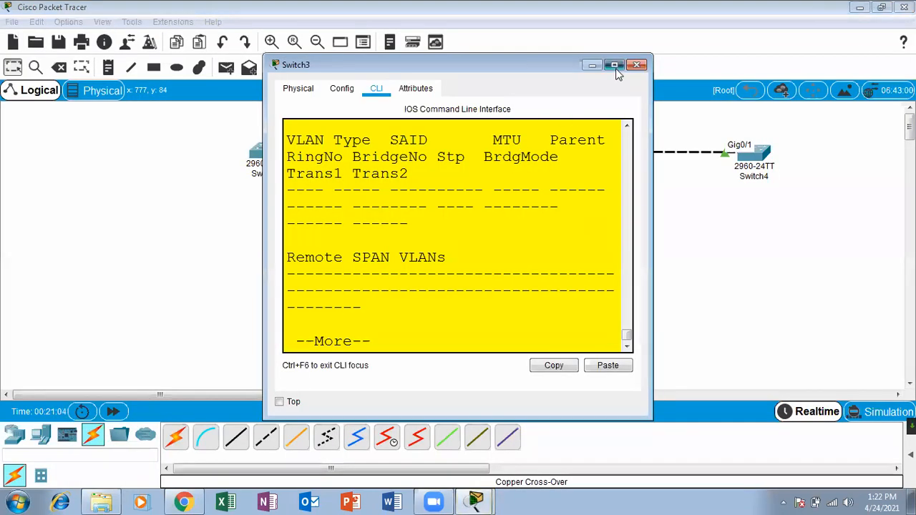
left_click(614, 65)
key("space")
key("Return")
key("Return")
key("Return")
key("Return")
key("Return")
key("Return")
key("Return")
key("Return")
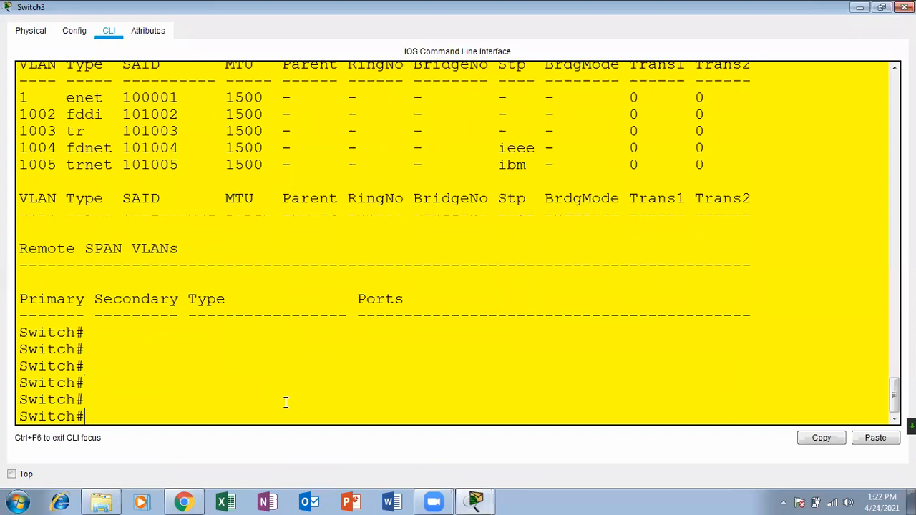
type("sh vlan")
key("Up")
key("Down")
key("BackSpace")
key("BackSpace")
type("tp")
key("Return")
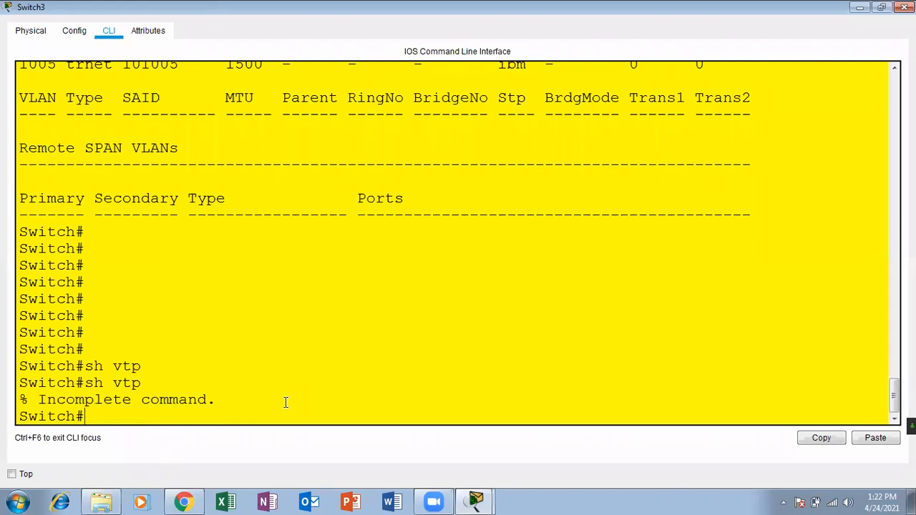
Check Switch3's VTP status: client mode, domain ica, revision 0, 5 VLANs.
key("Return")
key("Return")
key("Up")
type("sta")
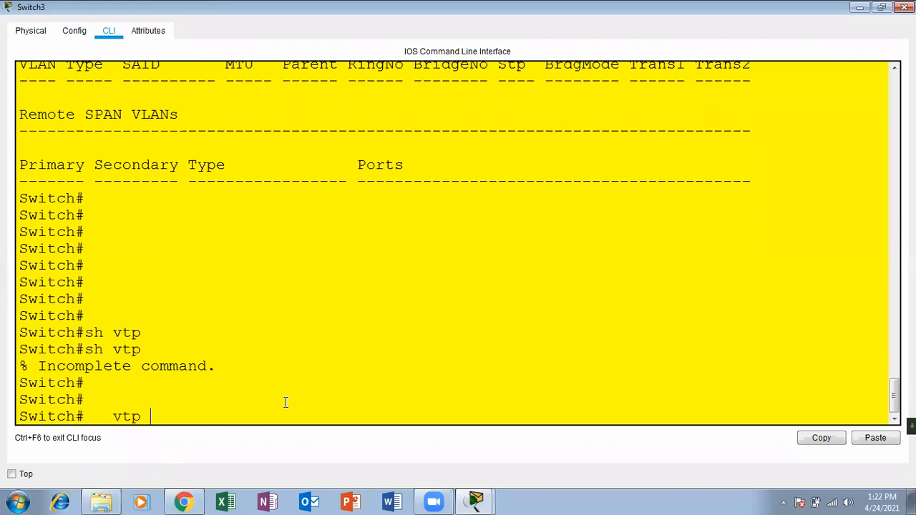
key("Tab")
key("Return")
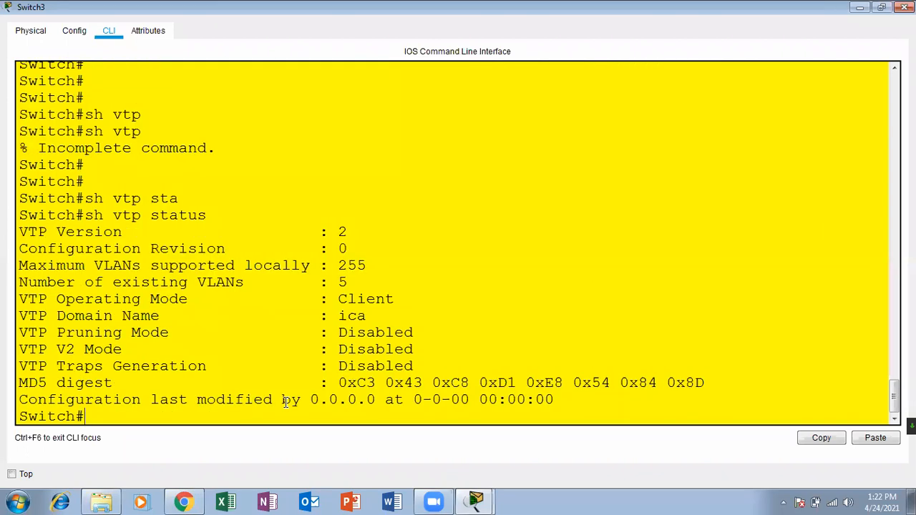
key("Return")
key("Return")
key("Return")
key("Return")
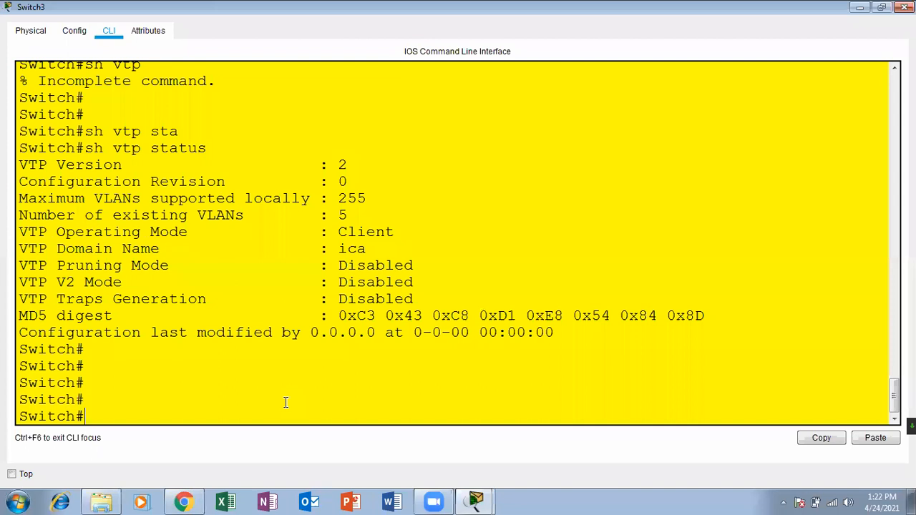
List Switch3's VLANs with show vlan, showing only the default VLANs.
type("sh vlan")
key("BackSpace")
key("BackSpace")
key("BackSpace")
key("BackSpace")
type("tp")
key("Down")
key("Down")
type("sh vla")
key("Tab")
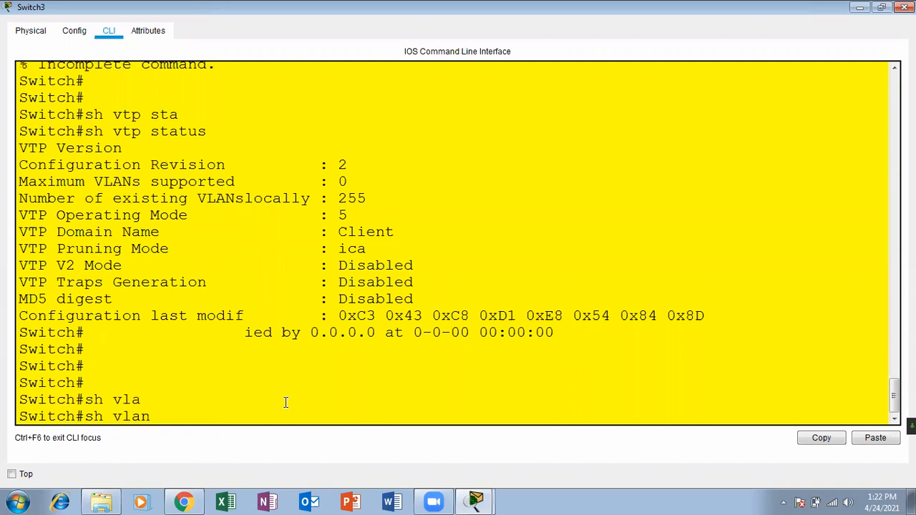
key("Return")
key("Return")
key("Return")
key("Return")
key("Return")
key("Return")
key("Return")
key("Return")
key("Return")
key("Return")
key("Return")
key("Return")
key("Return")
key("Return")
key("Return")
key("Return")
key("Return")
key("Return")
key("Return")
key("Return")
key("Return")
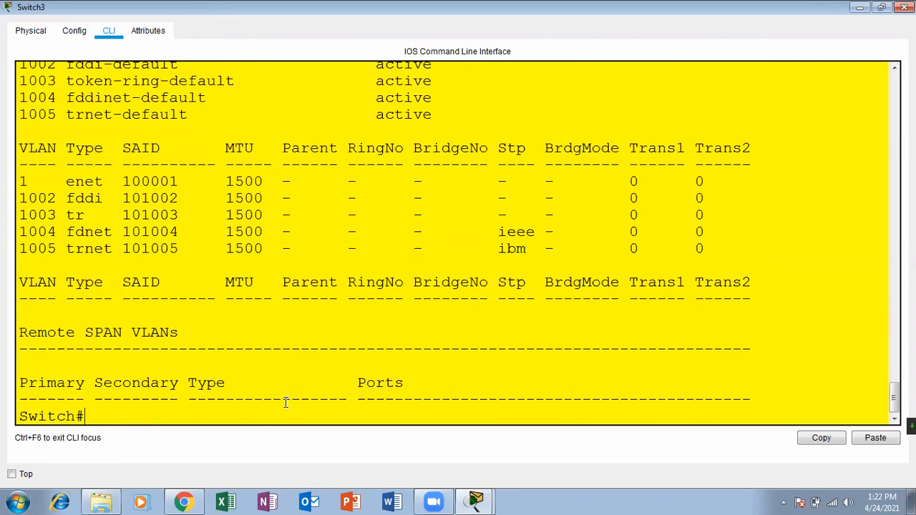
key("Return")
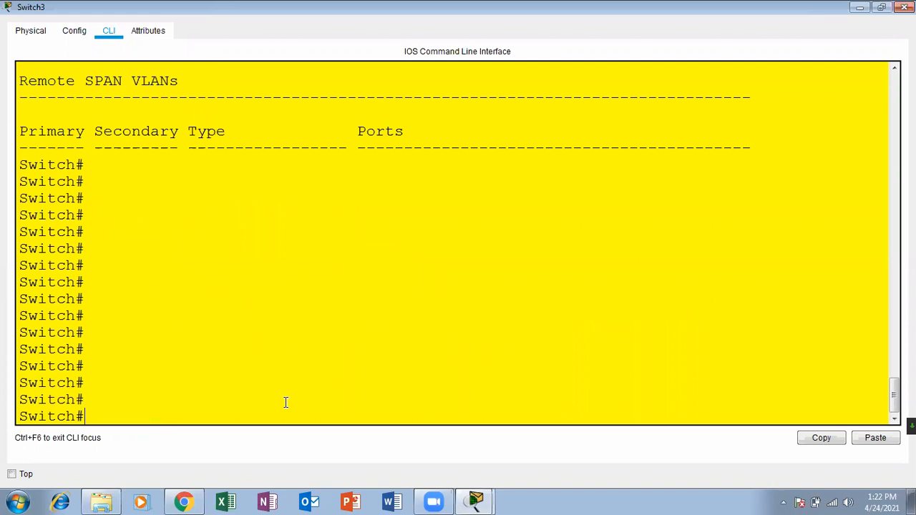
Enter global configuration and set Switch3 to VTP client mode.
type("sh vtp st")
key("Tab")
key("Up")
key("Up")
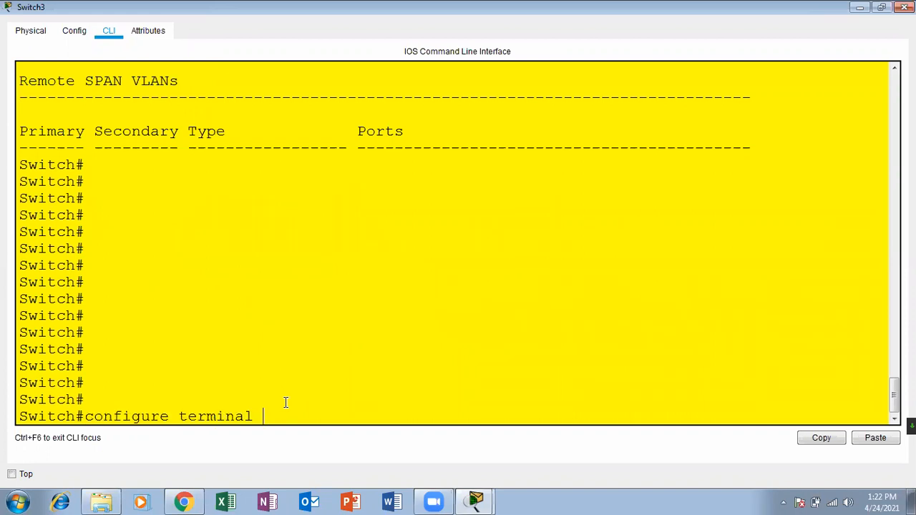
key("Return")
key("Return")
key("Return")
type("v")
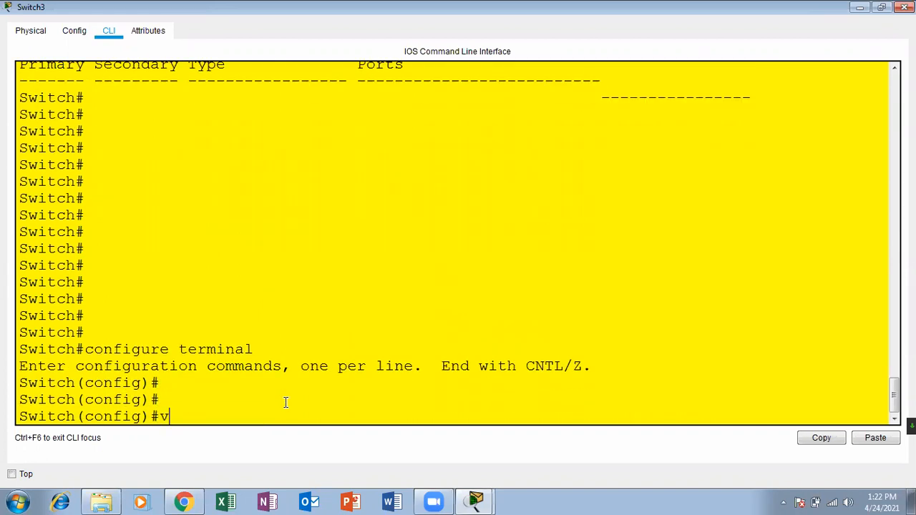
type("tp")
key("Tab")
type("mode")
key("Tab")
type("cli")
key("Tab")
key("Return")
key("Return")
key("Return")
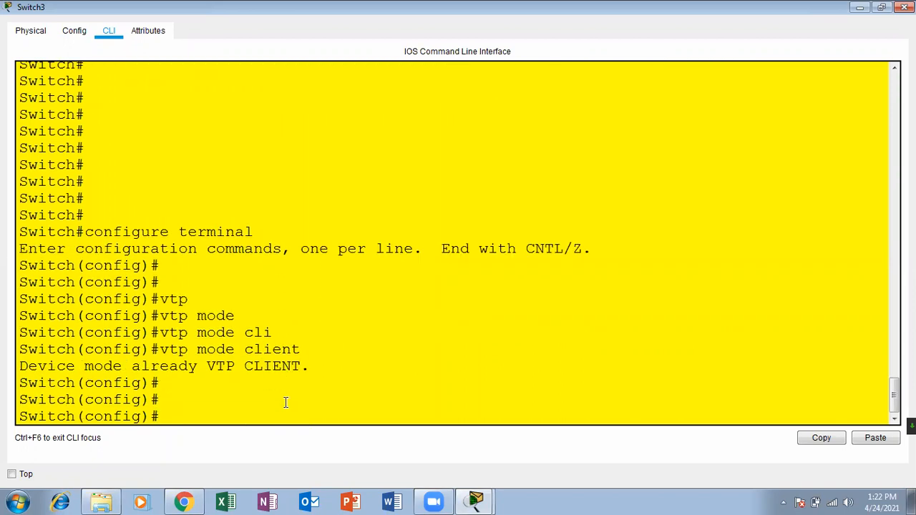
Set Switch3's VTP domain to ica.
type("c=")
key("BackSpace")
key("BackSpace")
type("vt")
key("Tab")
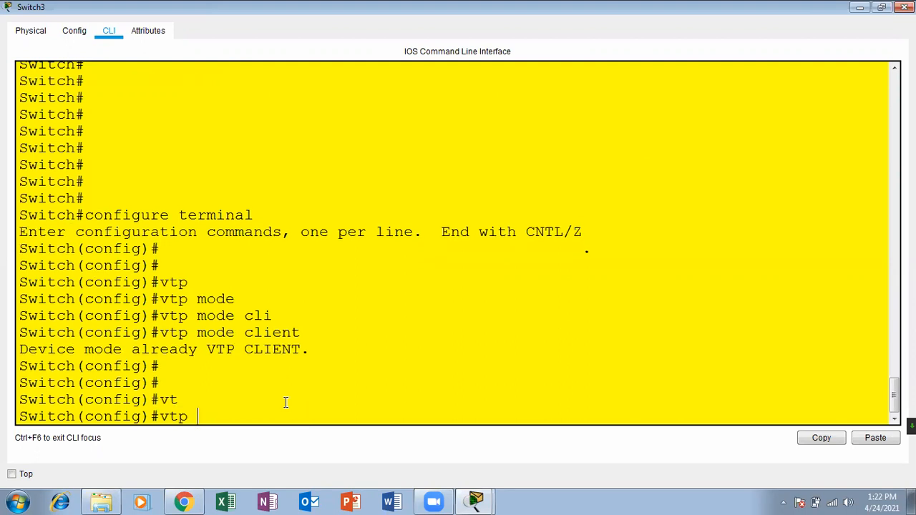
type("doma")
key("Tab")
type("ica")
key("Return")
key("Return")
key("Return")
key("Return")
key("Return")
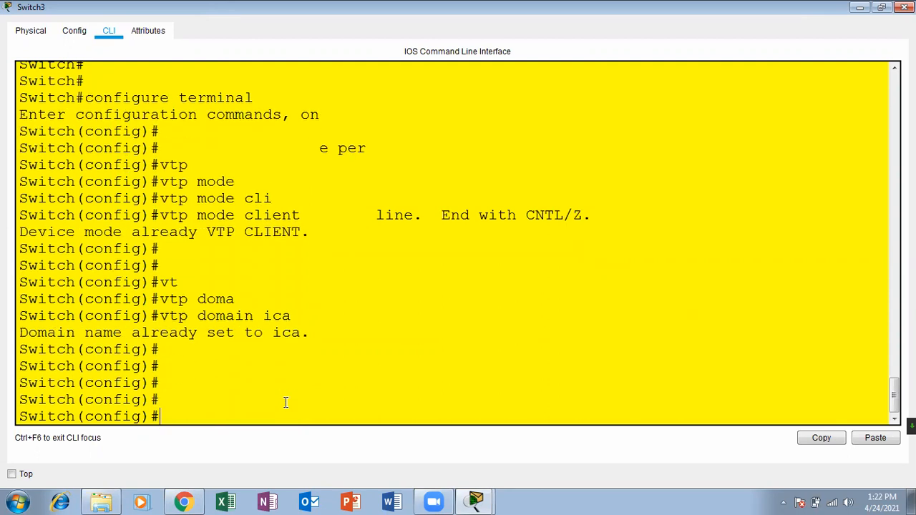
Set Switch3's VTP password, then exit configuration mode with Ctrl+Z.
type("vtp")
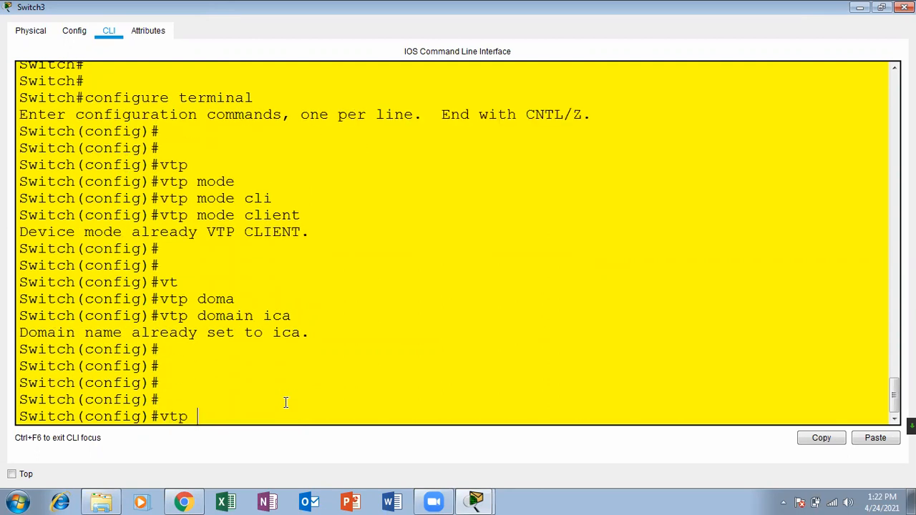
type(" pass")
key("Tab")
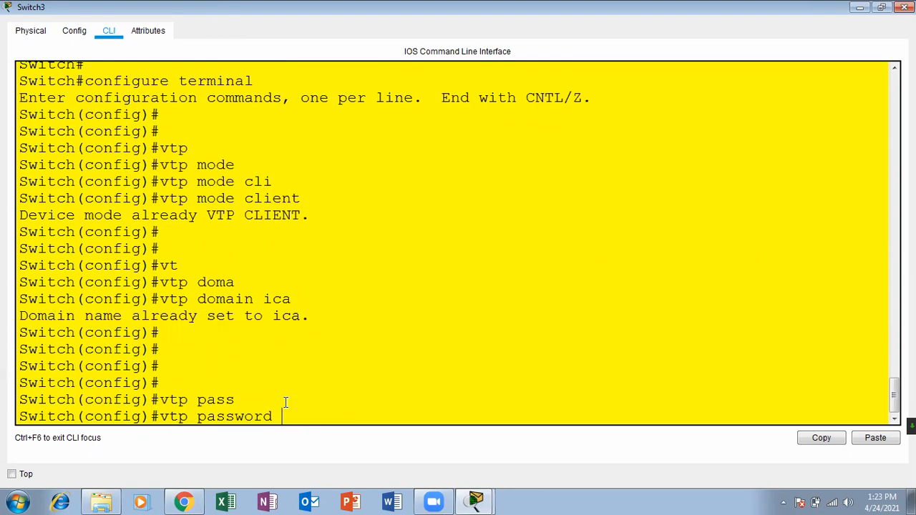
type("123")
key("Return")
key("Return")
key("Return")
key("Return")
key("Return")
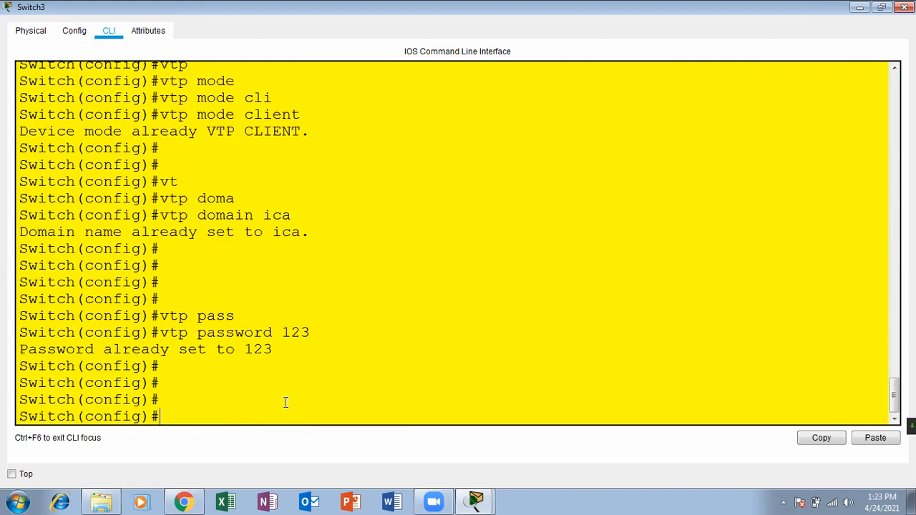
key("ctrl+z")
key("Return")
Show Switch3's VLAN table, still only default VLANs, and close its console.
type("sh vlan")
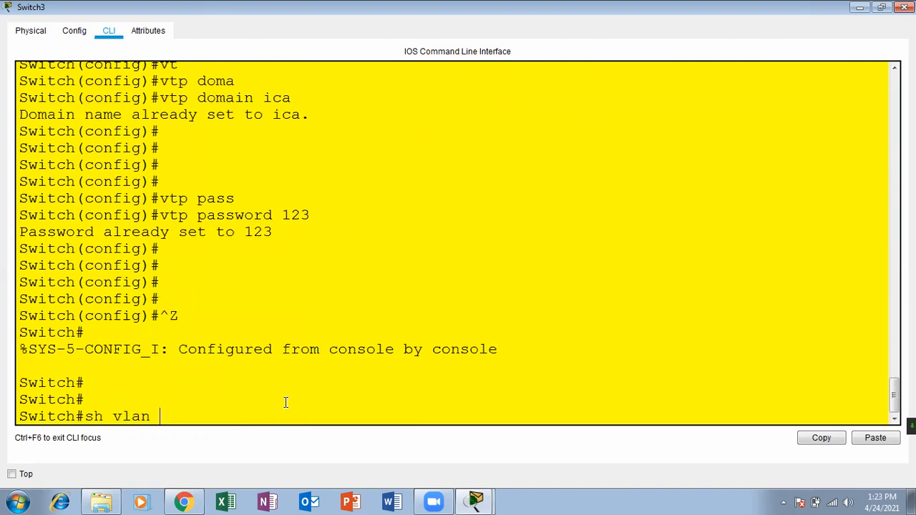
key("Return")
key("Return")
key("Return")
key("Return")
key("Return")
key("Return")
key("Return")
key("Return")
key("Return")
key("Return")
key("Return")
key("Return")
key("Return")
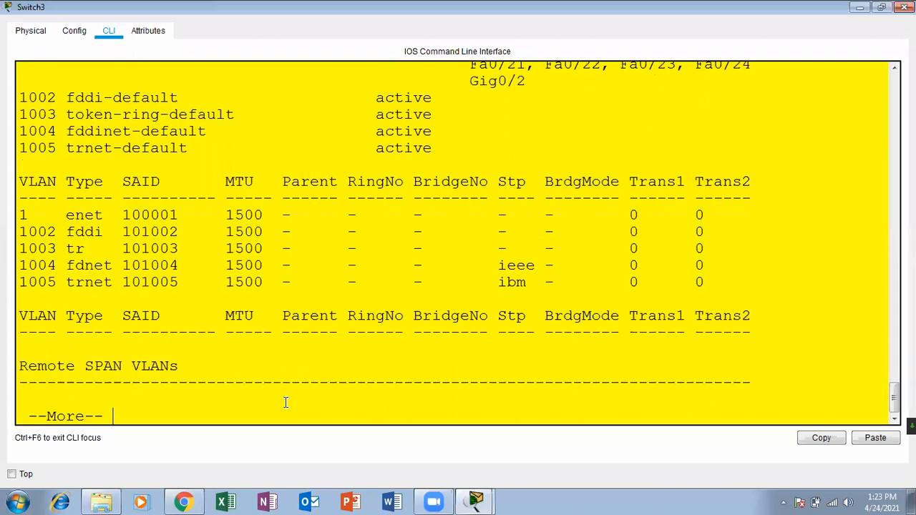
key("Up")
key("Return")
key("Return")
key("Return")
key("Return")
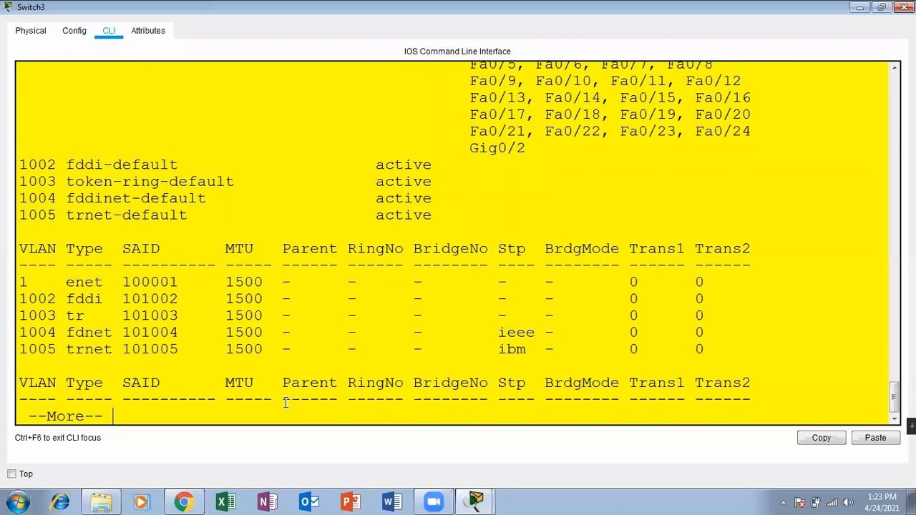
left_click(904, 7)
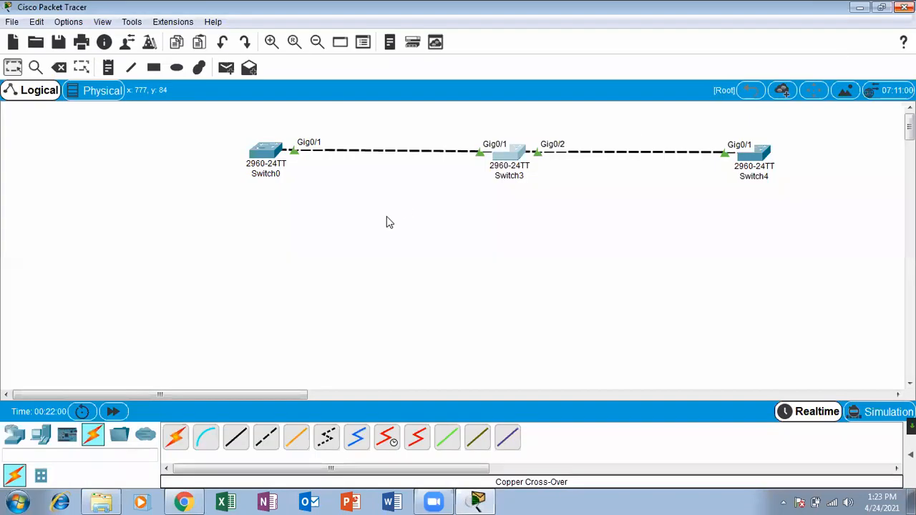
Review Switch0's VTP status in its maximized console, then close it.
left_click(268, 157)
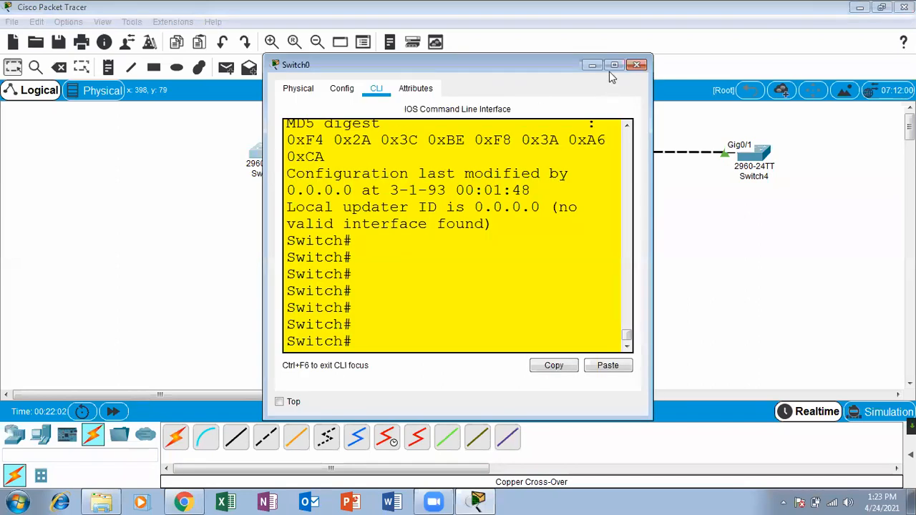
left_click(613, 65)
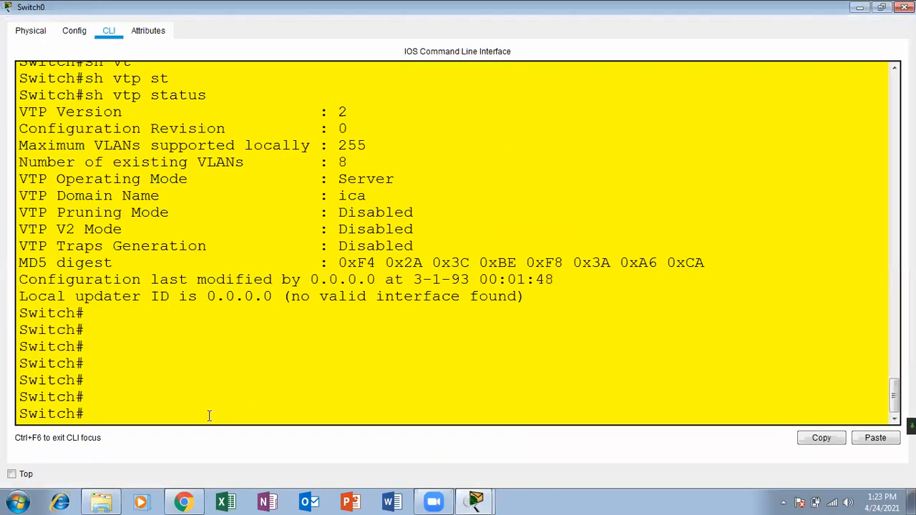
left_click(904, 7)
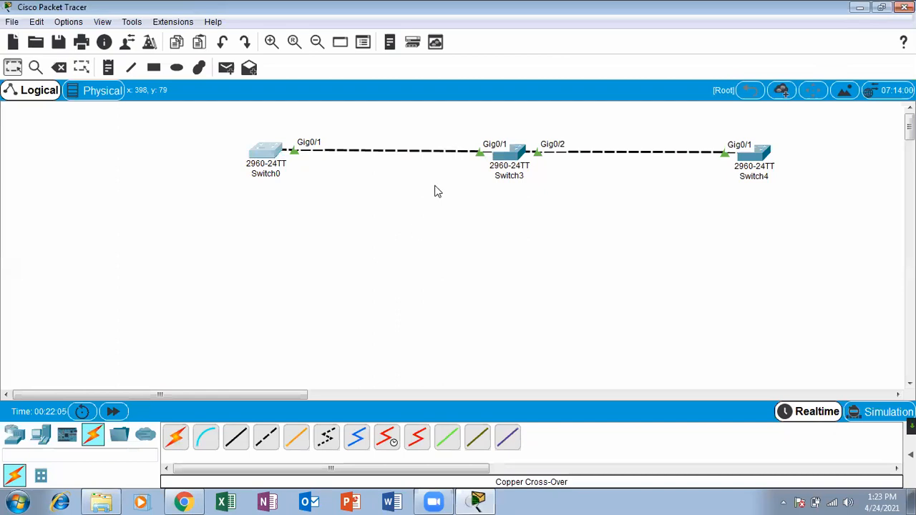
Start a 'show interfaces' command in Switch0's maximized console, then hide the console.
left_click(266, 150)
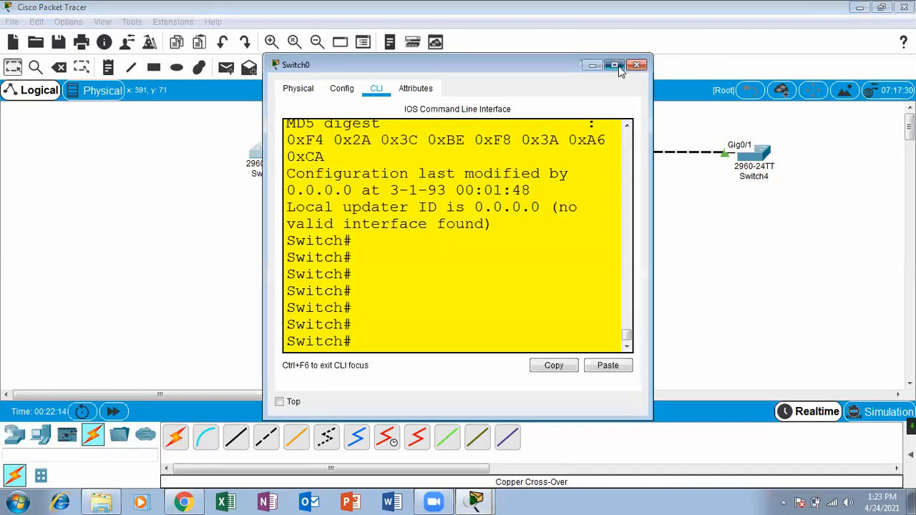
left_click(615, 64)
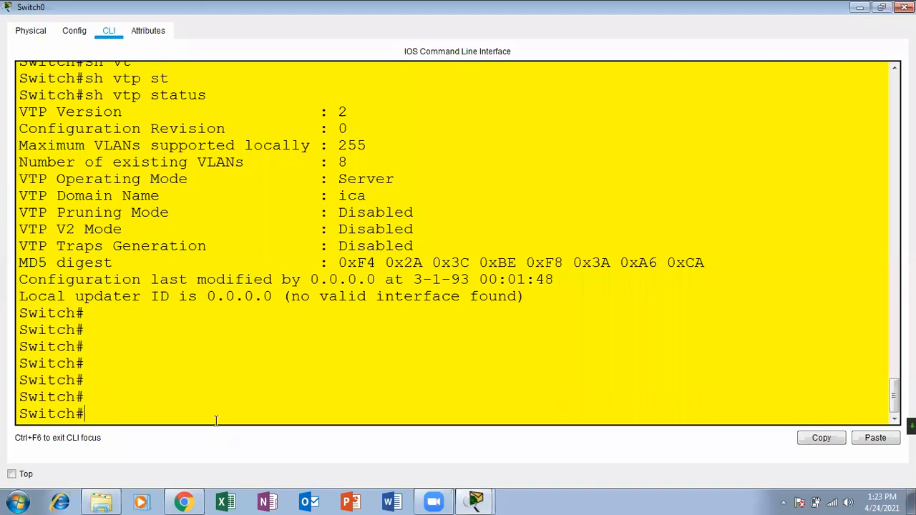
key("Return")
key("Return")
key("Return")
key("Return")
key("Return")
key("Return")
key("Return")
key("Return")
key("Return")
key("Return")
key("Return")
key("Return")
key("Return")
type("sh inter")
key("Tab")
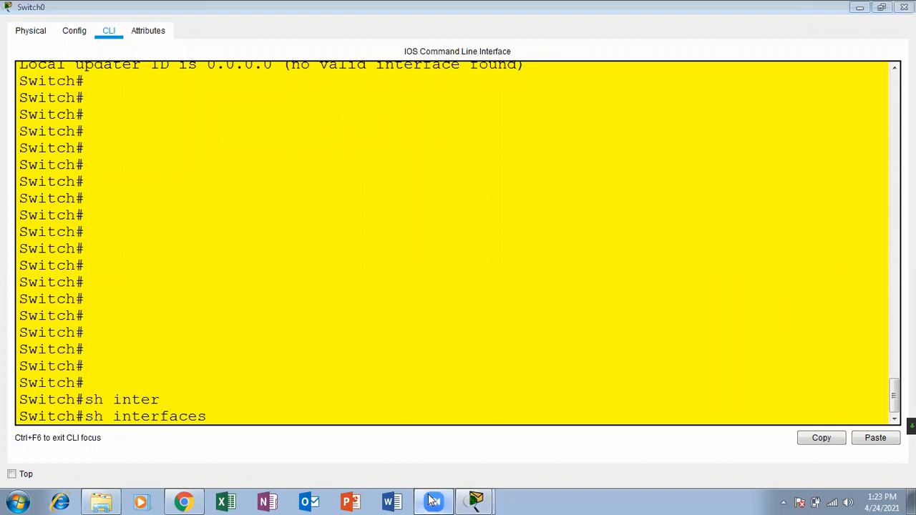
left_click(860, 7)
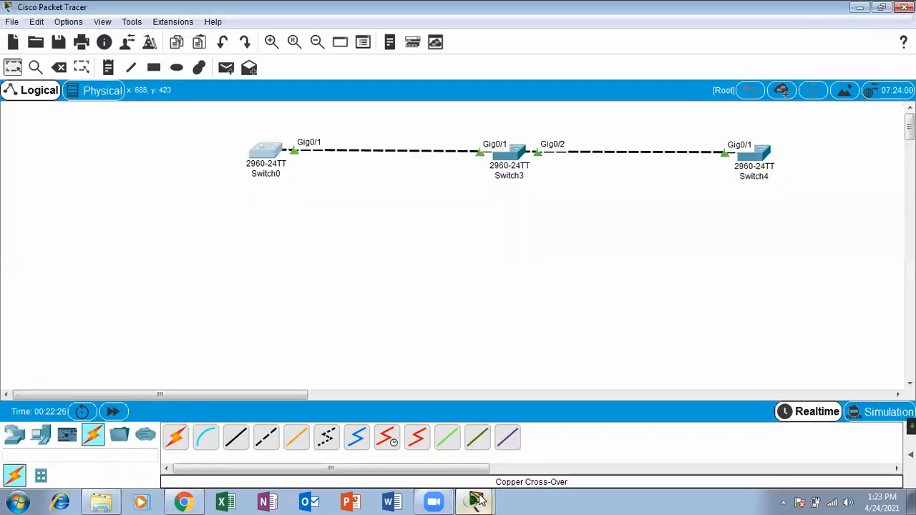
Reopen Switch0's console, erase part of the interfaces command, and close it.
left_click(269, 156)
left_click(620, 66)
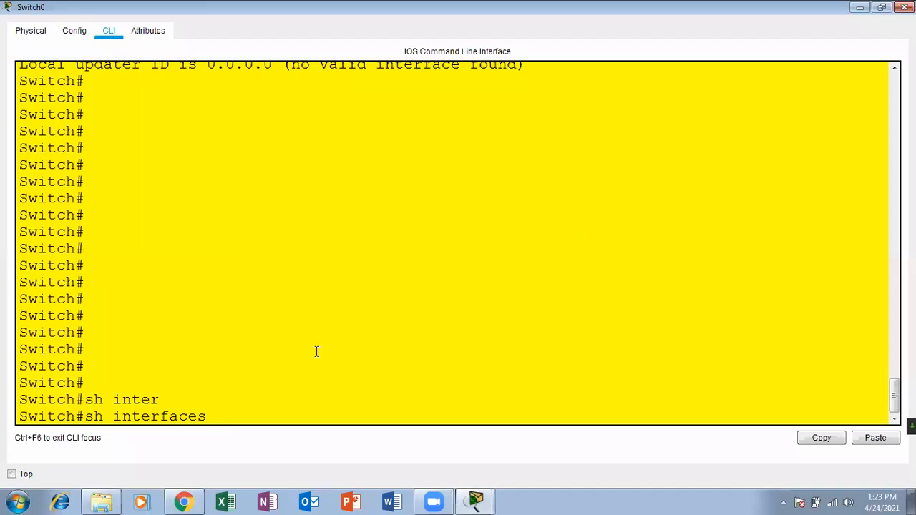
key("BackSpace")
key("BackSpace")
key("BackSpace")
key("BackSpace")
key("BackSpace")
key("BackSpace")
key("BackSpace")
key("BackSpace")
key("BackSpace")
key("BackSpace")
key("BackSpace")
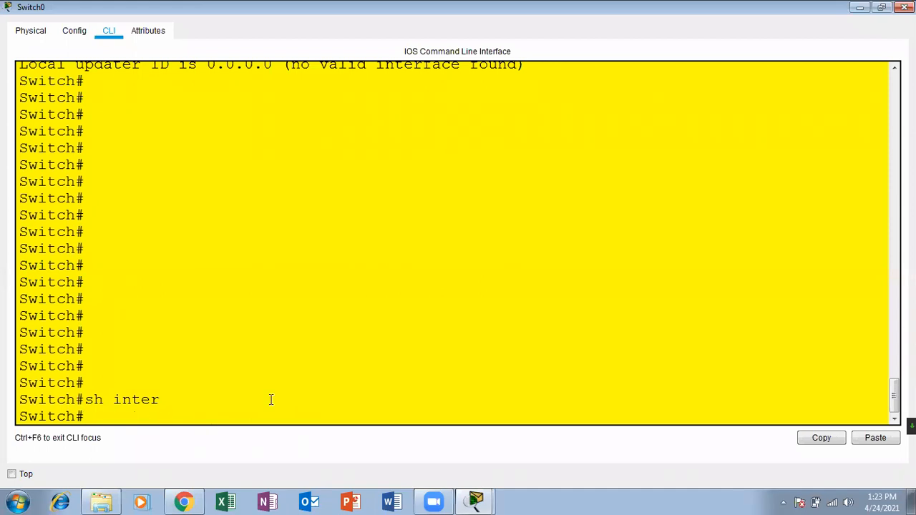
left_click(905, 7)
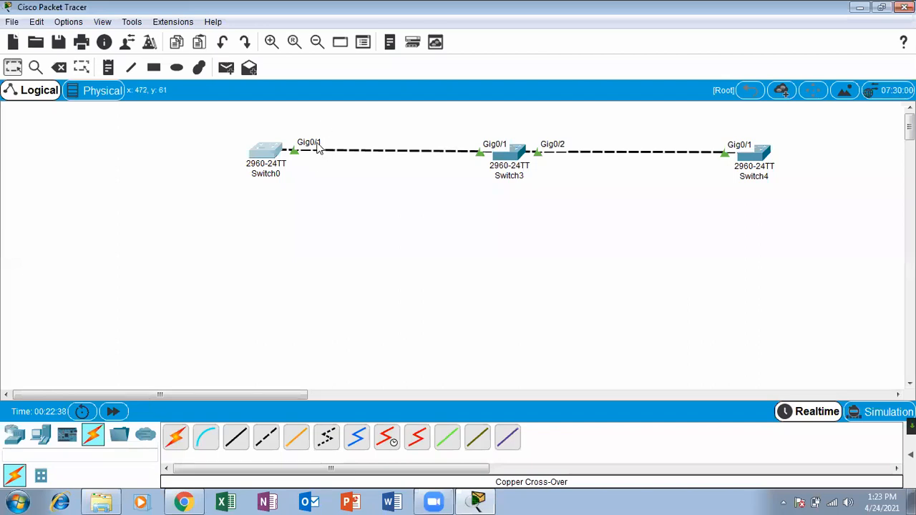
left_click(268, 153)
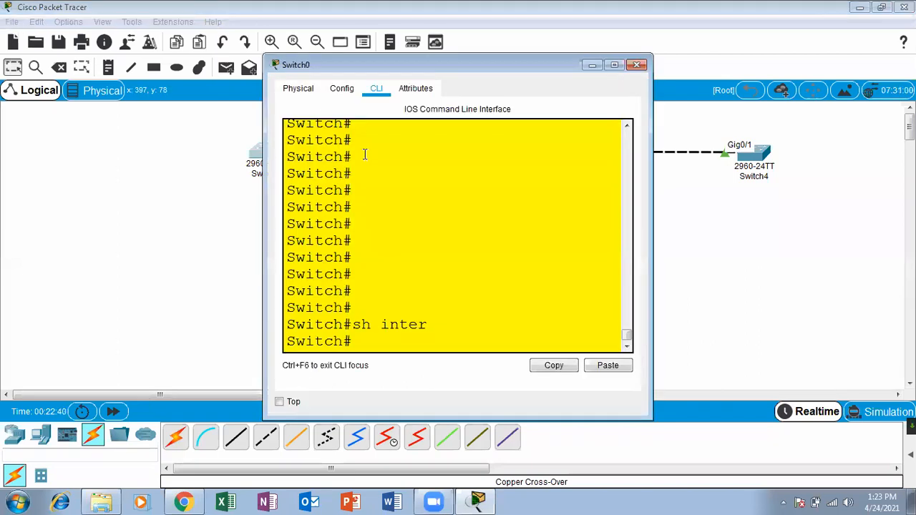
left_click(637, 65)
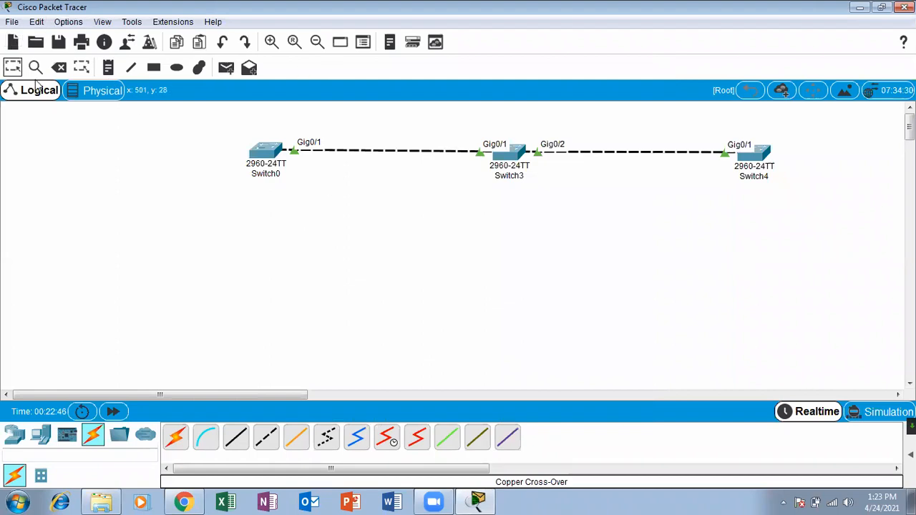
Delete the existing link between Switch0 and Switch3.
left_click(58, 67)
left_click(360, 149)
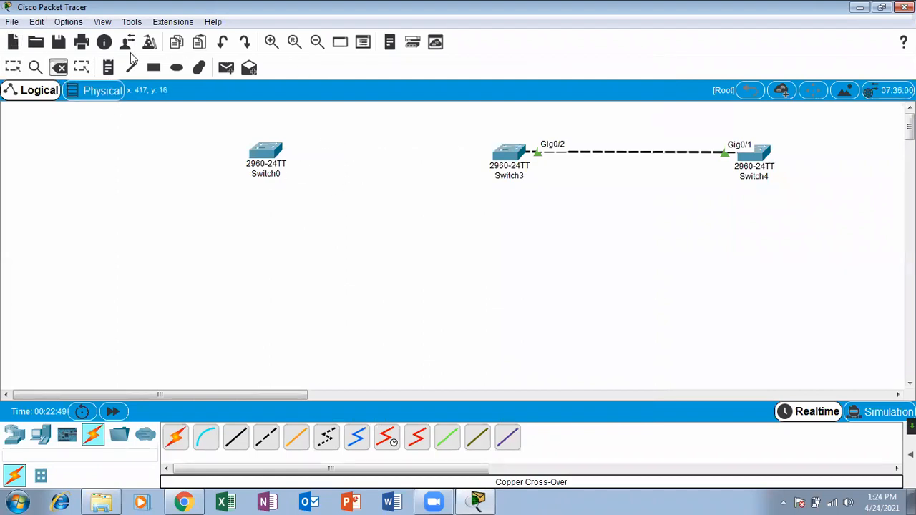
left_click(14, 70)
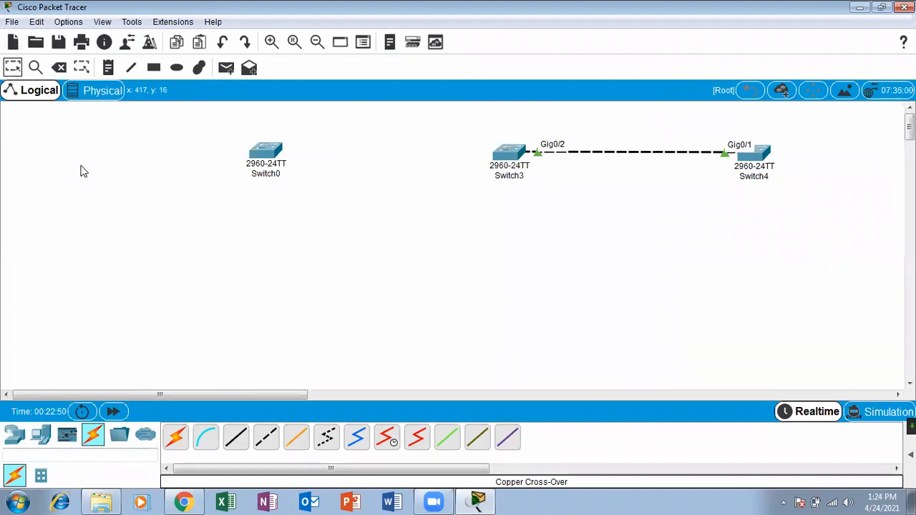
Cable Switch0 Gig0/1 to Switch3 Gig0/1 with a copper crossover and fast-forward time.
left_click(264, 441)
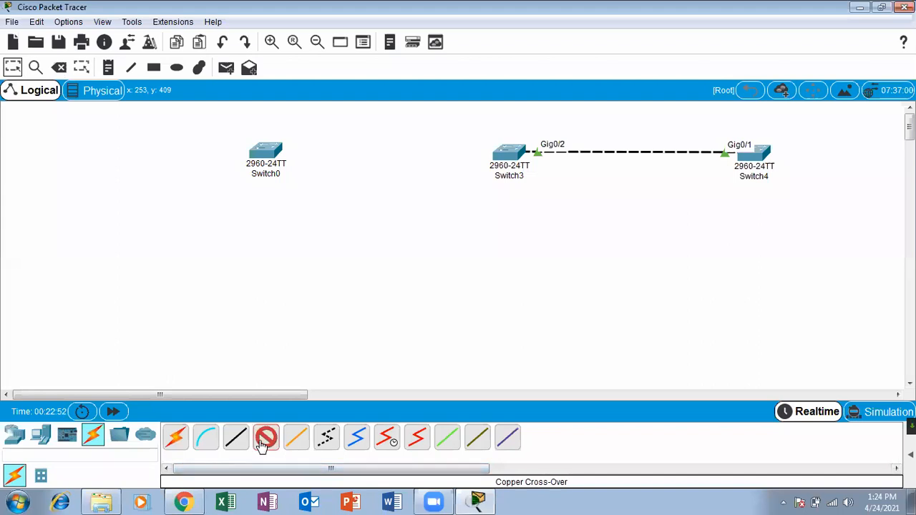
left_click(267, 150)
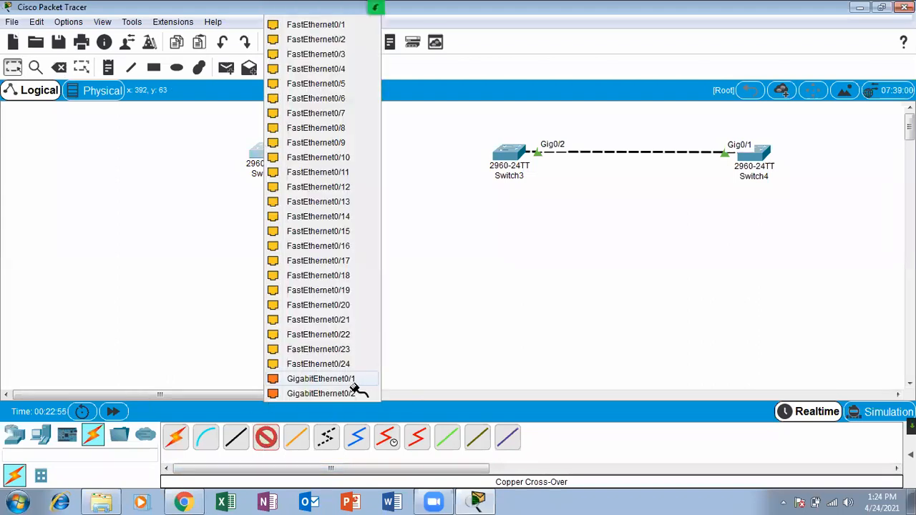
left_click(349, 380)
left_click(509, 152)
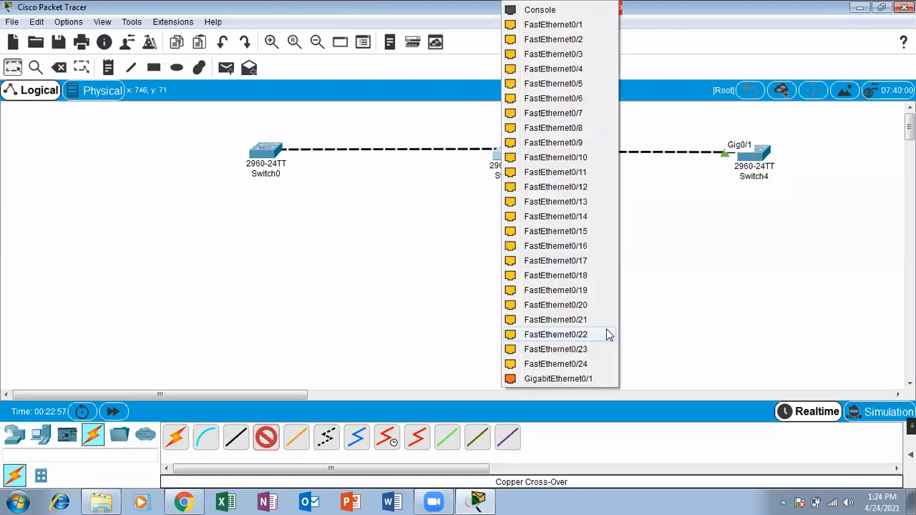
left_click(566, 380)
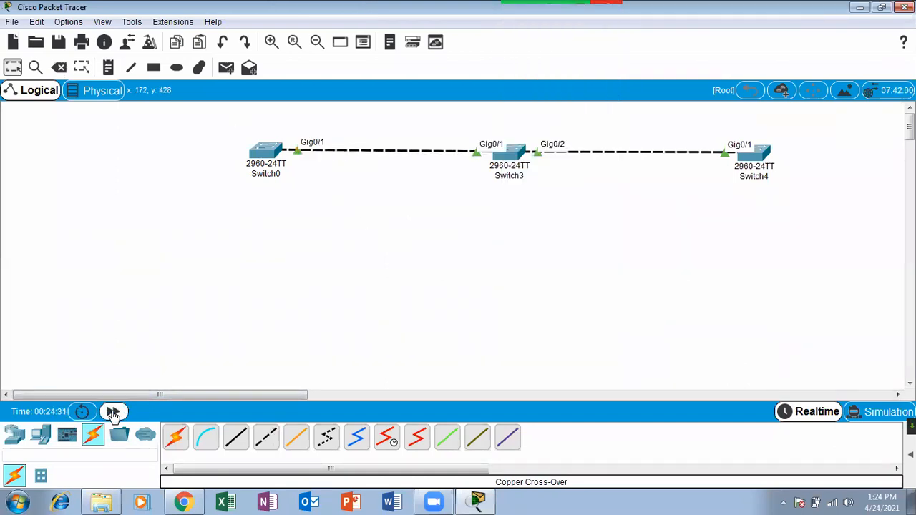
left_click(113, 413)
left_click(519, 147)
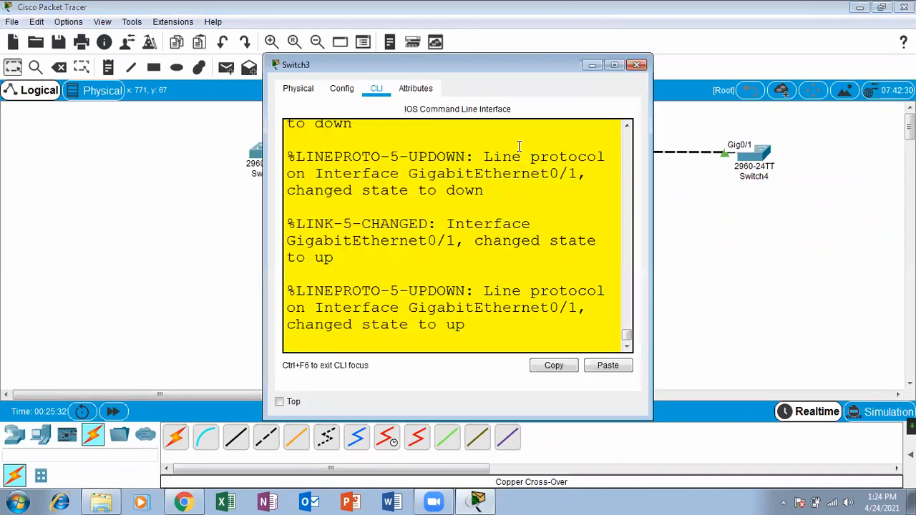
Run 'sh vlan' on Switch3's maximized console, then close it.
left_click(614, 66)
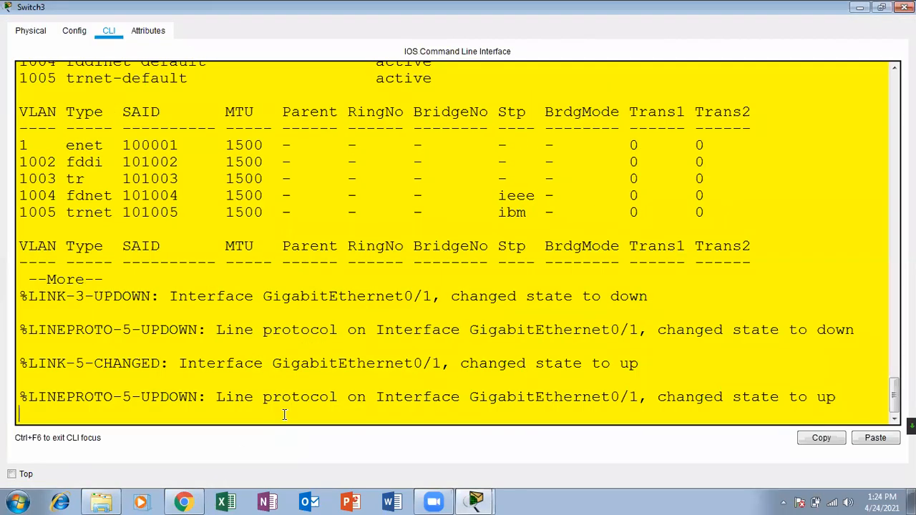
key("Return")
key("Return")
key("Return")
key("Return")
key("Return")
key("Return")
key("Return")
key("Return")
key("Return")
key("Return")
key("Return")
key("Return")
key("Return")
type("sh vlan")
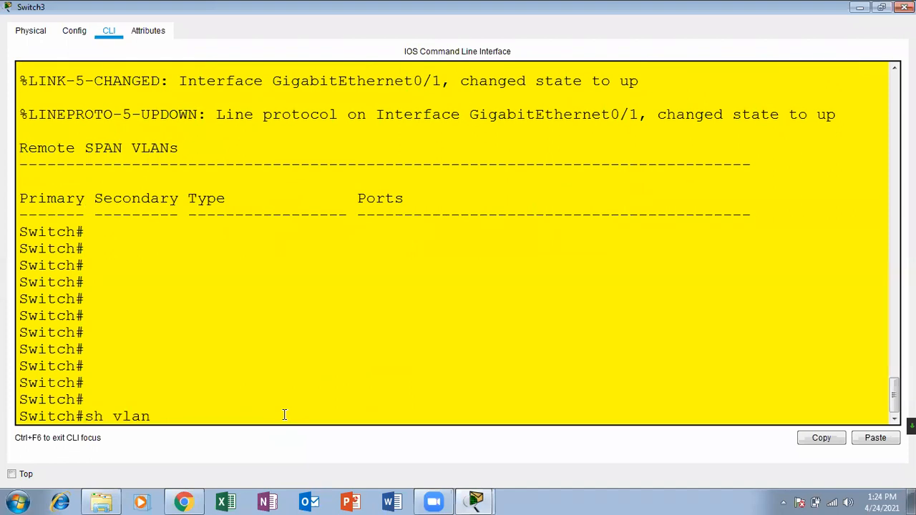
key("Return")
key("Return")
key("Return")
key("Return")
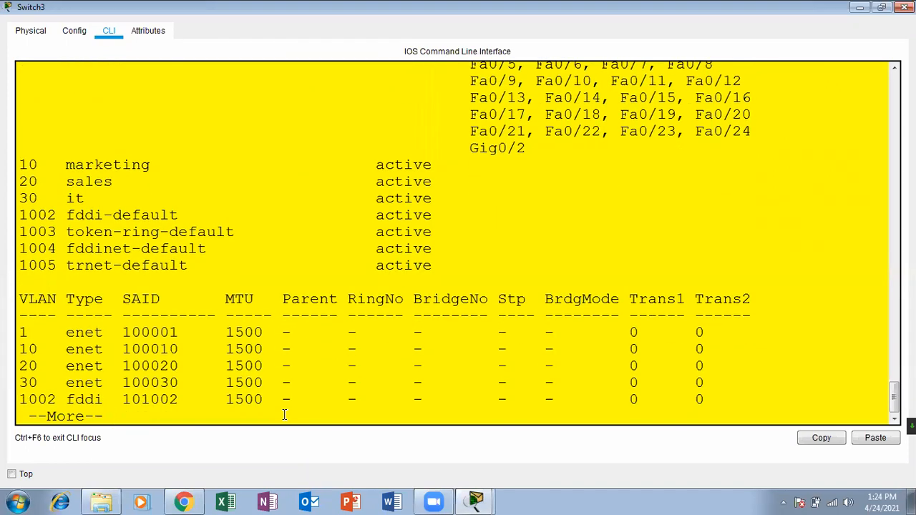
key("Return")
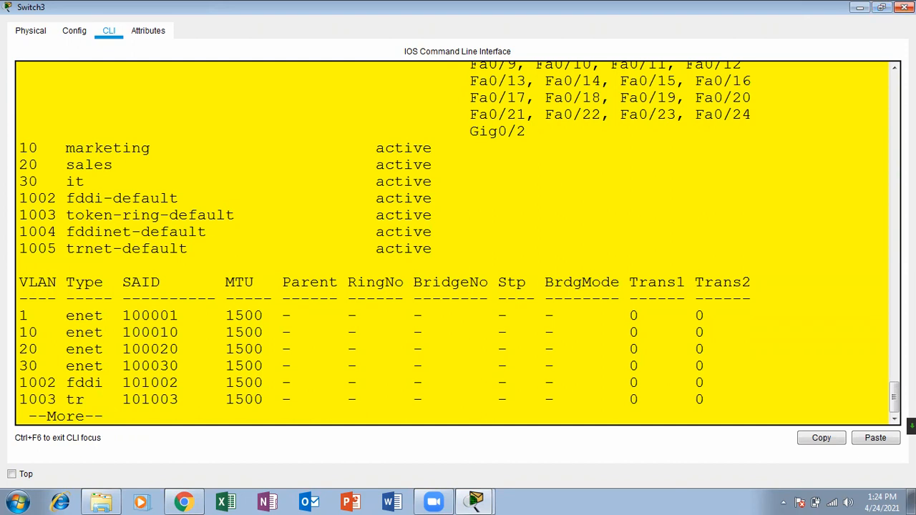
left_click(904, 6)
Rerun 'sh vlan' on Switch0 from history and highlight the VLAN 10, 20, 30 port assignments.
left_click(267, 155)
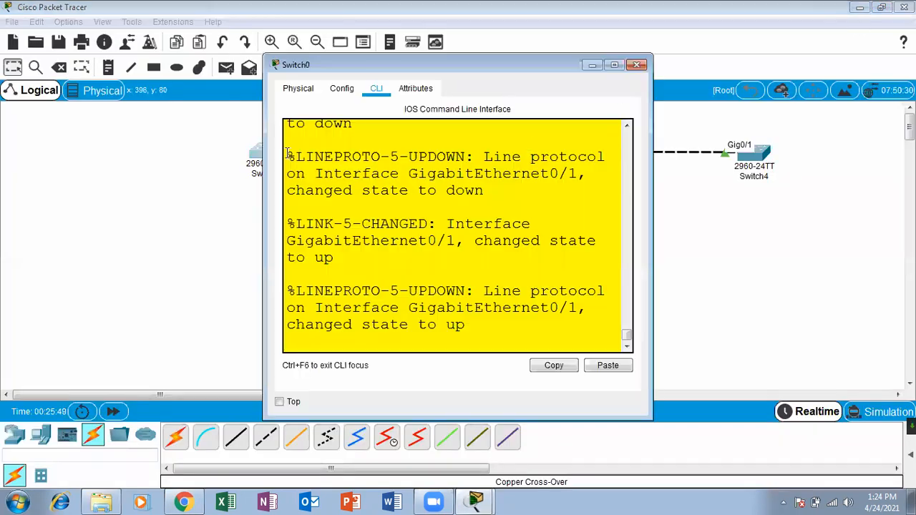
left_click(615, 65)
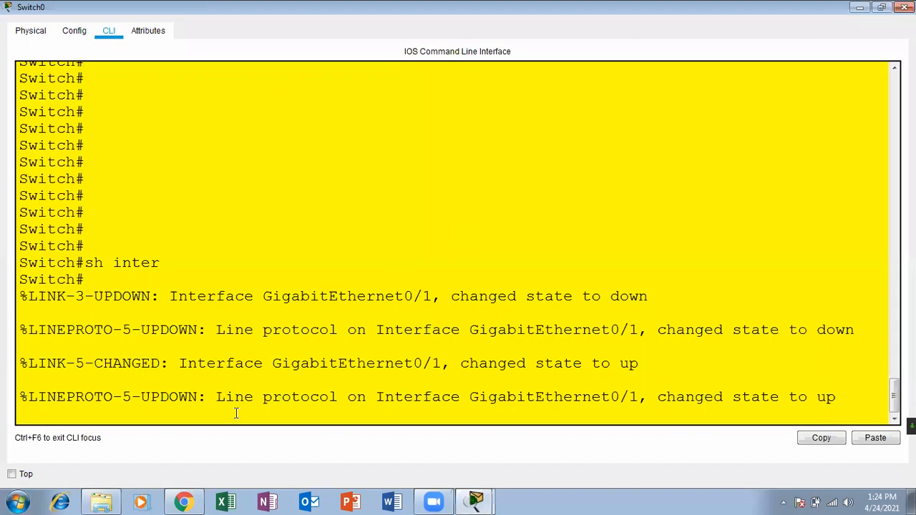
key("Return")
key("Return")
key("Return")
key("Up")
key("Up")
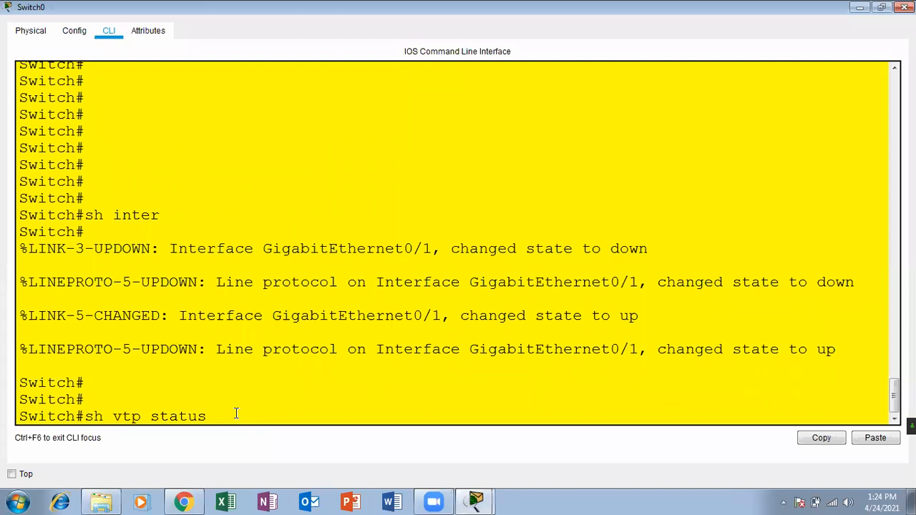
key("Up")
key("Return")
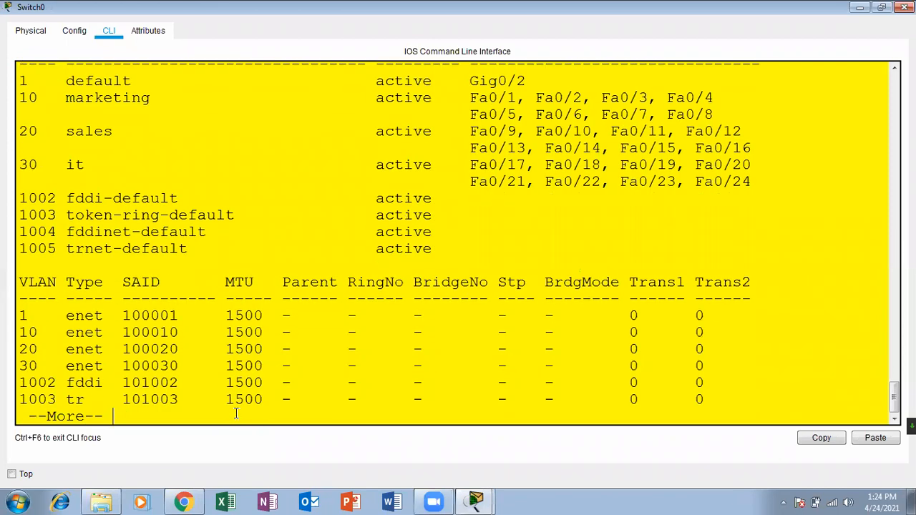
left_click_drag(764, 182, 21, 97)
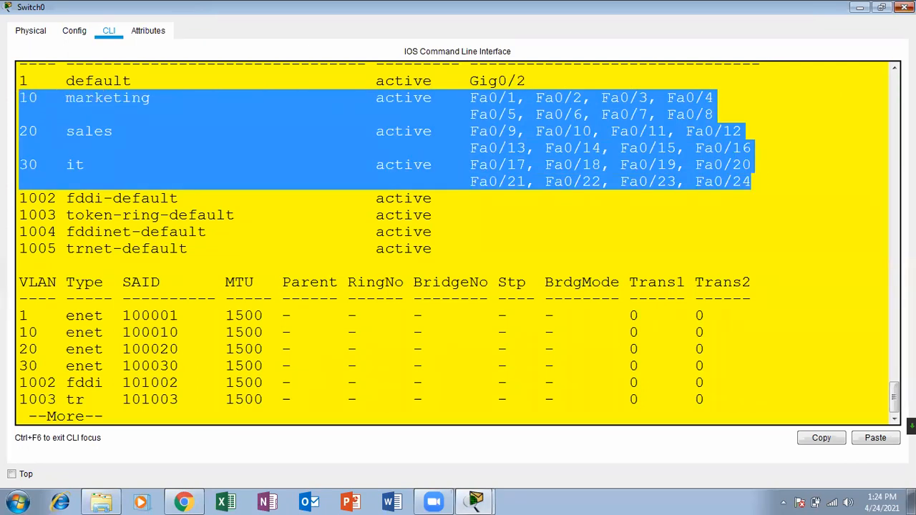
left_click(905, 8)
Highlight Switch3's VLAN 10, 20 and 30 rows for comparison, then close its console.
left_click(509, 152)
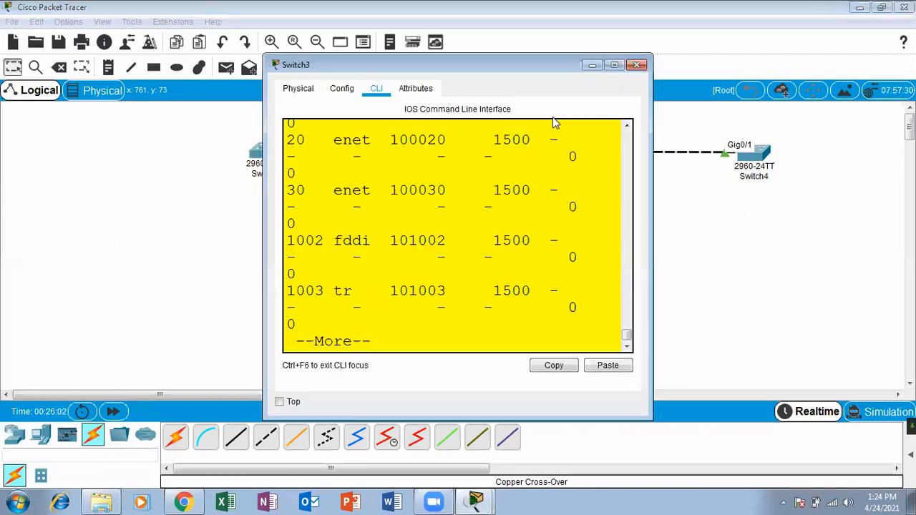
left_click(614, 65)
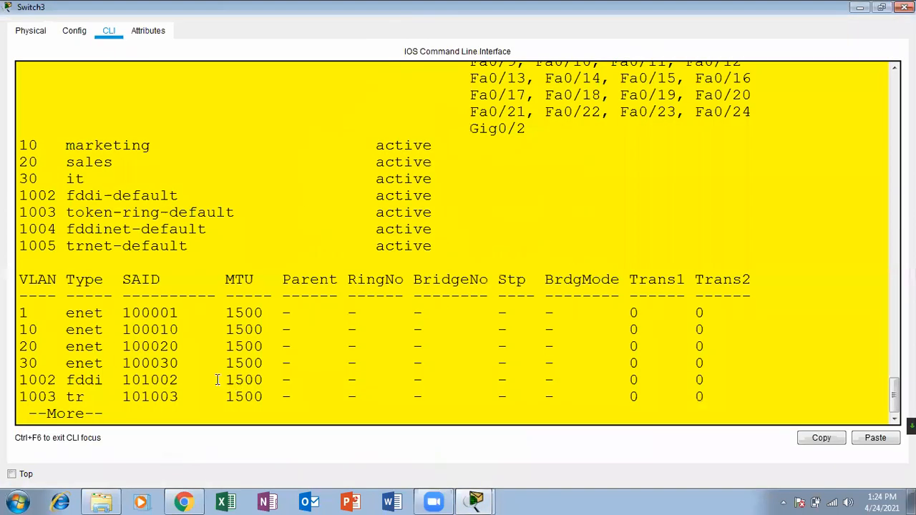
left_click_drag(440, 178, 12, 152)
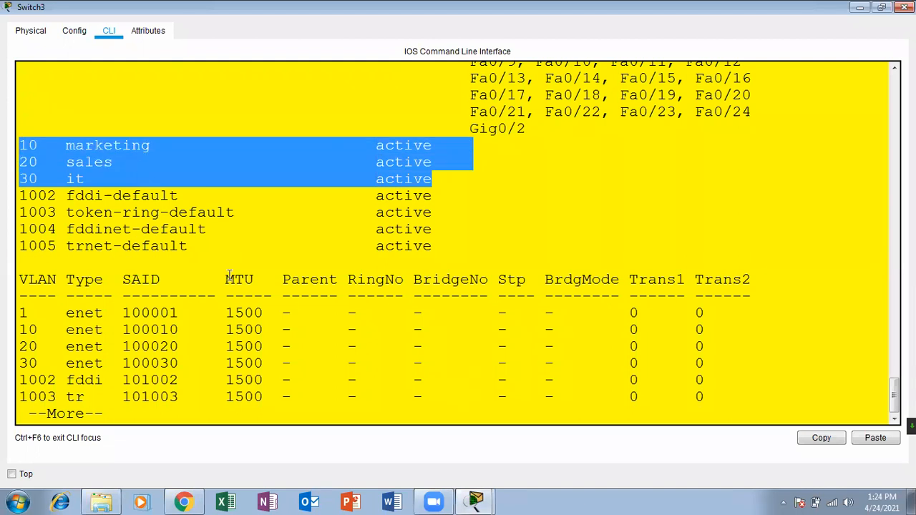
left_click(127, 415)
key("Return")
key("Return")
key("Return")
key("Return")
key("Return")
key("Return")
key("Return")
key("Return")
key("Return")
key("Return")
key("Return")
key("Return")
key("Return")
key("Return")
key("Return")
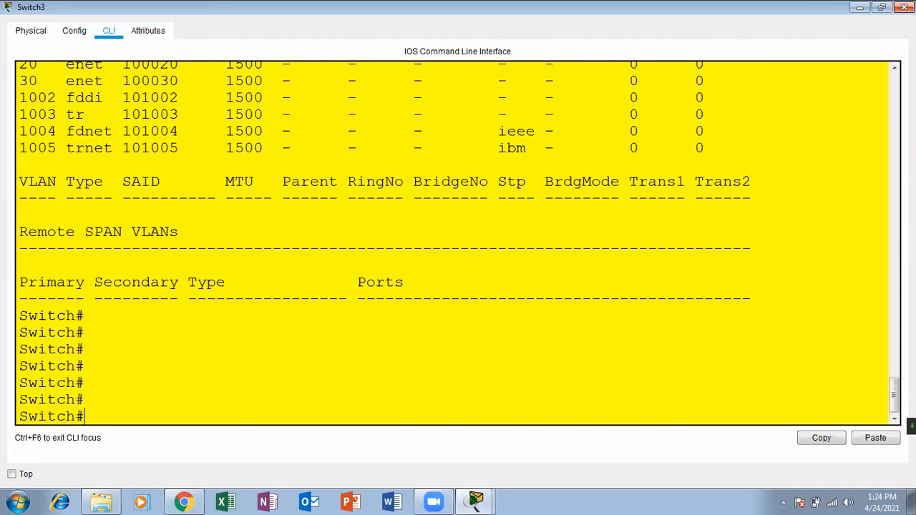
left_click(905, 7)
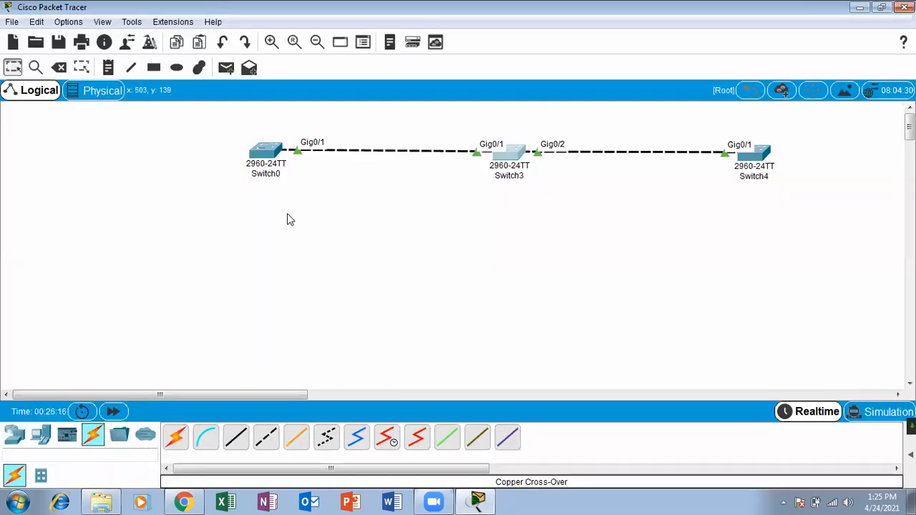
List Switch0's flash with 'sh flash:' and highlight the vlan.dat file.
left_click(262, 161)
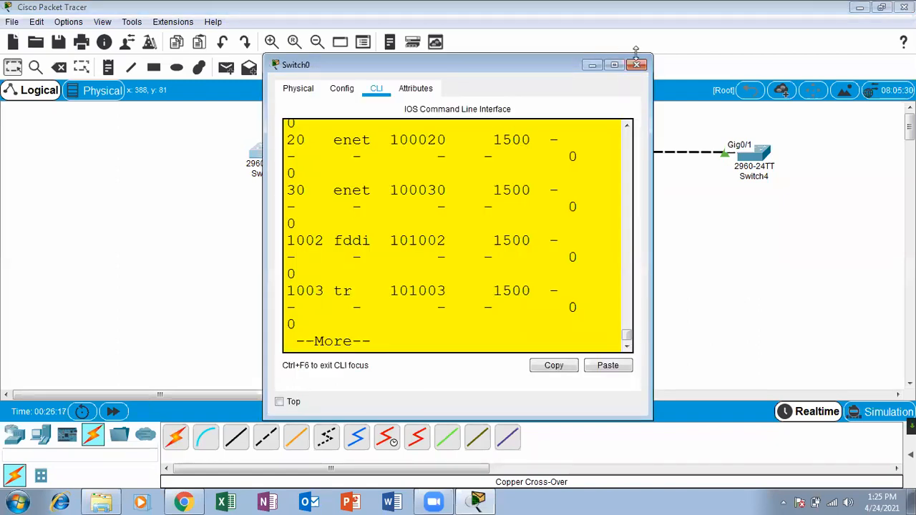
left_click(614, 65)
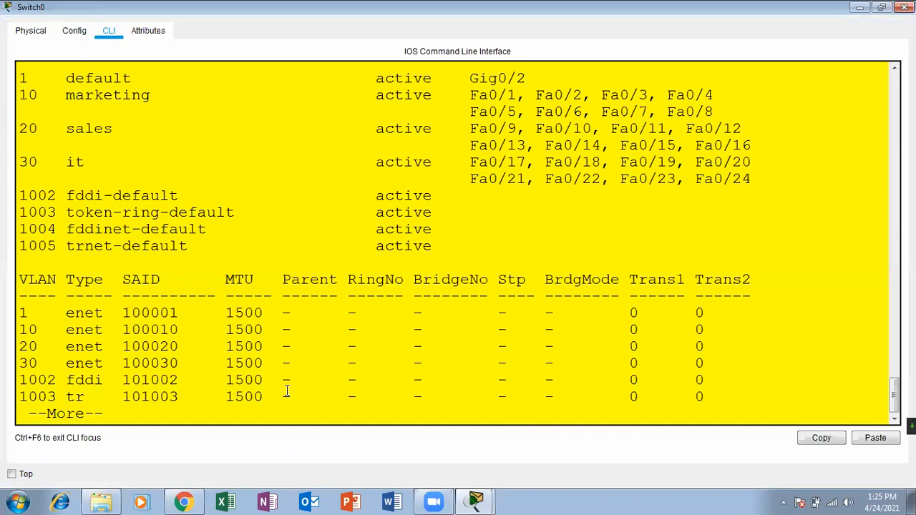
key("Return")
key("Return")
key("Return")
key("Return")
key("Return")
key("Return")
key("Return")
key("Return")
key("Return")
key("Return")
key("Return")
key("Return")
key("Return")
key("Return")
key("Return")
key("Return")
key("Return")
key("Return")
key("Return")
key("Return")
type("sh fla")
key("Tab")
key("Return")
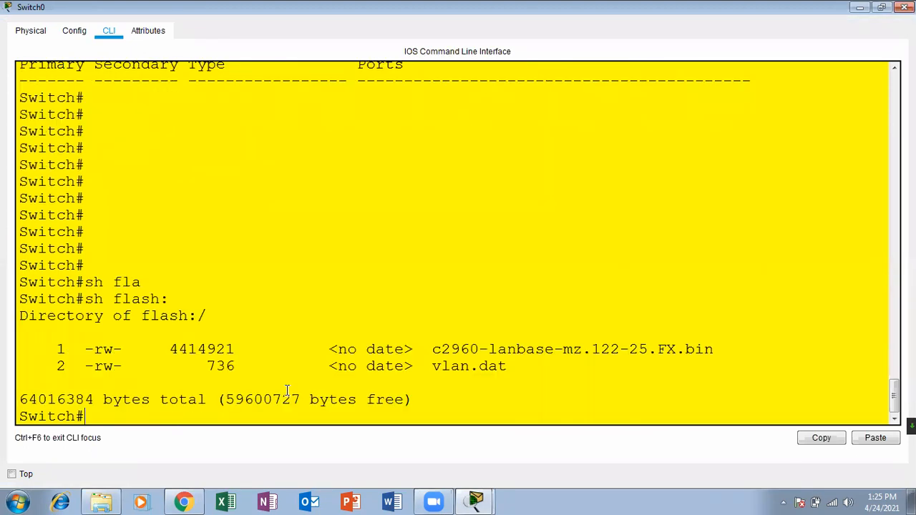
left_click_drag(513, 372, 434, 366)
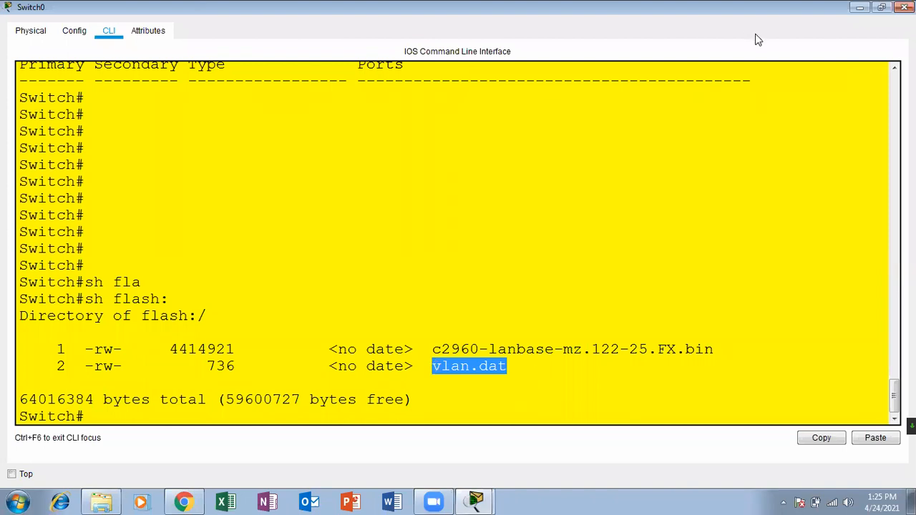
left_click(905, 8)
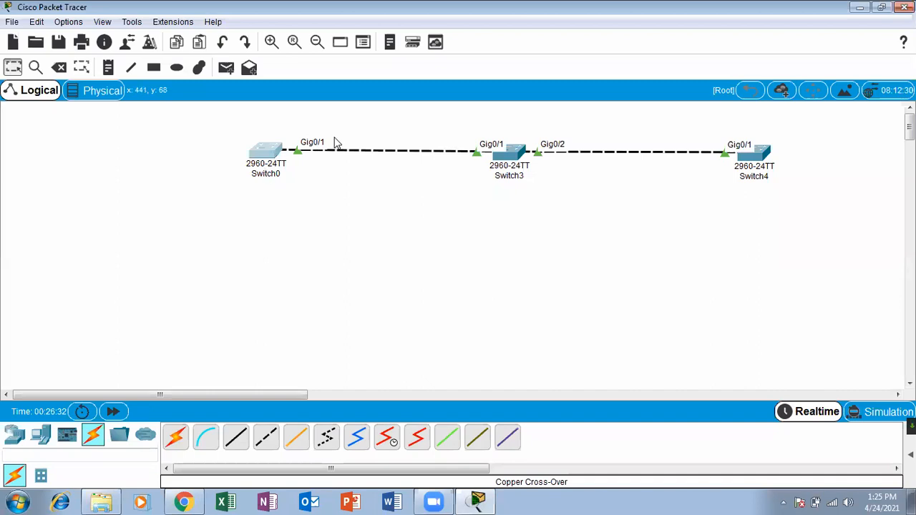
Review Switch3's VLAN listing for VLANs 10, 20, 30, then reopen Switch0's console.
left_click(517, 154)
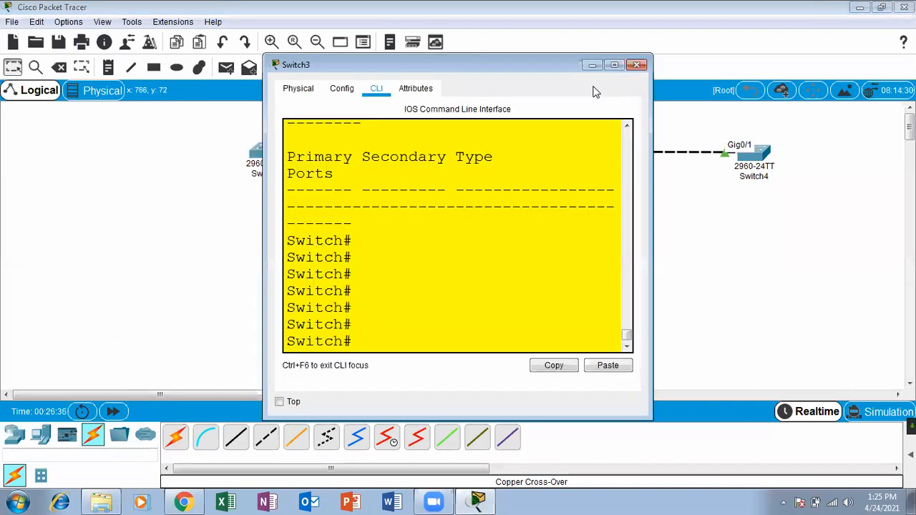
left_click(607, 68)
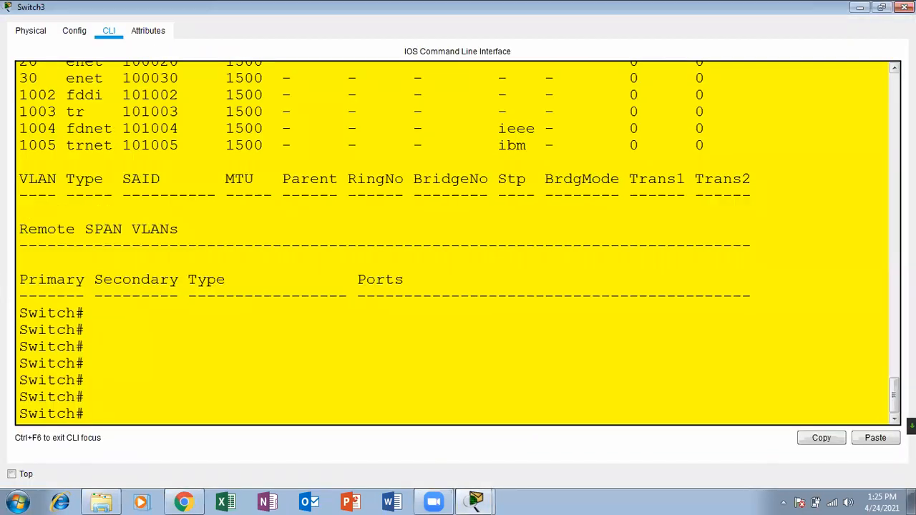
scroll(458, 243, "up", 6)
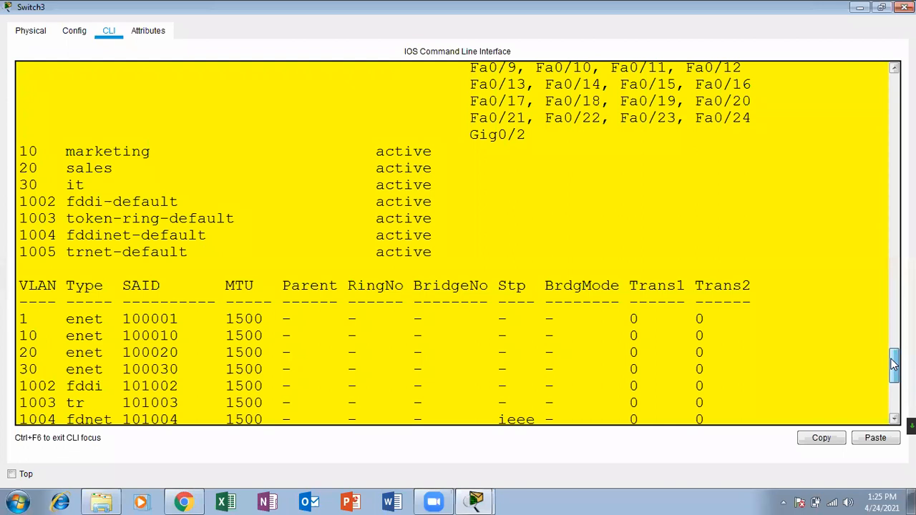
left_click(905, 6)
left_click(279, 154)
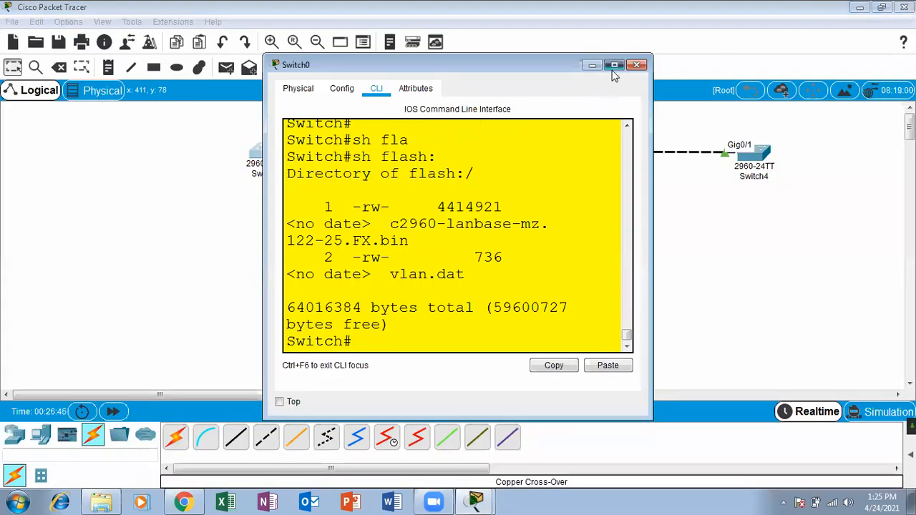
Enter global configuration mode on Switch0 with 'configure terminal'.
left_click(614, 65)
triple_click(218, 407)
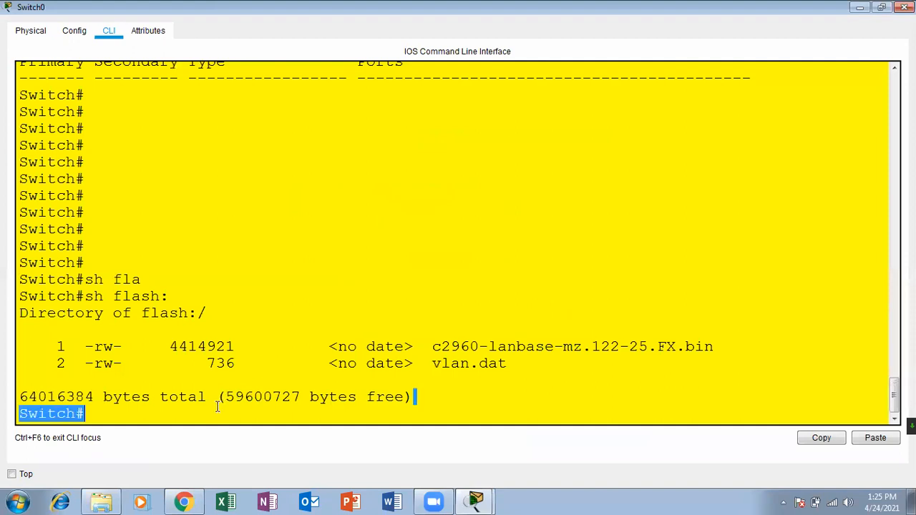
left_click(203, 424)
key("Return")
key("Return")
type("conf")
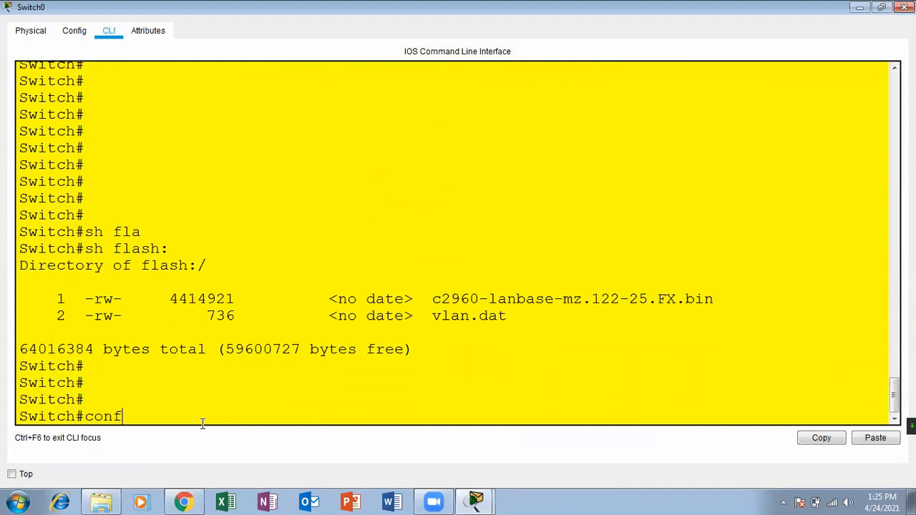
key("Tab")
type("ter")
key("Tab")
key("Return")
key("Return")
key("Return")
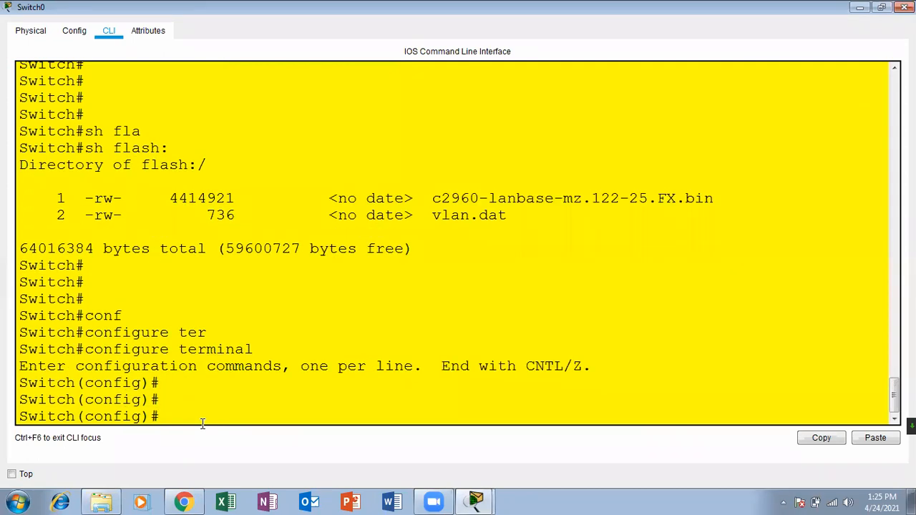
Create VLAN 50 and name it jklm.
type("vla")
key("Tab")
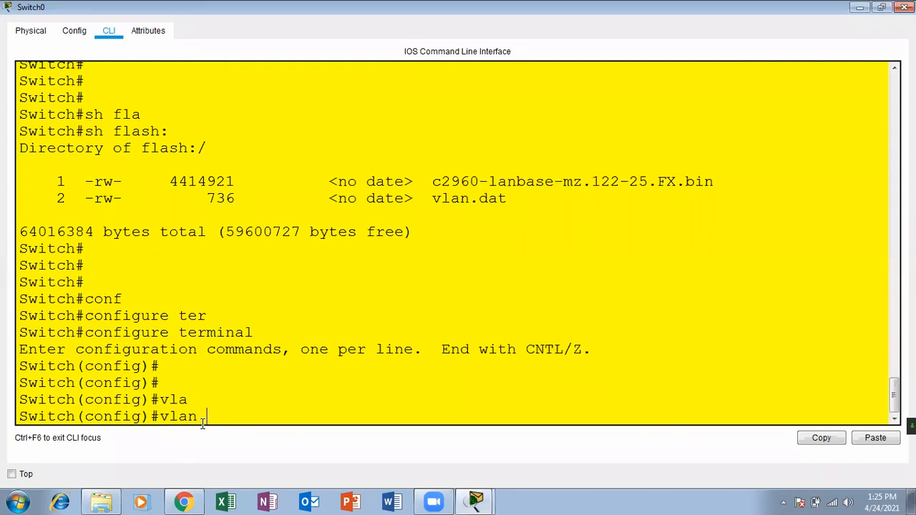
type("50")
key("Return")
key("Return")
key("Return")
type("name")
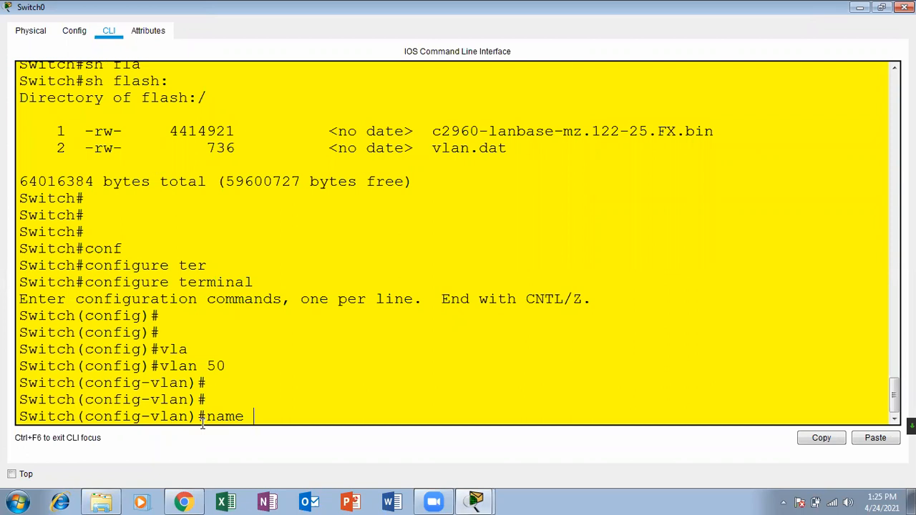
type("jklm")
key("Return")
key("Return")
key("Return")
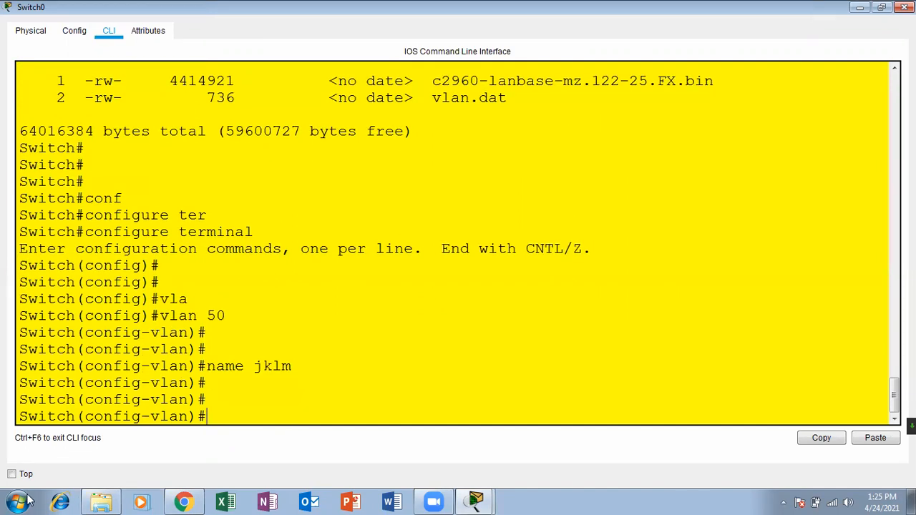
Exit configuration with Ctrl+Z, check the VLAN 50 jklm row, and close the console.
key("ctrl+z")
key("Return")
key("Return")
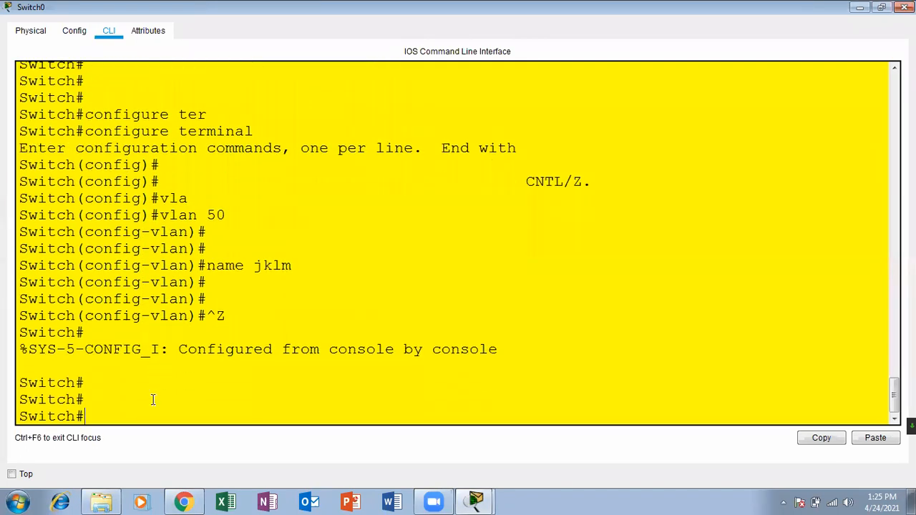
type("sh flash:")
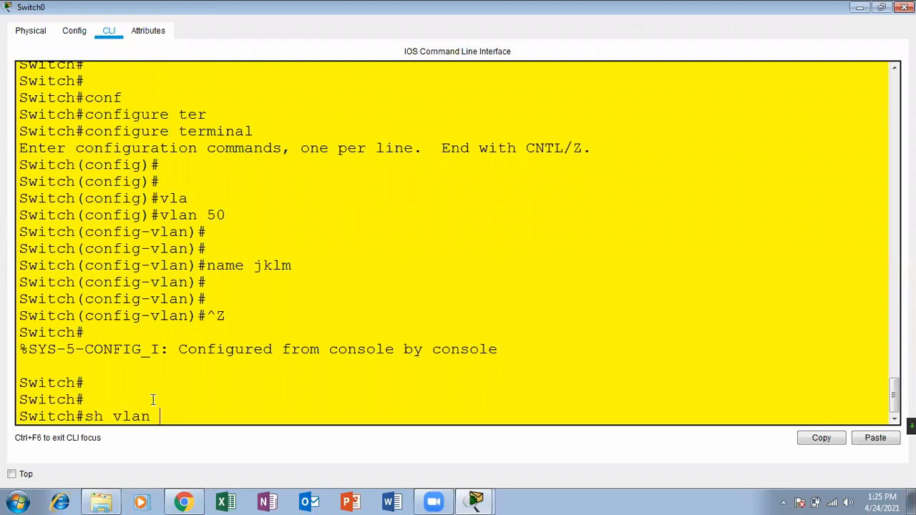
key("Return")
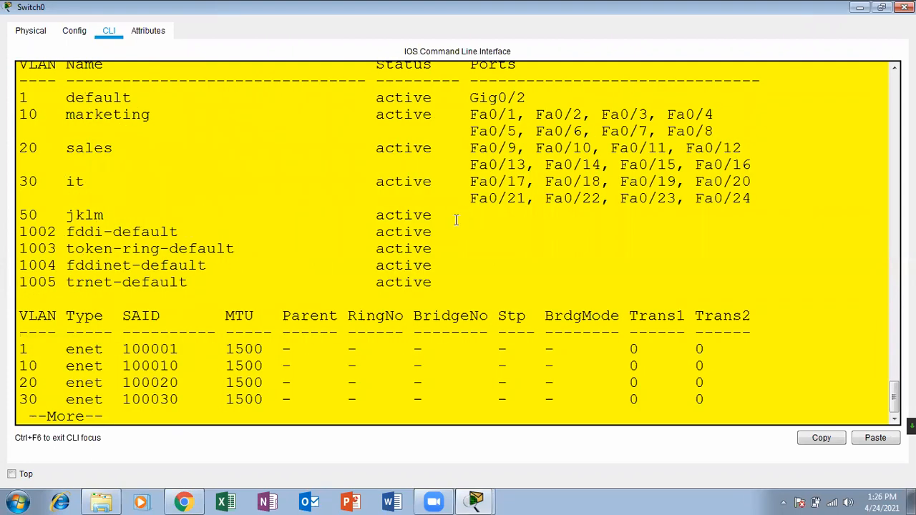
left_click_drag(441, 216, 7, 218)
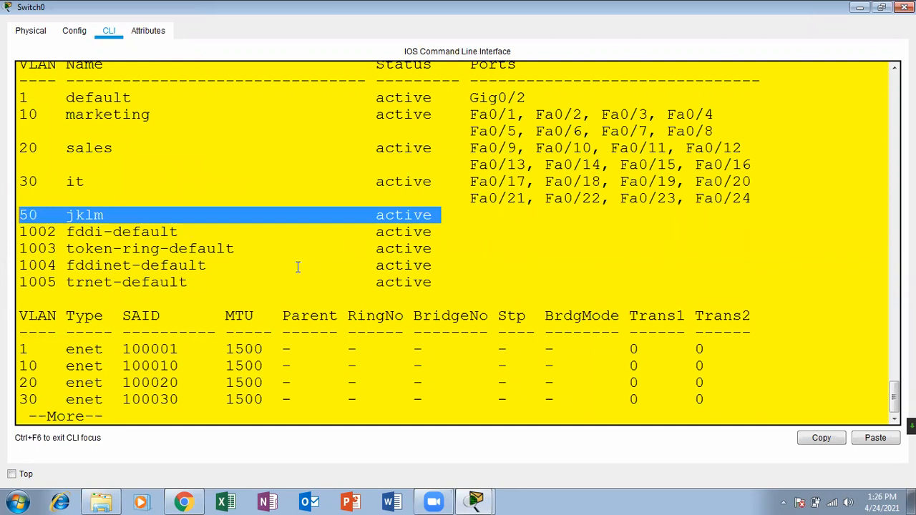
left_click(905, 7)
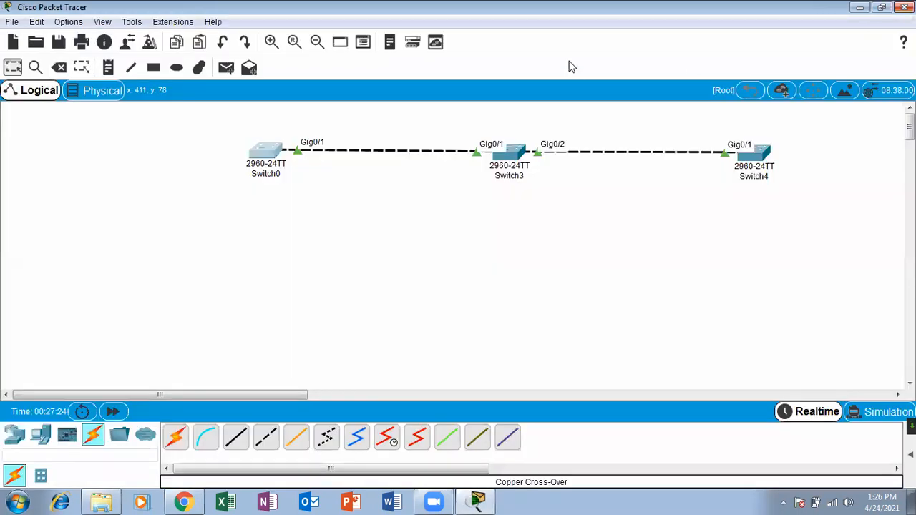
Confirm with 'sh vlan' that Switch3 lists VLAN 50 jklm, then nudge Switch0 on the topology.
left_click(510, 153)
left_click(616, 66)
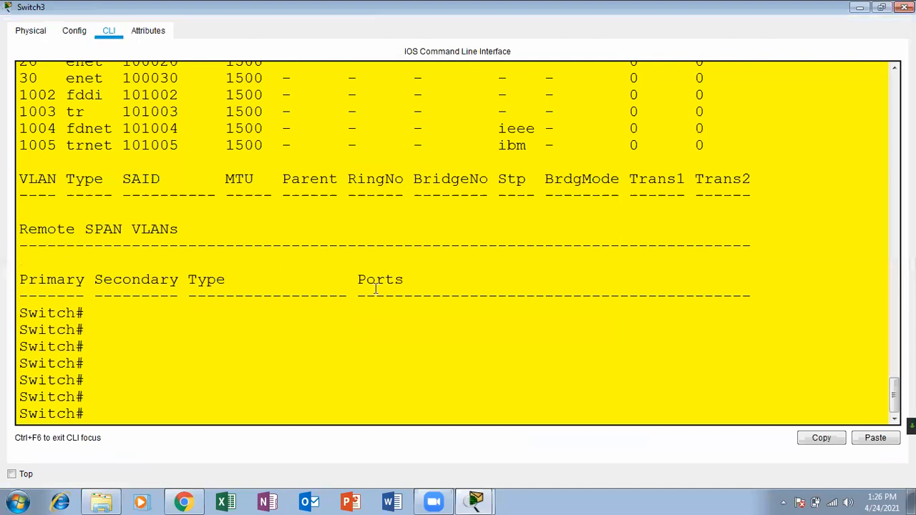
key("Return")
type("sh vlan")
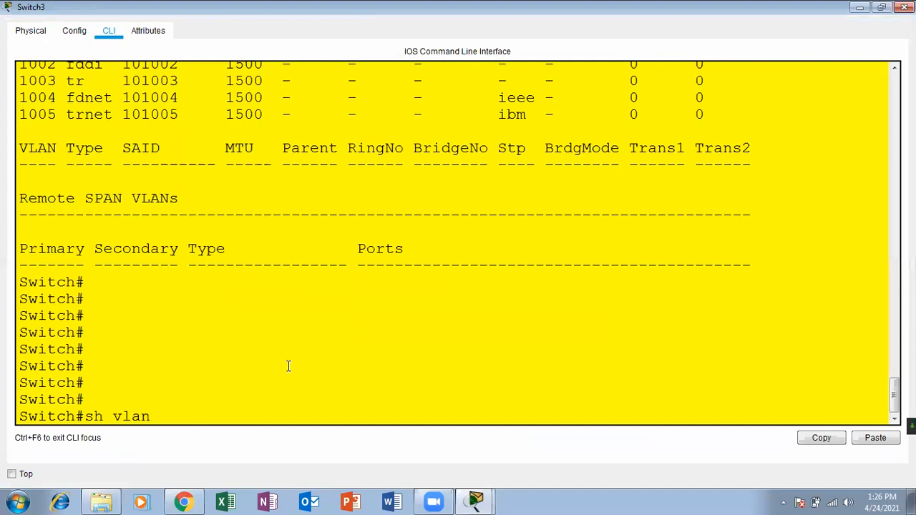
key("Return")
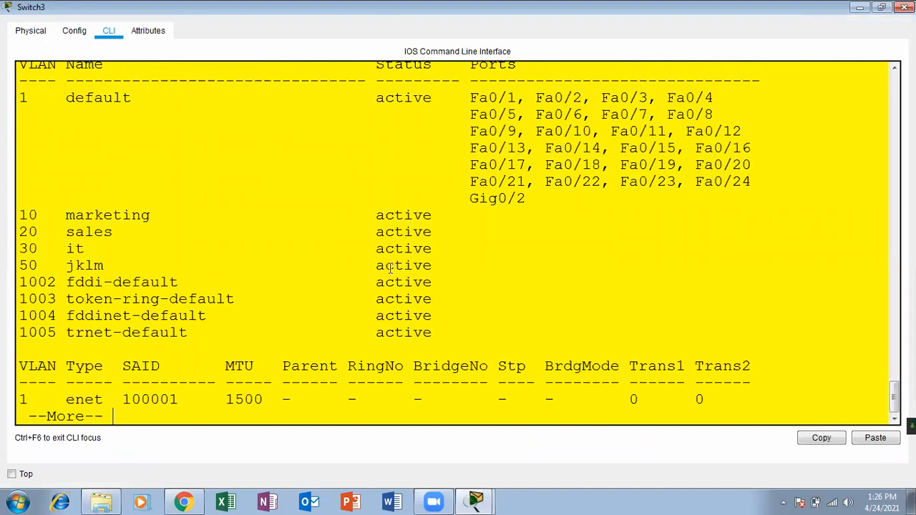
left_click_drag(450, 266, 19, 266)
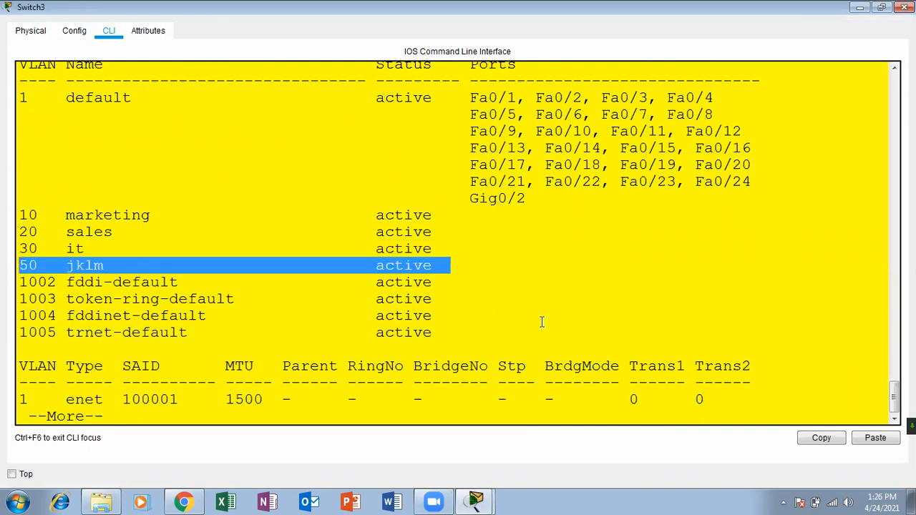
left_click(905, 7)
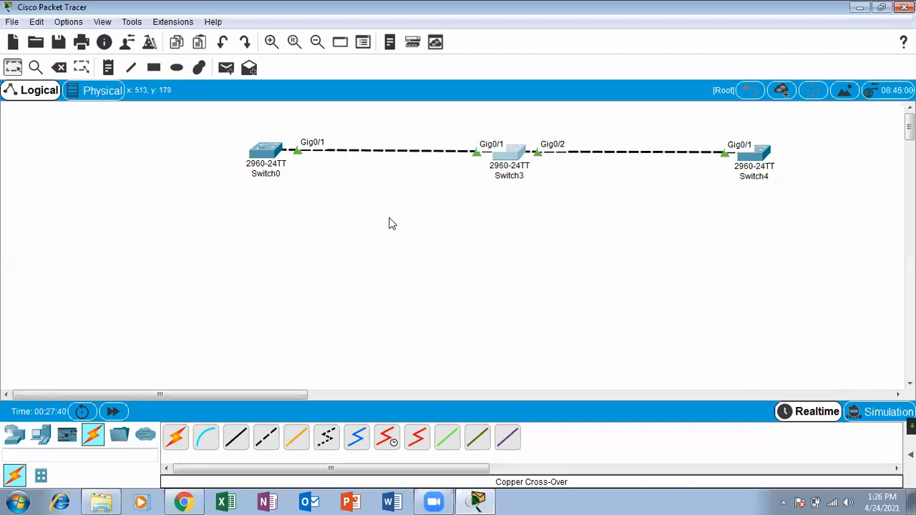
left_click_drag(274, 170, 255, 158)
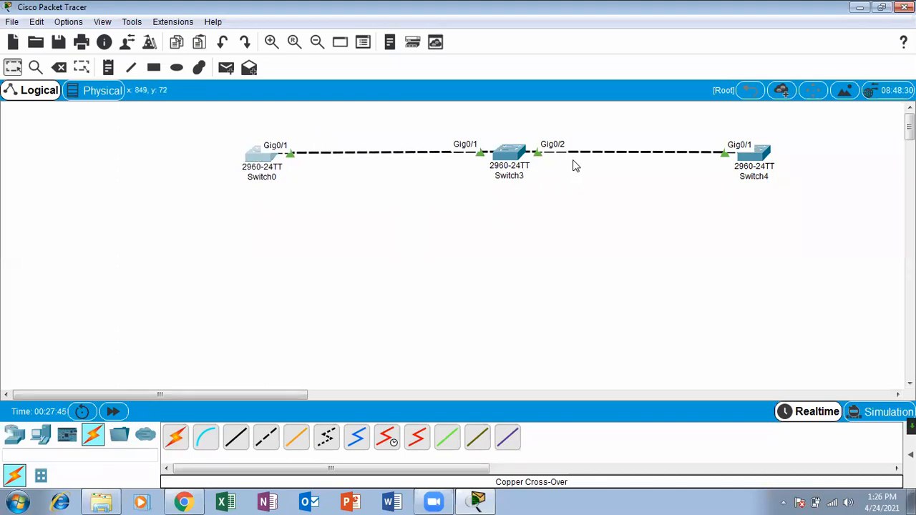
Open Switch4's command line at full screen and start a console session.
left_click(759, 161)
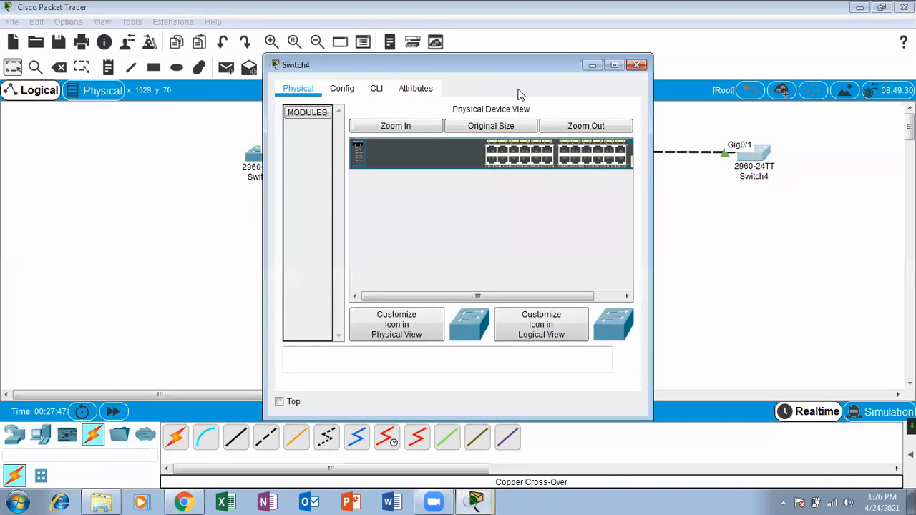
left_click(377, 91)
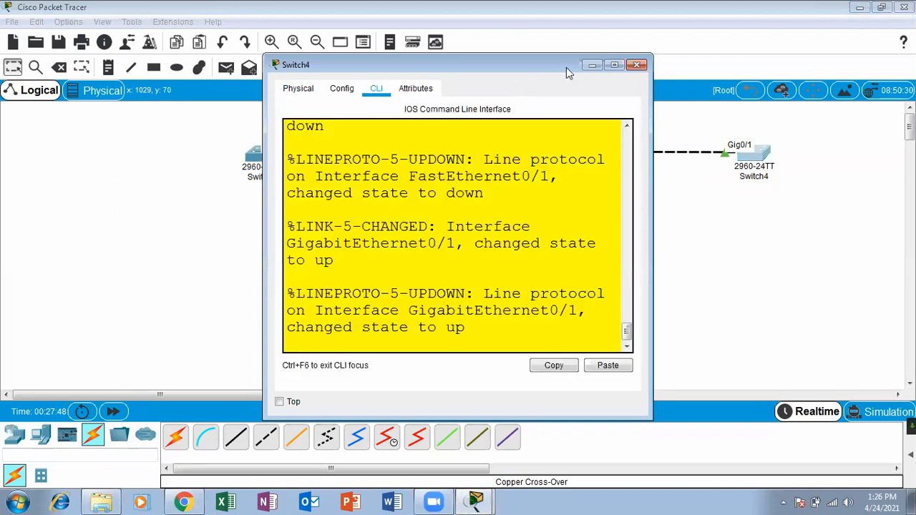
left_click(614, 65)
left_click(286, 417)
key("Return")
key("Return")
key("Return")
key("Return")
key("Return")
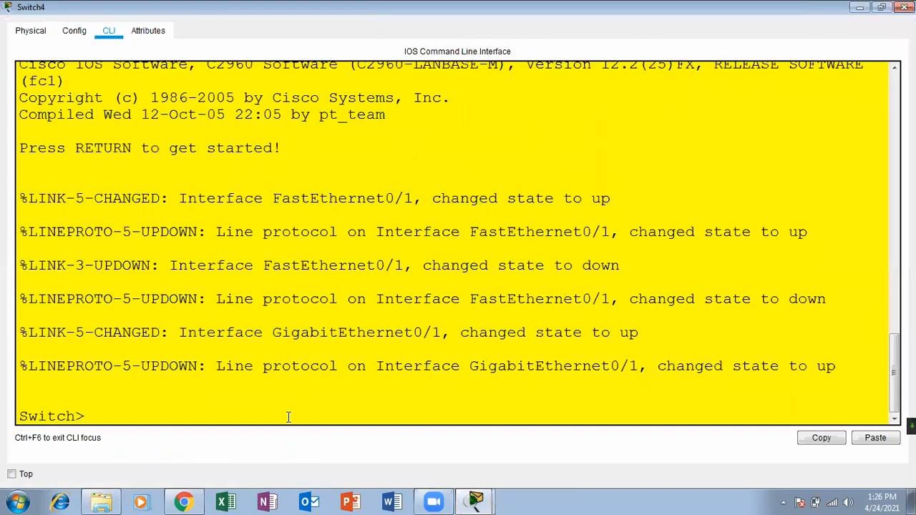
key("Return")
Enter enable mode and run 'sh vlan' on Switch4, showing only default VLANs, then close it.
type("ena")
key("Tab")
key("Return")
key("Return")
key("Return")
key("Return")
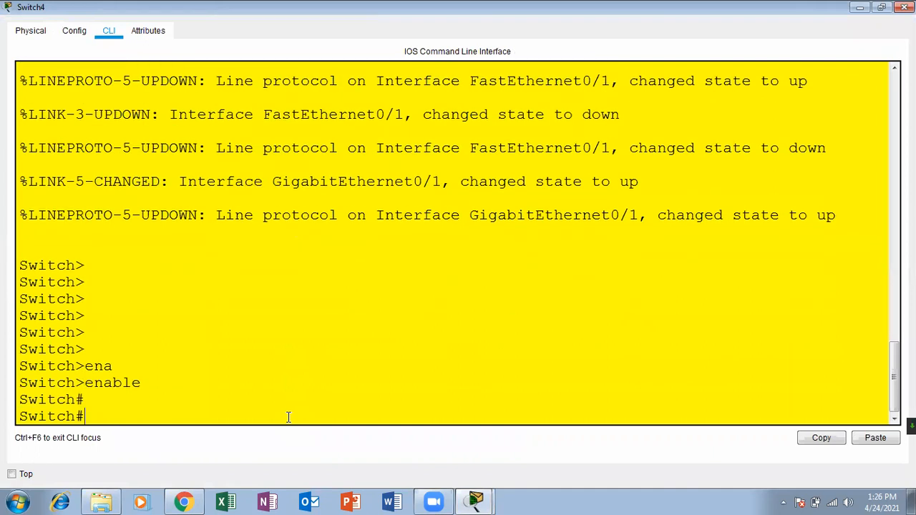
type("sh vla")
key("Tab")
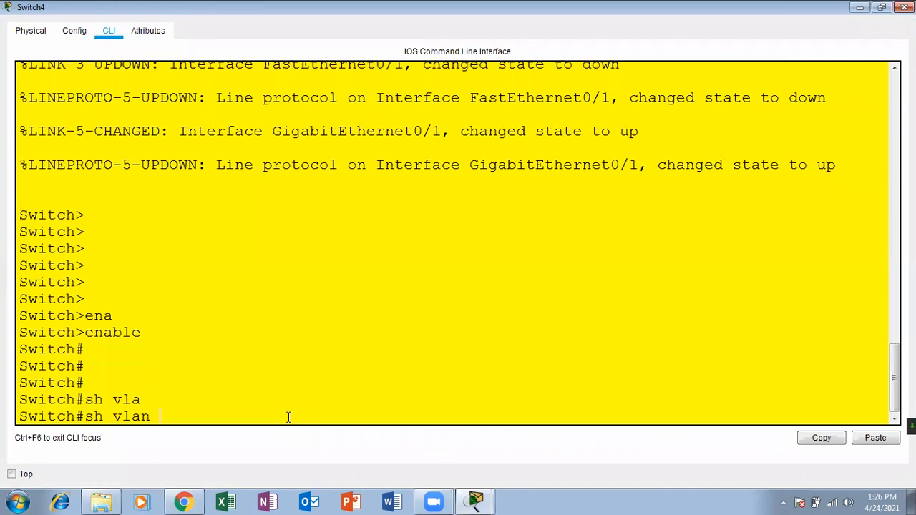
key("Return")
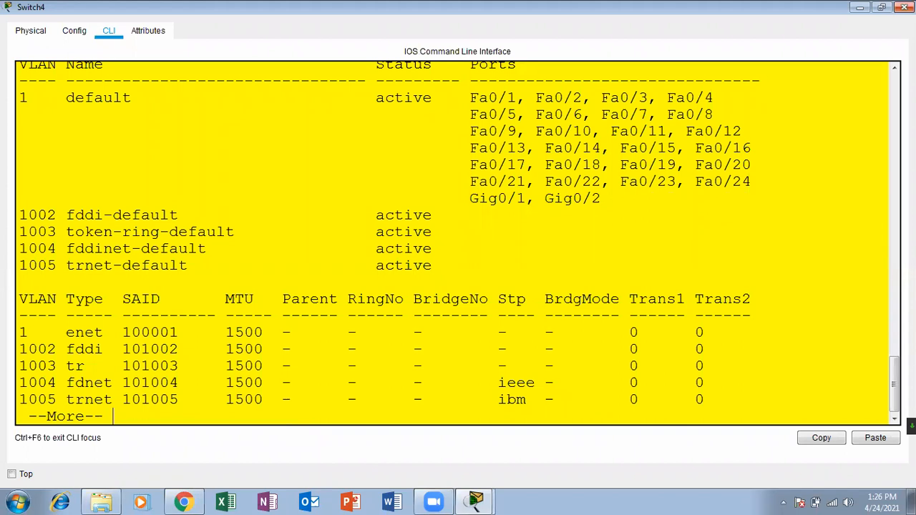
left_click(905, 7)
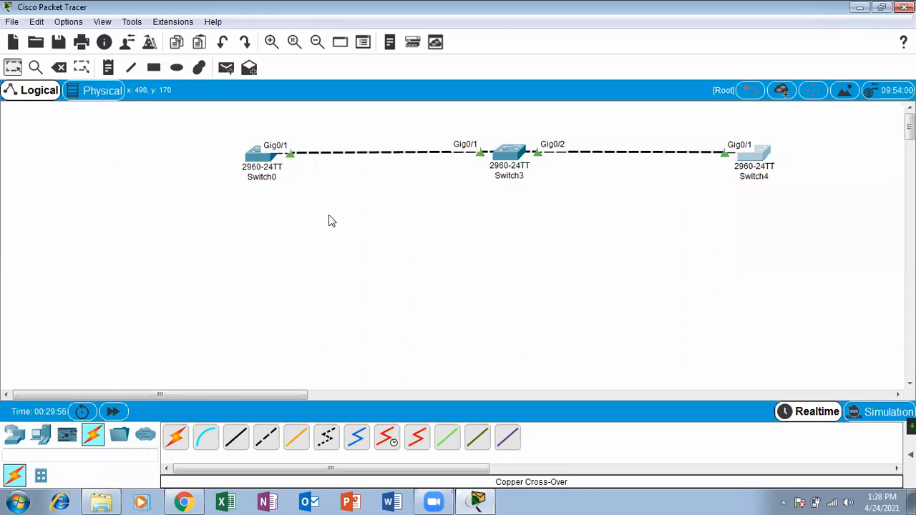
left_click(262, 153)
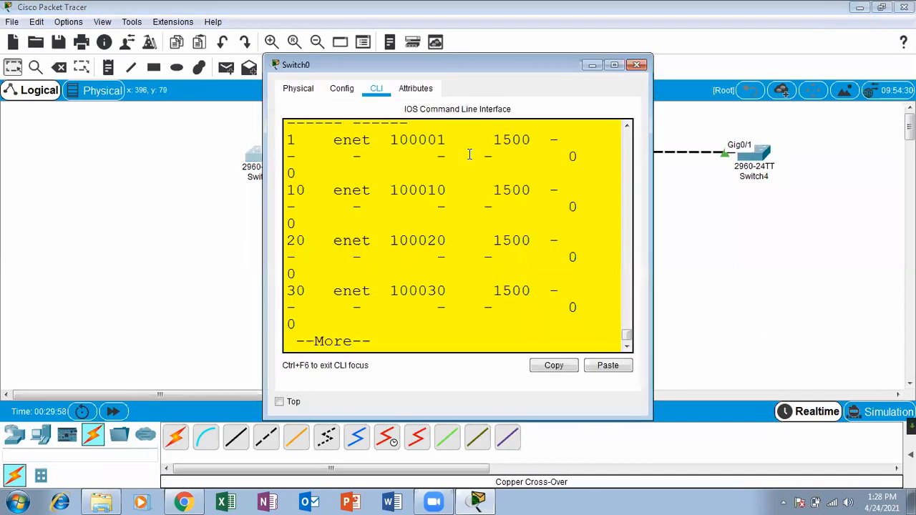
left_click(614, 65)
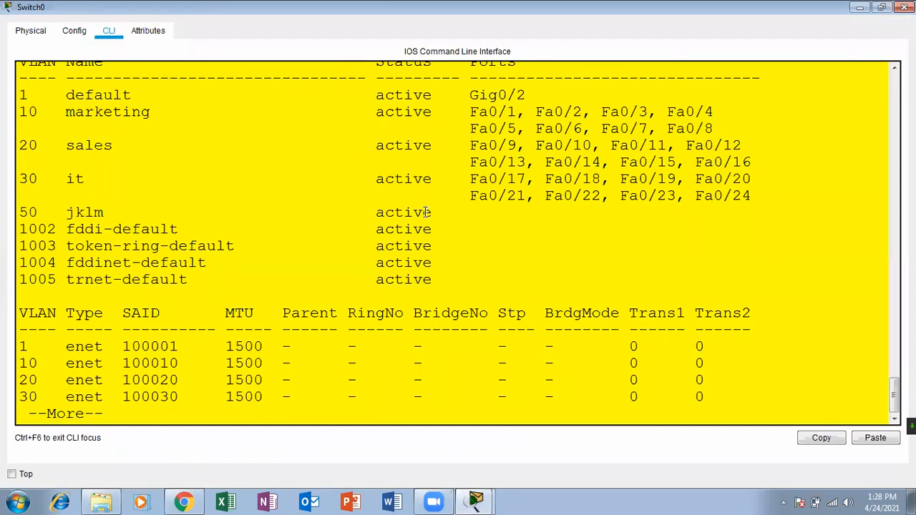
left_click_drag(440, 215, 123, 112)
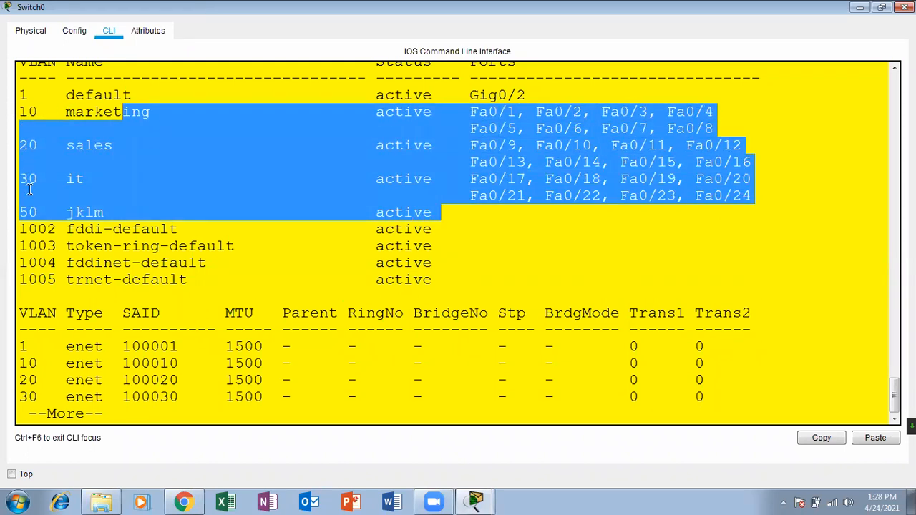
left_click(905, 6)
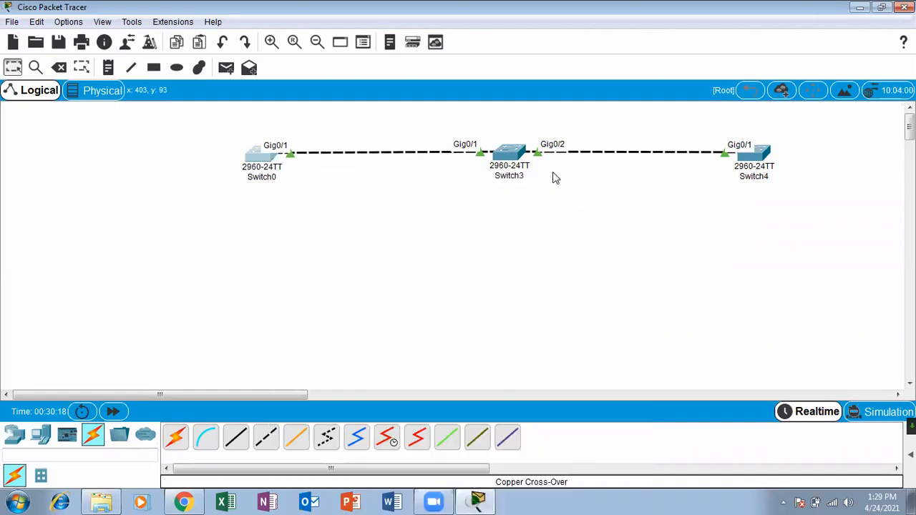
left_click(513, 158)
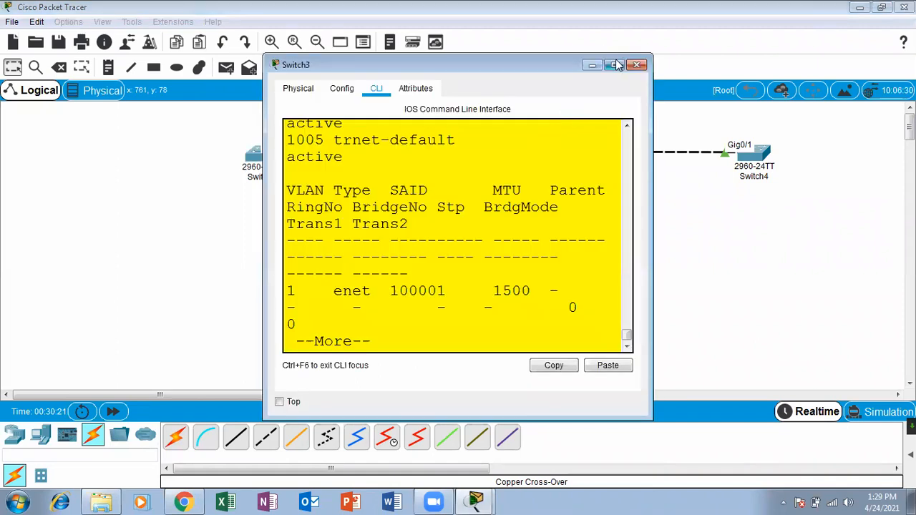
left_click(615, 65)
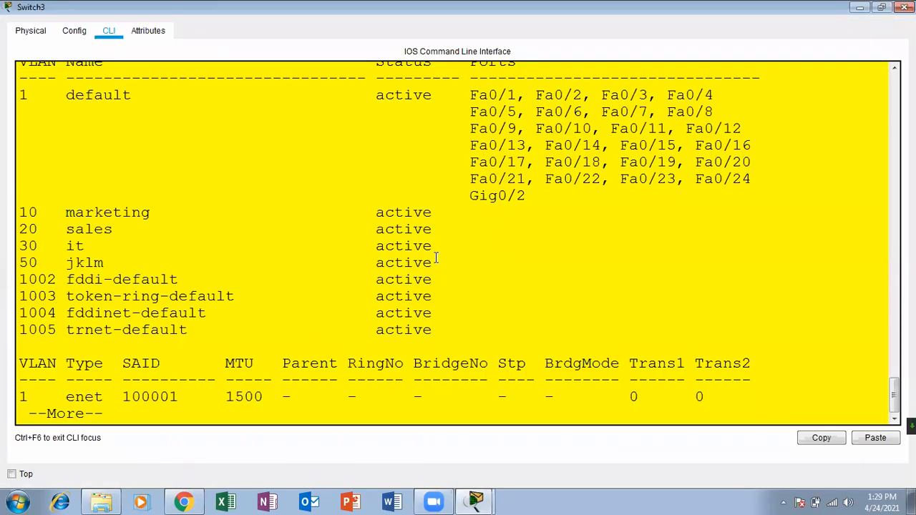
left_click_drag(436, 263, 9, 202)
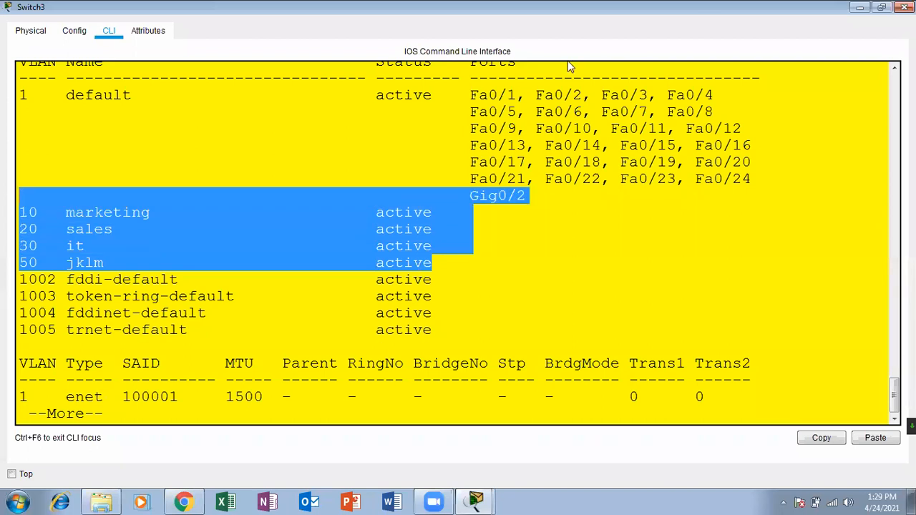
left_click(905, 7)
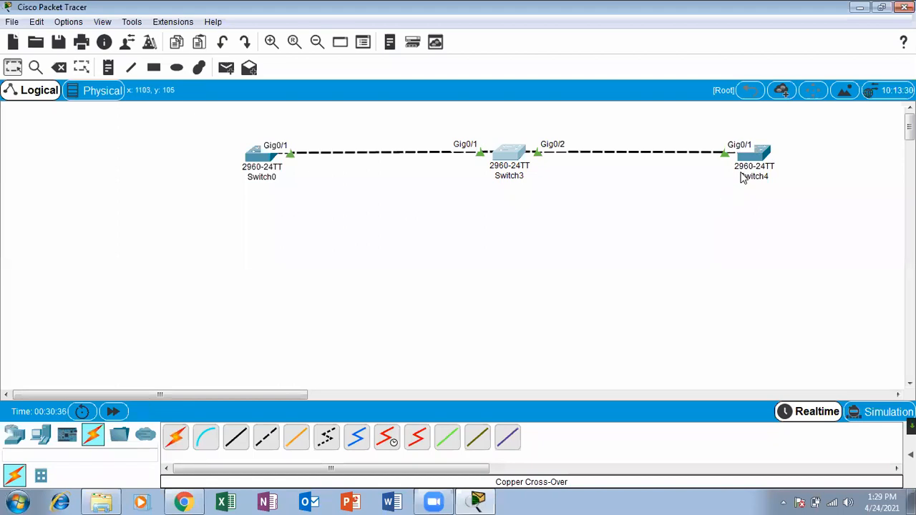
Open Switch4's maximized console and page past the earlier VLAN output.
mouse_move(752, 159)
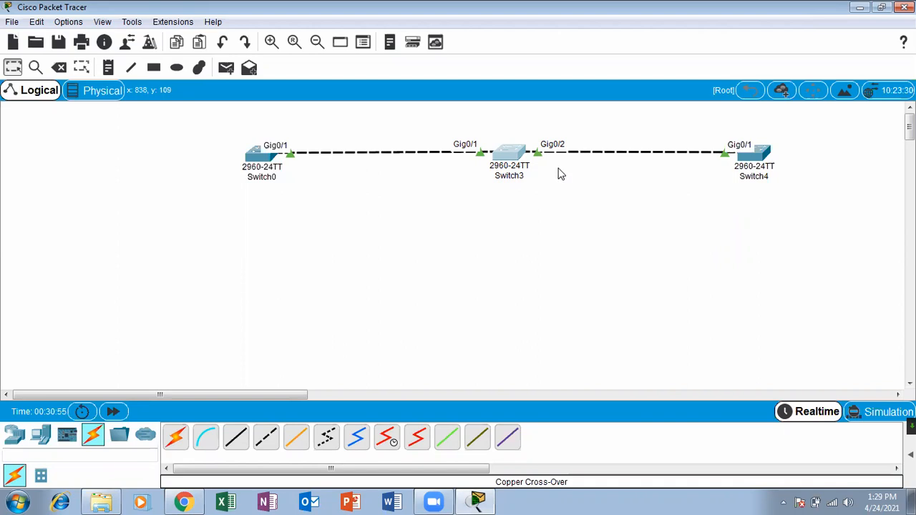
left_click(751, 152)
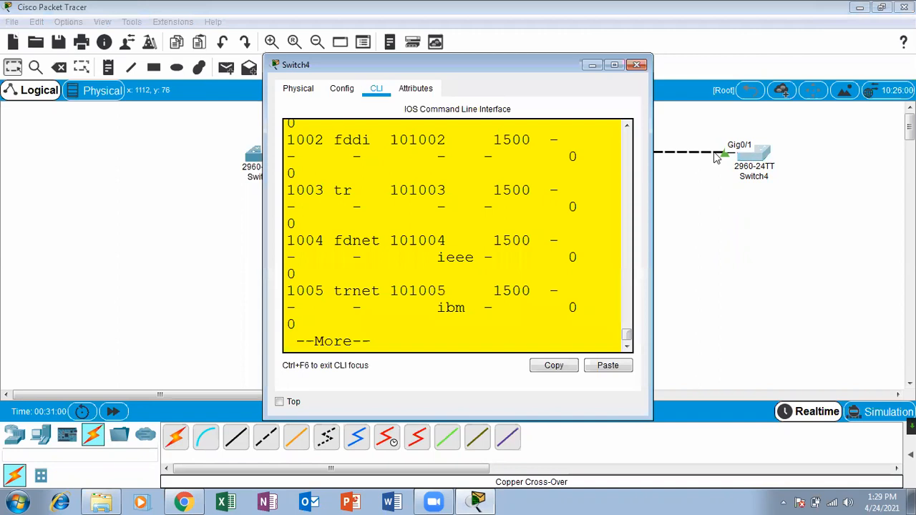
left_click(615, 65)
left_click_drag(462, 315, 458, 321)
key("Return")
key("Return")
key("Return")
key("Return")
key("Return")
key("Return")
key("Return")
key("Return")
key("Return")
key("Return")
key("Return")
key("Return")
key("Return")
key("Return")
key("Return")
key("Return")
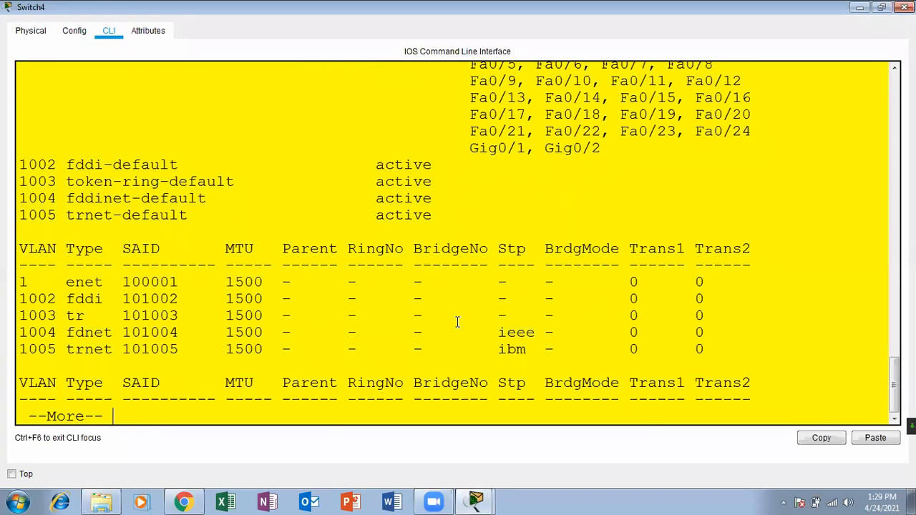
key("Return")
key("Return")
key("Return")
key("Return")
Run 'show interfaces gigabitEthernet 0/0 switchport' on Switch4.
type("sh")
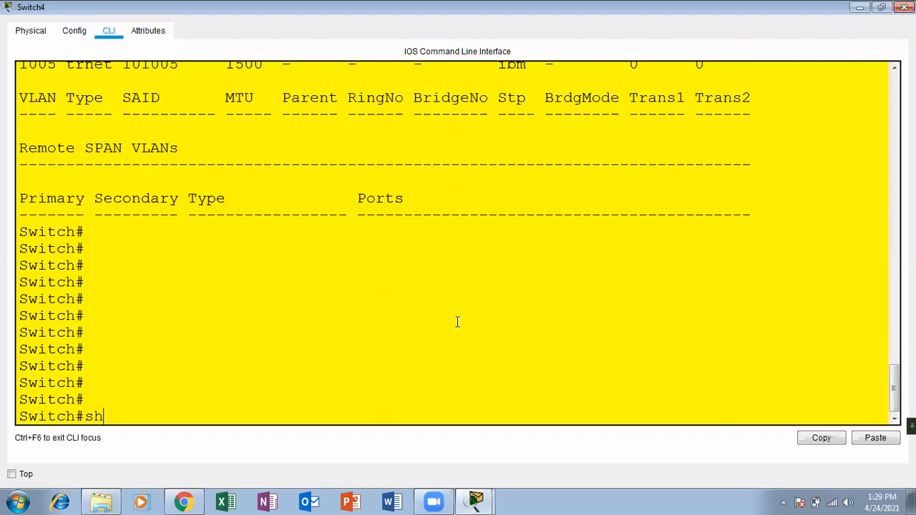
type(" inter")
key("Tab")
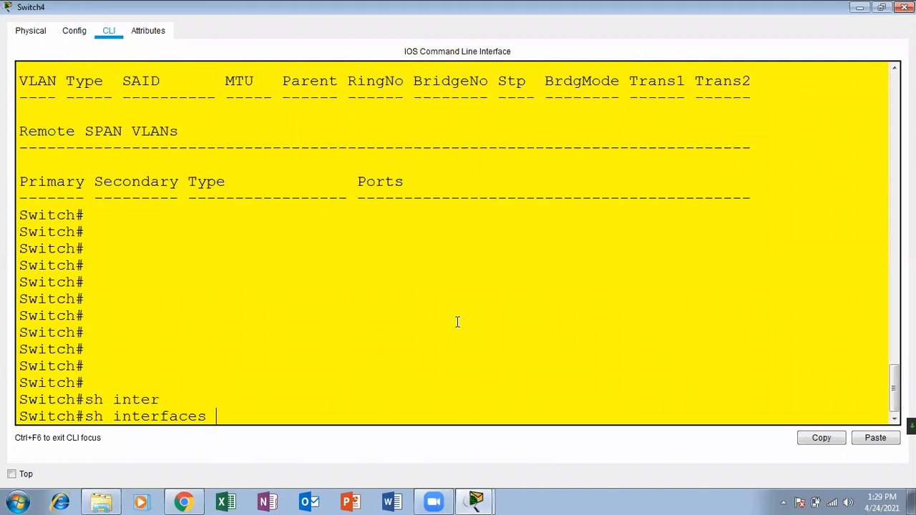
type("gi")
key("Tab")
type("0")
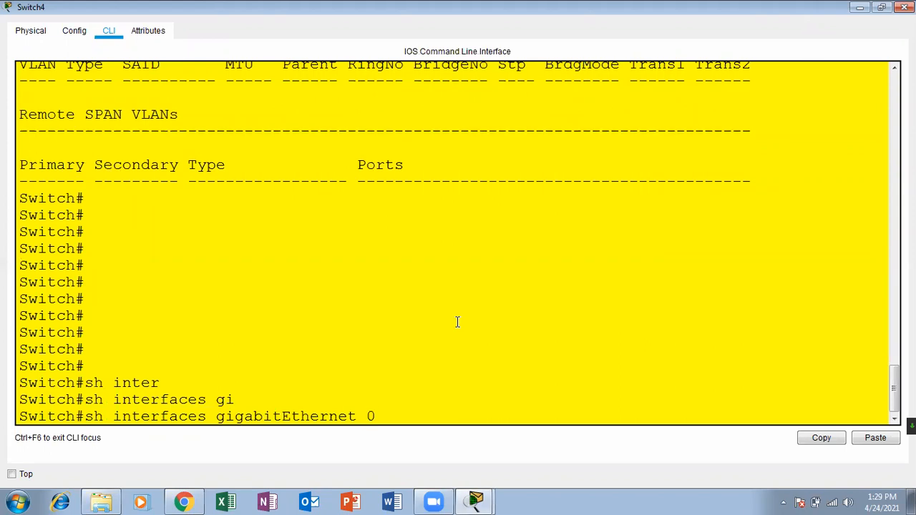
type("/0 sw")
key("Tab")
key("Return")
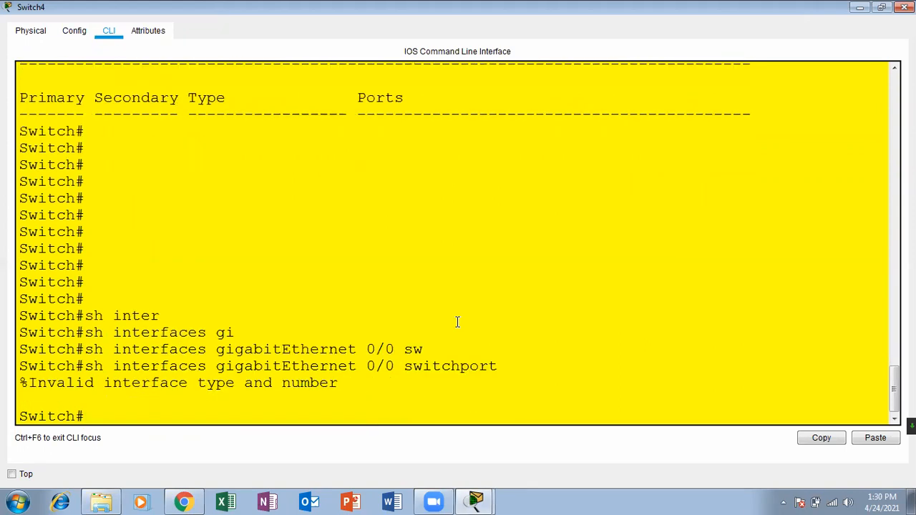
Correct the command to Gig0/1 and highlight its static access operational mode.
key("Up")
key("BackSpace")
key("BackSpace")
key("BackSpace")
key("BackSpace")
key("BackSpace")
key("BackSpace")
key("BackSpace")
key("BackSpace")
key("BackSpace")
key("BackSpace")
key("BackSpace")
key("BackSpace")
key("BackSpace")
type("1 ")
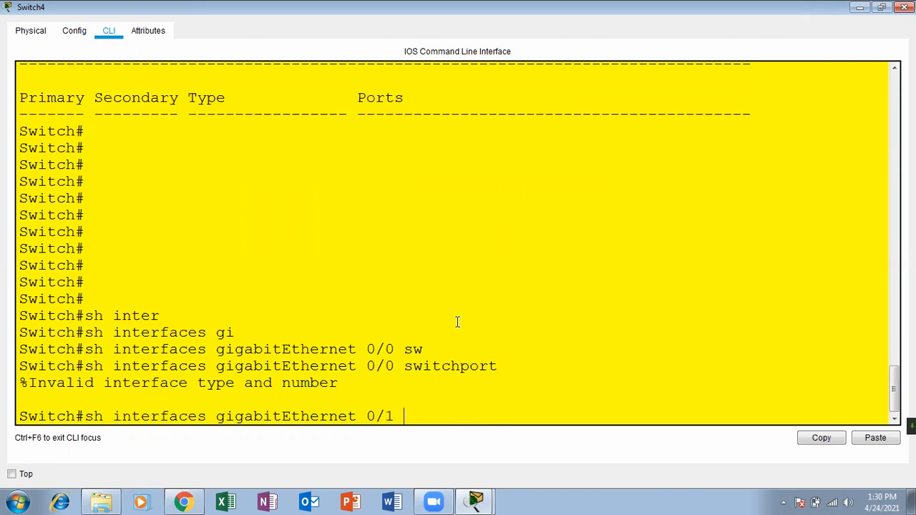
type("sw")
key("Tab")
key("Return")
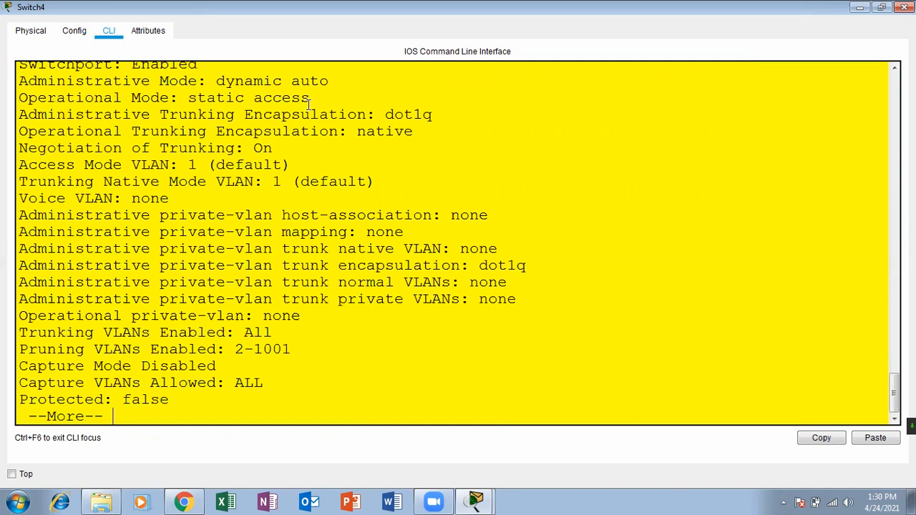
left_click_drag(312, 101, 254, 97)
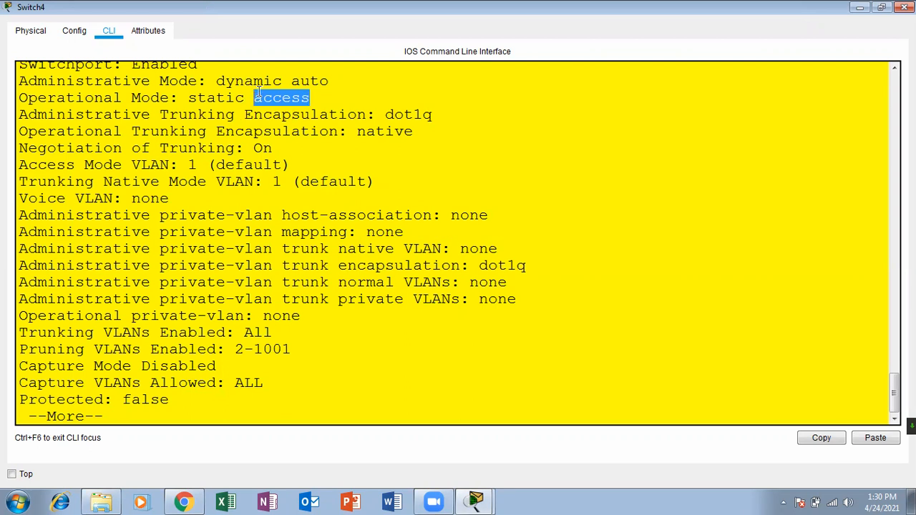
Close Switch4 and open Switch3's maximized console, paging past the earlier output.
left_click(904, 6)
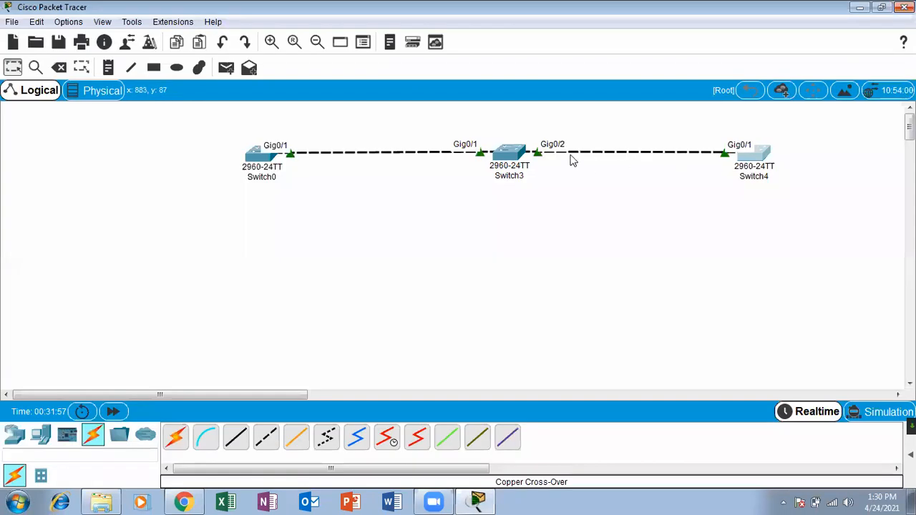
left_click(526, 159)
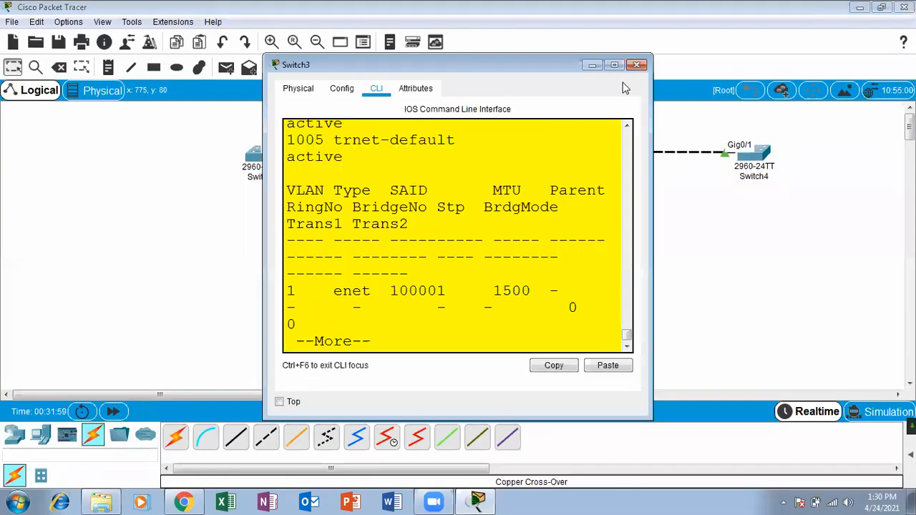
left_click(615, 66)
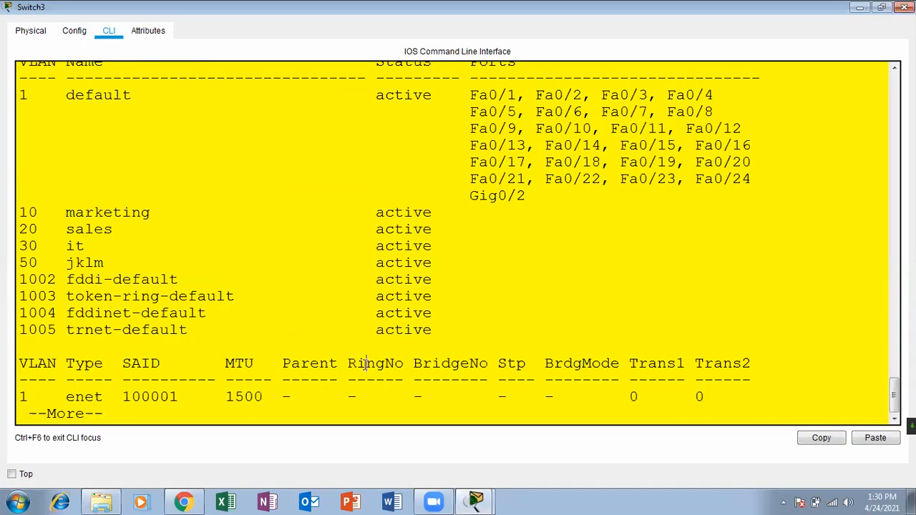
key("Return")
key("Return")
key("Return")
key("Return")
key("Return")
key("Return")
key("Return")
key("Return")
key("Return")
key("Return")
key("Return")
key("Return")
key("Return")
key("Return")
key("Return")
key("Return")
key("Return")
key("Return")
key("Return")
key("Return")
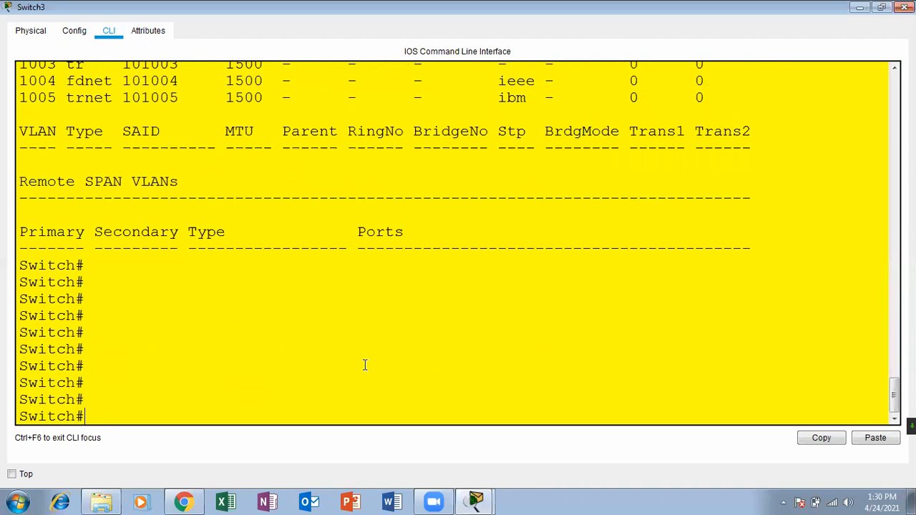
key("Up")
key("Up")
key("Down")
key("Down")
Run 'show interfaces gigabitEthernet 0/2 switchport' on Switch3, highlight static access mode, and close it.
type("sh inter")
key("Tab")
type("gi")
key("Tab")
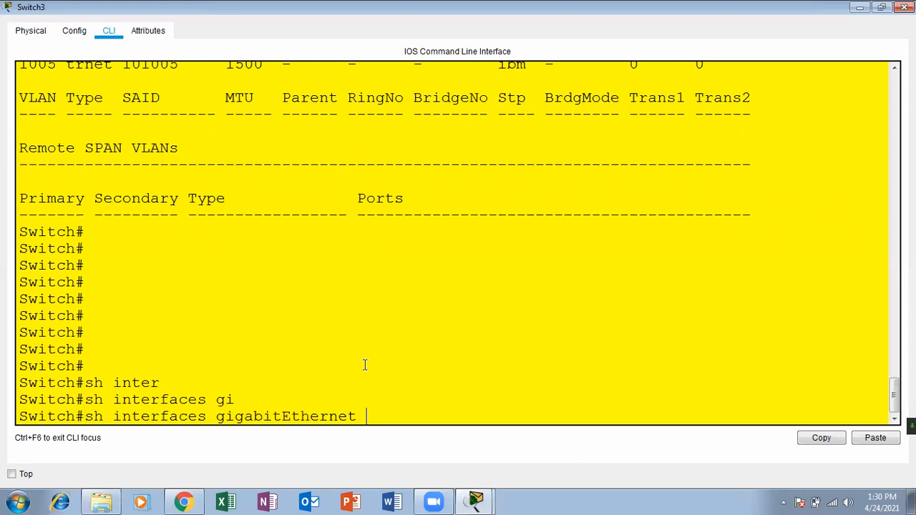
type("0/2 sw")
key("Tab")
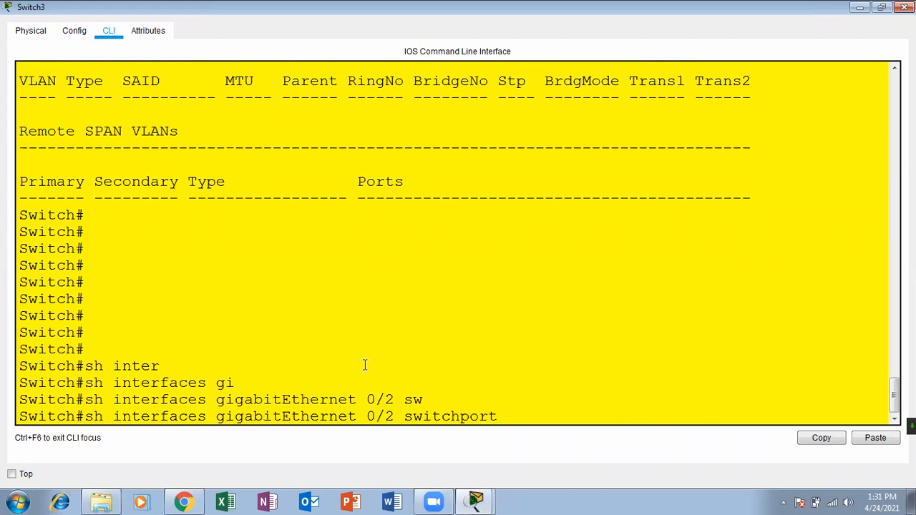
key("Return")
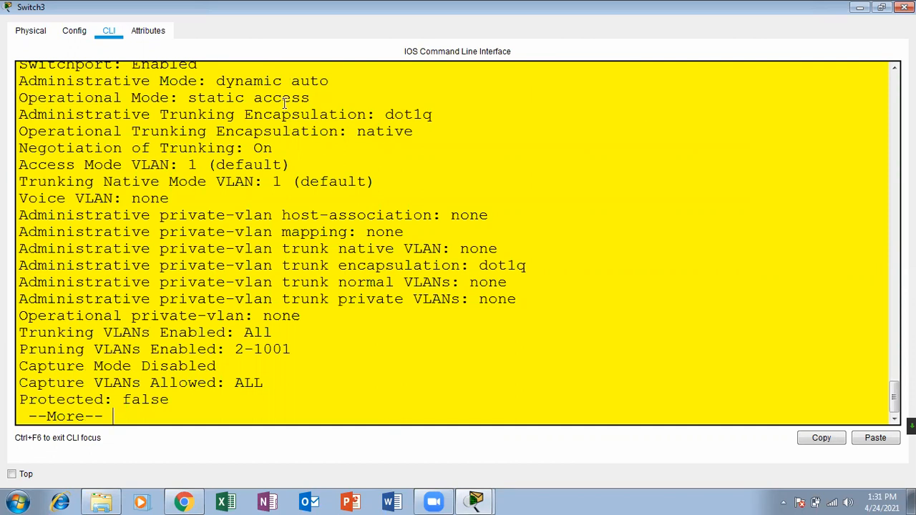
left_click_drag(309, 99, 256, 98)
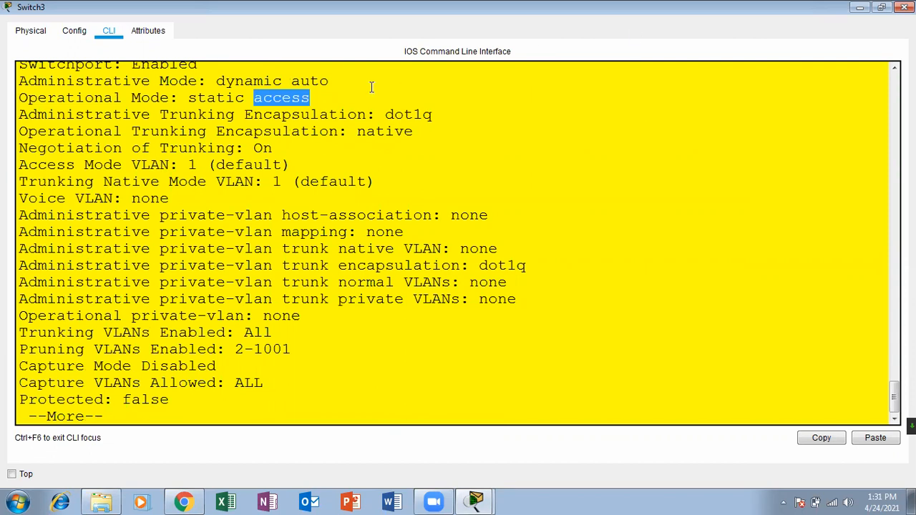
left_click(905, 7)
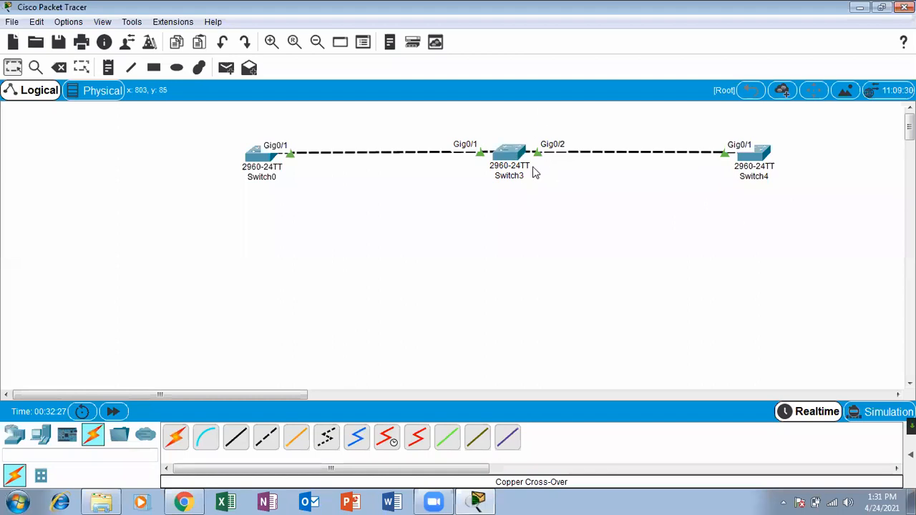
Reopen Switch4's console, highlight its static access operational mode, and close it.
left_click(754, 152)
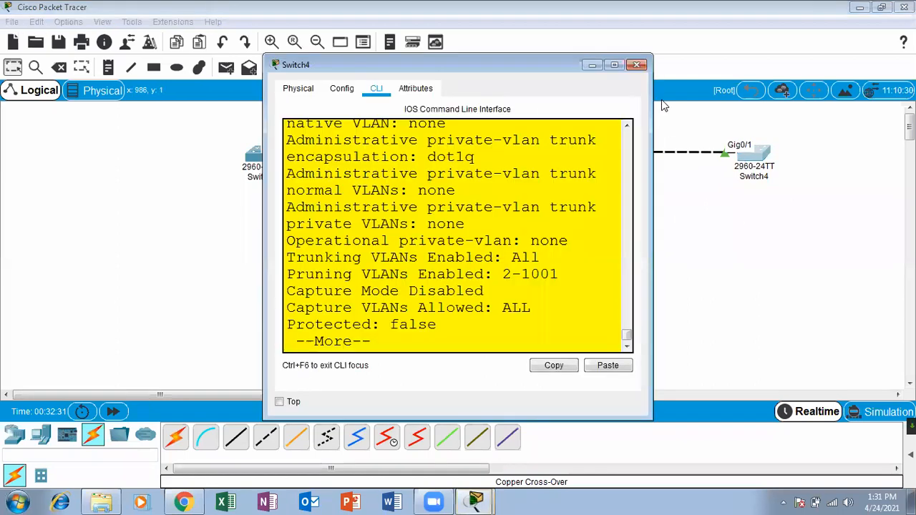
left_click(614, 65)
left_click_drag(310, 95, 260, 95)
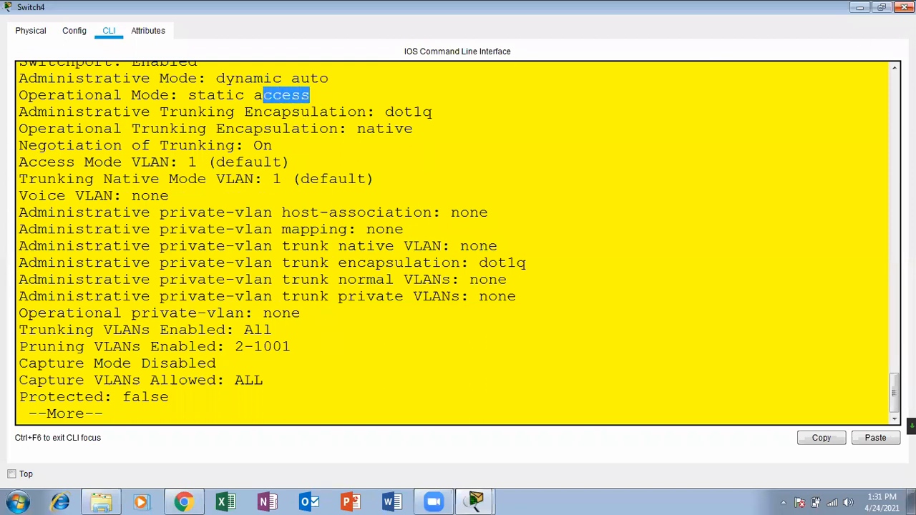
left_click(905, 7)
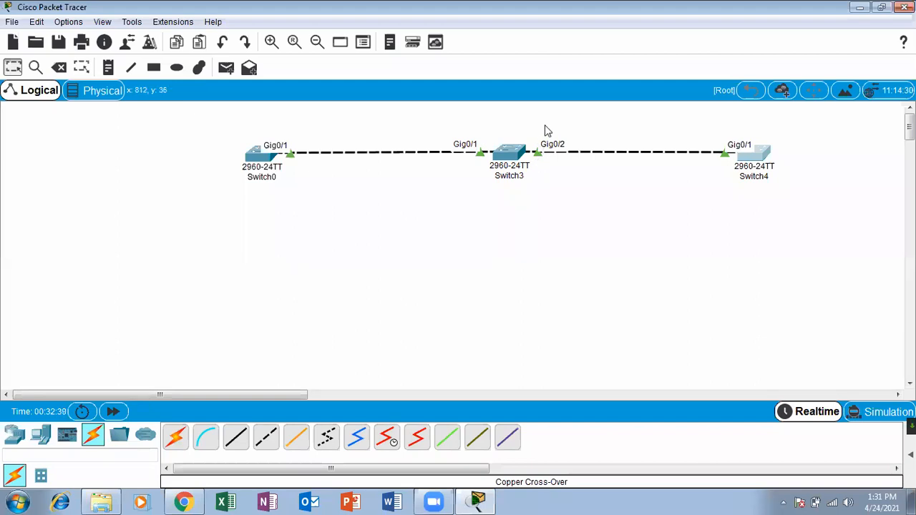
Open Switch3's CLI full screen and enter global configuration mode.
left_click(513, 159)
left_click(606, 66)
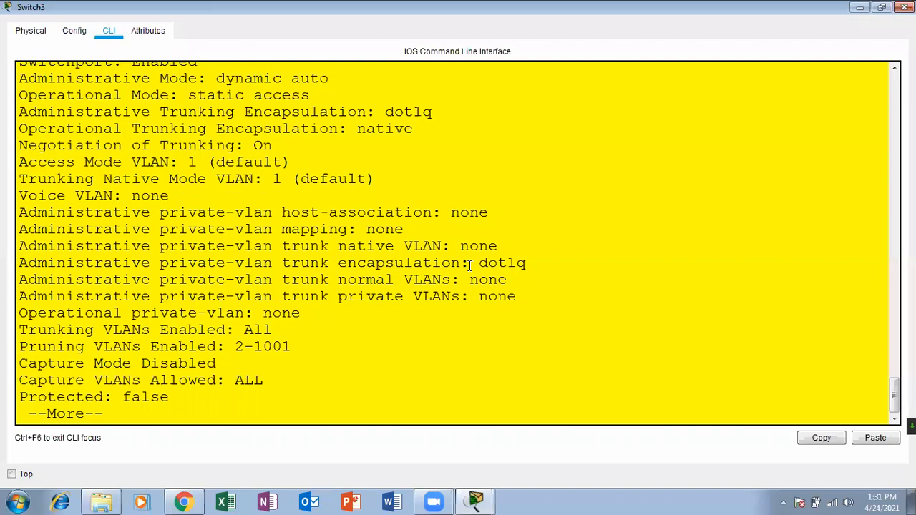
key("Return")
key("Return")
key("Return")
key("Return")
key("Return")
key("Return")
key("Return")
key("Return")
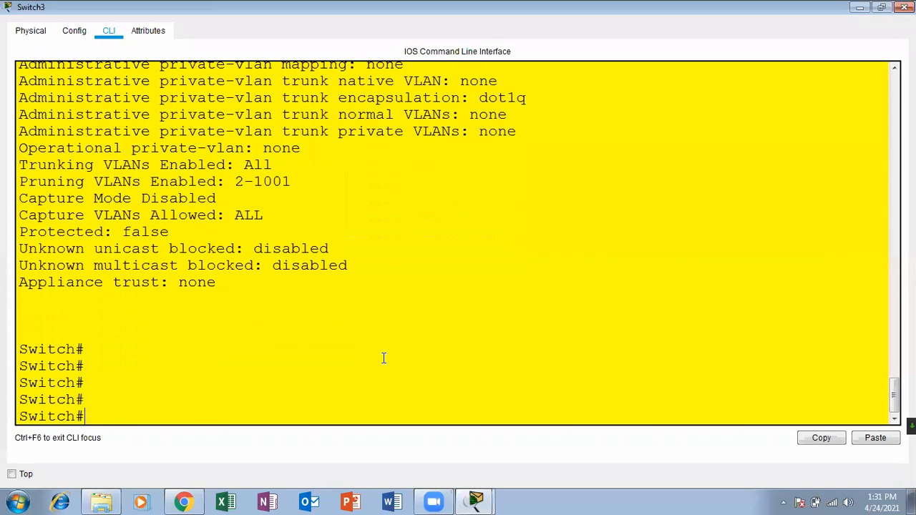
key("Return")
key("Return")
key("Return")
key("Return")
key("Return")
key("Up")
key("Up")
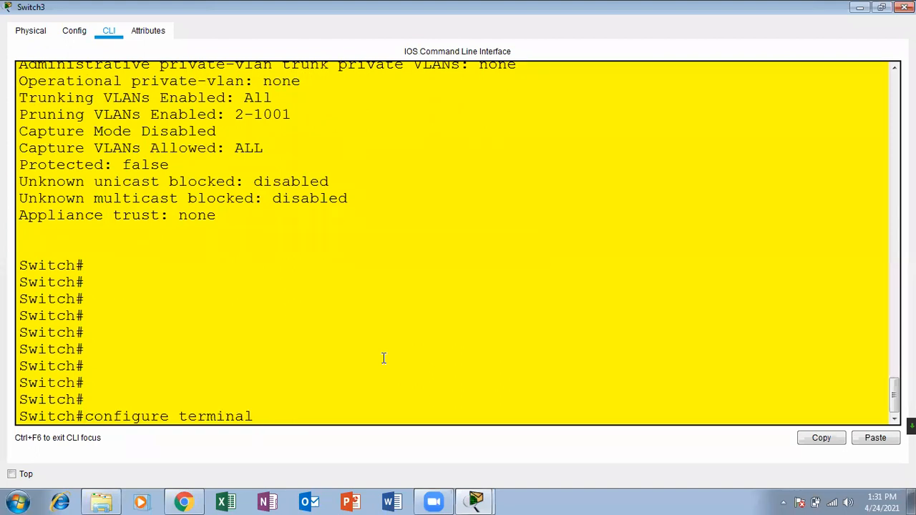
key("Return")
key("Return")
Set interface GigabitEthernet0/2 to switchport mode trunk, then close Switch3's window.
type("inter")
key("Tab")
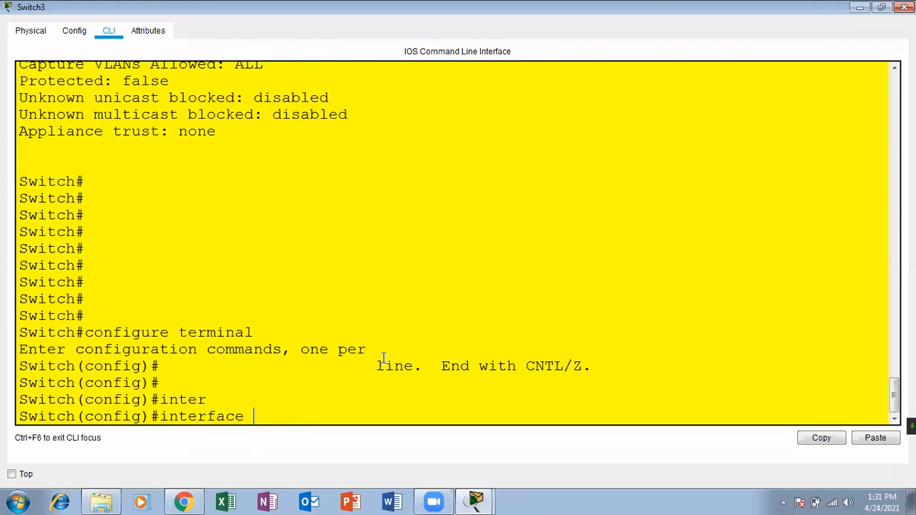
type("go")
key("BackSpace")
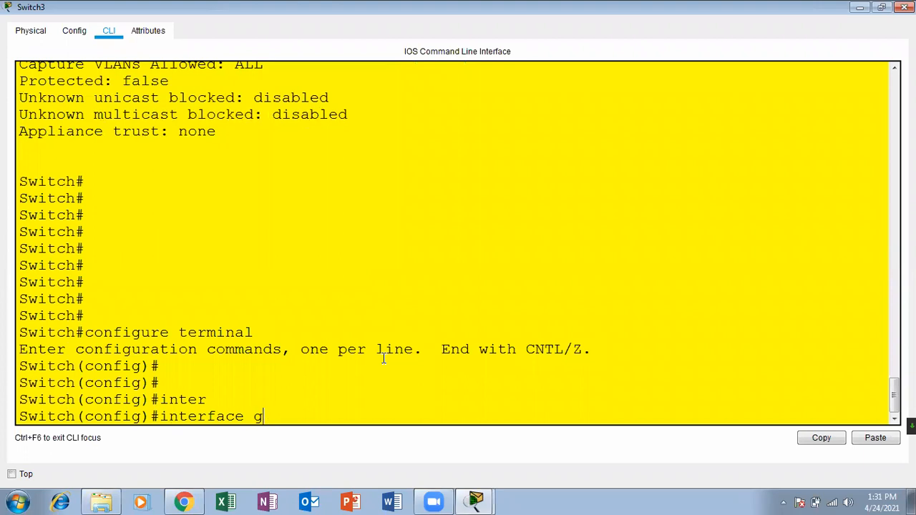
type("igabitEthernet")
key("Tab")
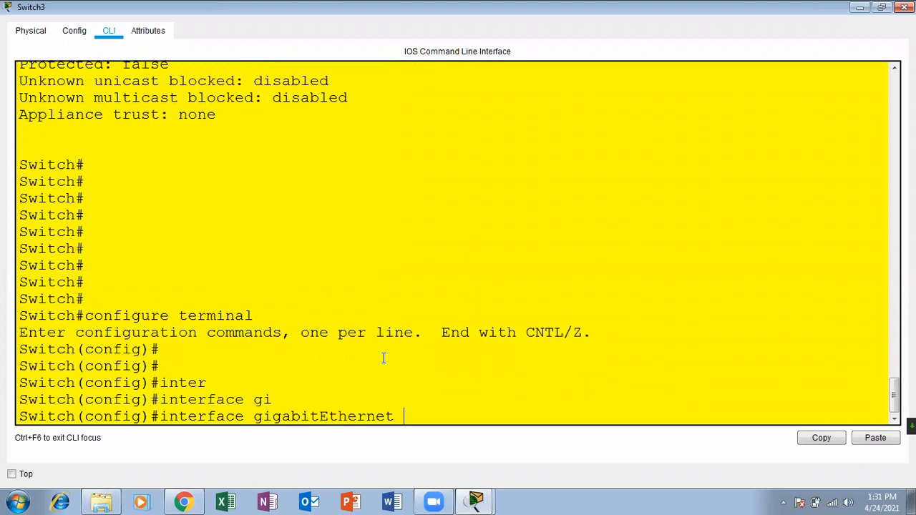
type("0/2")
key("Return")
key("Return")
key("Return")
type("sw")
key("Tab")
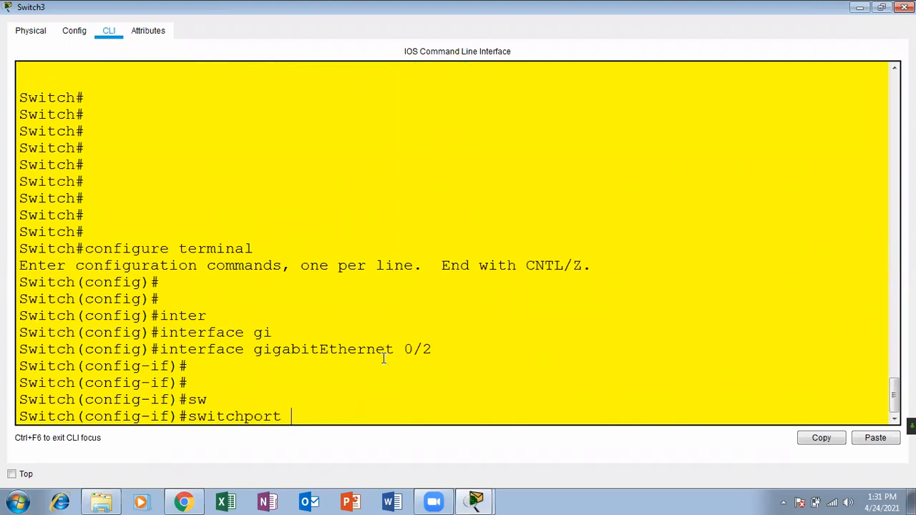
type("mode")
key("Tab")
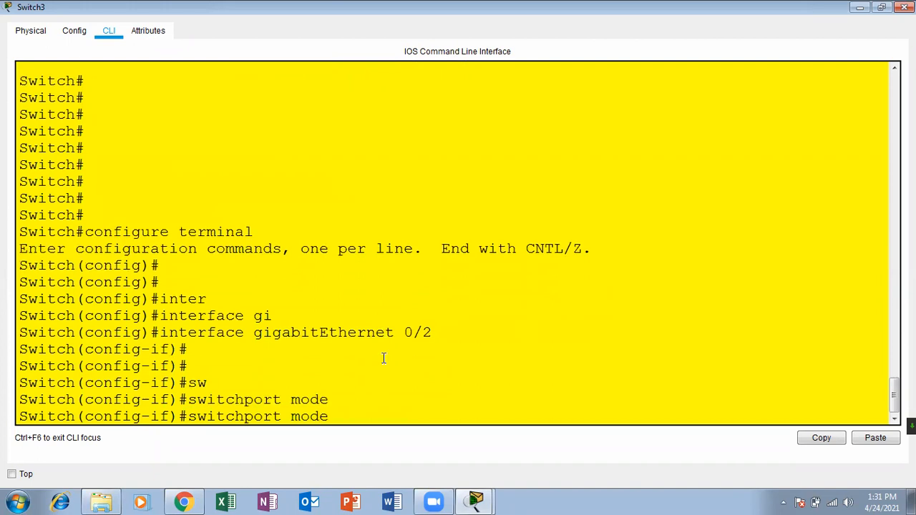
type("tr")
key("Tab")
key("Return")
key("Return")
key("Return")
key("Return")
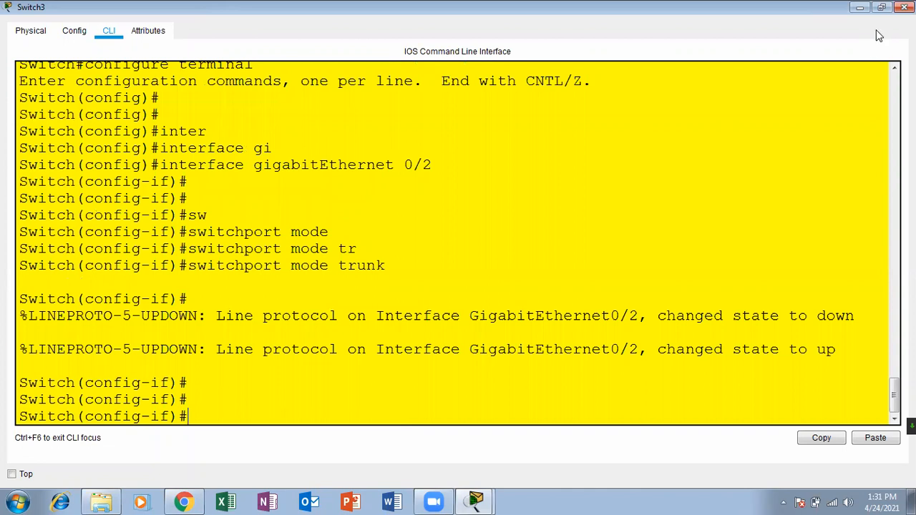
left_click(904, 7)
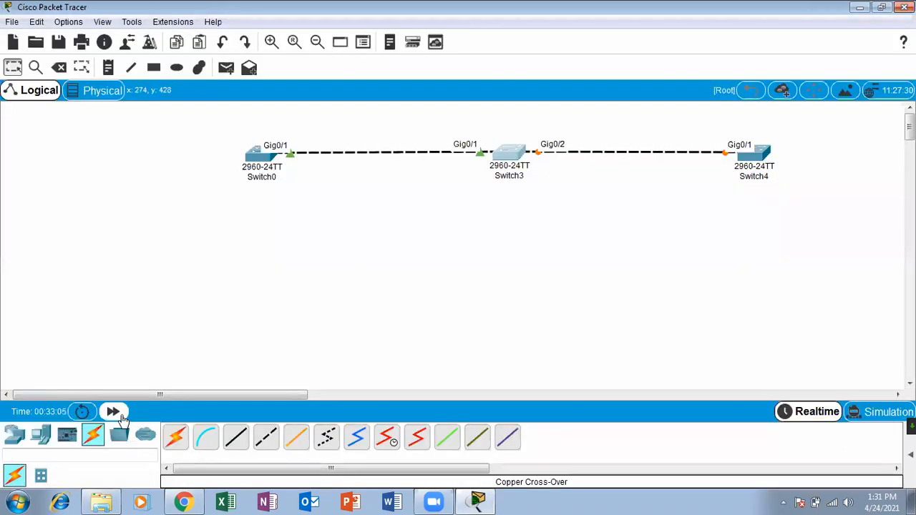
Fast-forward simulation time twice and open Switch4's CLI, where Gig0/1 still shows access mode.
left_click(114, 411)
left_click(114, 412)
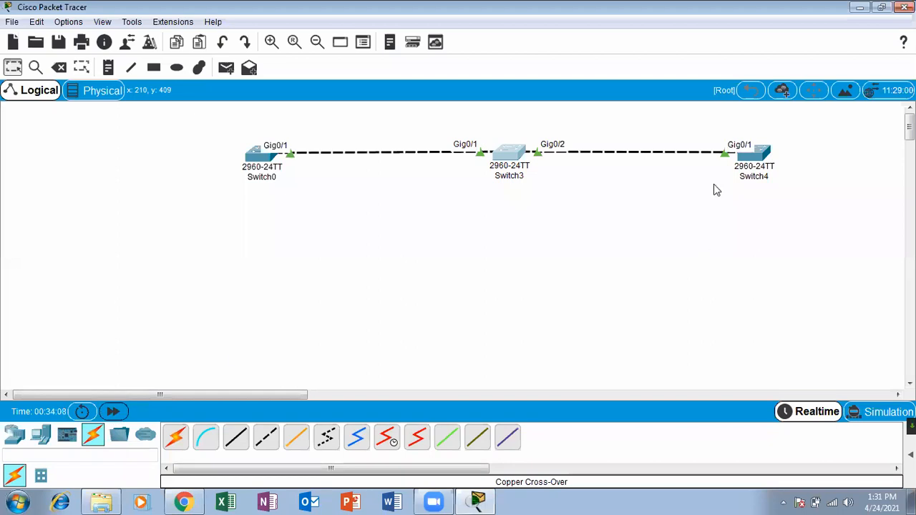
left_click(746, 166)
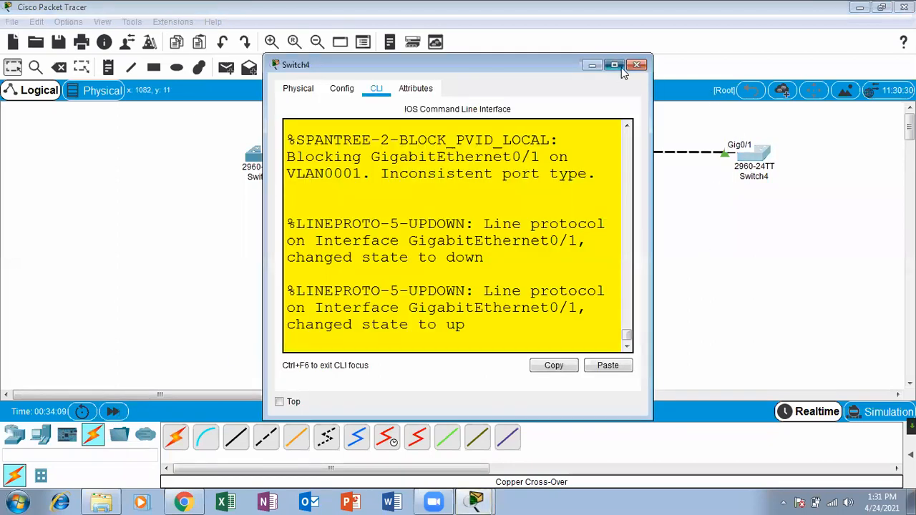
left_click(614, 65)
scroll(458, 243, "up", 5)
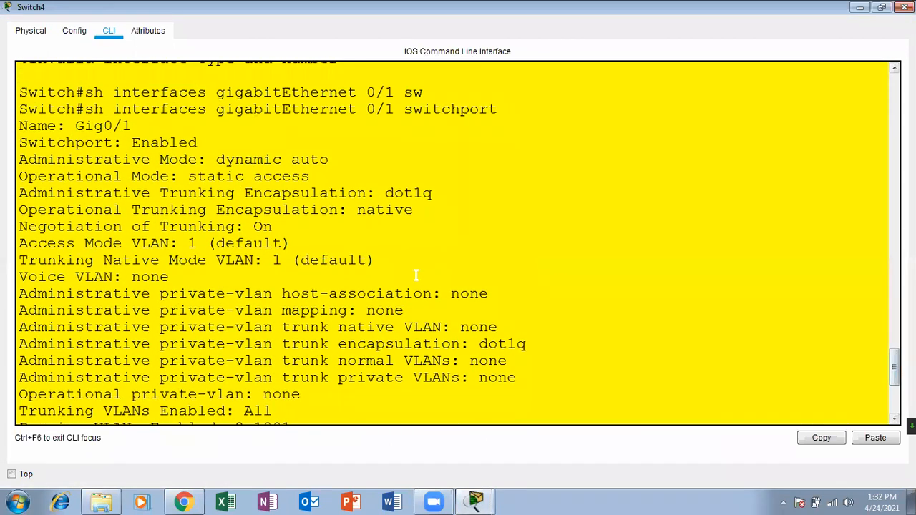
left_click_drag(315, 182, 255, 179)
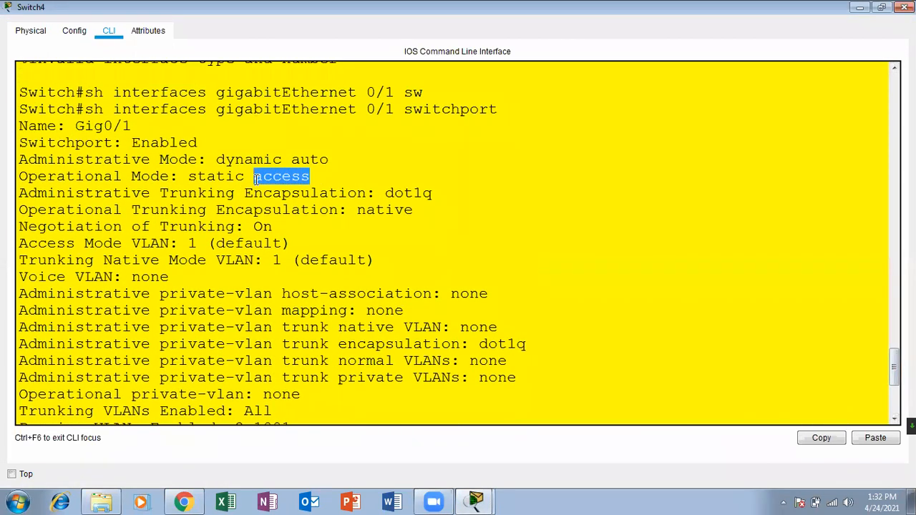
left_click(480, 274)
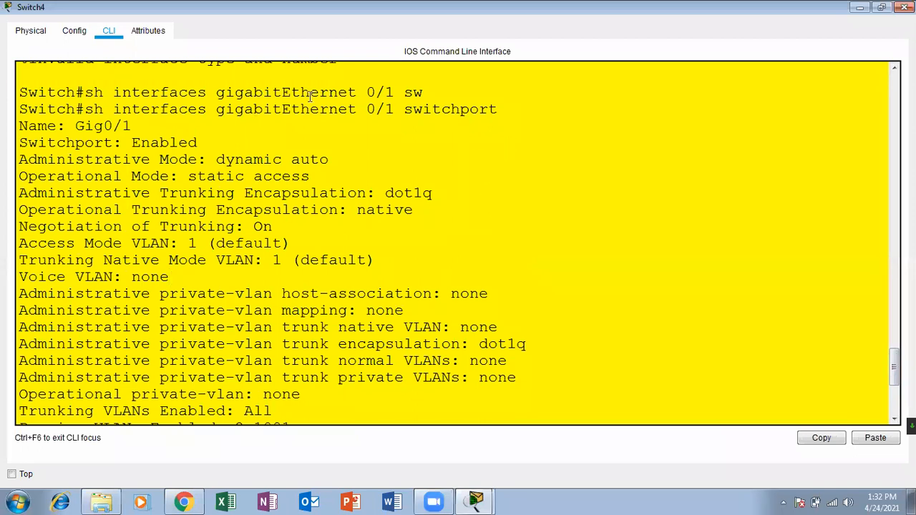
Rerun show interfaces gigabitEthernet 0/1 switchport on Switch4.
left_click_drag(76, 126, 140, 126)
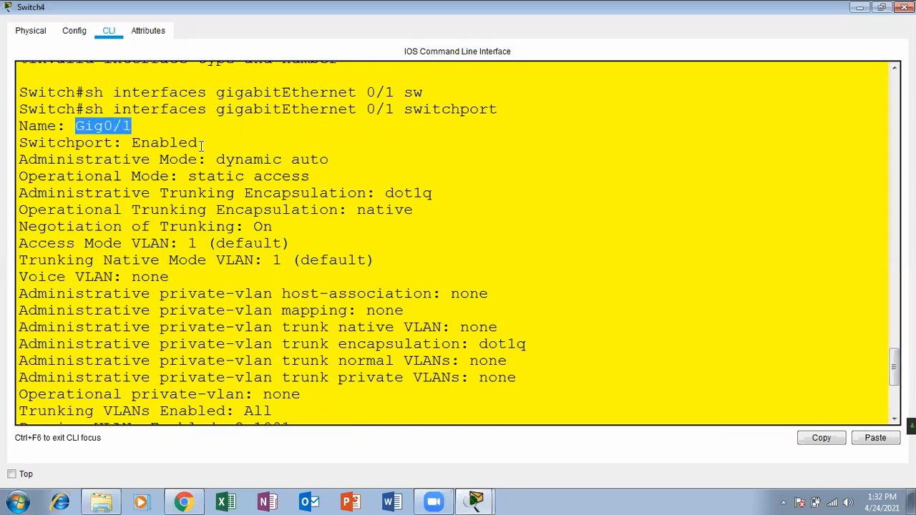
left_click_drag(254, 176, 309, 176)
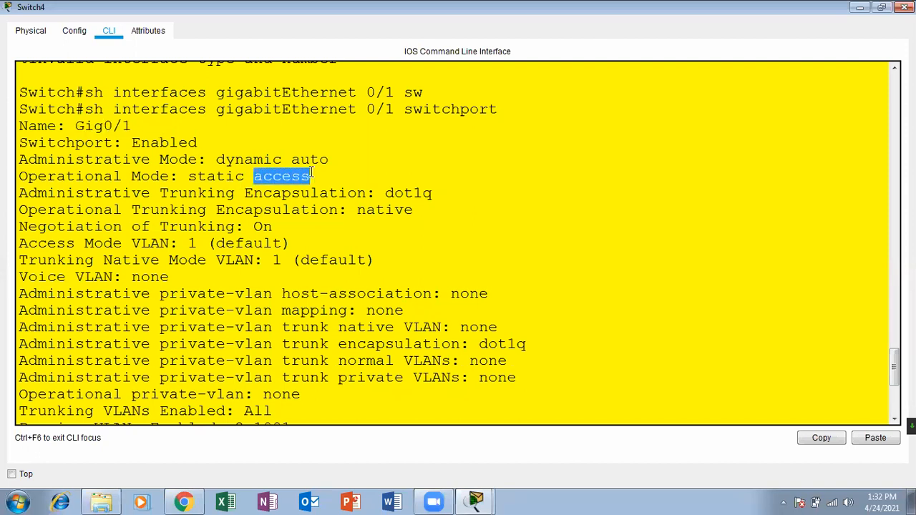
key("Return")
key("Return")
key("Return")
key("Return")
key("Return")
key("Return")
key("Return")
key("Return")
key("Return")
key("Return")
key("Return")
key("Return")
key("Return")
key("Return")
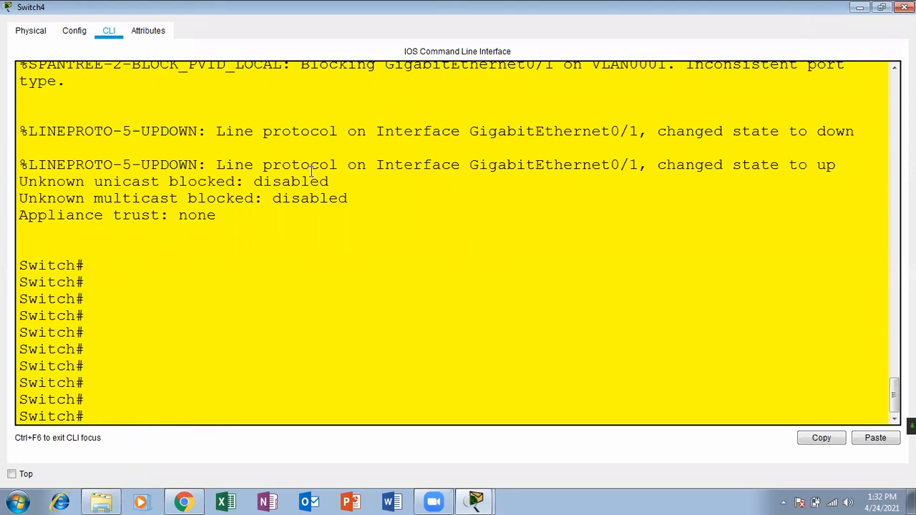
key("Up")
key("Up")
key("Down")
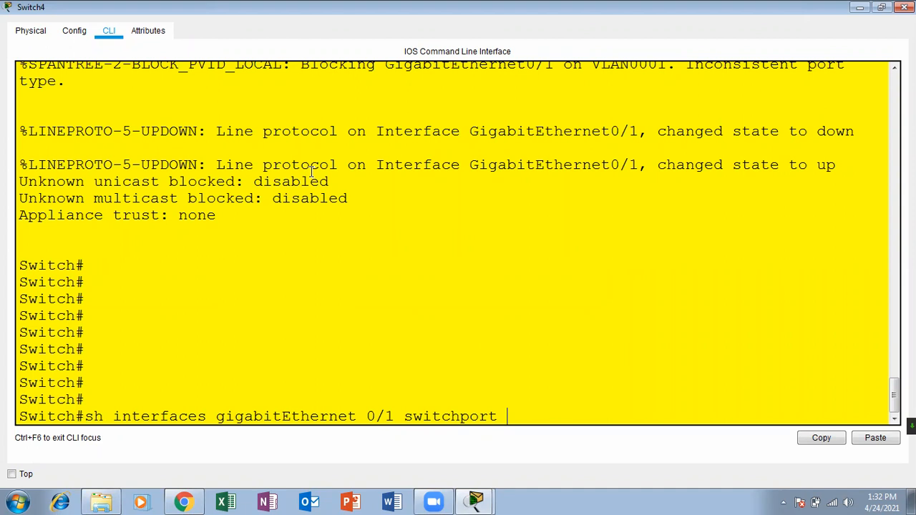
key("Return")
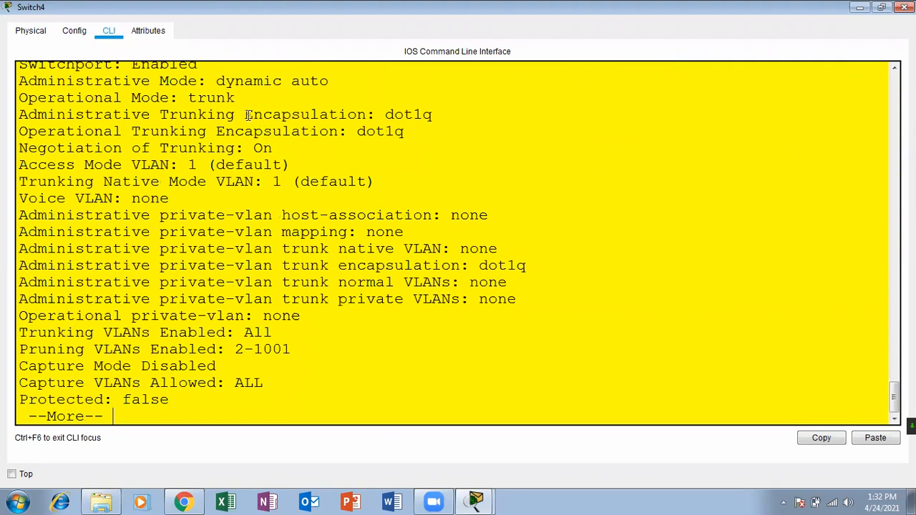
Confirm Gig0/1's operational mode is now trunk and close Switch4's window.
left_click_drag(235, 97, 182, 94)
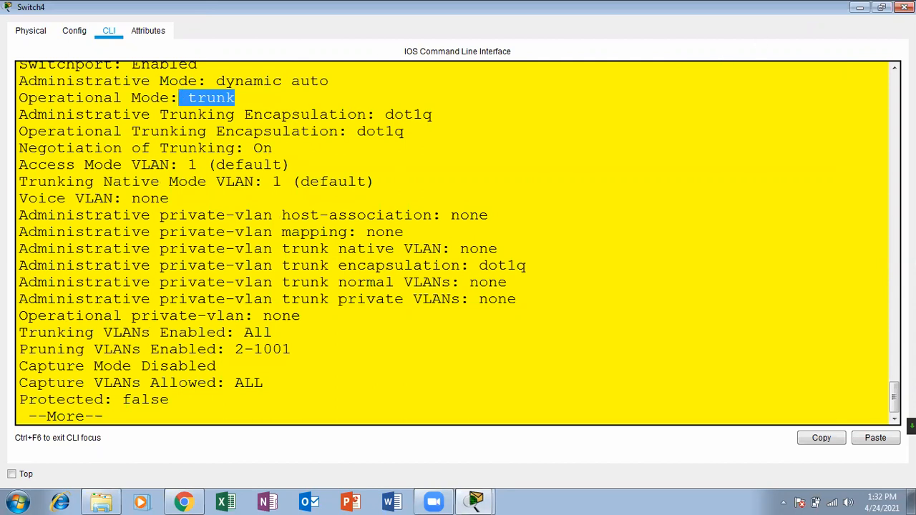
left_click(894, 68)
left_click(895, 68)
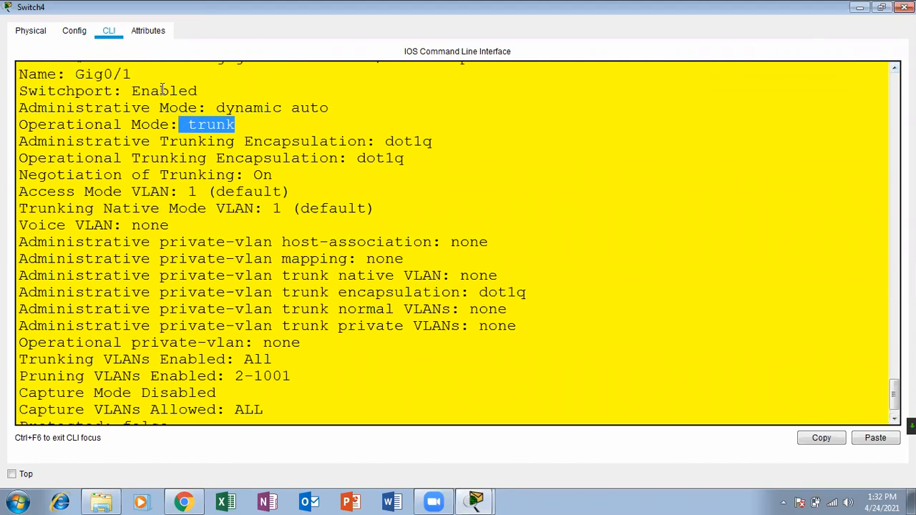
left_click_drag(76, 74, 158, 72)
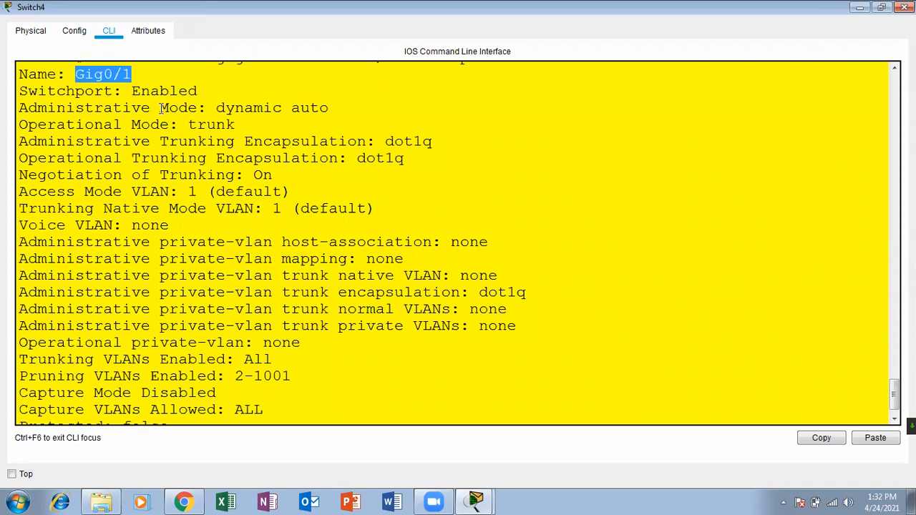
left_click_drag(188, 124, 237, 126)
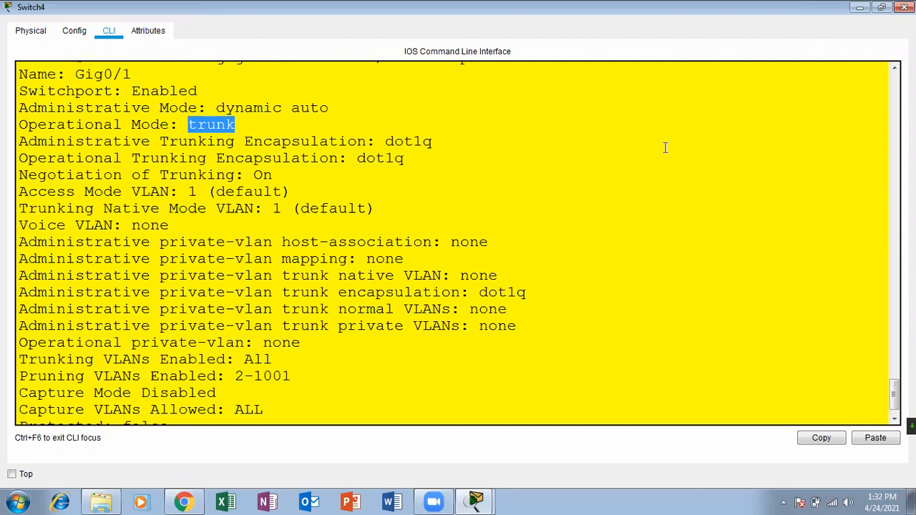
left_click(905, 7)
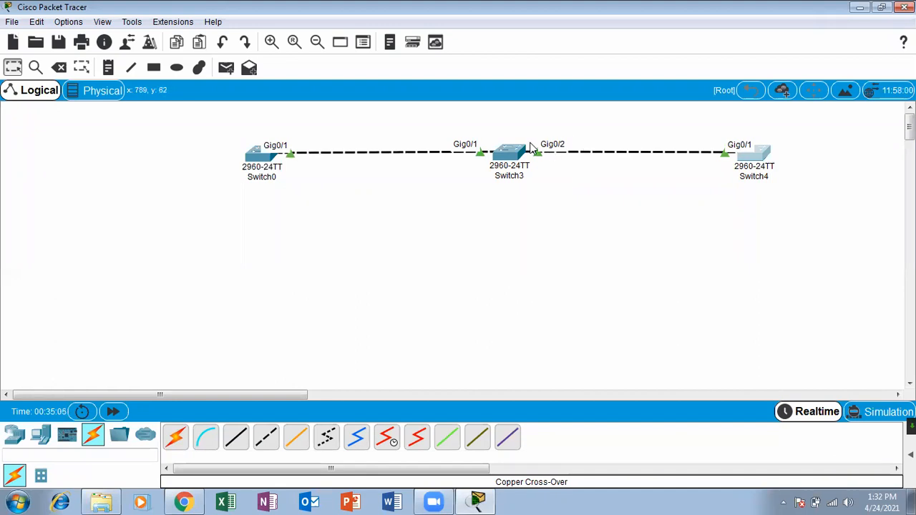
Reopen Switch4's CLI to recheck the earlier show-interface output, then close the console.
mouse_move(531, 147)
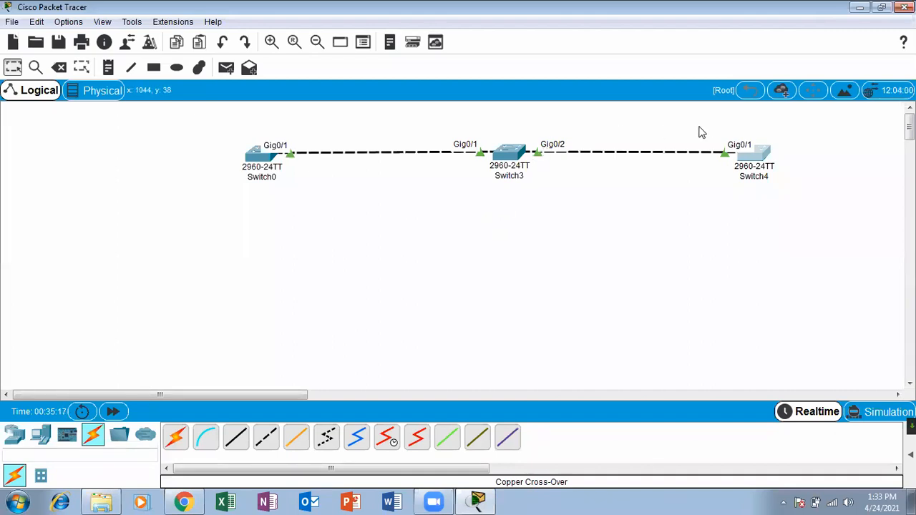
left_click(753, 157)
left_click(614, 66)
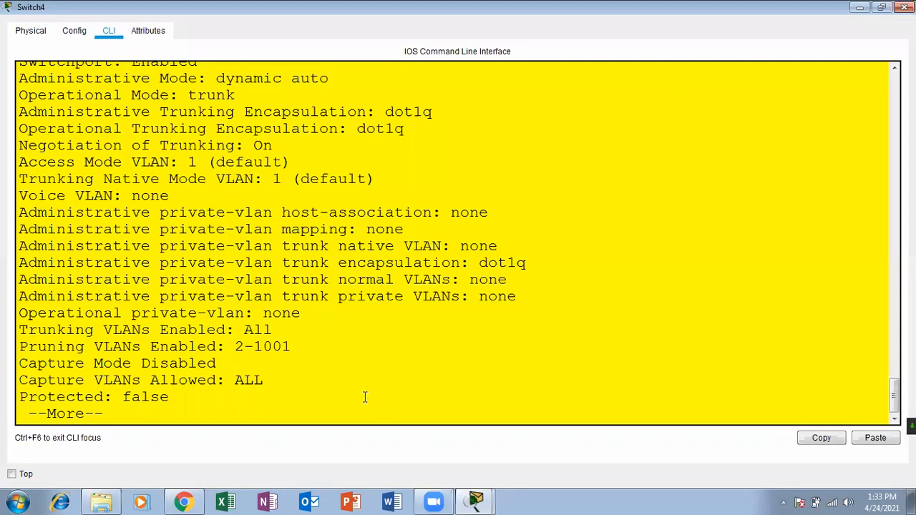
key("Return")
key("Return")
key("Return")
key("Return")
key("Return")
key("Return")
key("Return")
key("Return")
key("Return")
key("Return")
key("Return")
key("Return")
key("Return")
key("Return")
key("Return")
key("Return")
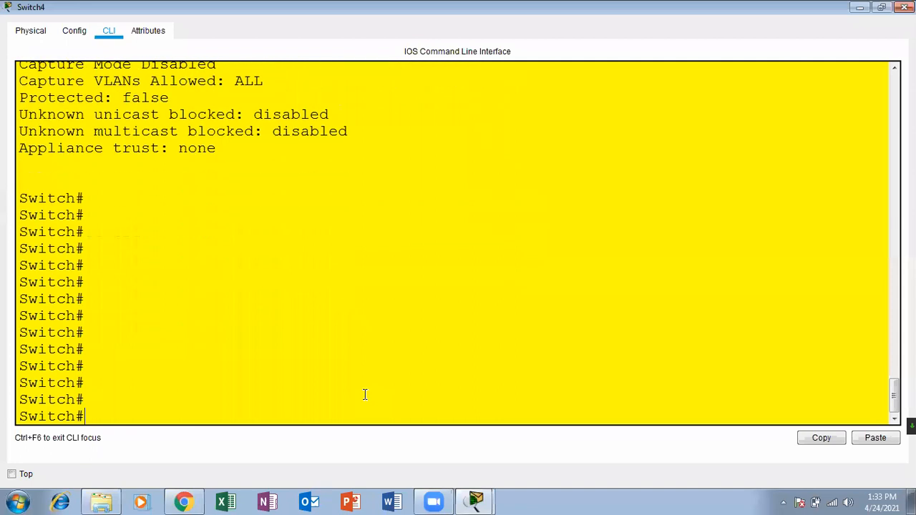
key("Up")
key("Up")
key("Up")
key("Down")
key("Up")
key("Return")
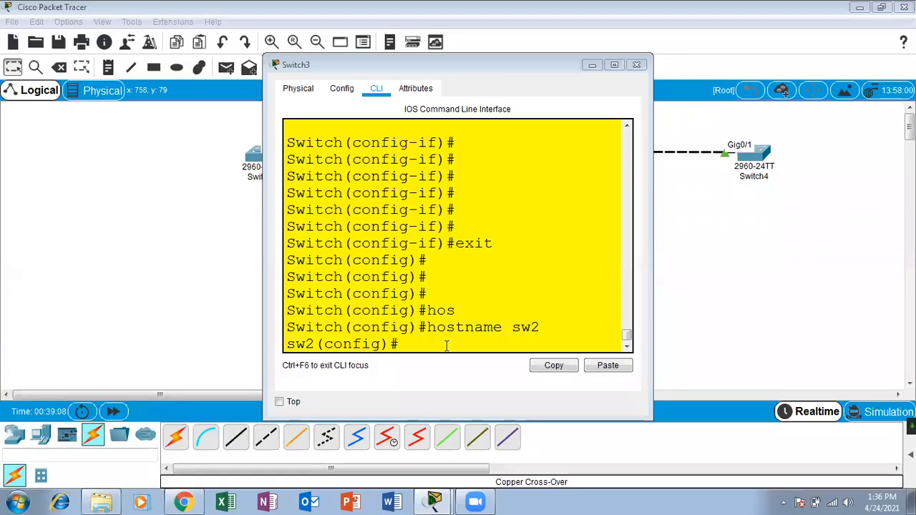
left_click(636, 64)
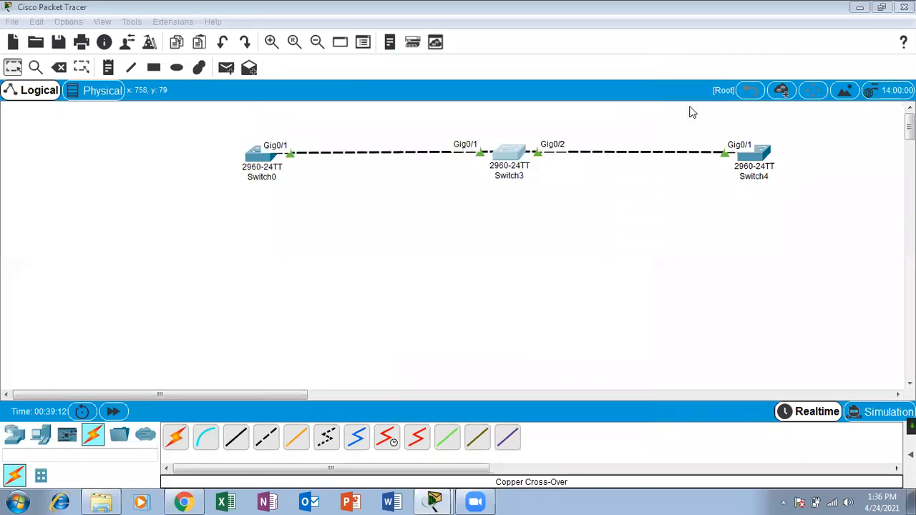
Open Switch4's console full screen and clear the recalled command from the prompt.
left_click(746, 160)
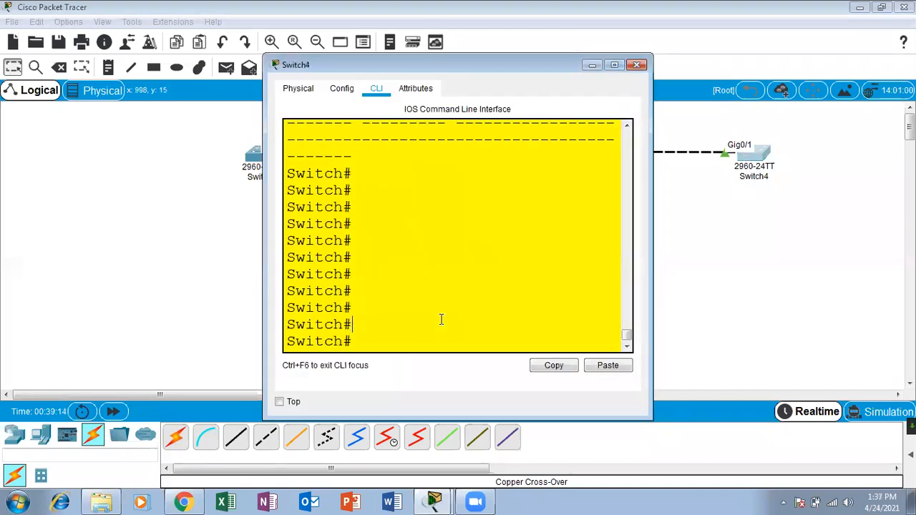
key("Return")
key("Return")
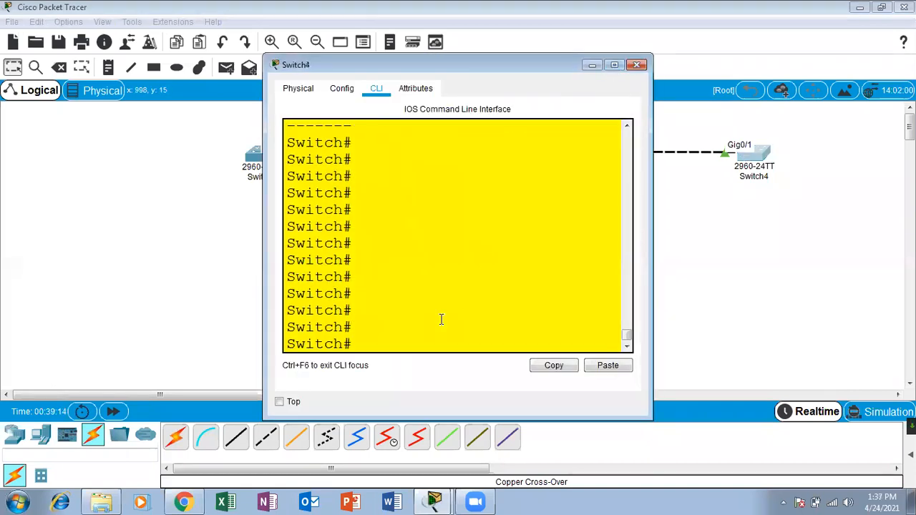
key("Up")
key("Up")
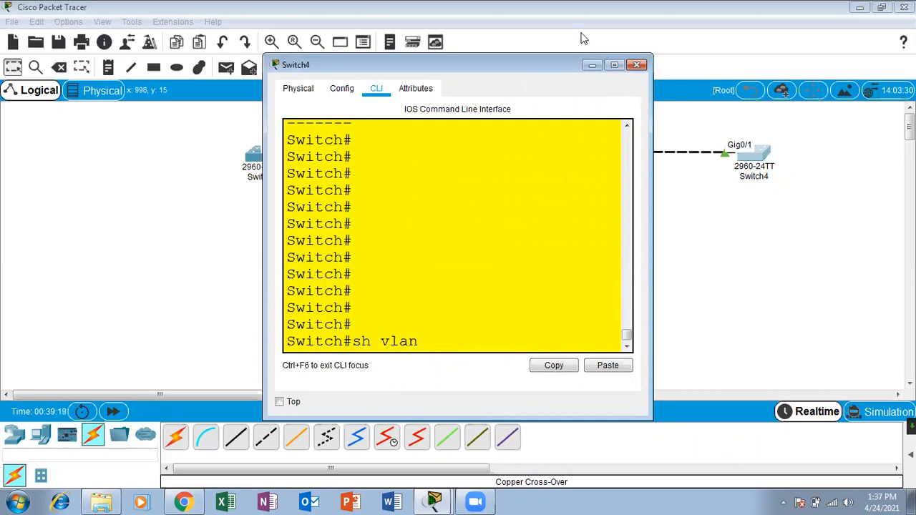
left_click(613, 65)
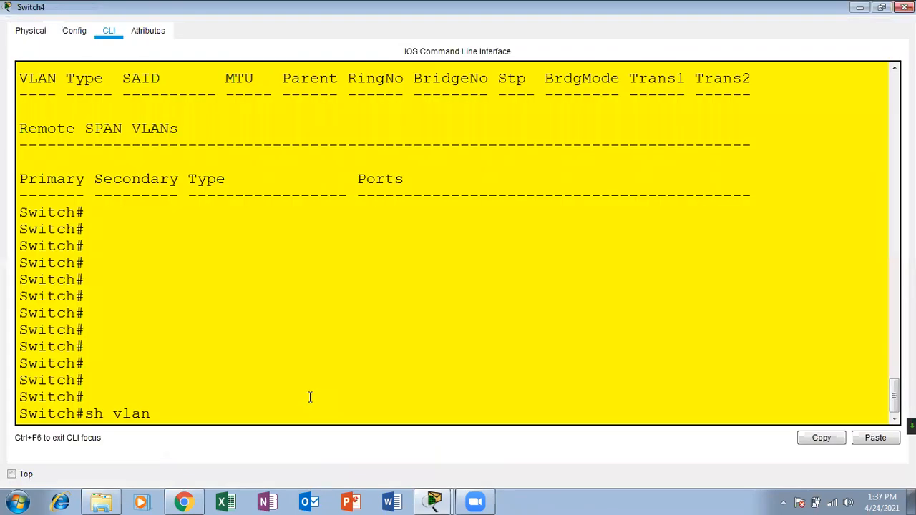
key("BackSpace")
key("BackSpace")
key("BackSpace")
key("BackSpace")
key("BackSpace")
key("BackSpace")
key("BackSpace")
key("Return")
key("Return")
Enter configure terminal, set the hostname to sw3, and close the console.
type("conf")
key("Tab")
type("ter")
key("Tab")
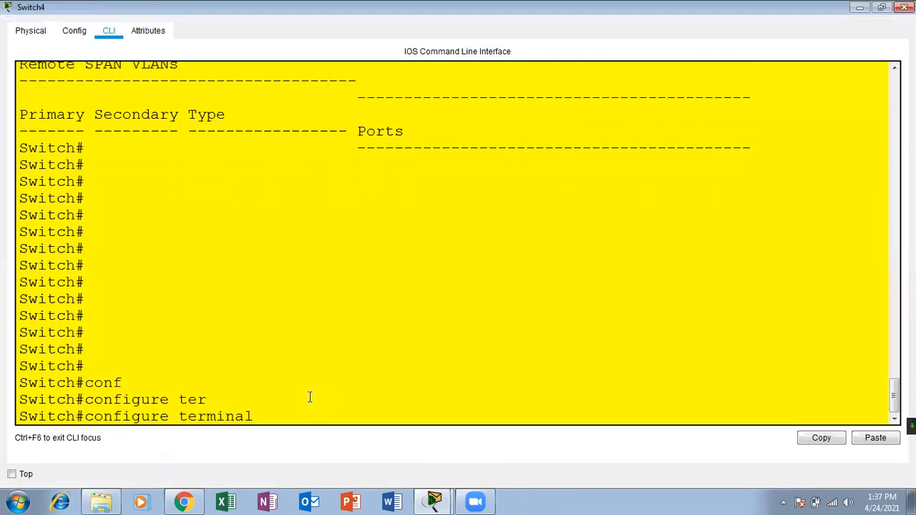
key("Return")
key("Return")
key("Return")
type("hos")
key("Tab")
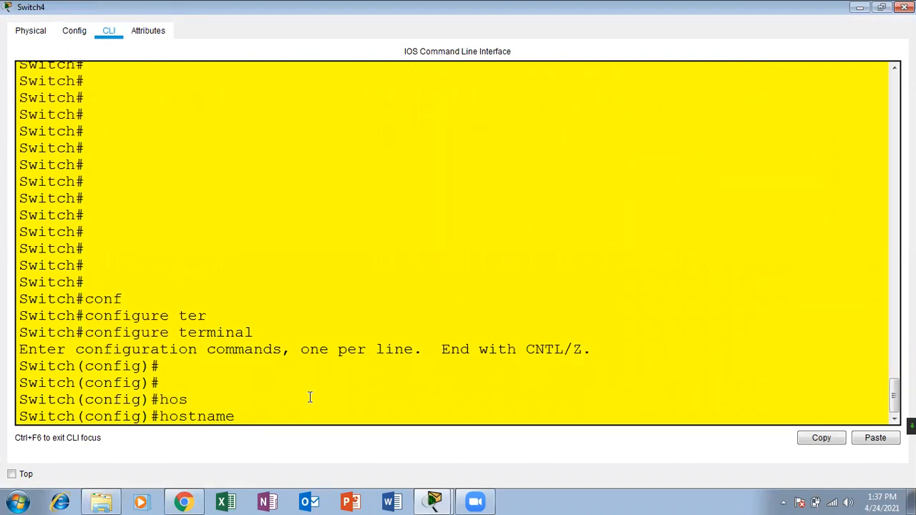
type("sw2")
key("BackSpace")
type("3")
key("Return")
key("Return")
key("Return")
key("Return")
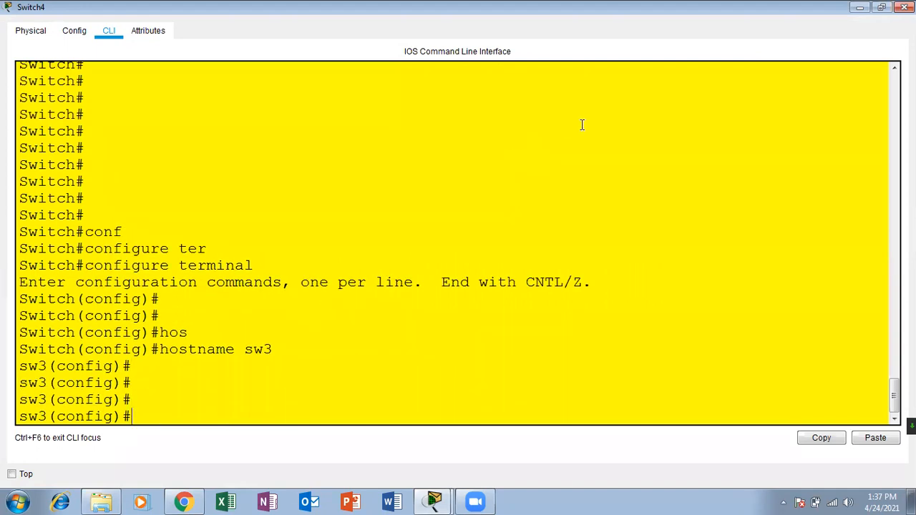
left_click(905, 8)
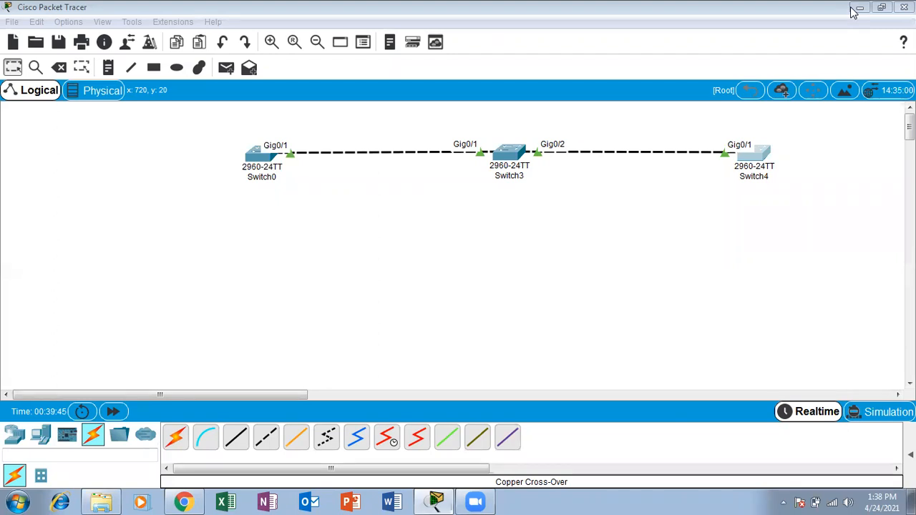
Reposition Switch3 and Switch4 so they sit level on the canvas, then open Switch4's device window.
left_click(597, 256)
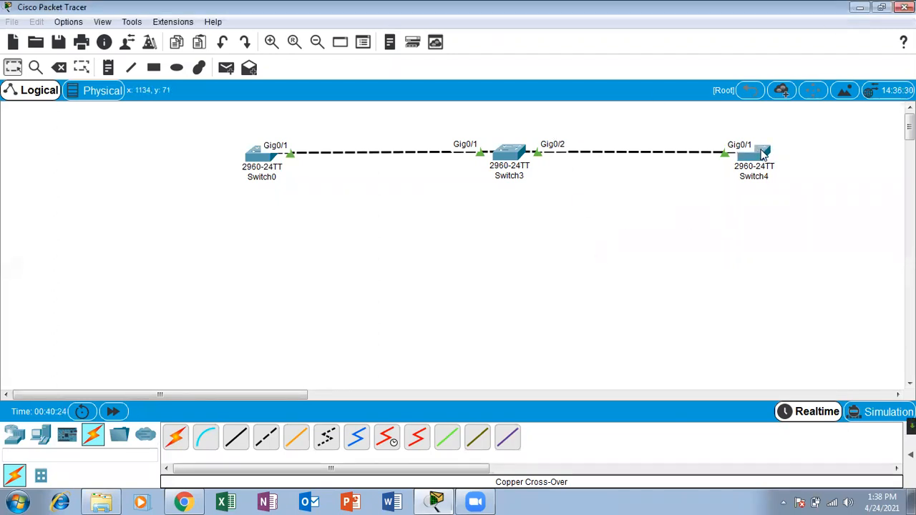
left_click_drag(764, 154, 762, 165)
left_click_drag(518, 156, 493, 154)
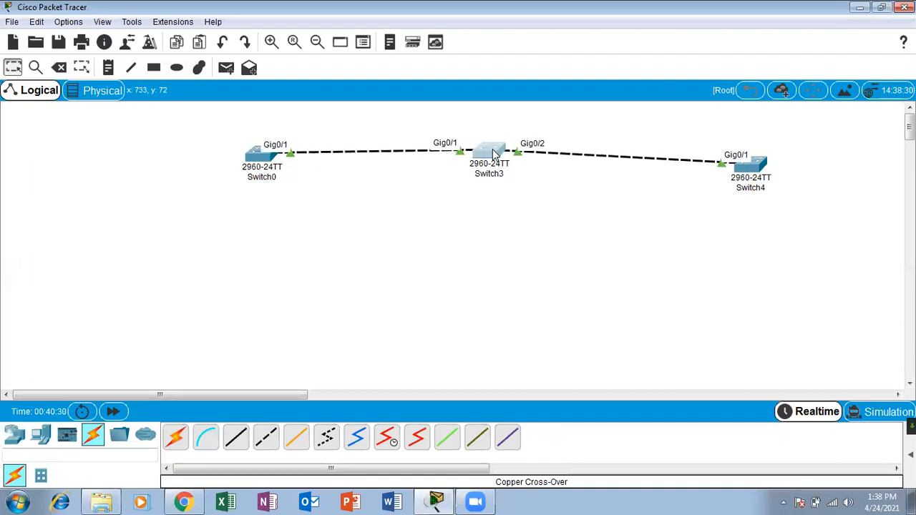
left_click_drag(752, 170, 754, 156)
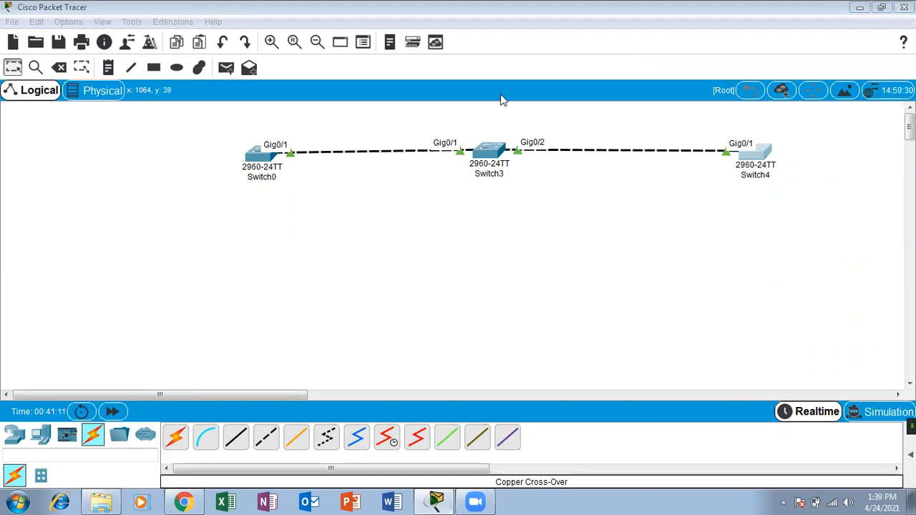
left_click(557, 255)
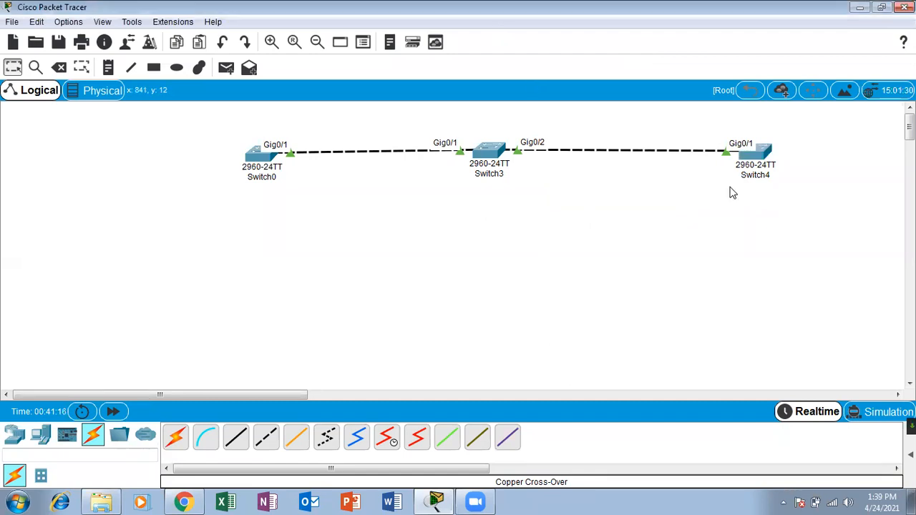
left_click(755, 152)
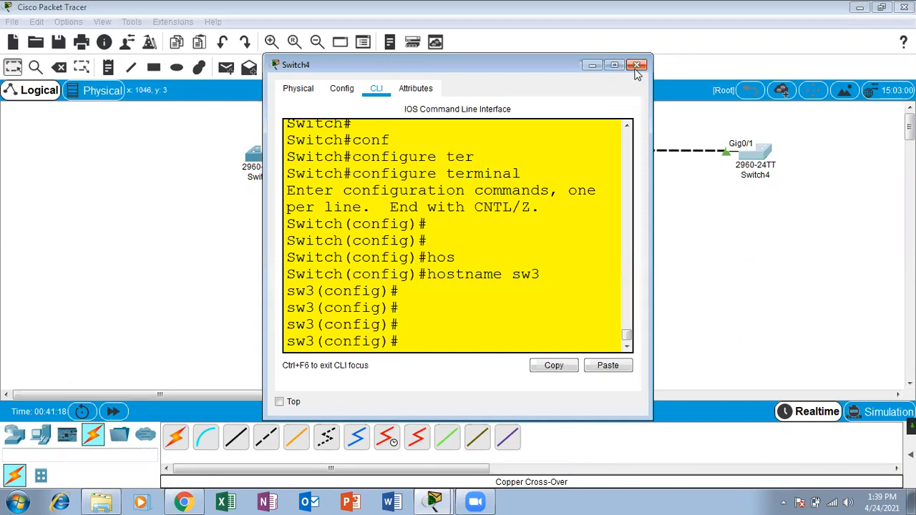
On Switch0 (sw1), exit config mode and run sh vlan to review VLANs 10, 20 and 30.
left_click(637, 65)
left_click(254, 158)
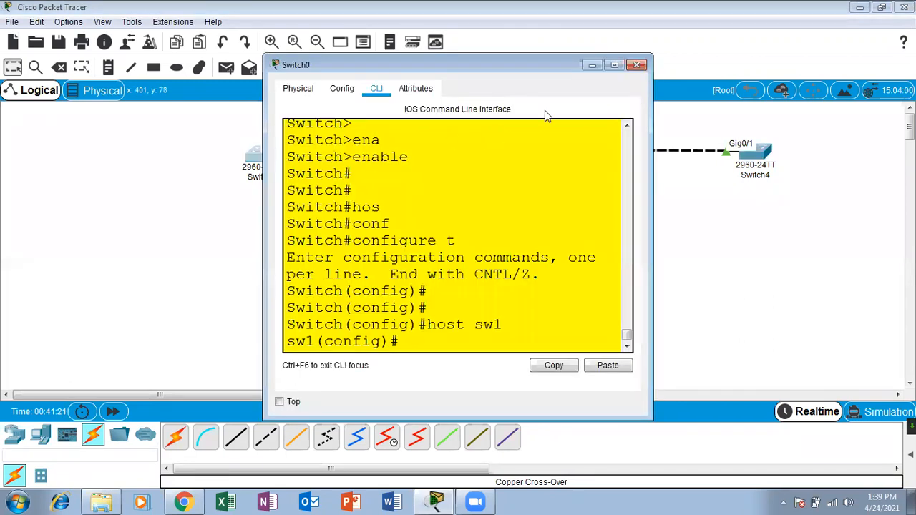
left_click(614, 65)
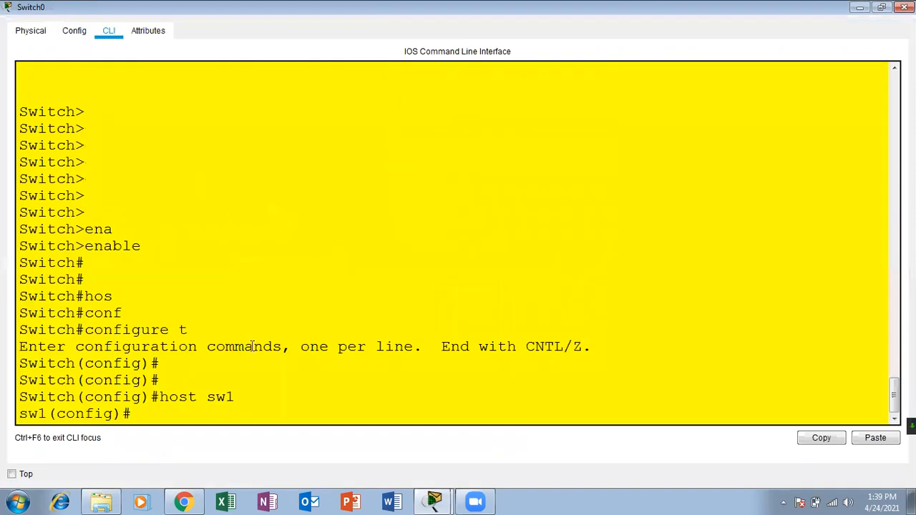
key("Return")
key("Return")
key("Return")
key("ctrl+z")
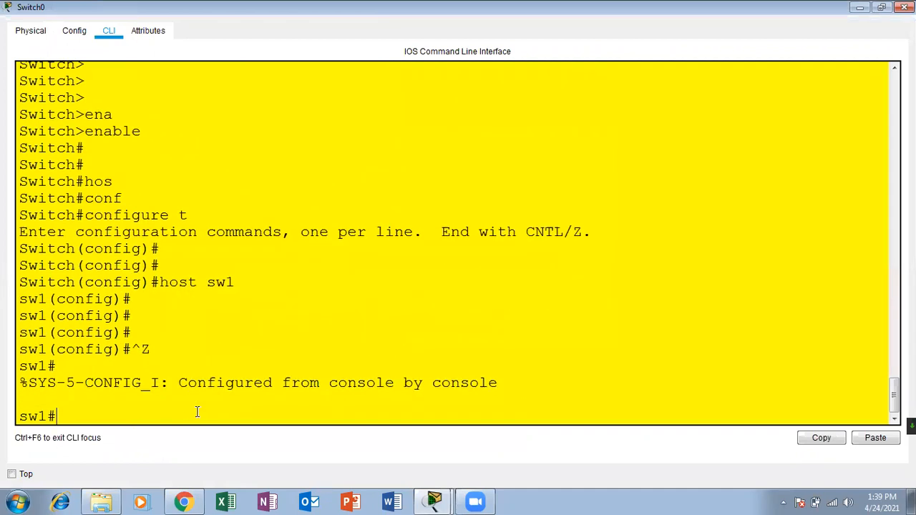
key("Return")
key("Return")
type("sh vla")
key("Tab")
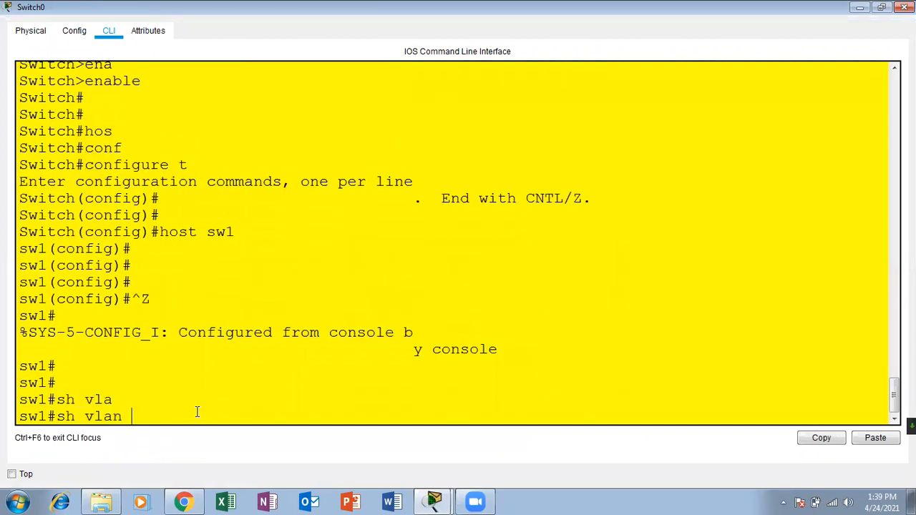
key("Return")
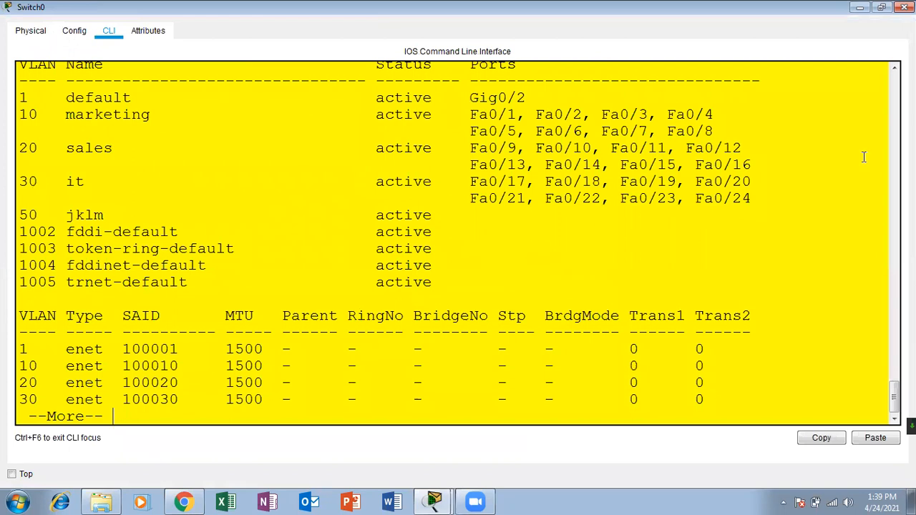
left_click_drag(751, 199, 24, 86)
left_click(251, 249)
key("Return")
key("Return")
key("Return")
key("Return")
key("Return")
key("Return")
key("Return")
key("Return")
key("Return")
key("Return")
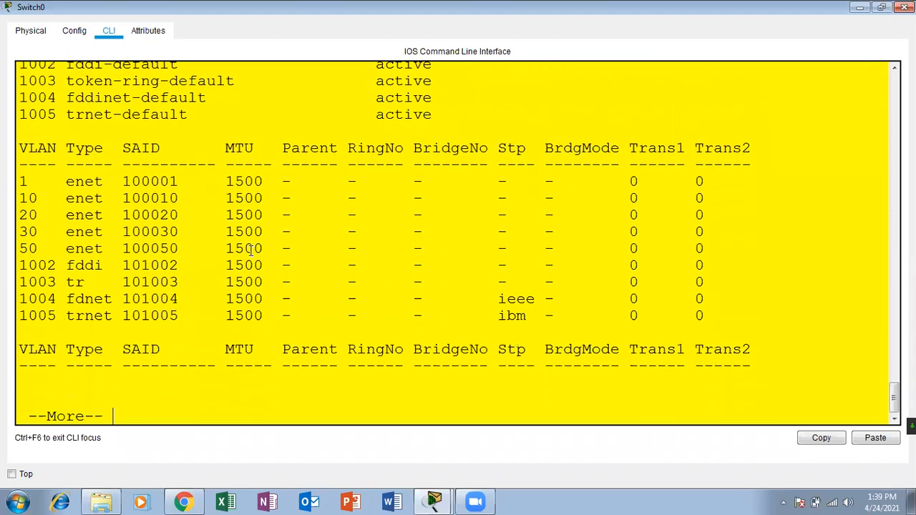
type("\\\\")
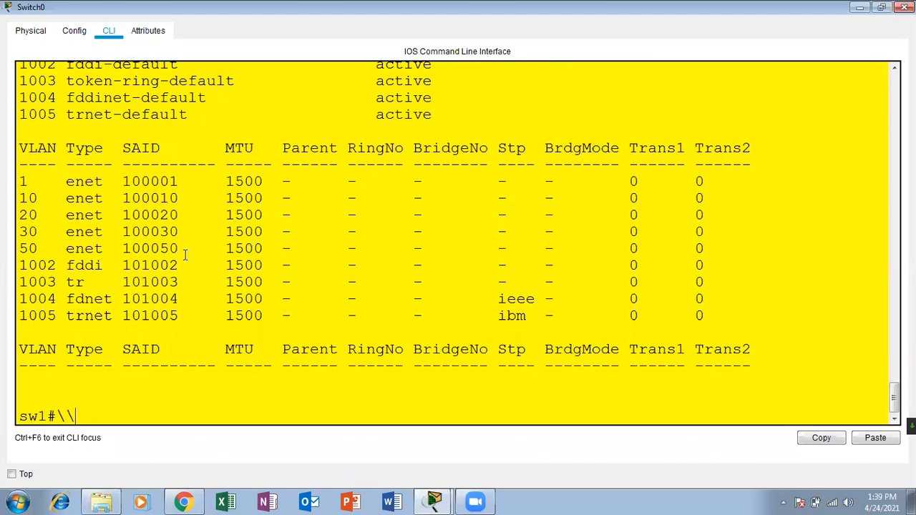
key("BackSpace")
key("BackSpace")
key("Return")
key("Return")
key("Return")
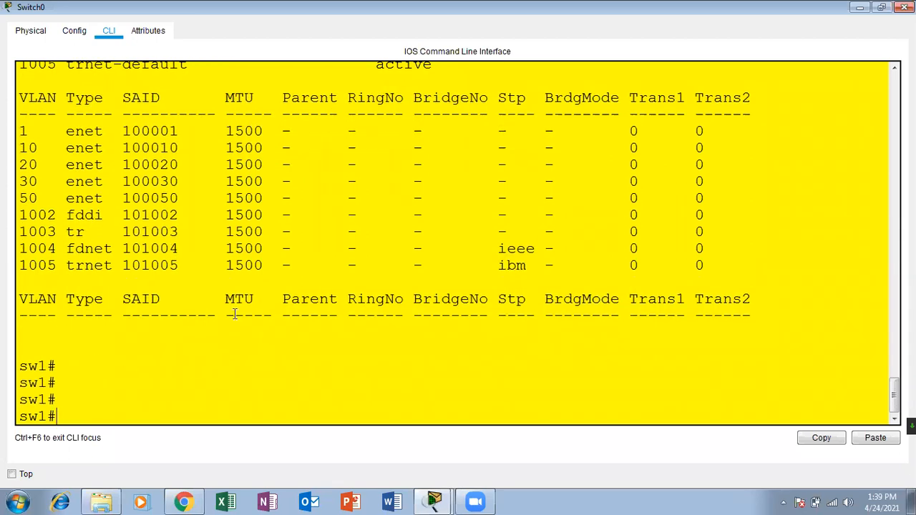
left_click(905, 7)
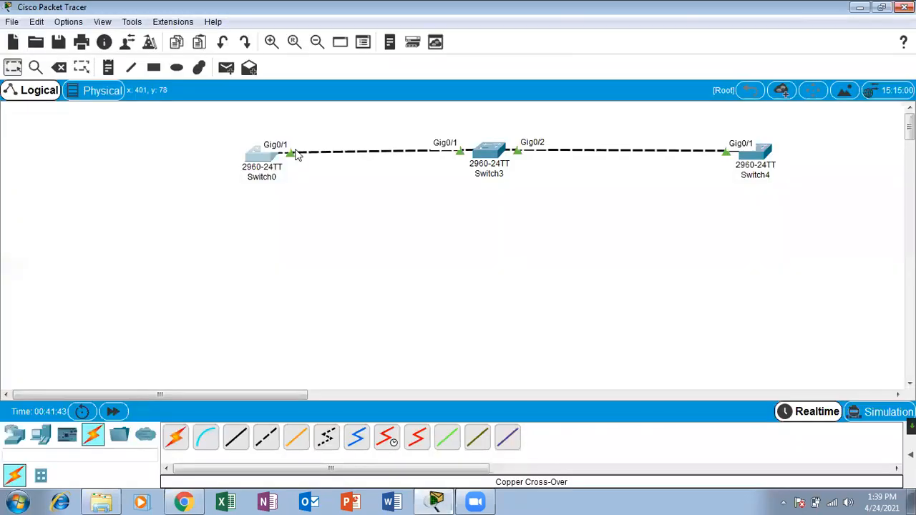
On Switch3 (sw2), exit config mode and list its VLANs, showing 10, 20, 30 and 50.
left_click(491, 152)
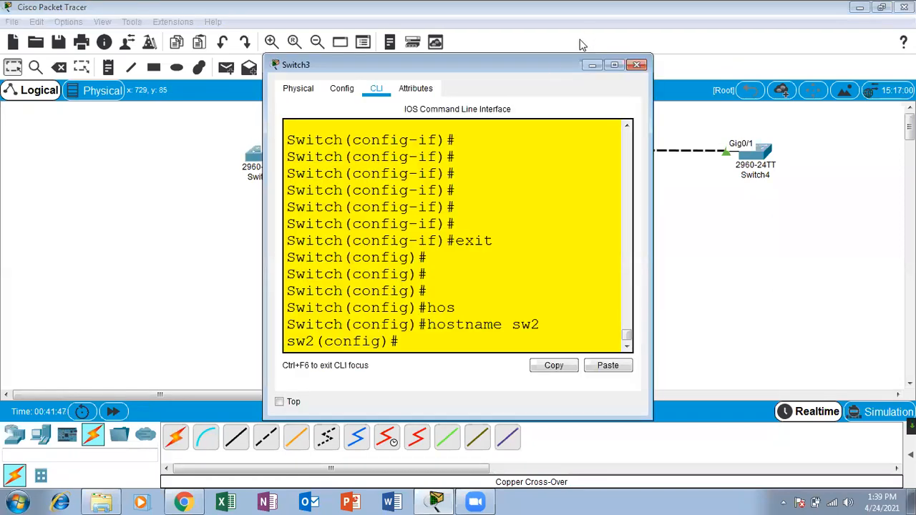
left_click(614, 64)
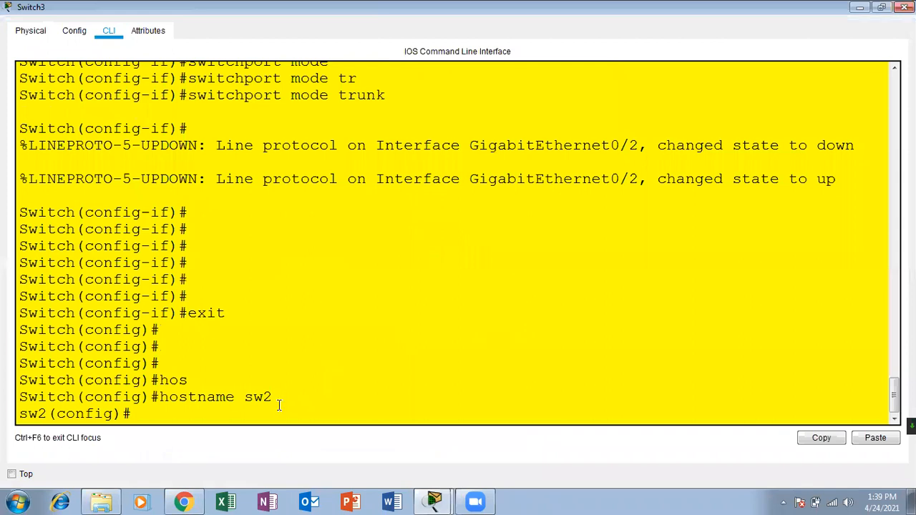
key("Return")
key("Return")
key("Return")
key("ctrl+z")
key("Return")
key("Return")
key("Return")
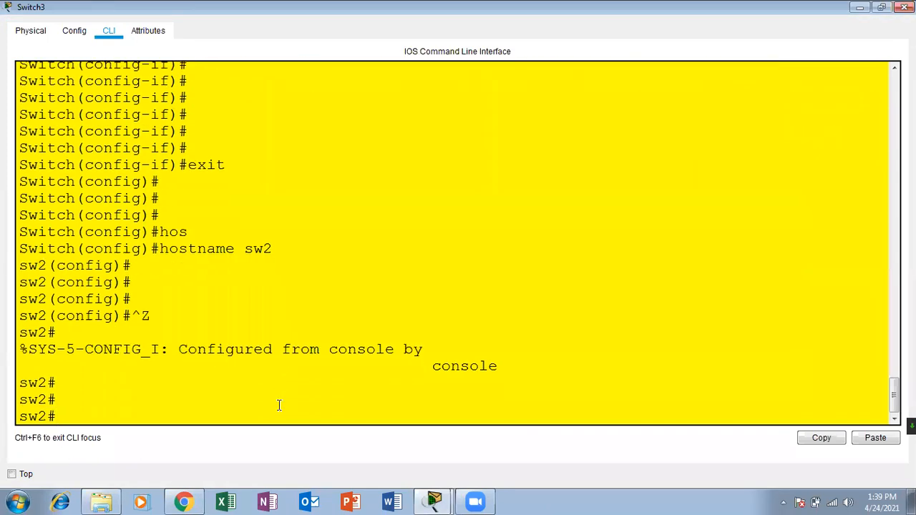
key("Up")
key("Up")
key("Return")
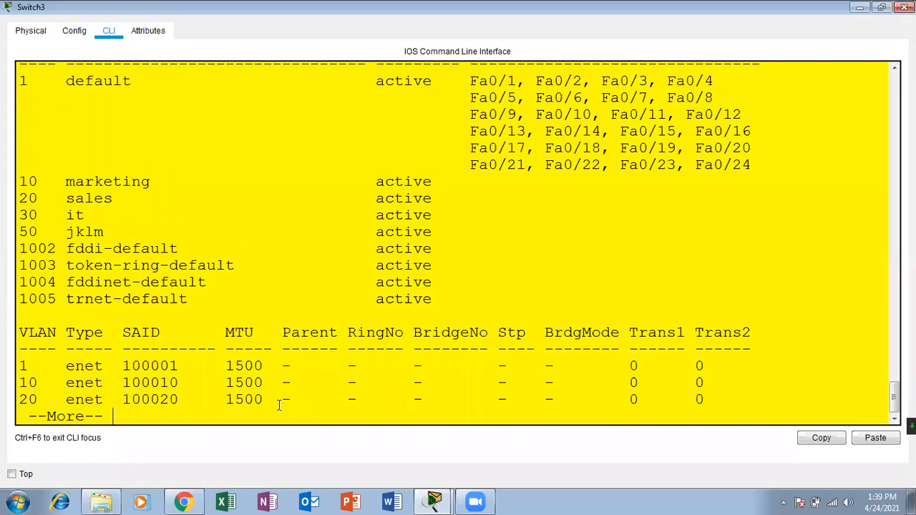
left_click_drag(440, 208, 113, 198)
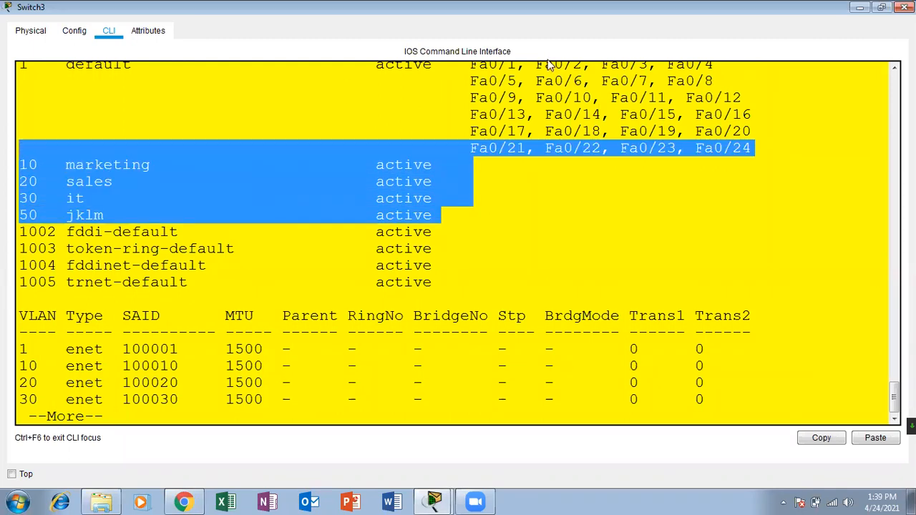
left_click(905, 7)
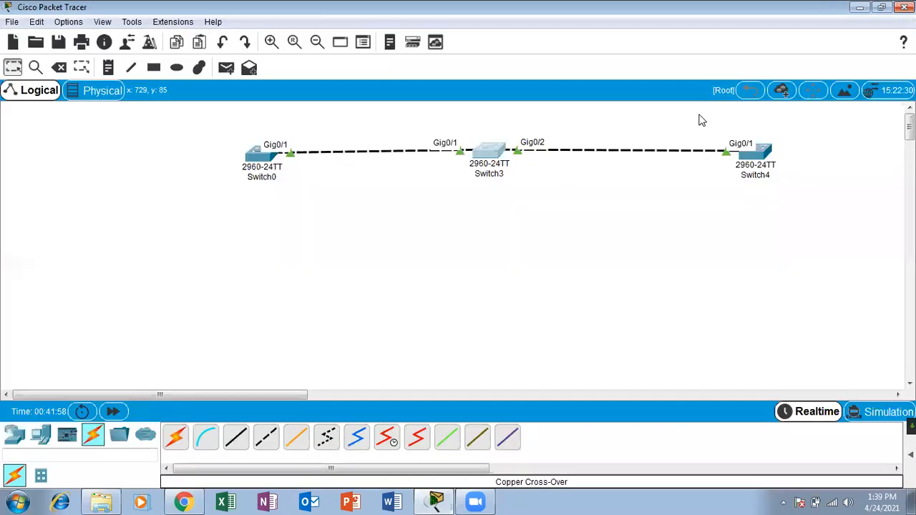
On Switch4 (sw3), exit config mode with Ctrl+Z, list its VLANs, and close the console.
left_click(758, 159)
left_click(614, 65)
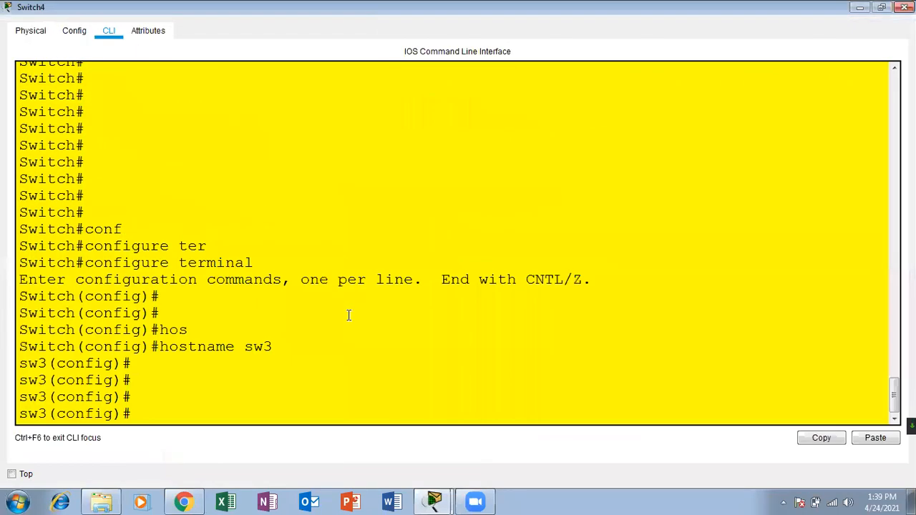
key("Return")
key("Return")
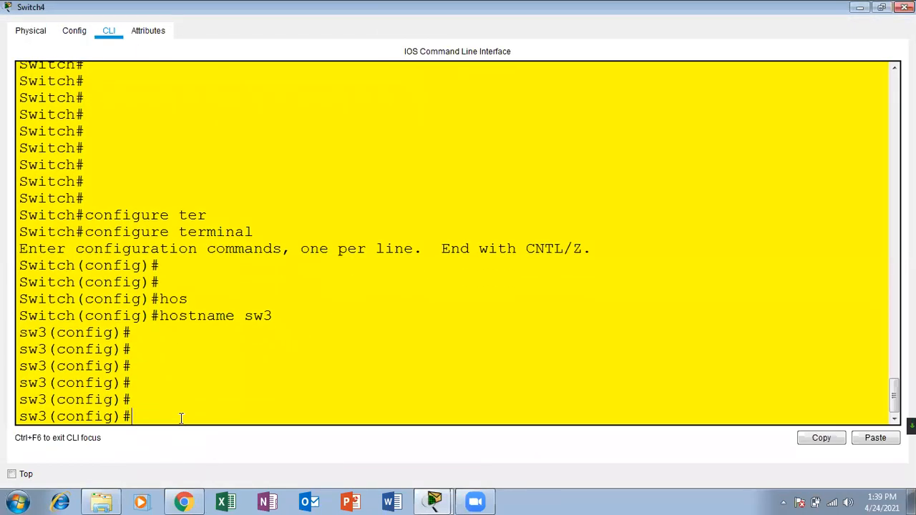
key("ctrl+z")
key("Return")
key("Return")
type("configure terminal")
key("Up")
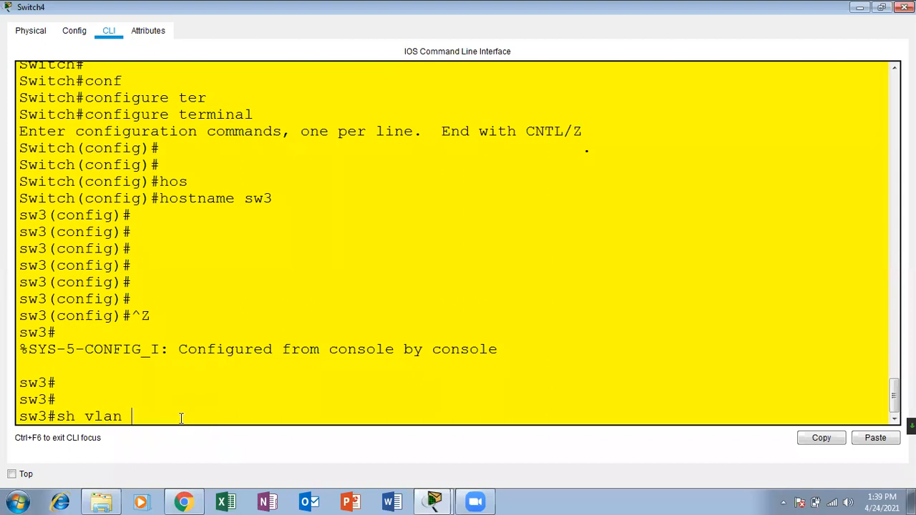
key("Return")
key("Return")
key("Return")
key("Return")
key("Return")
key("Return")
key("Return")
key("Return")
key("Return")
key("Return")
key("Return")
key("Return")
key("Return")
key("Return")
key("Return")
key("Return")
key("Return")
key("Return")
key("Return")
key("Return")
key("Return")
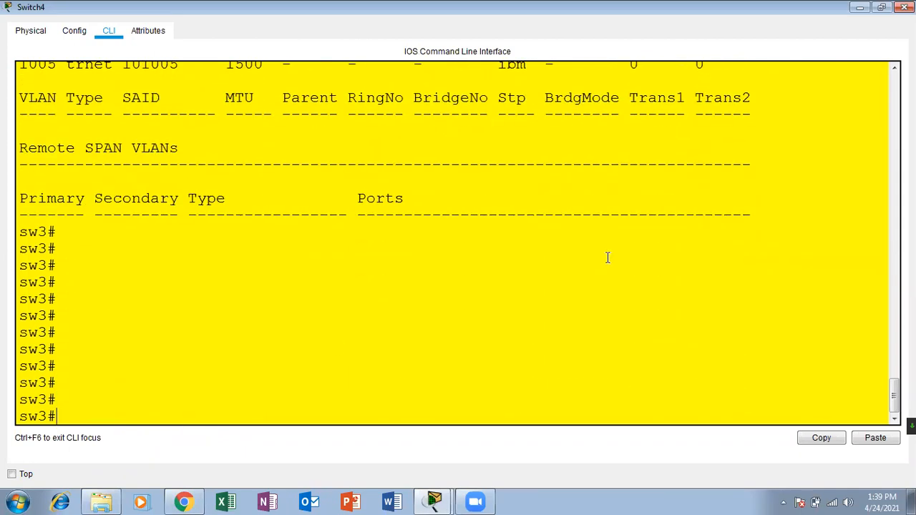
left_click(905, 7)
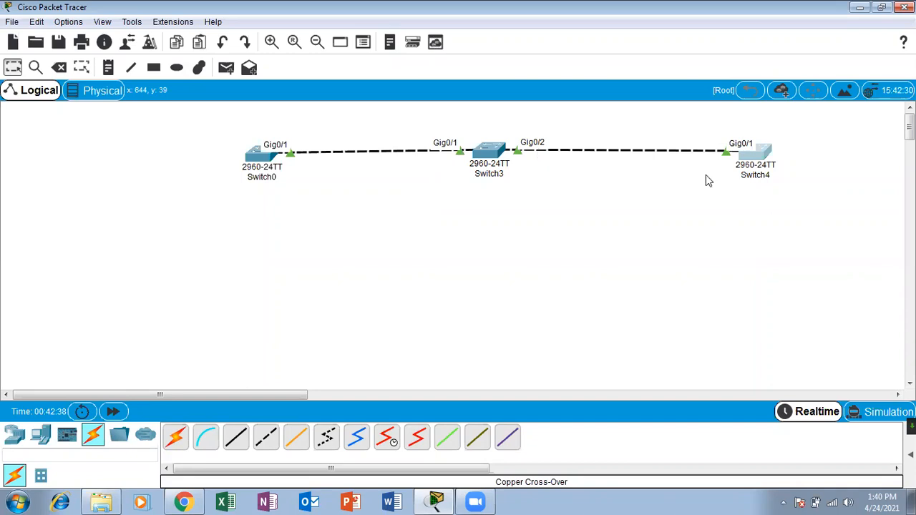
Check Switch0's port/VLAN info box, then reopen Switch4's CLI showing the sw3# prompt.
left_click(771, 168)
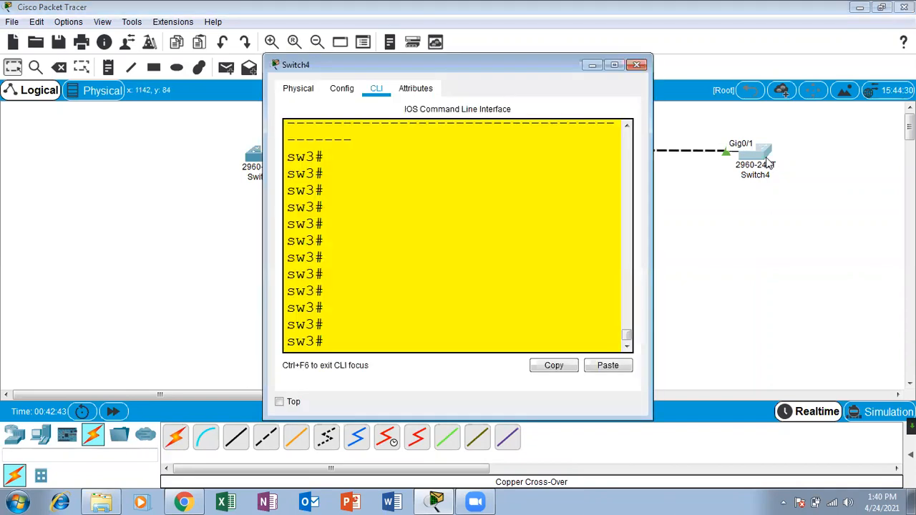
left_click(615, 66)
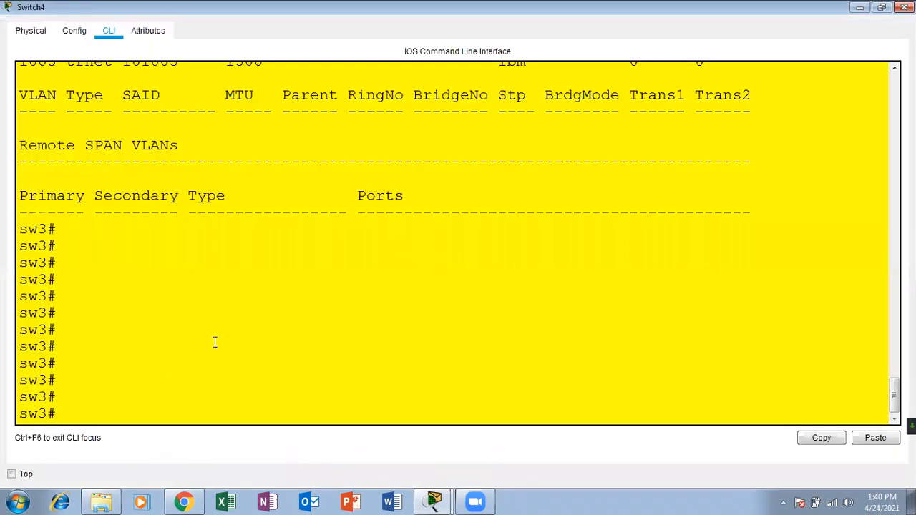
left_click(898, 6)
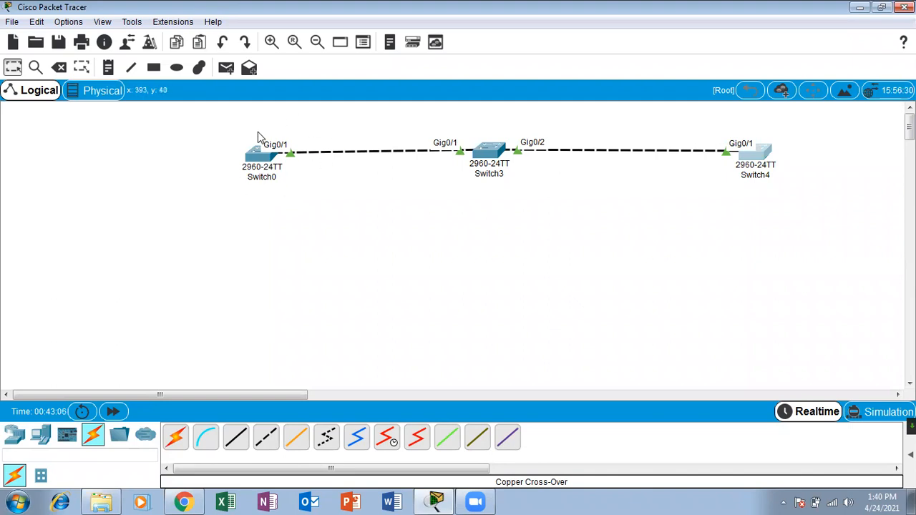
mouse_move(255, 157)
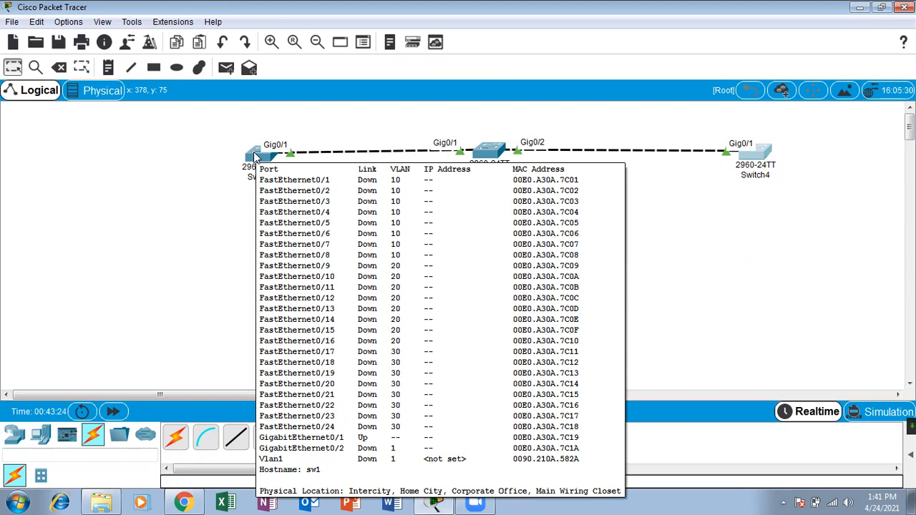
left_click(762, 156)
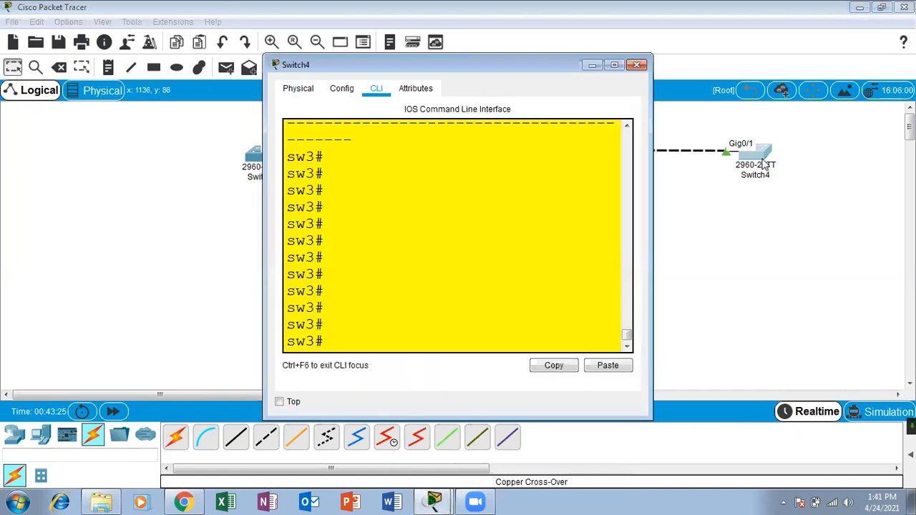
Maximize sw3's console, enter configure terminal, and set the VTP domain to ica.
left_click(614, 64)
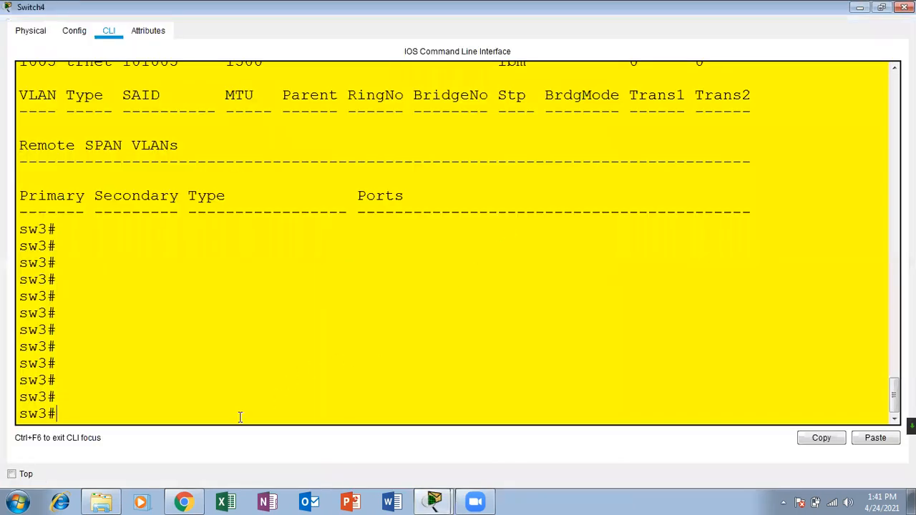
key("Return")
key("Return")
key("Return")
type("conf")
key("Tab")
type("ter")
key("Tab")
key("Return")
key("Return")
type("vtg")
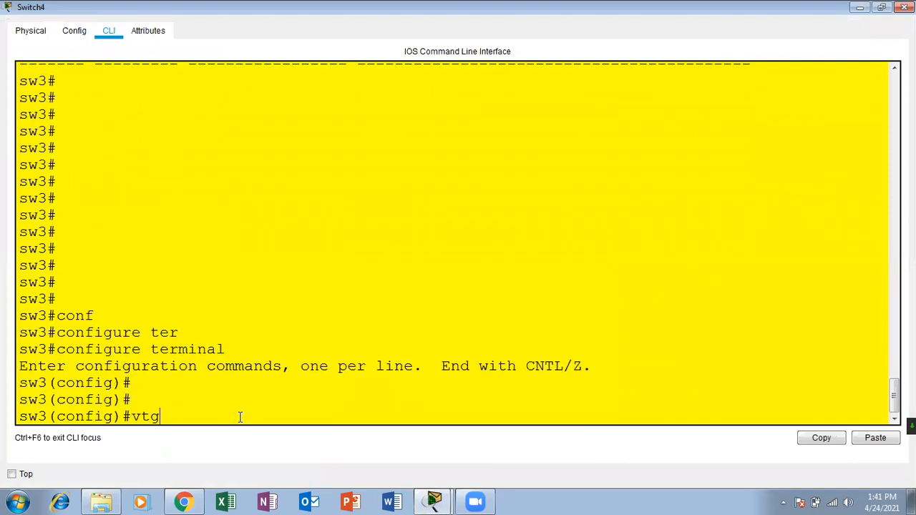
type("p")
key("Tab")
key("BackSpace")
key("BackSpace")
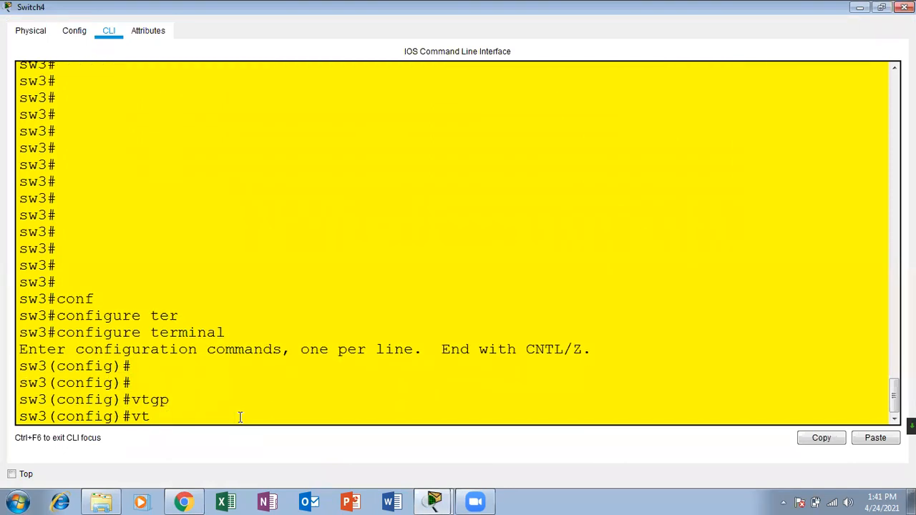
type("p doma")
key("Tab")
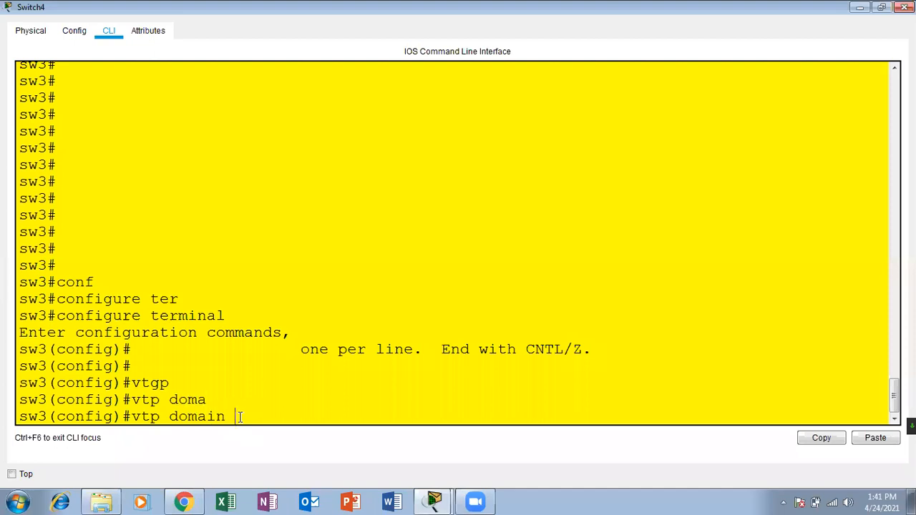
key("Return")
key("Return")
key("Return")
key("Up")
type("ica")
key("Return")
key("Return")
key("Return")
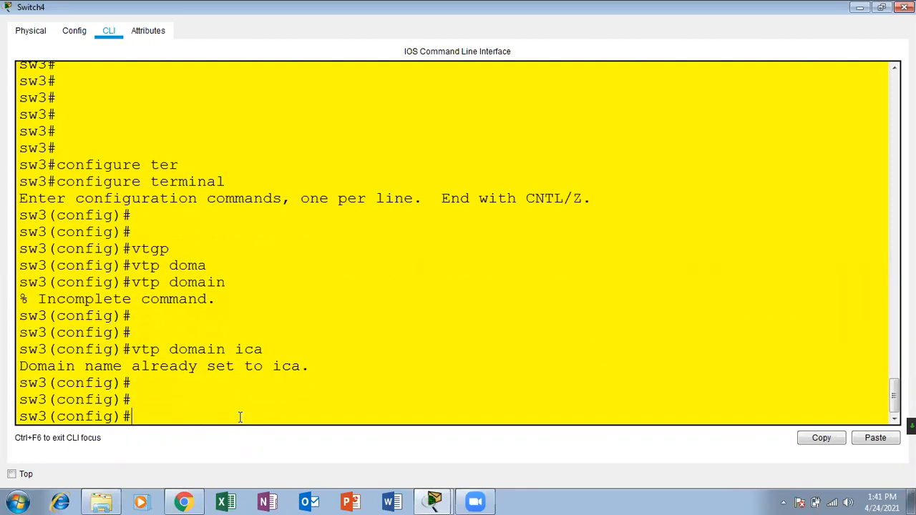
Set sw3's VTP password and VTP client mode, then leave configuration mode.
type("vtp pas")
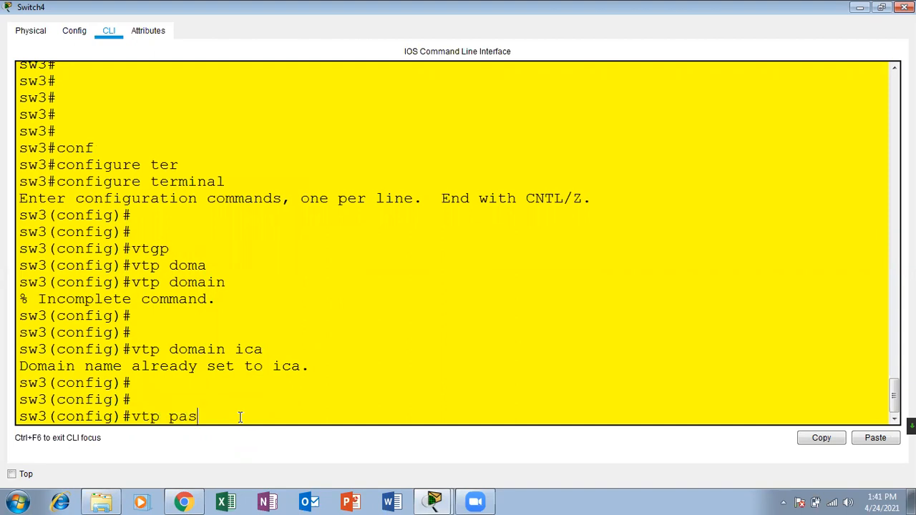
key("Tab")
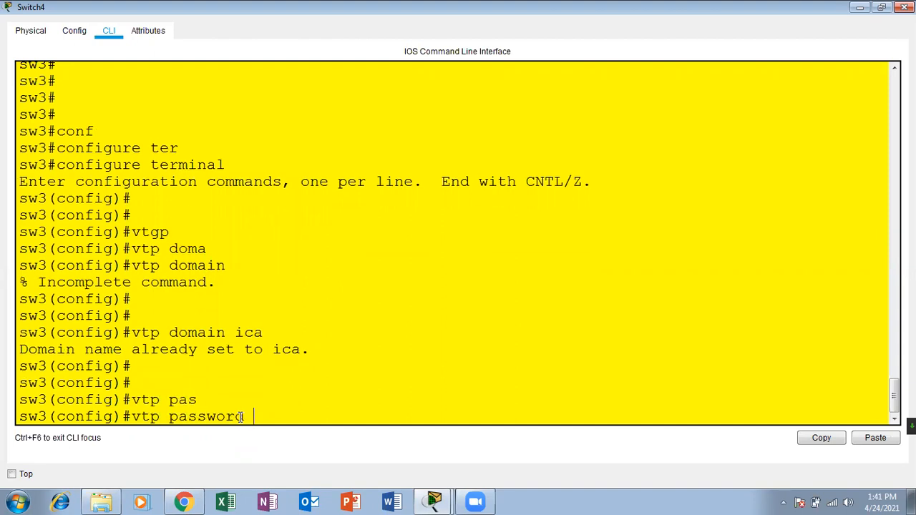
type("123")
key("Return")
key("Return")
key("Return")
key("Return")
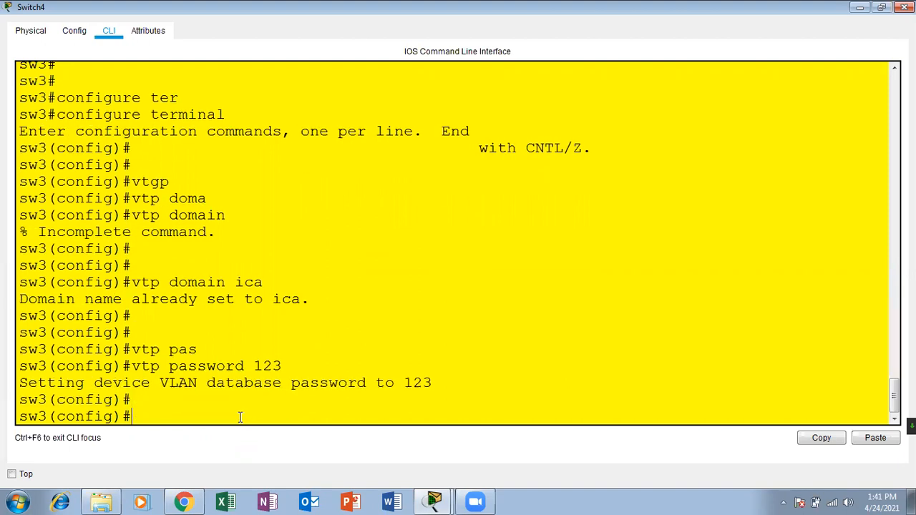
type("vtp")
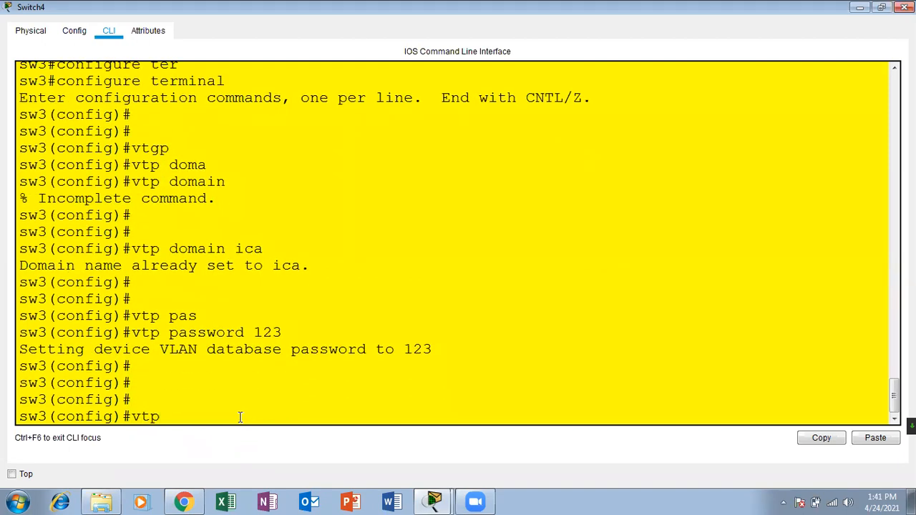
type(" mode")
key("Tab")
type("cli")
key("Tab")
key("Return")
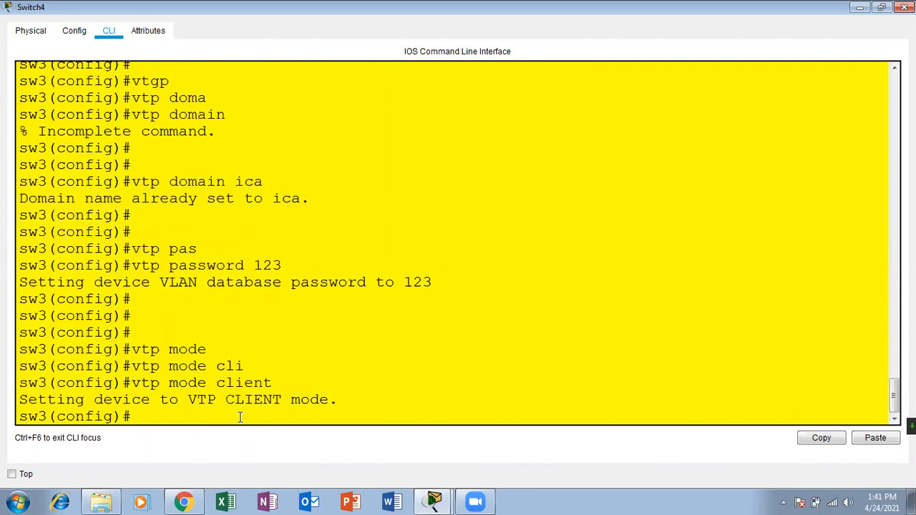
key("Return")
key("Return")
key("ctrl+z")
key("Return")
key("Return")
key("Return")
Run show vlan to confirm sw3 learned VLANs 10 through 50.
type("sh vtp")
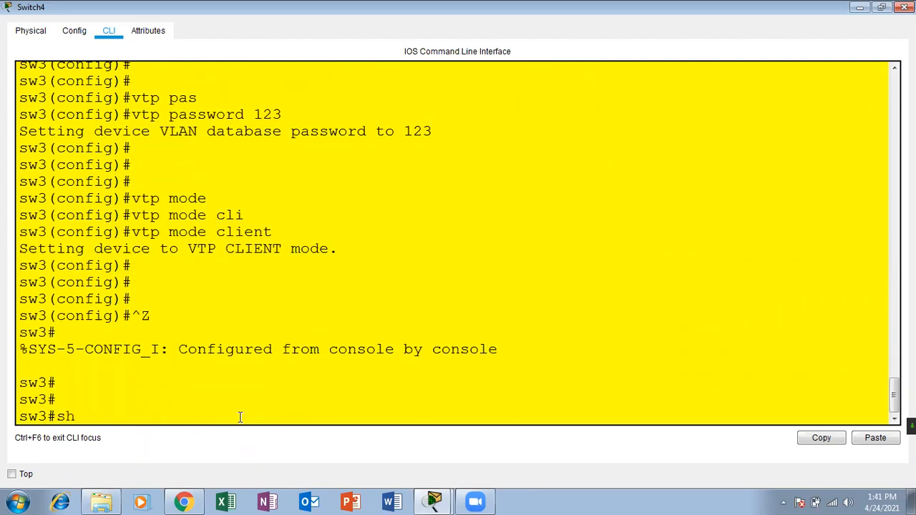
key("Tab")
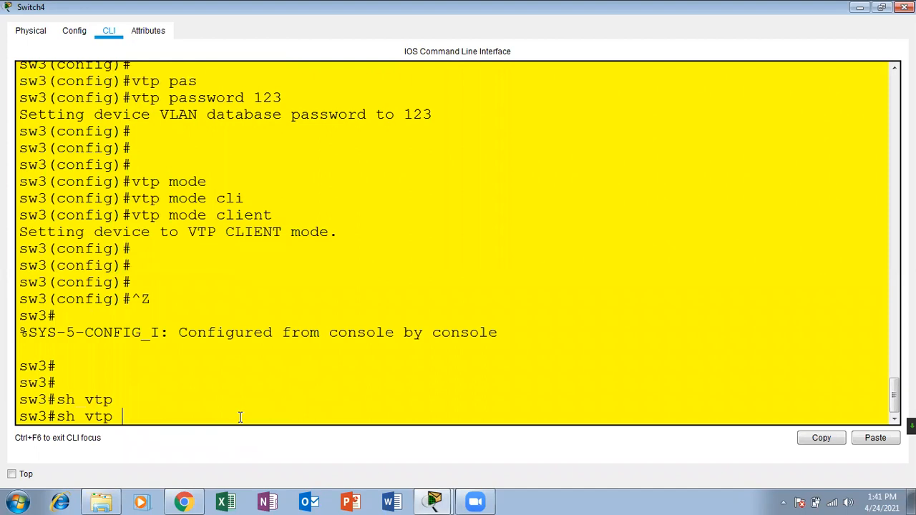
key("BackSpace")
key("BackSpace")
key("BackSpace")
type("la")
key("Tab")
key("Return")
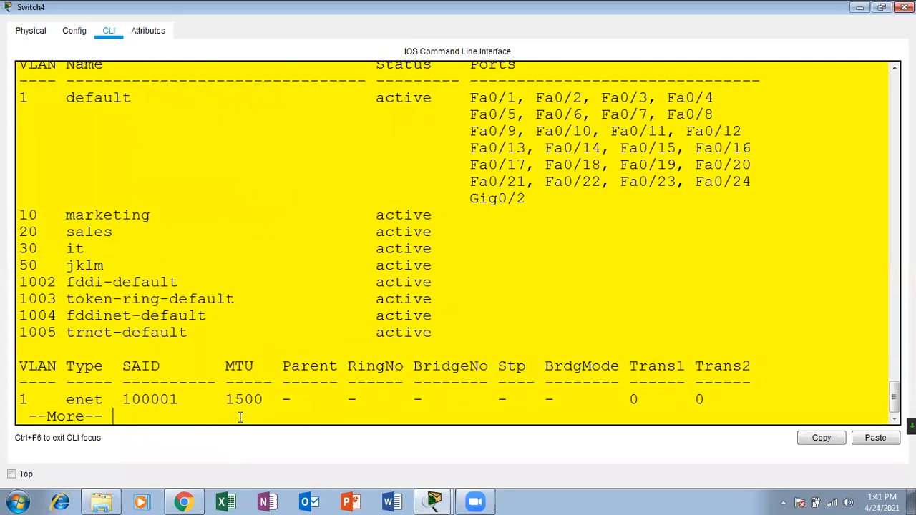
left_click_drag(441, 263, 9, 215)
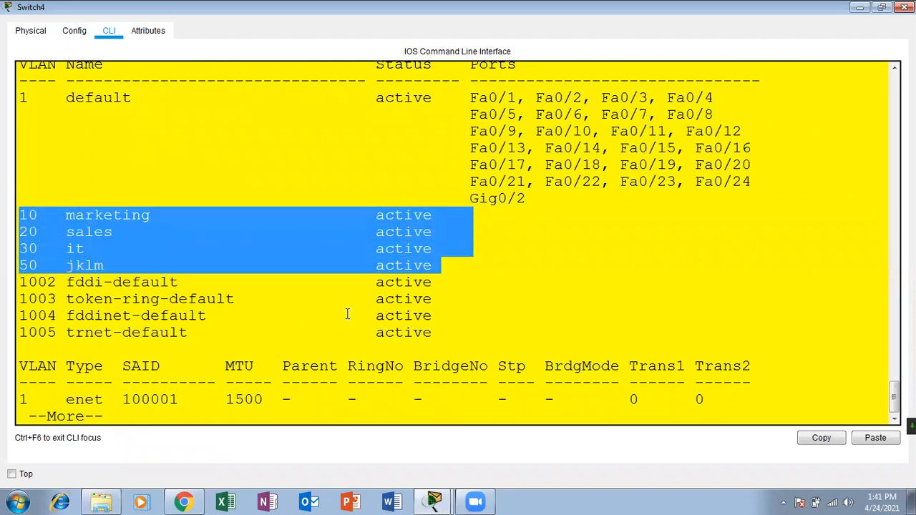
left_click(202, 419)
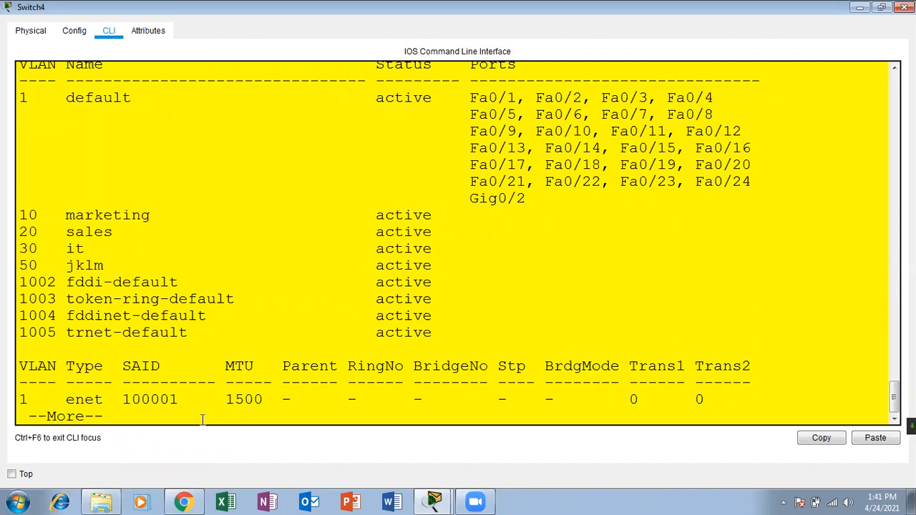
key("Return")
key("Return")
key("Return")
key("Return")
key("Return")
key("Return")
key("Return")
key("Return")
key("Return")
key("Return")
key("Return")
key("Return")
key("Return")
key("Return")
key("Return")
key("Return")
key("Return")
key("Return")
Try creating VLAN 70 on sw3, which client mode rejects.
key("Up")
key("Up")
key("Down")
key("Down")
key("Up")
key("Up")
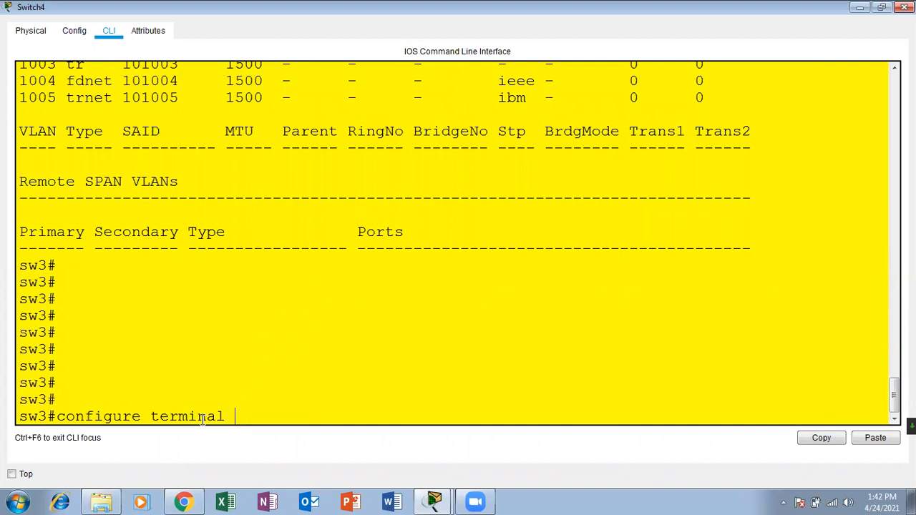
key("Return")
key("Return")
key("Return")
type("vla")
key("Tab")
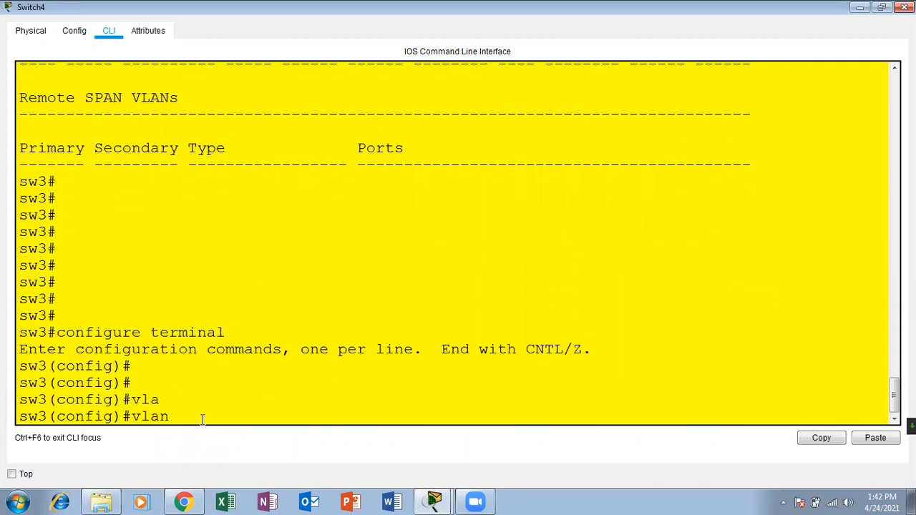
type("70")
key("Return")
key("Return")
key("Return")
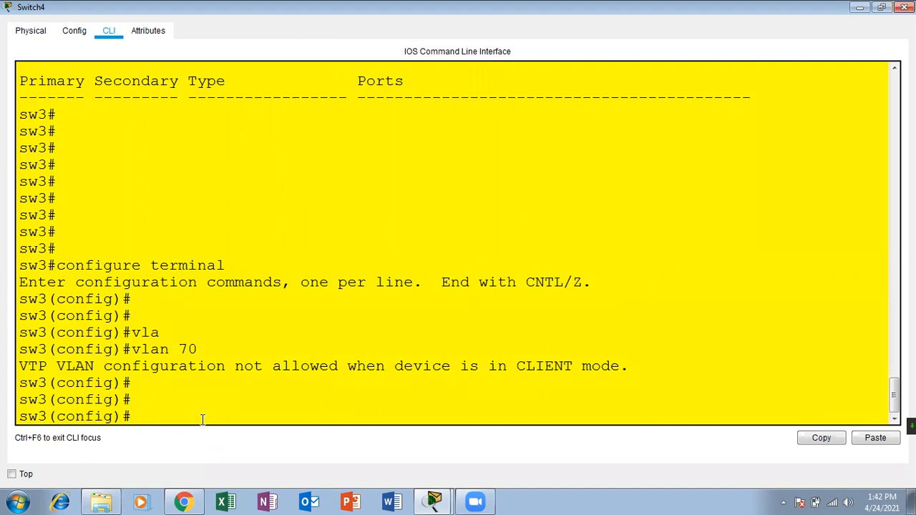
Close the Switch4 console window to return to the three-switch topology.
left_click(904, 7)
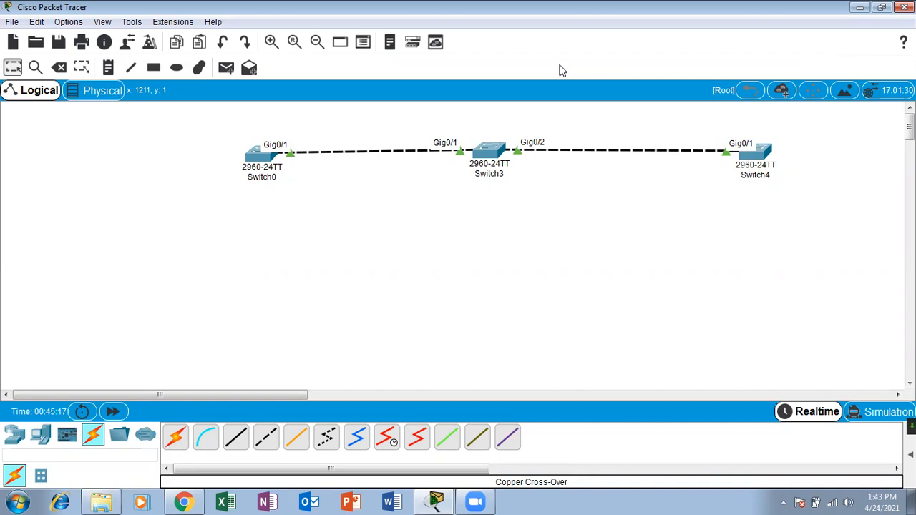
Open sw2's console full screen and enter global configuration mode.
left_click(492, 156)
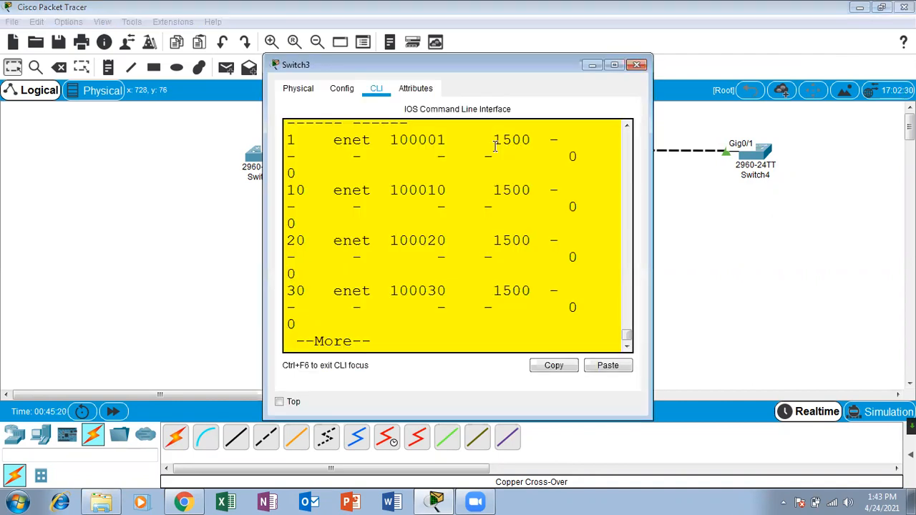
left_click(614, 64)
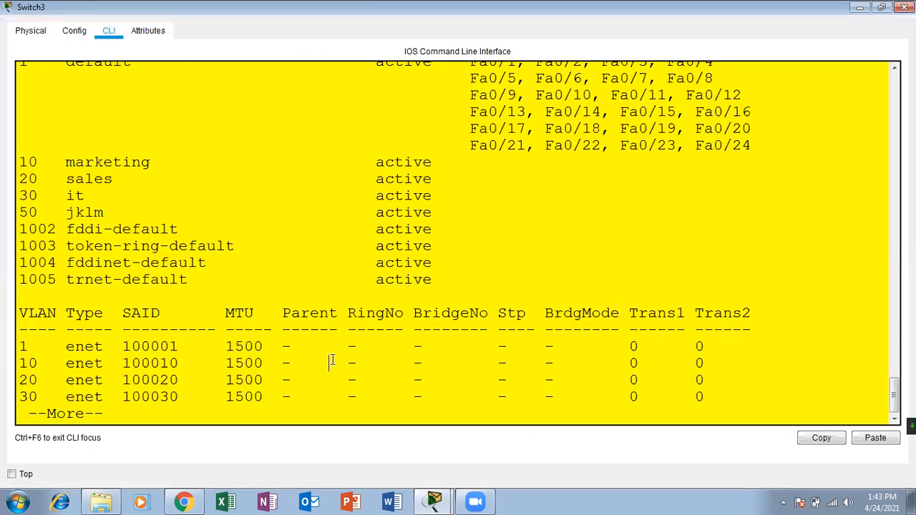
key("Return")
key("Return")
key("Return")
key("Return")
key("Return")
key("Return")
key("Return")
key("Return")
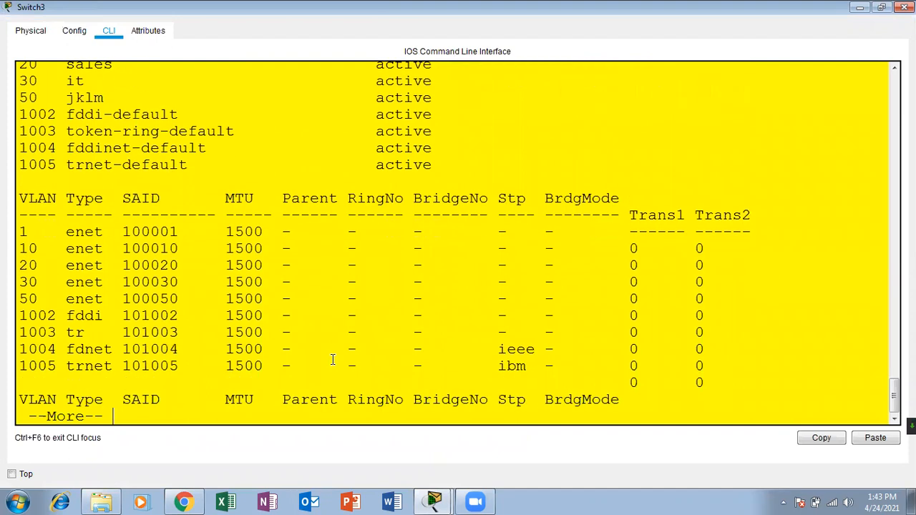
key("Return")
key("Return")
key("Return")
key("Return")
key("Return")
key("Return")
key("Return")
key("Return")
key("Return")
key("Return")
key("Return")
key("Return")
key("Return")
key("Return")
key("Return")
key("Return")
key("Return")
key("Return")
type("conf")
key("Tab")
type("ter")
key("Tab")
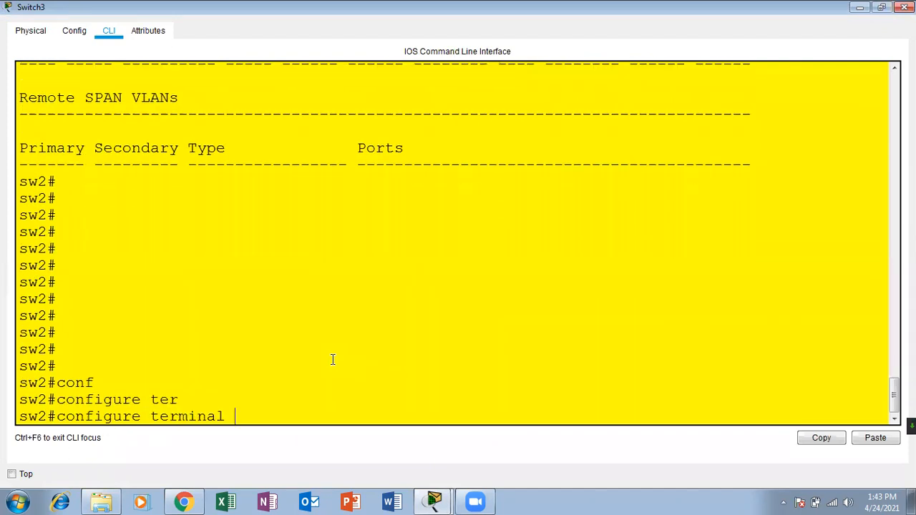
key("Return")
key("Return")
key("Return")
Select the interface range fastEthernet 0/1-8.
type("inter")
key("Tab")
type("ra")
key("Tab")
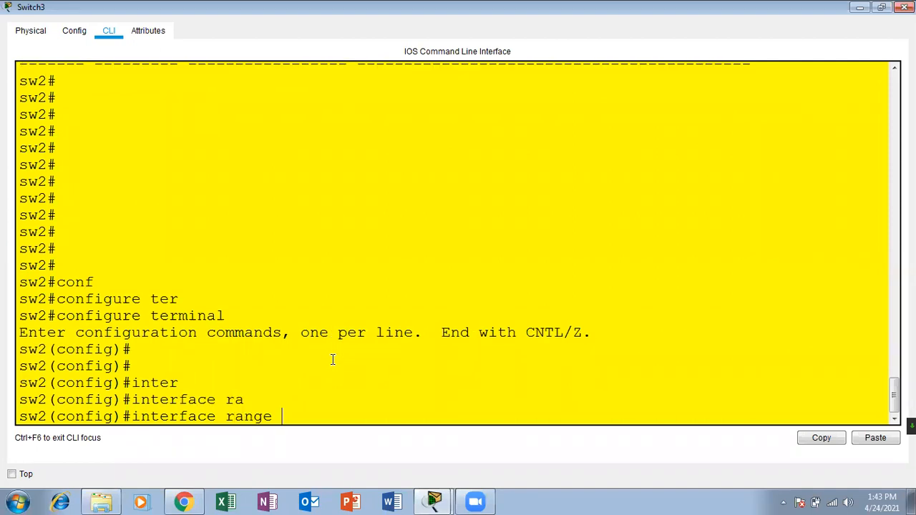
type("fas")
key("Tab")
type("0/1")
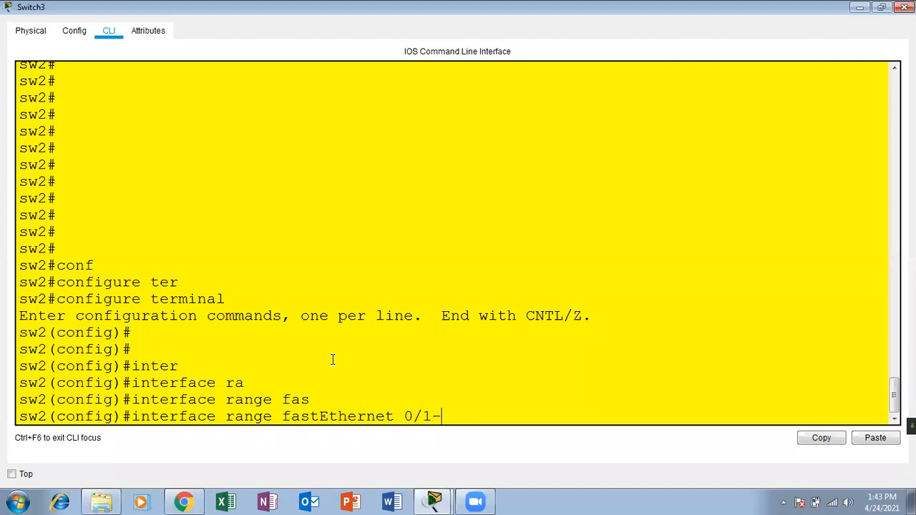
type("-08")
key("BackSpace")
key("BackSpace")
type("8")
key("Return")
key("Return")
key("Return")
key("Return")
key("Return")
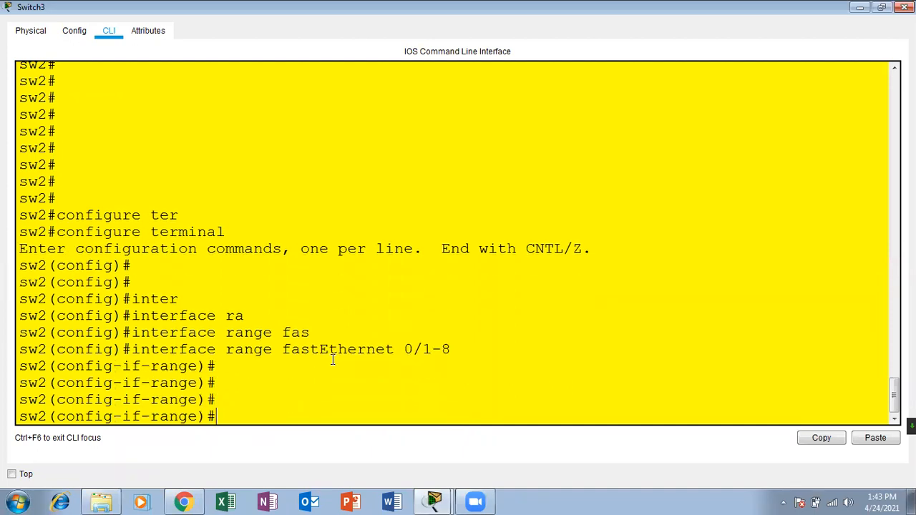
Make ports Fa0/1-8 access ports assigned to VLAN 10.
type("sw")
key("Tab")
type("mod")
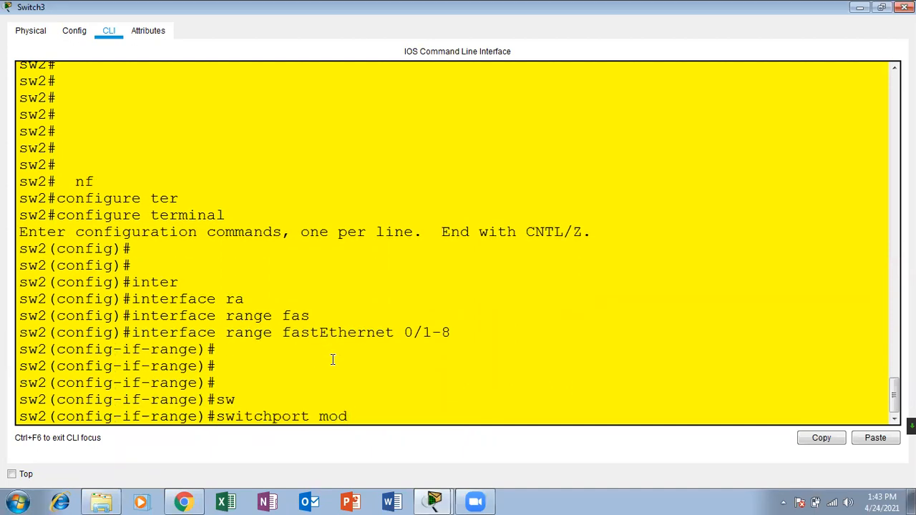
key("Tab")
type("acc")
key("Tab")
key("Return")
type("sw")
key("Tab")
type("acc")
key("Tab")
type("vla")
key("Tab")
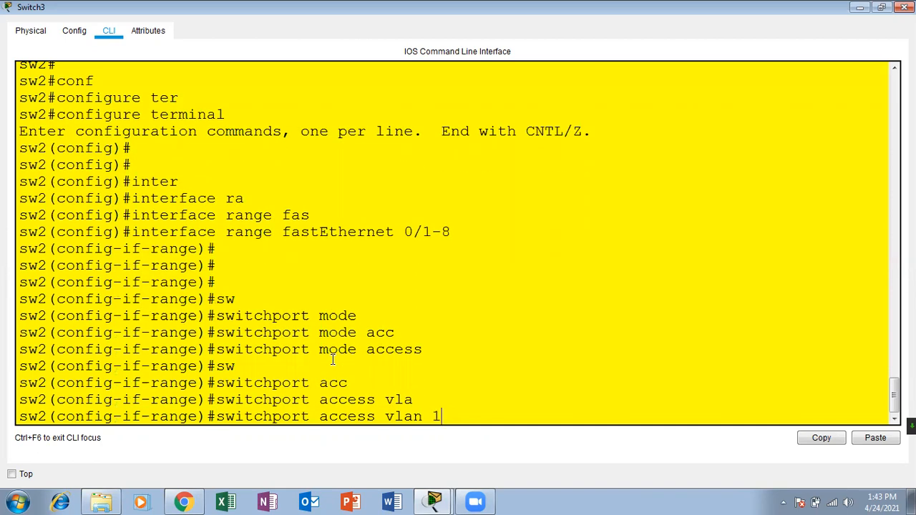
type("10")
key("Return")
Leave the port range and recall the range command, trimmed to fastEthernet 0/.
key("Up")
key("Up")
key("Up")
key("Up")
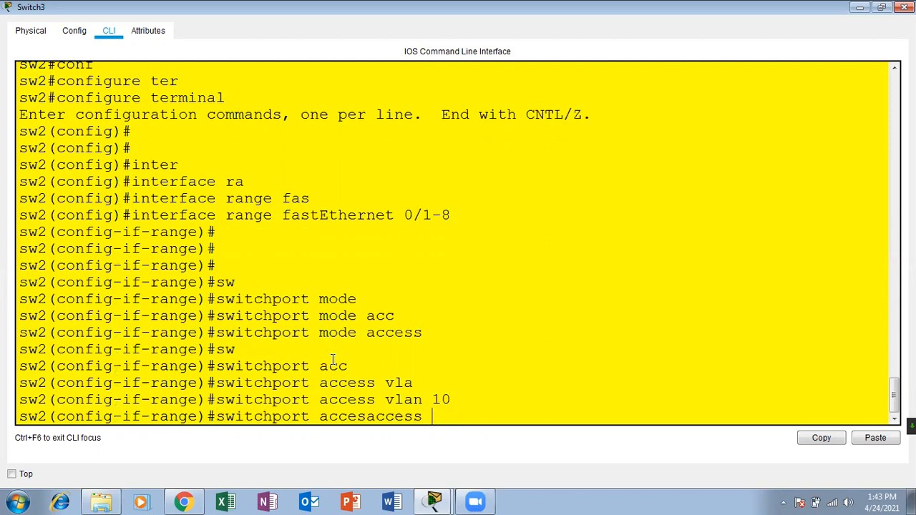
key("Up")
key("Down")
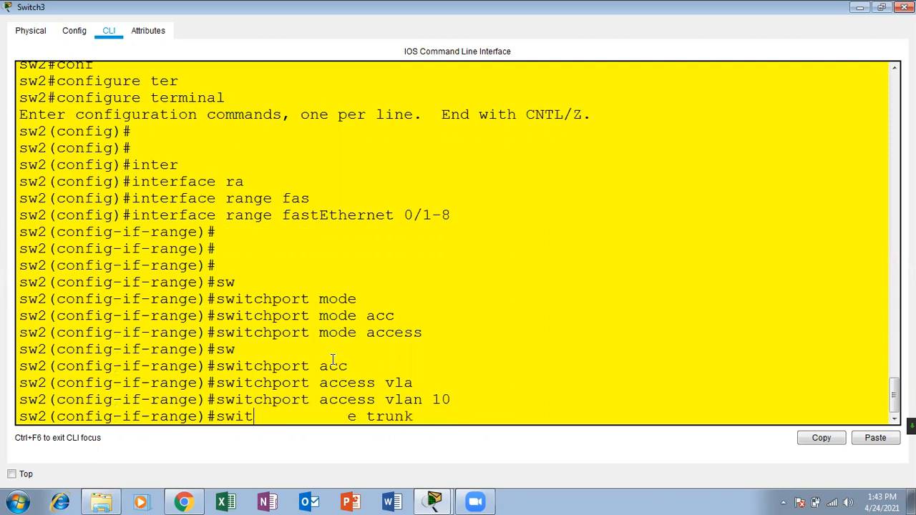
key("Return")
key("Up")
key("Up")
key("Up")
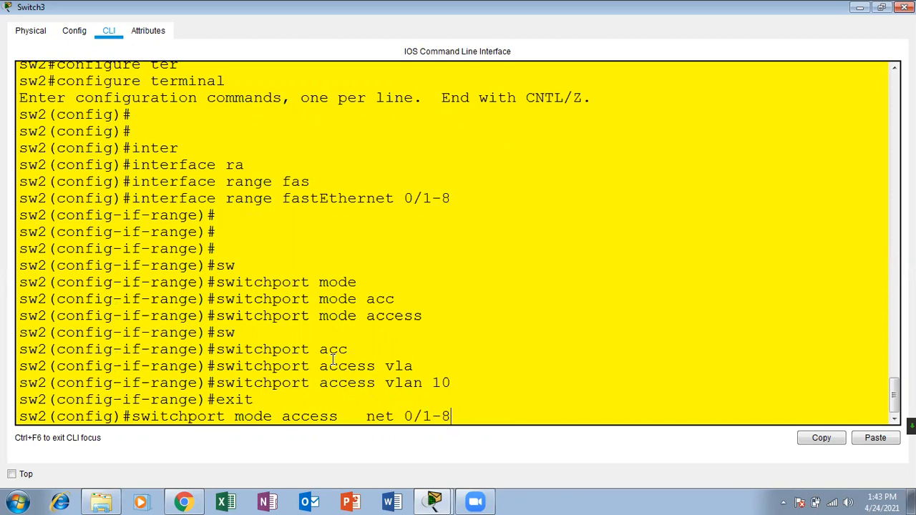
key("BackSpace")
key("BackSpace")
key("BackSpace")
Select ports Fa0/9-16 and set them to switchport mode access.
type("9-16")
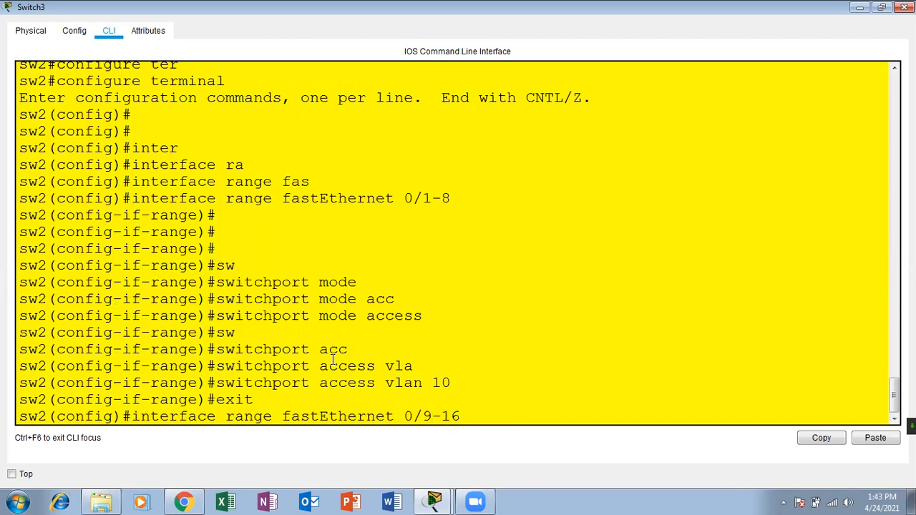
key("Return")
key("Return")
key("Return")
key("Return")
type("sw2(config-if-range)#sw")
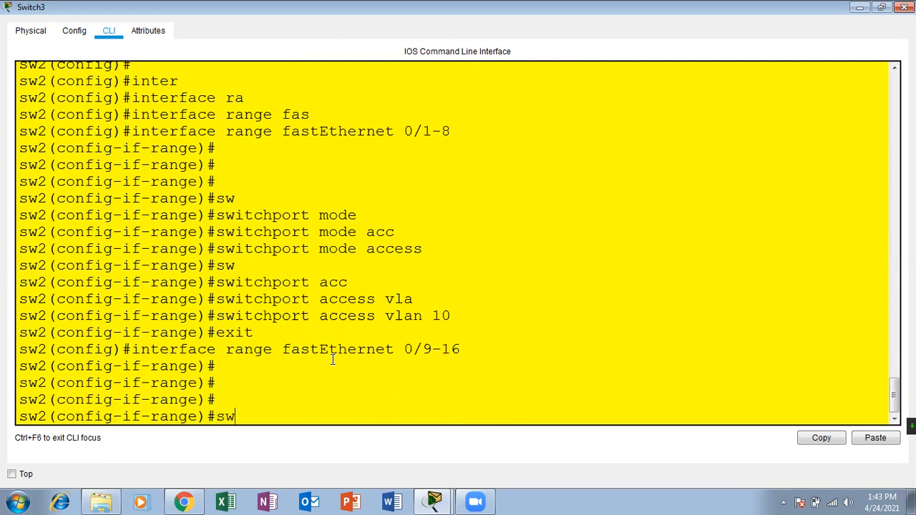
key("Tab")
type("mode")
key("Tab")
type("ca")
key("BackSpace")
key("BackSpace")
type("acc")
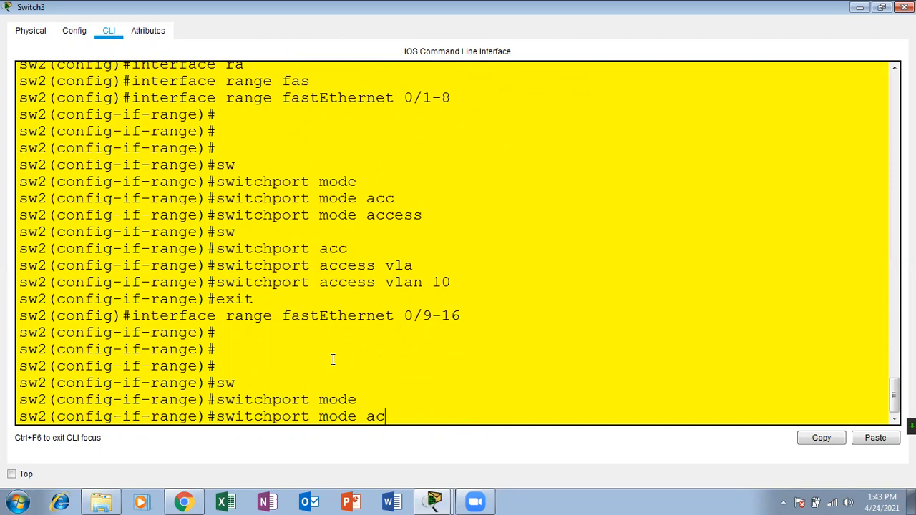
key("Tab")
type("vla")
key("Tab")
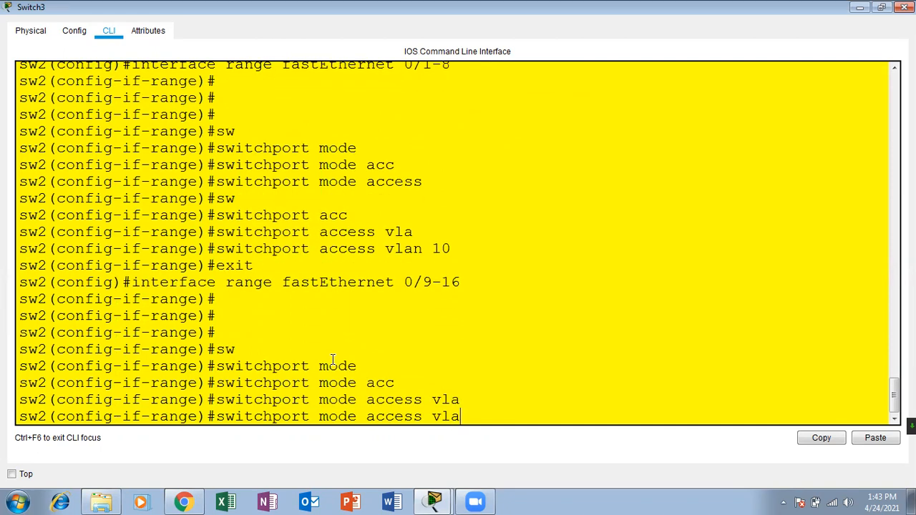
key("Tab")
key("BackSpace")
key("BackSpace")
key("BackSpace")
key("BackSpace")
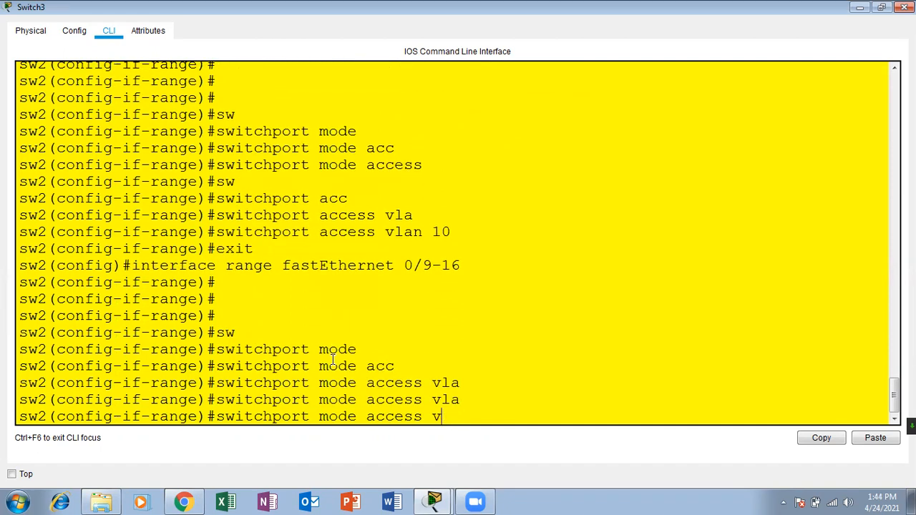
key("Return")
key("Return")
key("Return")
Assign ports Fa0/9-16 to access VLAN 20 and exit the range.
type("sw2(config-if-range)#sw")
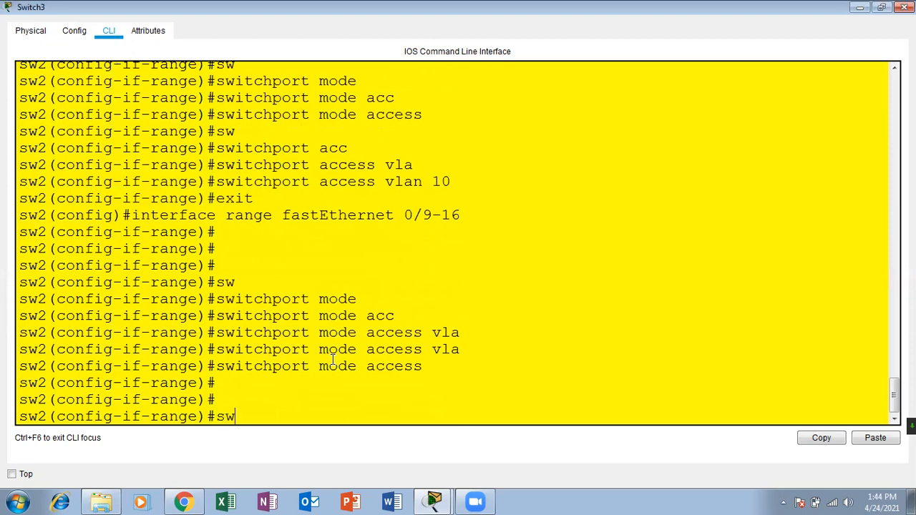
key("Tab")
type("a")
key("Tab")
type("vlan")
key("BackSpace")
key("BackSpace")
key("BackSpace")
key("Tab")
type("vla")
key("Tab")
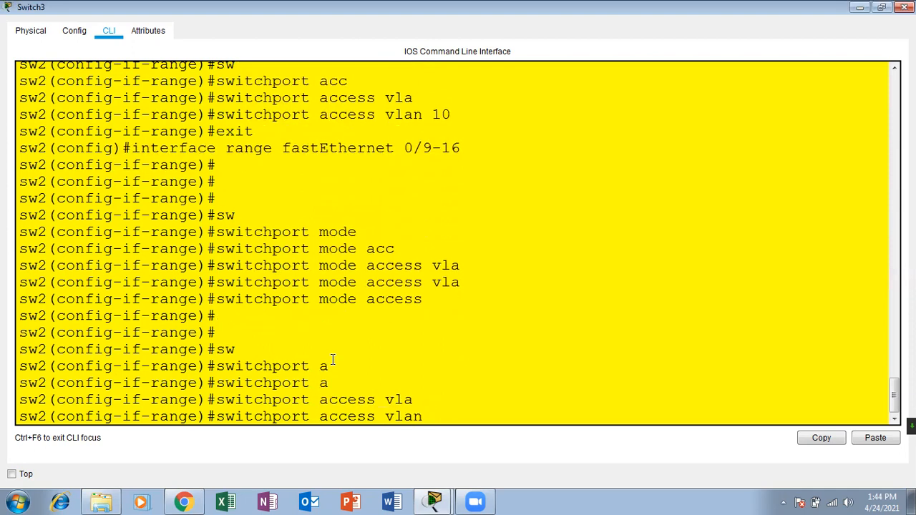
type("20")
key("Return")
key("Return")
key("Return")
type("exir")
type("t")
key("Return")
key("Return")
Select ports Fa0/17-24 and set them to switchport mode access.
key("Up")
key("Up")
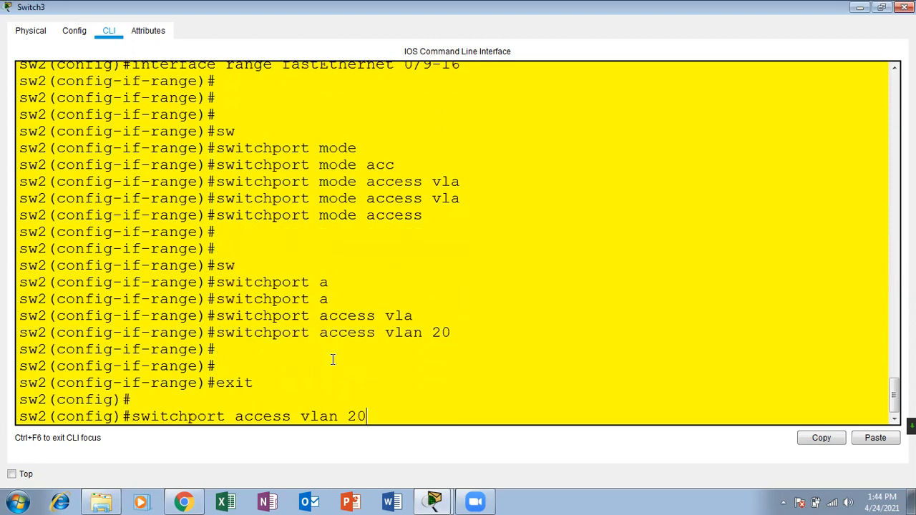
key("Up")
key("BackSpace")
key("BackSpace")
key("BackSpace")
key("BackSpace")
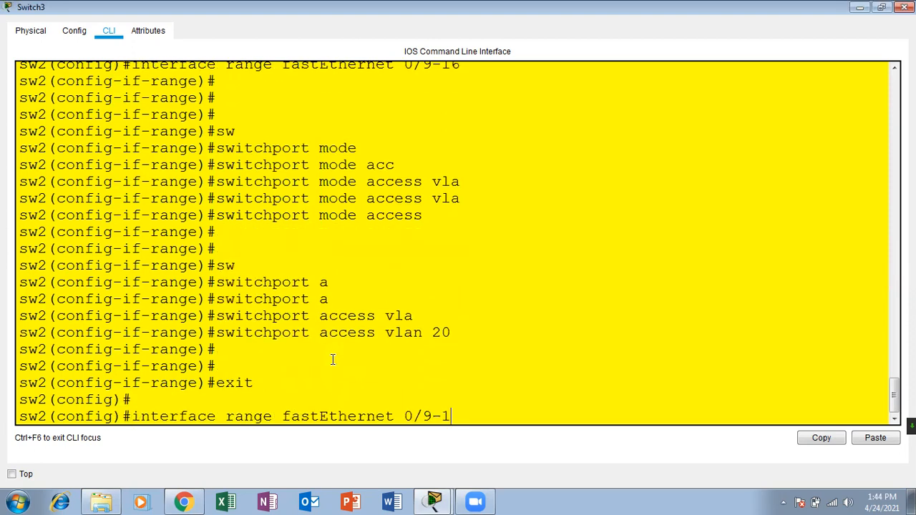
type("17-24")
key("Return")
type("s")
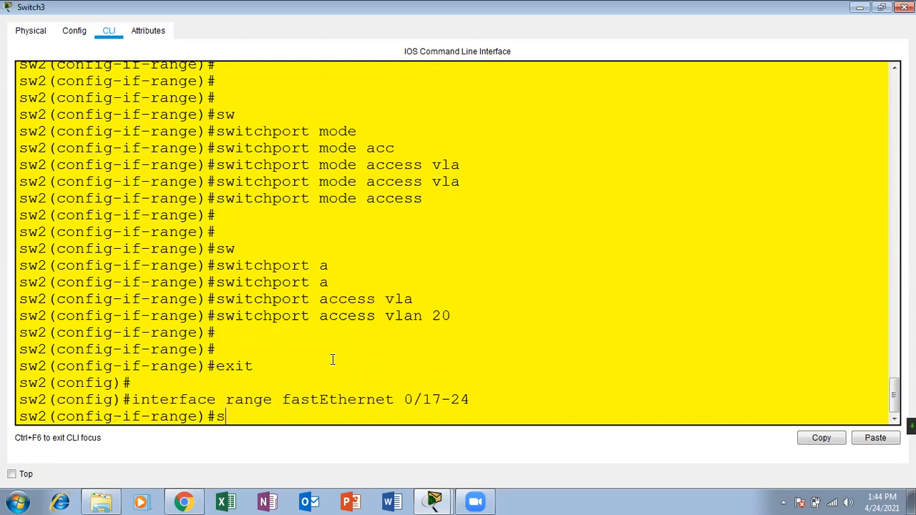
type("w")
key("Tab")
type("mode")
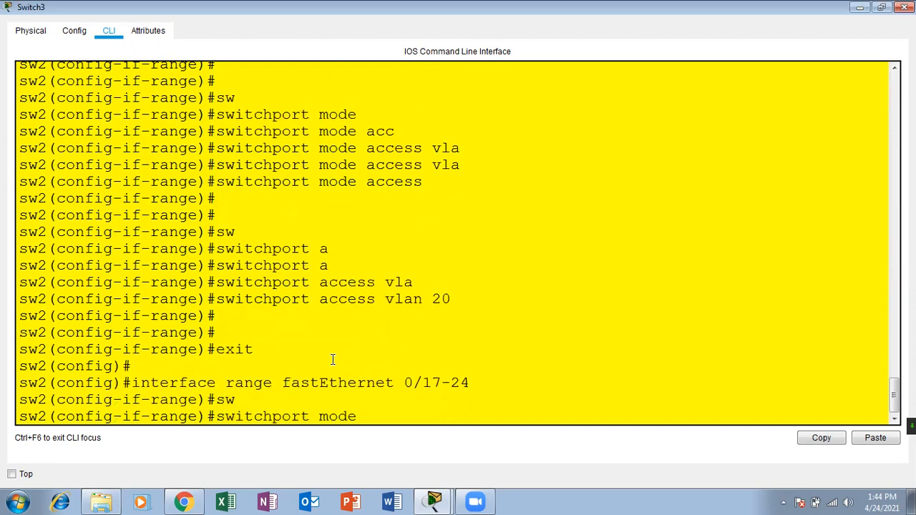
key("Tab")
type("acc")
key("Tab")
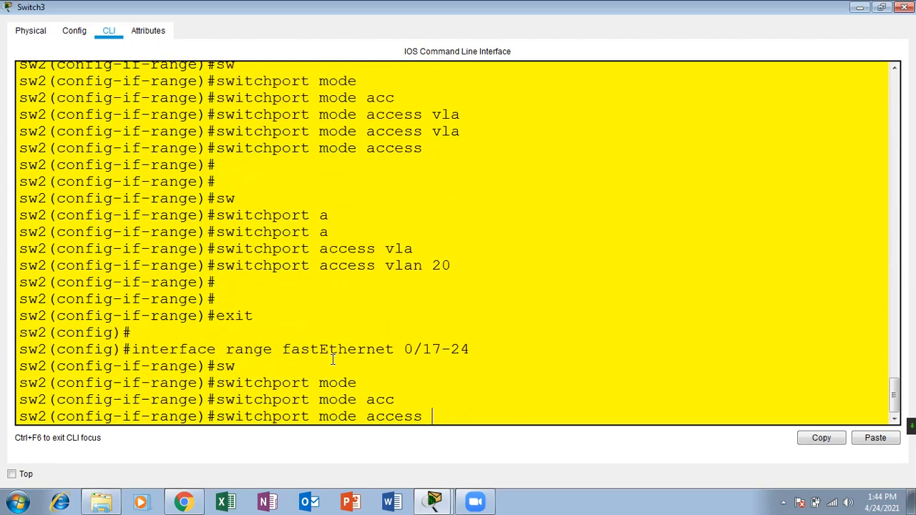
key("Return")
Assign ports Fa0/17-24 to access VLAN 30 and exit the range.
type("sw")
key("Tab")
type("acc")
key("Tab")
type("vla")
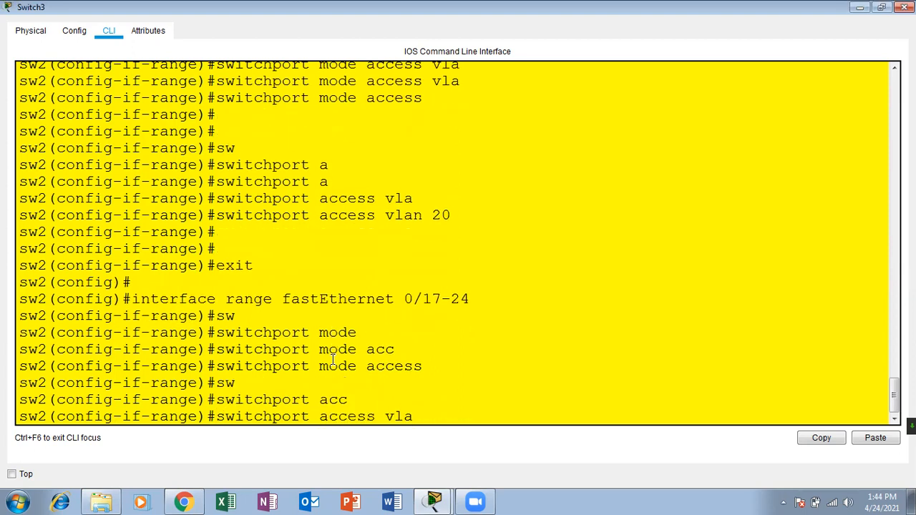
key("Tab")
type("3")
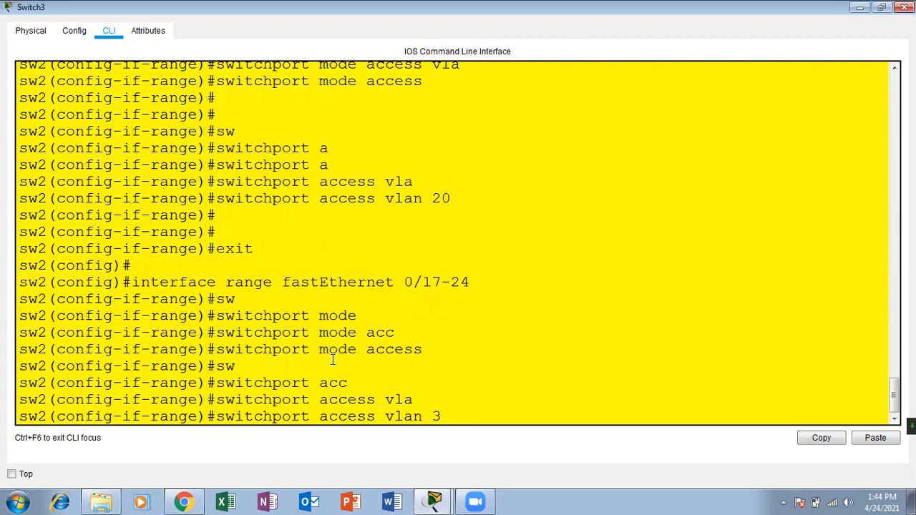
type("0")
key("Return")
key("Return")
key("Return")
type("ex")
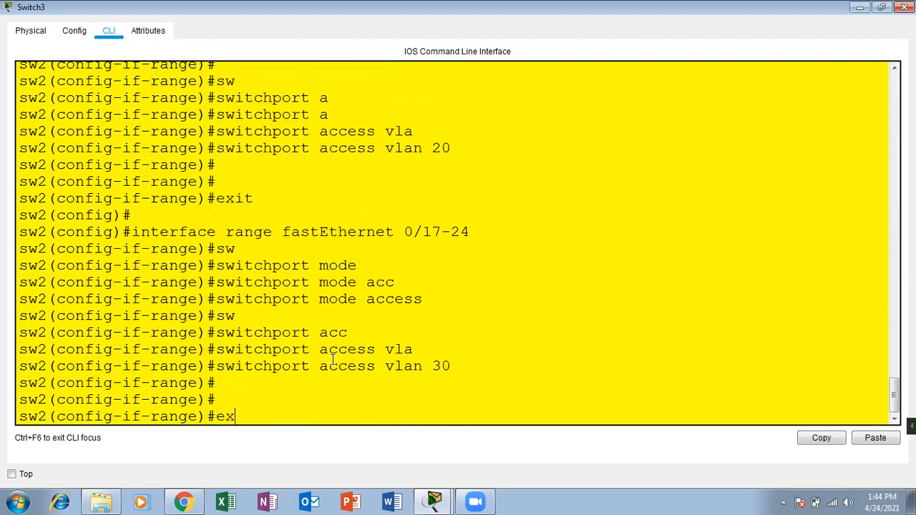
type("o")
key("BackSpace")
type("it")
key("Return")
key("Return")
key("Return")
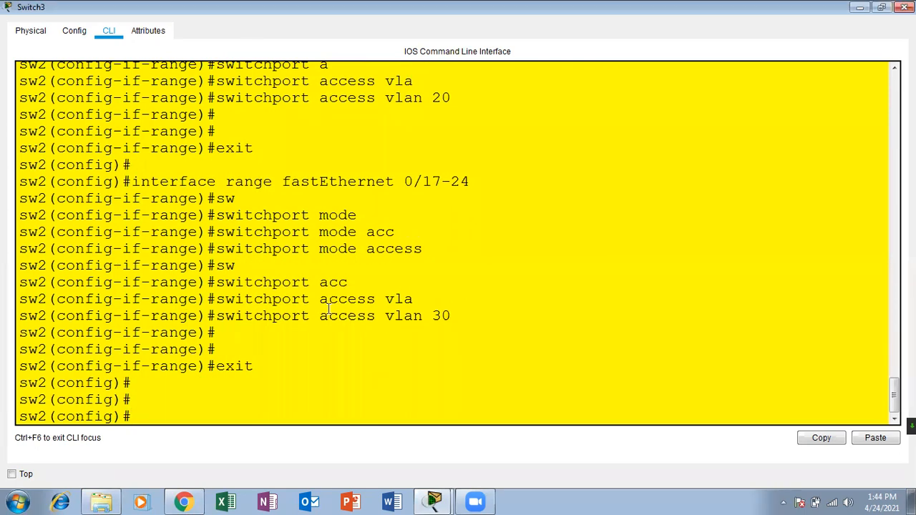
Reopen sw2's CLI full-screen and exit configuration mode to the privileged prompt.
left_click(905, 8)
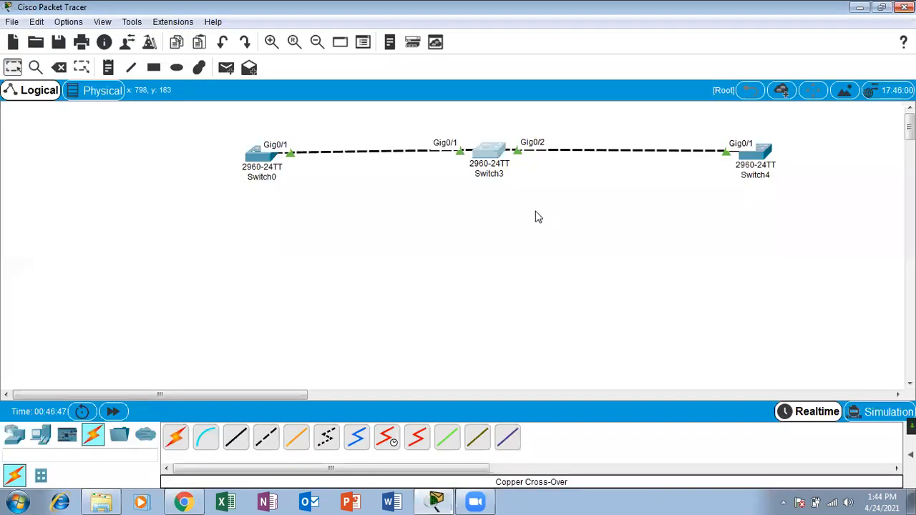
left_click(486, 160)
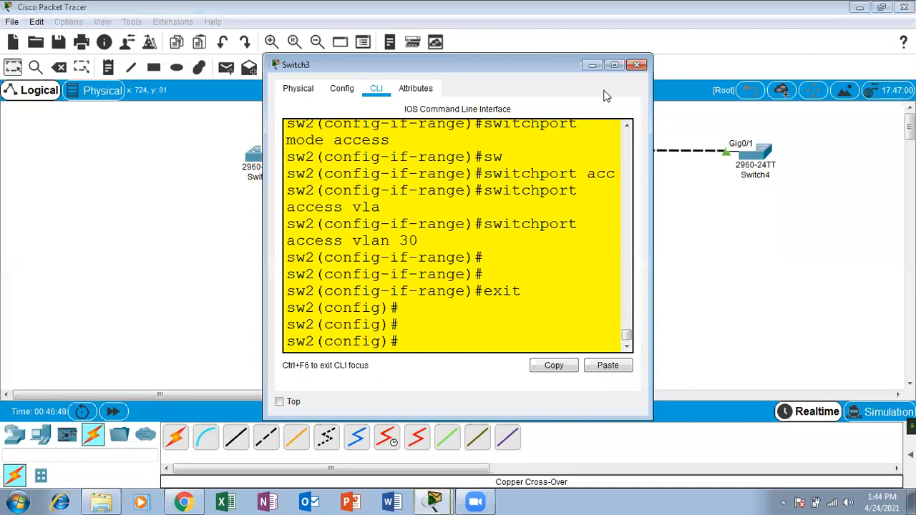
left_click(617, 68)
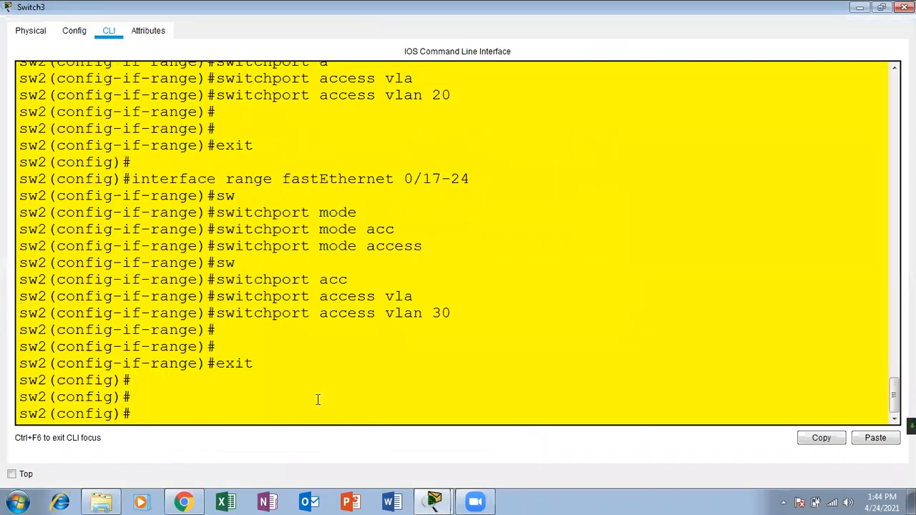
key("Return")
key("ctrl+z")
key("Return")
Run sh vlan to check ports Fa0/1–8 marketing, Fa0/9–16 sales, Fa0/17–24 it, then close the console.
type("sh ")
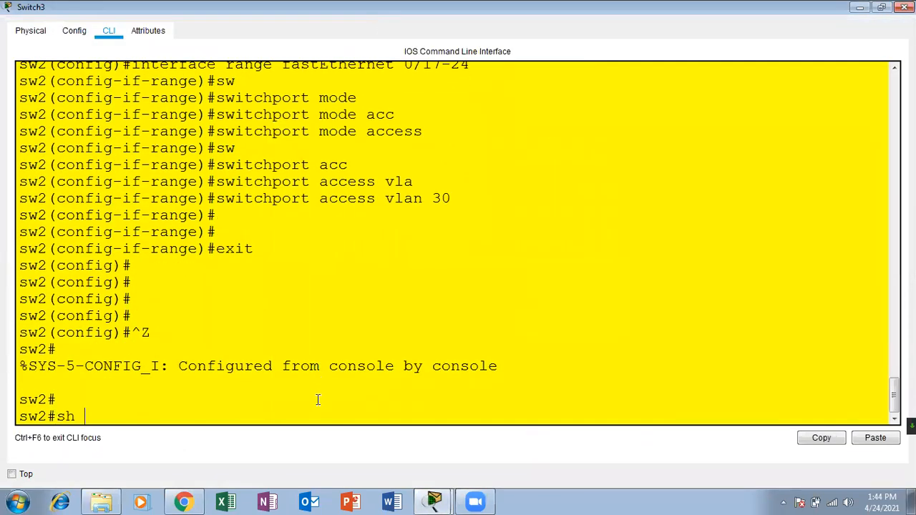
type("vlan")
key("Return")
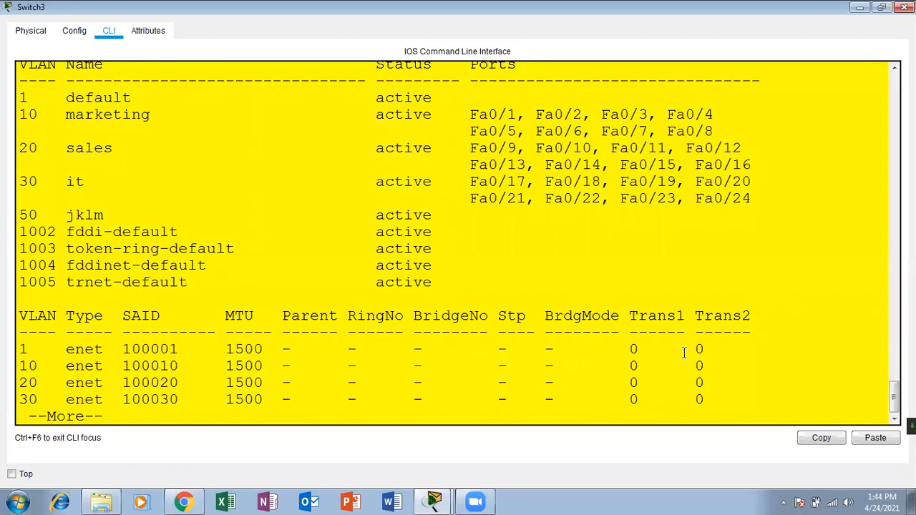
left_click_drag(761, 201, 22, 114)
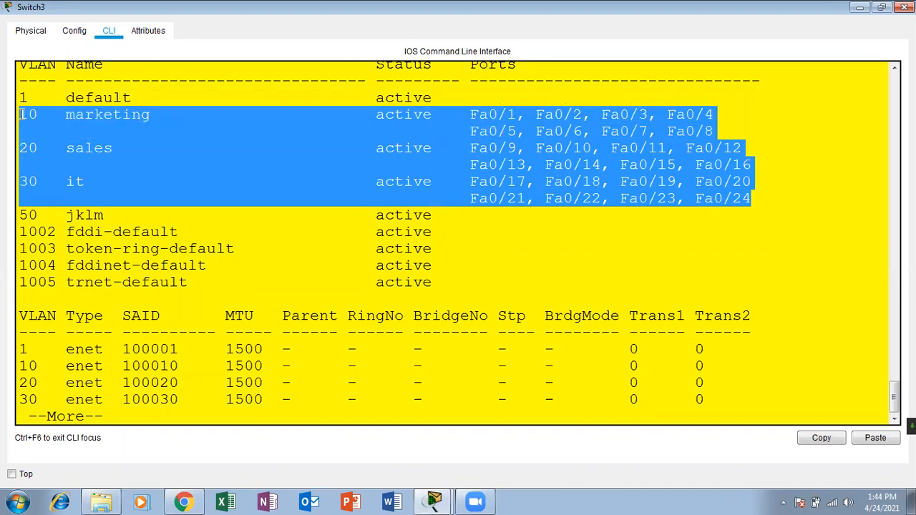
left_click(904, 7)
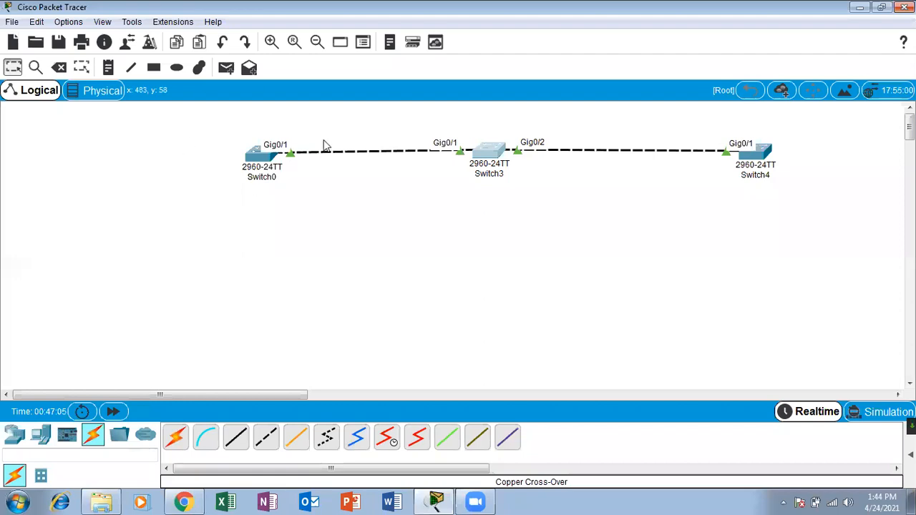
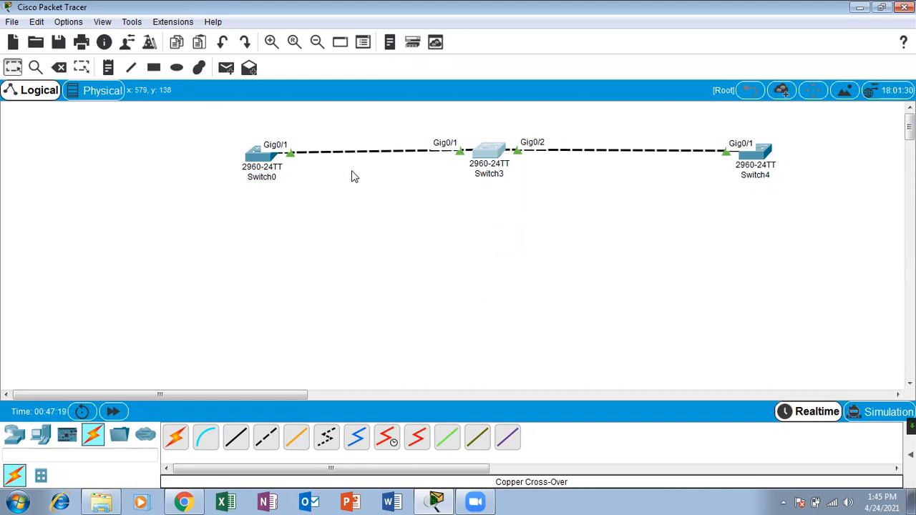
Open Switch0's CLI full-screen and run sh run to show its running configuration.
left_click(260, 167)
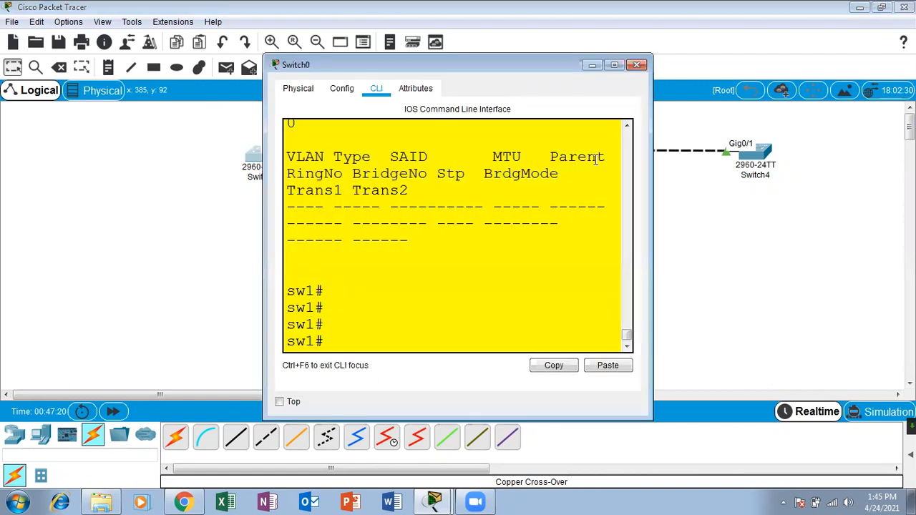
left_click(615, 65)
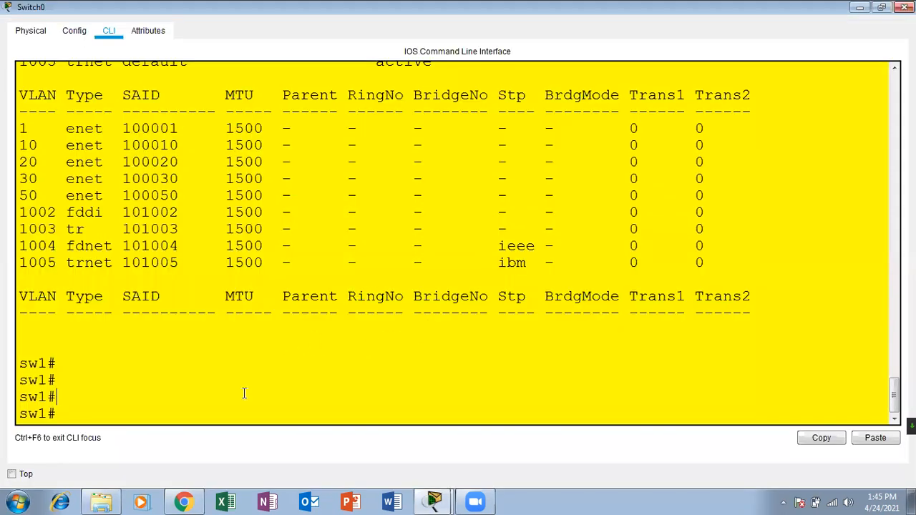
key("Return")
key("Return")
key("Return")
type("sh run")
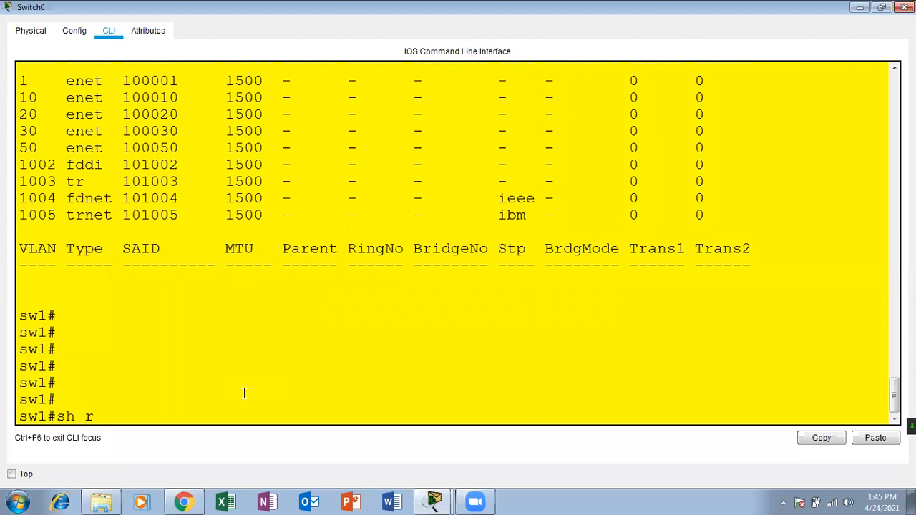
key("Return")
key("Return")
key("Return")
key("Return")
key("Return")
key("Return")
key("Return")
key("Return")
key("Return")
key("Return")
key("Return")
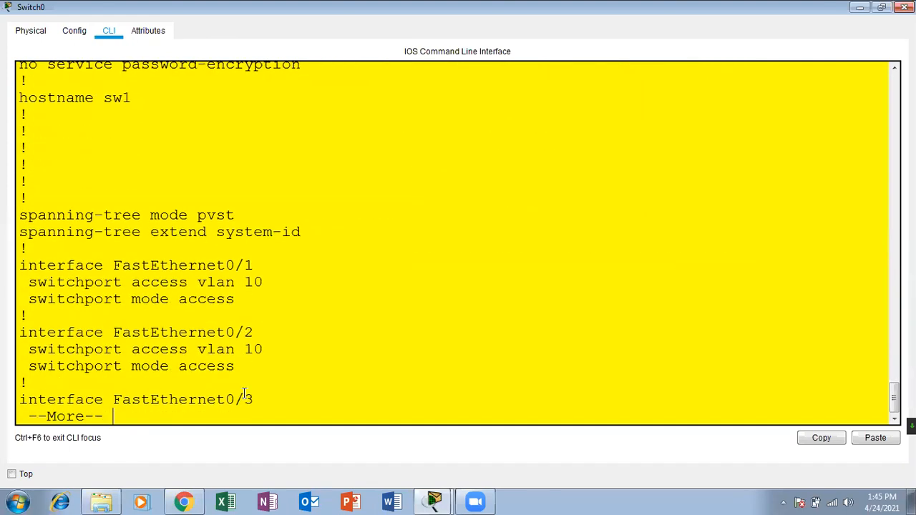
Page through the running config, checking the Fa0/1 and Fa0/2 access VLAN lines.
left_click_drag(265, 267, 19, 181)
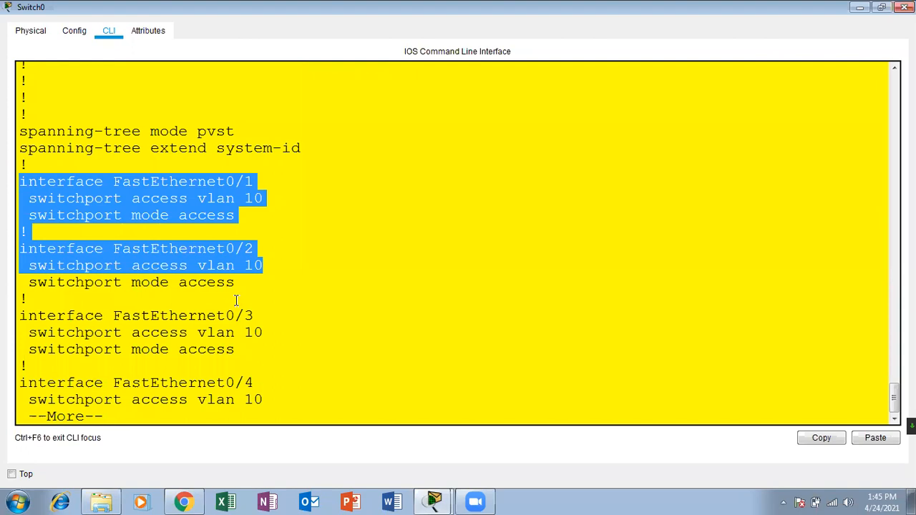
left_click(265, 266)
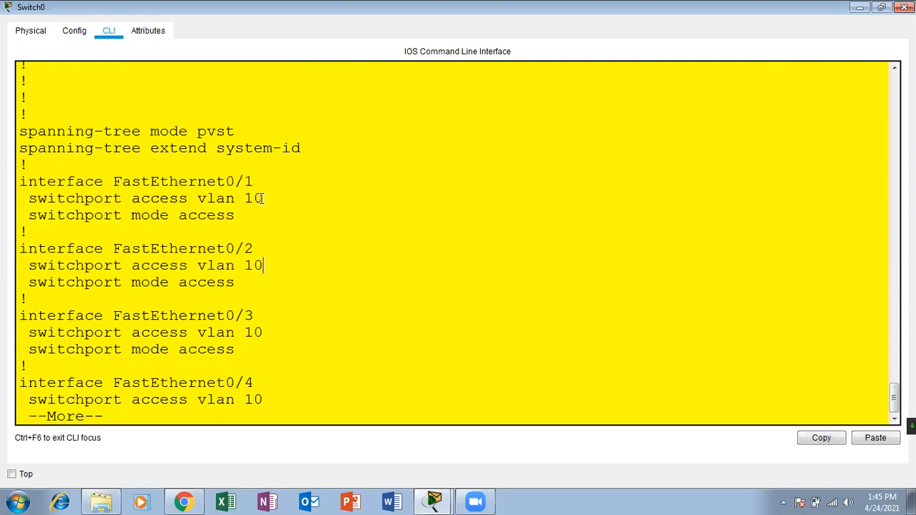
left_click_drag(241, 214, 25, 166)
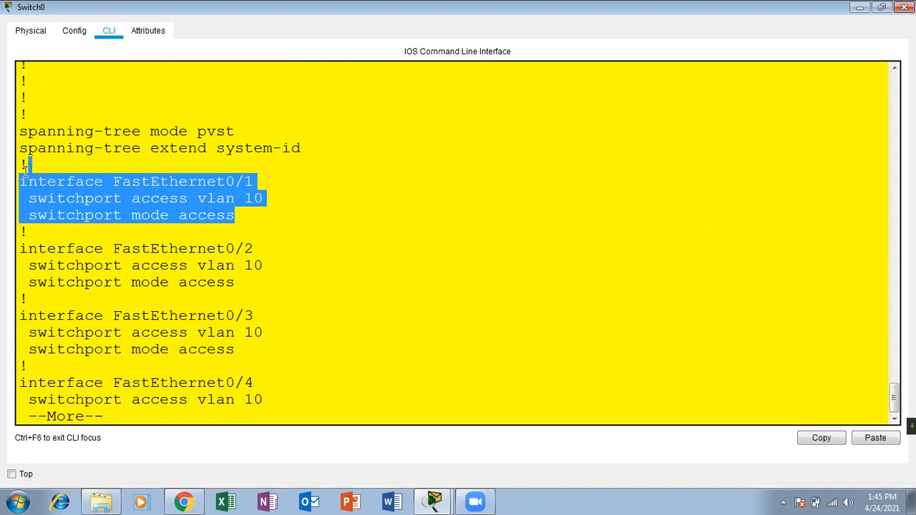
left_click(232, 237)
key("Return")
key("Return")
key("Return")
key("Return")
key("Return")
key("Return")
key("Return")
key("Return")
key("Return")
key("Return")
key("Return")
key("Return")
key("Return")
key("Return")
key("Return")
key("Return")
key("Return")
key("Return")
key("Return")
key("Return")
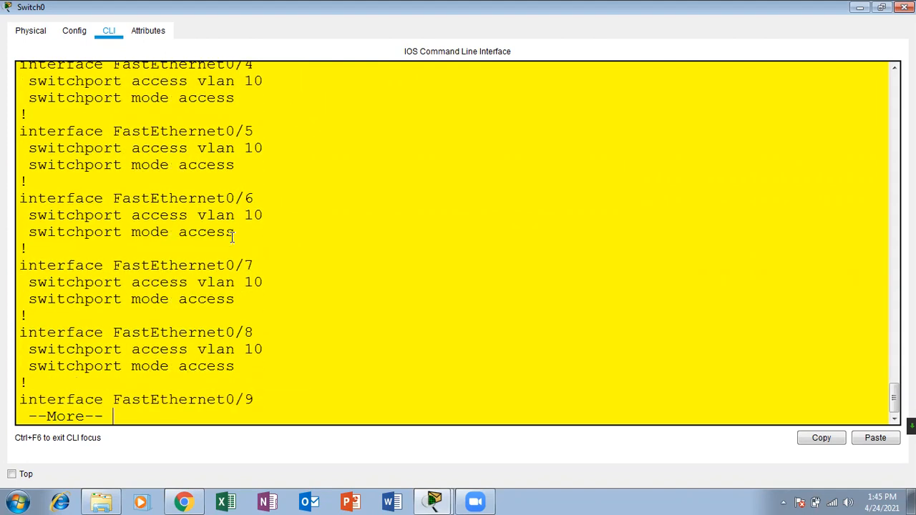
key("Return")
key("Return")
key("Return")
key("Return")
key("Return")
key("Return")
key("Return")
key("Return")
key("Return")
key("Return")
key("Return")
key("Return")
key("Return")
key("Return")
key("Return")
key("Return")
key("Return")
key("Return")
key("Return")
key("Return")
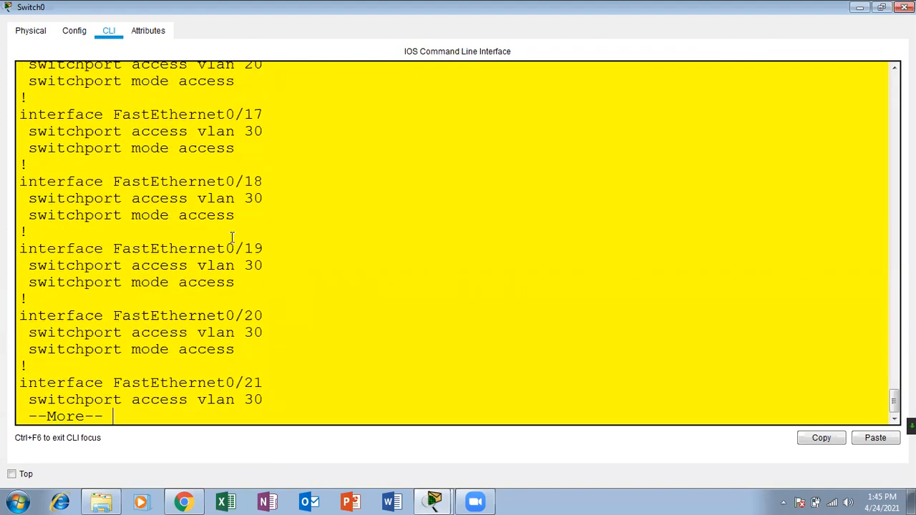
key("Return")
key("Return")
key("Return")
key("Return")
key("Return")
key("Return")
key("Return")
key("Return")
key("Return")
key("Return")
key("Return")
key("Return")
key("Return")
key("Return")
key("Return")
key("Return")
key("Return")
key("Return")
key("Return")
key("Return")
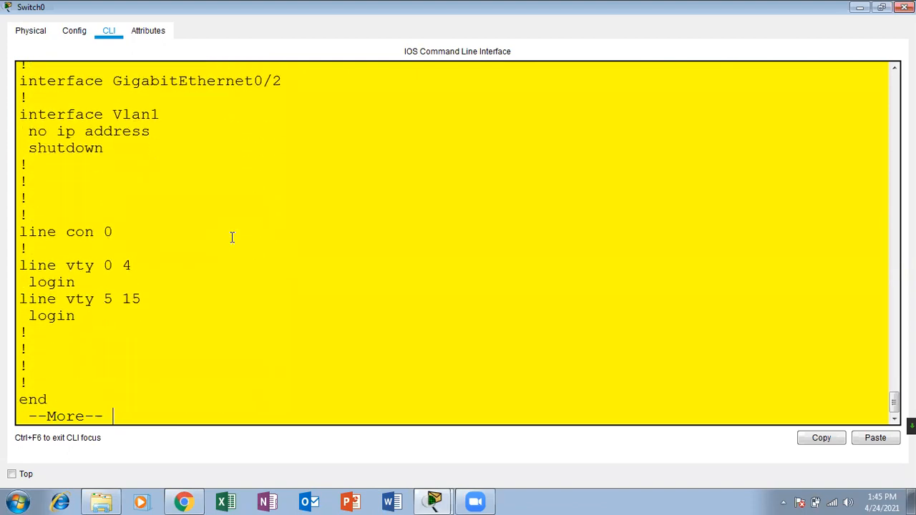
Start entering the write memory command at a fresh prompt.
key("Return")
key("Return")
key("Return")
key("Return")
key("Return")
key("Return")
key("Return")
type("wr")
key("Tab")
Save the configuration with write memory and return to the privileged prompt.
type("me")
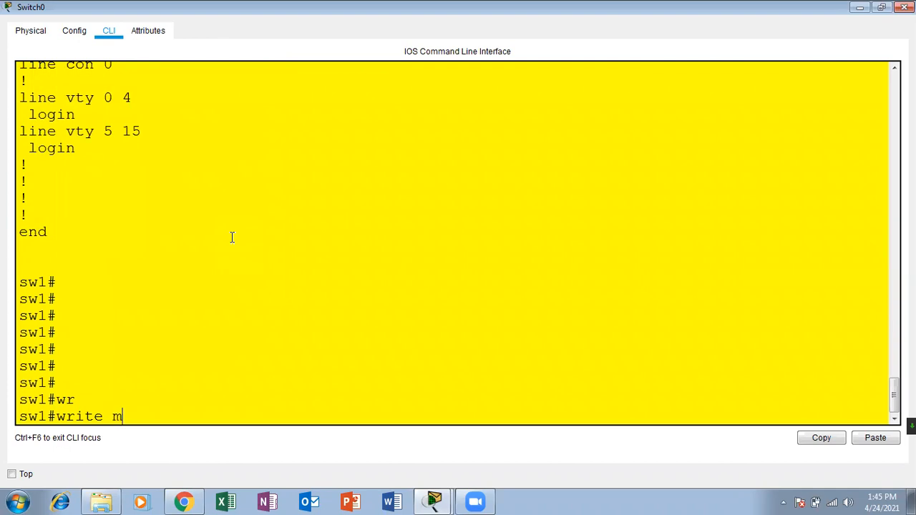
key("Tab")
key("Return")
key("Return")
key("Return")
key("ctrl+z")
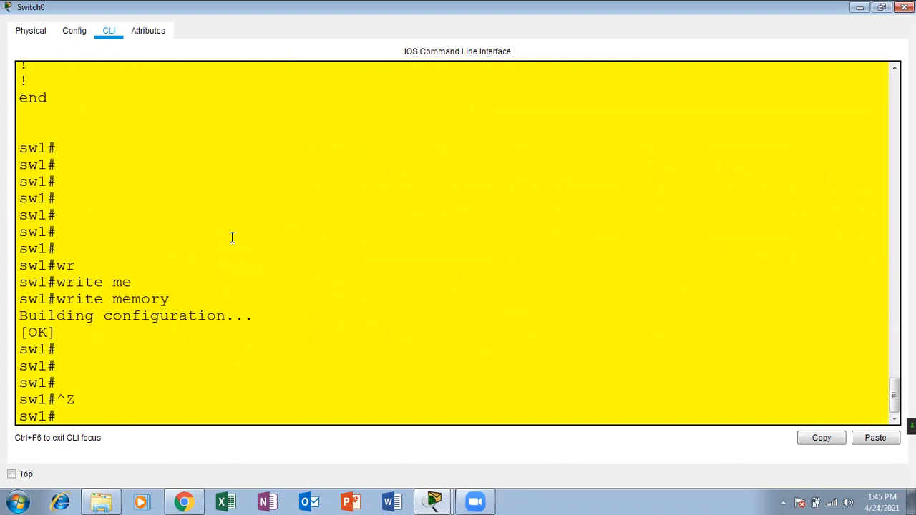
key("Return")
key("Return")
Run show flash to confirm config.text and vlan.dat are stored, then run sh vlan.
type("sh fla")
key("Tab")
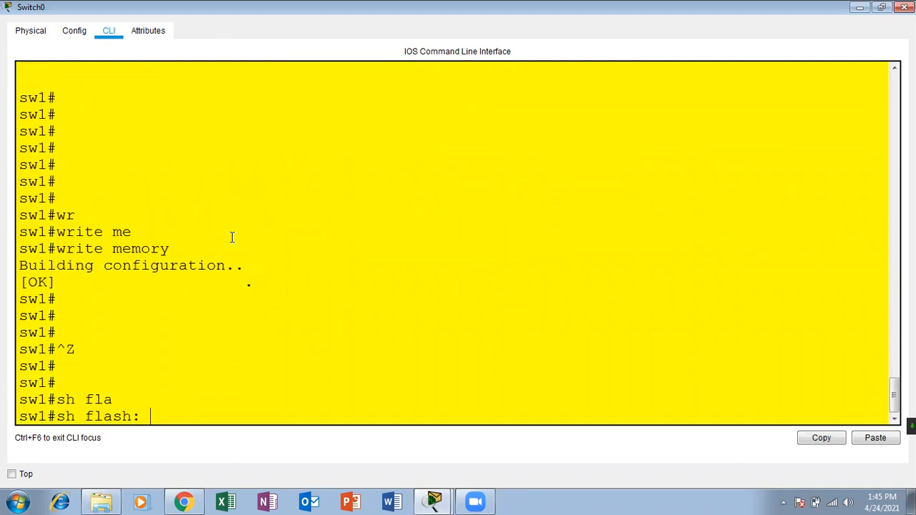
key("Return")
left_click_drag(532, 365, 415, 363)
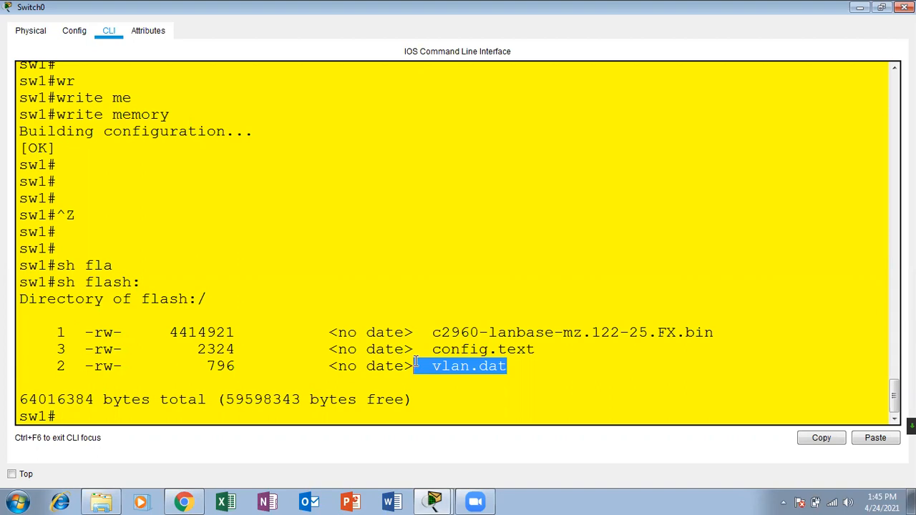
key("Return")
key("Return")
key("Return")
key("Return")
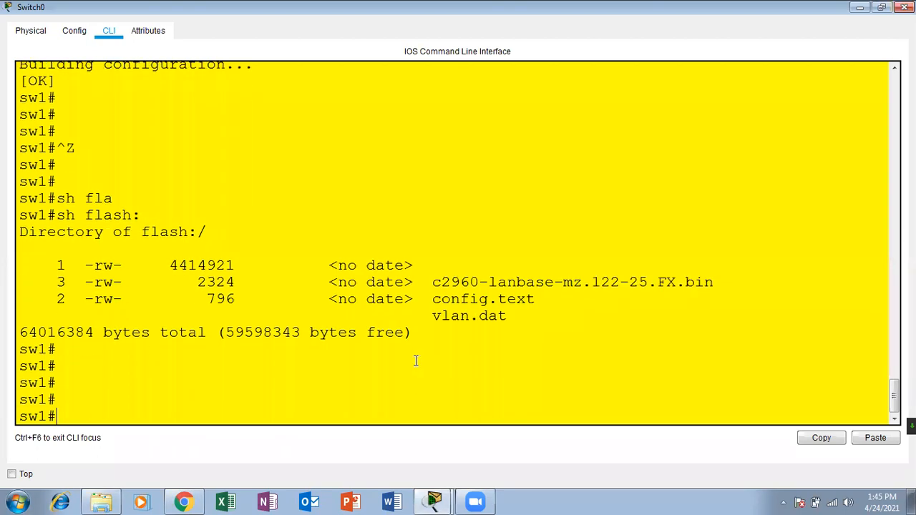
type("sh vlan")
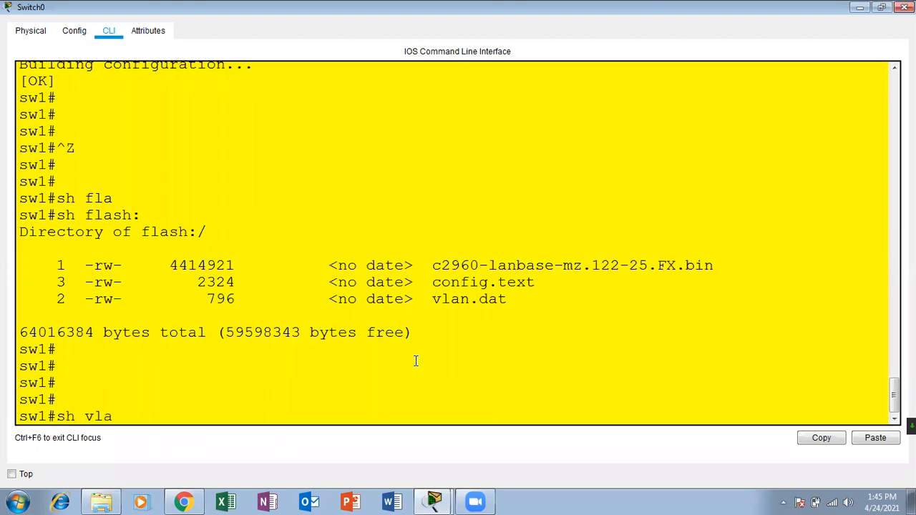
key("Return")
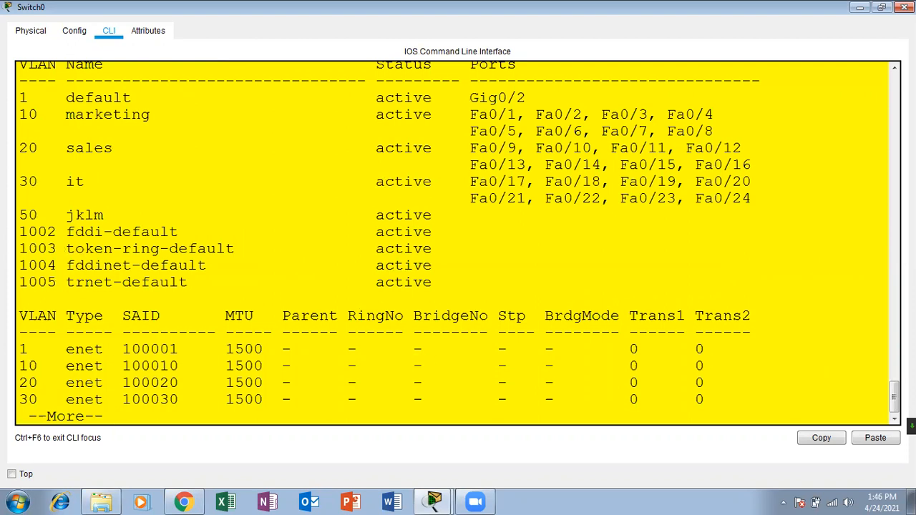
Finish the previous VLAN output and run sh vlan again.
left_click(895, 67)
left_click(895, 68)
left_click(895, 67)
left_click(895, 68)
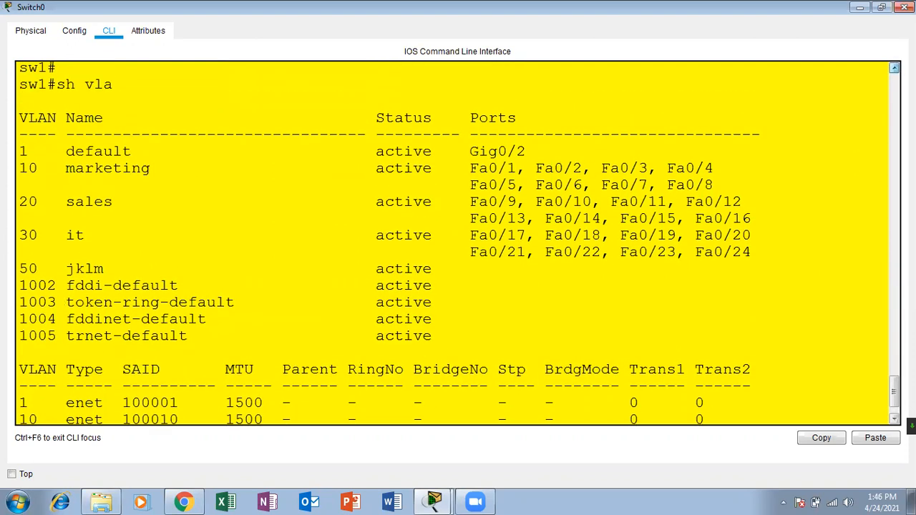
left_click(895, 67)
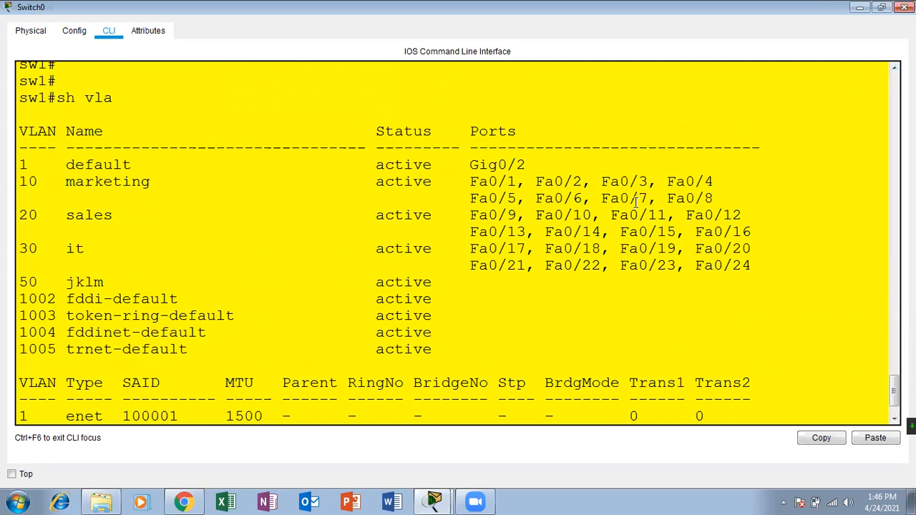
scroll(635, 202, "down", 5)
key("space")
key("Return")
key("Return")
key("Return")
key("Return")
key("Return")
key("Return")
key("Return")
key("Return")
key("Return")
key("Return")
key("Return")
key("Return")
type("sh vlan")
key("Return")
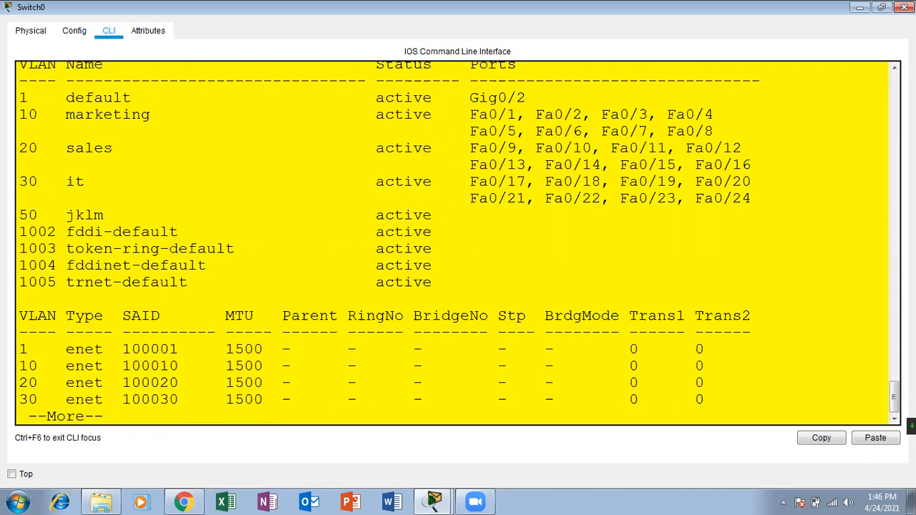
Review the VLAN table: 10 marketing, 20 sales, 30 it, 50 jklm and their ports.
scroll(458, 244, "up", 1)
scroll(217, 164, "up", 1)
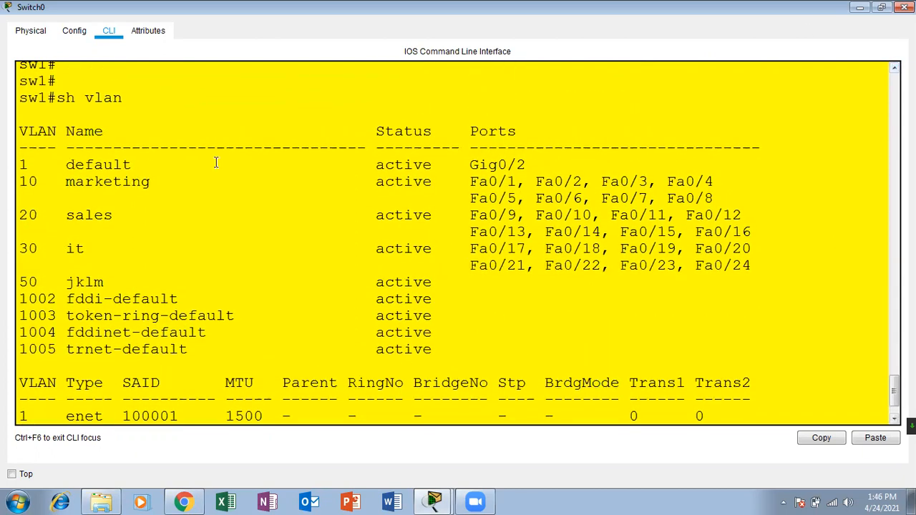
left_click_drag(20, 129, 371, 447)
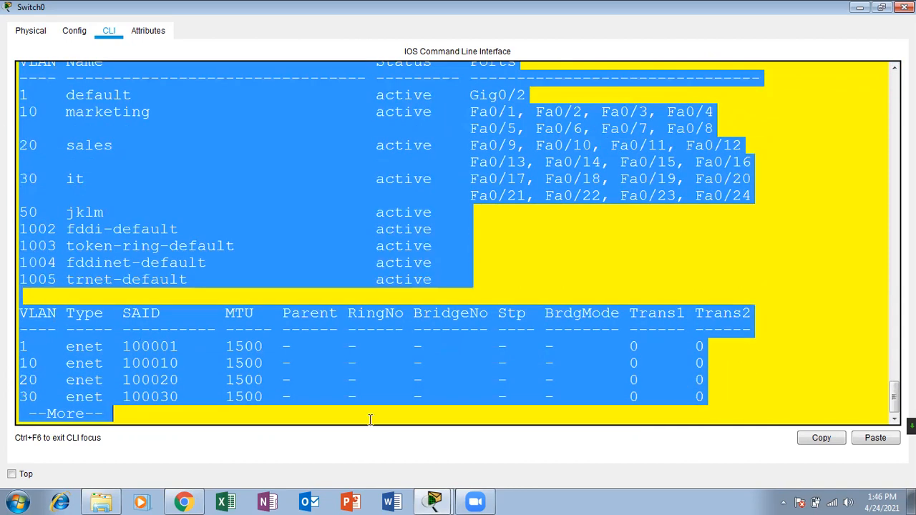
key("Return")
key("Return")
key("Return")
key("Return")
key("Return")
key("Return")
key("Return")
key("Return")
key("Return")
key("Return")
key("Return")
key("Return")
key("Return")
key("Return")
key("Return")
key("Return")
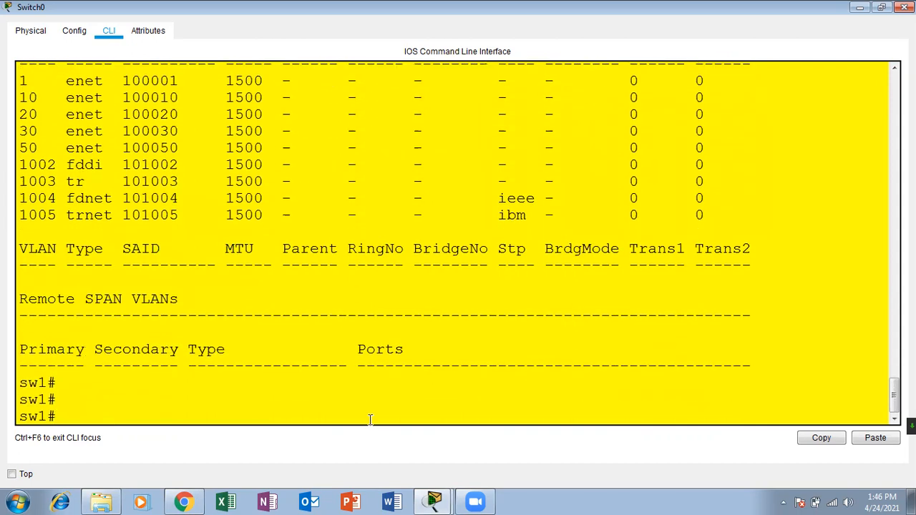
key("Return")
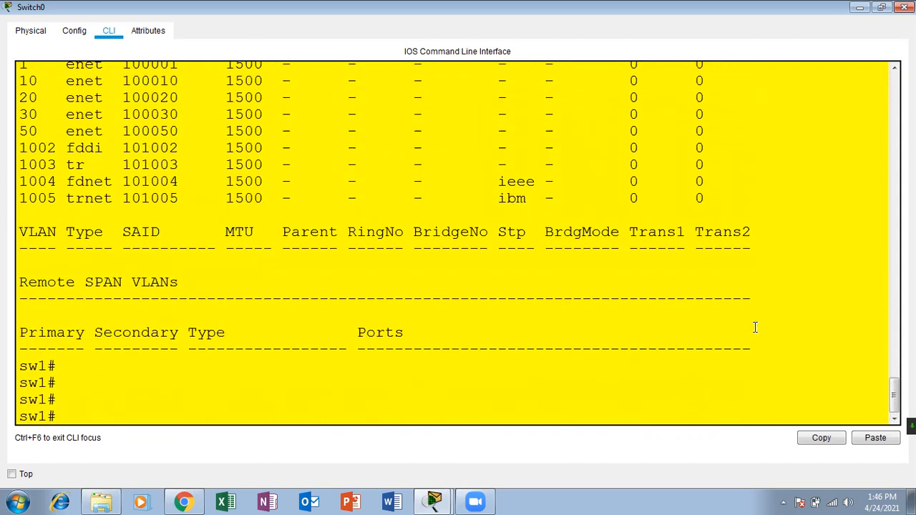
left_click_drag(758, 350, 57, 162)
left_click_drag(33, 128, 17, 79)
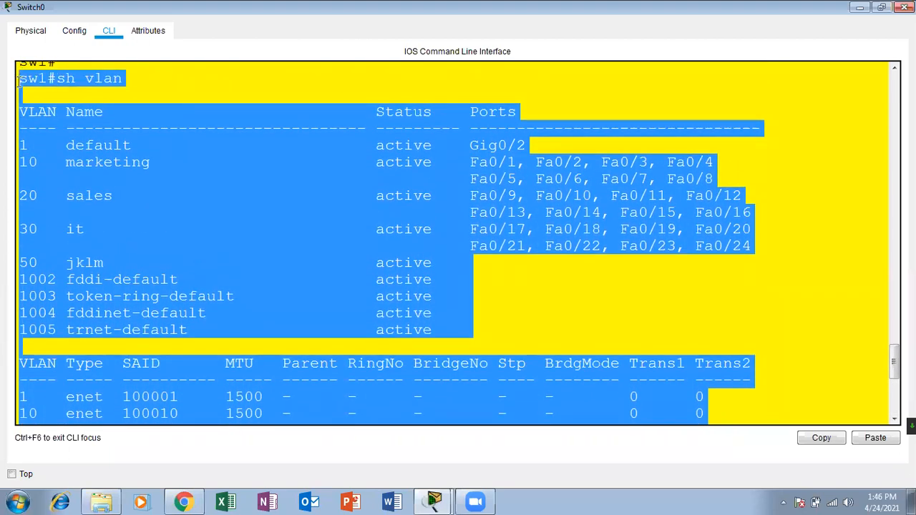
left_click(343, 210)
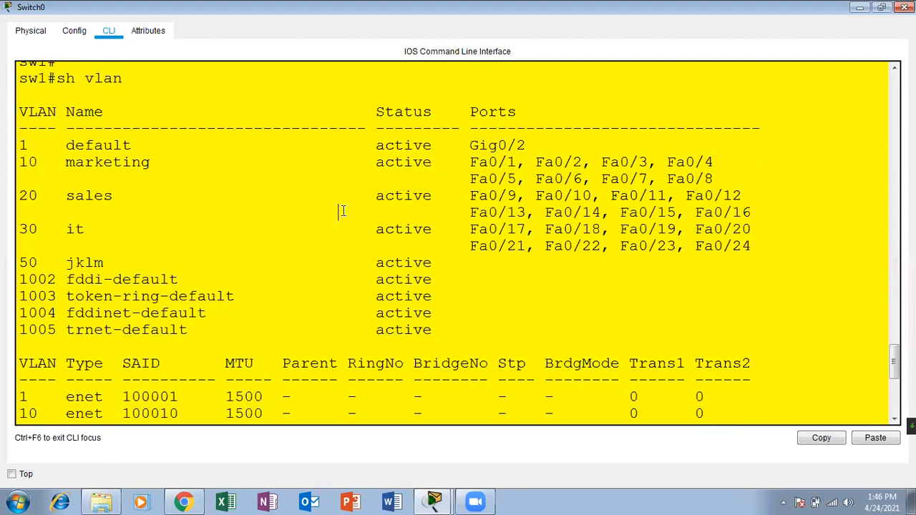
Browse the command history with Up and Down, ending at an empty prompt.
key("Return")
key("Return")
key("Return")
key("Return")
key("Return")
key("Return")
key("Up")
key("Up")
key("Up")
key("Down")
key("Down")
key("Down")
key("Up")
key("Up")
key("Down")
key("Down")
key("Down")
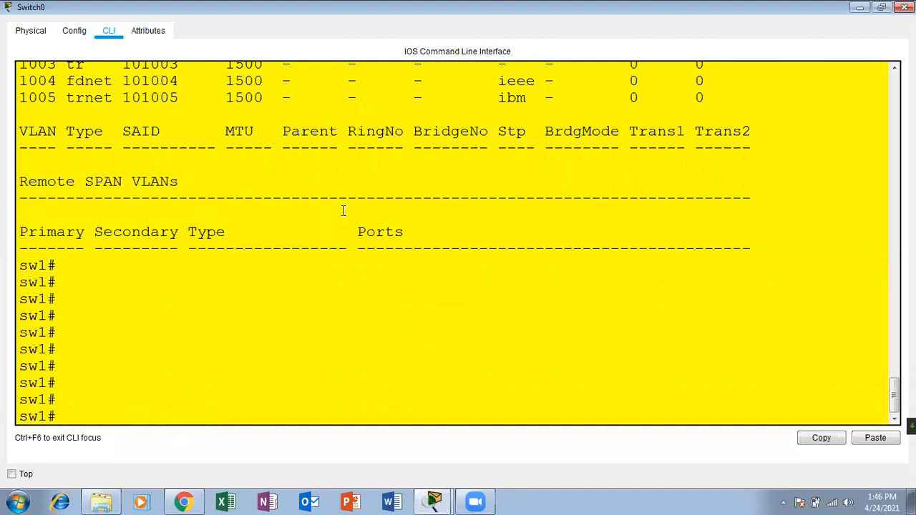
Run show startup-config on Switch0.
type("sh st")
key("Tab")
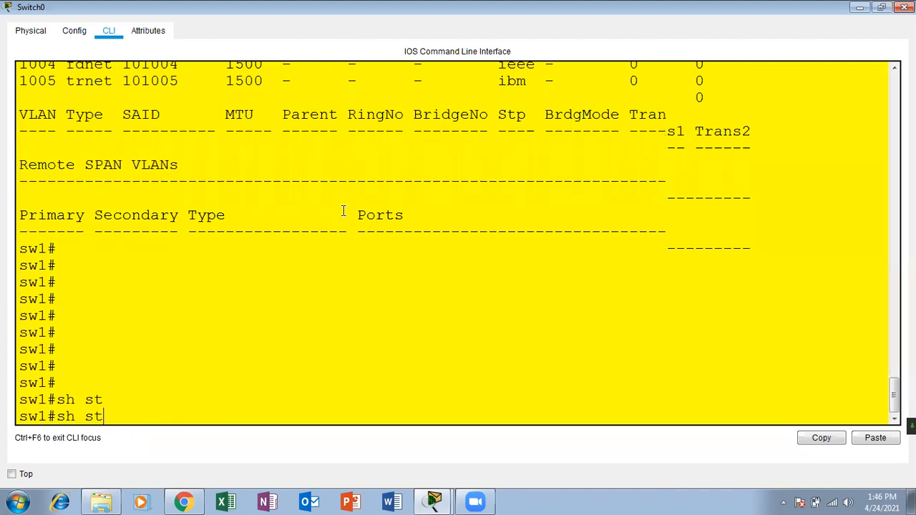
type("art")
key("Tab")
key("Return")
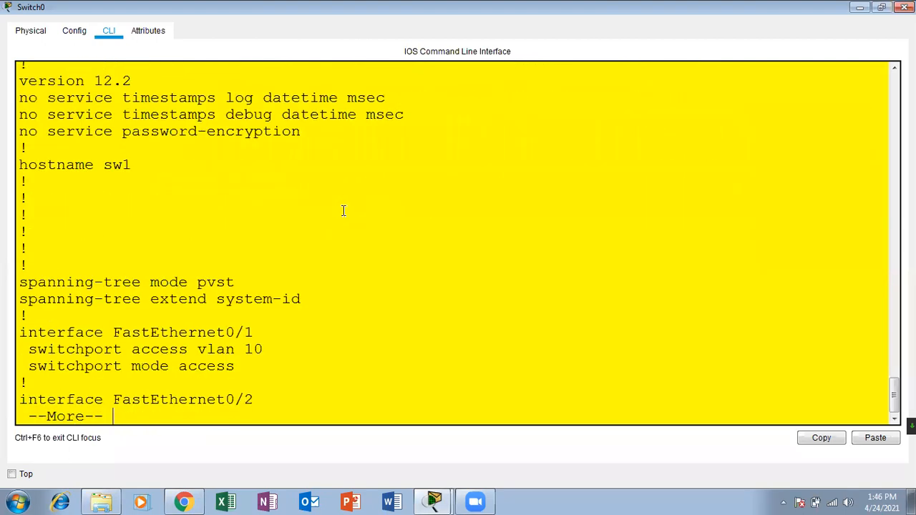
key("Return")
key("Return")
key("Return")
key("Return")
key("Return")
key("Return")
key("Return")
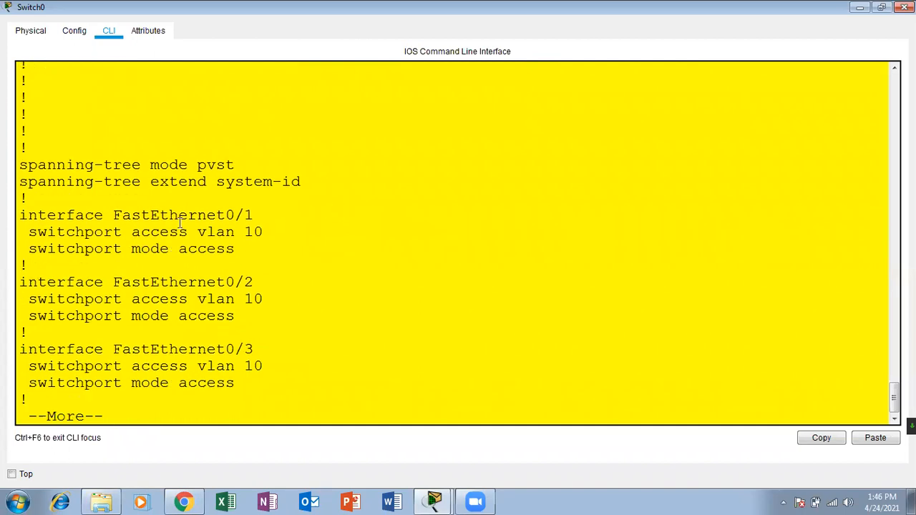
Page through Fa0/1's VLAN 10 lines, the VLAN 30 ports and the Gig0/1 trunk, then close the window.
left_click_drag(263, 232, 20, 214)
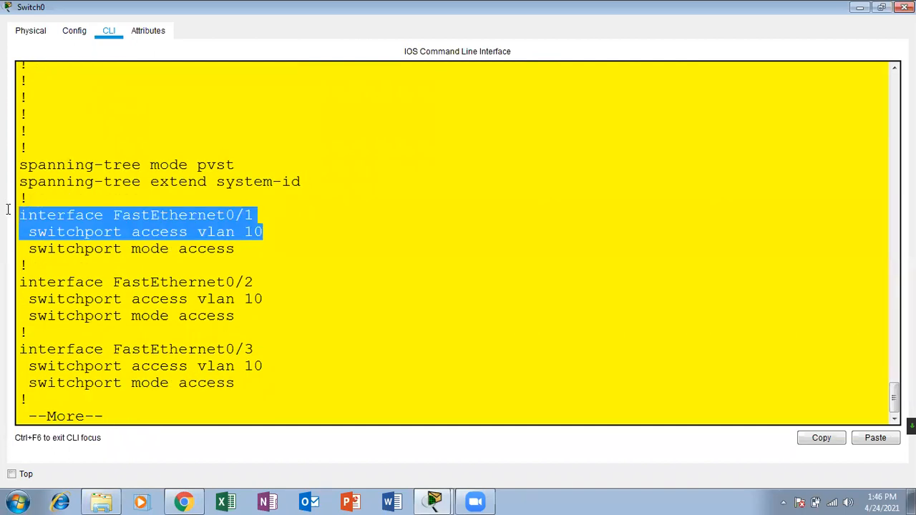
left_click(233, 215)
left_click_drag(275, 226, 197, 232)
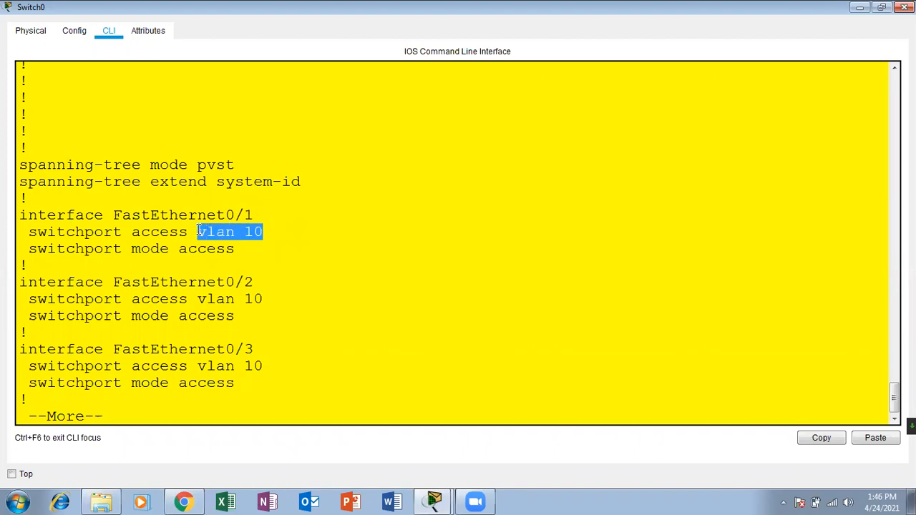
left_click(297, 247)
left_click_drag(266, 227, 27, 214)
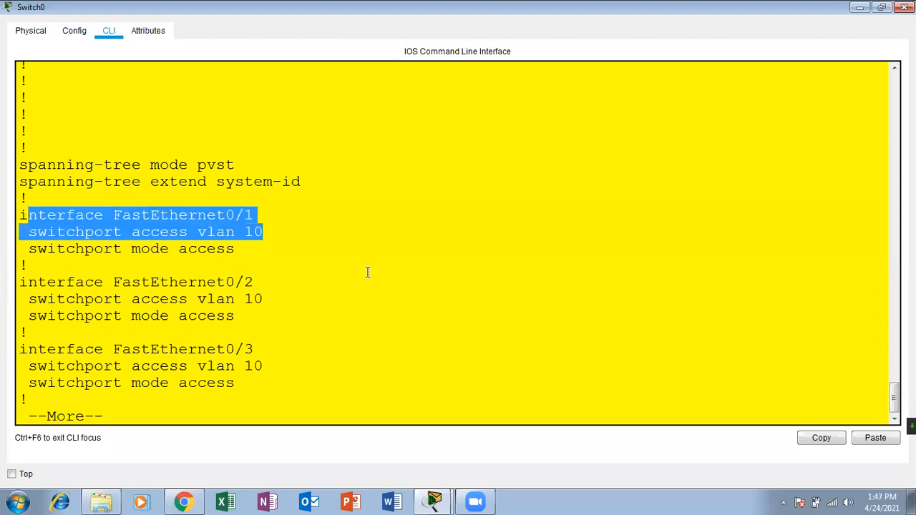
key("Return")
key("Return")
key("Return")
key("Return")
key("Return")
key("Return")
key("Return")
key("Return")
key("Return")
key("Return")
key("Return")
key("Return")
key("Return")
key("Return")
key("Return")
key("Return")
key("Return")
key("Return")
key("Return")
key("Return")
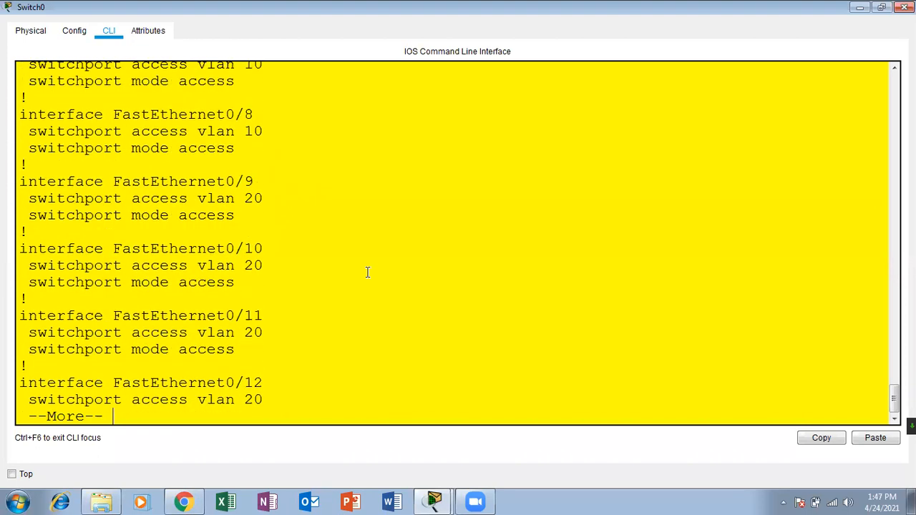
key("Return")
key("Return")
key("Return")
key("Return")
key("Return")
key("Return")
key("Return")
key("Return")
key("Return")
key("Return")
key("Return")
key("Return")
key("Return")
key("Return")
key("Return")
key("Return")
key("Return")
key("Return")
key("Return")
key("Return")
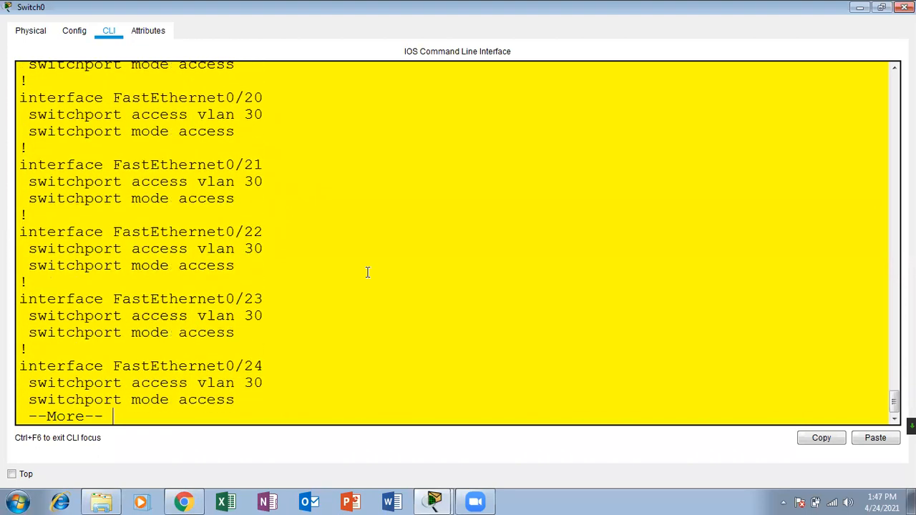
key("Return")
key("Return")
key("Return")
key("Return")
key("Return")
key("Return")
key("Return")
key("Return")
key("Return")
key("Return")
key("Return")
key("Return")
key("Return")
key("Return")
key("Return")
key("Return")
key("Return")
key("Return")
key("Return")
key("Return")
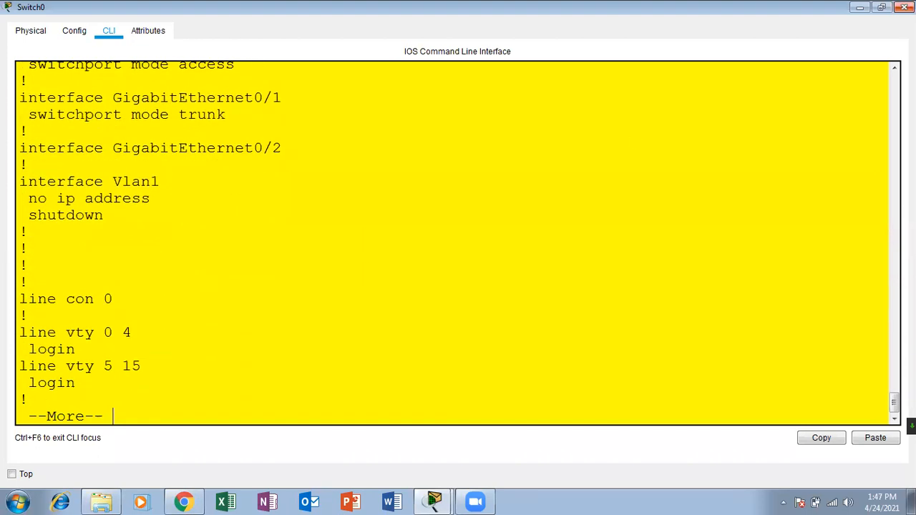
left_click(905, 7)
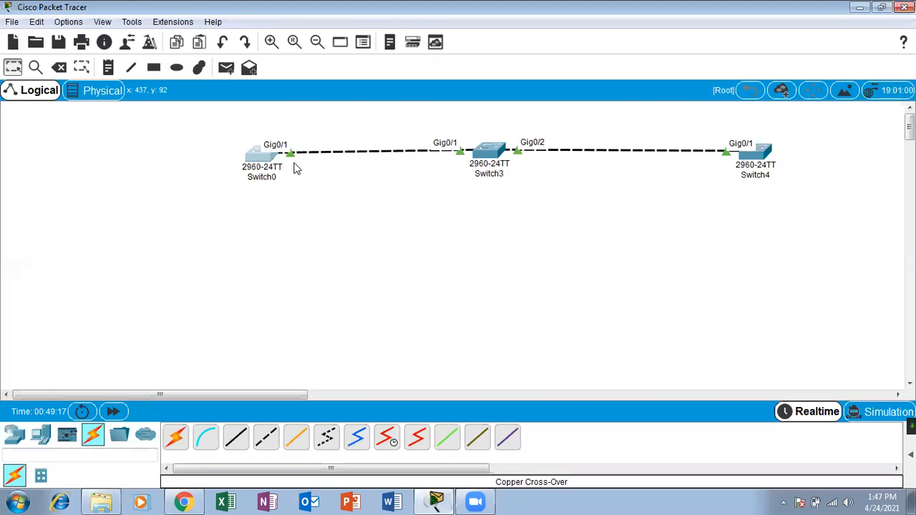
left_click(494, 153)
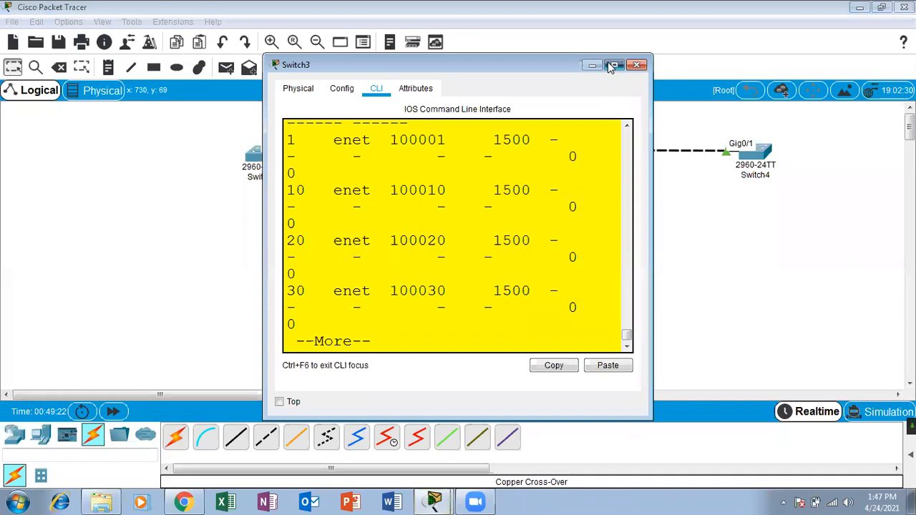
left_click(615, 65)
left_click(905, 7)
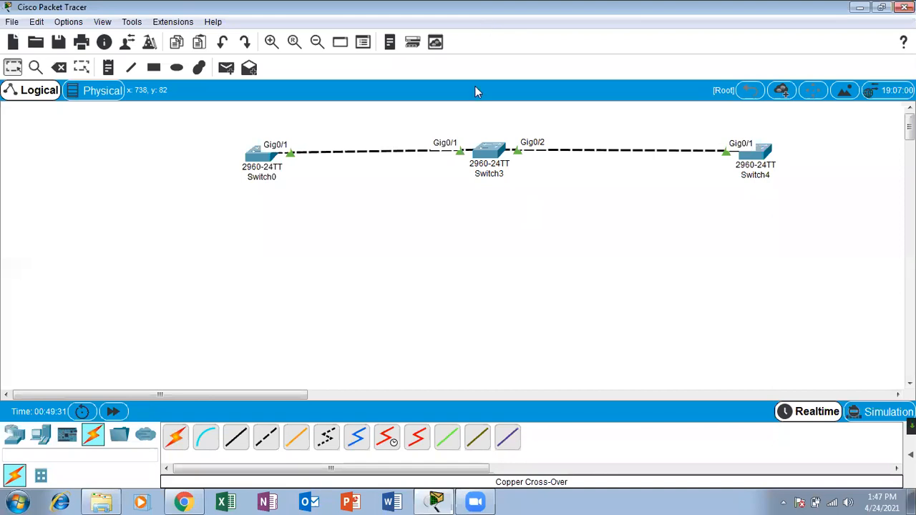
left_click(759, 157)
Maximize Switch4's CLI and exit configuration mode to the privileged prompt.
left_click(599, 66)
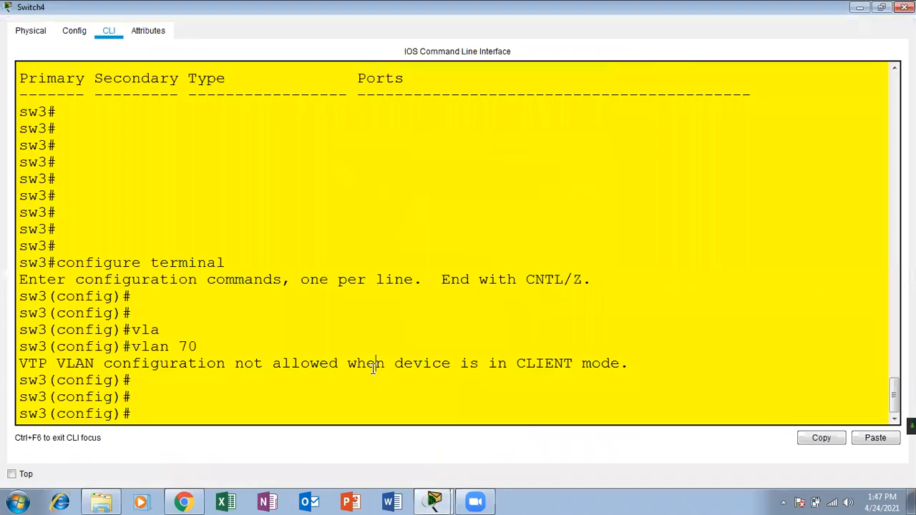
key("Return")
key("Return")
key("Return")
key("Return")
key("Return")
type("z")
key("Return")
key("Return")
key("Return")
key("Return")
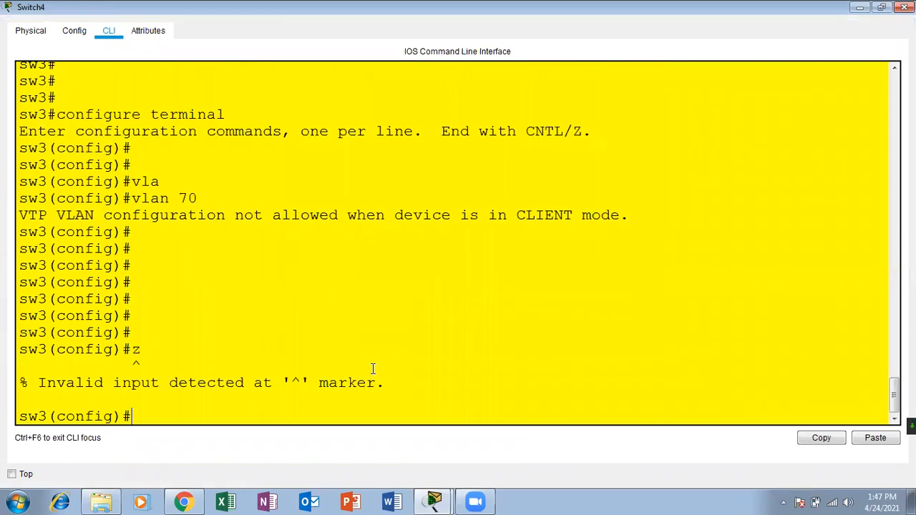
key("ctrl+z")
key("Return")
key("Return")
Run show vlan, noting VLANs 10, 20, 30, 50 and all ports still in VLAN 1.
type("sh vla")
key("Tab")
key("Return")
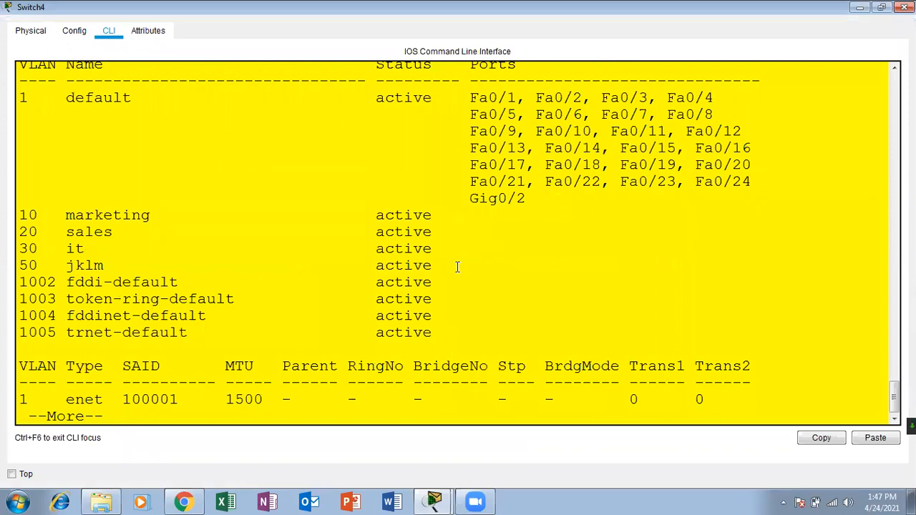
left_click_drag(435, 271, 16, 217)
left_click_drag(471, 96, 758, 180)
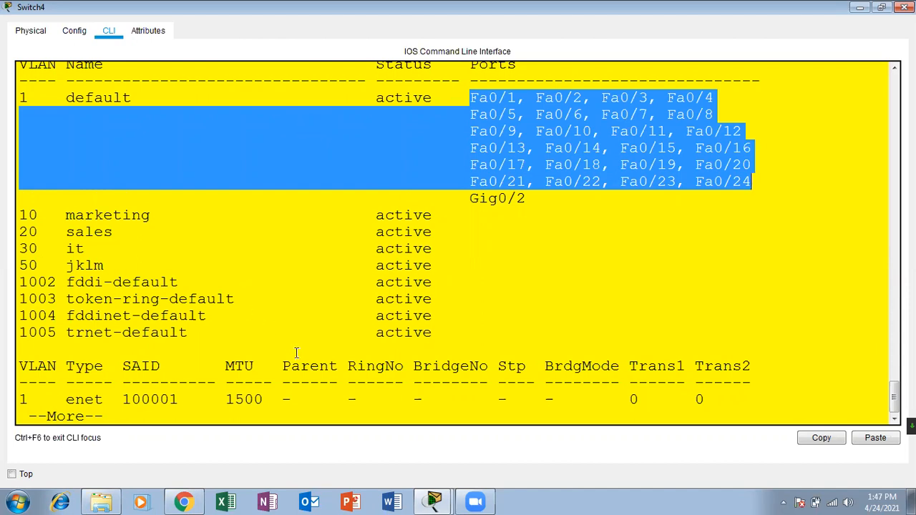
key("Return")
key("Return")
key("Return")
key("Return")
key("Return")
key("Return")
key("Return")
key("Return")
key("Return")
key("Return")
key("Return")
key("Return")
key("Return")
key("Return")
key("Return")
key("Return")
key("Return")
key("Return")
key("Return")
key("Return")
Enter global configuration mode with configure terminal.
key("Up")
key("Up")
key("Return")
key("Return")
key("Return")
type("vl")
key("BackSpace")
key("BackSpace")
type("conf")
key("Tab")
type("ter")
key("Tab")
key("BackSpace")
key("BackSpace")
key("BackSpace")
key("BackSpace")
key("BackSpace")
key("BackSpace")
key("BackSpace")
Select the interface range FastEthernet 0/1-8.
type("inter")
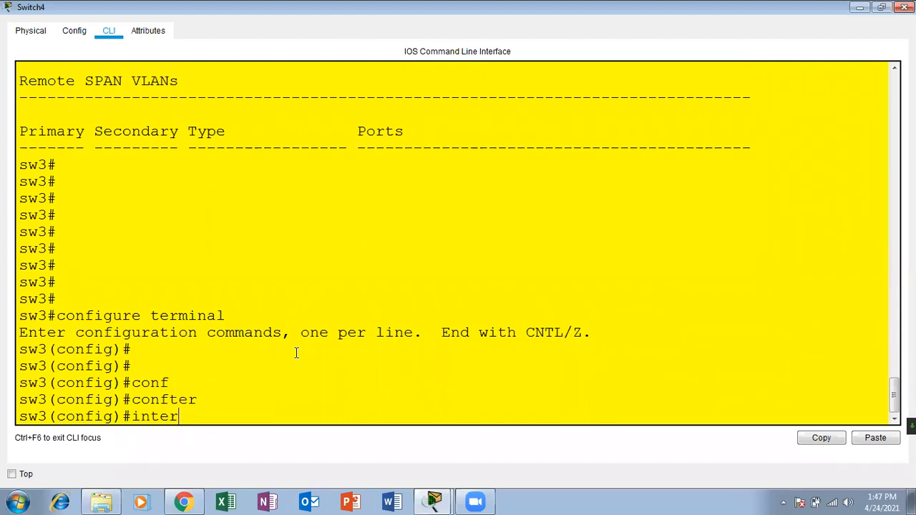
key("Tab")
type("ra")
key("Tab")
type("fas")
key("Tab")
type("0")
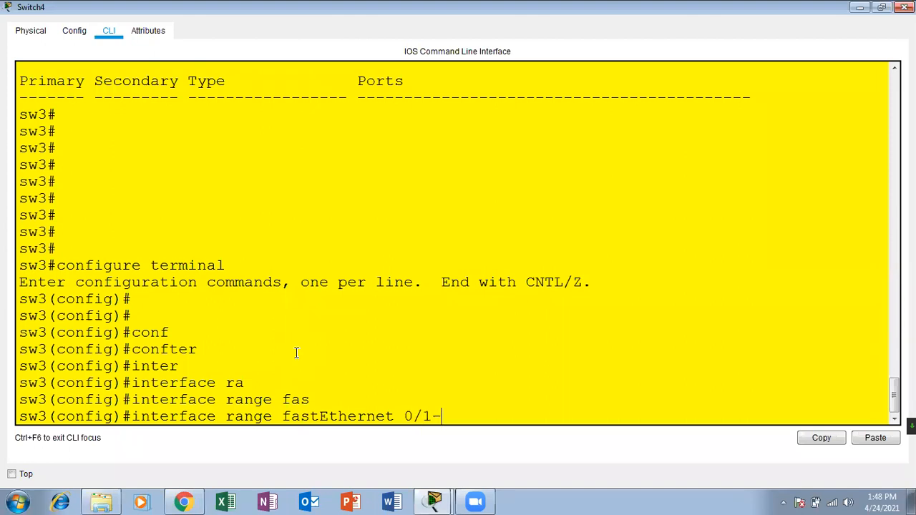
key("BackSpace")
type("8")
key("Return")
key("Return")
key("Return")
key("Return")
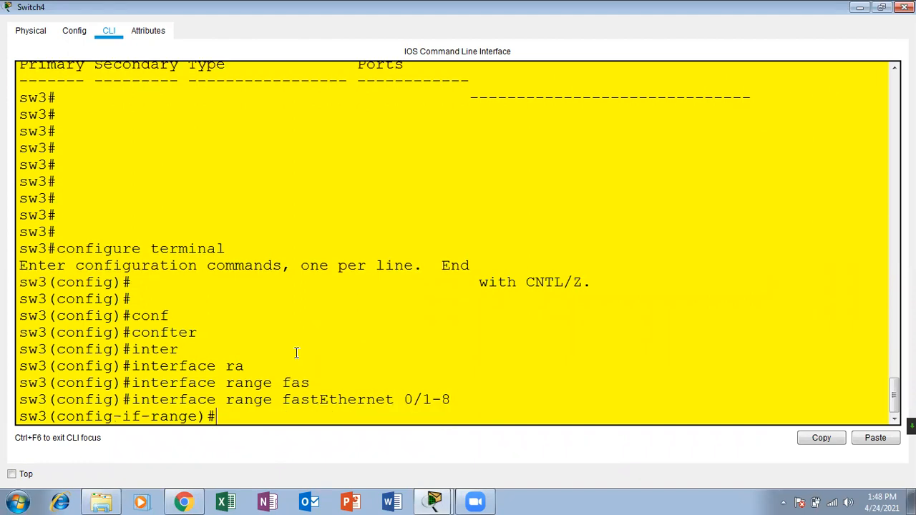
Set ports Fa0/1–8 to switchport mode access.
type("sw")
key("Tab")
type("mode")
key("Tab")
type("acc")
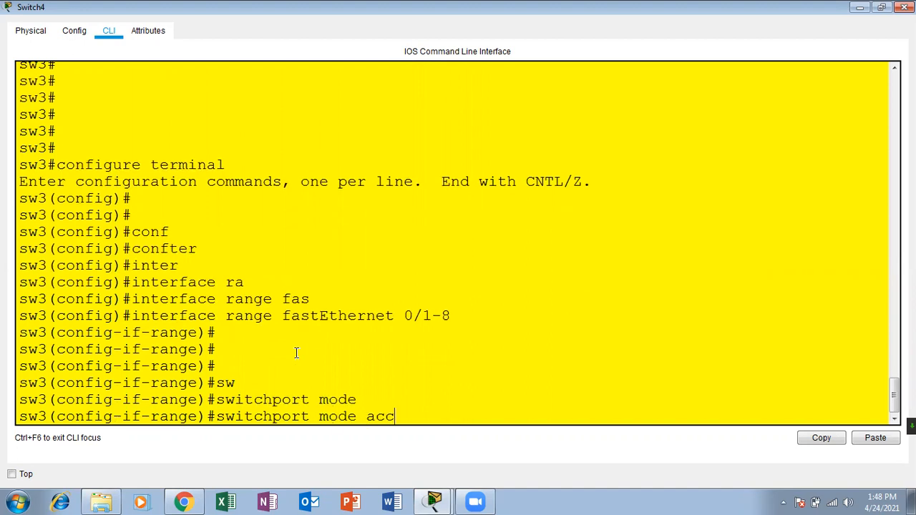
key("Tab")
key("Return")
Assign the range to access VLAN 10 and exit the interface range.
type("sw")
key("Tab")
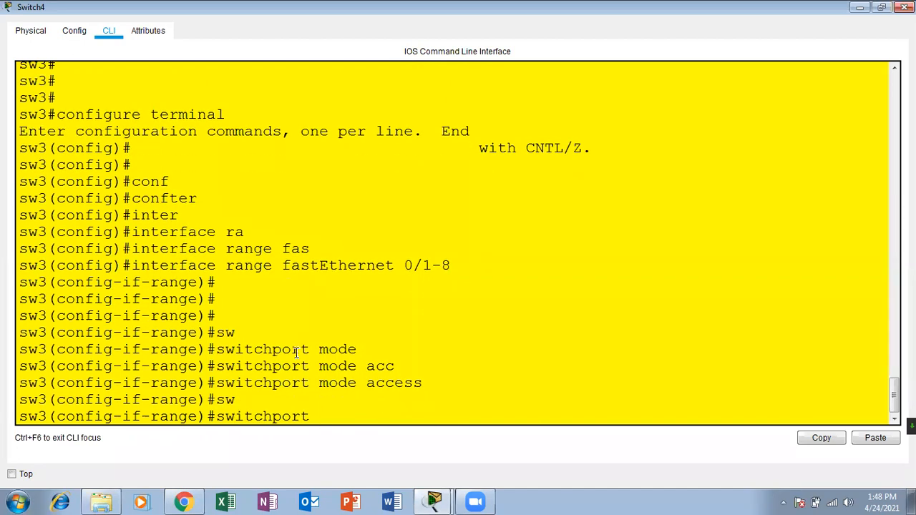
type("ca")
key("Tab")
key("BackSpace")
key("BackSpace")
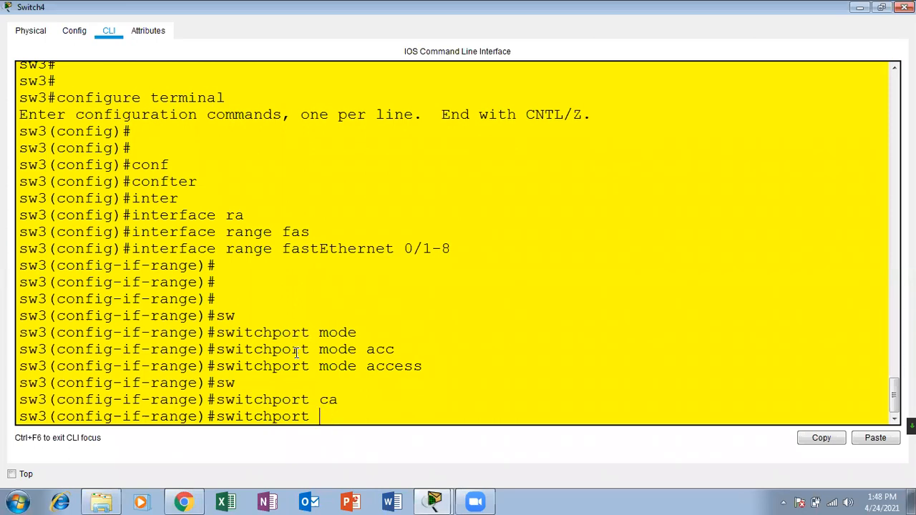
type("acc")
key("Tab")
type("vla")
key("Tab")
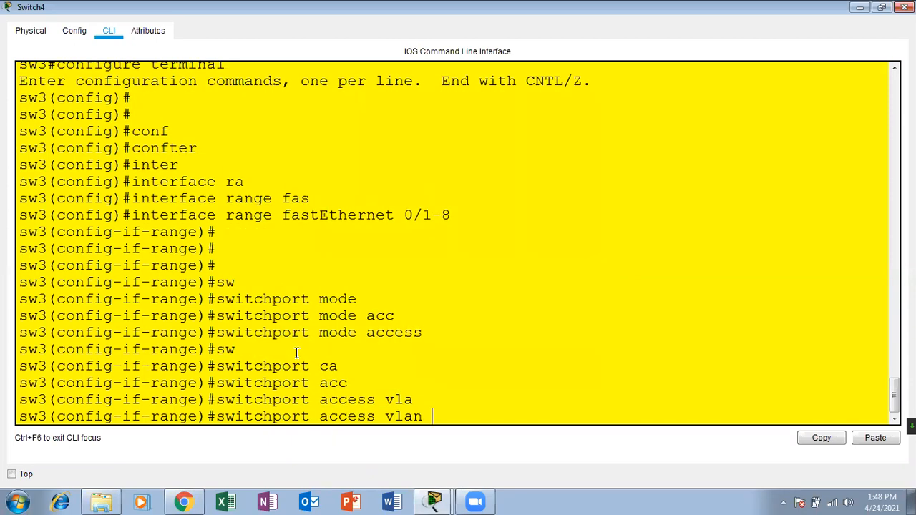
type("10")
key("Return")
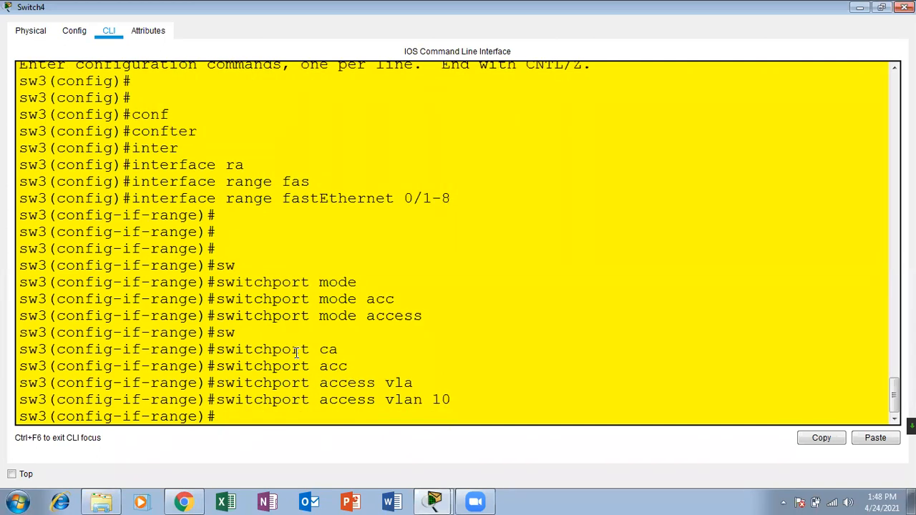
type("ei")
key("Return")
type("exit")
key("Return")
key("Return")
key("Return")
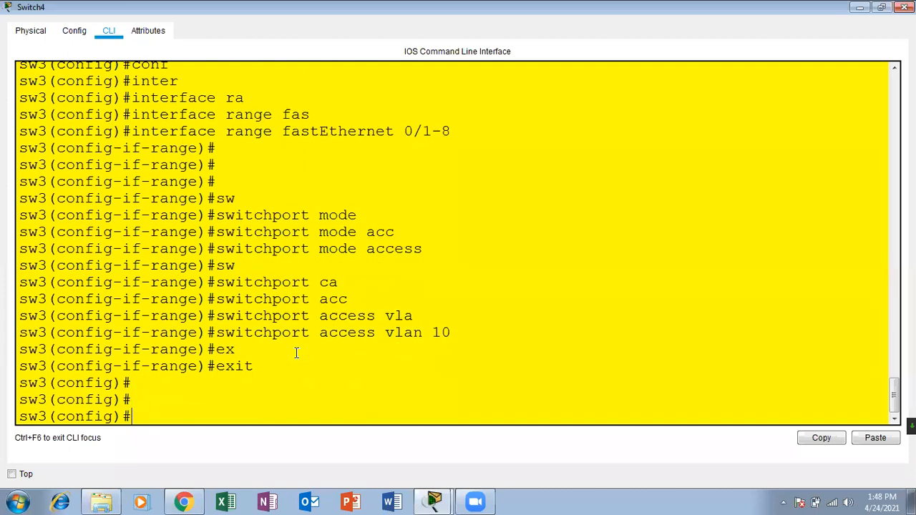
Begin selecting the next interface range, FastEthernet 0/9-16.
type("sw")
key("Return")
type("inter")
key("Tab")
type("ra")
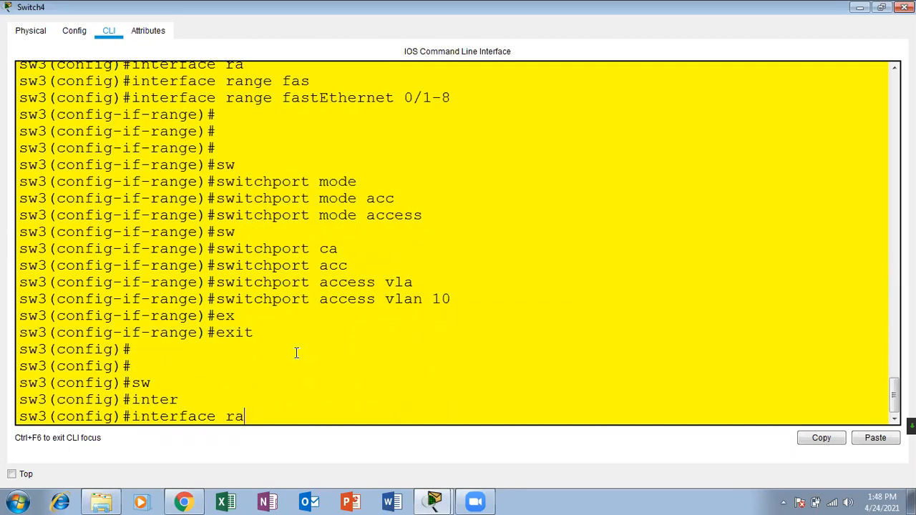
key("Tab")
type("fas")
key("Tab")
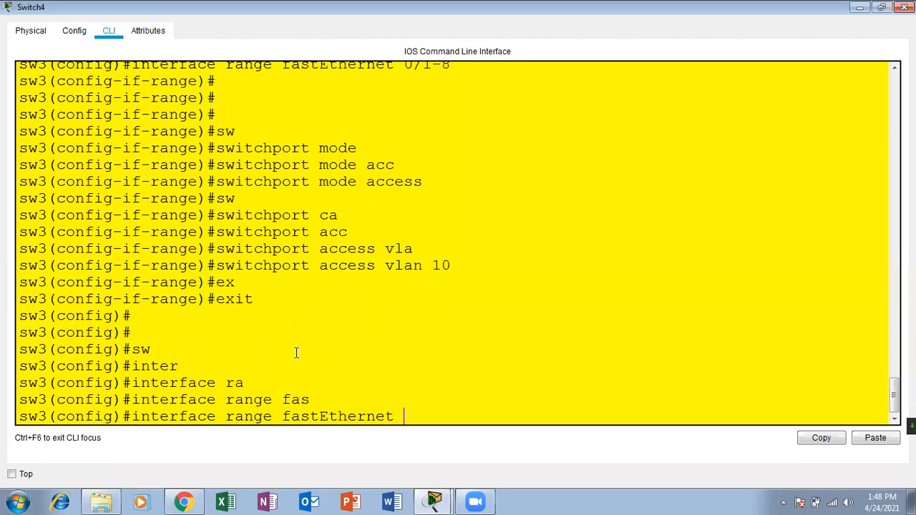
type("0/9-16")
Select ports Fa0/9–16 and make them access ports with 'switchport mode access'.
key("Return")
key("Return")
key("Return")
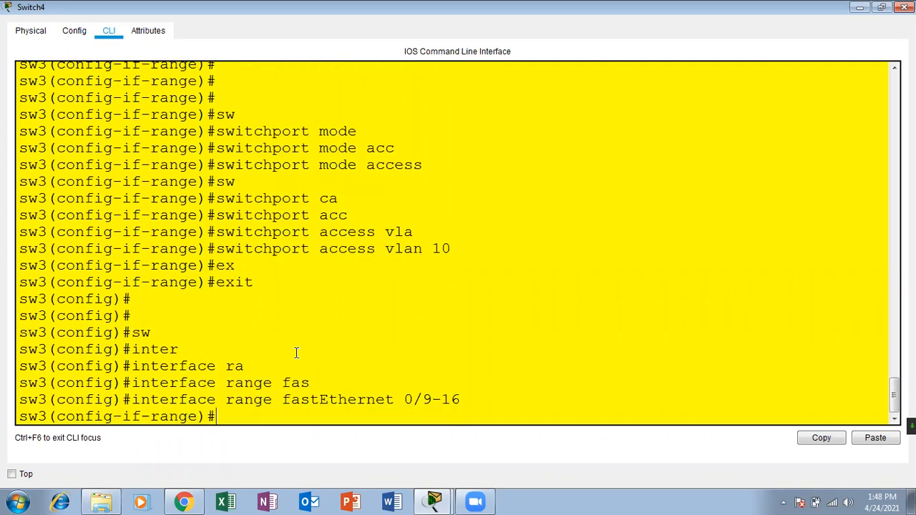
type("sw")
key("Tab")
type("mo")
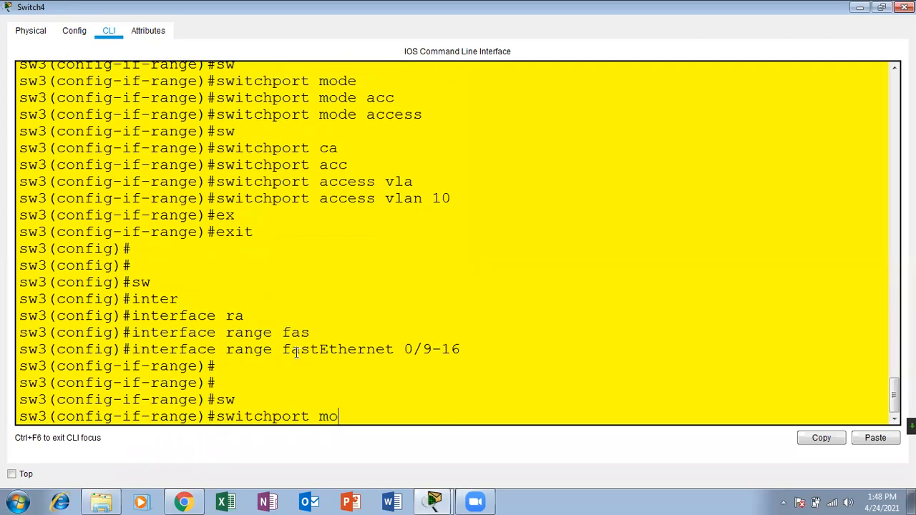
key("Tab")
type("a")
key("Tab")
key("Return")
key("Return")
key("Return")
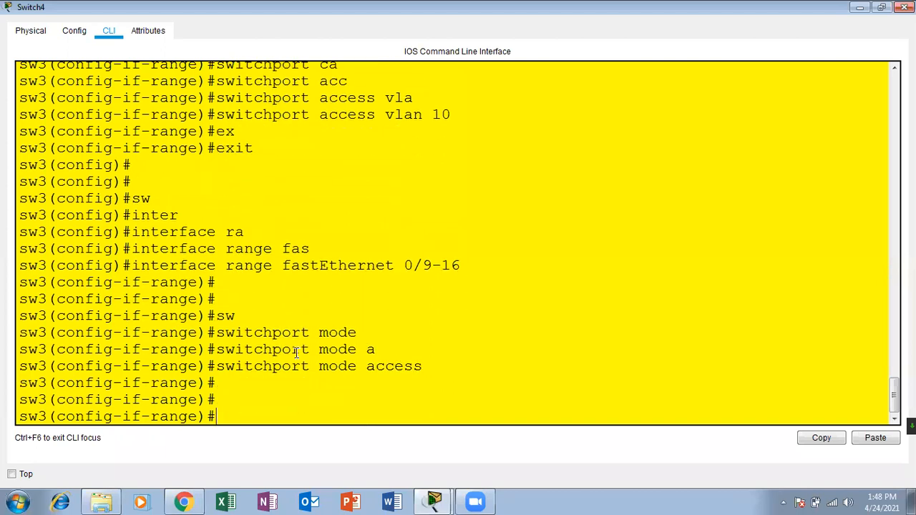
Assign Fa0/9–16 to VLAN 20 and exit back to global configuration.
type("sw")
key("Tab")
type("acc")
key("Tab")
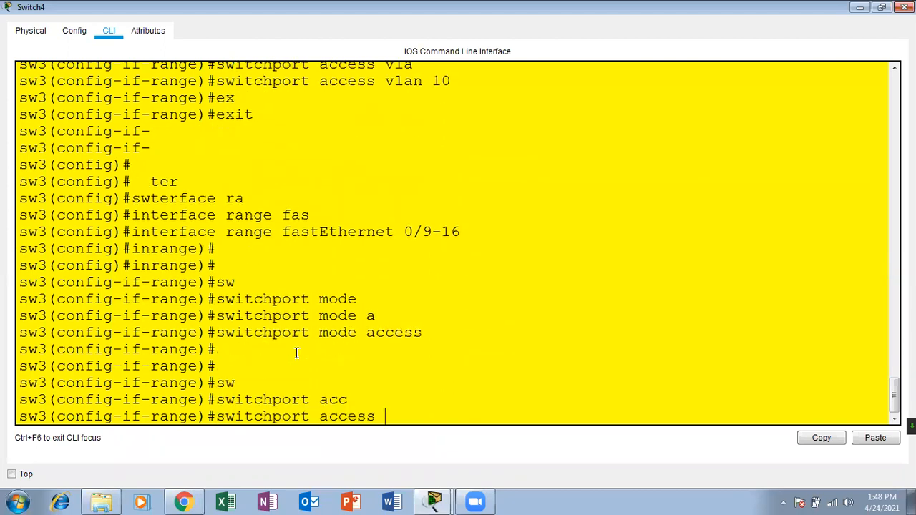
type("vla")
key("Tab")
type("20\\")
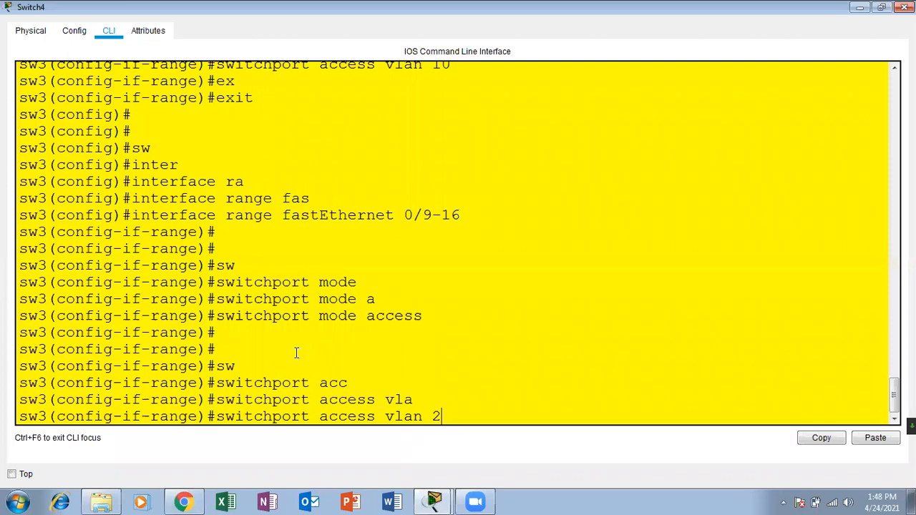
key("Return")
key("Return")
key("Return")
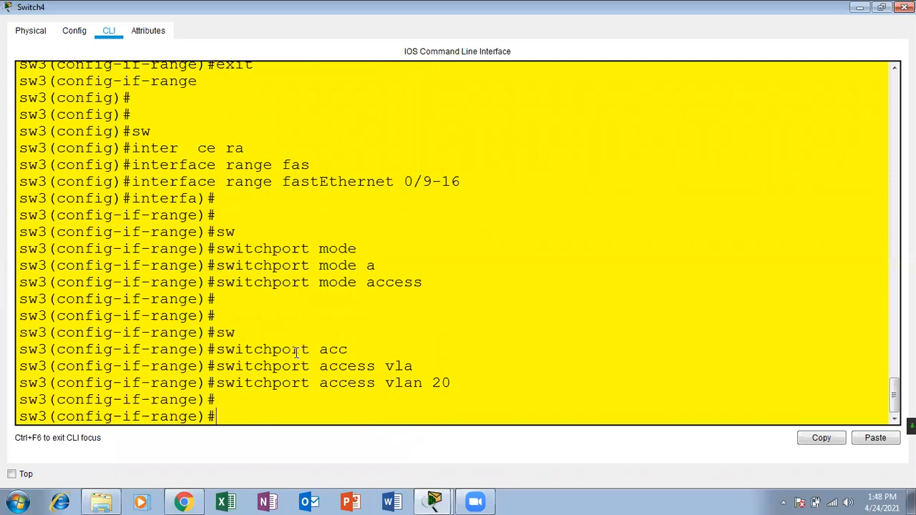
type("exit")
key("Return")
key("Return")
key("Return")
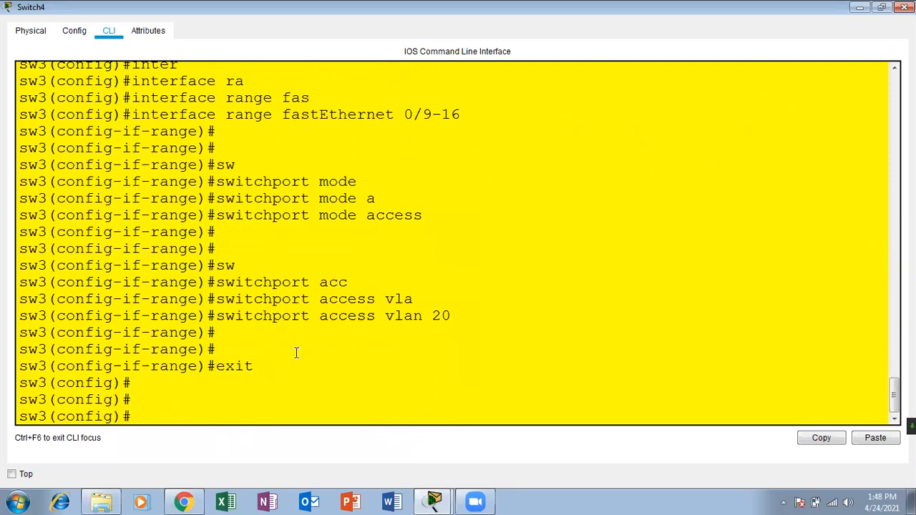
Start selecting the next port group with 'interface range 0/17-24'.
type("inter")
key("Tab")
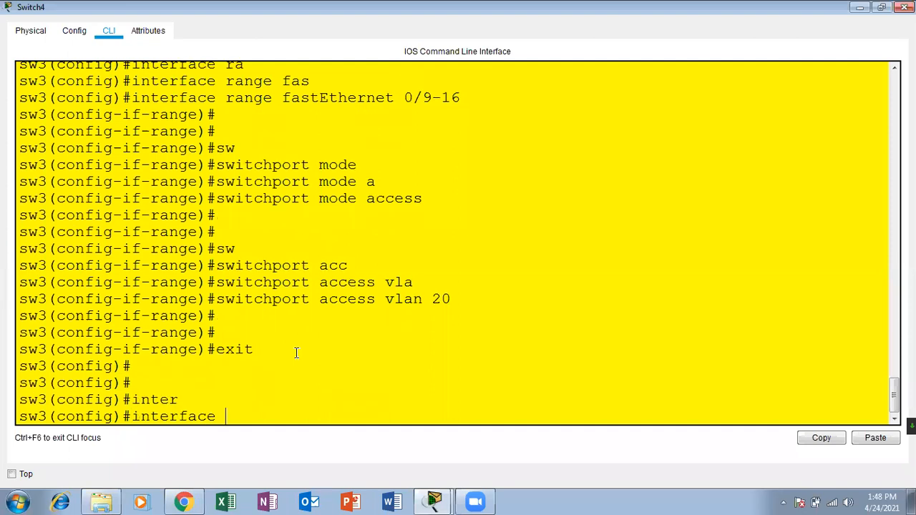
type("ra")
key("Tab")
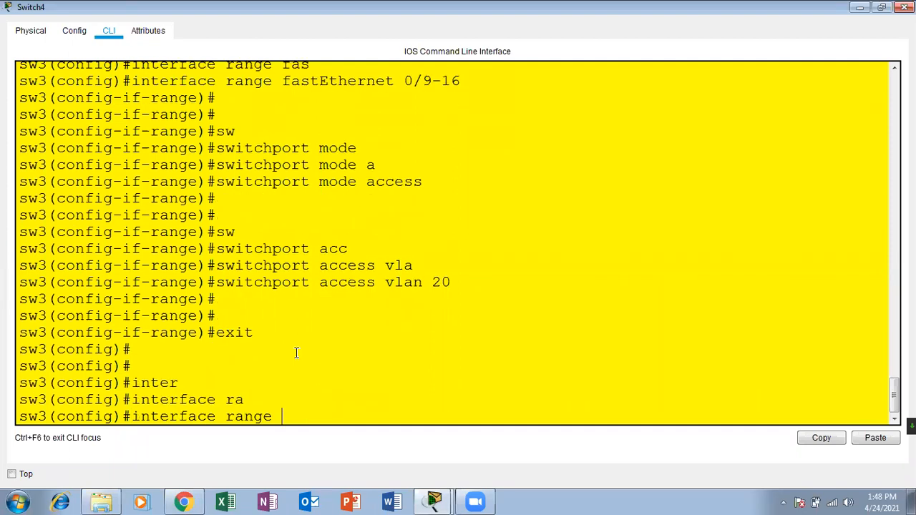
type("0/17-24")
Correct the invalid range and select interface range fastEthernet 0/17-24.
key("Return")
key("Return")
key("Return")
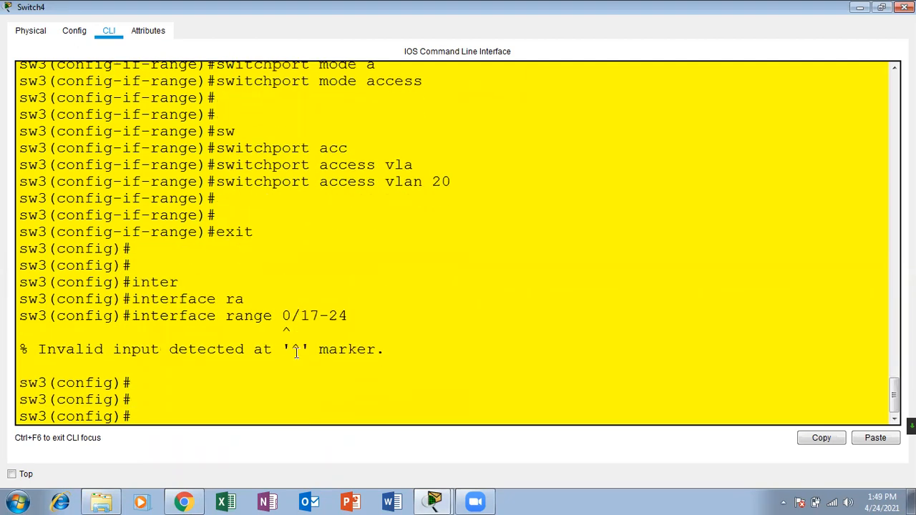
key("Up")
key("BackSpace")
key("BackSpace")
key("BackSpace")
key("BackSpace")
key("BackSpace")
key("BackSpace")
key("BackSpace")
type("fas")
key("Tab")
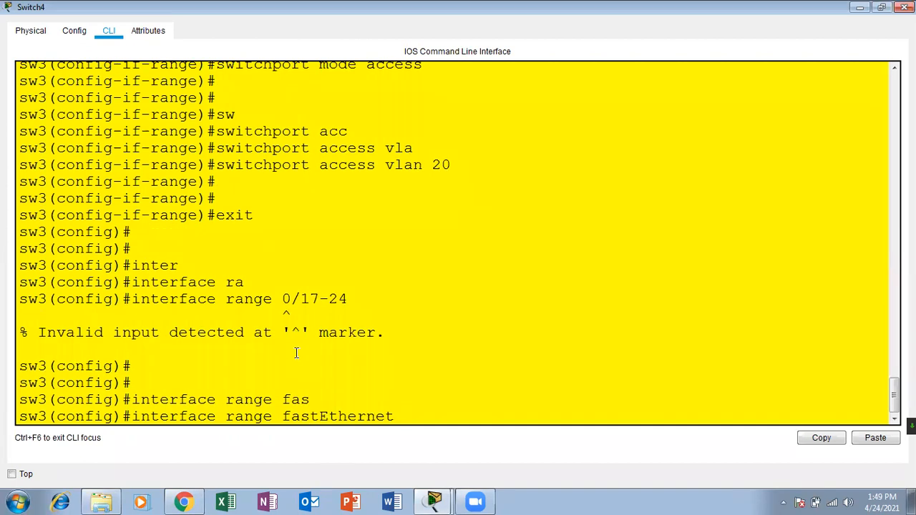
type("0/17-24")
key("Return")
key("Return")
key("Return")
Make ports Fa0/17–24 access ports with 'switchport mode access'.
type("sw")
key("Tab")
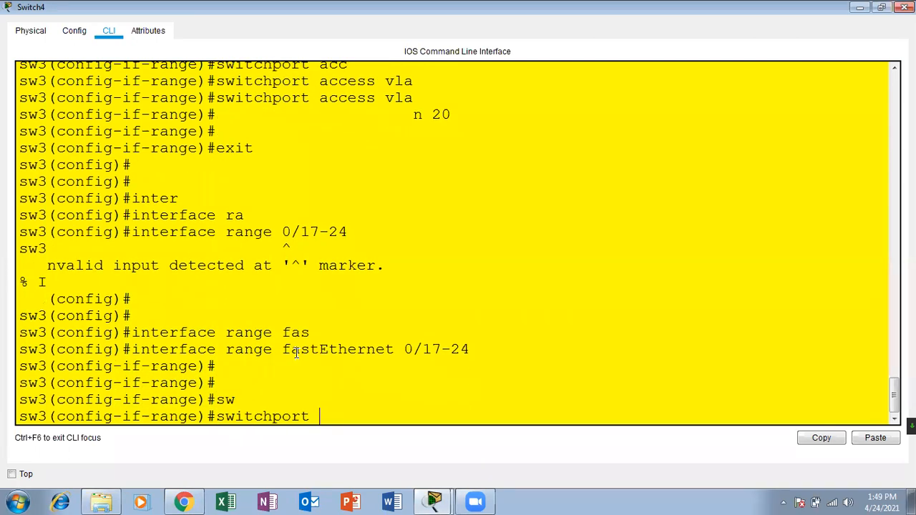
type("acc")
key("Tab")
type("vla")
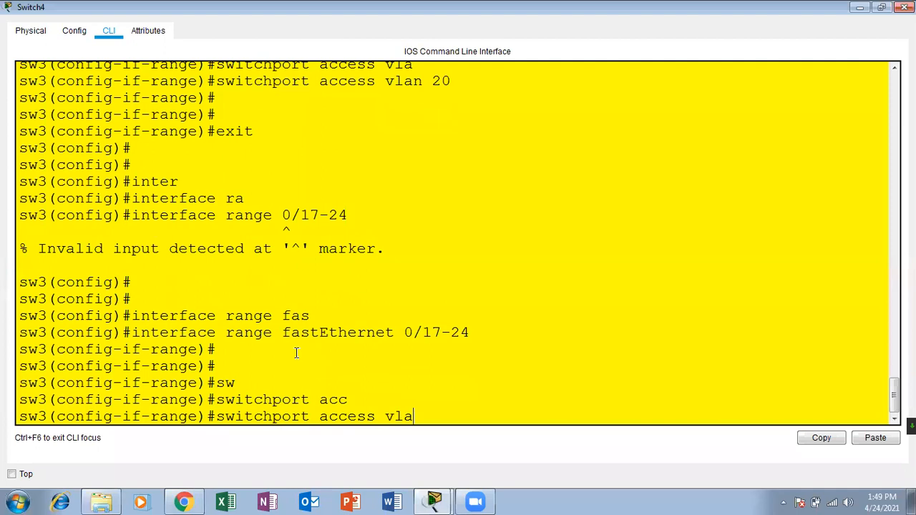
key("Tab")
key("BackSpace")
key("BackSpace")
key("BackSpace")
key("BackSpace")
key("BackSpace")
key("BackSpace")
key("BackSpace")
key("BackSpace")
key("BackSpace")
key("BackSpace")
key("BackSpace")
key("BackSpace")
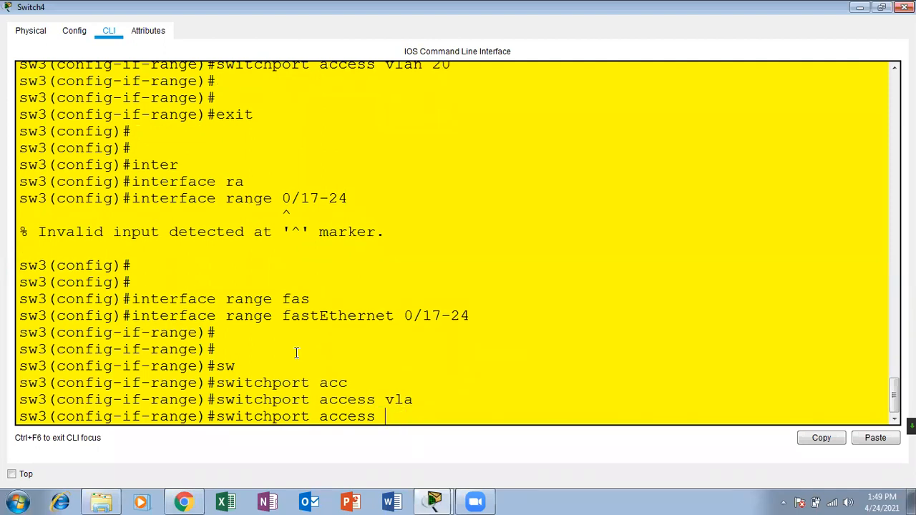
type("mod")
key("Tab")
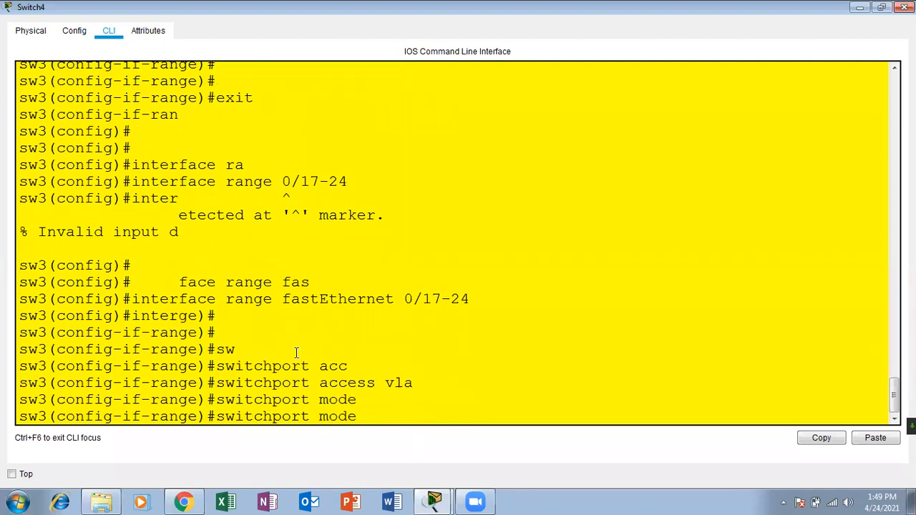
type("acc")
key("Tab")
key("Return")
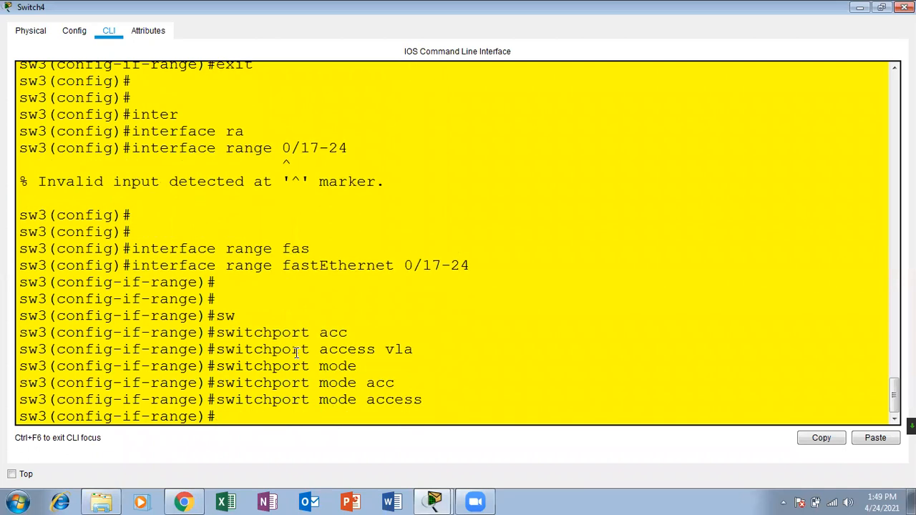
Assign Fa0/17–24 to VLAN 30, fixing the mistyped command.
type("switchport")
key("Tab")
type("acc")
key("Tab")
type("vla")
key("Tab")
type("30")
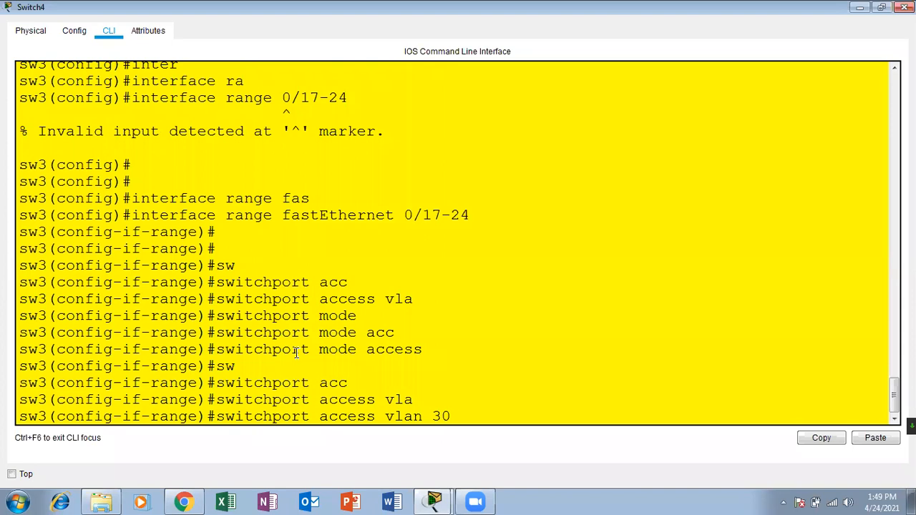
type("\\")
key("Return")
key("Return")
key("Up")
key("BackSpace")
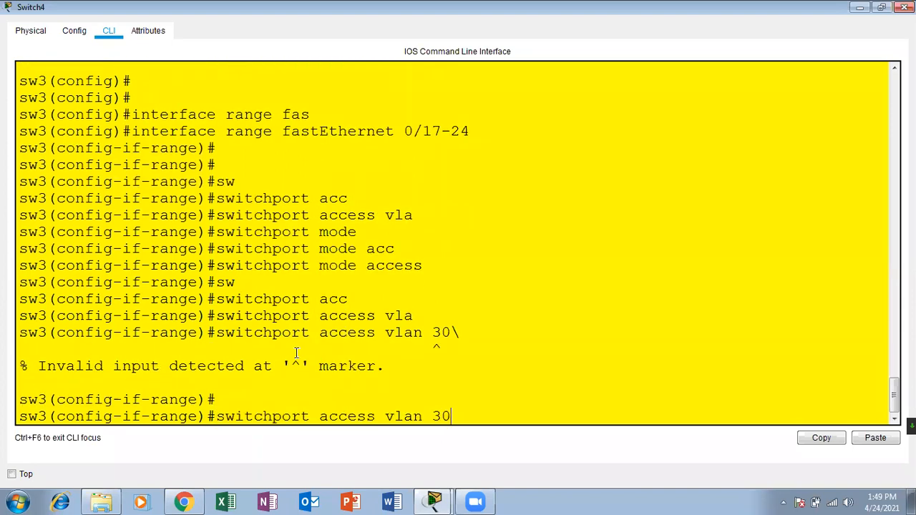
key("Return")
key("Return")
key("Return")
key("Return")
Leave configuration mode and run 'show vlan' to verify the port assignments.
key("ctrl+z")
key("Return")
key("Return")
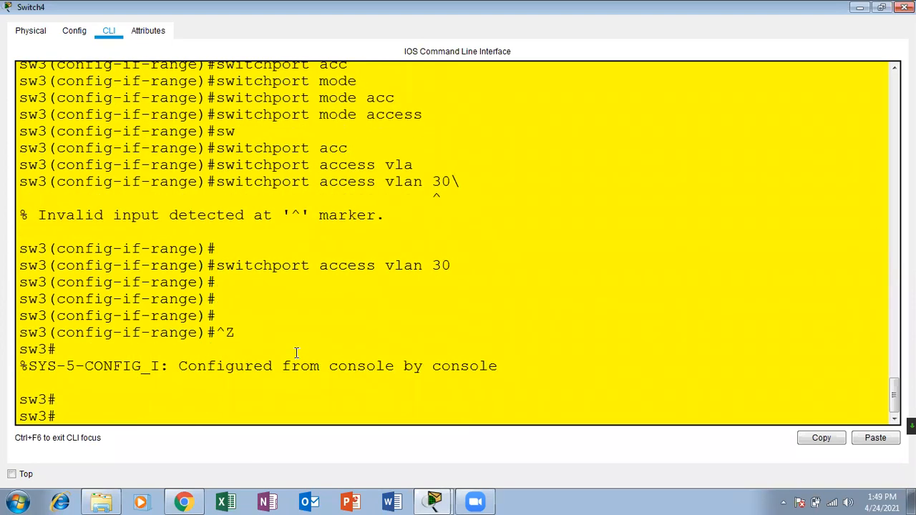
type("sh vlan")
key("Return")
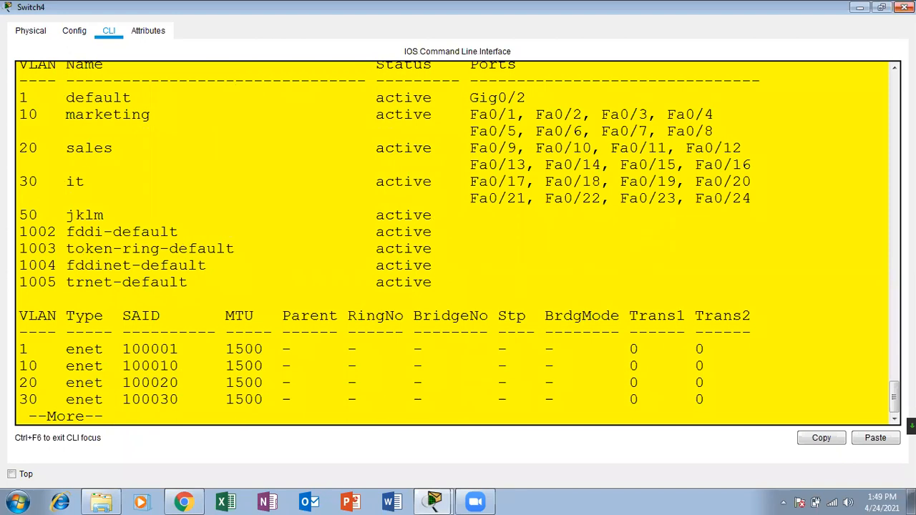
Close the Switch4 console and place PC0 through PC3 below the switches.
left_click(905, 7)
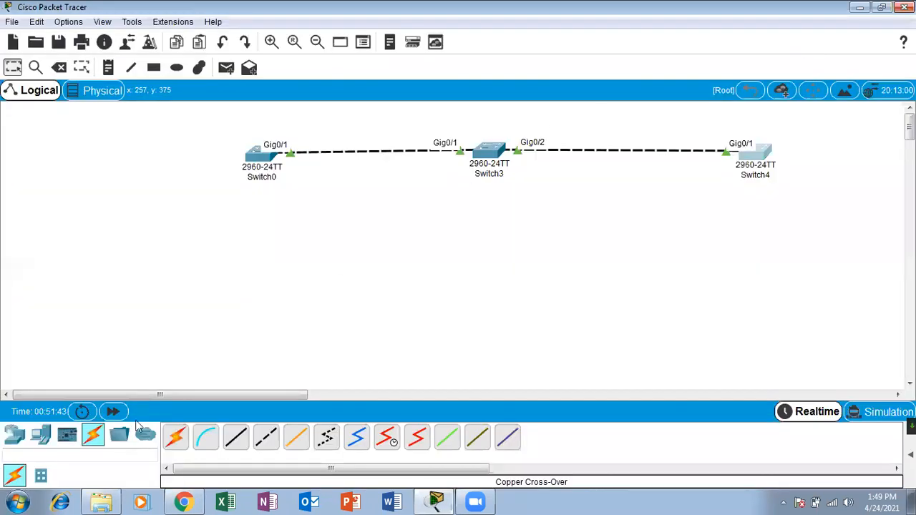
left_click(41, 436)
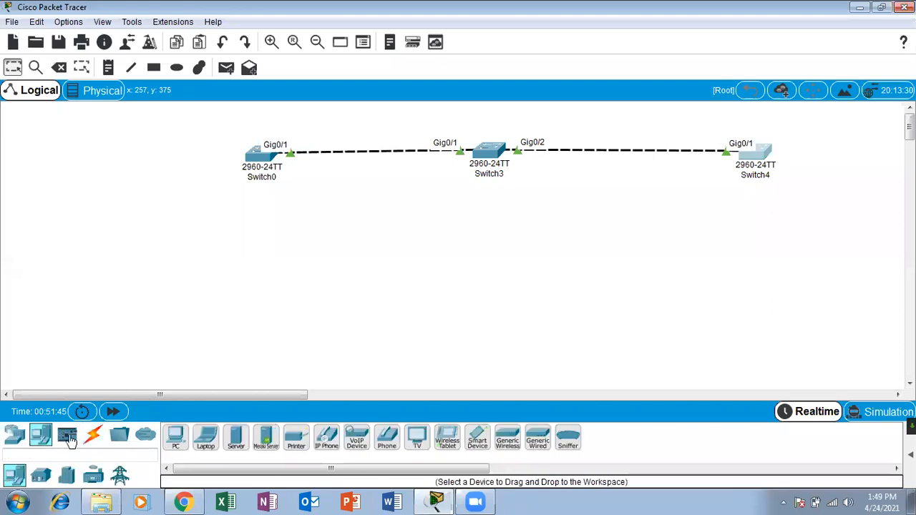
left_click(182, 442)
left_click(226, 214)
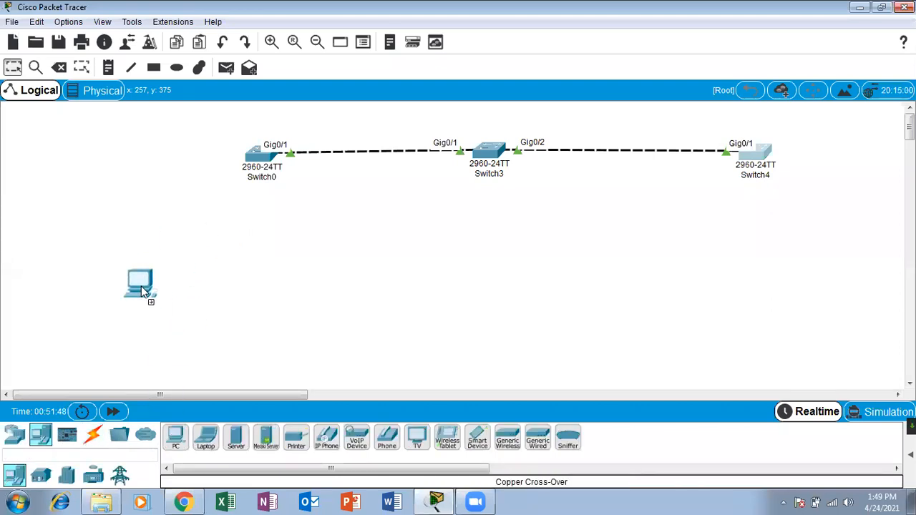
left_click(147, 302)
left_click(176, 438)
left_click(234, 306)
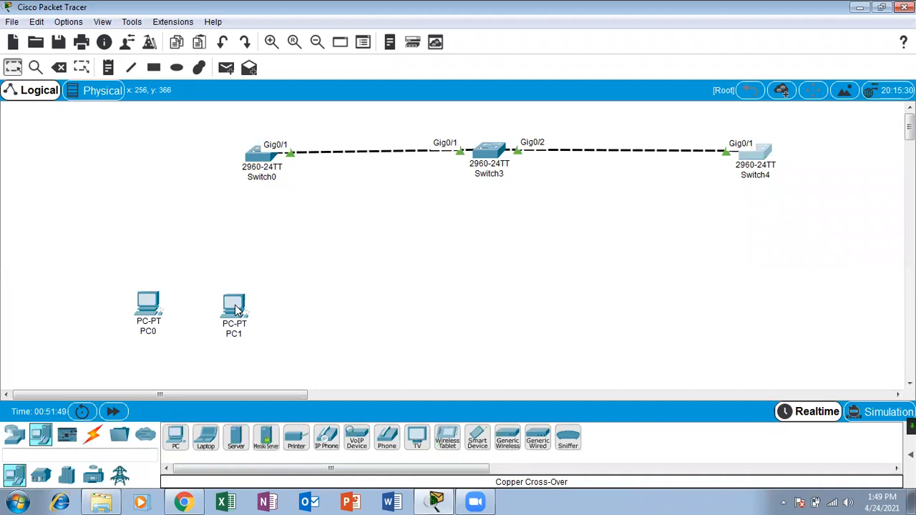
left_click(311, 328)
left_click(175, 438)
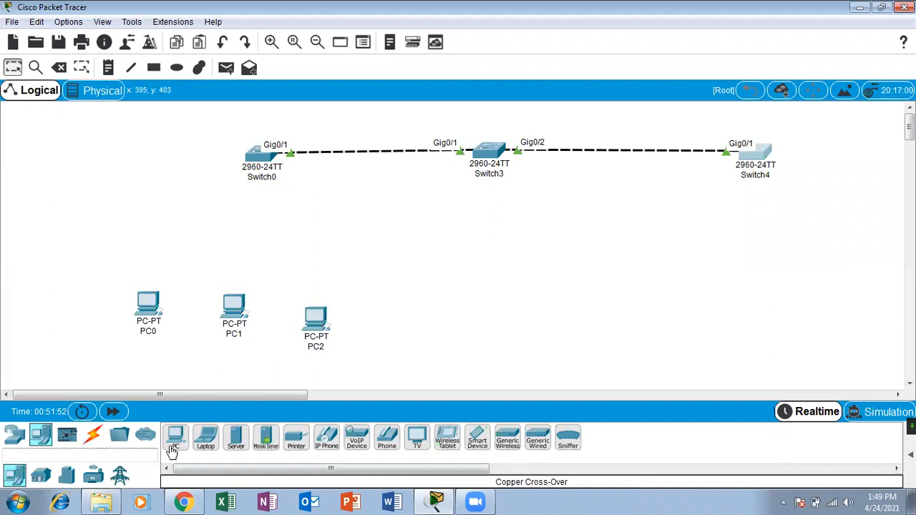
left_click(472, 308)
Add PC4 through PC7 in a row to the right of PC3.
left_click(175, 436)
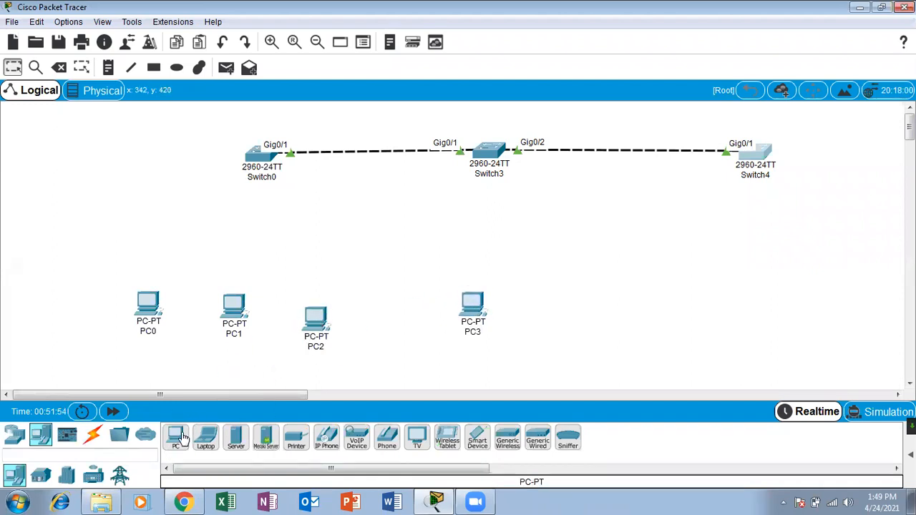
left_click(176, 437)
left_click(551, 331)
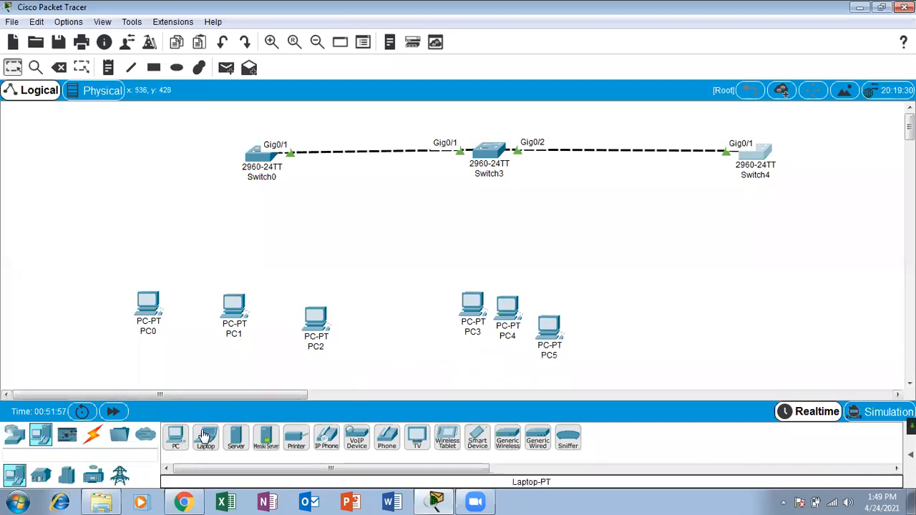
left_click(176, 437)
left_click(597, 332)
left_click(176, 437)
left_click(636, 328)
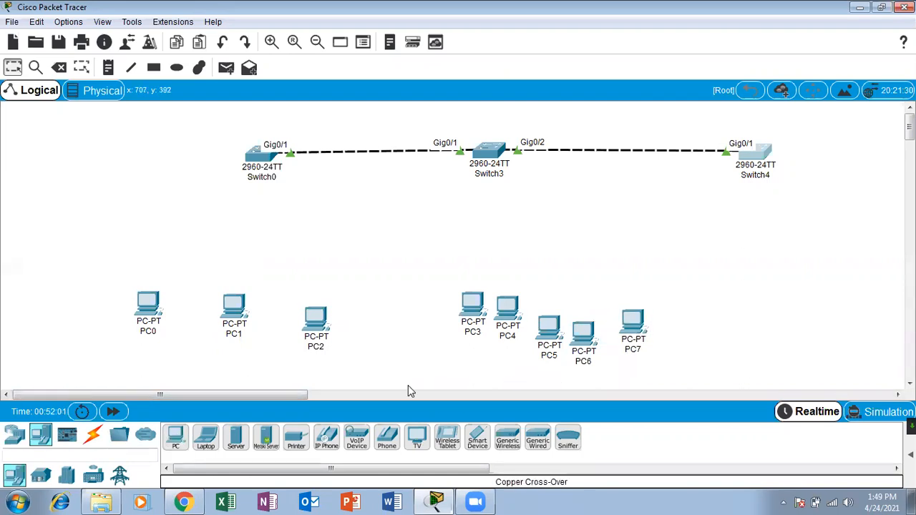
Add PC8–PC10 near Switch4 and PC11 between PC0 and PC1.
left_click(176, 436)
left_click(183, 437)
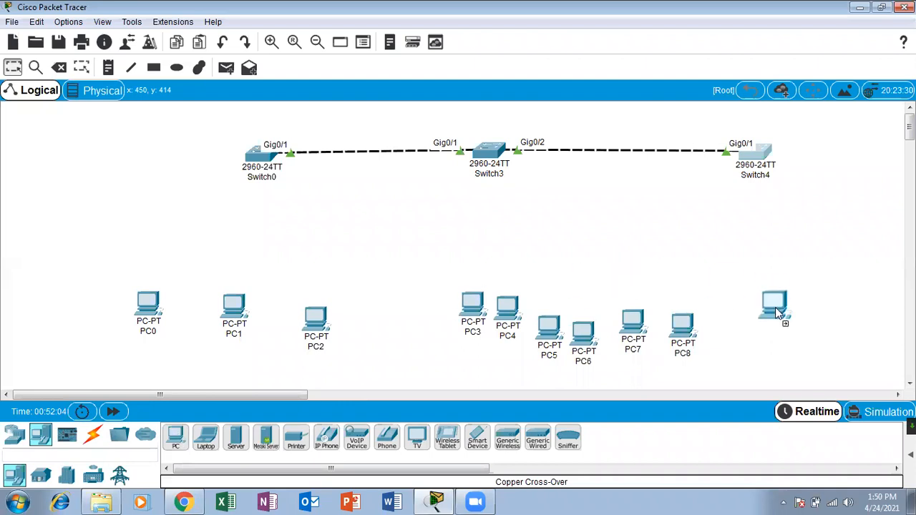
left_click(747, 315)
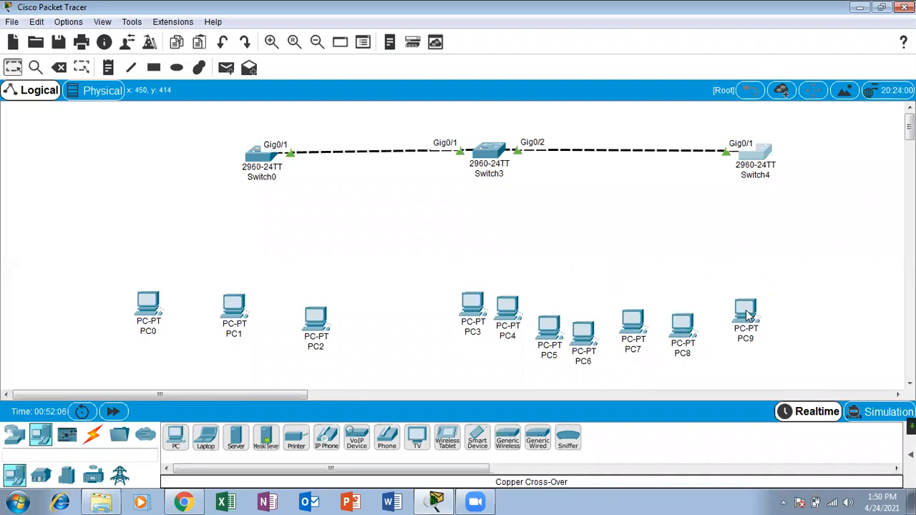
left_click(179, 437)
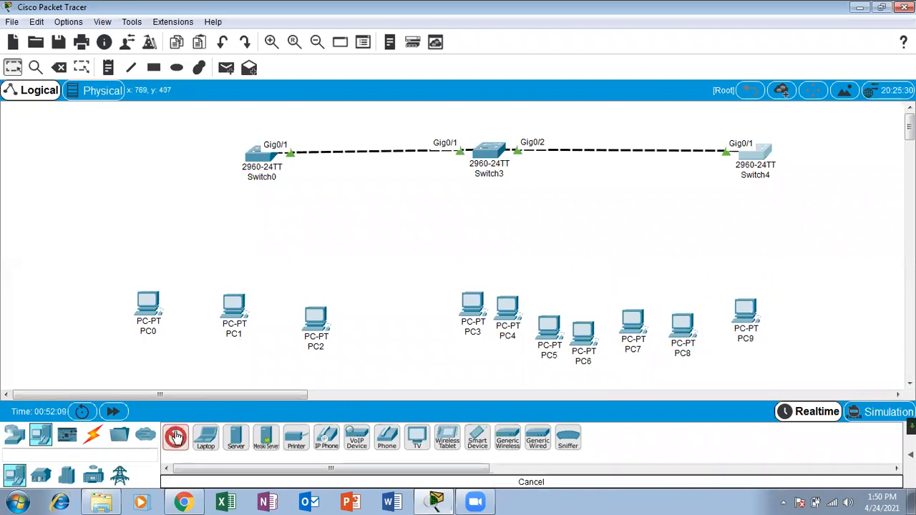
left_click(787, 312)
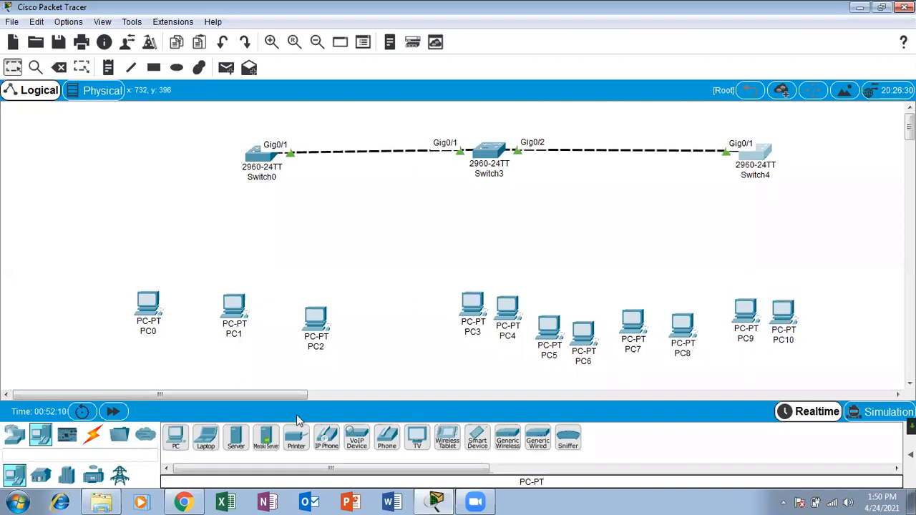
left_click(184, 434)
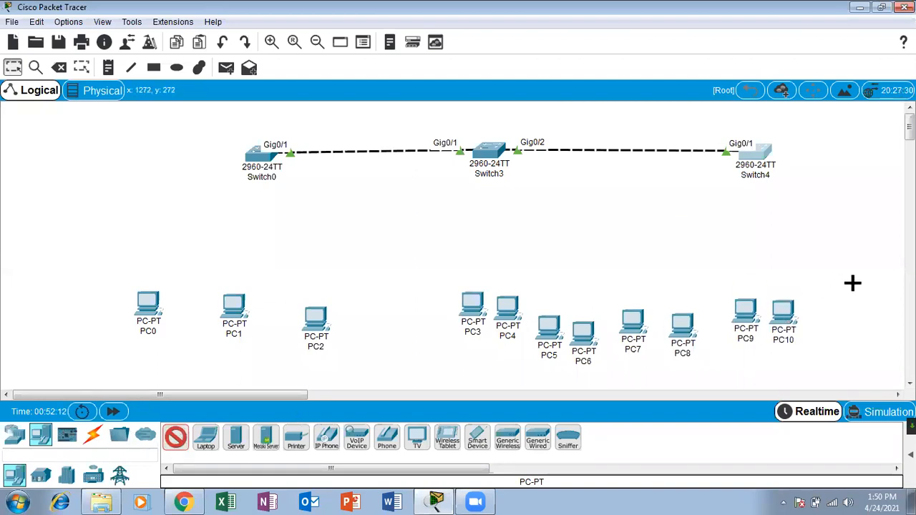
left_click(185, 303)
Add PC12 and PC13, then line up PC0, PC11, PC1, PC12, PC2, PC13 in one row.
left_click_drag(176, 437, 256, 331)
left_click_drag(175, 440, 373, 327)
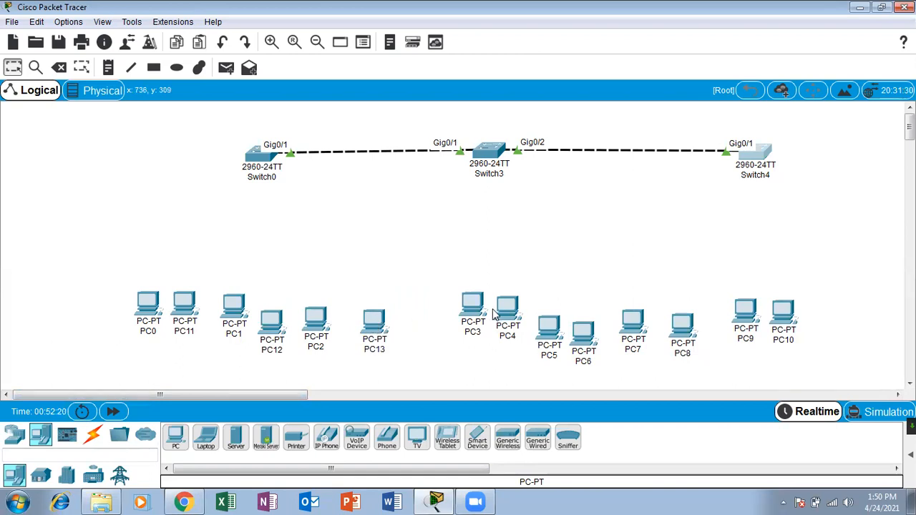
left_click_drag(132, 318, 87, 294)
left_click_drag(185, 319, 143, 290)
left_click_drag(233, 309, 190, 285)
left_click_drag(277, 336, 242, 286)
left_click_drag(331, 345, 302, 294)
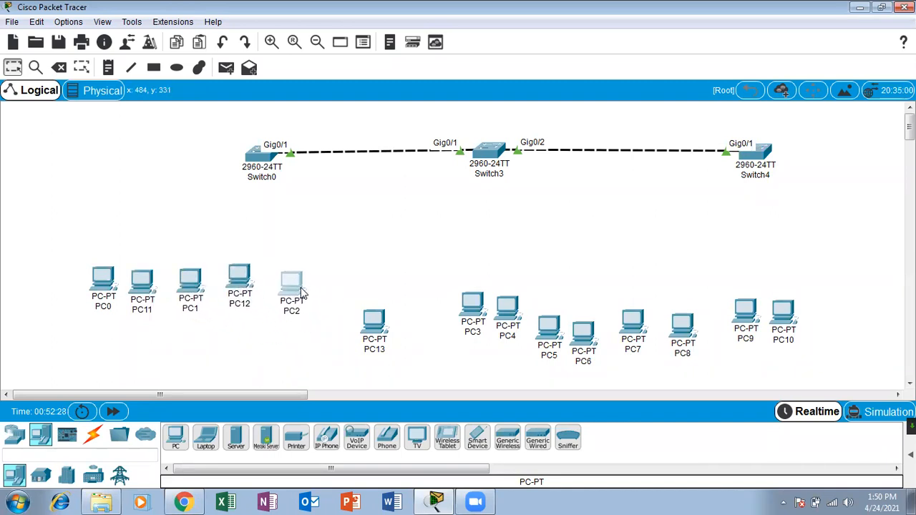
left_click_drag(363, 330, 339, 293)
Move PC3 through PC8 up into an aligned middle row.
left_click_drag(478, 320, 448, 306)
left_click_drag(504, 315, 478, 292)
left_click_drag(555, 337, 534, 301)
left_click_drag(594, 345, 584, 305)
left_click_drag(633, 326, 615, 300)
left_click_drag(671, 323, 646, 291)
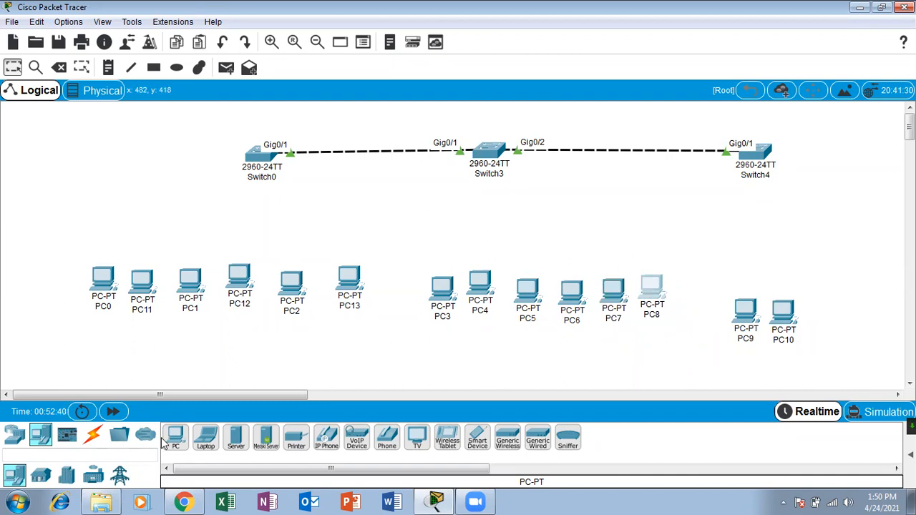
Place PC14–PC17 right of PC10, stacking PC16 and PC17 upward.
left_click(182, 439)
left_click(822, 313)
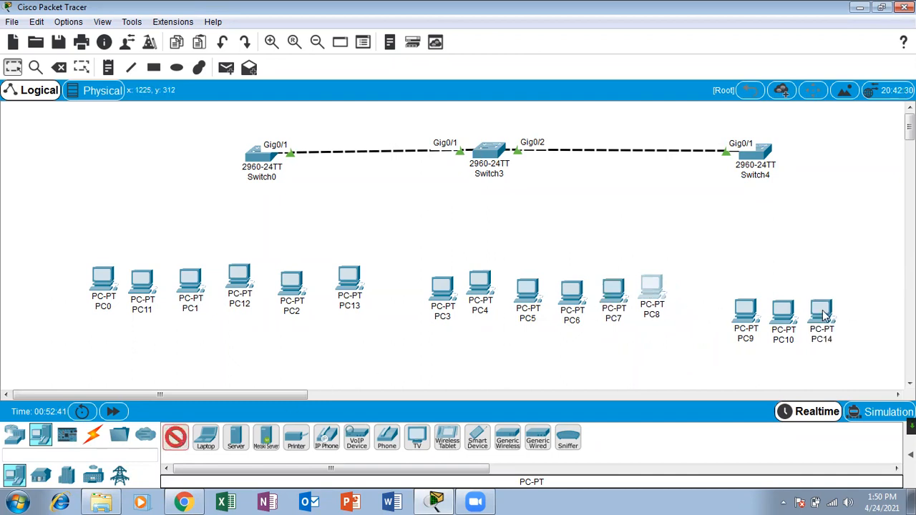
left_click(174, 448)
left_click(861, 314)
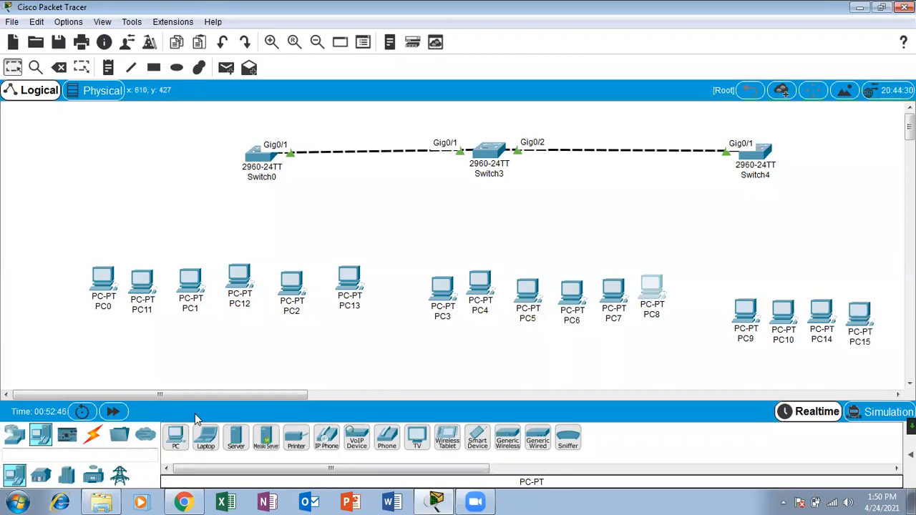
left_click(182, 439)
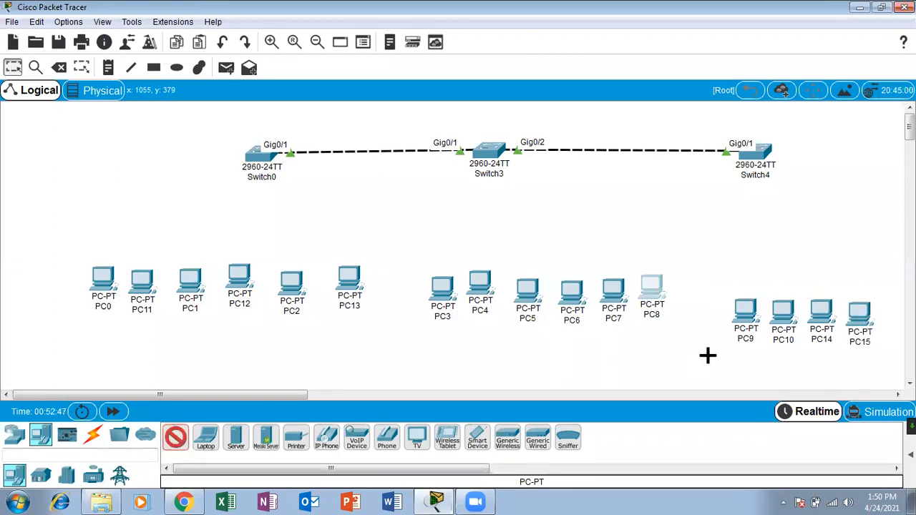
left_click(873, 279)
left_click(172, 434)
left_click(881, 250)
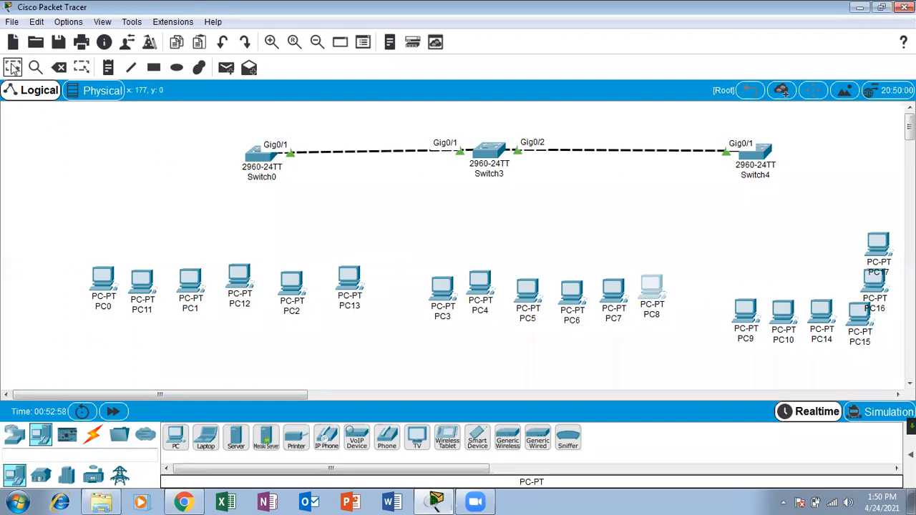
Connect Switch0 to PC0 and PC11 with automatic cables.
left_click(93, 435)
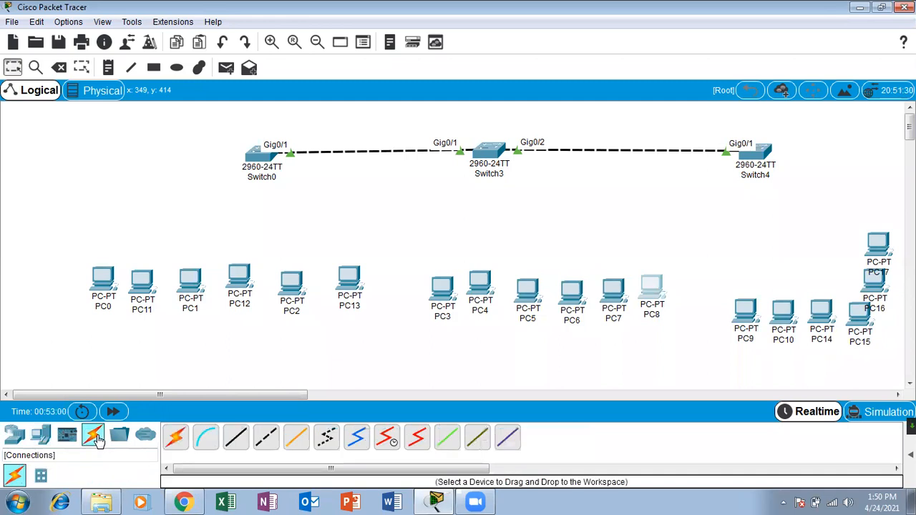
left_click(176, 437)
left_click(256, 164)
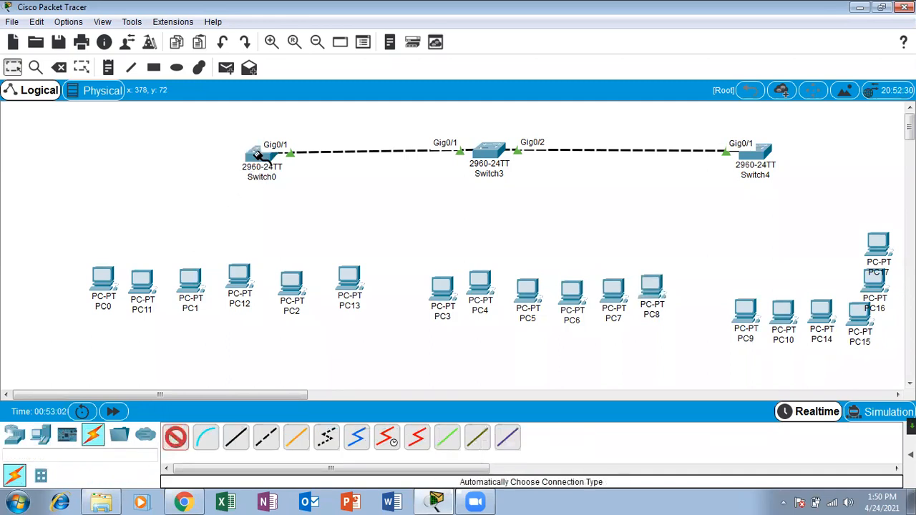
left_click(96, 272)
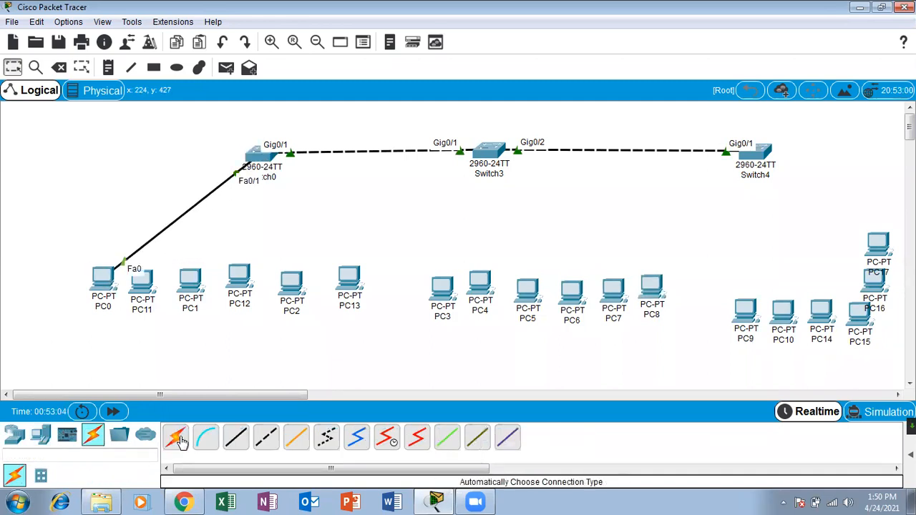
left_click(179, 439)
left_click(259, 159)
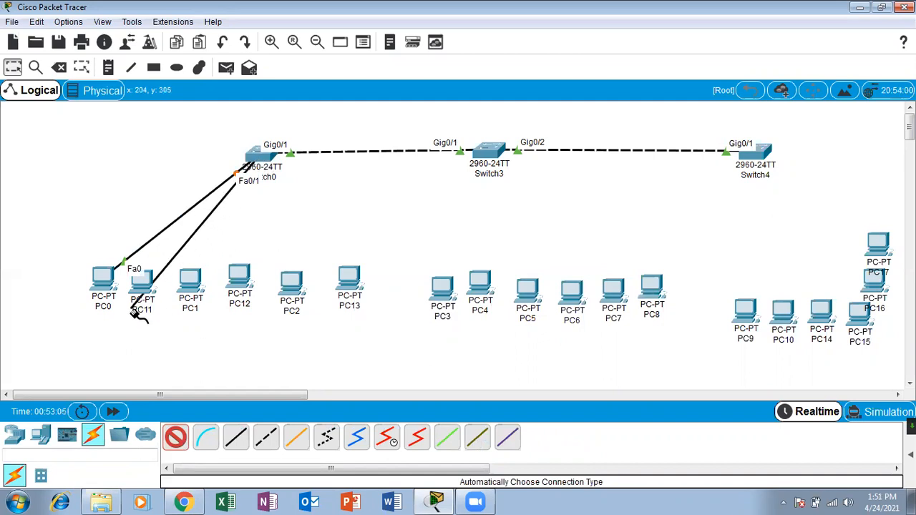
left_click(143, 288)
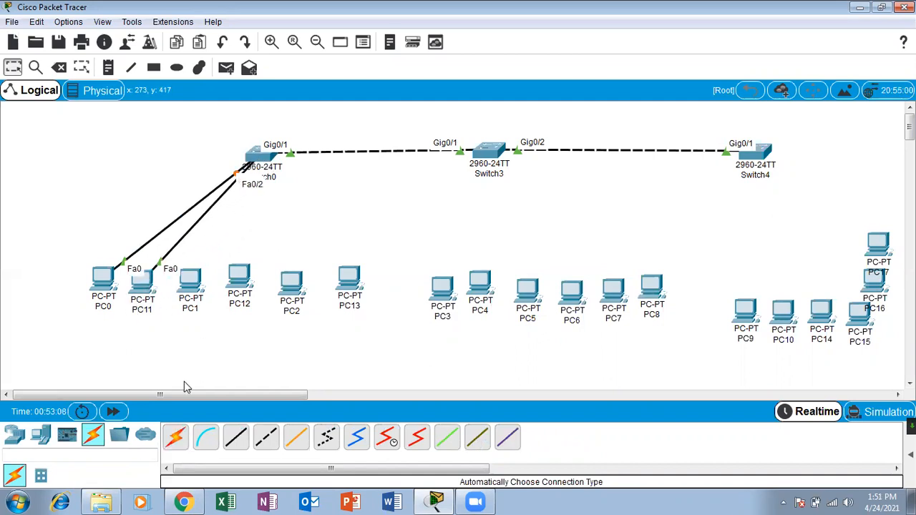
Cable Switch0 Fa0/9 to PC1 and Fa0/10 to PC12 with straight-through copper.
left_click(235, 438)
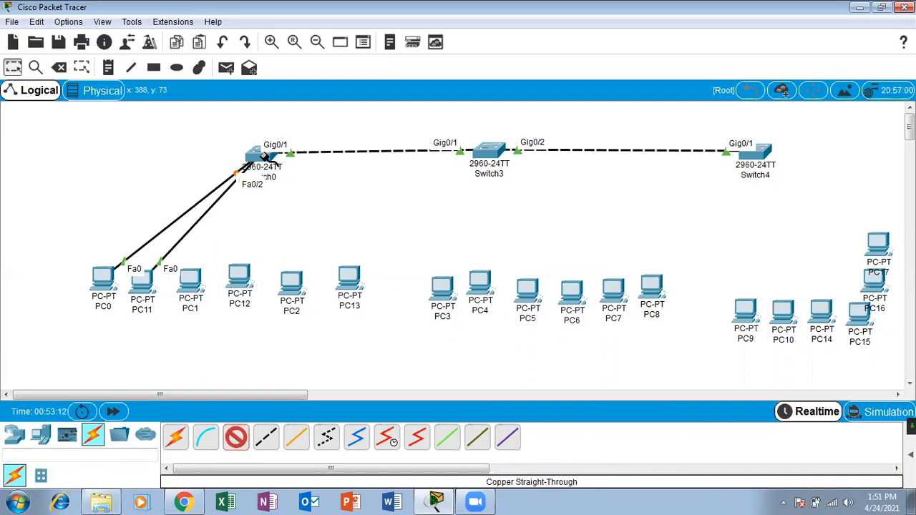
left_click(260, 152)
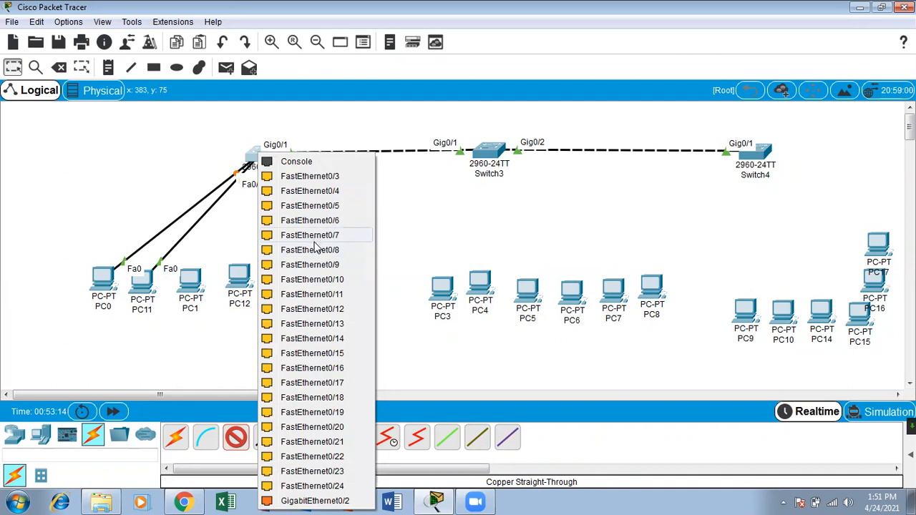
left_click(315, 264)
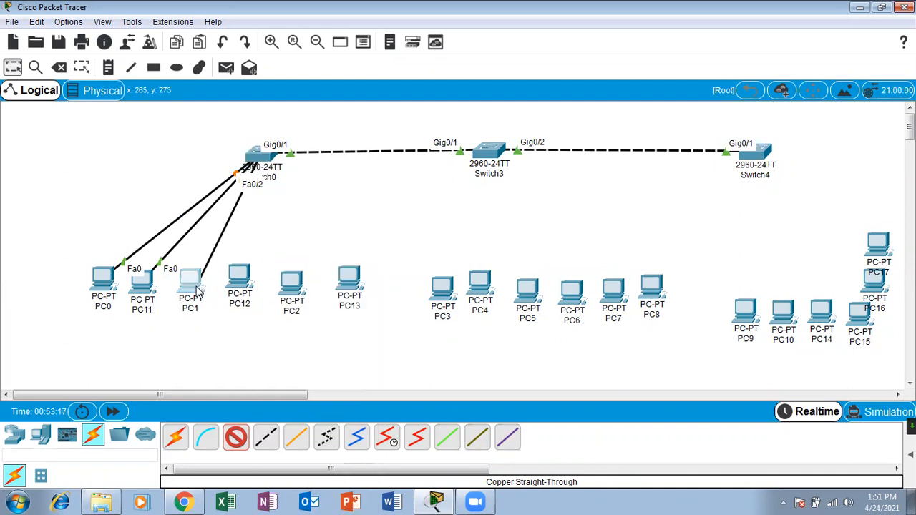
left_click(198, 289)
left_click(245, 340)
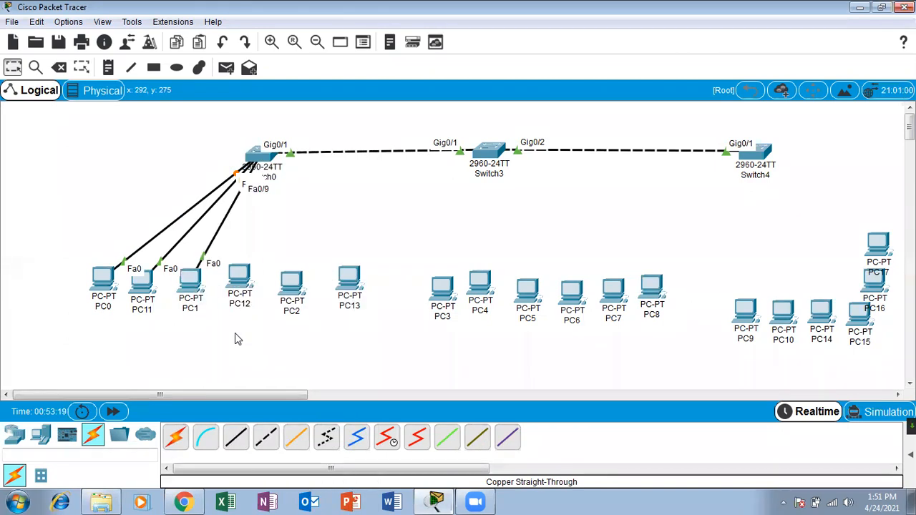
left_click(240, 434)
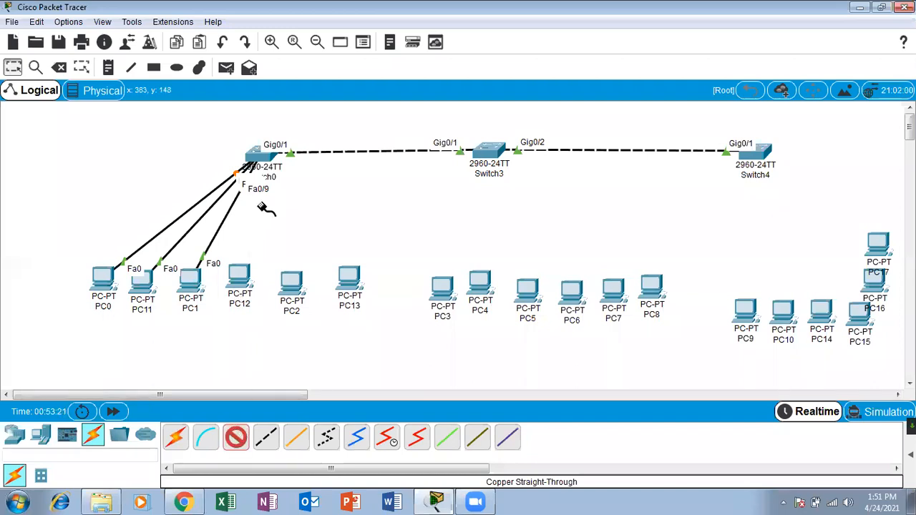
left_click(261, 155)
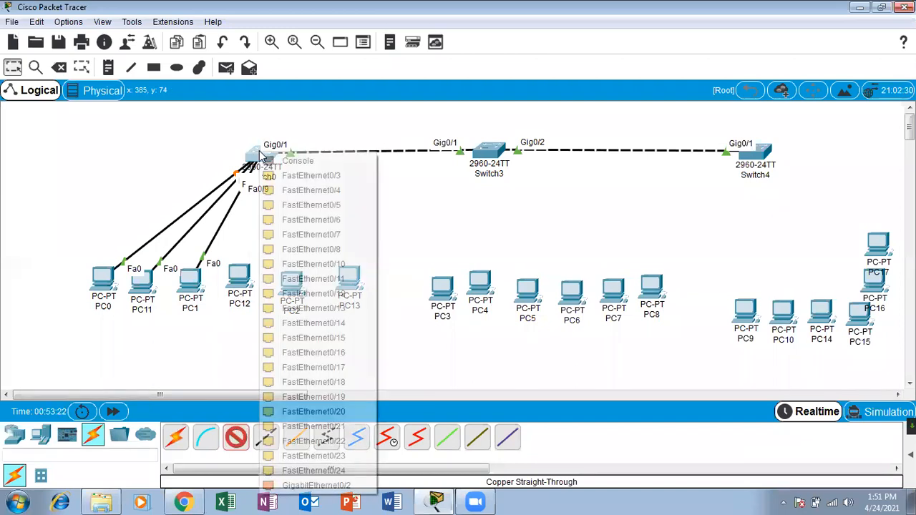
left_click(341, 267)
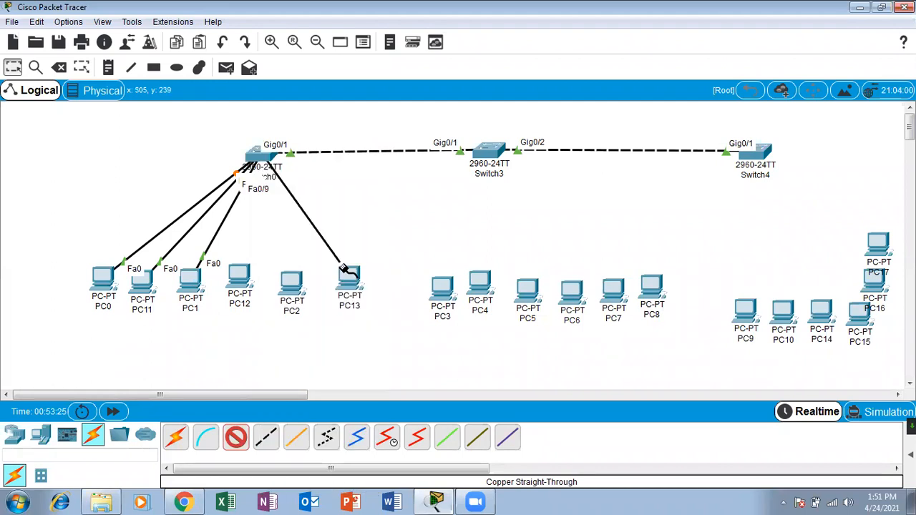
left_click(239, 274)
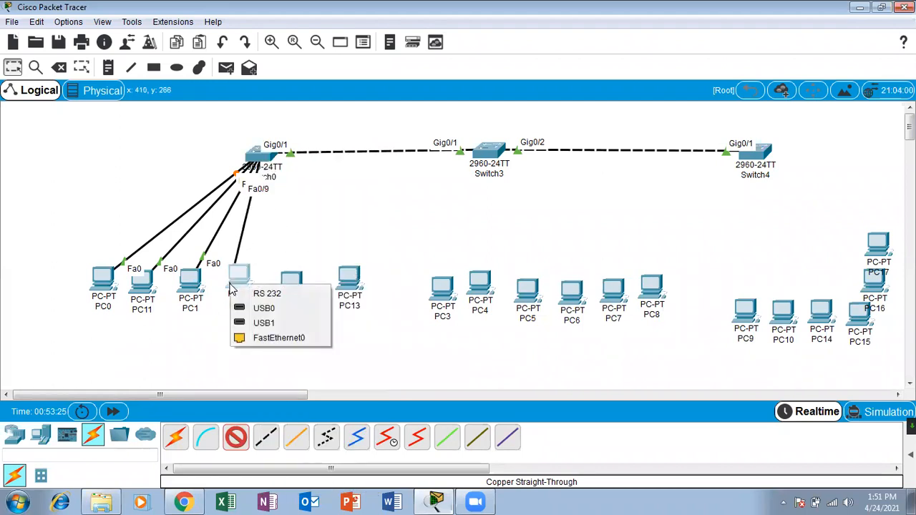
left_click(284, 343)
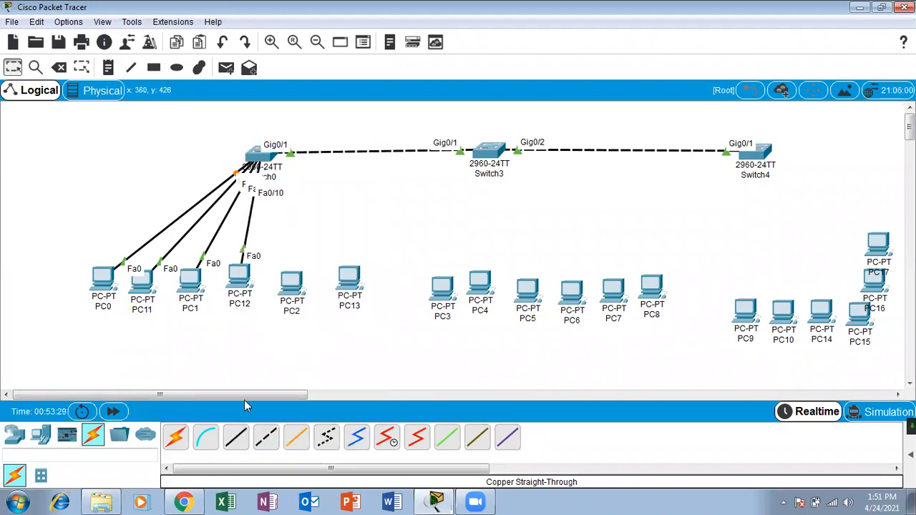
Cable Switch0 Fa0/20 to PC2 and Fa0/21 to PC13 with straight-through copper.
left_click(236, 441)
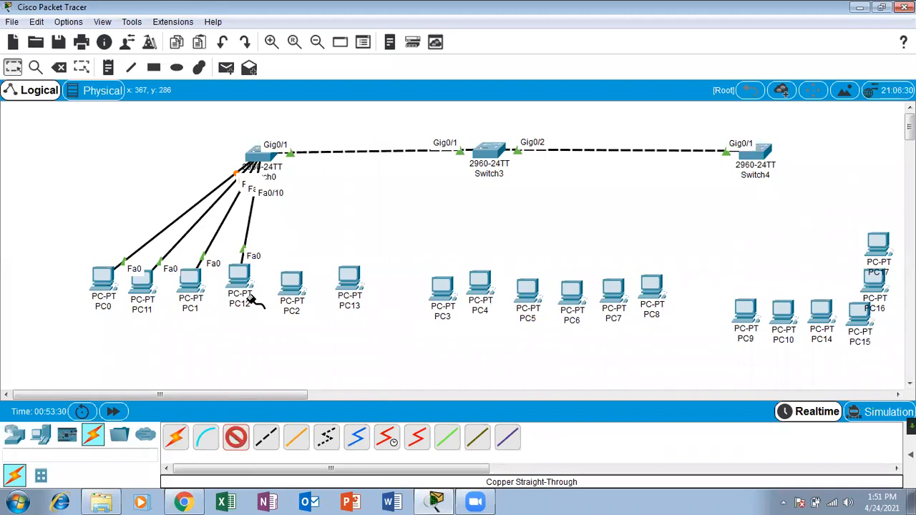
left_click(255, 154)
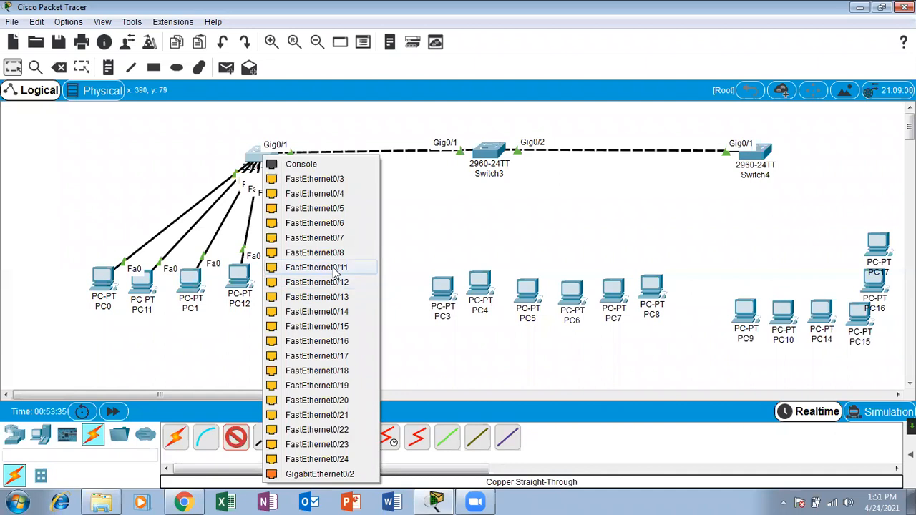
left_click(342, 401)
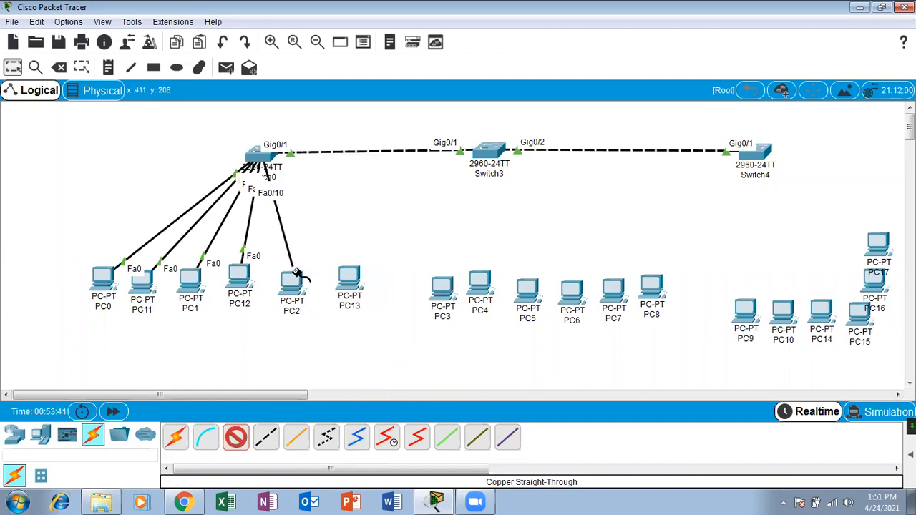
left_click(291, 280)
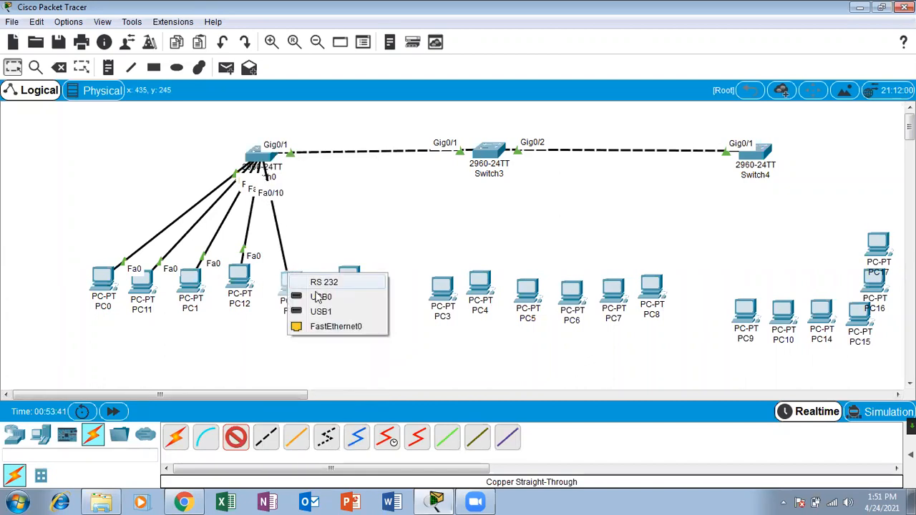
left_click(336, 327)
left_click(235, 437)
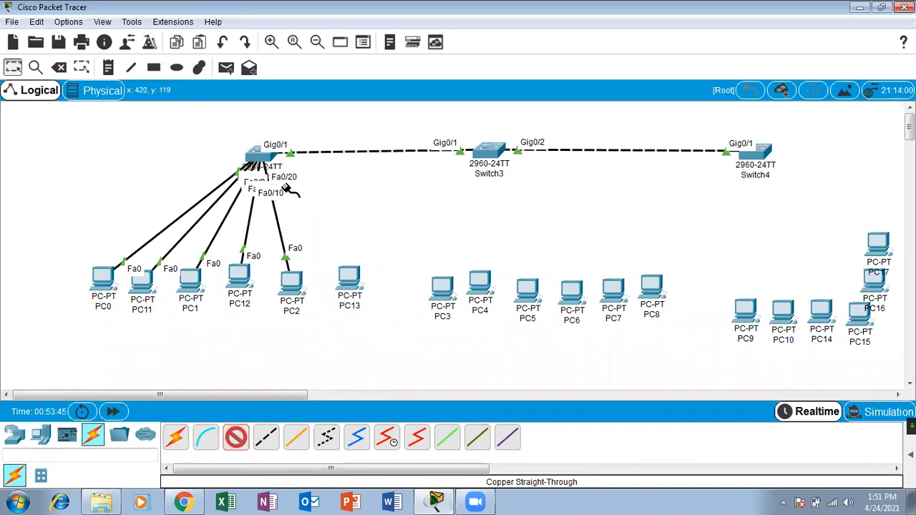
left_click(266, 153)
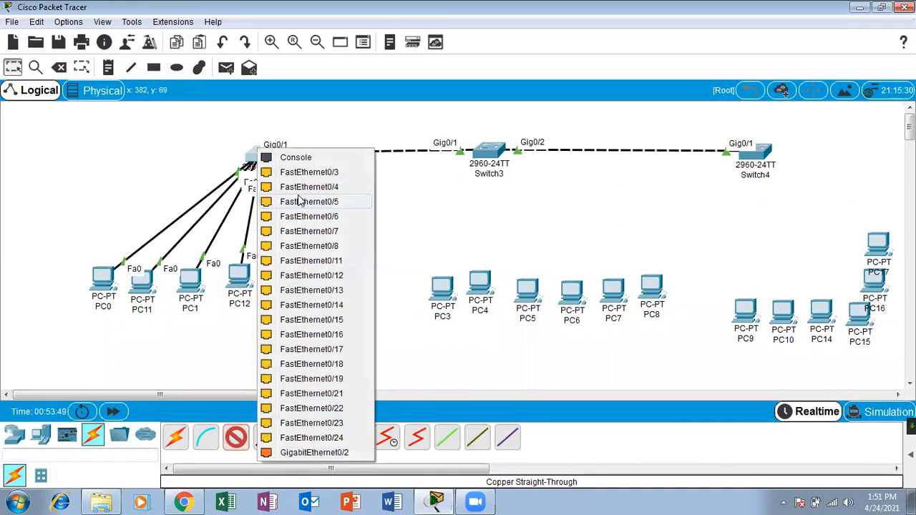
left_click(331, 394)
left_click(348, 279)
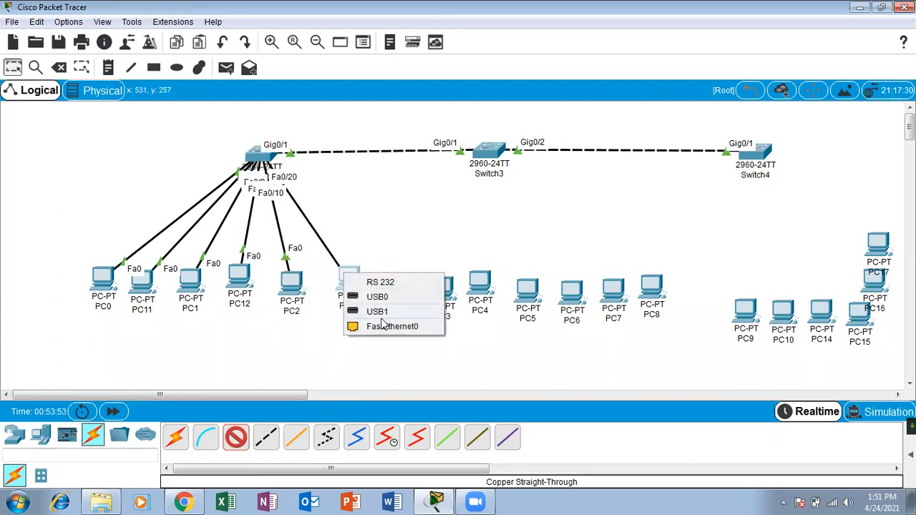
left_click(382, 325)
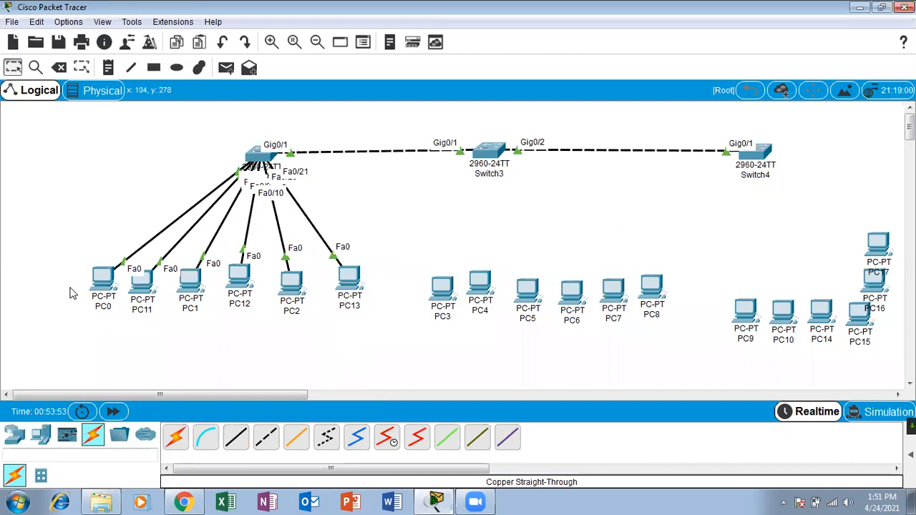
Fan PC0 and PC11 to the left, PC1, PC12 and PC2 lower, and PC13 up-right.
left_click_drag(103, 279, 72, 236)
left_click_drag(147, 301, 134, 284)
left_click_drag(75, 251, 27, 168)
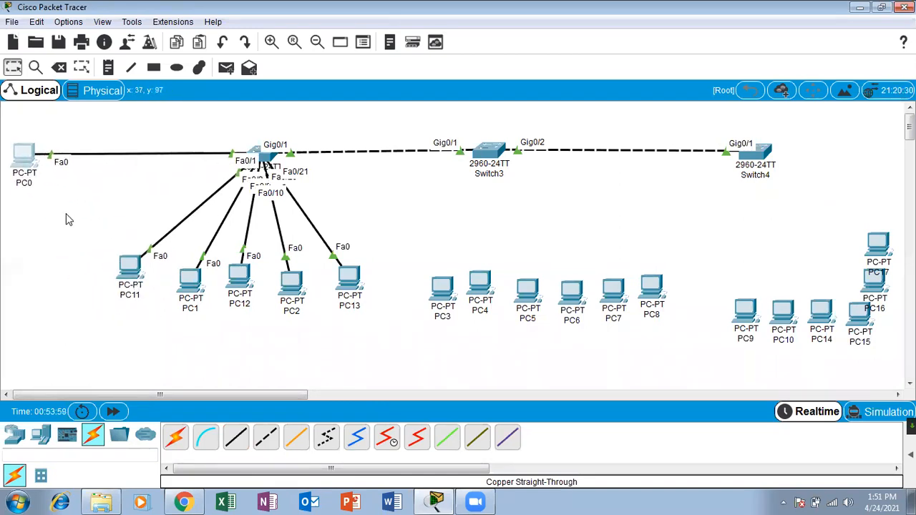
left_click_drag(122, 271, 37, 261)
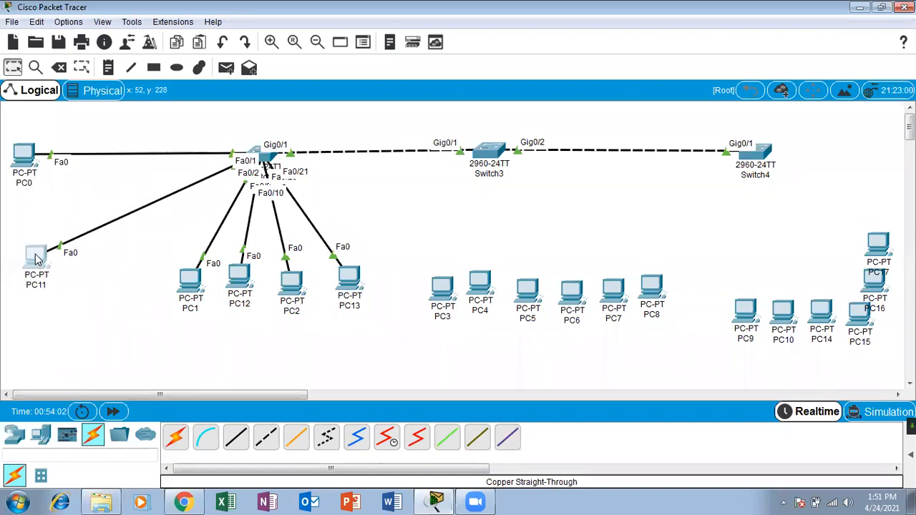
left_click_drag(184, 290, 105, 333)
left_click_drag(244, 288, 195, 322)
left_click_drag(290, 291, 278, 319)
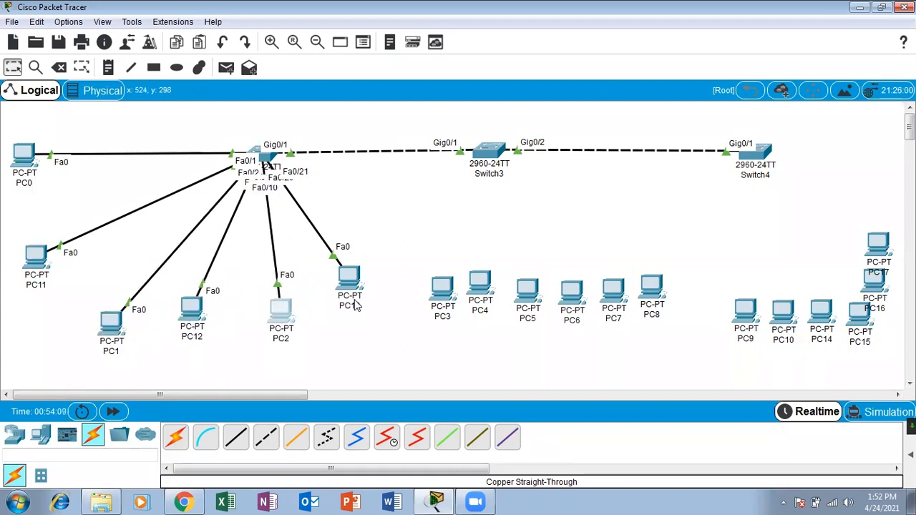
left_click_drag(347, 290, 394, 254)
left_click_drag(284, 318, 335, 286)
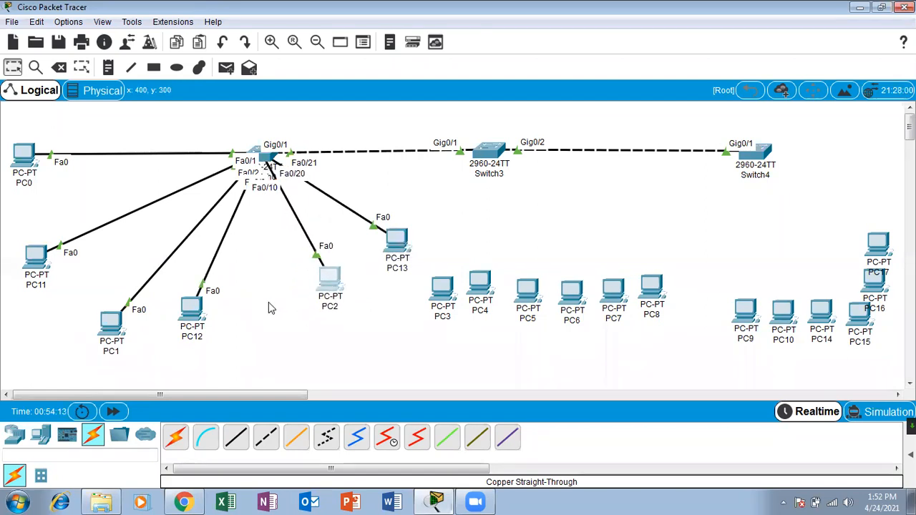
left_click_drag(203, 313, 213, 333)
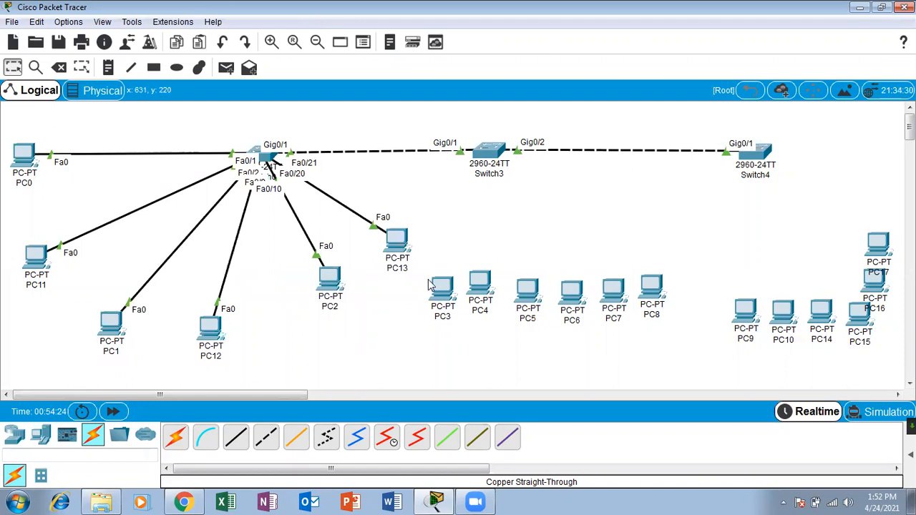
Cable Switch3 to PC3 and PC4 using automatic connections.
left_click(177, 440)
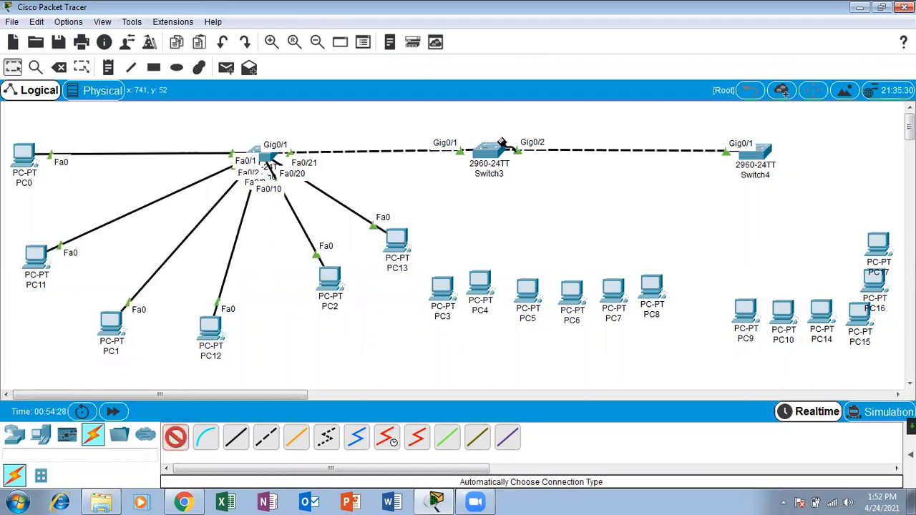
left_click(481, 154)
left_click(442, 290)
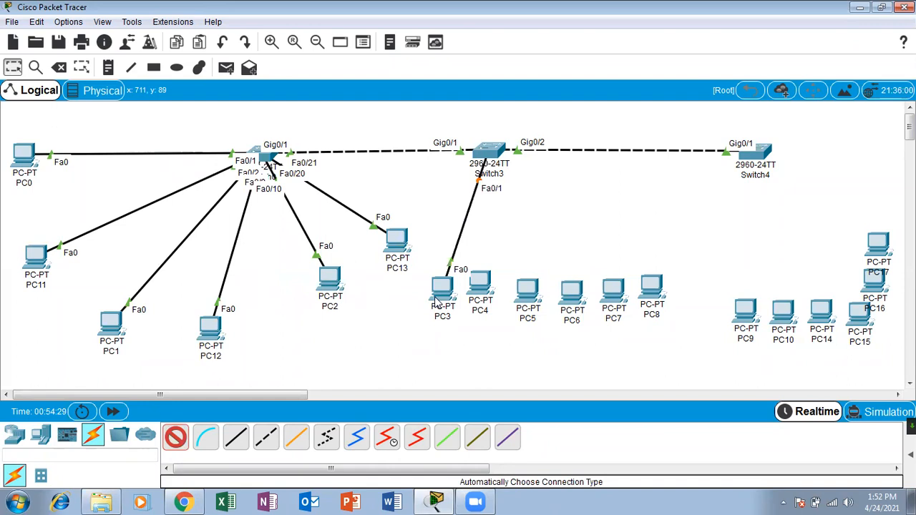
left_click(177, 440)
left_click(490, 153)
left_click(484, 281)
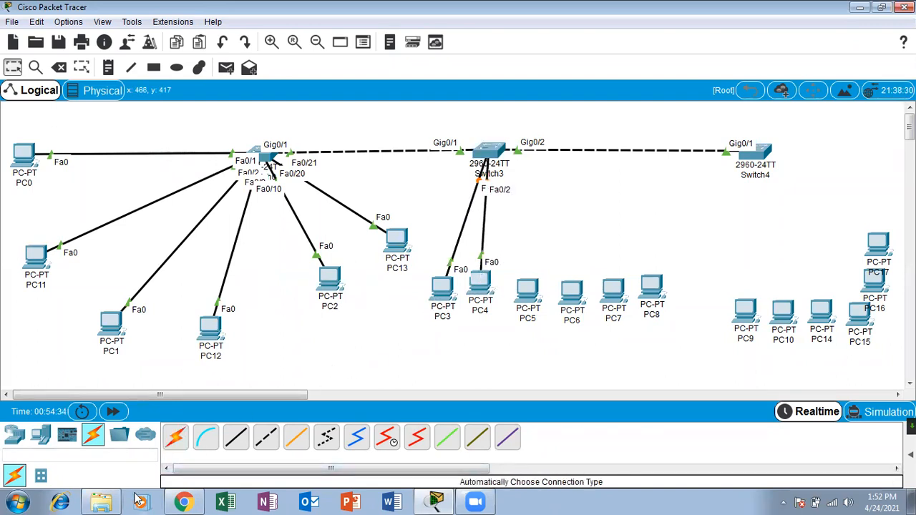
Connect Switch3's Fa0/9 to PC5 and Fa0/10 to PC6 with copper straight-through cables.
left_click(176, 437)
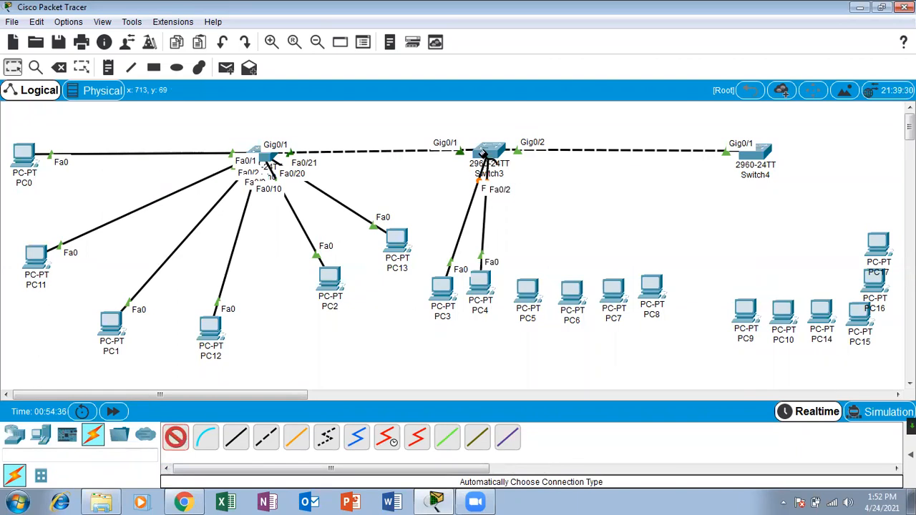
left_click(235, 436)
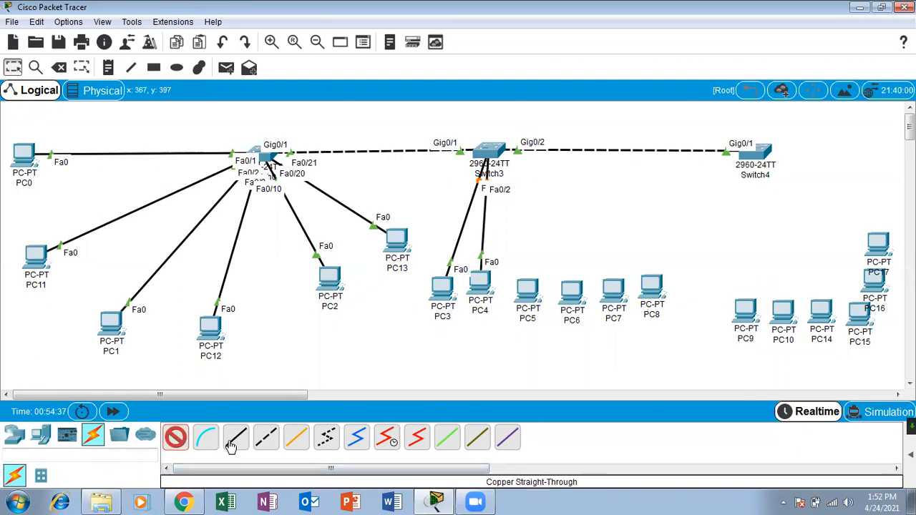
left_click(501, 162)
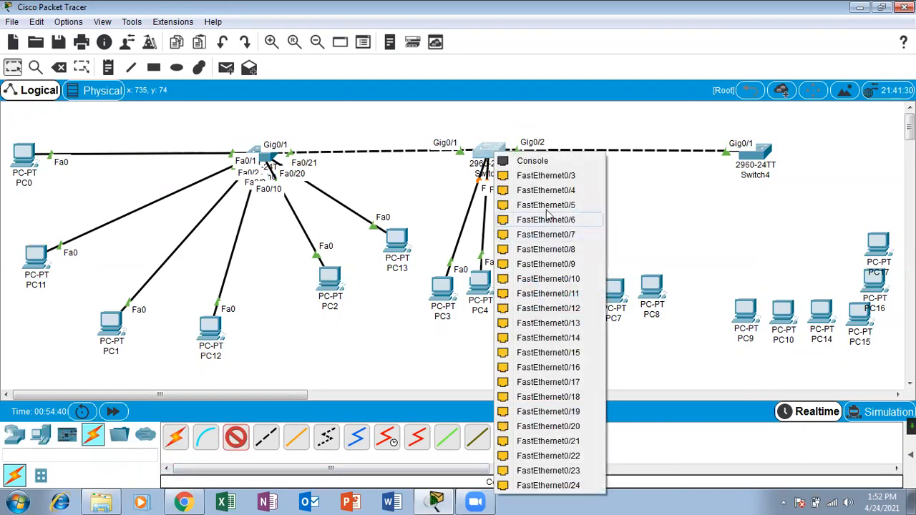
left_click(563, 266)
left_click(531, 289)
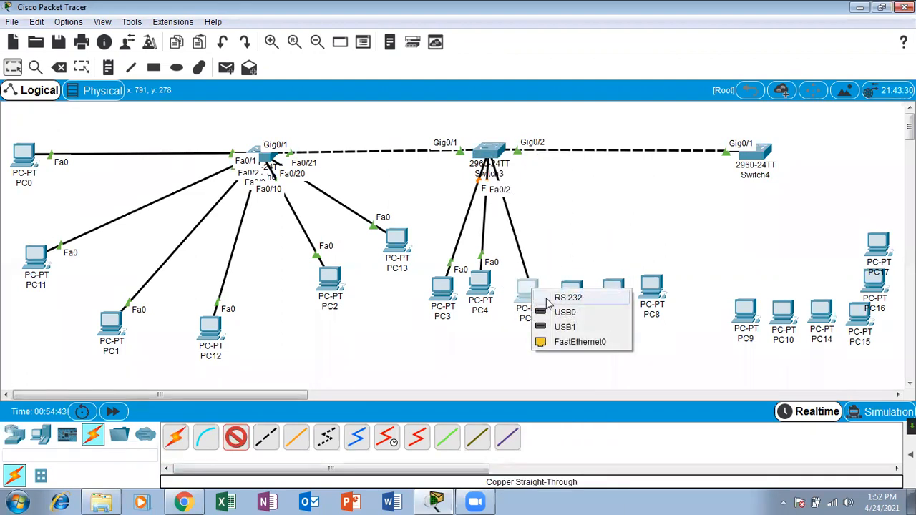
left_click(566, 343)
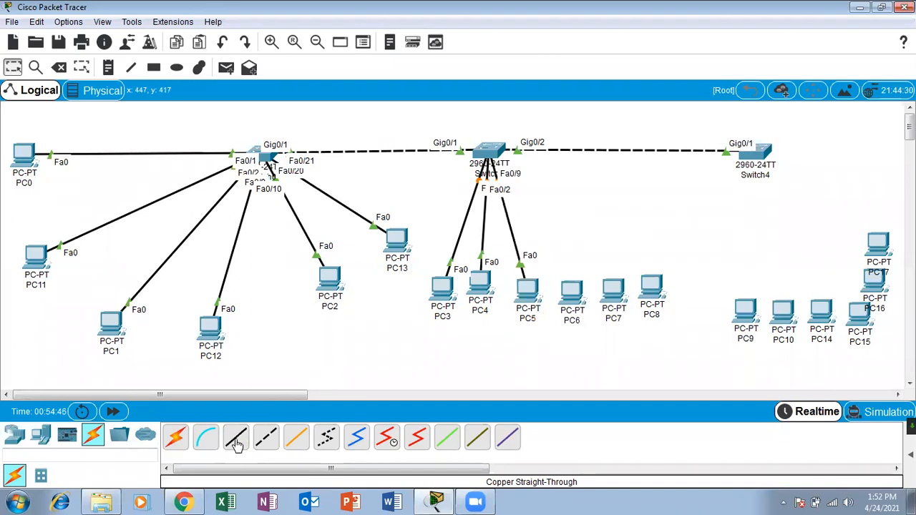
left_click(489, 152)
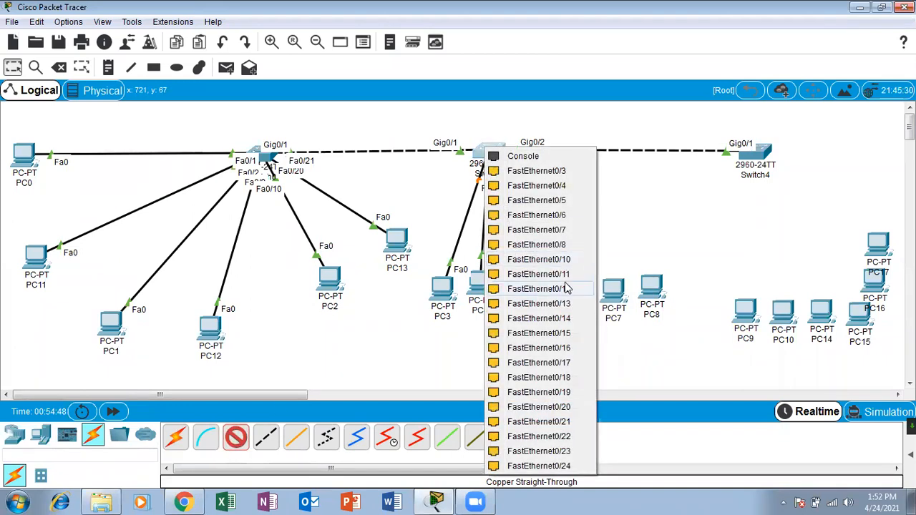
left_click(564, 261)
left_click(573, 290)
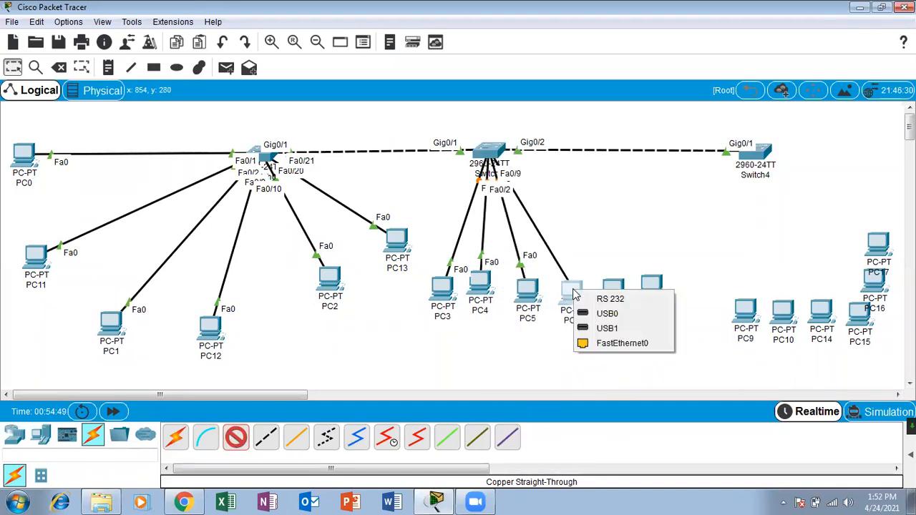
left_click(627, 347)
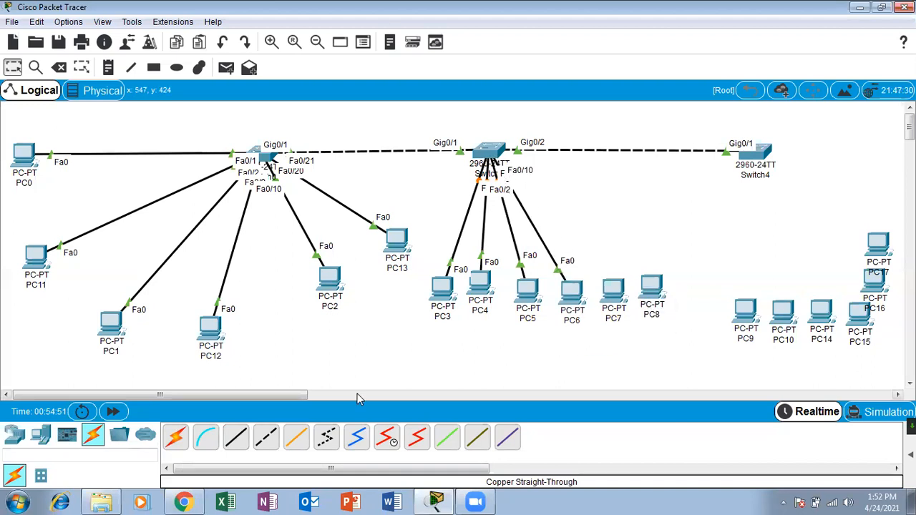
Link Switch3's Fa0/21 to PC7 and Fa0/22 to PC8 via straight-through cables.
left_click(239, 438)
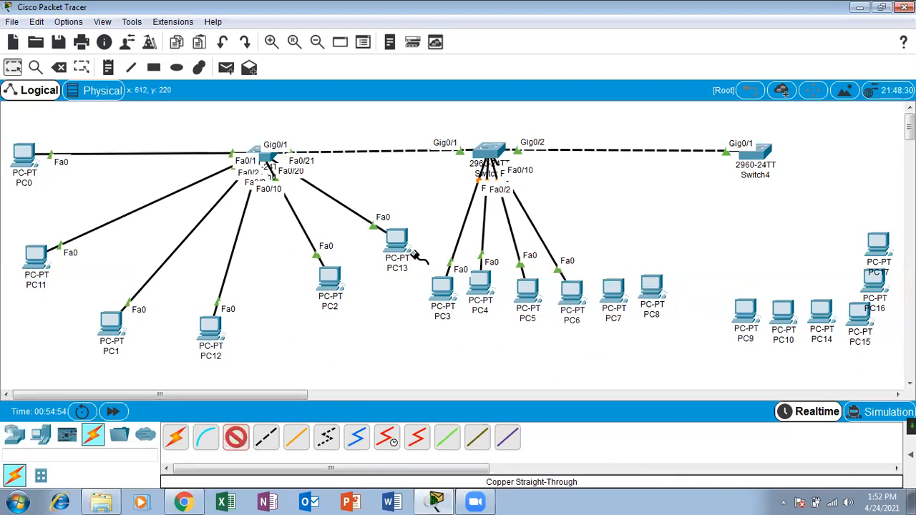
left_click(491, 153)
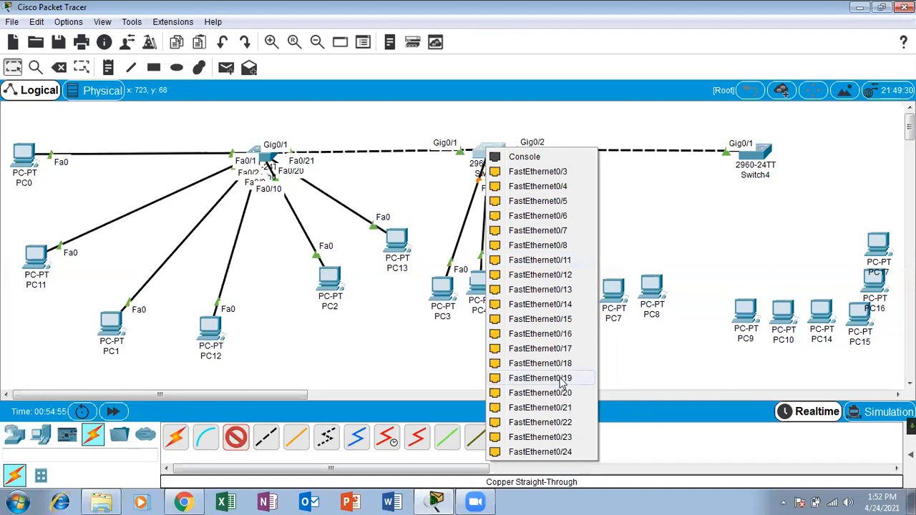
left_click(565, 408)
left_click(620, 288)
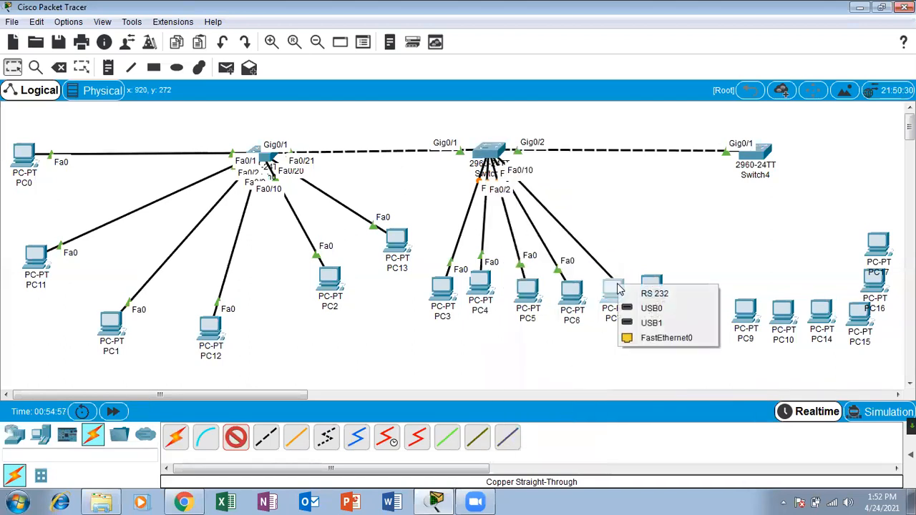
left_click(655, 338)
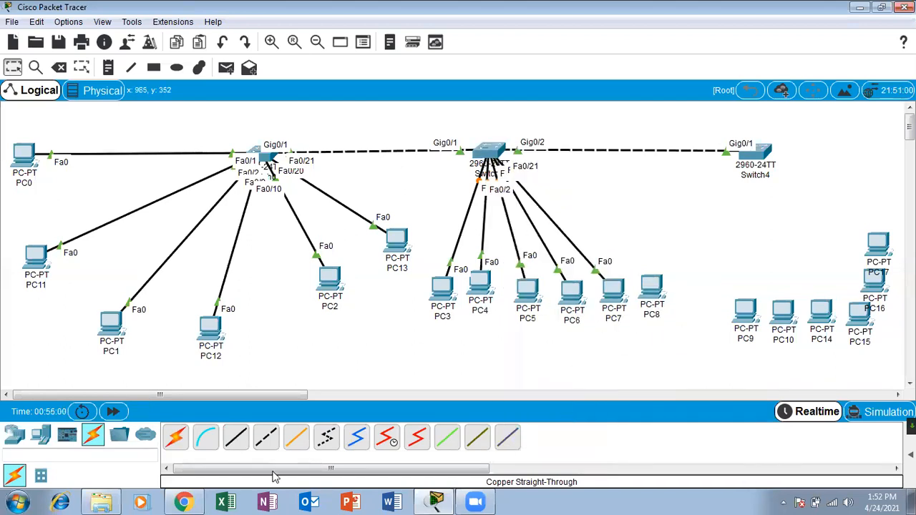
left_click(235, 438)
left_click(491, 154)
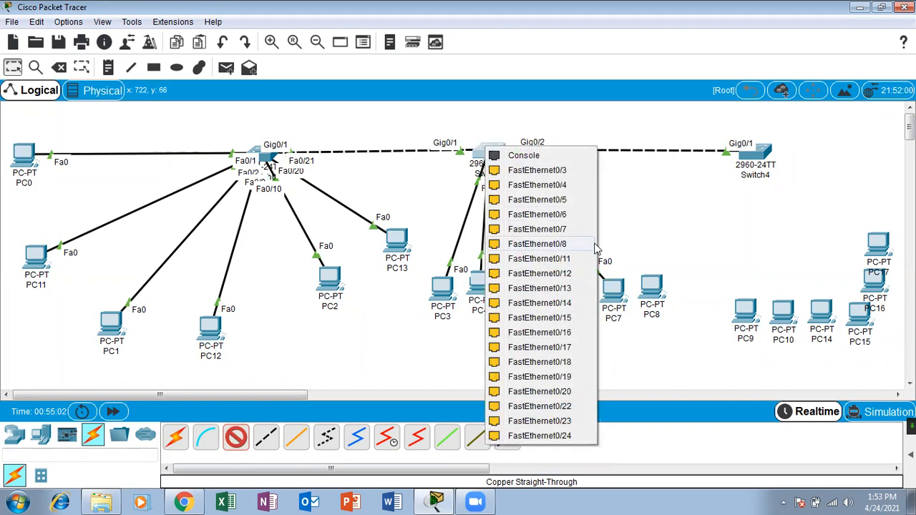
left_click(550, 406)
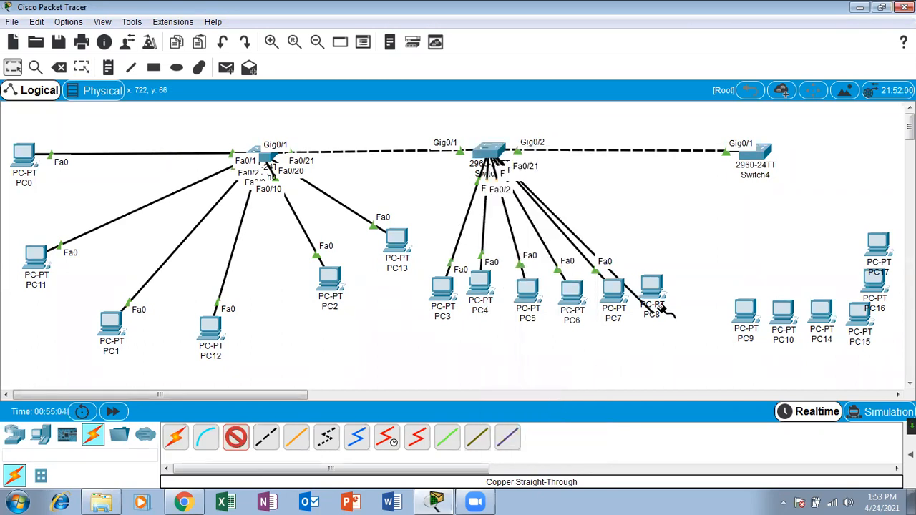
left_click(648, 289)
left_click(691, 342)
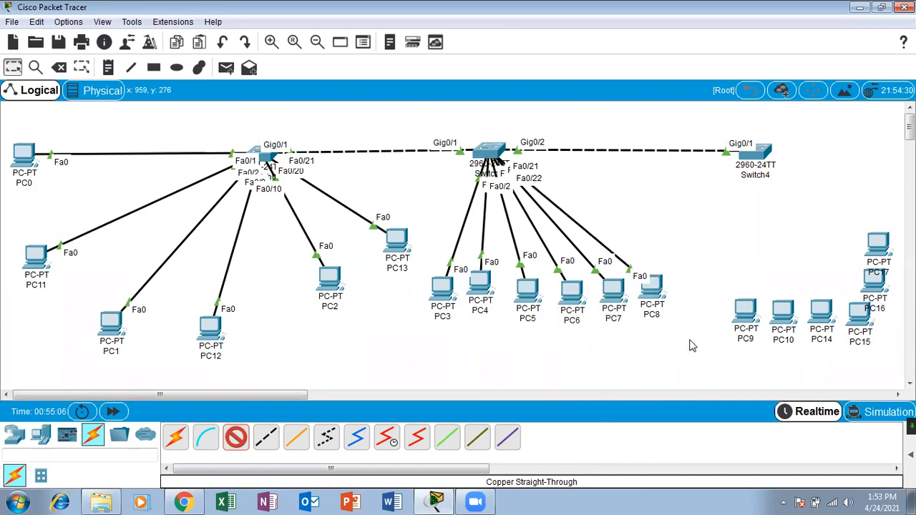
left_click(233, 440)
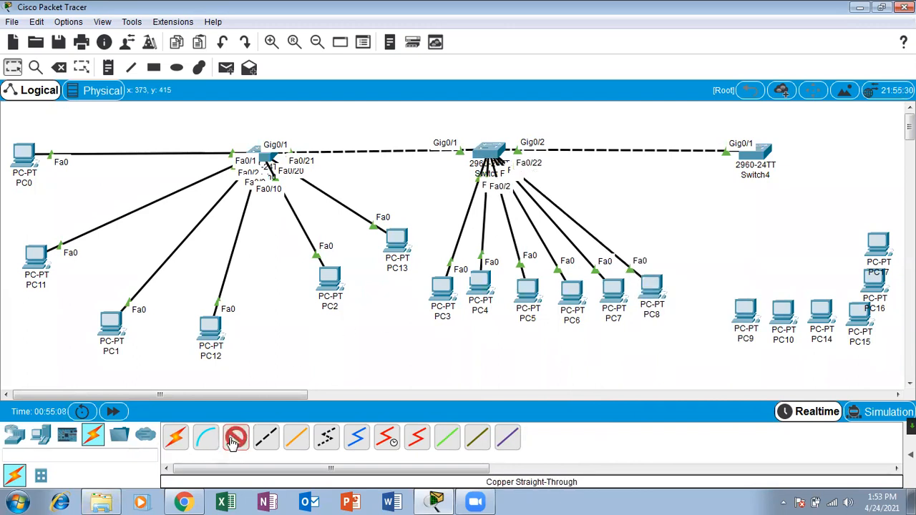
Cable Switch4's Fa0/1 to PC9 and Fa0/2 to PC10's FastEthernet0.
left_click(759, 149)
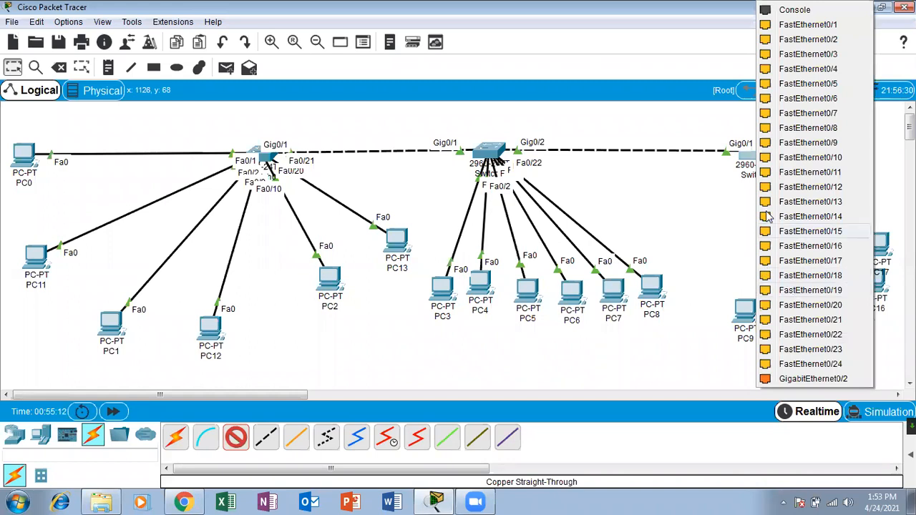
left_click(805, 24)
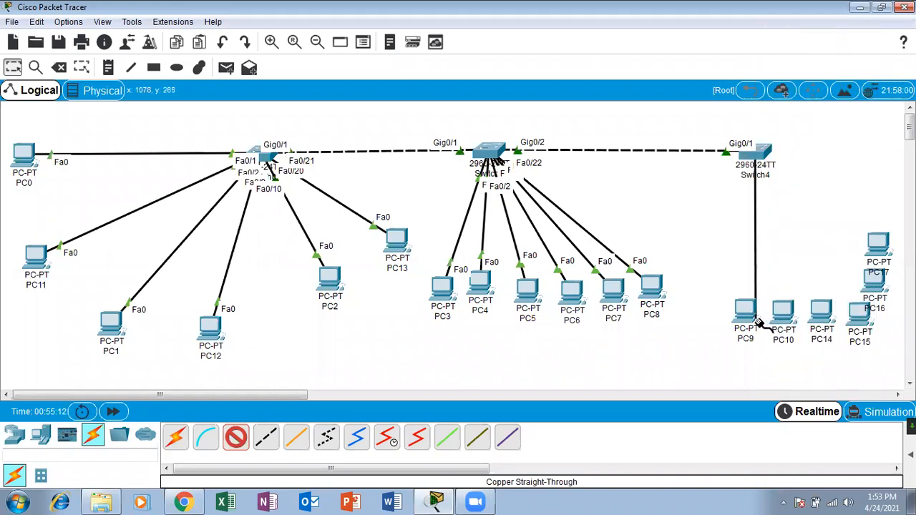
left_click(748, 309)
left_click(790, 359)
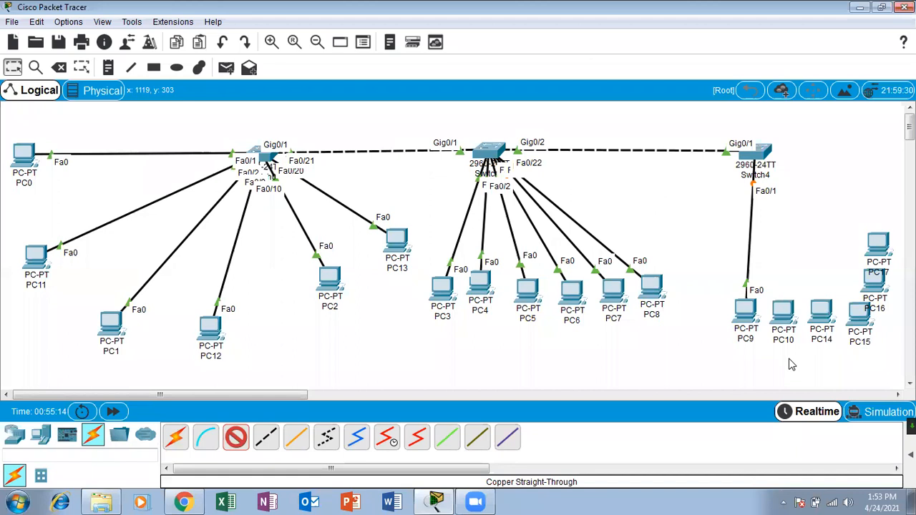
left_click(175, 436)
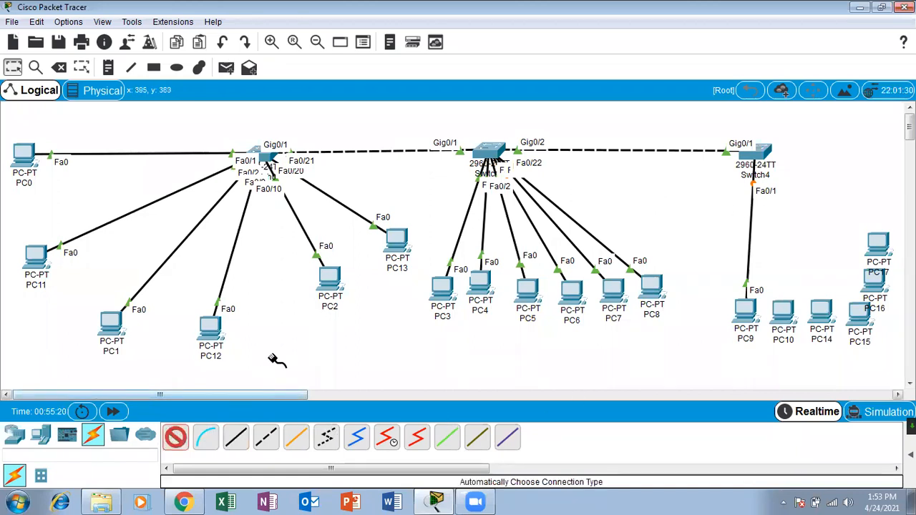
left_click(763, 153)
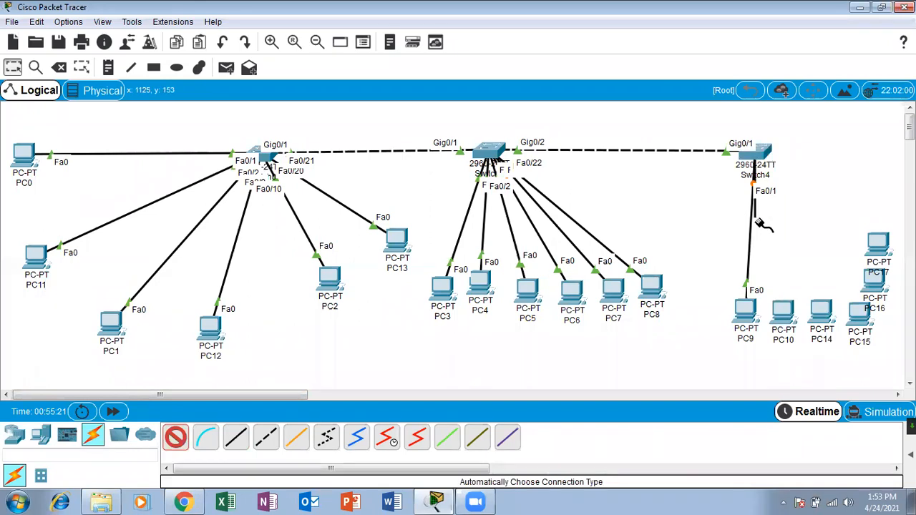
left_click(783, 315)
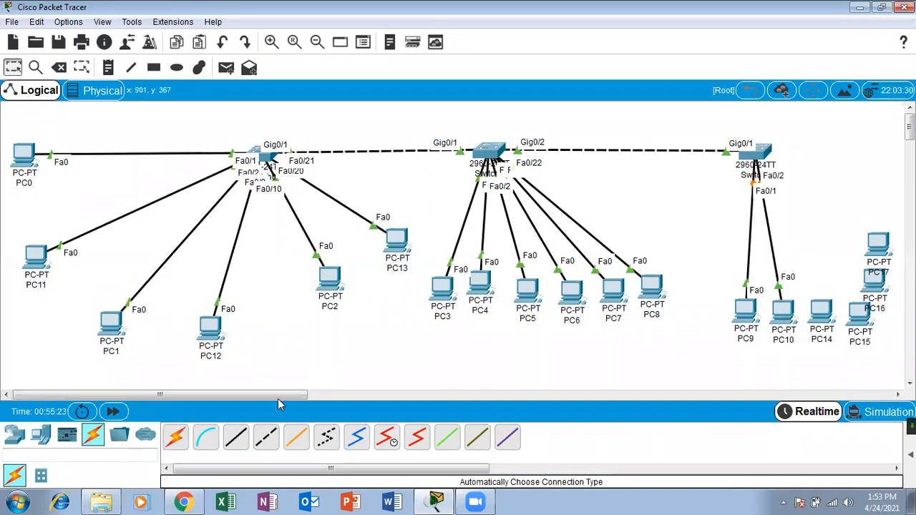
Connect Switch4's Fa0/10 to PC14 and Fa0/12 to PC15 with straight-through cables.
left_click(236, 436)
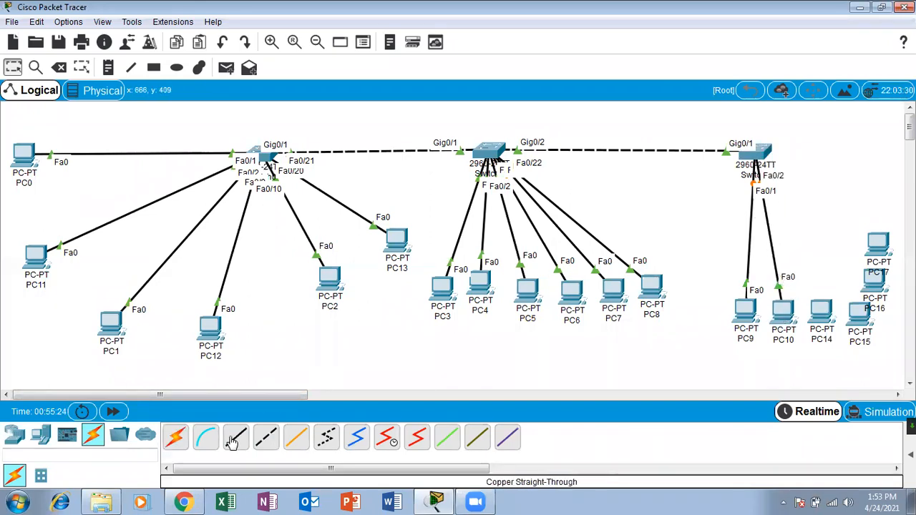
left_click(762, 152)
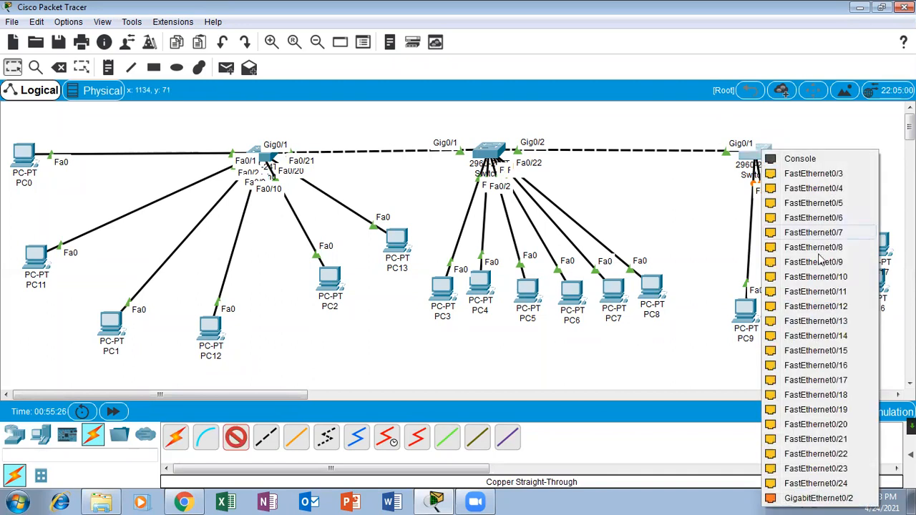
left_click(827, 290)
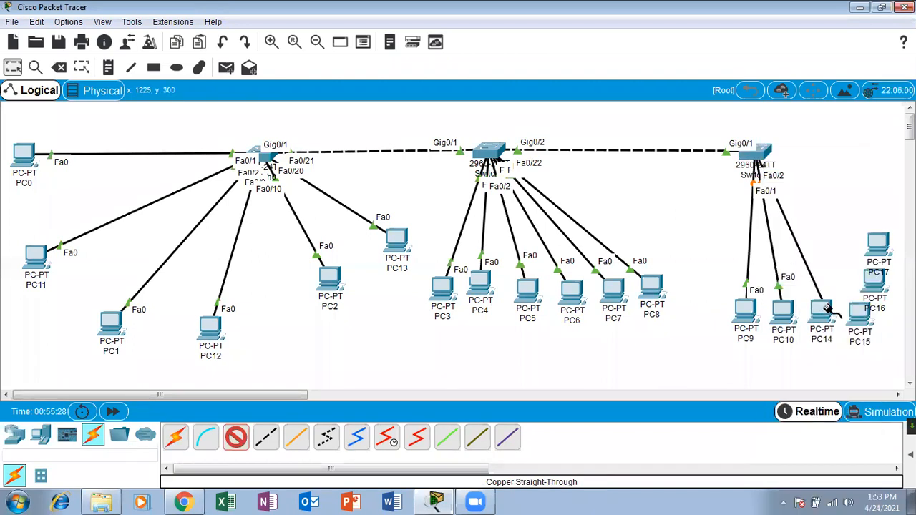
left_click(818, 308)
left_click(862, 356)
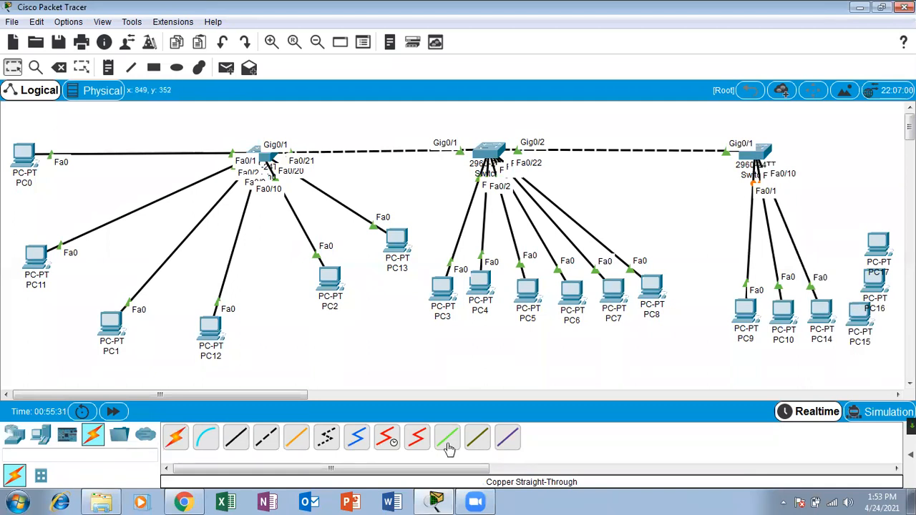
left_click(237, 438)
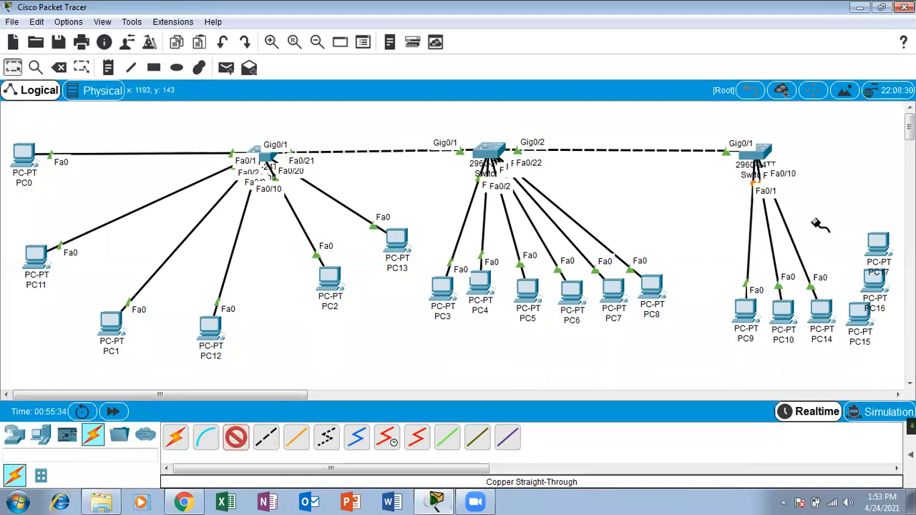
left_click(760, 151)
left_click(838, 290)
left_click(860, 321)
left_click(863, 369)
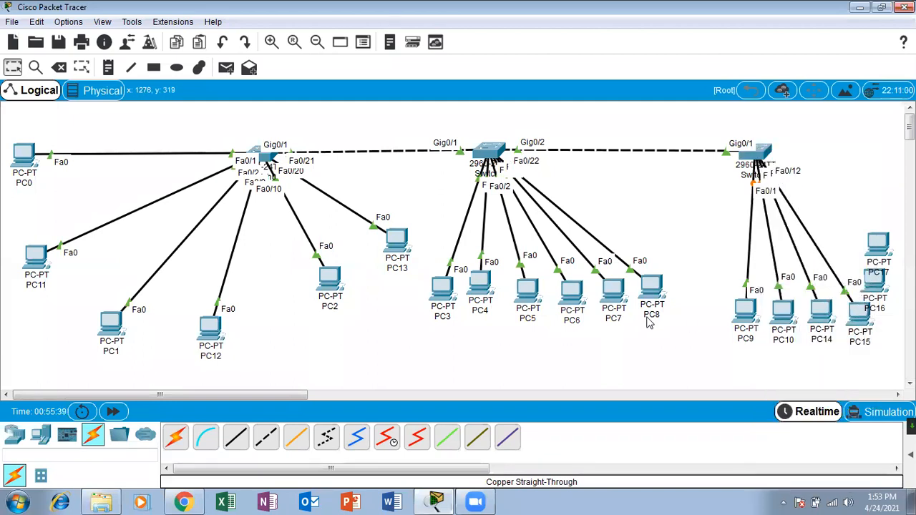
Run a straight-through cable from Switch4's Fa0/20 to PC17's FastEthernet0.
left_click(236, 437)
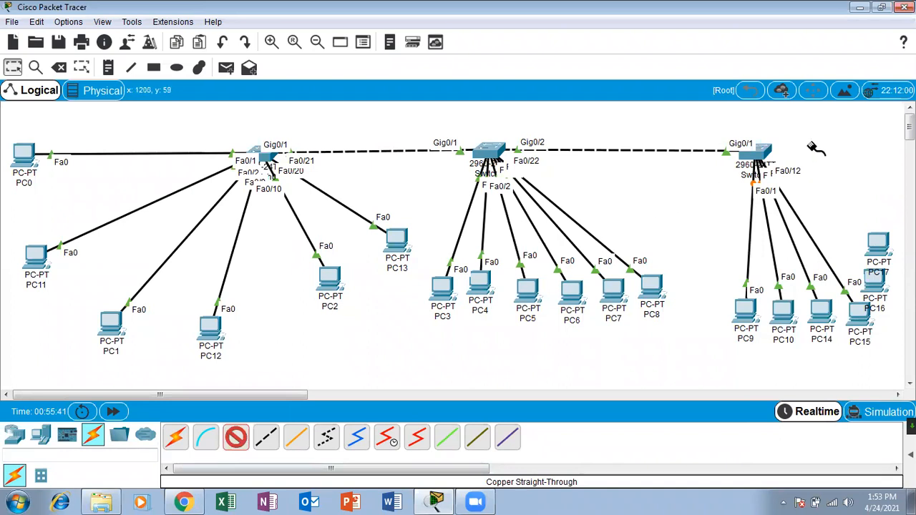
left_click(769, 151)
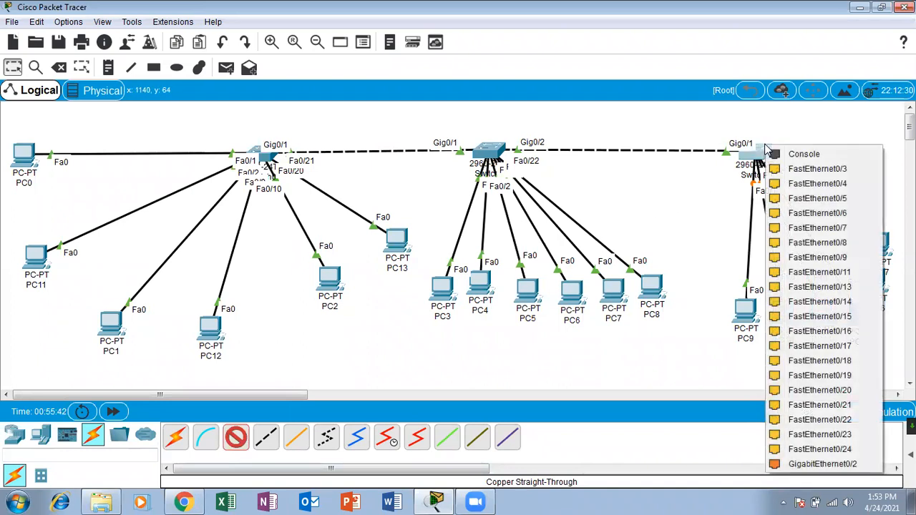
left_click(823, 390)
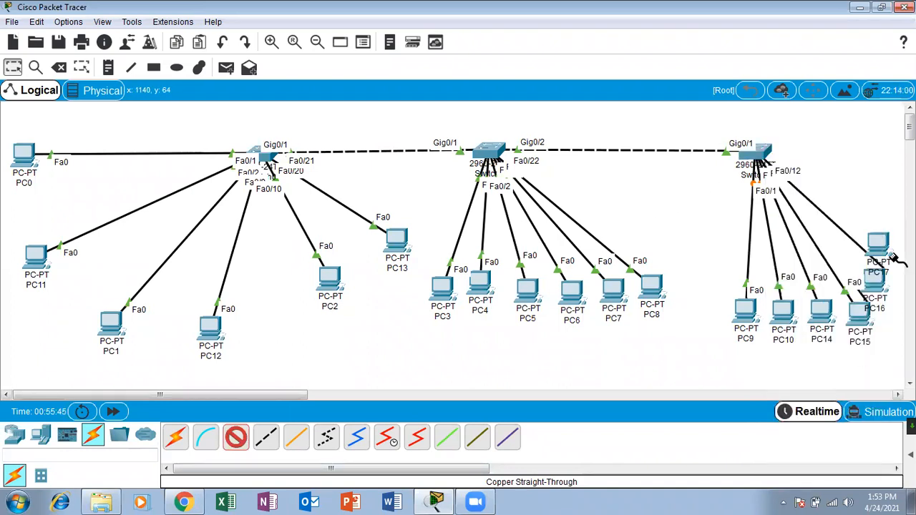
left_click(879, 242)
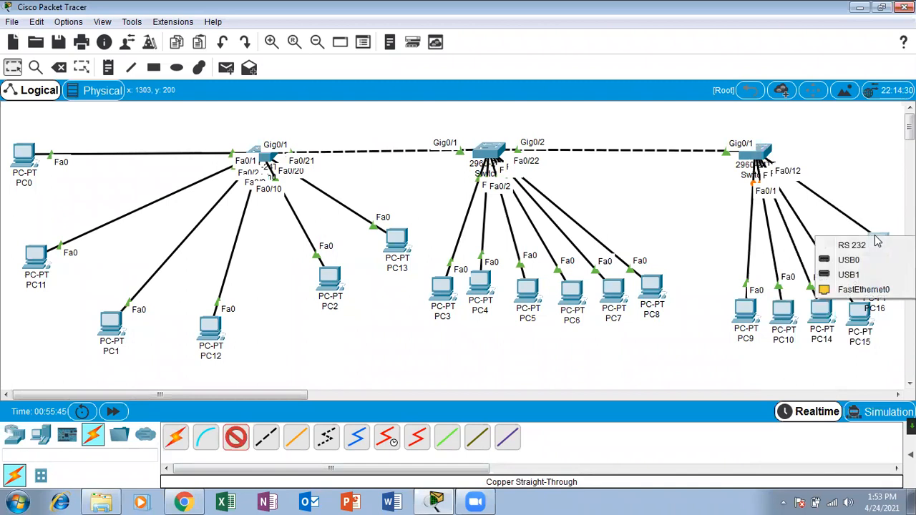
left_click(858, 291)
Cancel a misplaced Fa0/21 cable, then link a free Switch4 port to PC16's FastEthernet0.
left_click(240, 438)
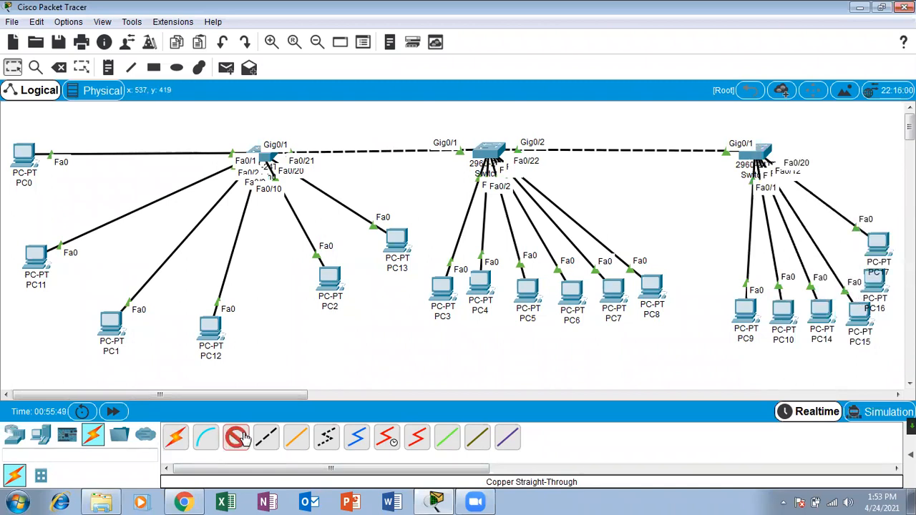
left_click(763, 153)
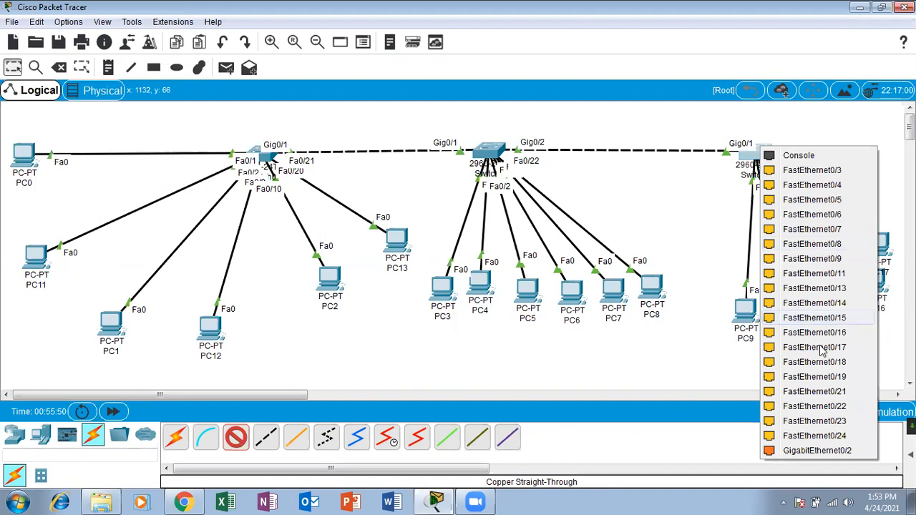
left_click(836, 395)
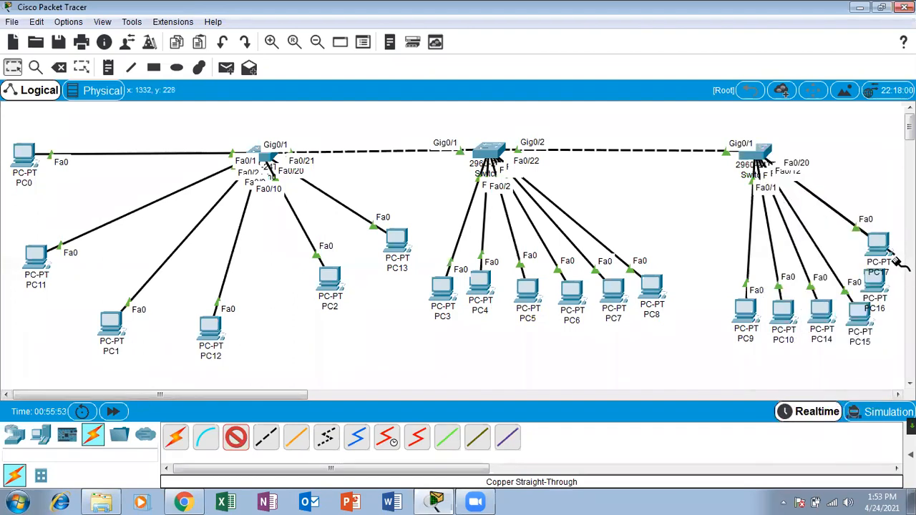
left_click(873, 279)
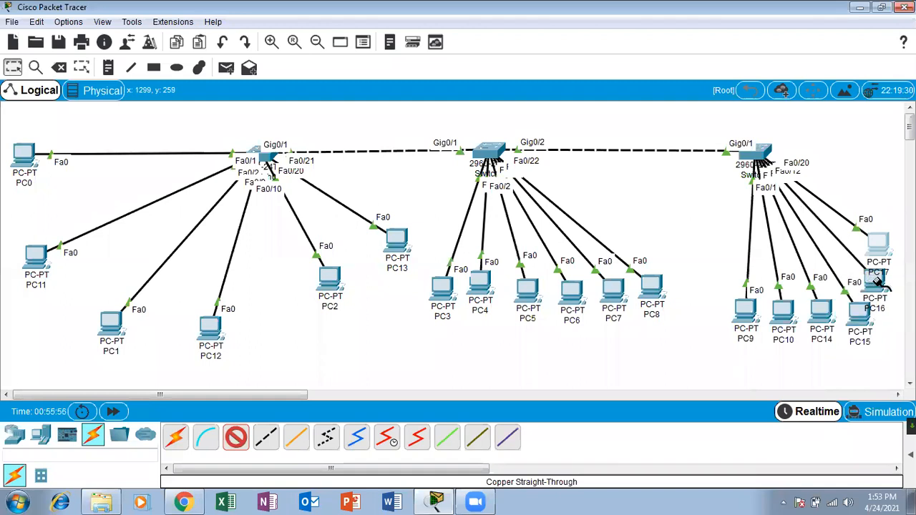
left_click(449, 119)
left_click(13, 67)
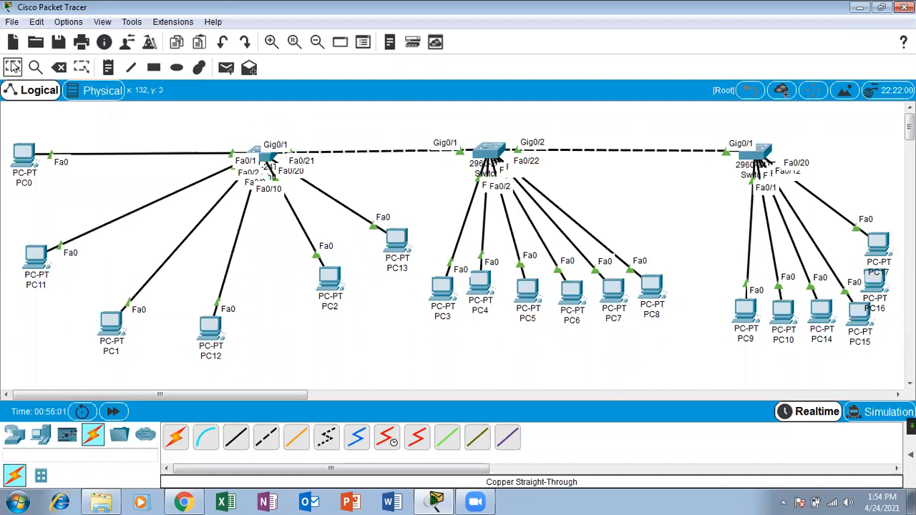
left_click(236, 437)
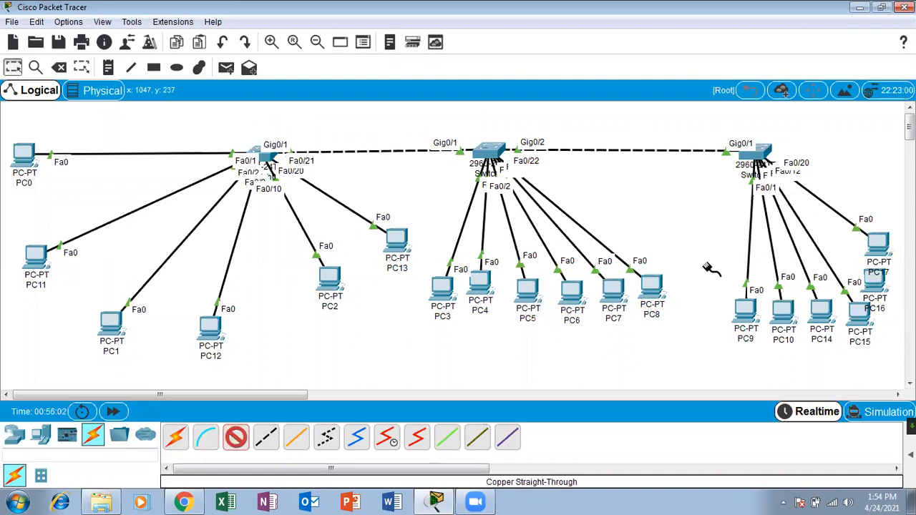
left_click(757, 151)
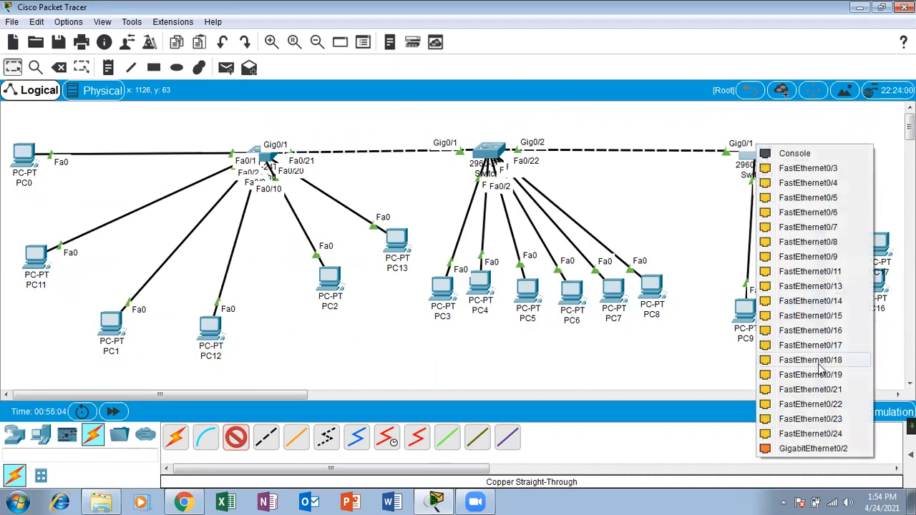
left_click(817, 390)
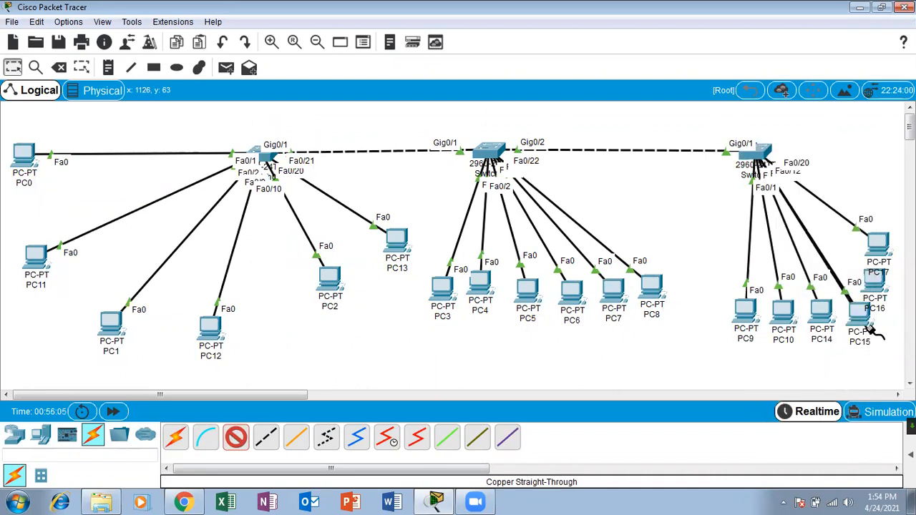
left_click(877, 285)
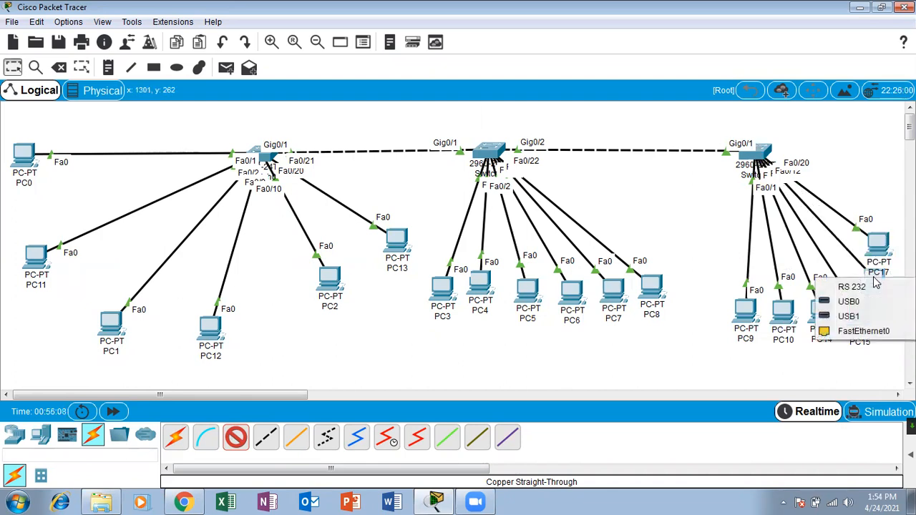
left_click(859, 334)
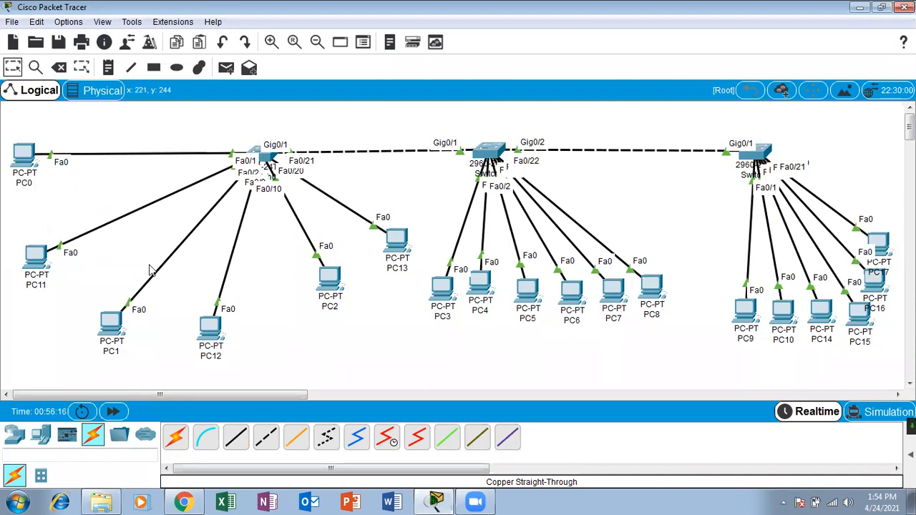
Align PC11, PC1, PC12, PC2 and PC13 into an evenly spaced row.
left_click_drag(36, 258, 36, 226)
left_click_drag(107, 321, 82, 270)
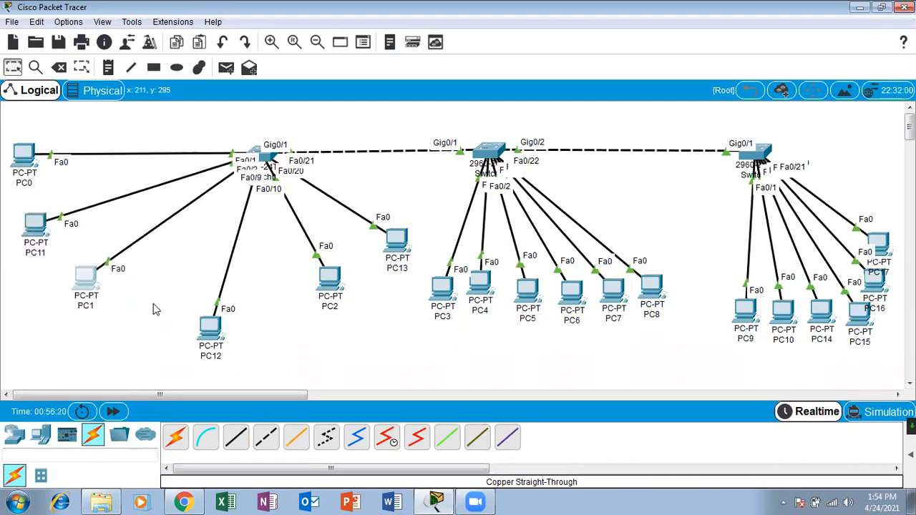
left_click_drag(211, 337, 162, 330)
left_click_drag(333, 286, 252, 336)
left_click_drag(405, 245, 346, 316)
Line up PC3 through PC10, PC14, PC15 and PC17 beneath their switches.
left_click_drag(439, 300, 428, 323)
left_click_drag(488, 287, 491, 321)
left_click_drag(522, 293, 525, 316)
left_click_drag(570, 294, 573, 316)
left_click_drag(614, 290, 660, 303)
left_click_drag(733, 316, 714, 324)
left_click_drag(775, 323, 759, 325)
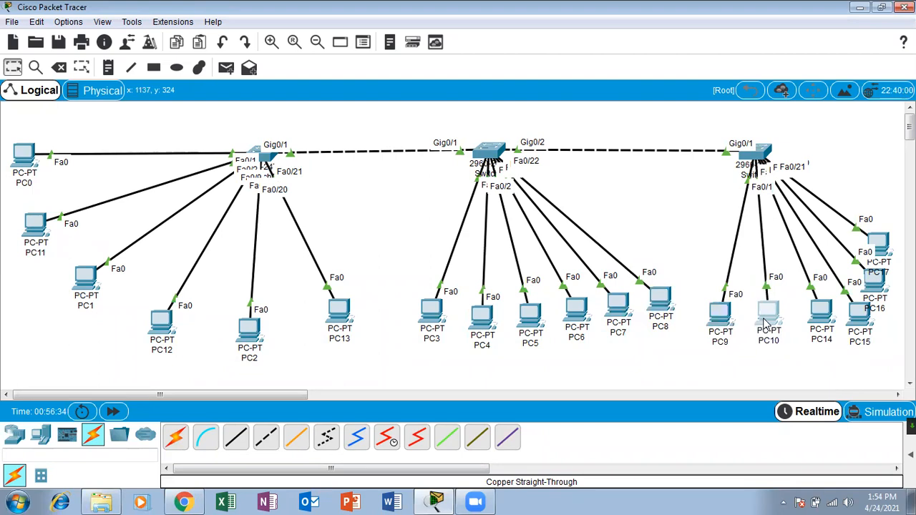
left_click_drag(824, 330, 846, 319)
left_click_drag(885, 256, 885, 242)
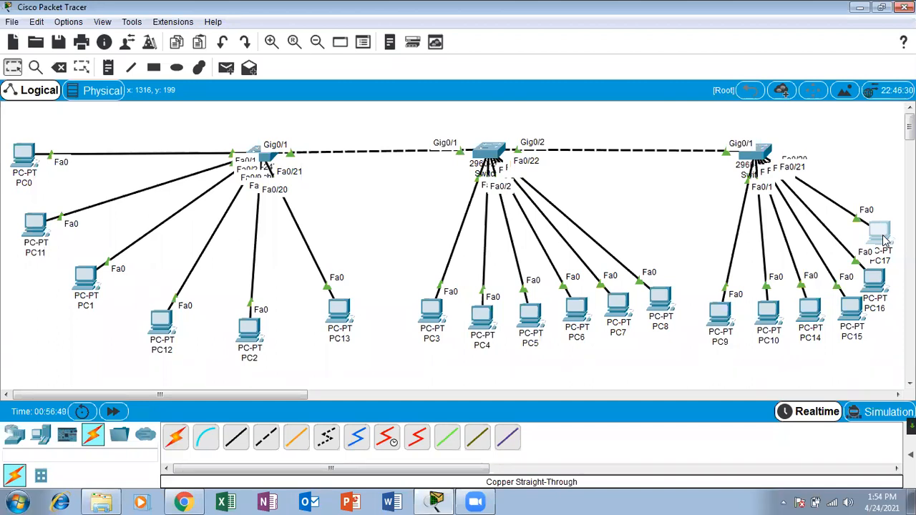
Place Server0 beside the left switch, auto-cable it, and shift it left.
left_click(40, 437)
left_click_drag(198, 199, 143, 128)
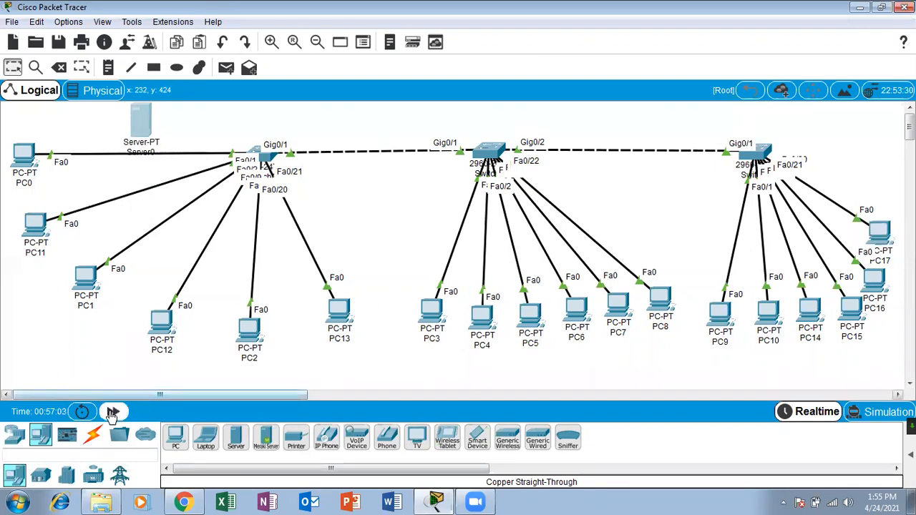
left_click(92, 435)
left_click(175, 438)
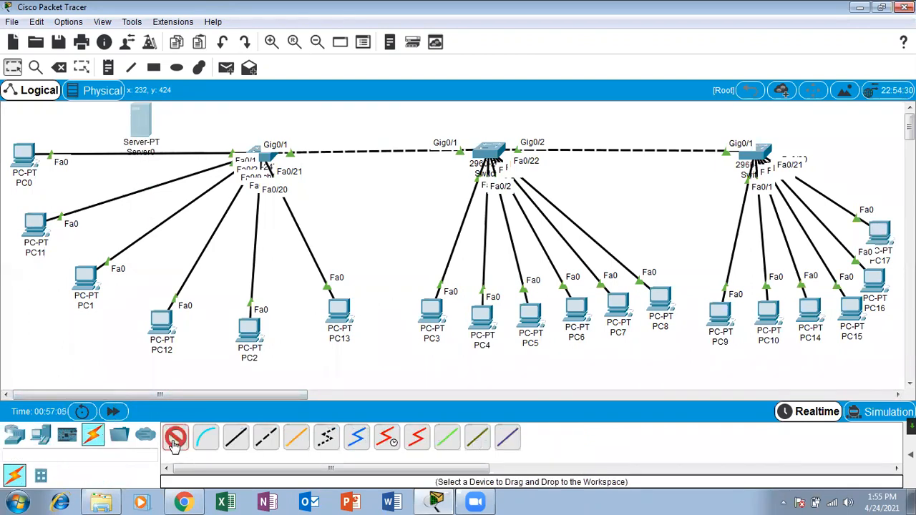
left_click(142, 120)
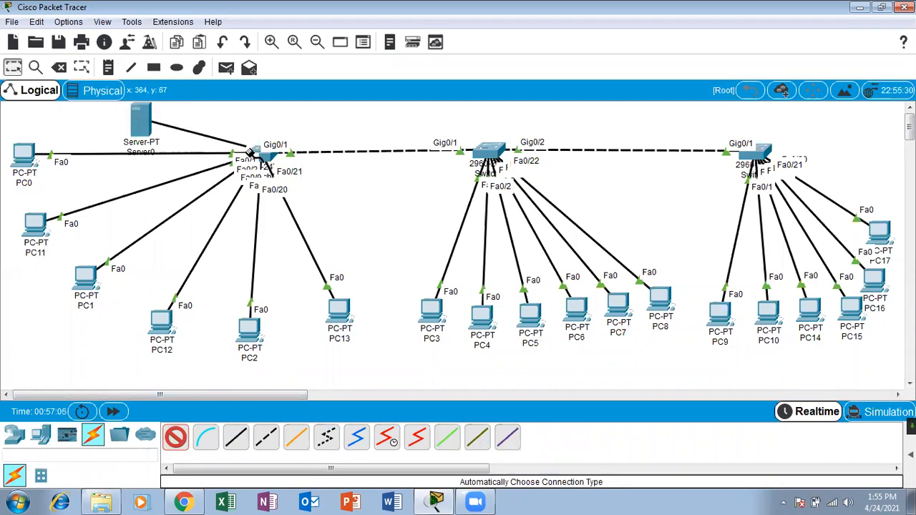
left_click(256, 154)
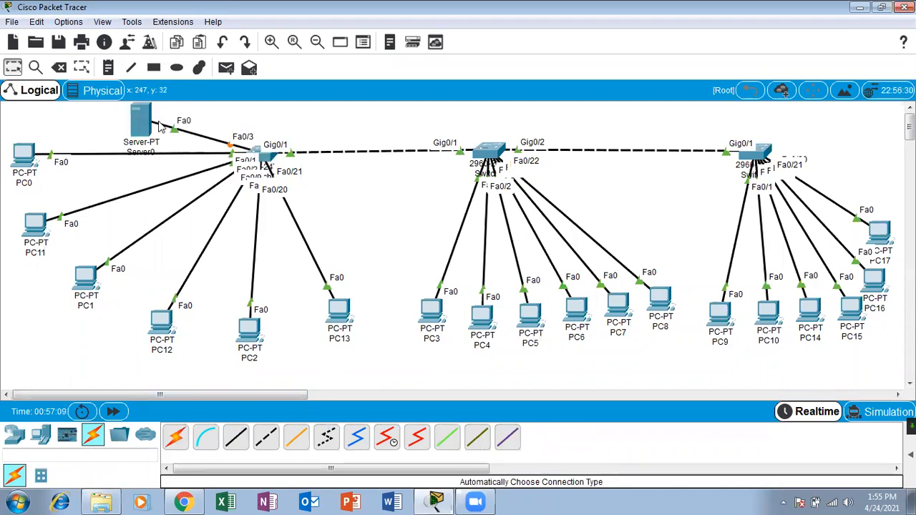
left_click_drag(139, 115, 112, 115)
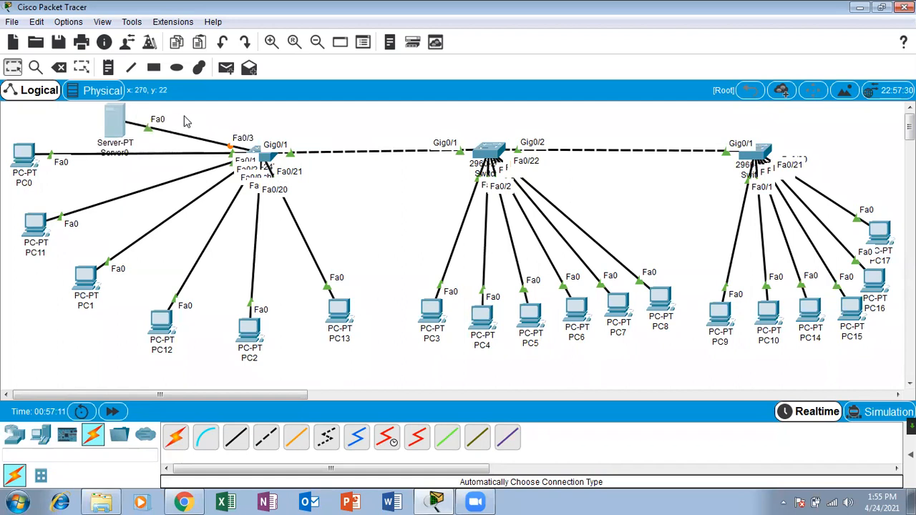
Delete the cable between Server0 and the switch.
left_click(59, 69)
left_click(468, 267)
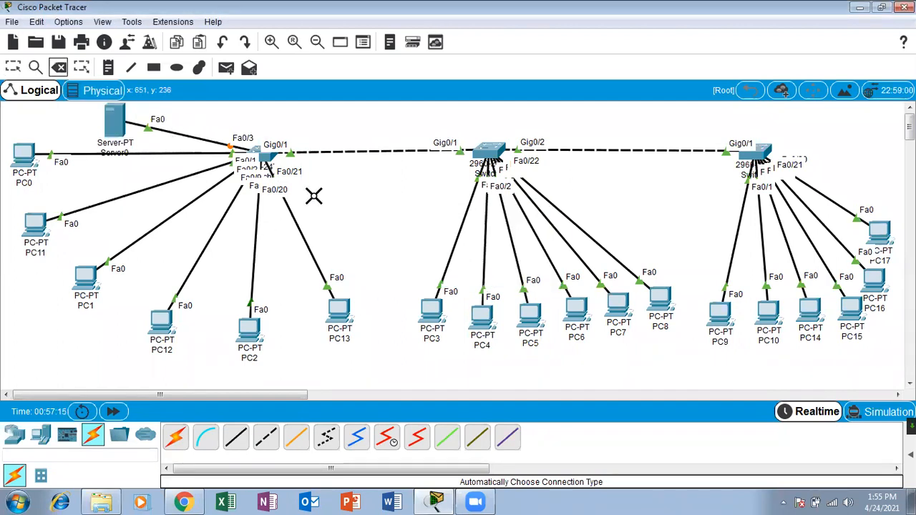
left_click(173, 131)
key("Escape")
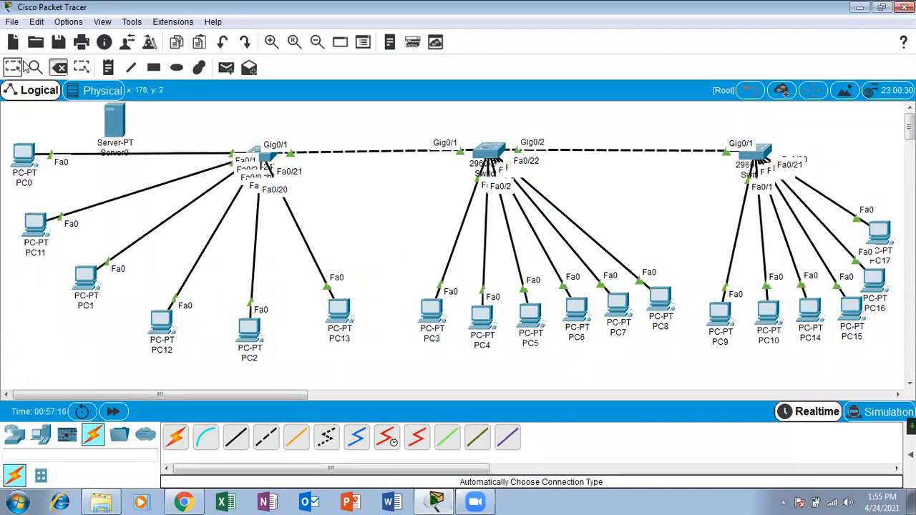
Cable Server0's FastEthernet0 to the switch's GigabitEthernet0/2 and fast-forward until the link is up.
left_click(236, 442)
left_click(115, 122)
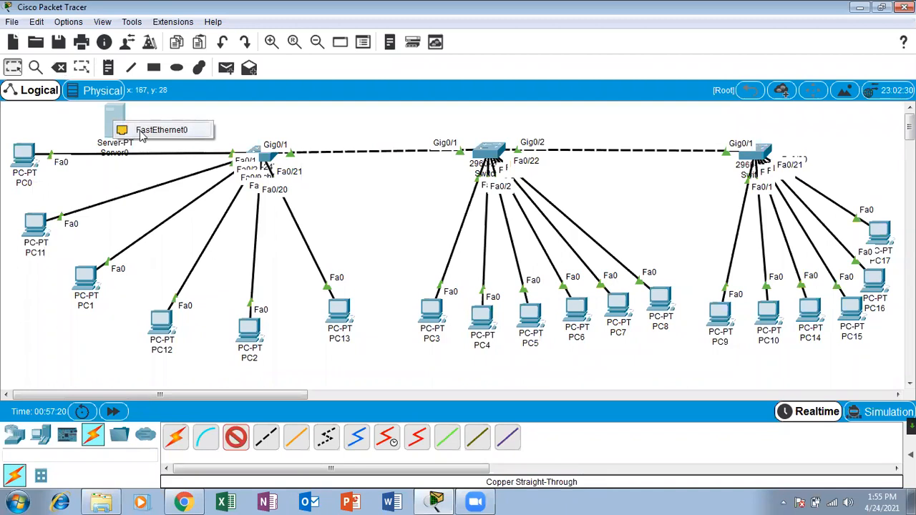
left_click(151, 130)
left_click(264, 157)
left_click(266, 161)
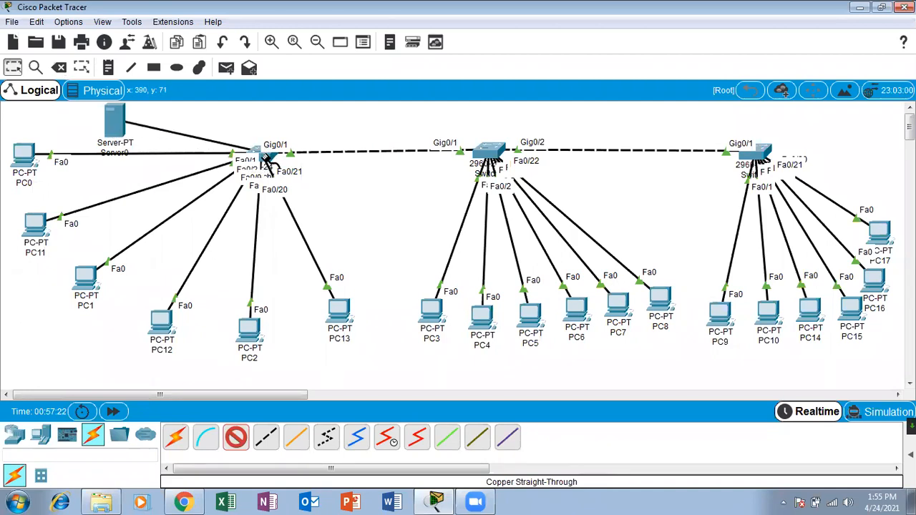
left_click(266, 159)
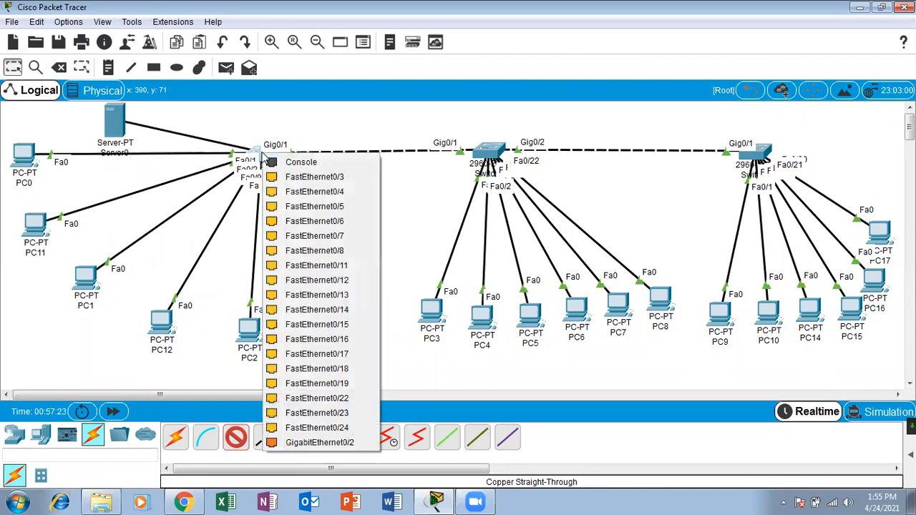
left_click(347, 443)
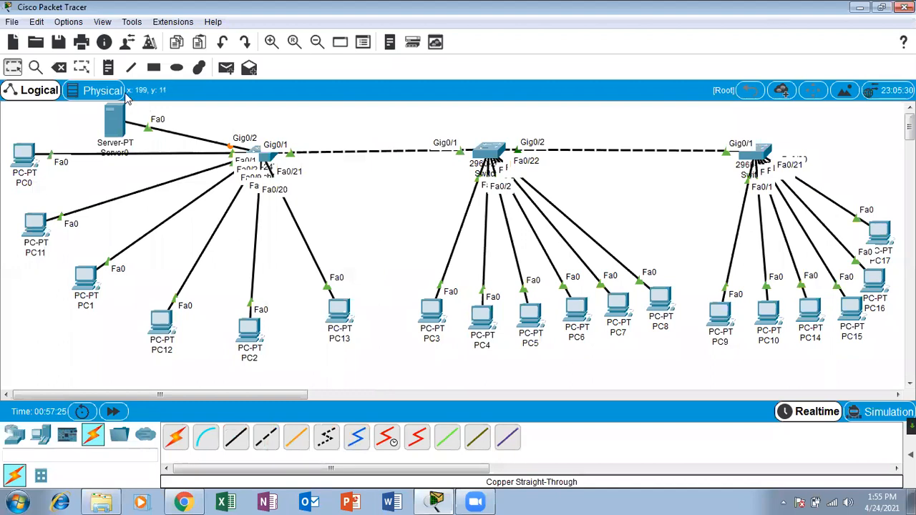
left_click(113, 412)
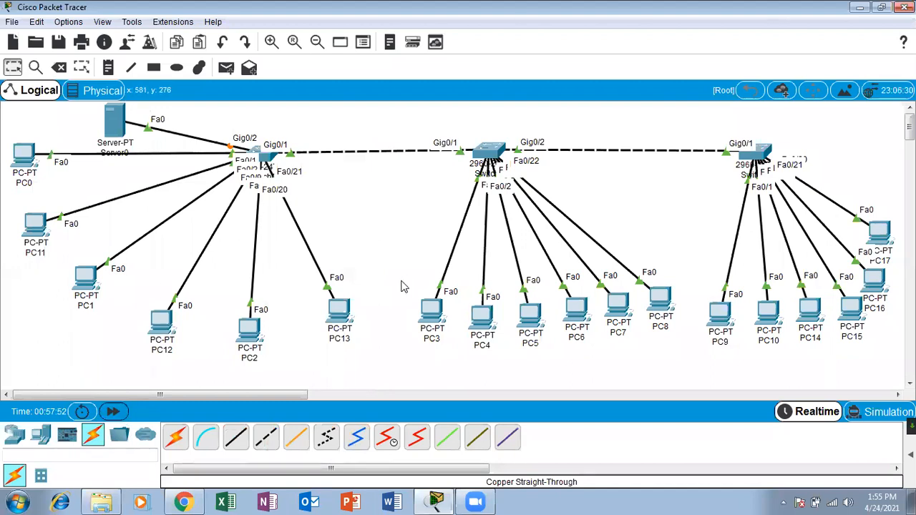
left_click(113, 411)
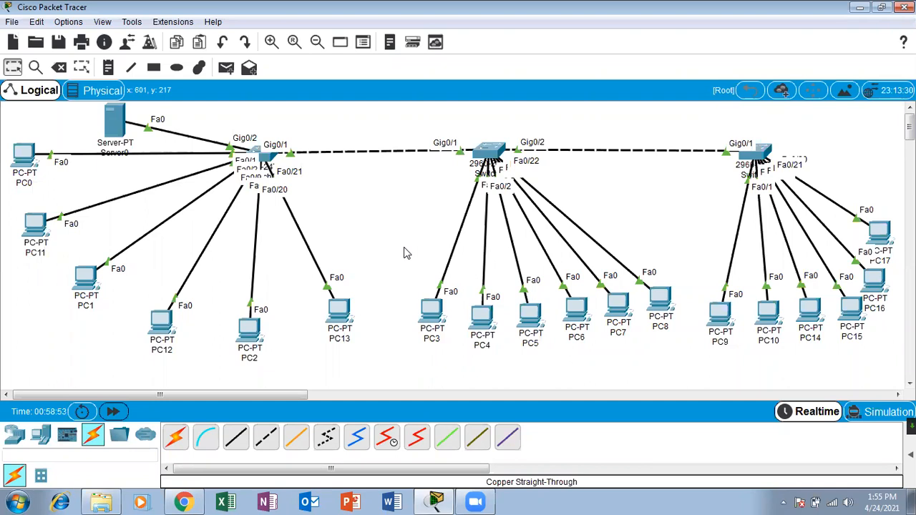
Turn on the DHCP service in Server0's Services settings.
left_click(116, 122)
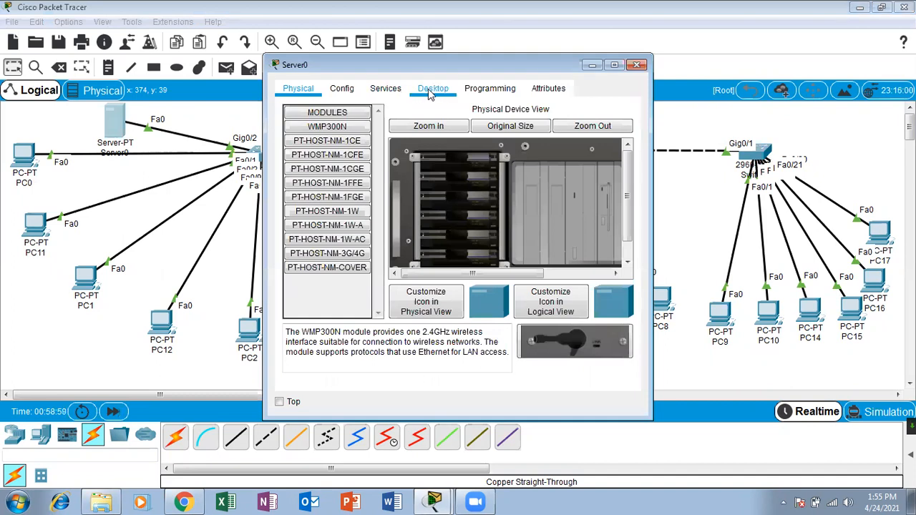
left_click(384, 88)
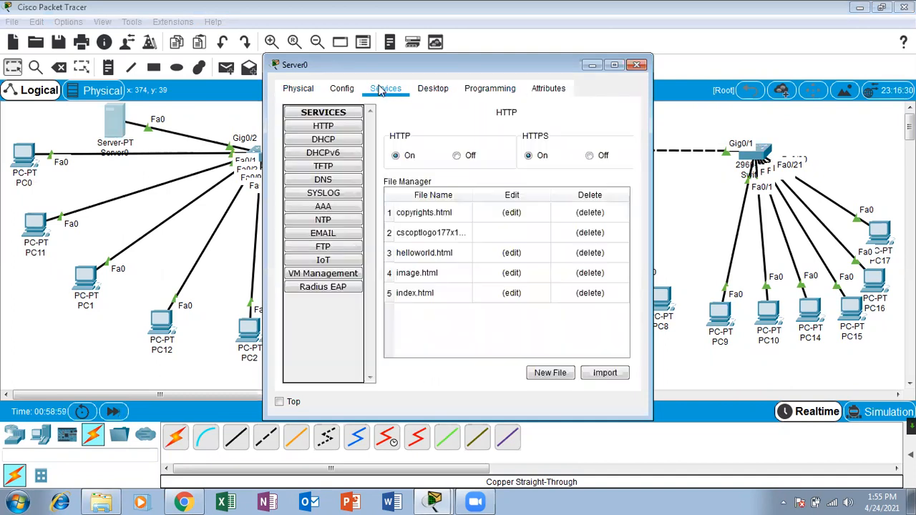
left_click(331, 142)
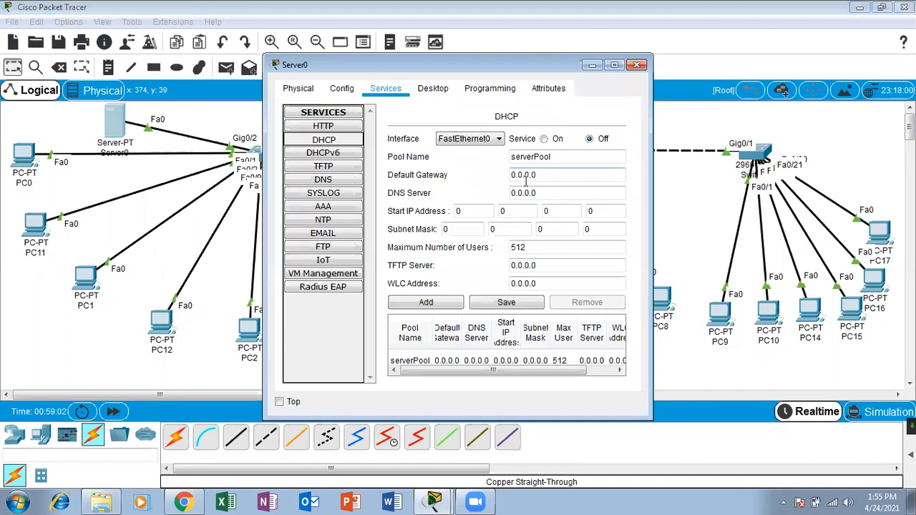
left_click(544, 139)
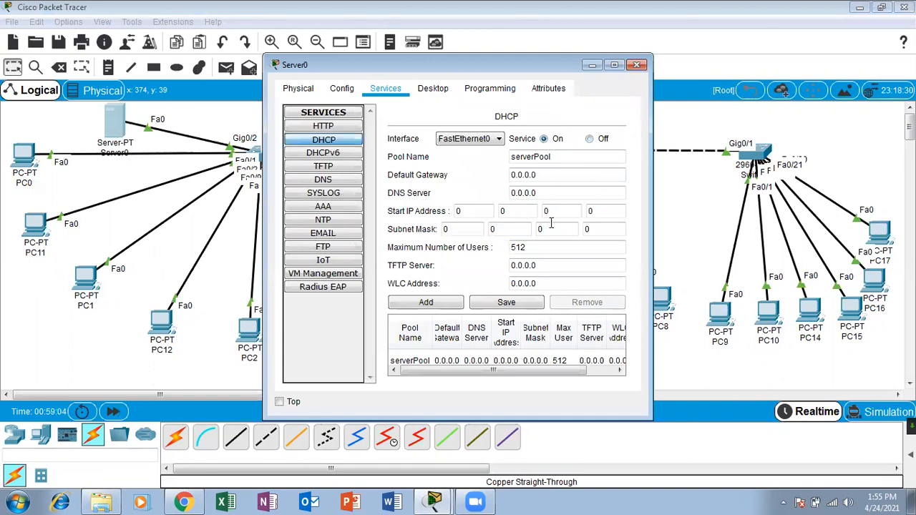
Set the DHCP pool's default gateway and DNS server to 10.0.0.1.
triple_click(547, 178)
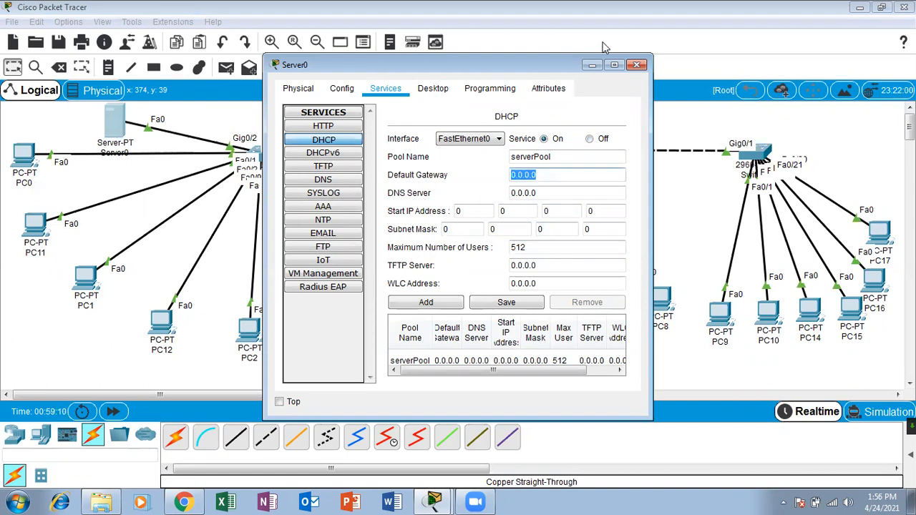
left_click(613, 66)
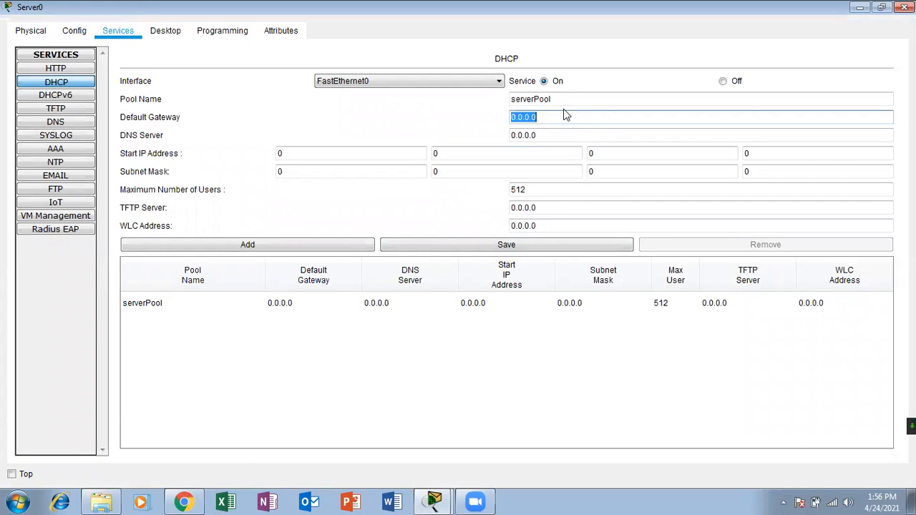
type("10")
left_click(562, 130)
left_click(562, 117)
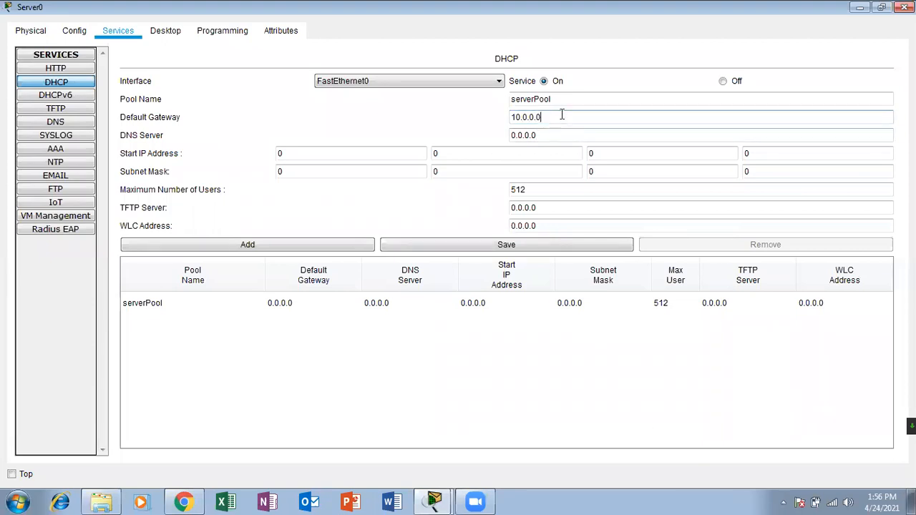
left_click(548, 129)
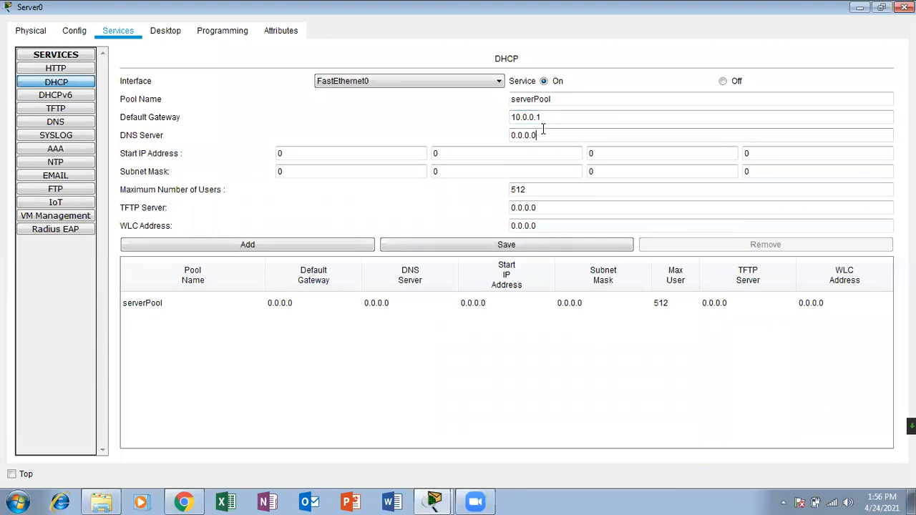
key("BackSpace")
key("BackSpace")
key("BackSpace")
key("BackSpace")
key("BackSpace")
key("BackSpace")
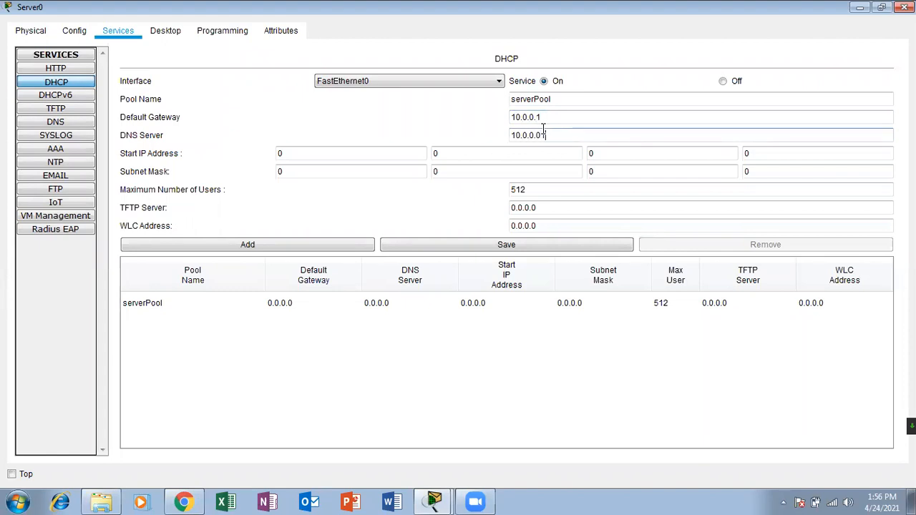
type("10.0.0.0")
key("BackSpace")
type("1")
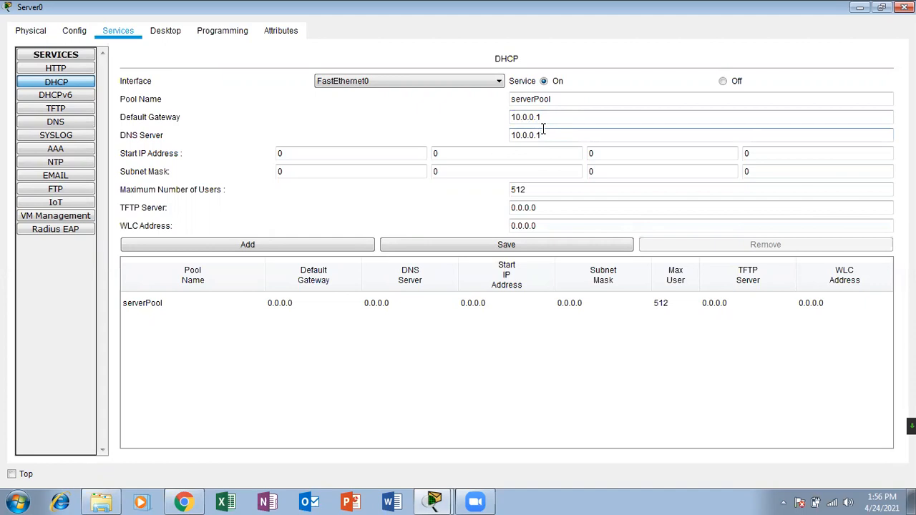
Enter start IP 10.0.0.2 and subnet mask 255.0.0.0, then save serverPool.
left_click(424, 159)
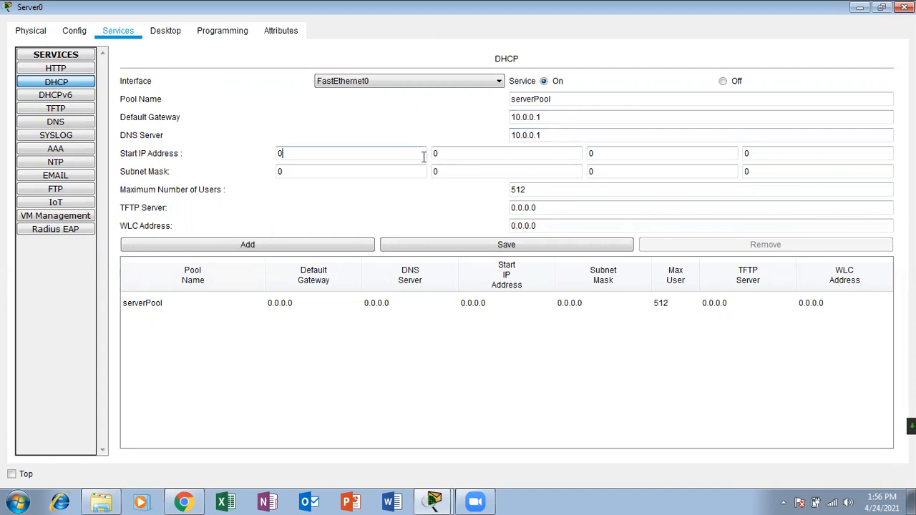
key("period")
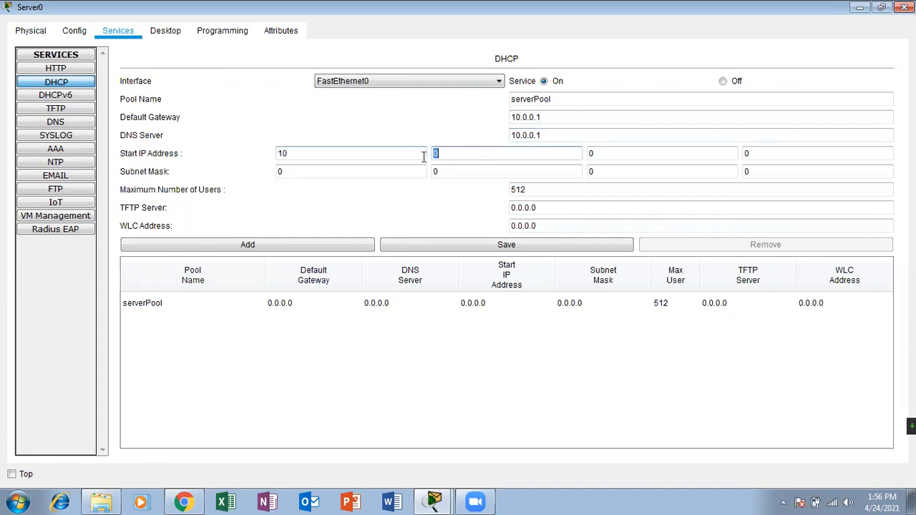
key("period")
key("period")
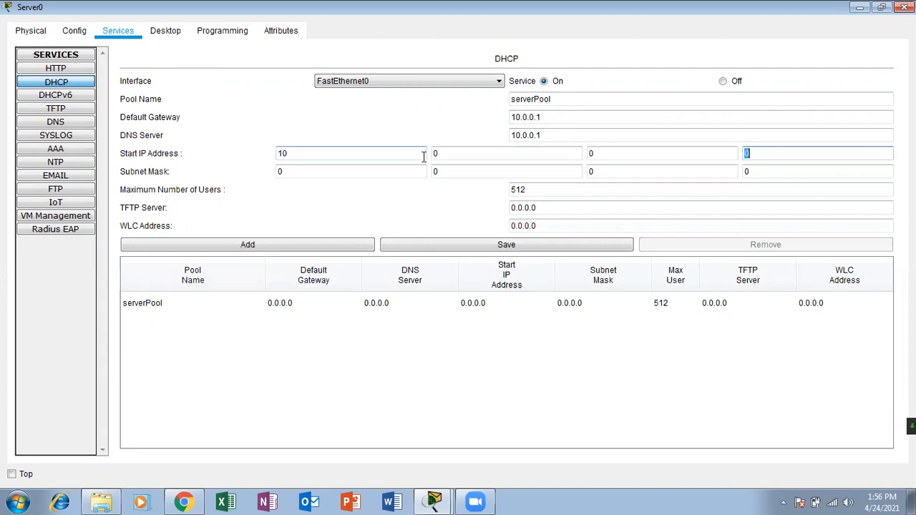
key("Tab")
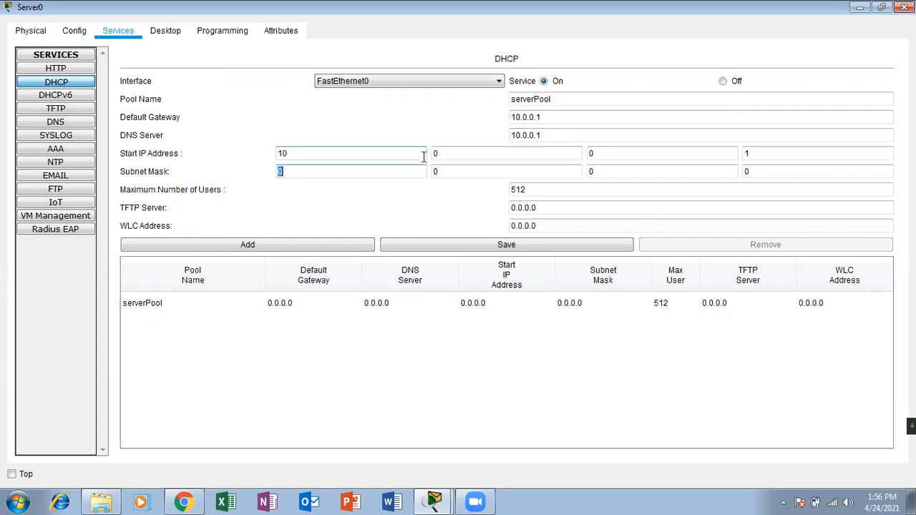
left_click(766, 158)
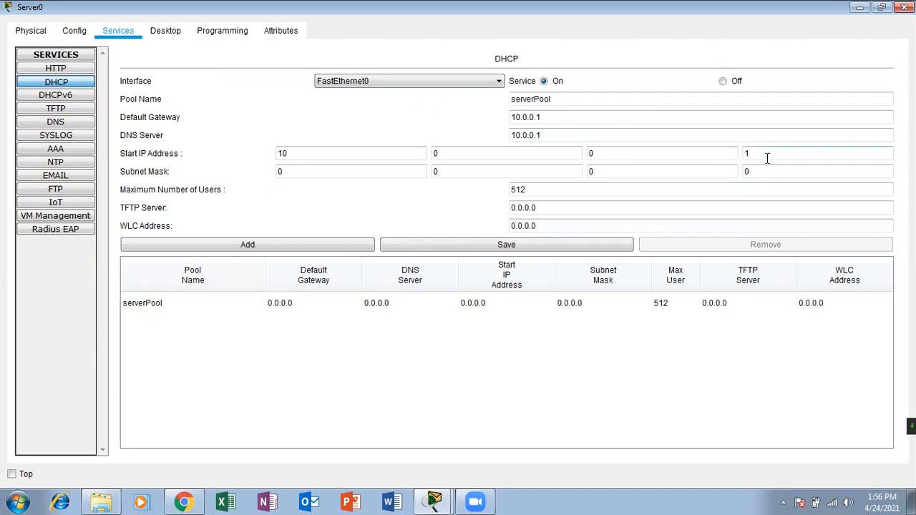
type("2")
left_click(361, 175)
key("BackSpace")
type("10")
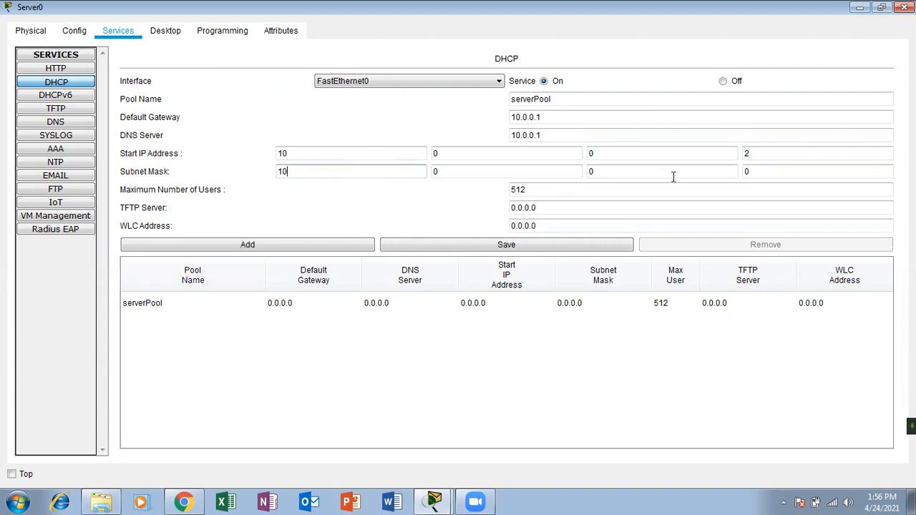
key("BackSpace")
key("BackSpace")
type("255")
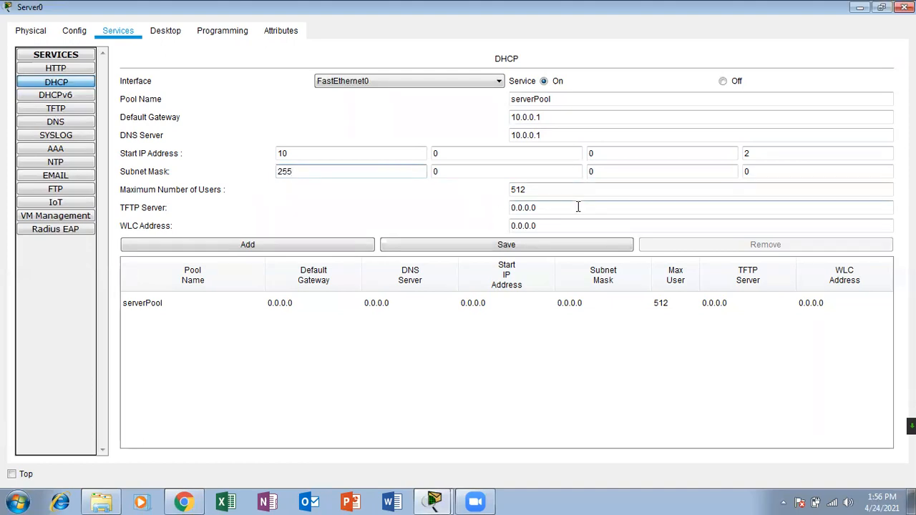
left_click(502, 247)
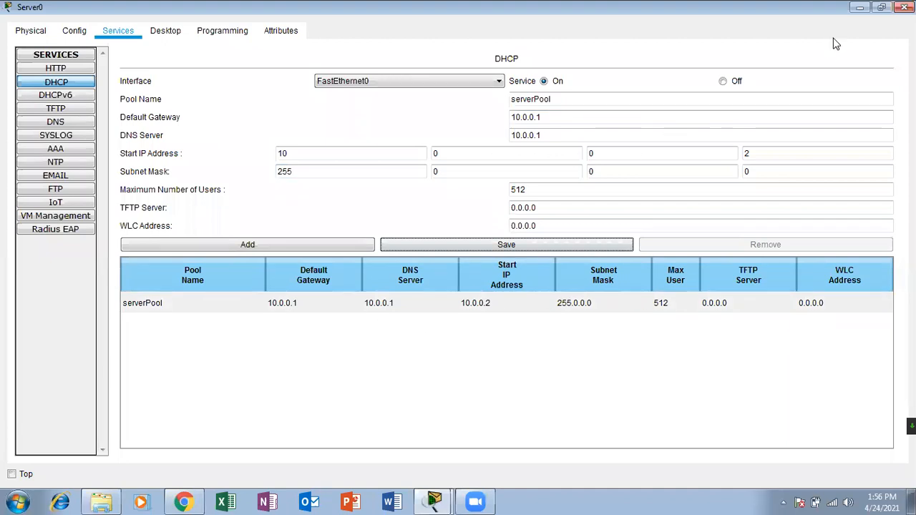
left_click(433, 503)
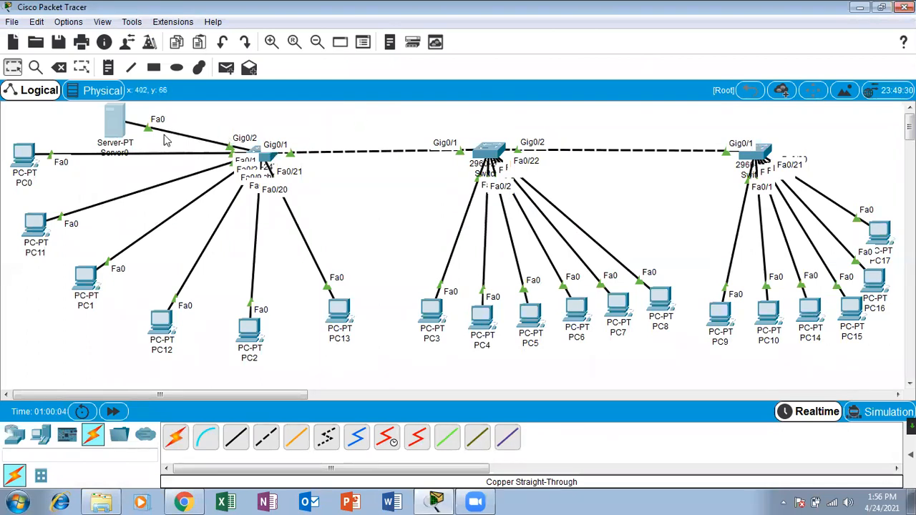
left_click_drag(108, 126, 177, 107)
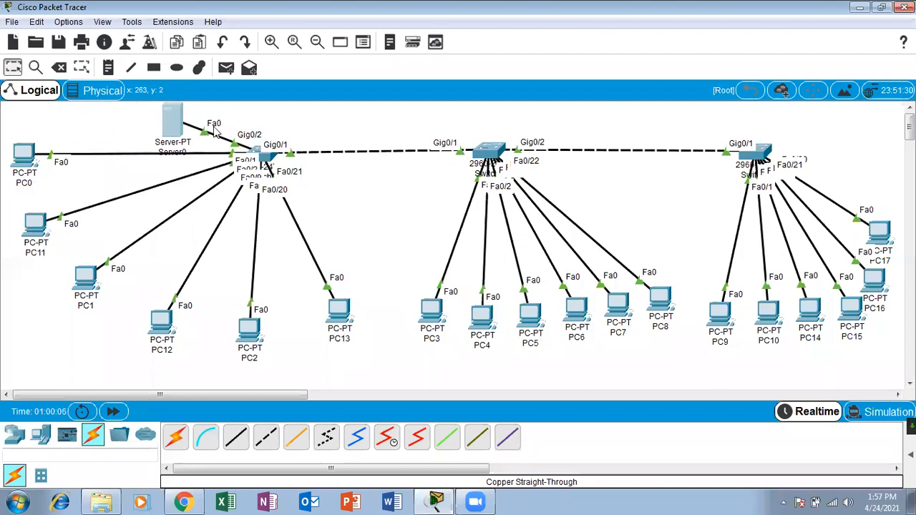
left_click(308, 116)
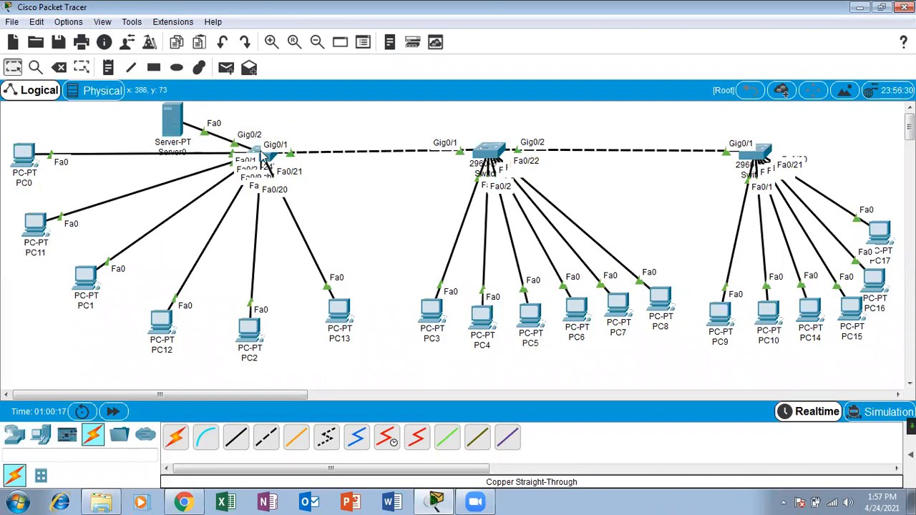
mouse_move(261, 159)
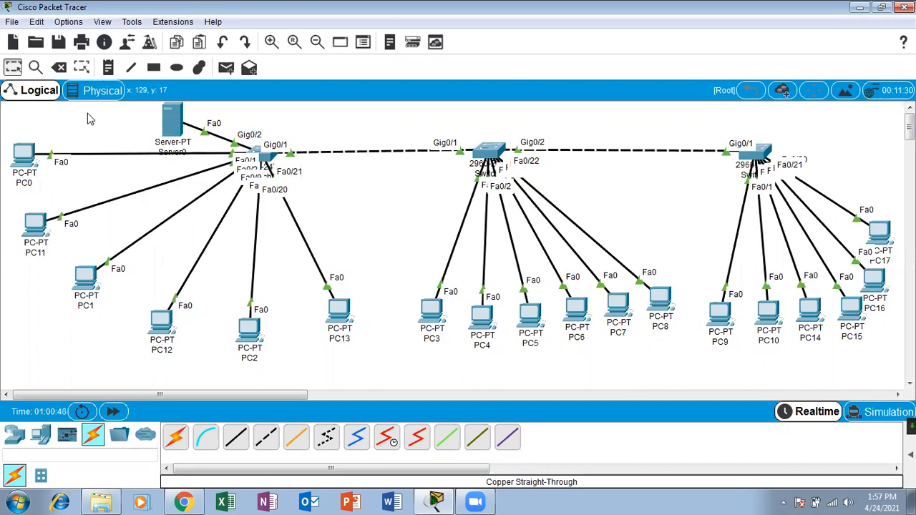
left_click(108, 67)
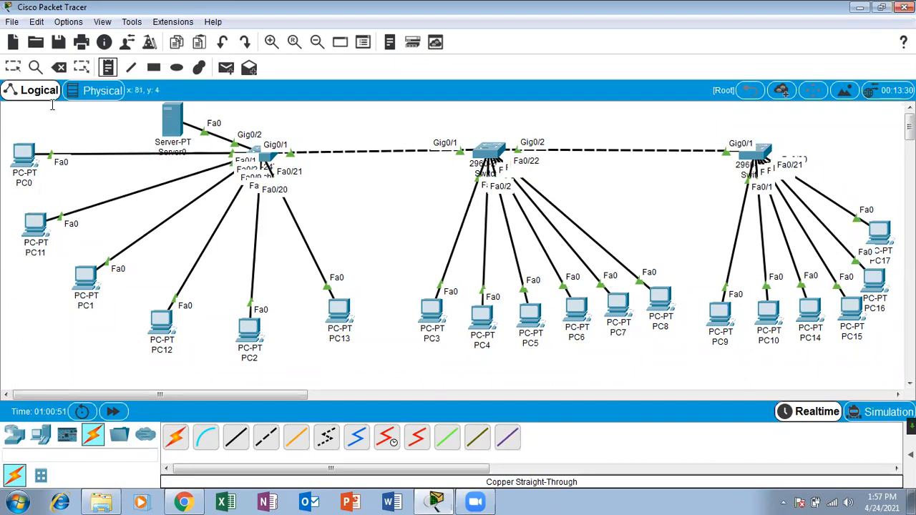
Draw rectangles around PC0/PC11, PC2/PC13 and Server0.
left_click(153, 66)
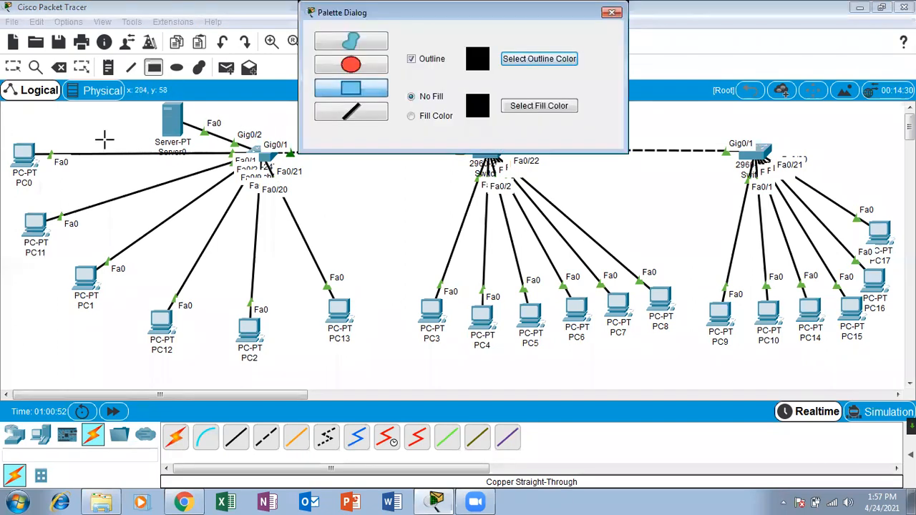
left_click_drag(6, 140, 204, 352)
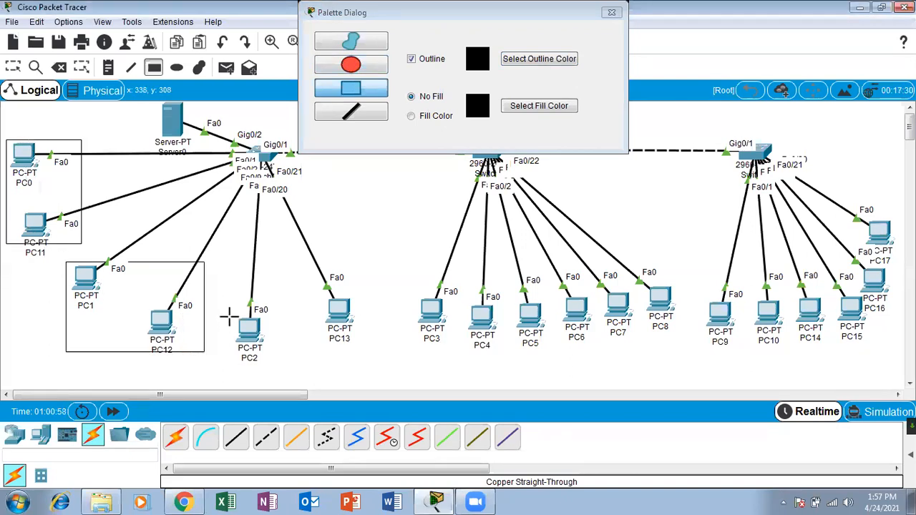
left_click_drag(227, 308, 393, 360)
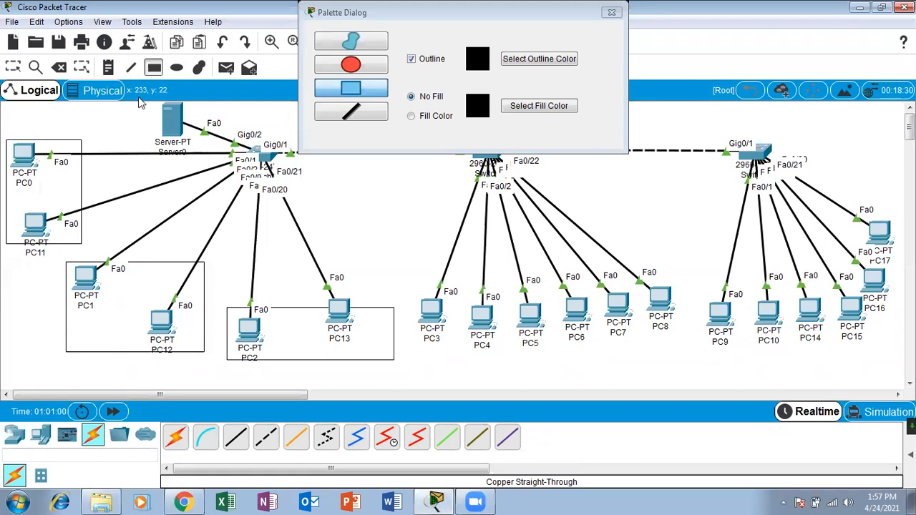
mouse_move(146, 108)
left_mouse_down()
mouse_move(159, 136)
mouse_move(202, 163)
left_mouse_up()
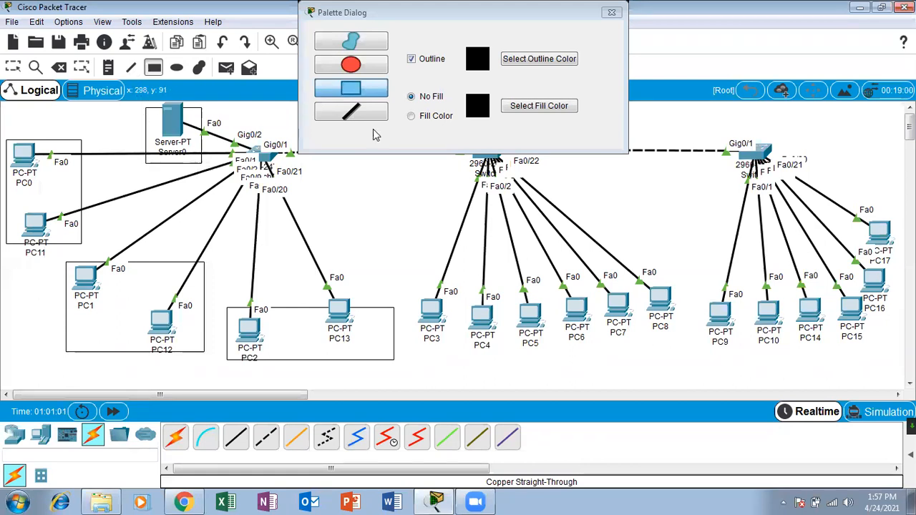
Close the drawing palette and nudge the Server0 rectangle slightly upward.
left_click(412, 147)
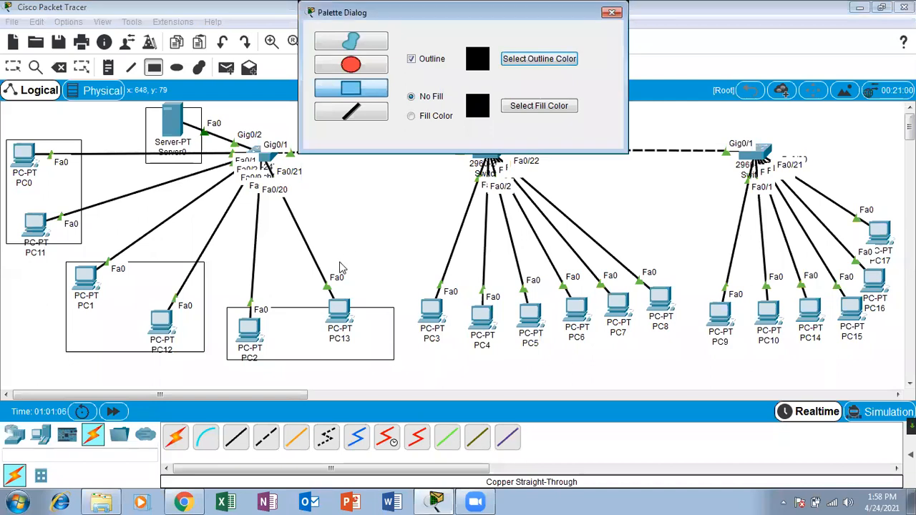
left_click(612, 13)
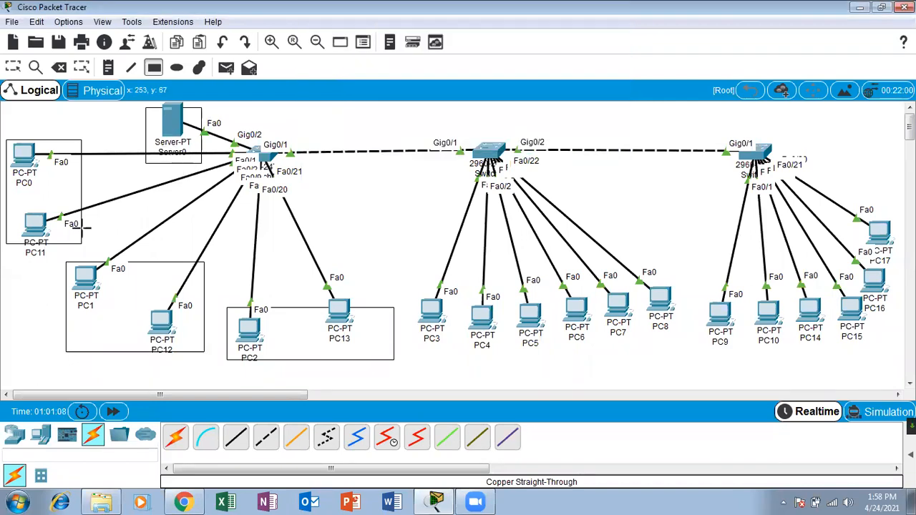
left_click(14, 66)
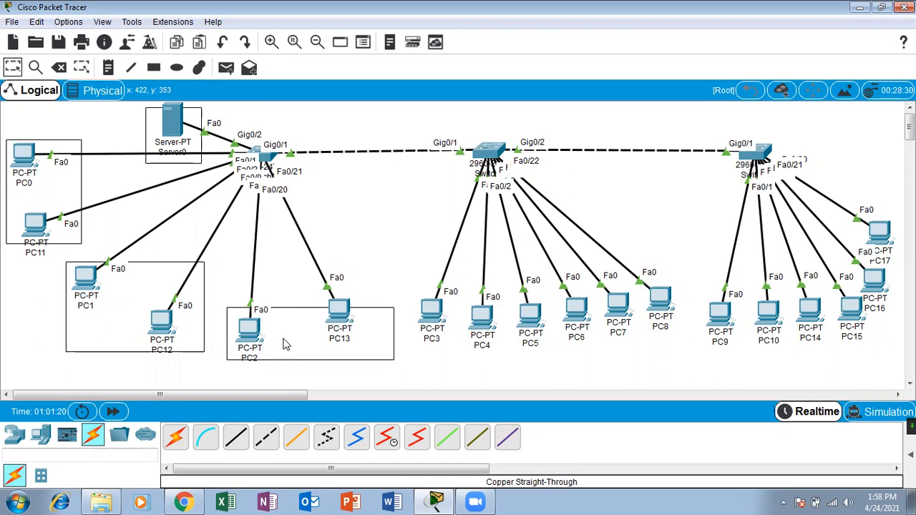
left_click(196, 147)
left_click_drag(194, 141, 194, 129)
left_click(320, 127)
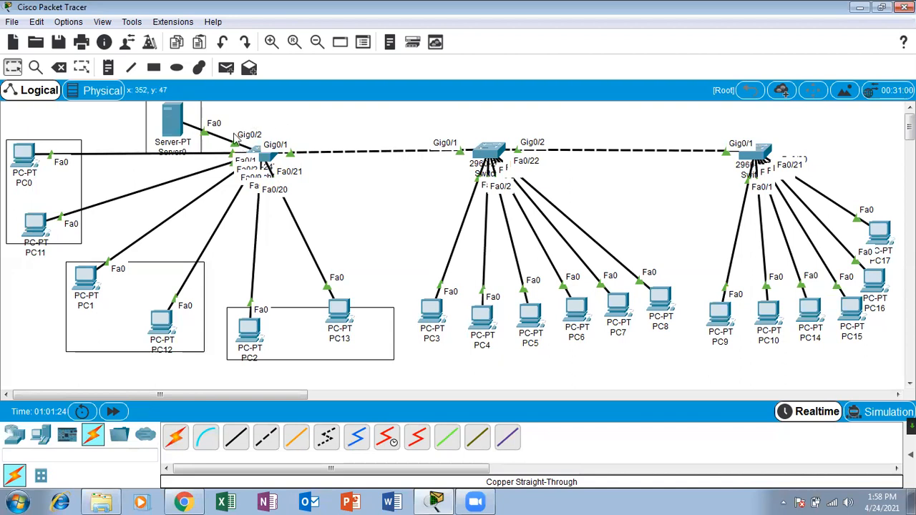
On Switch0's CLI, enter global configuration mode with enable and configure terminal.
left_click(263, 156)
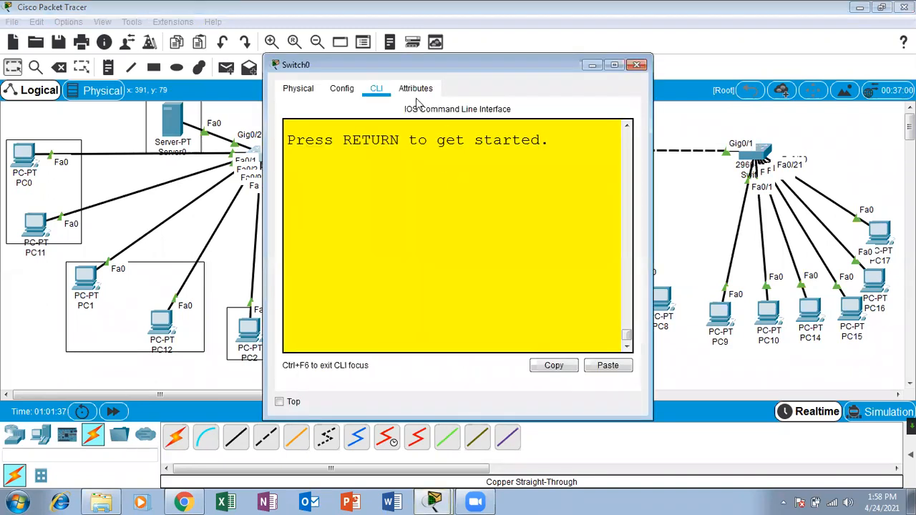
key("Return")
key("Return")
key("Return")
type("e")
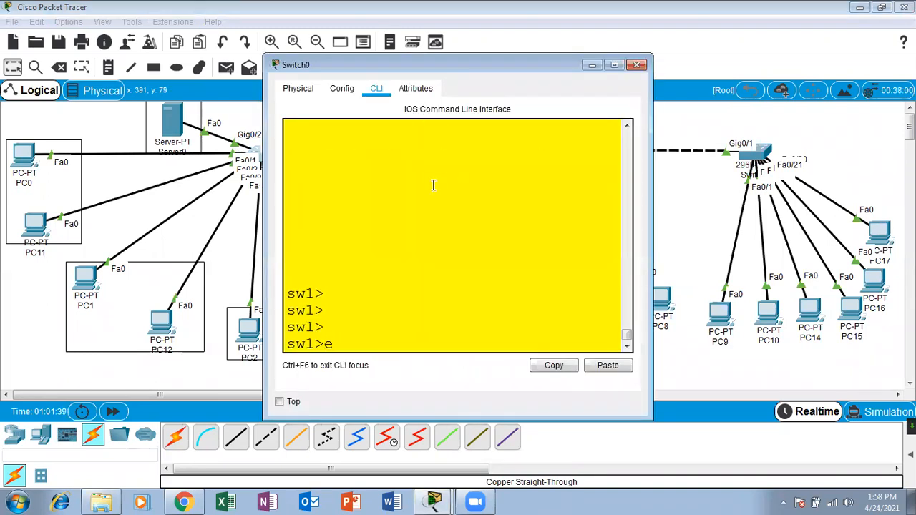
type("na")
key("Tab")
key("Return")
type("conf")
key("Tab")
type("ter")
key("Tab")
key("Return")
Select interface GigabitEthernet0/2, correcting the mistyped 0/0 port.
type("inter")
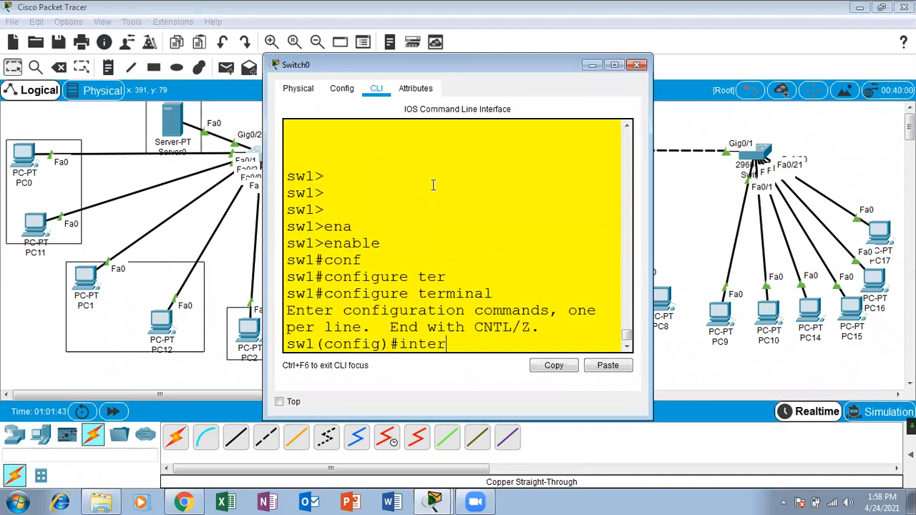
key("Tab")
type("gi")
key("Tab")
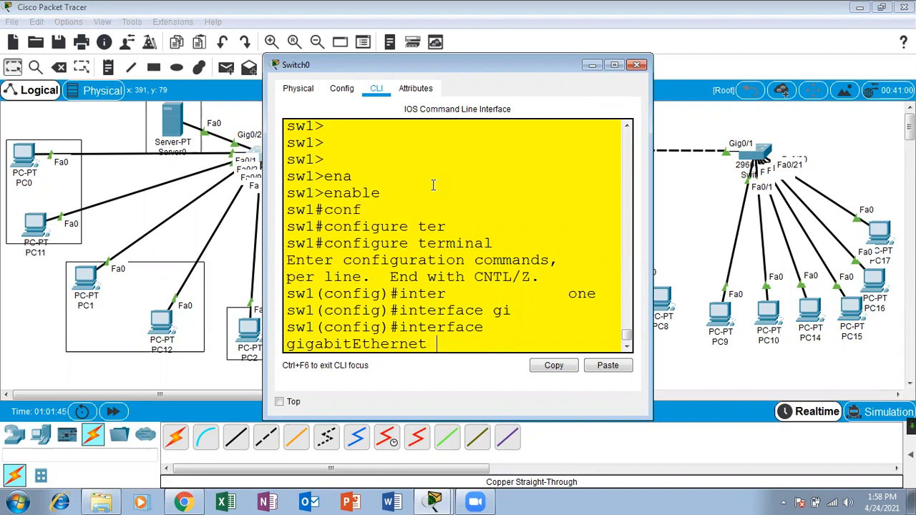
type("0/0")
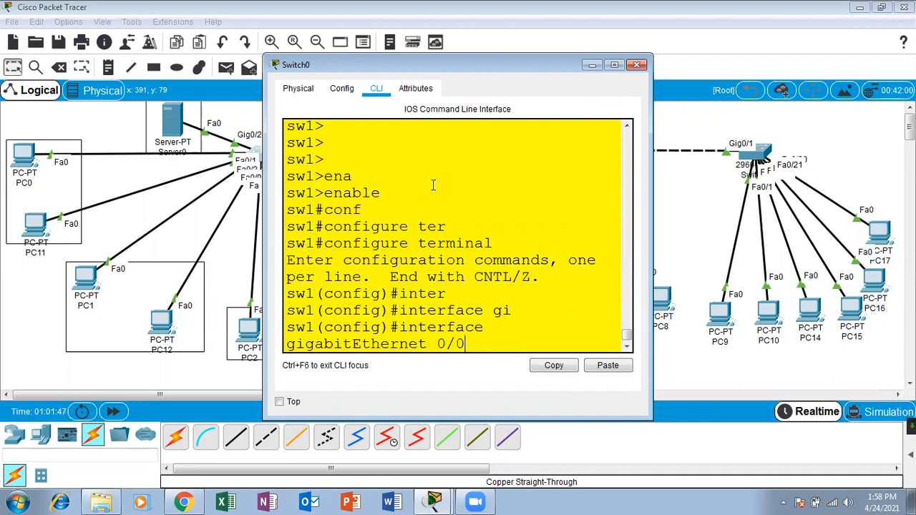
key("Return")
key("Return")
type("sw")
key("Tab")
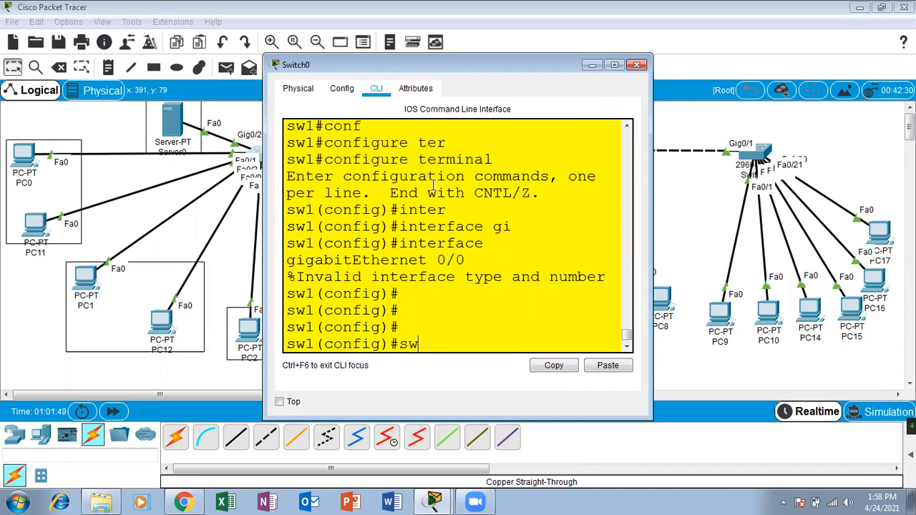
left_click(614, 64)
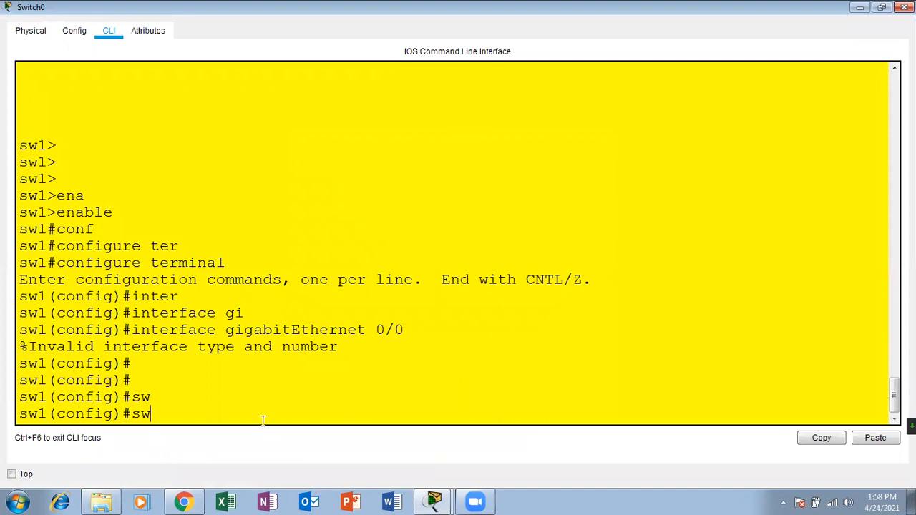
key("Up")
key("BackSpace")
type("2")
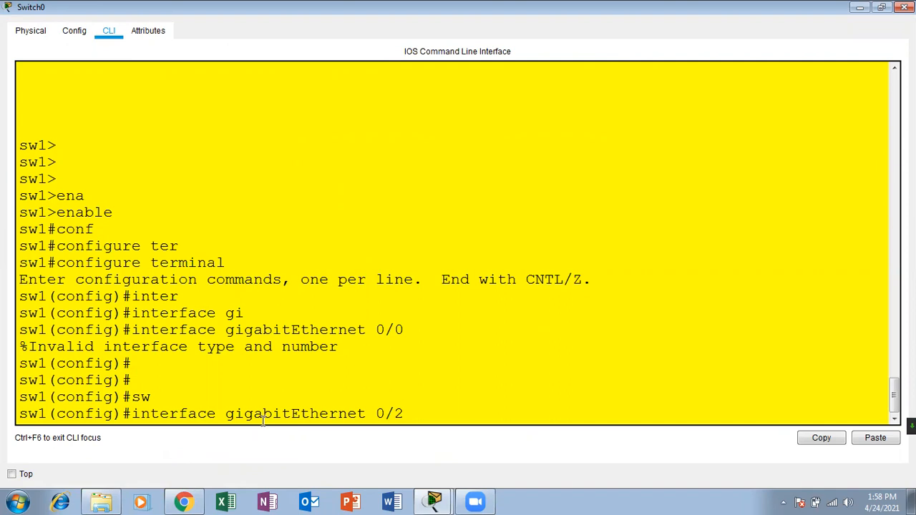
key("Return")
key("Return")
key("Return")
Apply switchport mode trunk to GigabitEthernet0/2.
type("sw")
key("Tab")
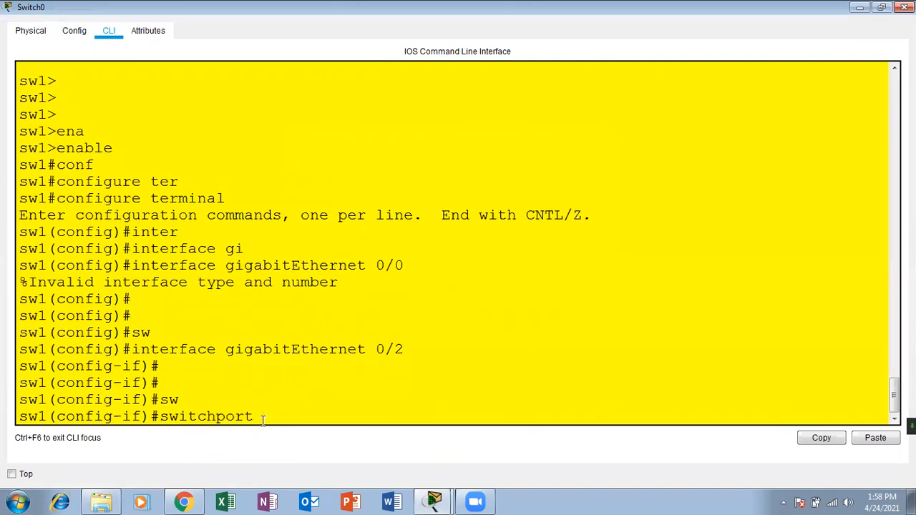
type("mod")
key("Tab")
type("tr")
key("Tab")
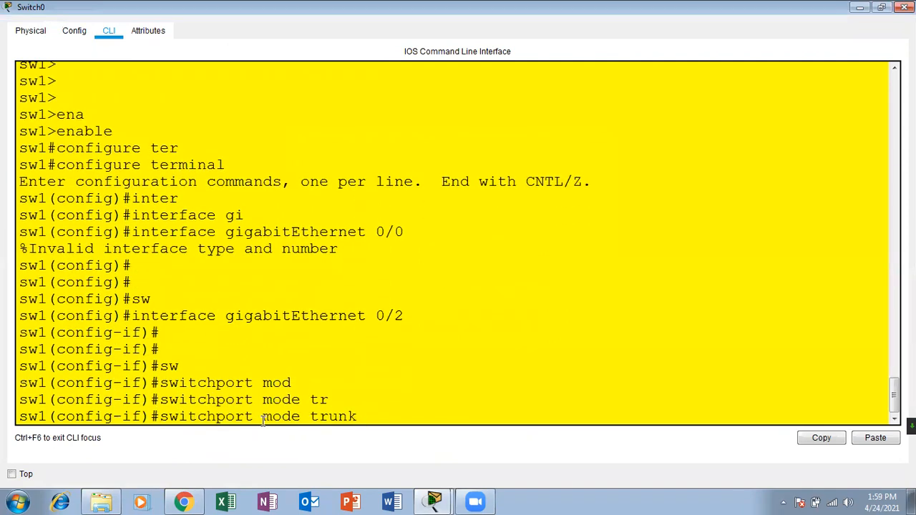
key("Return")
key("Return")
key("Return")
key("Return")
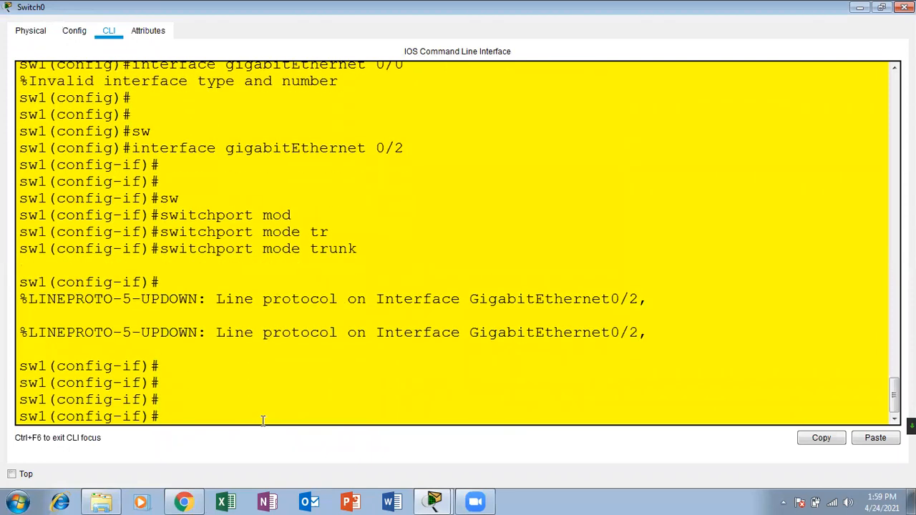
Close the switch console and fast-forward the simulation time.
left_click(904, 7)
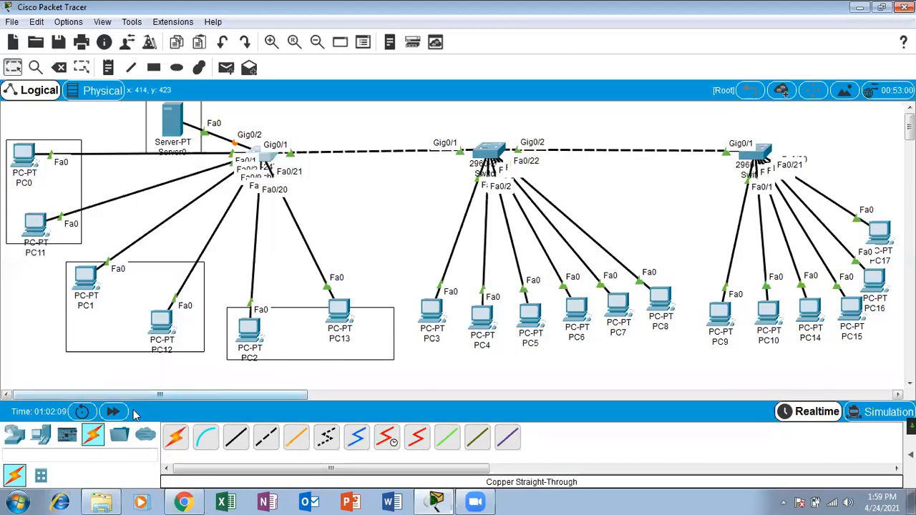
left_click(113, 412)
left_click(122, 415)
left_click(122, 415)
left_click(122, 415)
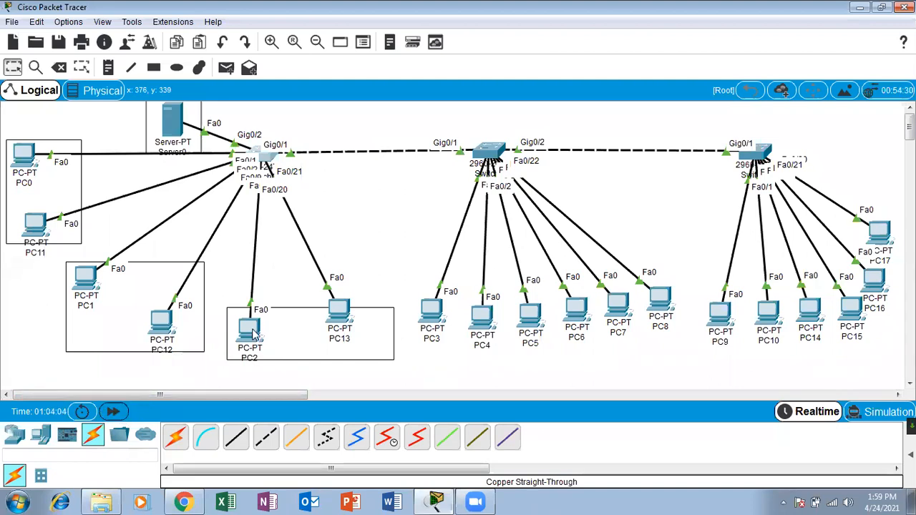
Set PC2's IP configuration to obtain its address by DHCP.
left_click(254, 335)
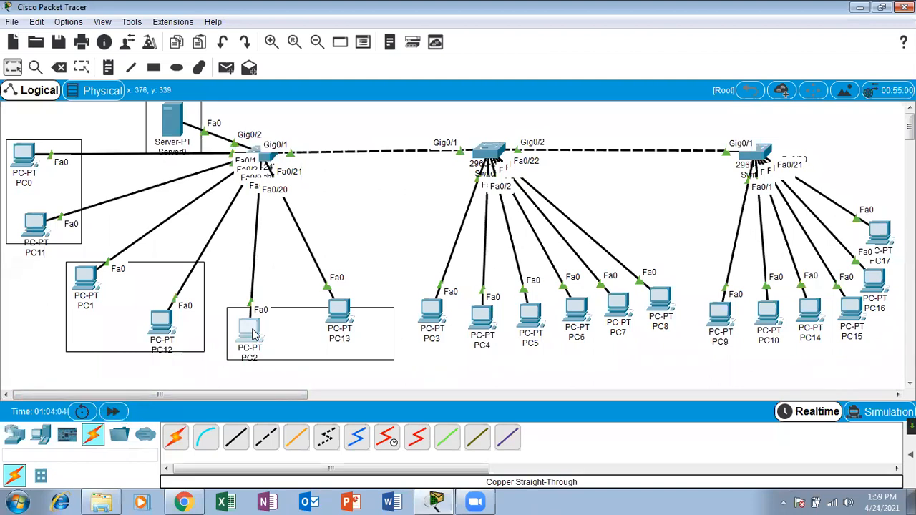
left_click(393, 84)
left_click(348, 141)
left_click(311, 166)
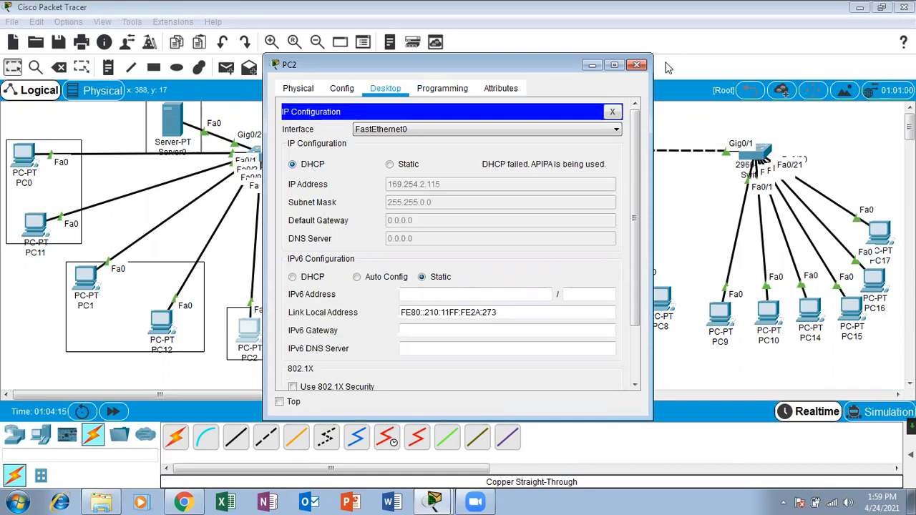
left_click(638, 65)
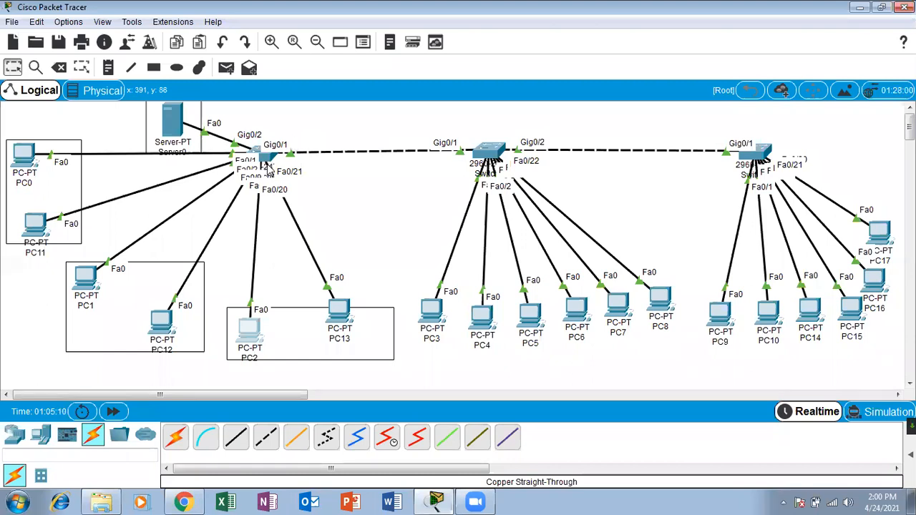
mouse_move(265, 159)
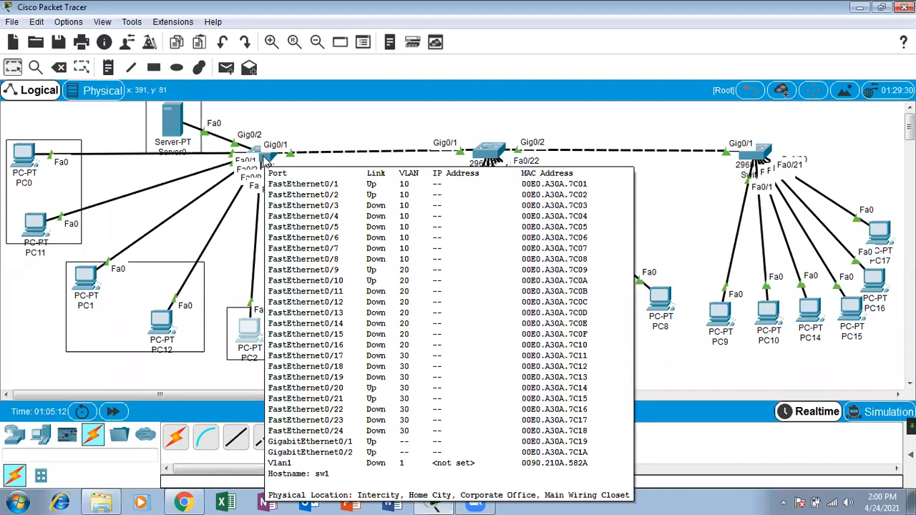
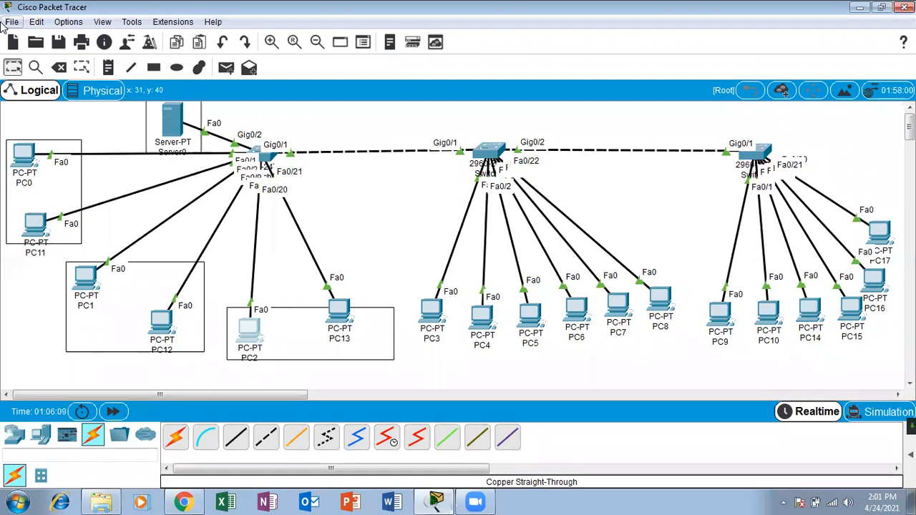
Nudge PC13 slightly left inside its rectangle beside PC2.
left_click(10, 22)
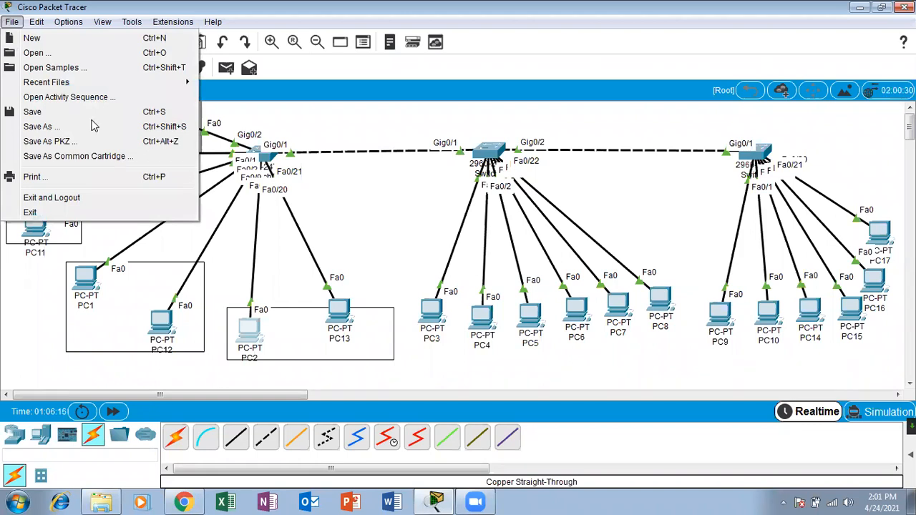
left_click(333, 239)
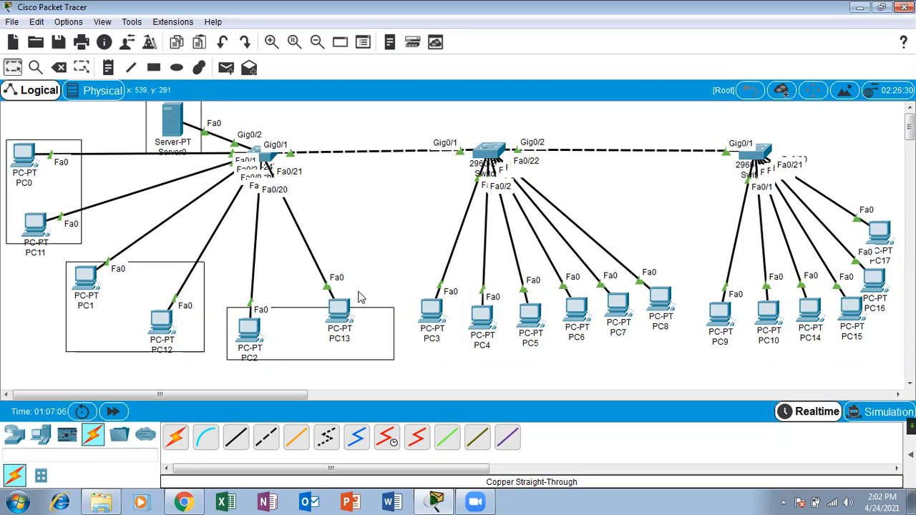
left_click_drag(335, 321, 322, 331)
left_click(349, 263)
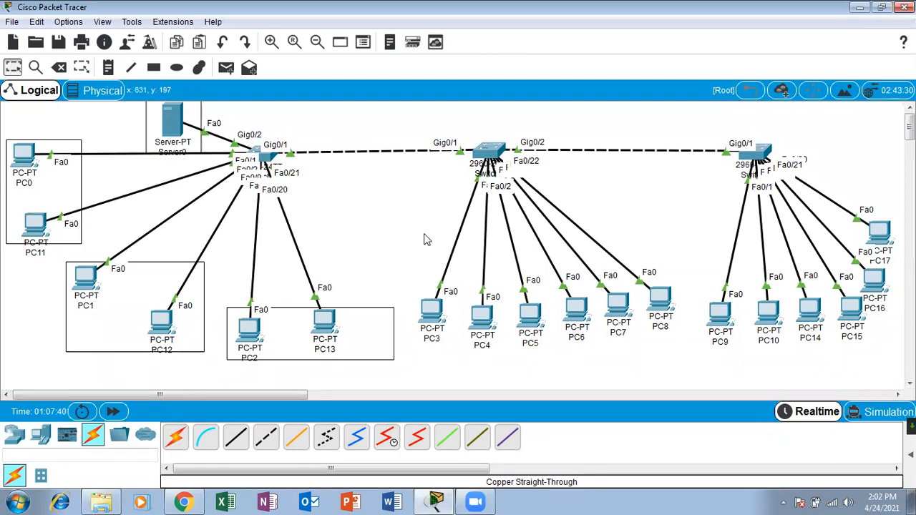
Switch to Simulation mode at maximum playback speed and play the simulation.
left_click(869, 414)
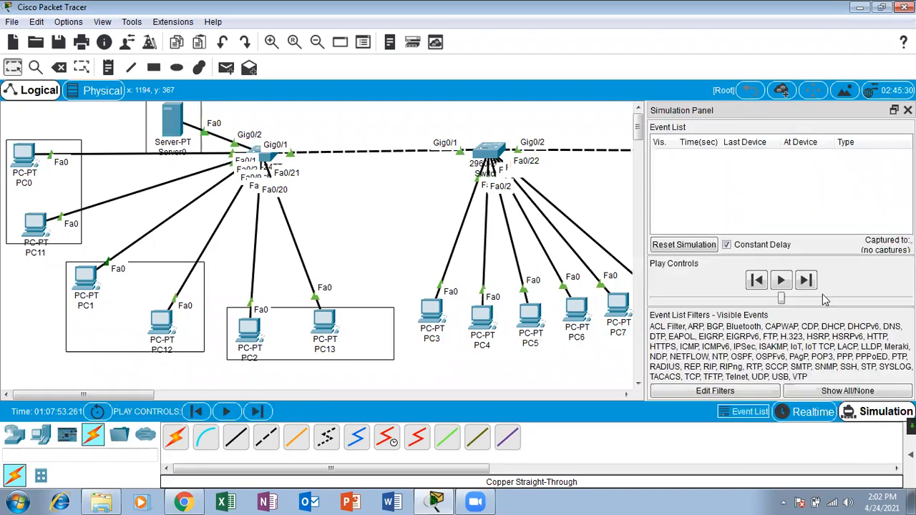
left_click_drag(781, 297, 909, 298)
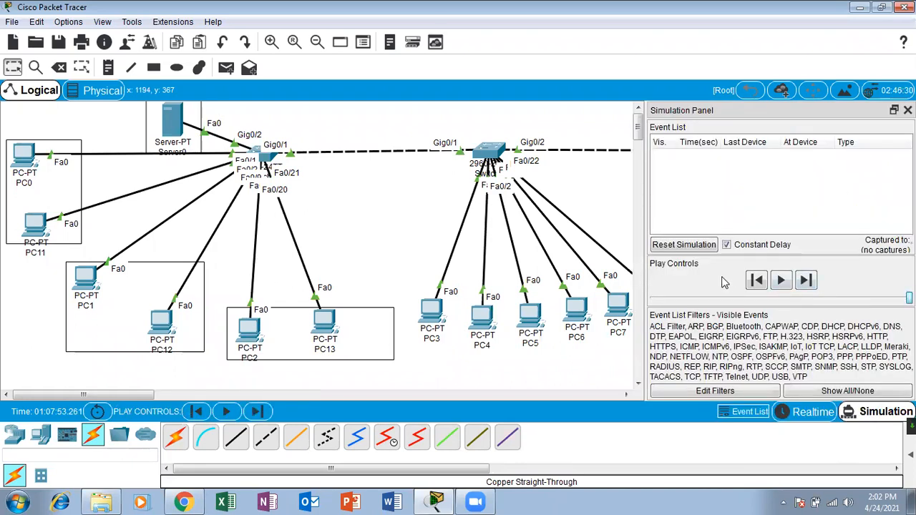
left_click(782, 282)
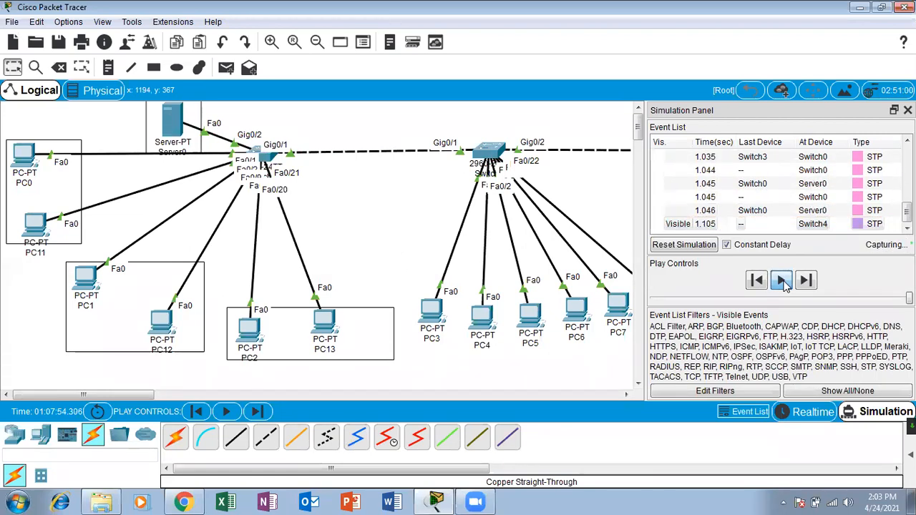
left_click(782, 281)
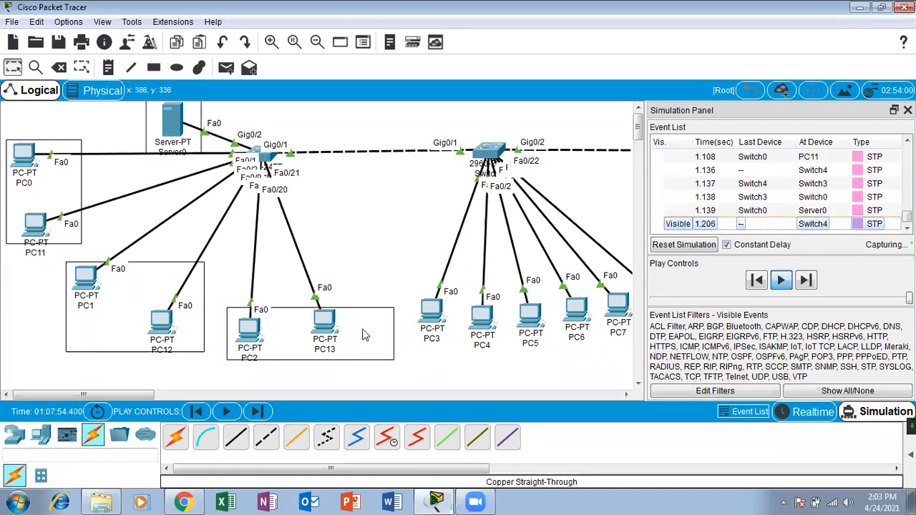
Reset the simulation, replay it, and capture forward to about 3.85 seconds.
left_click(684, 245)
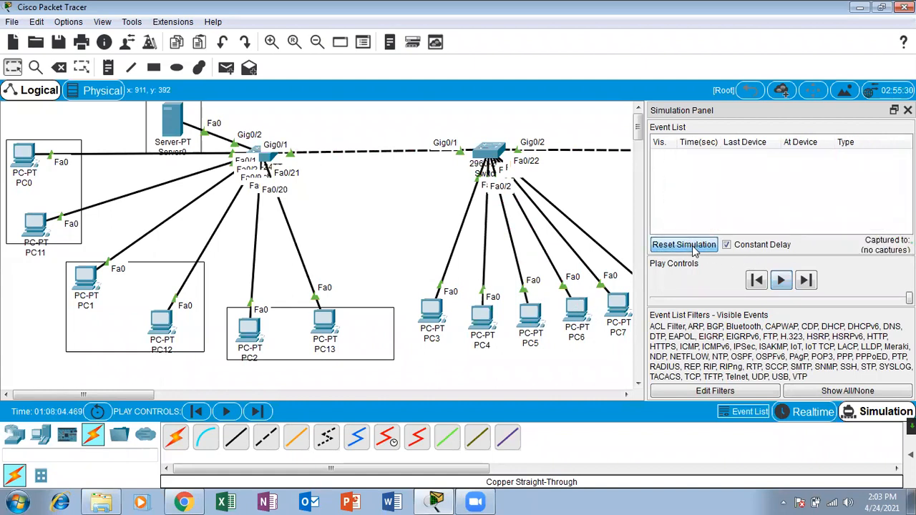
left_click(781, 280)
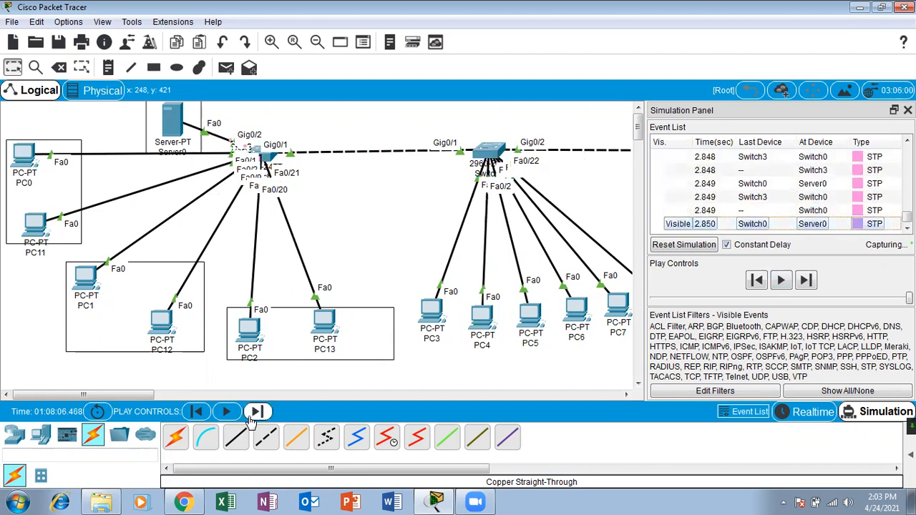
left_click(250, 414)
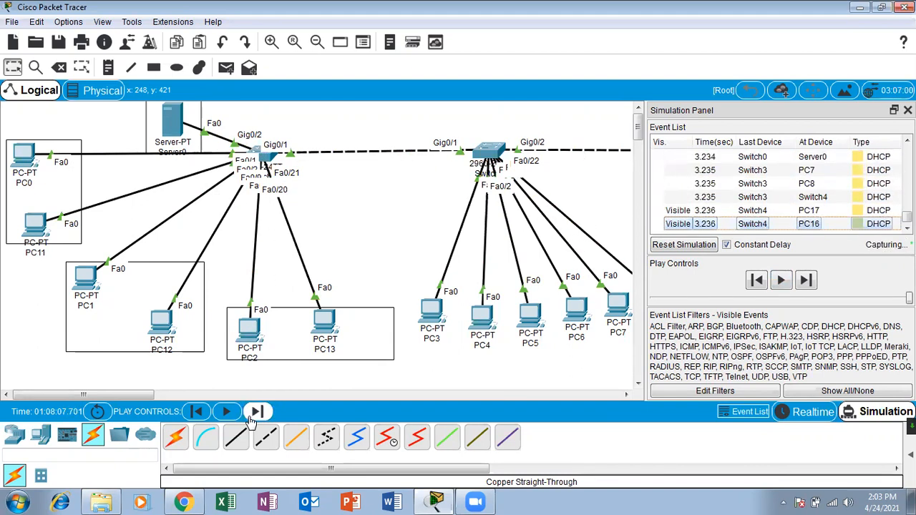
left_click(250, 419)
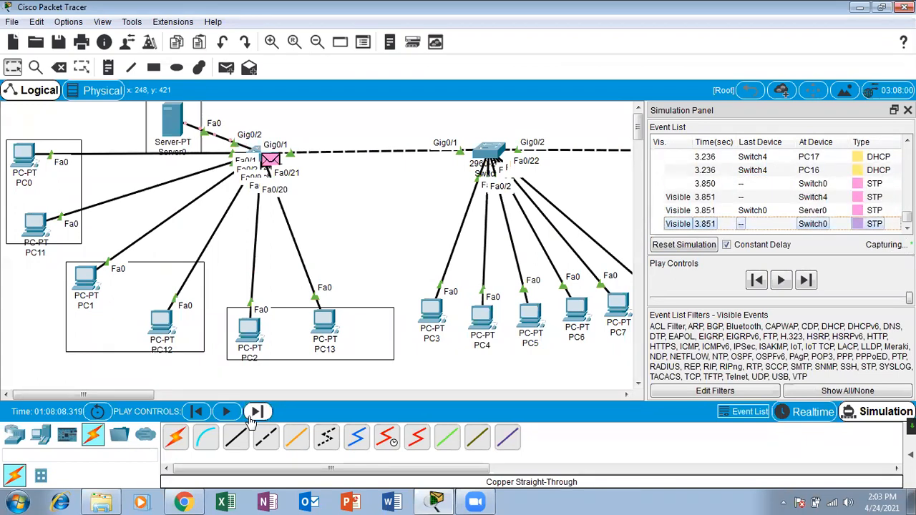
left_click(250, 419)
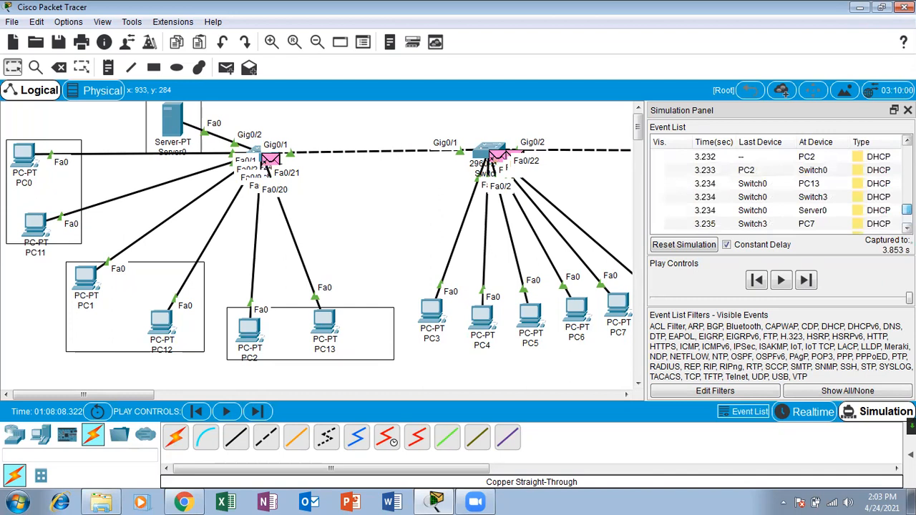
Inspect PC2's DHCP Discover PDU details, then hide the simulation event panel.
left_click(828, 201)
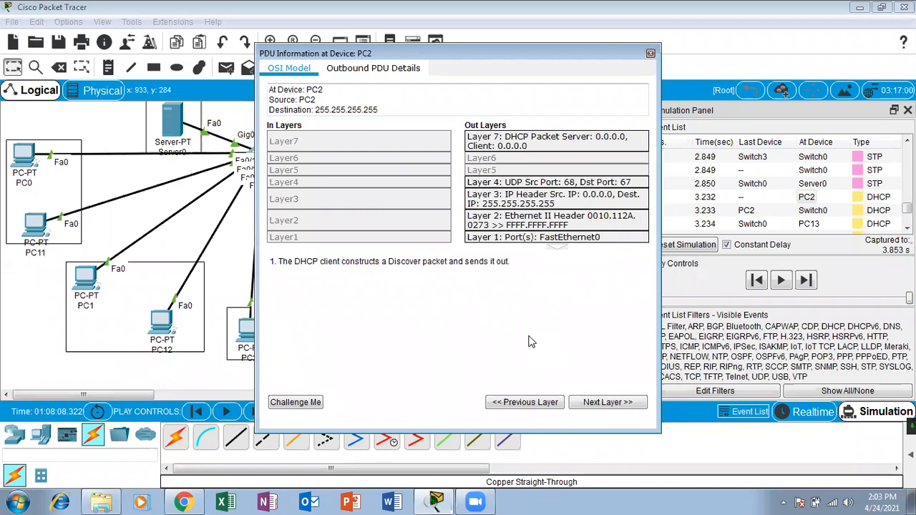
left_click(651, 53)
left_click(907, 111)
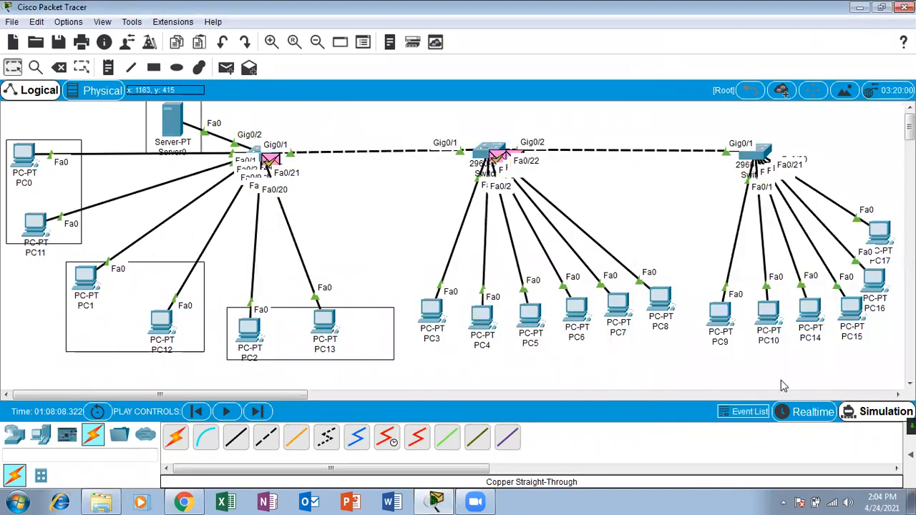
left_click(813, 411)
left_click(881, 411)
left_click(908, 110)
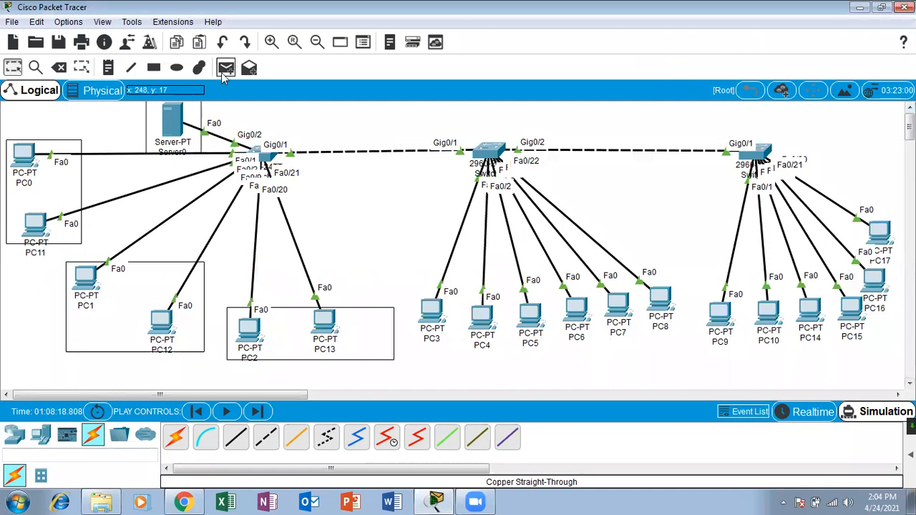
Delete Server0's surrounding rectangle and Server0 with its link, then return to Select.
left_click(59, 67)
left_click(173, 138)
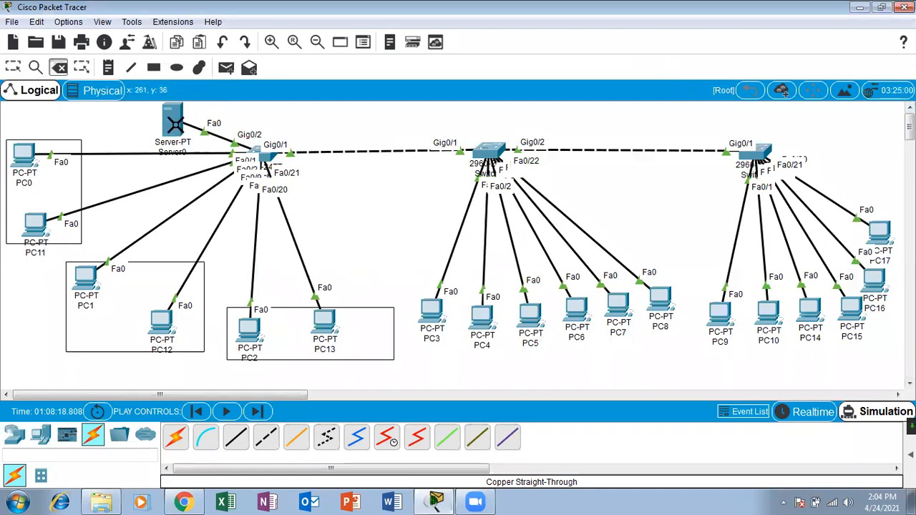
left_click(173, 120)
left_click(13, 67)
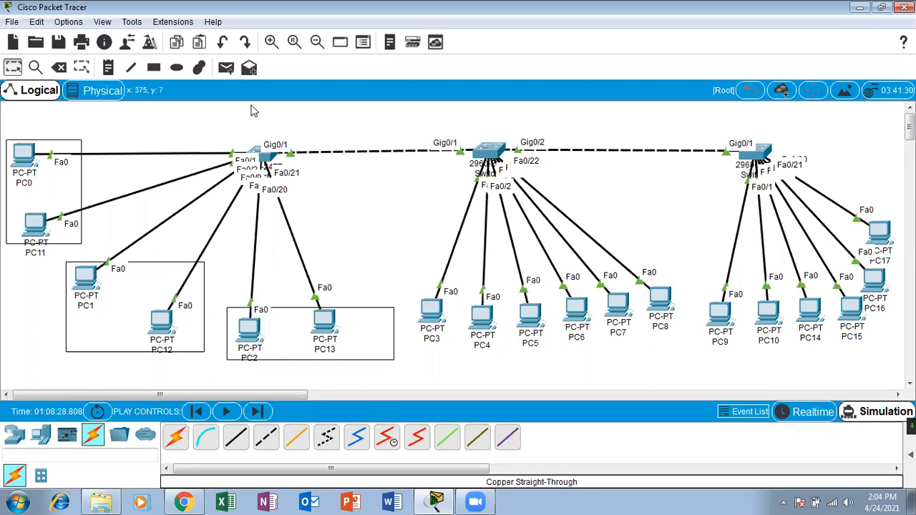
mouse_move(263, 161)
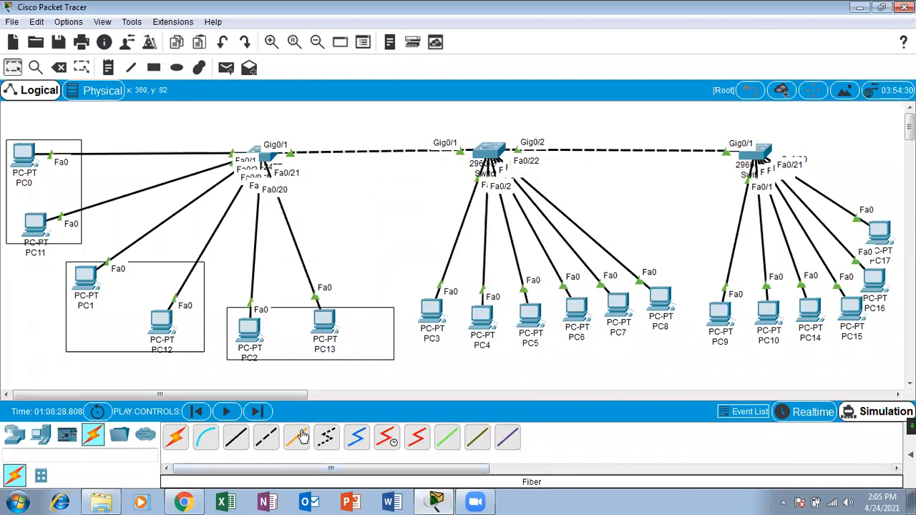
Launch Notepad and write 'vtp mode server'.
key("super+r")
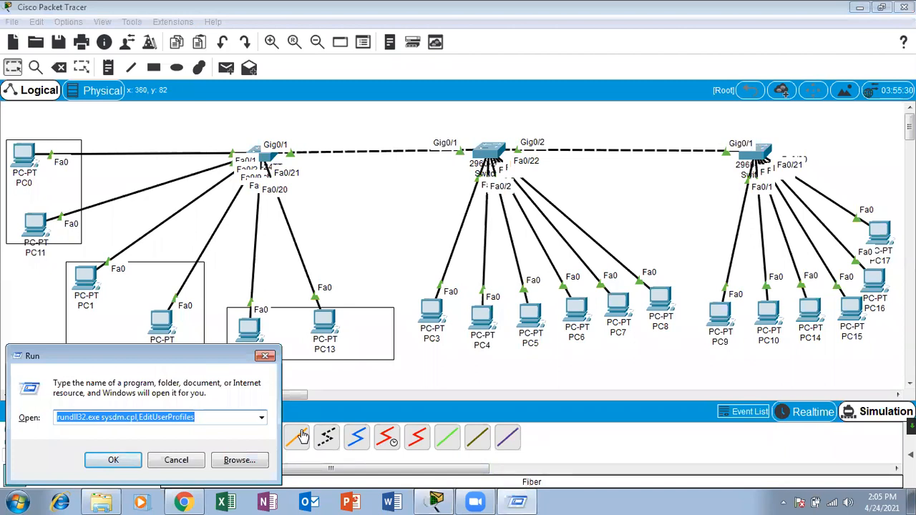
type("notepad")
key("Return")
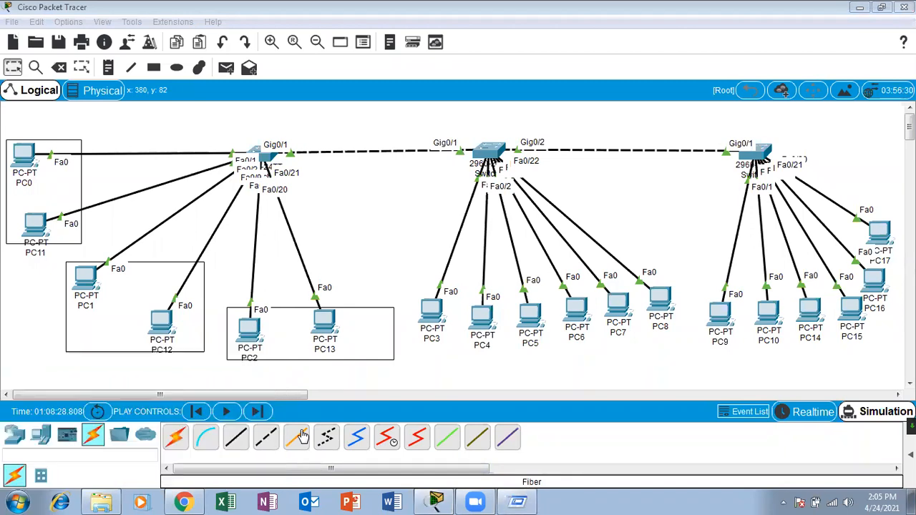
type("vtpo")
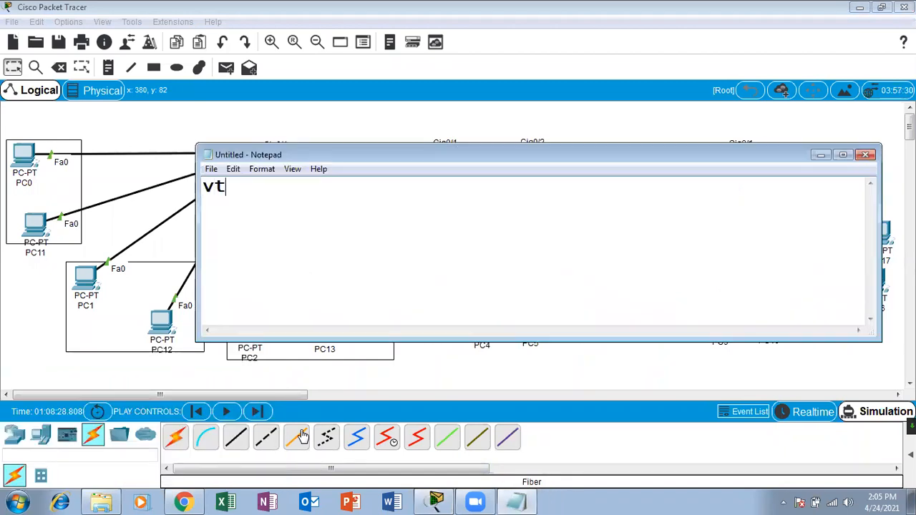
key("BackSpace")
key("BackSpace")
type("servre")
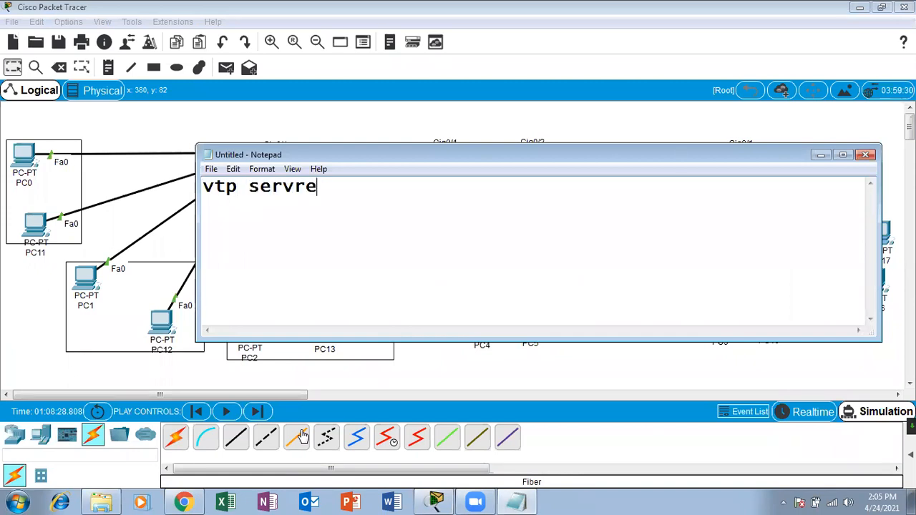
key("BackSpace")
key("BackSpace")
type("e")
key("BackSpace")
key("BackSpace")
key("BackSpace")
key("BackSpace")
key("BackSpace")
type("mode server")
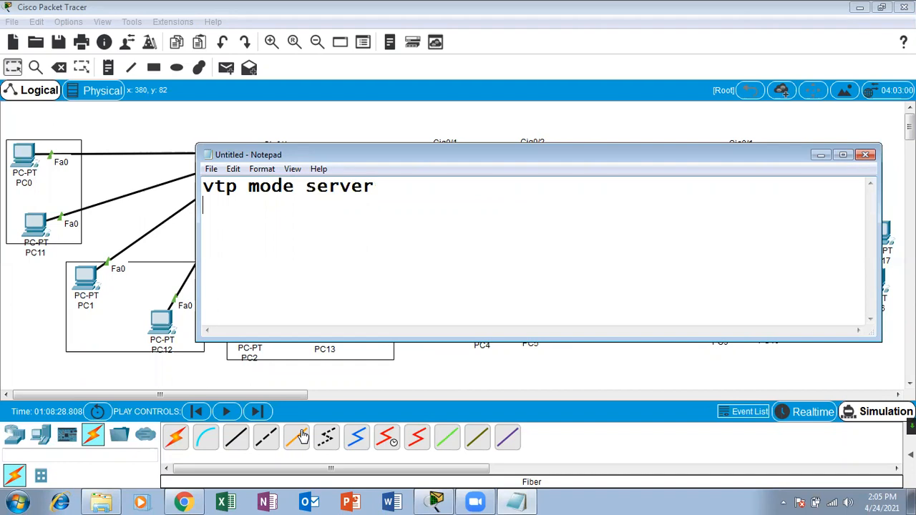
key("Return")
Add 'vtp domain ica' and a VTP password line.
type("vtp m")
key("BackSpace")
type("domain")
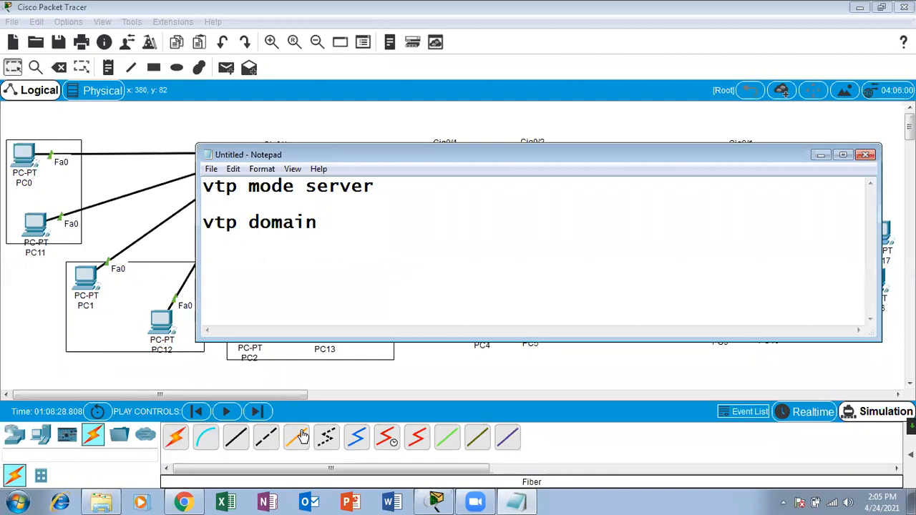
type(" ica")
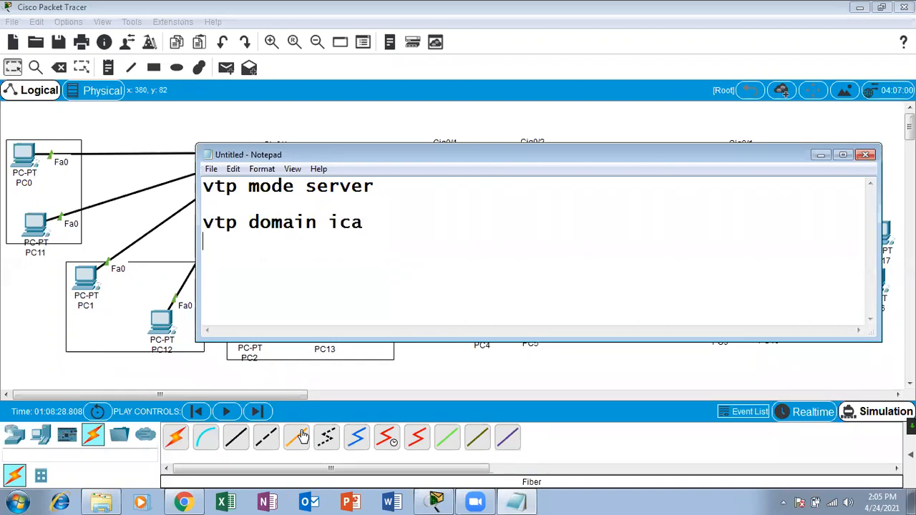
key("Return")
key("Return")
type("vtp password")
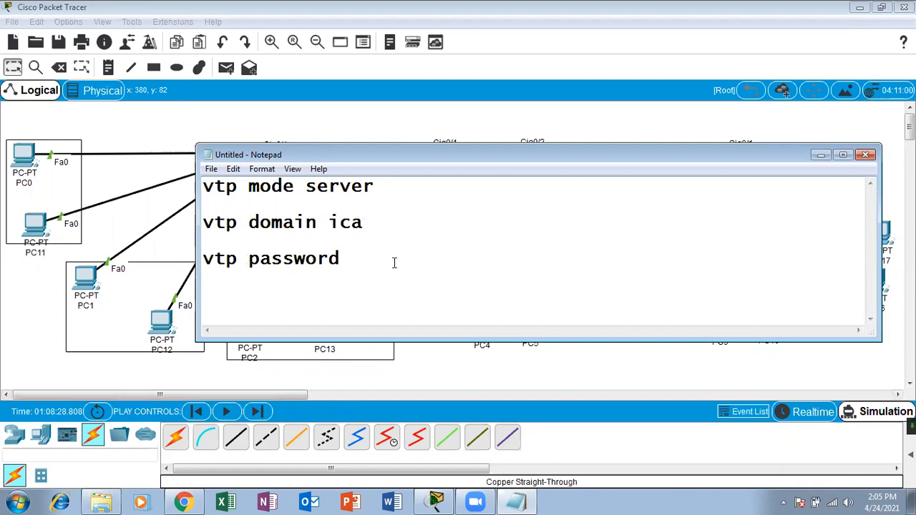
type("23")
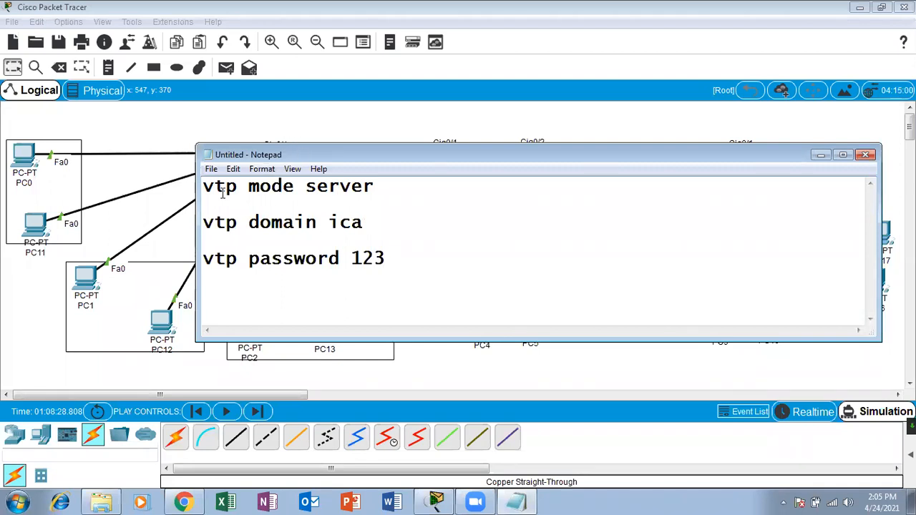
Head the commands SW1, add an SW2 heading below, and maximize Notepad.
key("Return")
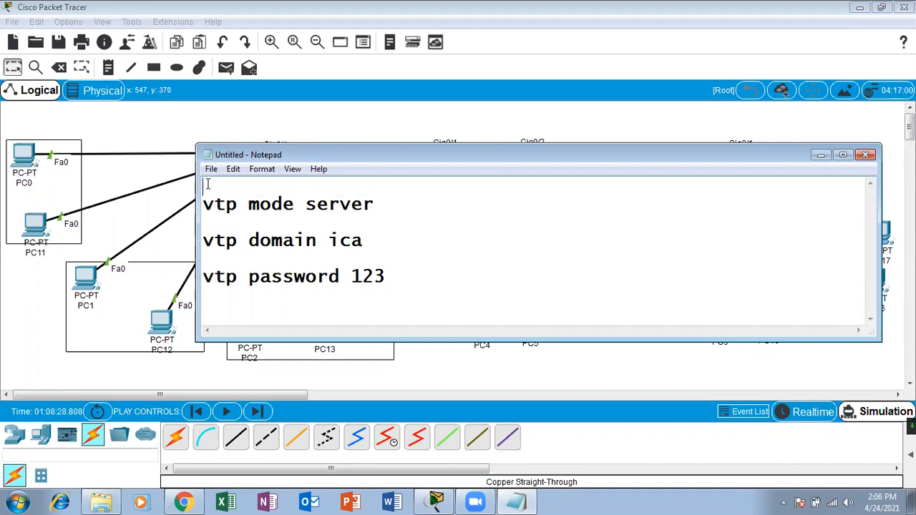
type("SW")
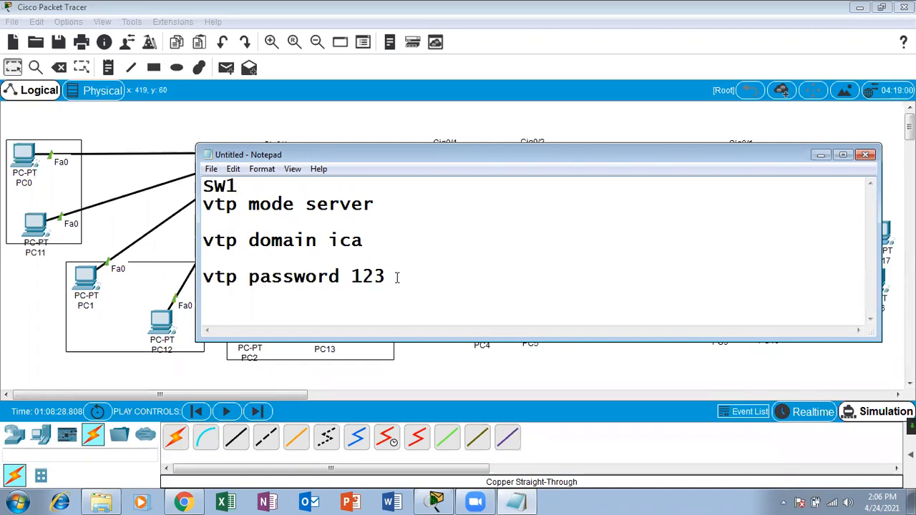
key("Return")
type("SW2")
key("Return")
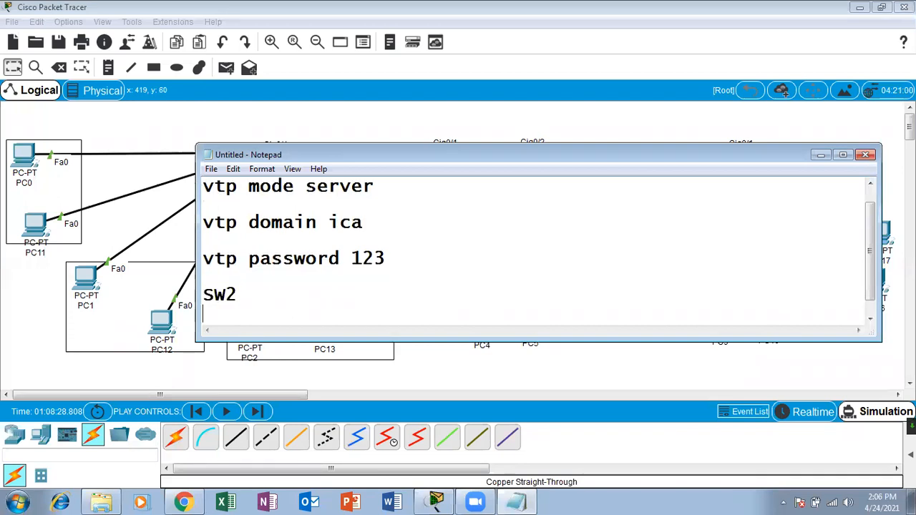
left_click(843, 156)
left_click_drag(179, 55, 7, 57)
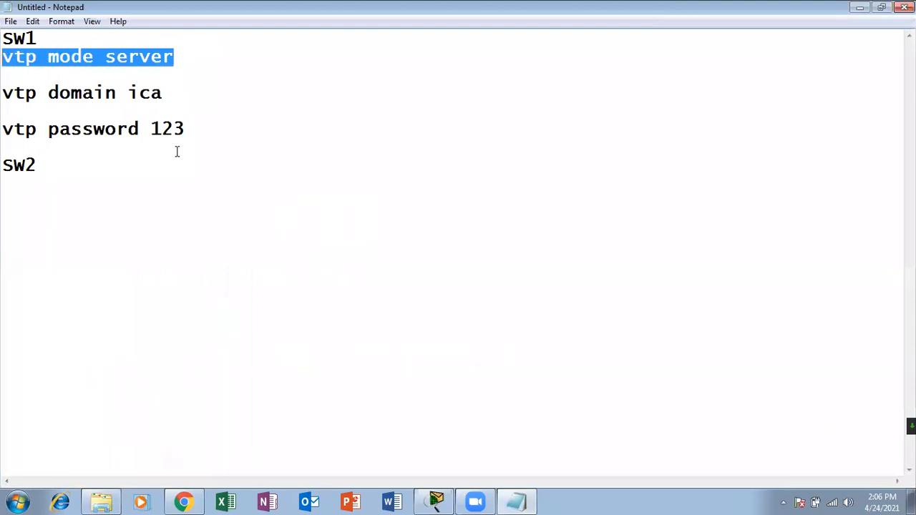
Paste SW1's three VTP lines under SW2 and change 'server' to 'client'.
left_click_drag(187, 129, 6, 62)
key("ctrl+c")
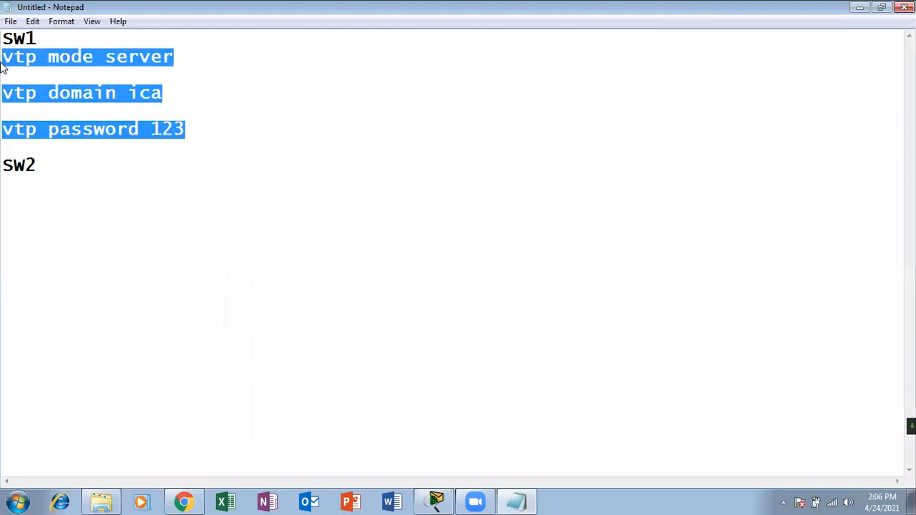
left_click(52, 186)
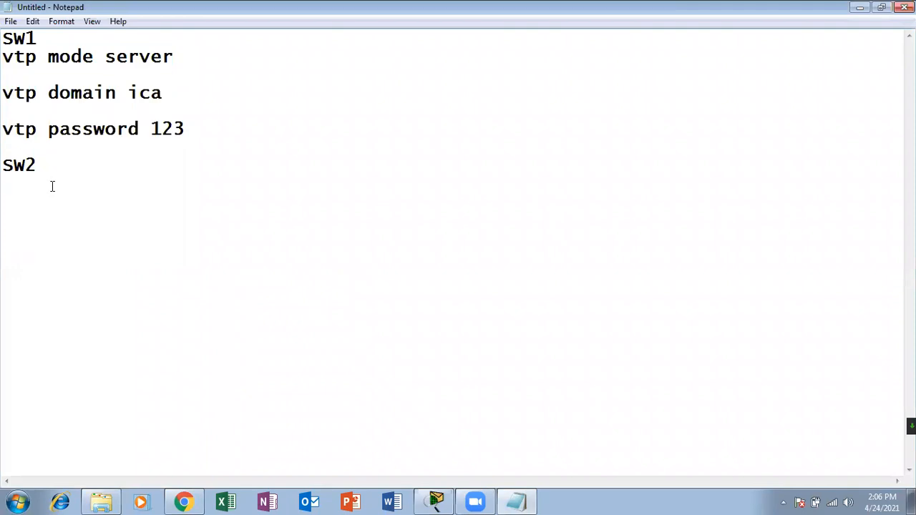
key("ctrl+v")
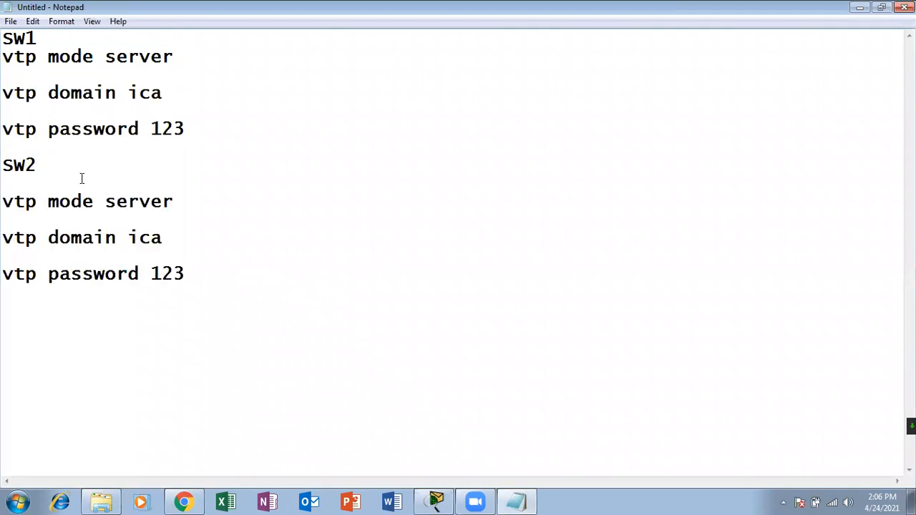
left_click_drag(175, 201, 105, 202)
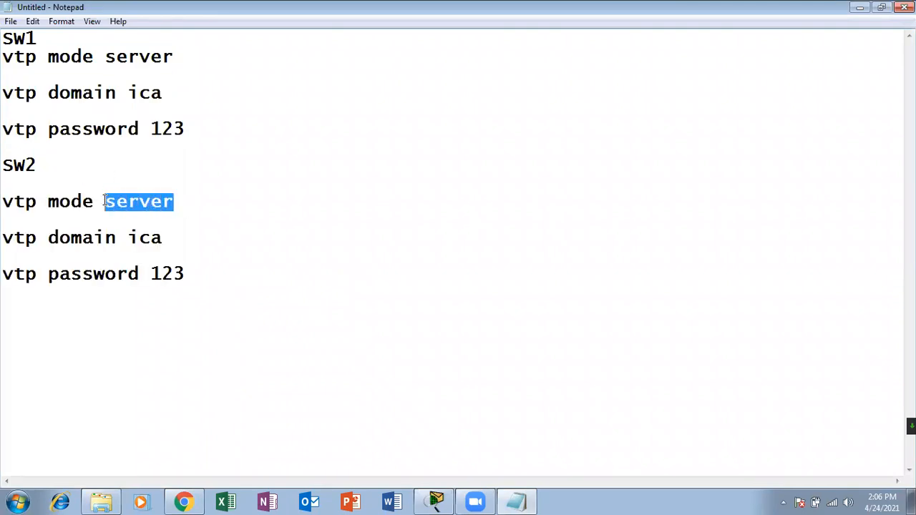
type("client")
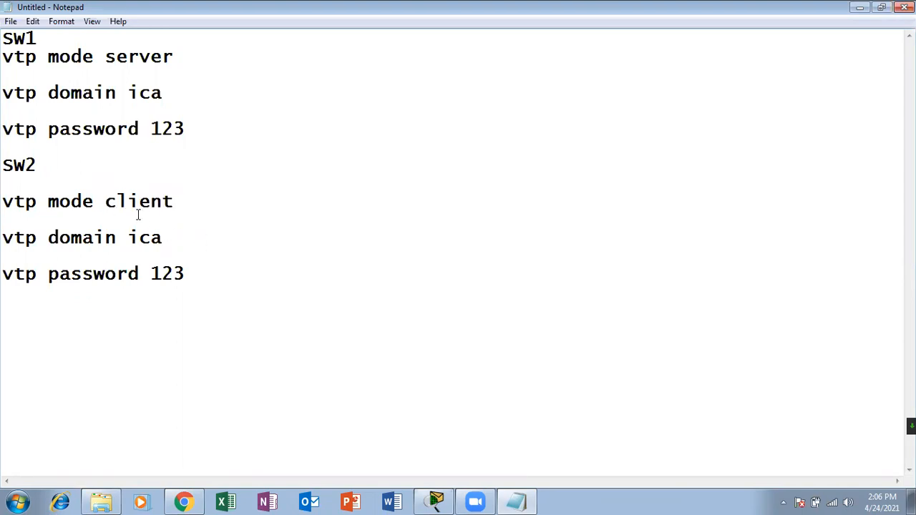
Duplicate the SW2 block below it and rename the copy SW3.
left_click(189, 273)
left_click_drag(11, 163, 6, 158)
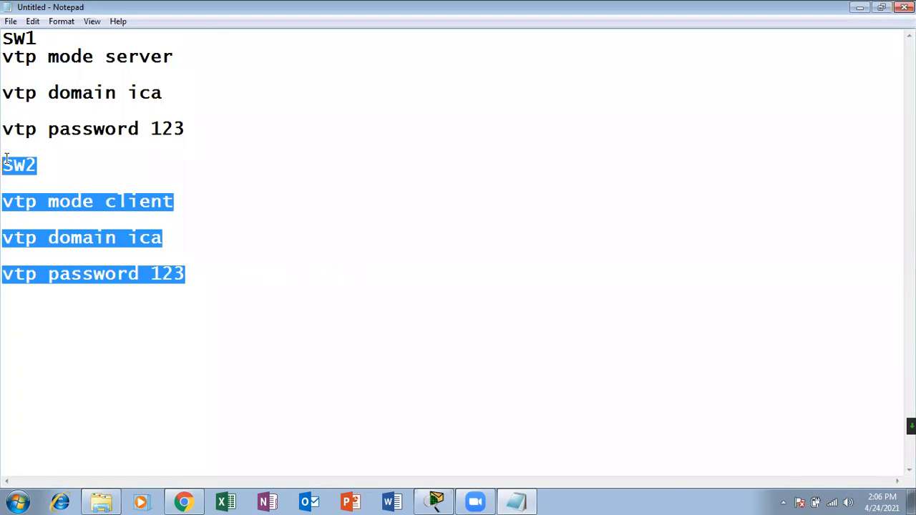
left_click(227, 274)
key("Return")
key("ctrl+v")
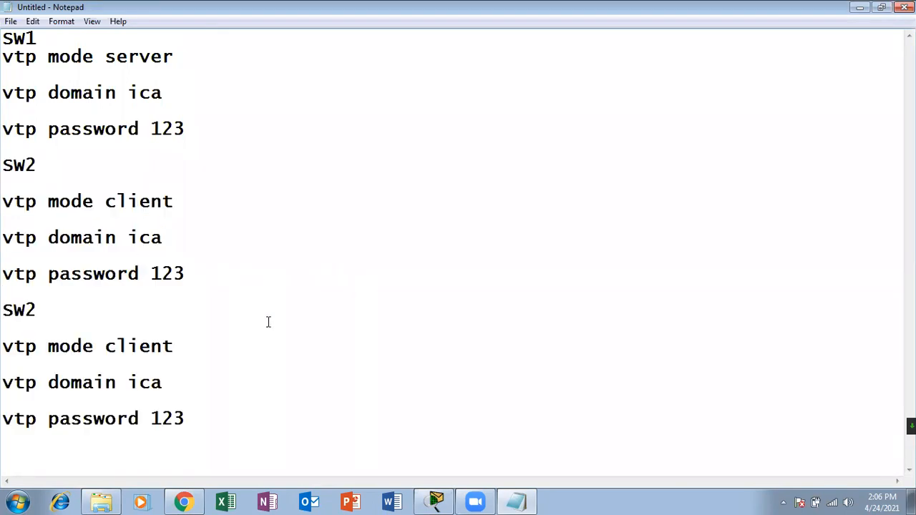
left_click(43, 310)
key("BackSpace")
type("3")
double_click(290, 19)
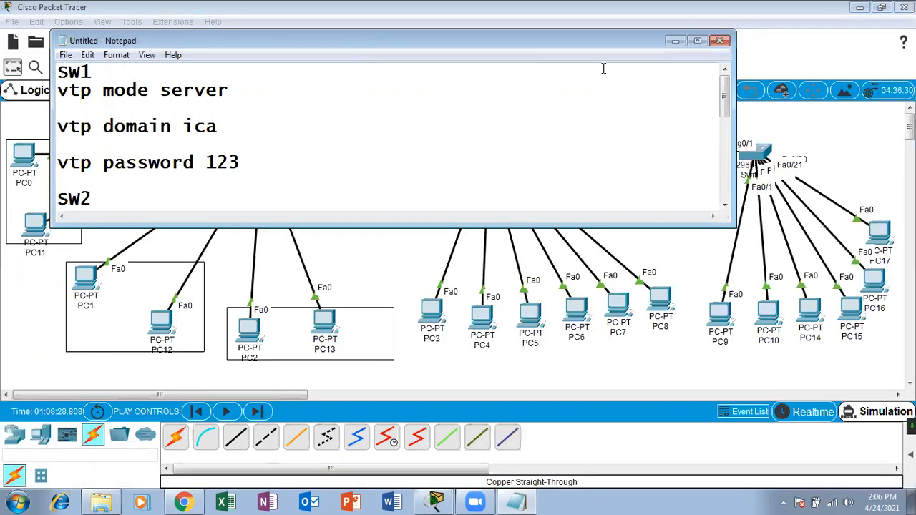
left_click(698, 41)
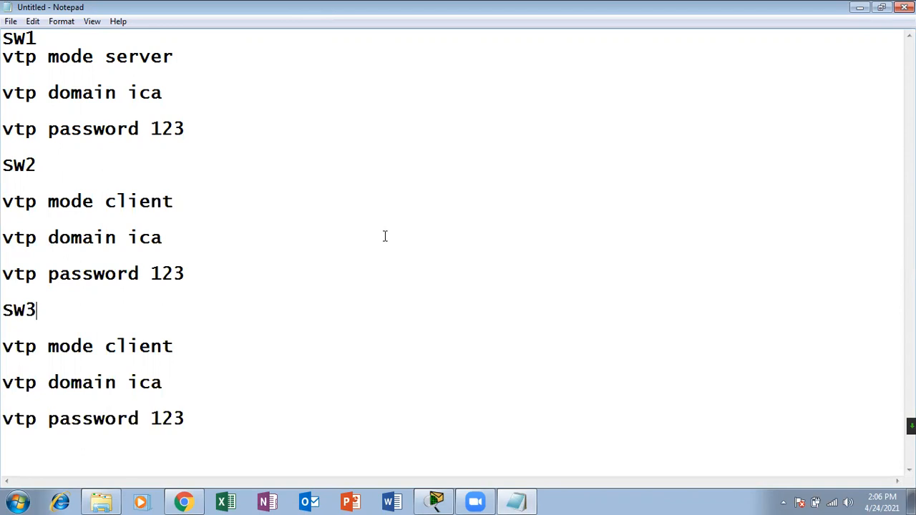
left_click(293, 413)
key("Return")
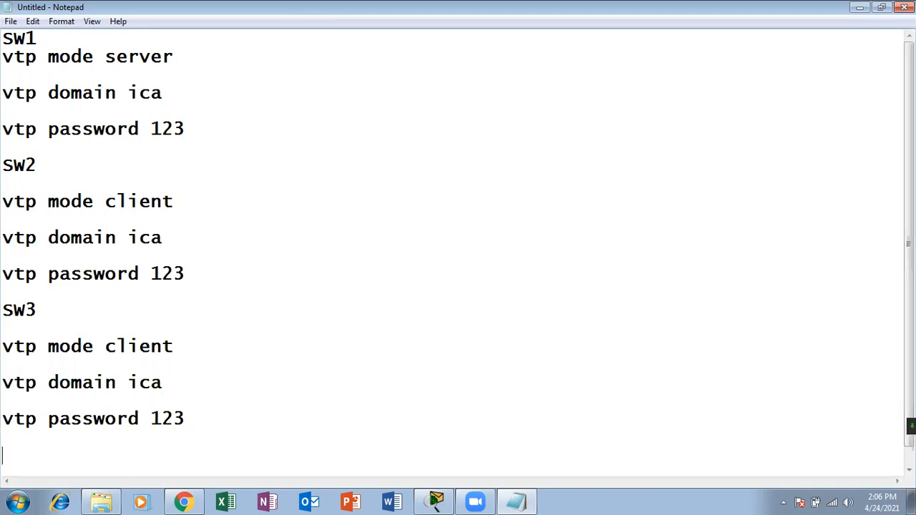
Write 'how to make trunk port between switches' followed by 'switchport mode trunk'.
type("how to m")
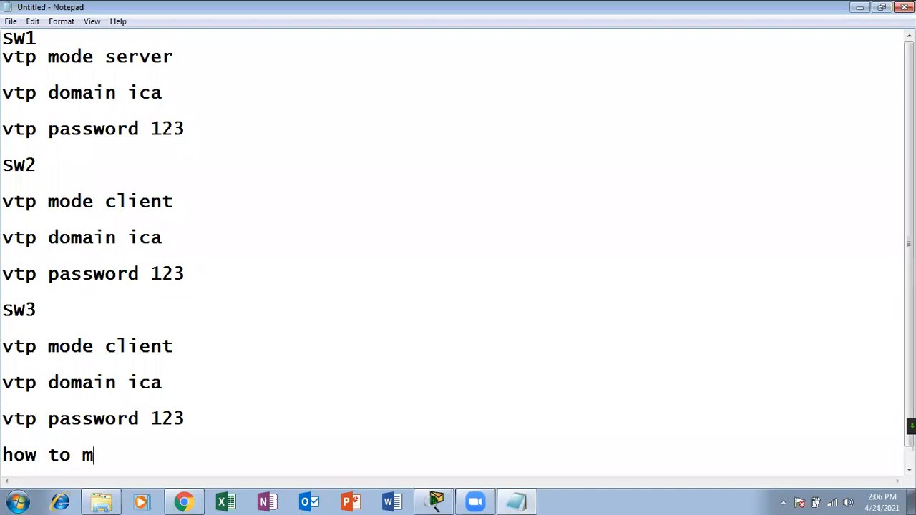
type("ake trunk por")
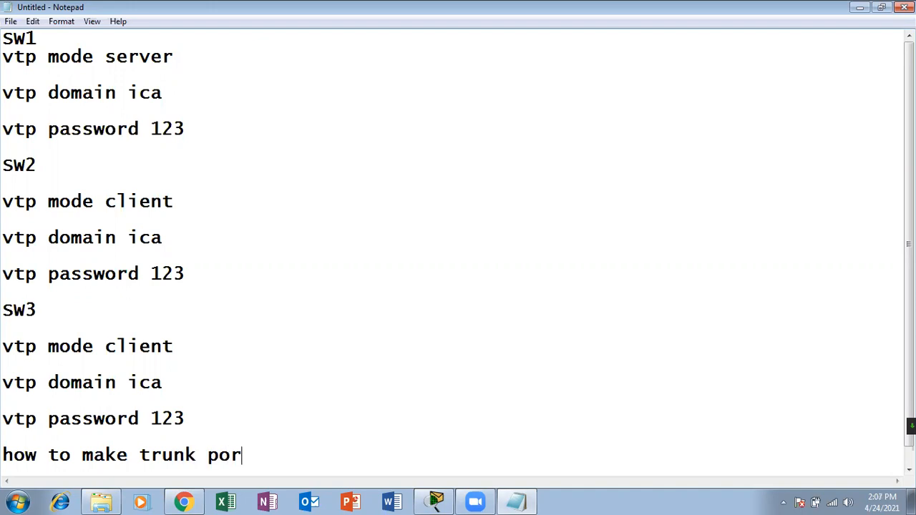
type("t betwwen")
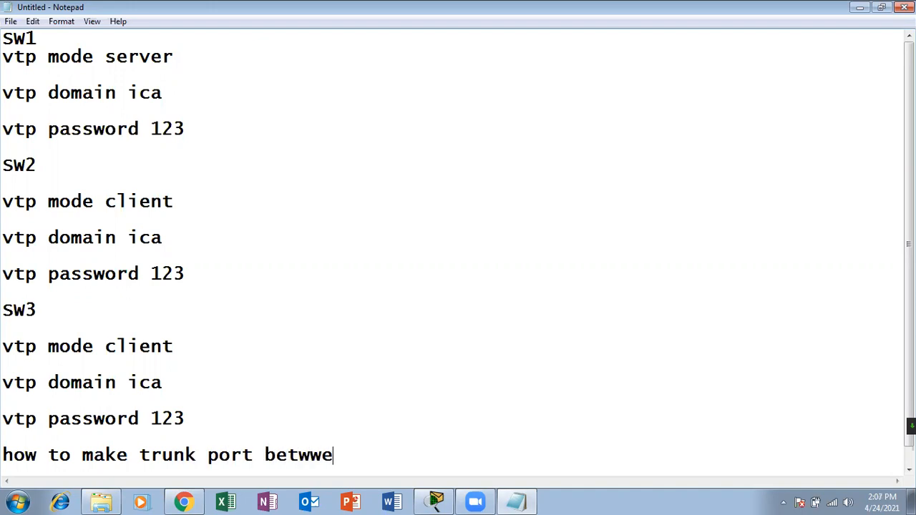
key("BackSpace")
key("BackSpace")
key("BackSpace")
type("w")
key("BackSpace")
type("een switches")
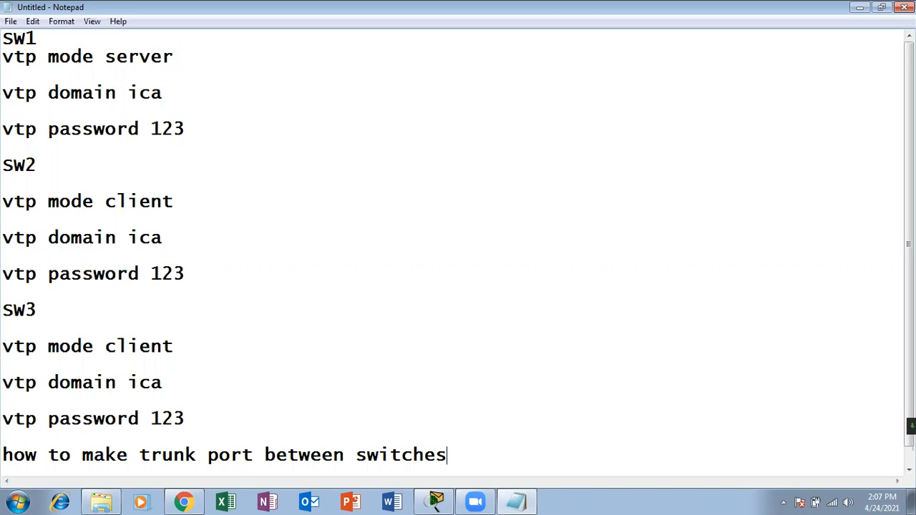
key("Return")
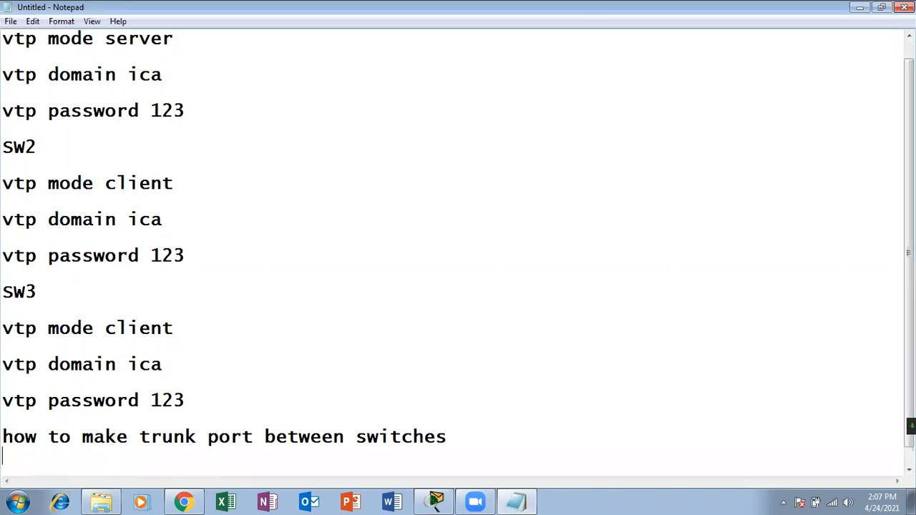
type("switch")
key("BackSpace")
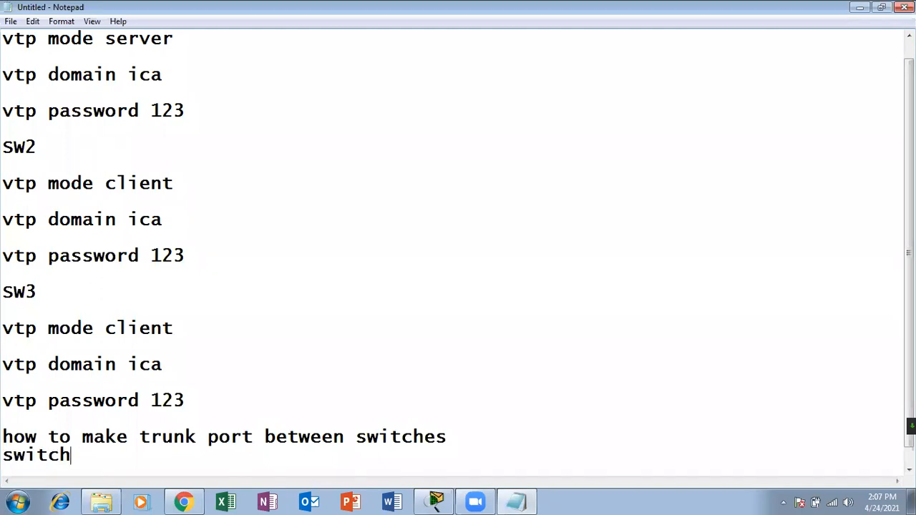
type("port mode trunk")
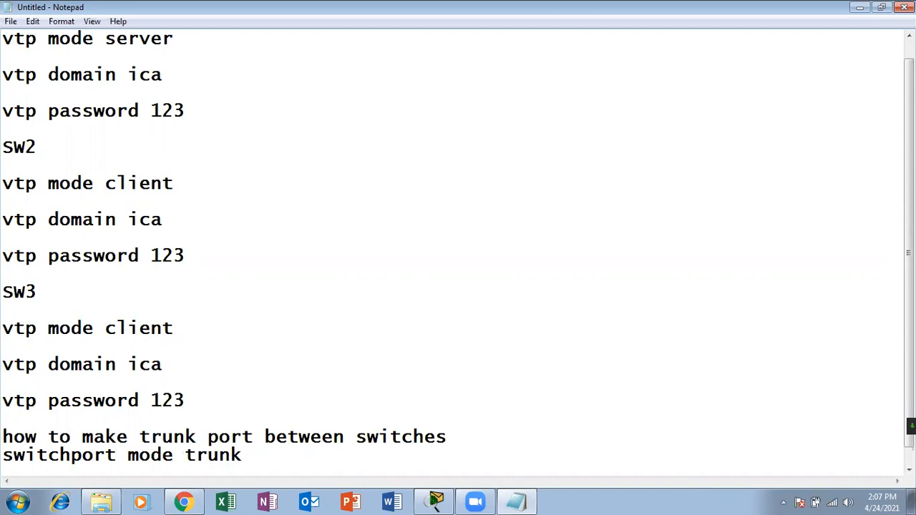
Separate the trunk note with blank lines, then switch to Chrome.
left_click(210, 403)
key("Return")
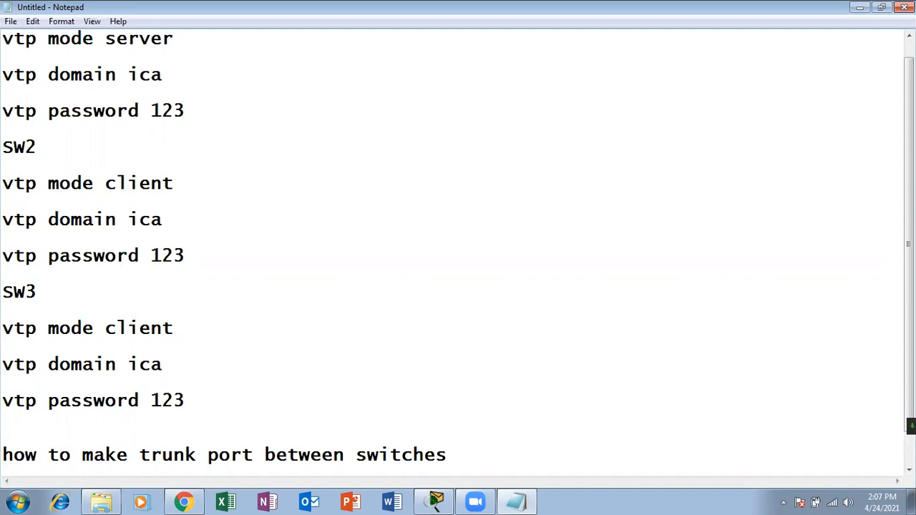
left_click(909, 470)
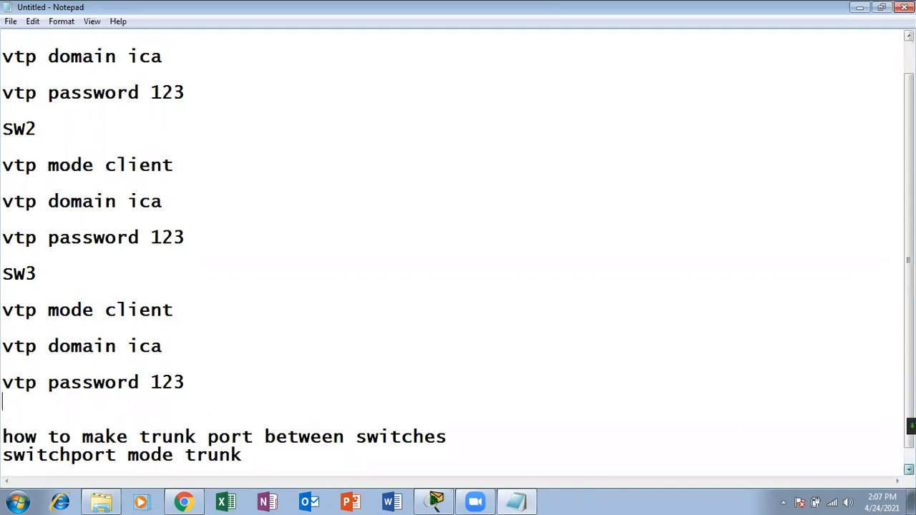
left_click(909, 470)
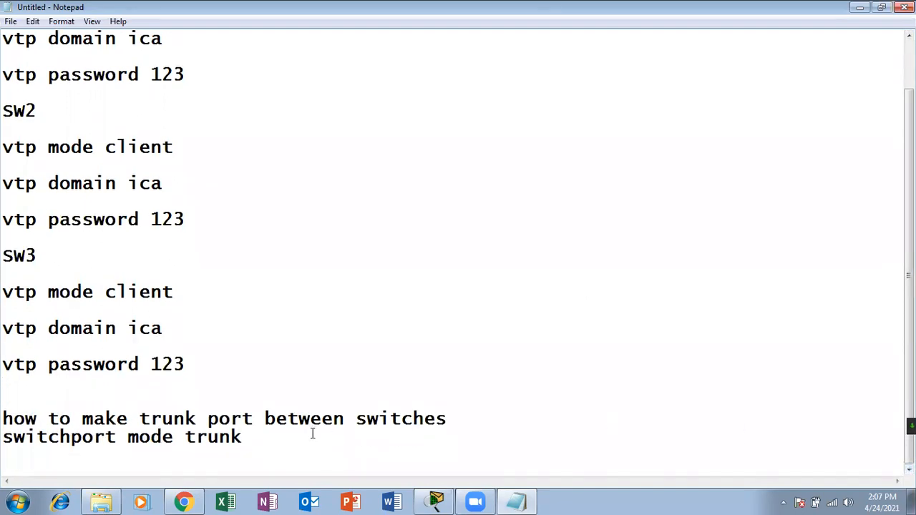
left_click(456, 421)
key("Return")
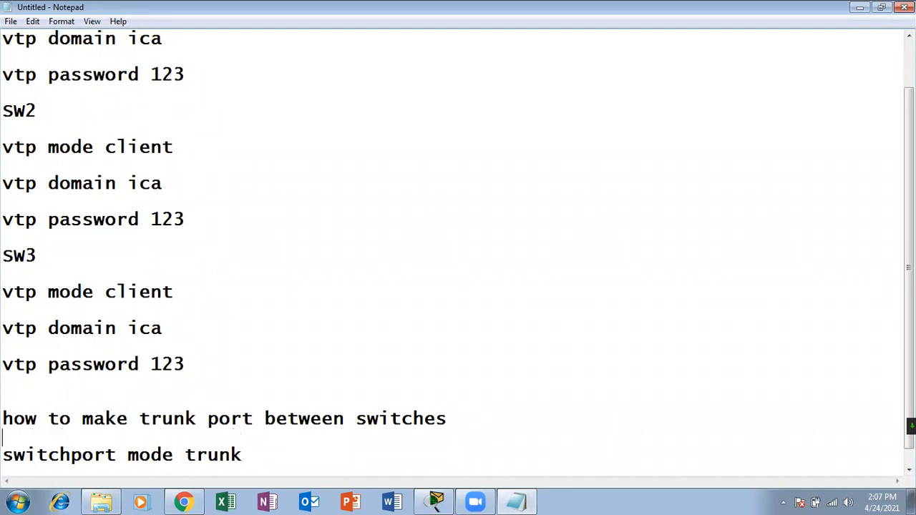
left_click(287, 462)
left_click(182, 501)
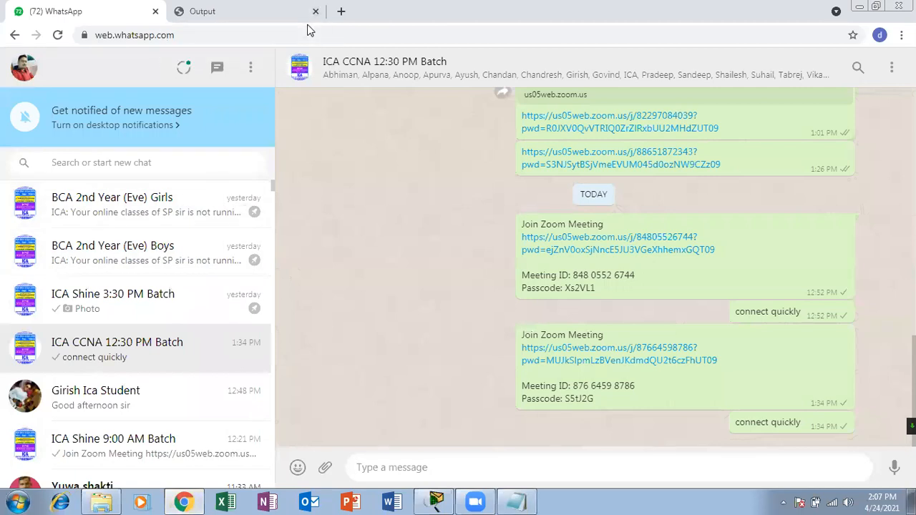
Search Google for 'what is trunk port in cisco switches'.
key("ctrl+t")
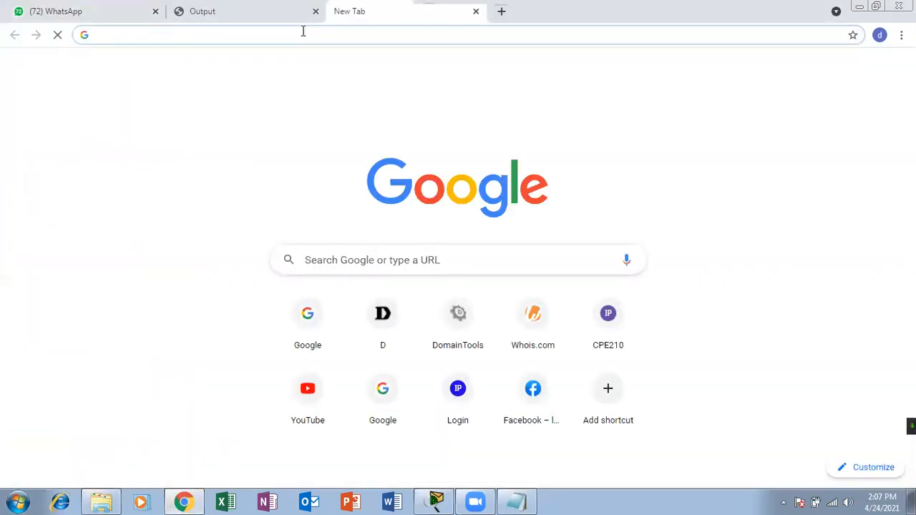
type("goo")
key("Return")
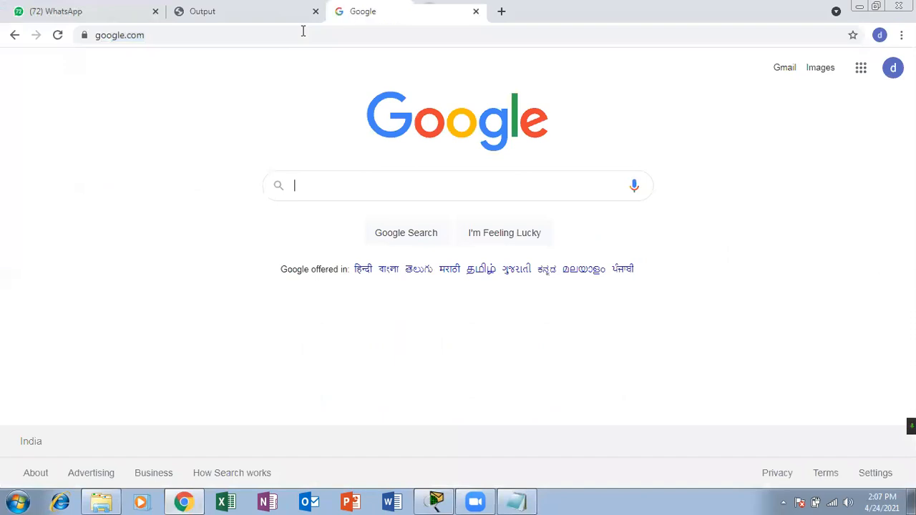
type("what is truc")
key("BackSpace")
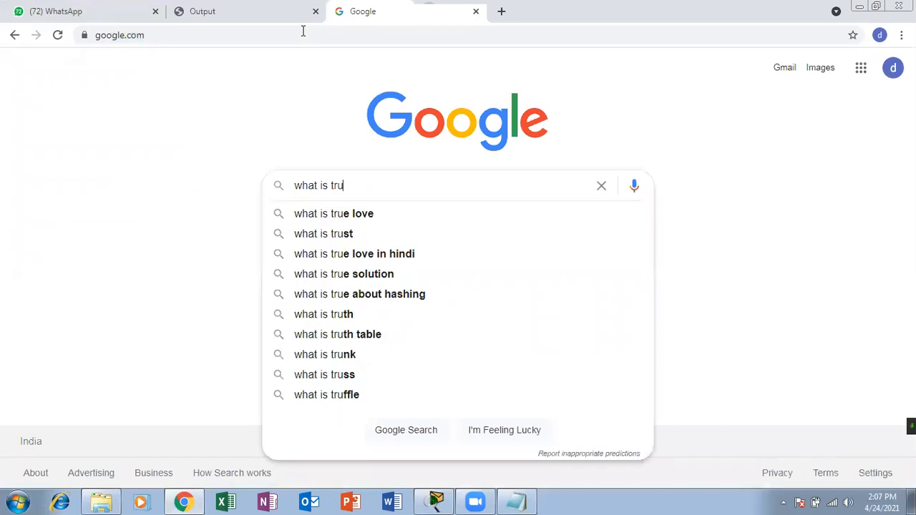
type("nk ")
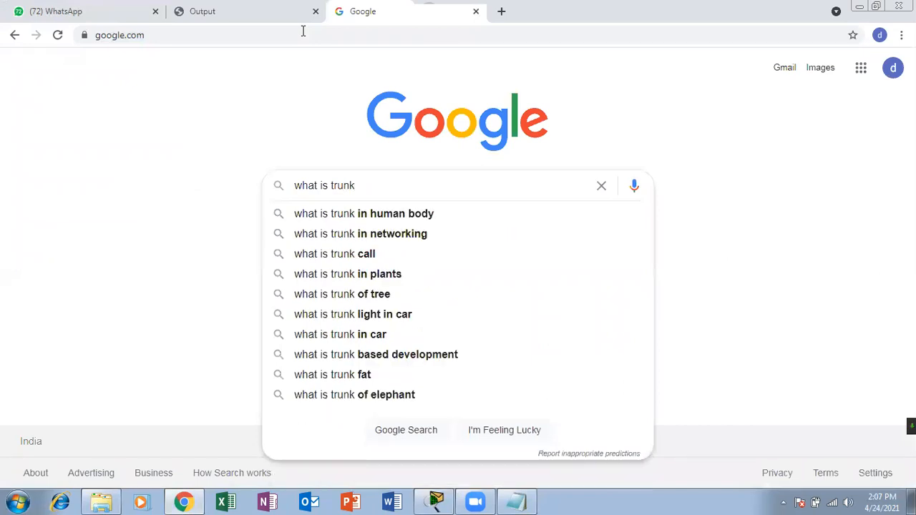
type("port")
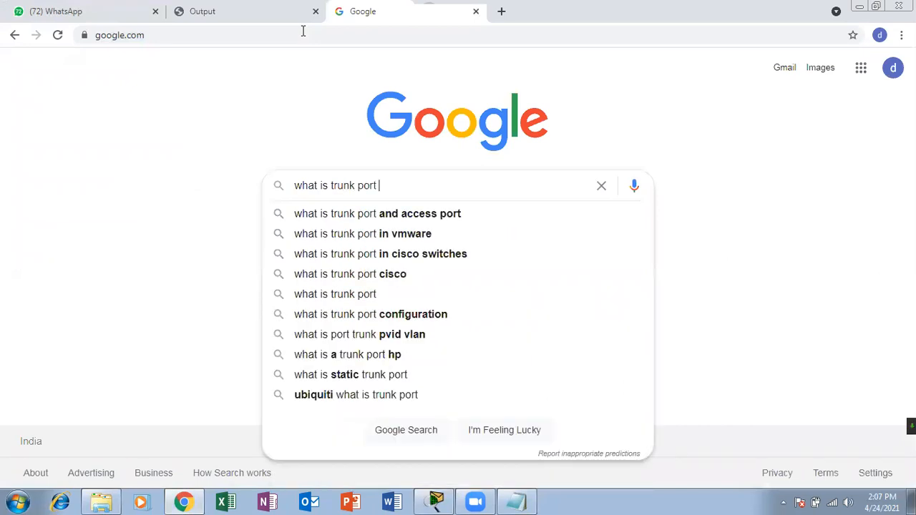
key("Down")
key("Down")
key("Down")
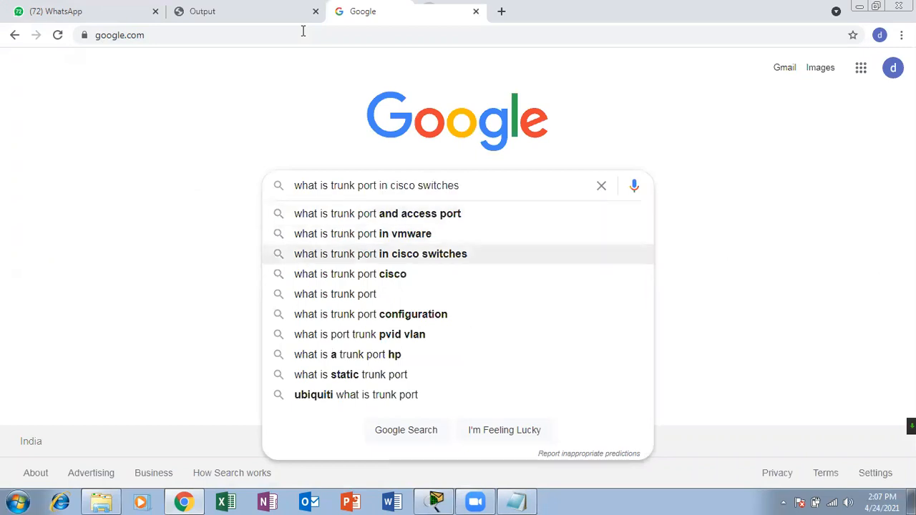
key("Return")
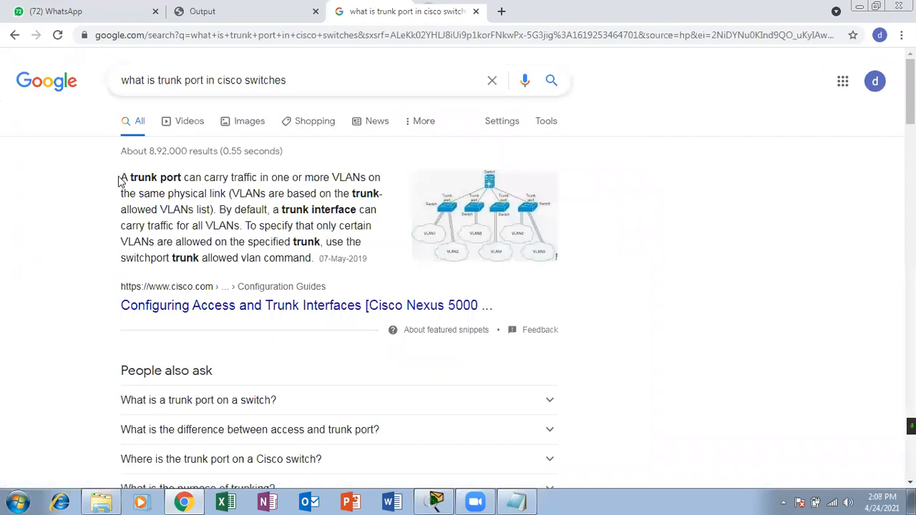
Copy the snippet sentence saying a trunk interface carries all VLANs, then return to Notepad.
left_click_drag(121, 179, 234, 194)
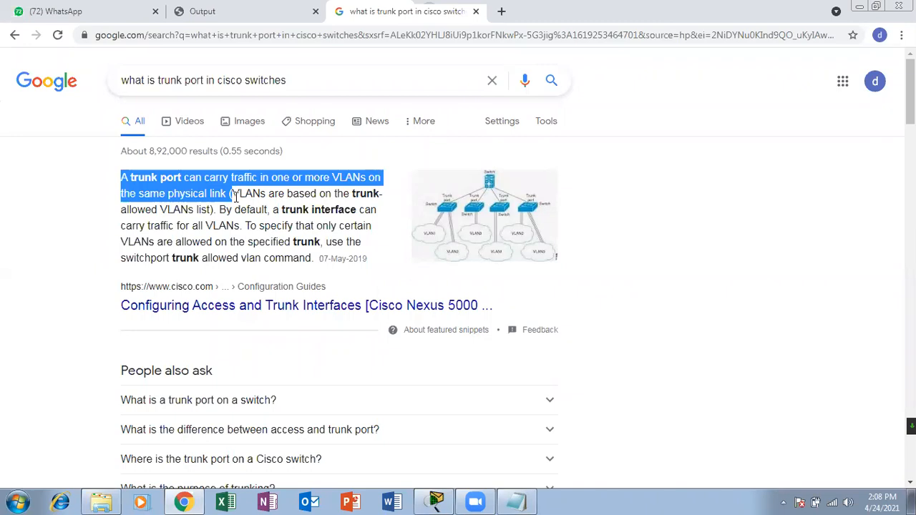
left_click(269, 208)
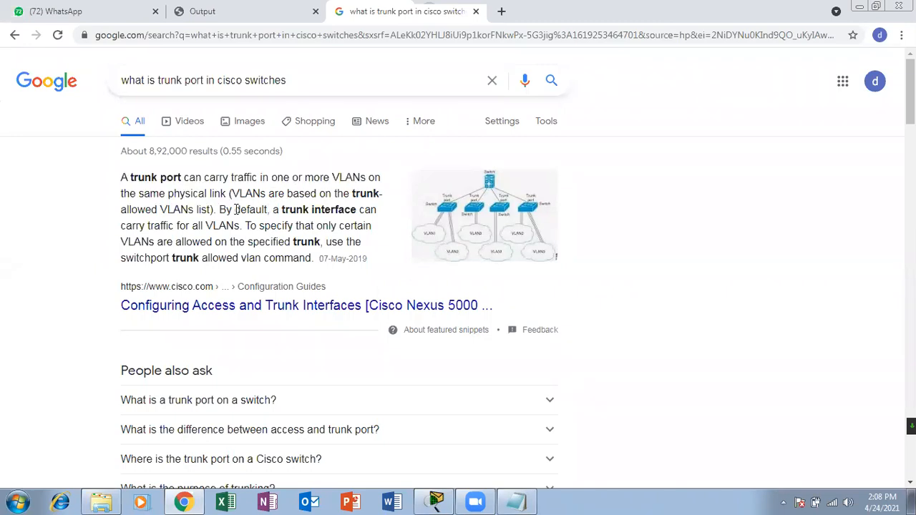
left_click_drag(270, 208, 243, 225)
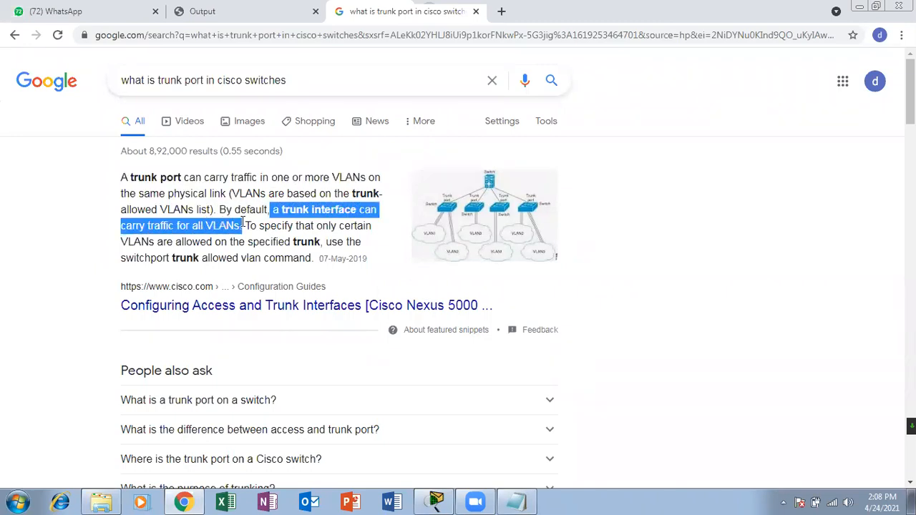
right_click(279, 212)
left_click(304, 220)
left_click(514, 502)
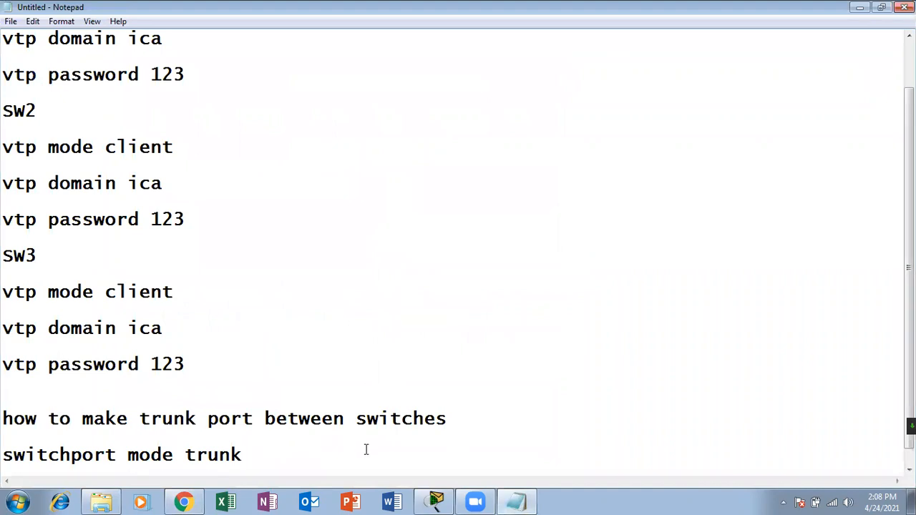
Paste the trunk interface sentence and capitalise its leading 'A'.
key("Return")
key("Return")
key("Return")
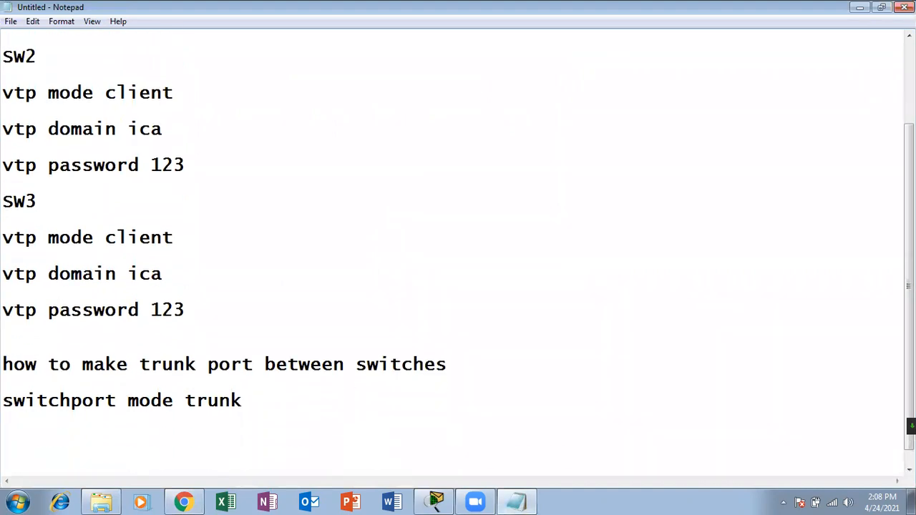
key("ctrl+v")
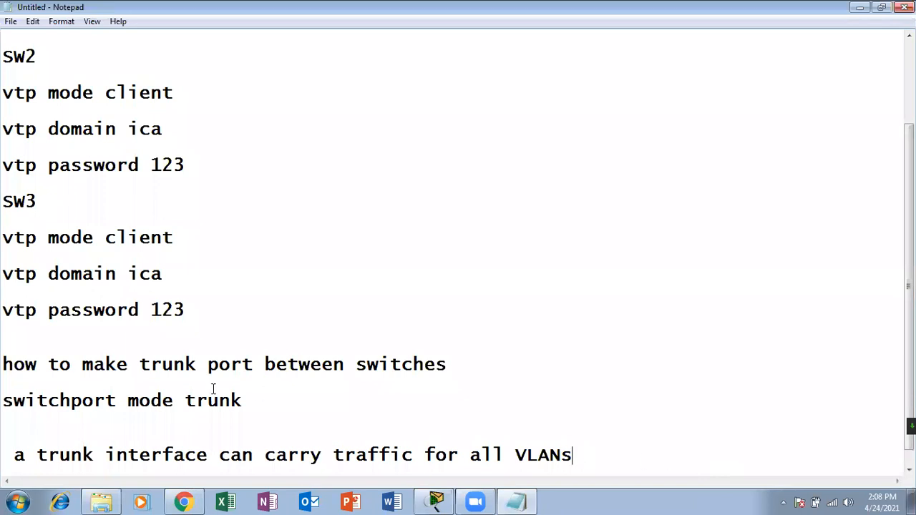
left_click(30, 456)
key("BackSpace")
type("A")
Add the heading 'what is trunk port' above the pasted sentence.
left_click(109, 431)
key("Return")
type("what is trunk port")
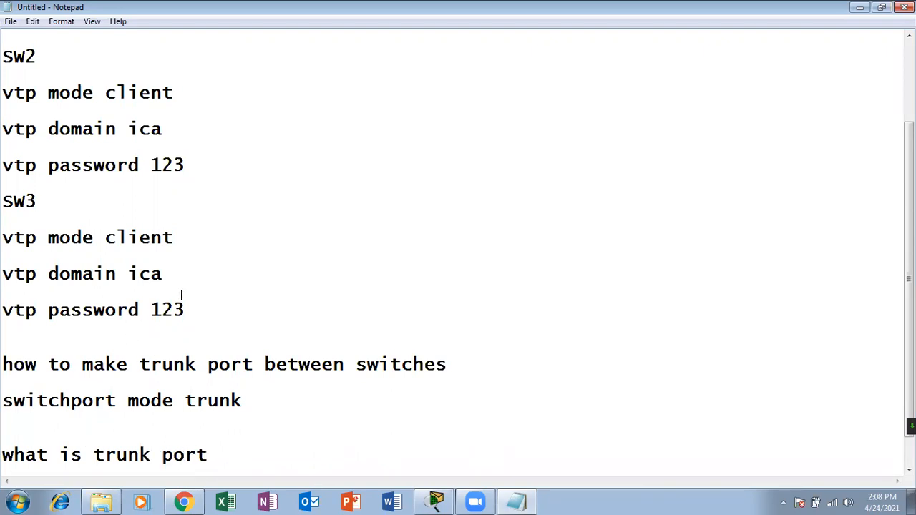
scroll(911, 426, "down", 1)
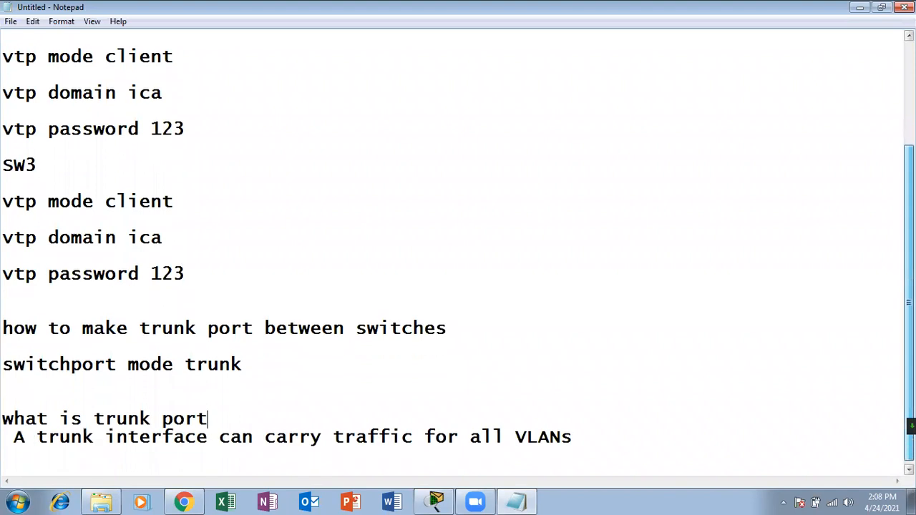
key("Return")
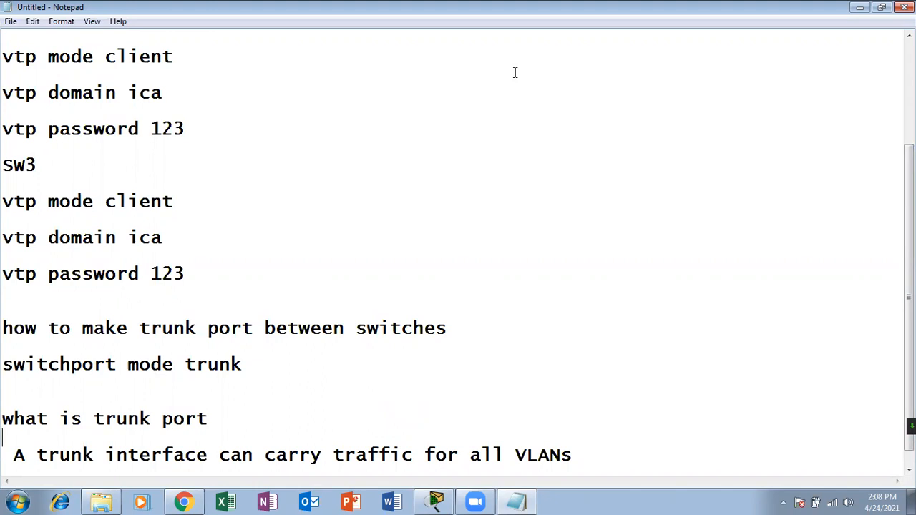
left_click(589, 442, "shift")
left_click(592, 449)
double_click(591, 449)
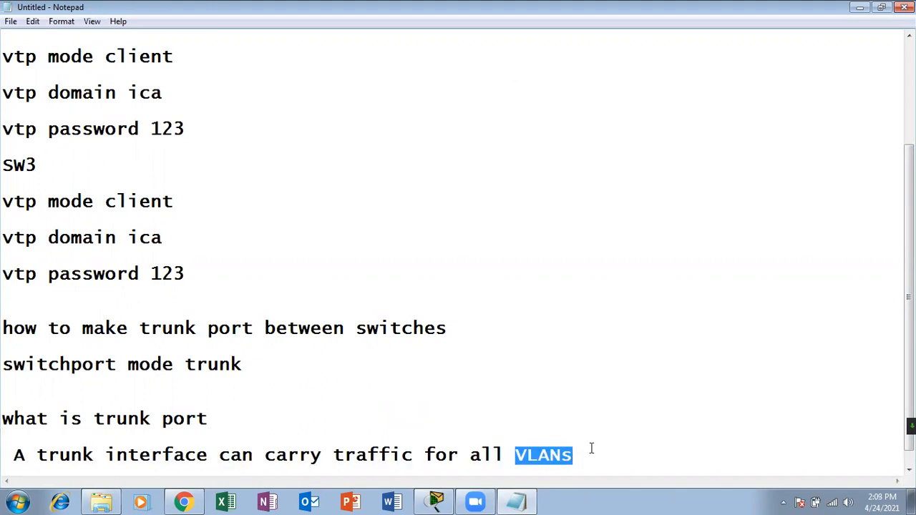
left_click(591, 449)
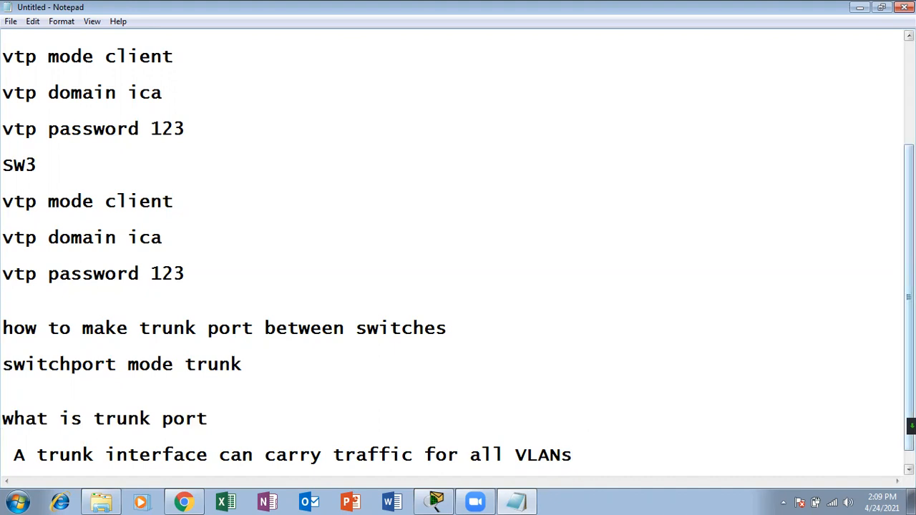
Minimize Notepad and bring the Packet Tracer topology to the front.
left_click(864, 7)
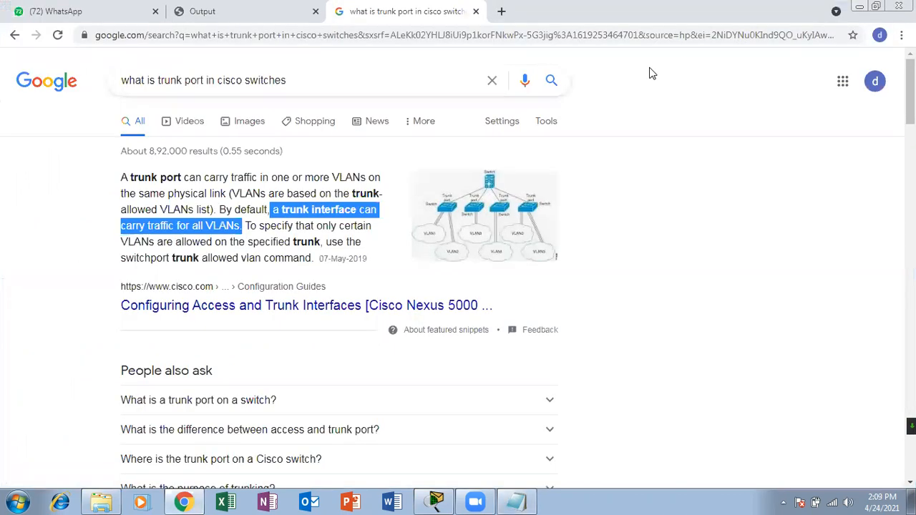
left_click(432, 502)
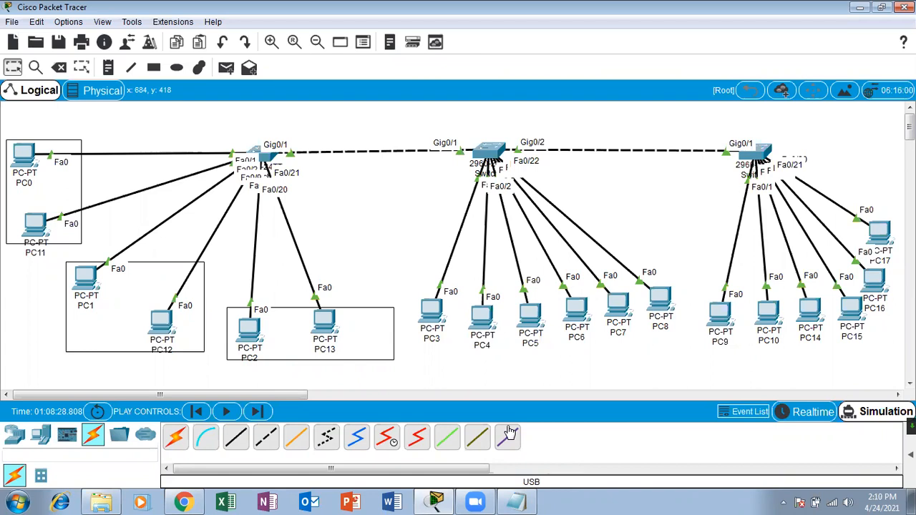
Open PC0's IP Configuration and start entering the static address 10.0.0.
left_click(25, 161)
left_click(385, 88)
left_click(316, 153)
left_click(399, 186)
type("10")
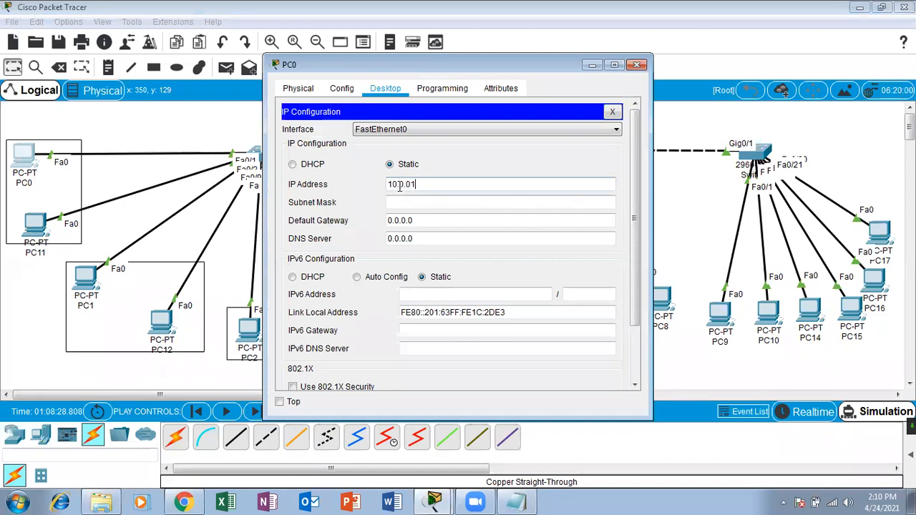
type(".0.0")
Dismiss Packet Tracer's invalid IP address error.
left_click(517, 502)
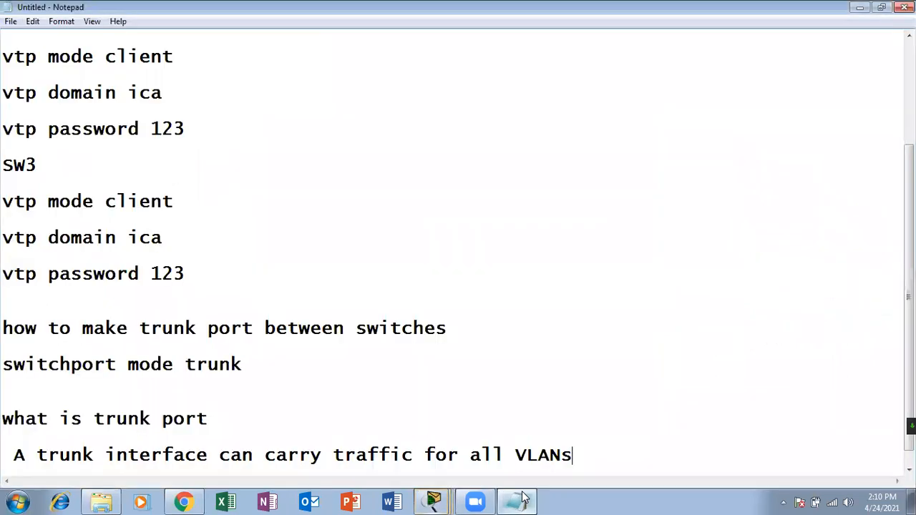
left_click(519, 501)
left_click(550, 261)
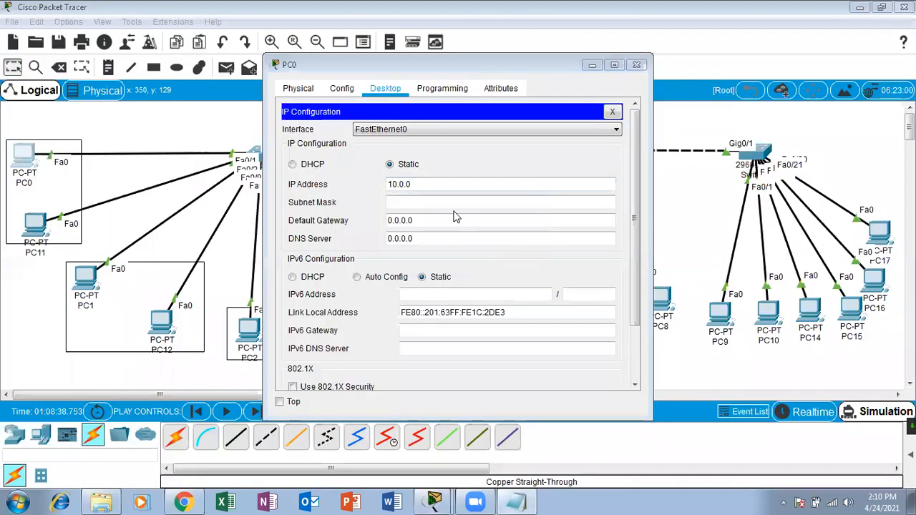
Save the Notepad notes as a text file named 'vtp' on the Desktop.
left_click(517, 501)
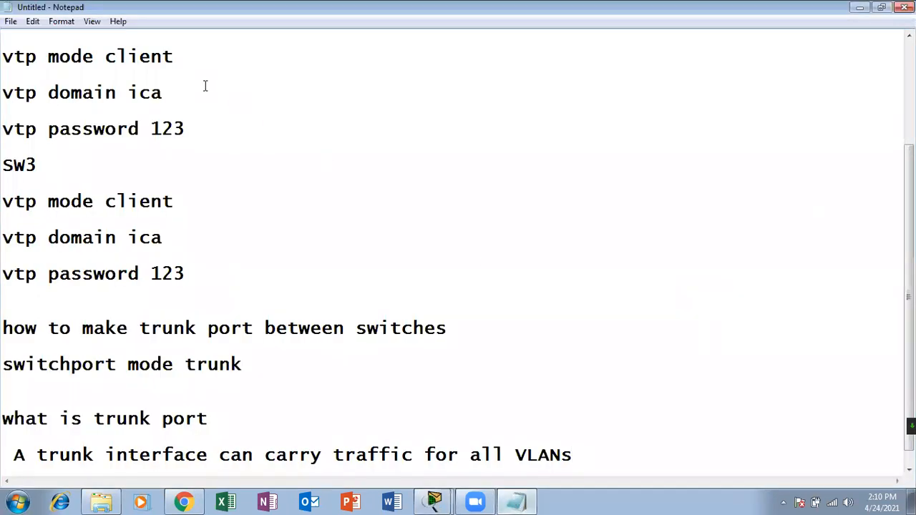
left_click(11, 22)
left_click(27, 65)
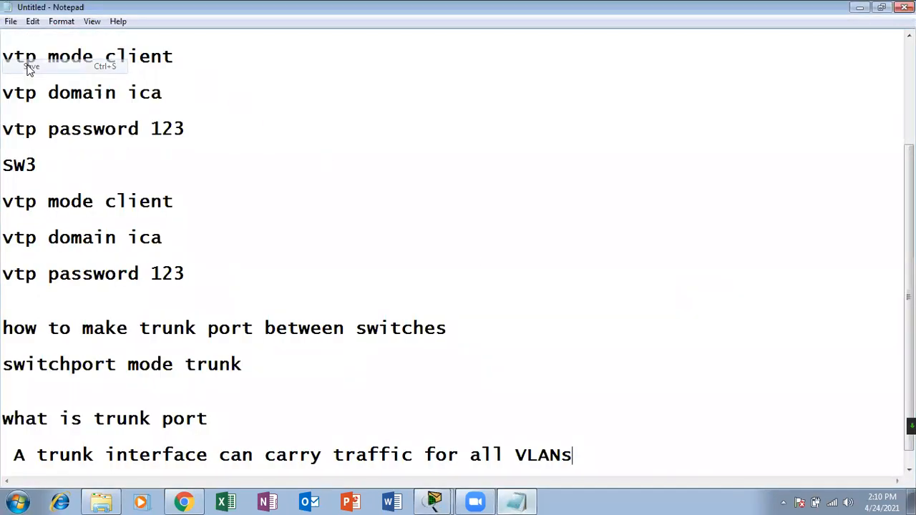
type("vtp")
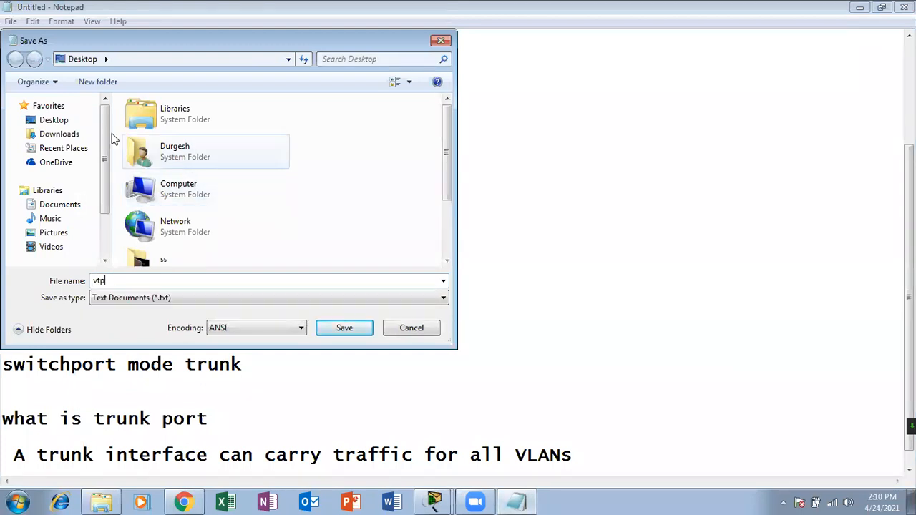
left_click(84, 122)
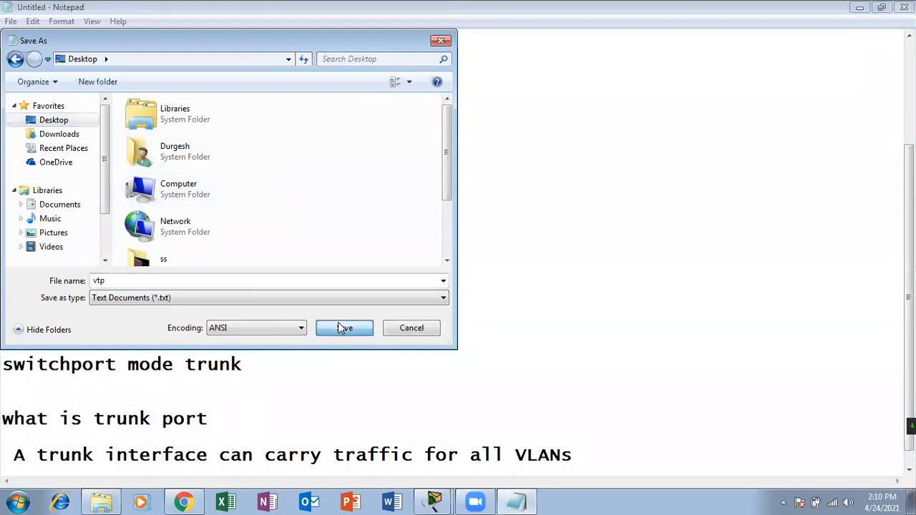
left_click(339, 324)
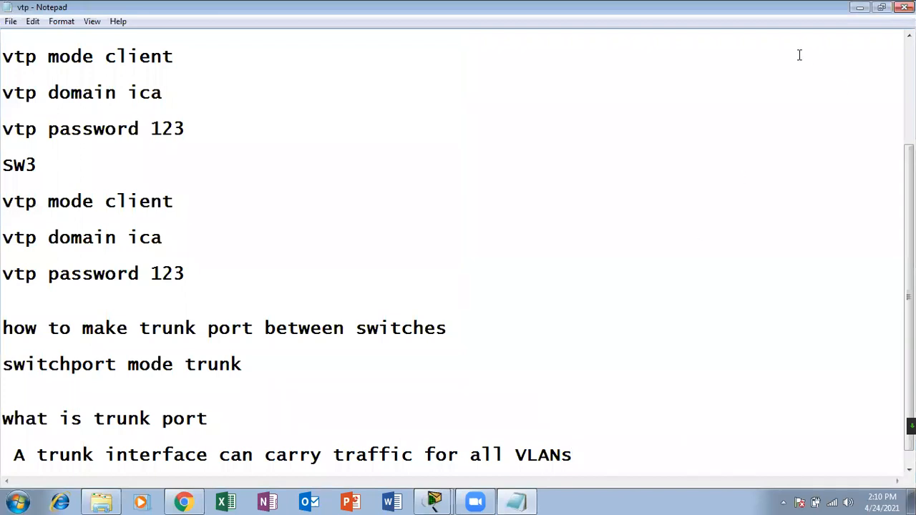
Give PC0 the address 10.0.0.1 with subnet mask 255.0.0.0.
left_click(860, 7)
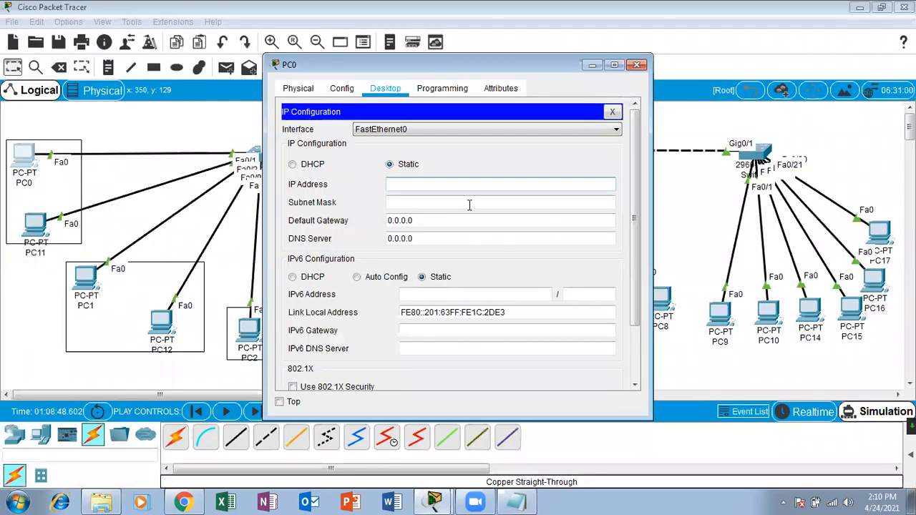
left_click(469, 180)
type("10.0.01")
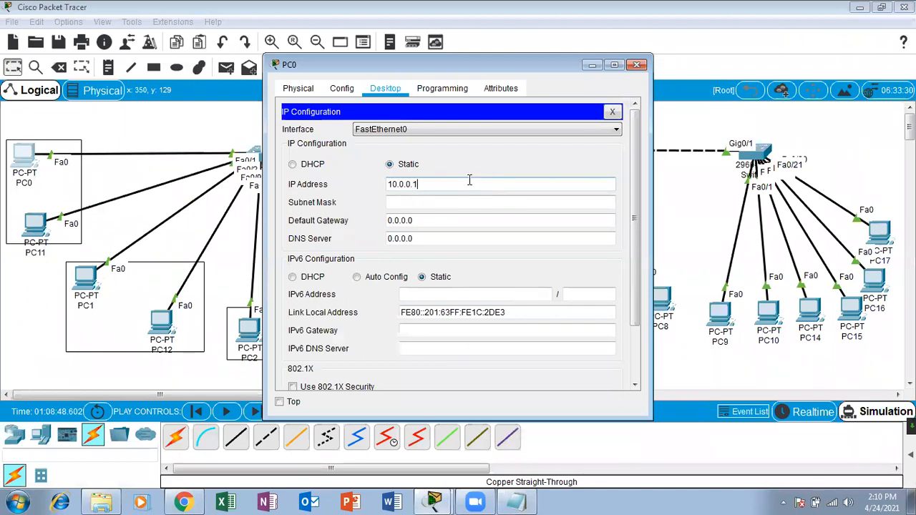
key("Tab")
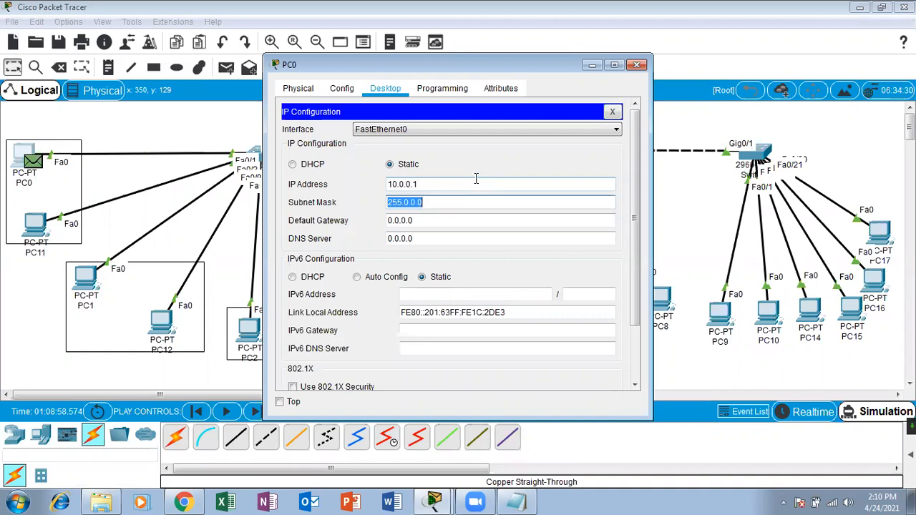
left_click(636, 64)
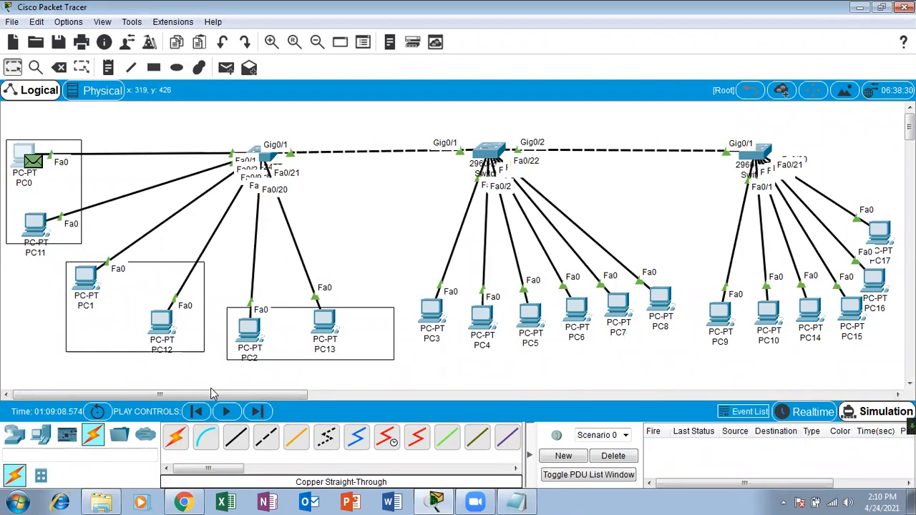
Switch from Simulation to Realtime mode and recheck PC0's IP configuration.
double_click(315, 334)
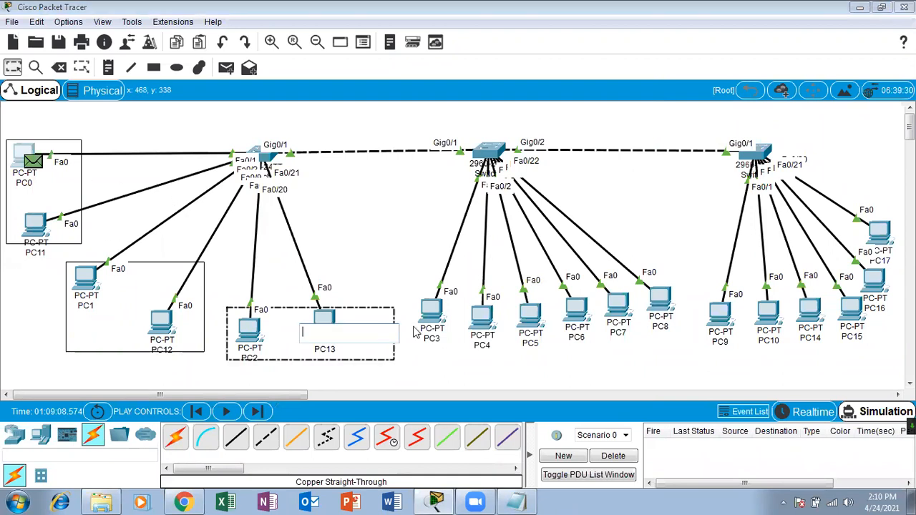
left_click(824, 414)
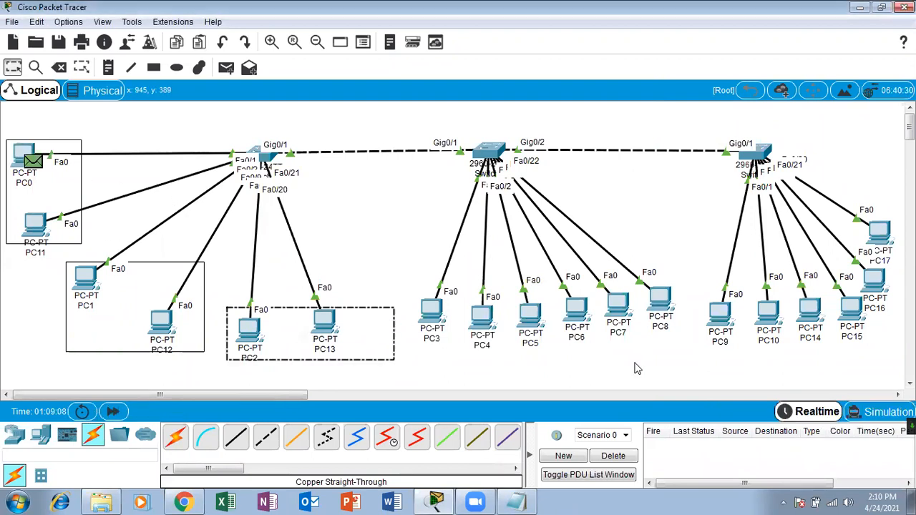
left_click(33, 152)
left_click(317, 138)
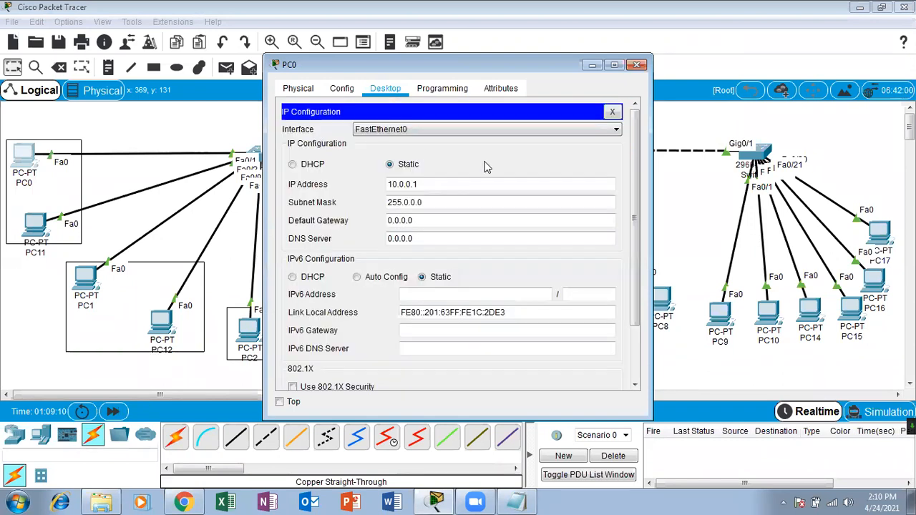
left_click(637, 66)
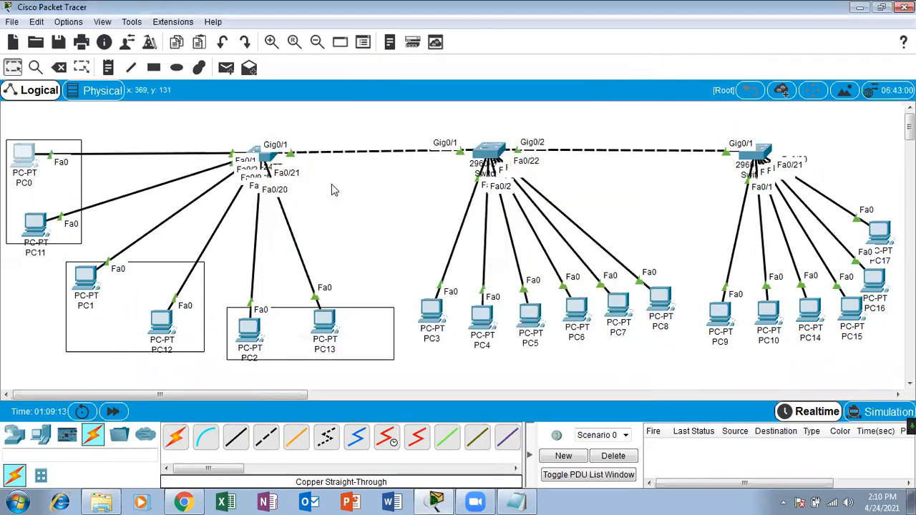
Give PC11 the static address 10.0.0.2 with mask 255.0.0.0.
left_click(44, 228)
left_click(386, 89)
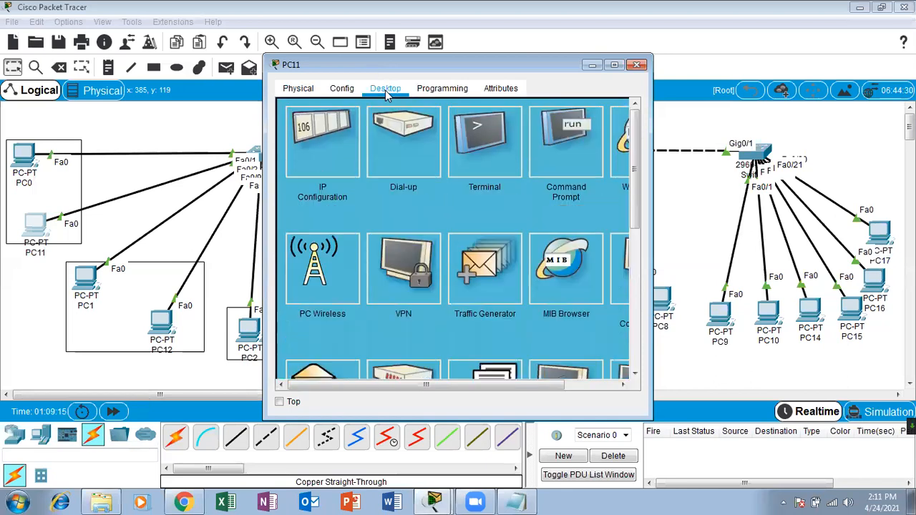
left_click(325, 145)
left_click(405, 183)
type("10.0.0.2")
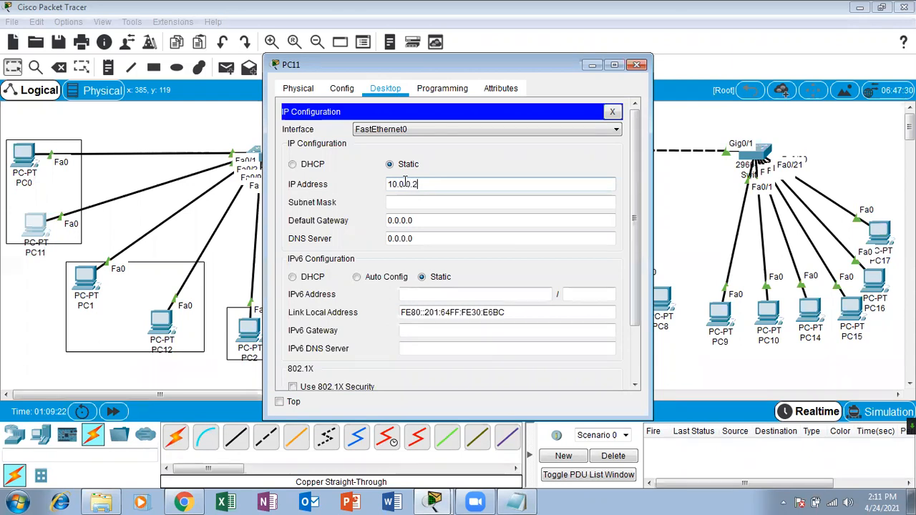
key("Tab")
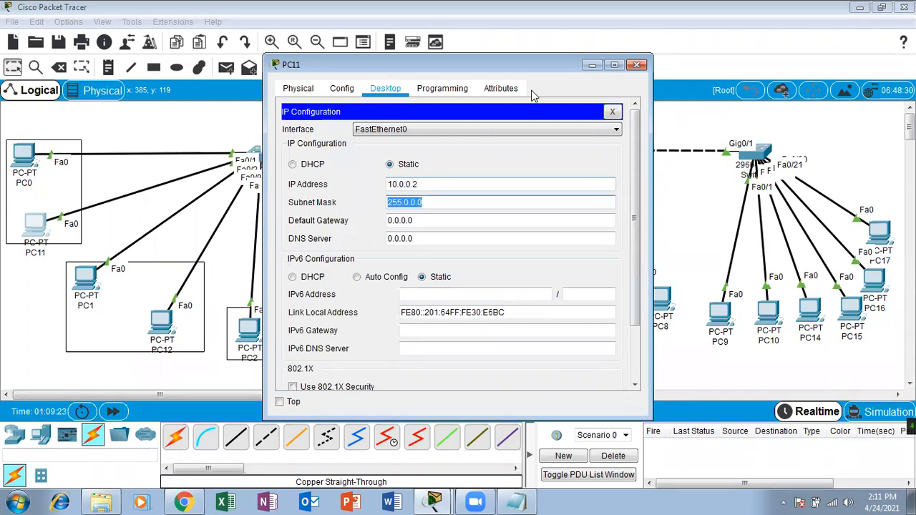
left_click(636, 65)
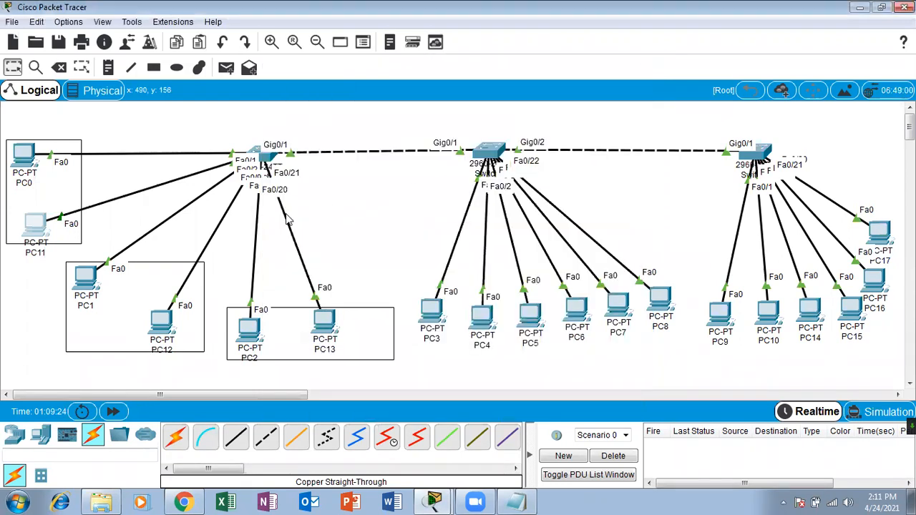
Give PC1 the static address 10.0.0.3 with mask 255.0.0.0 and copy the address.
left_click(86, 281)
left_click(387, 89)
left_click(343, 132)
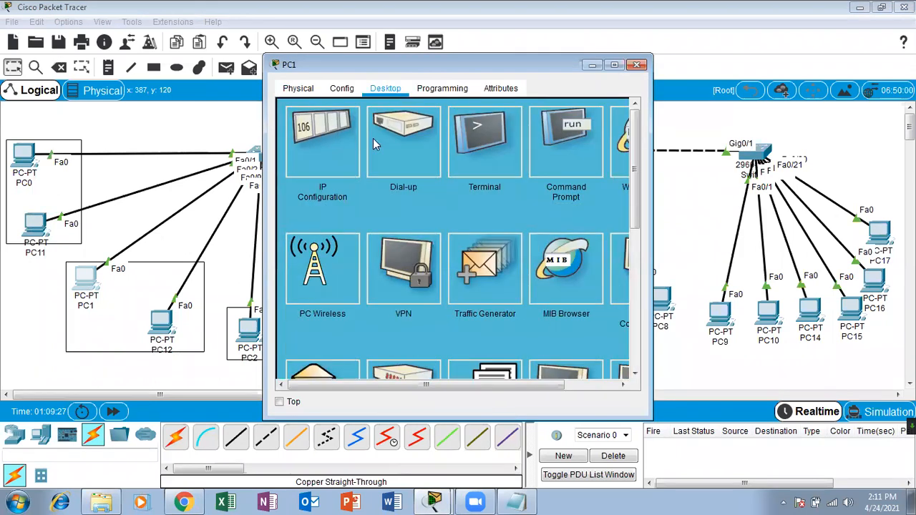
left_click(403, 187)
type("10.0.0.3")
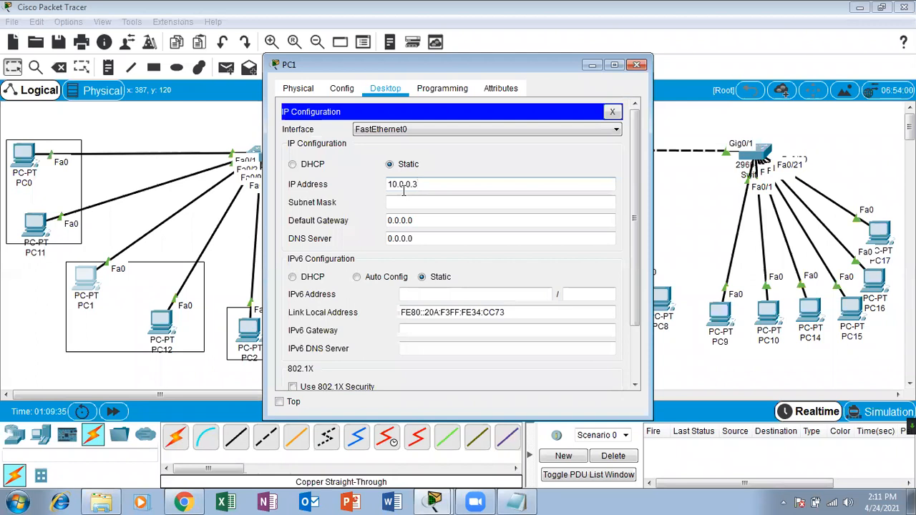
left_click(408, 202)
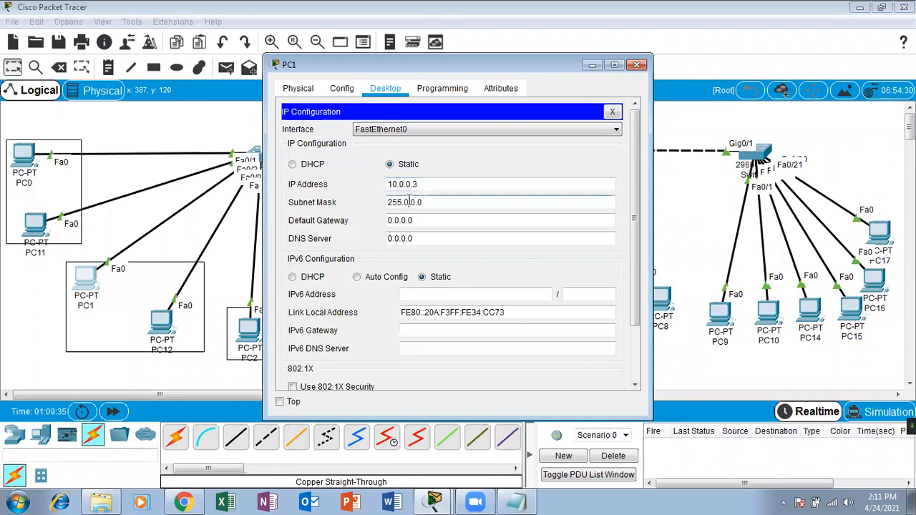
left_click_drag(436, 184, 336, 187)
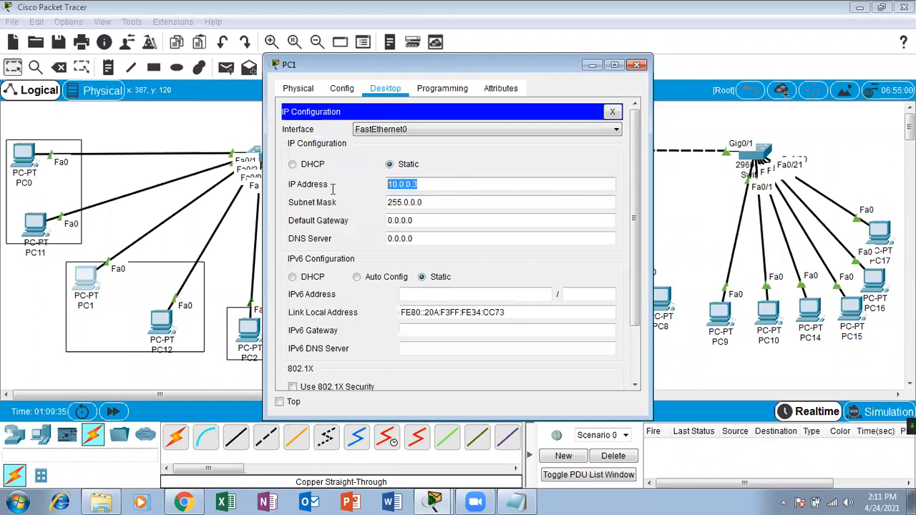
right_click(417, 185)
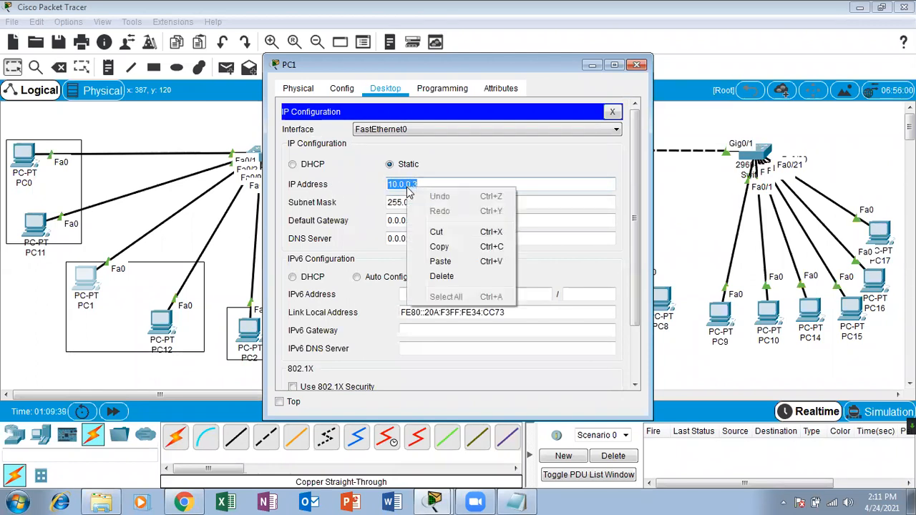
left_click(454, 249)
left_click(637, 65)
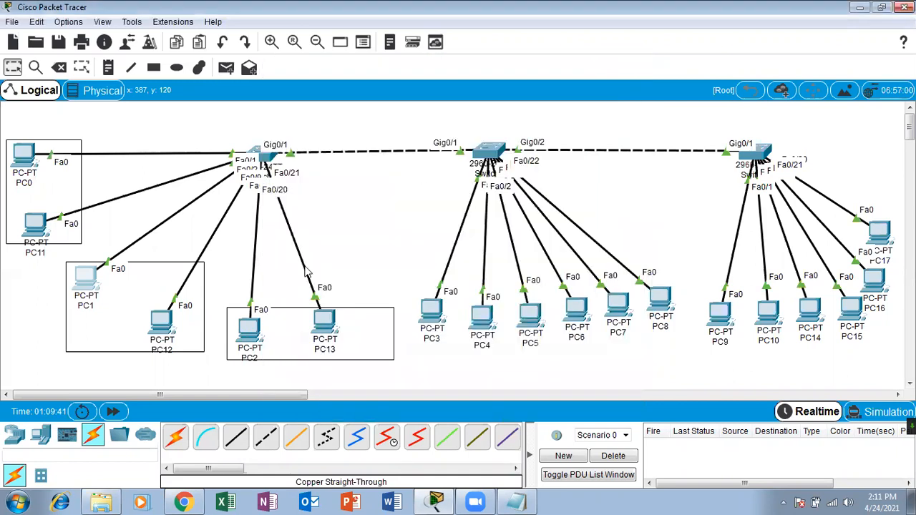
Give PC12 the address 10.0.0.4 by pasting and editing the copied address, mask 255.0.0.0.
left_click(162, 324)
left_click(386, 88)
left_click(326, 167)
left_click(411, 185)
key("ctrl+v")
key("BackSpace")
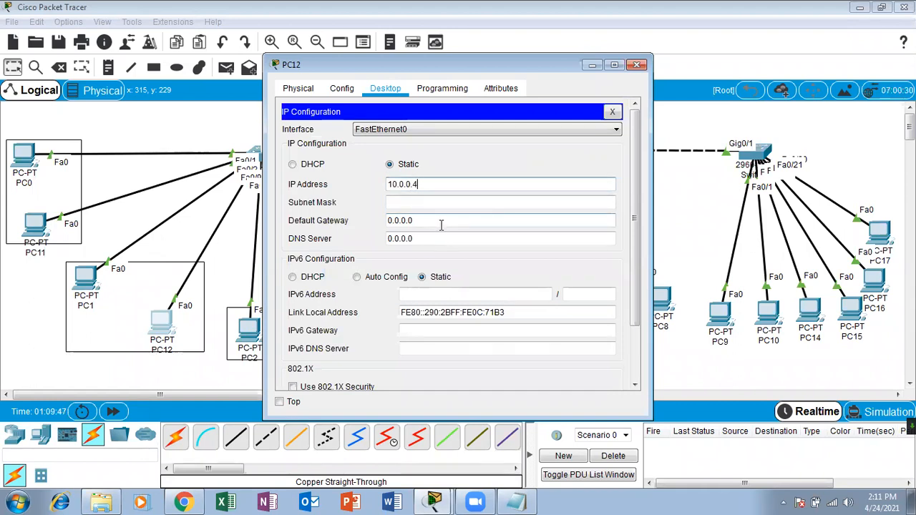
left_click(444, 203)
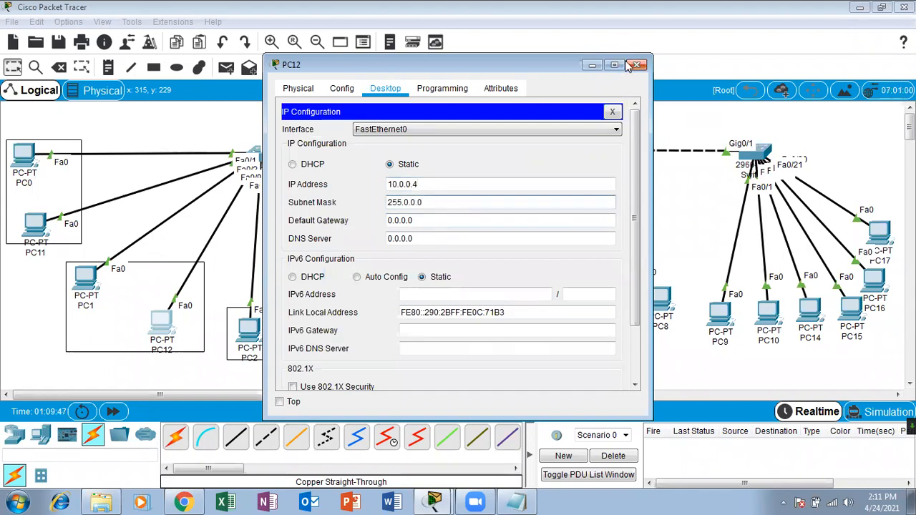
left_click(636, 64)
Set PC2 to static address 10.0.0.6 with mask 255.0.0.0.
left_click(249, 329)
left_click(347, 131)
left_click(398, 166)
left_click(412, 184)
type("10.0.0.")
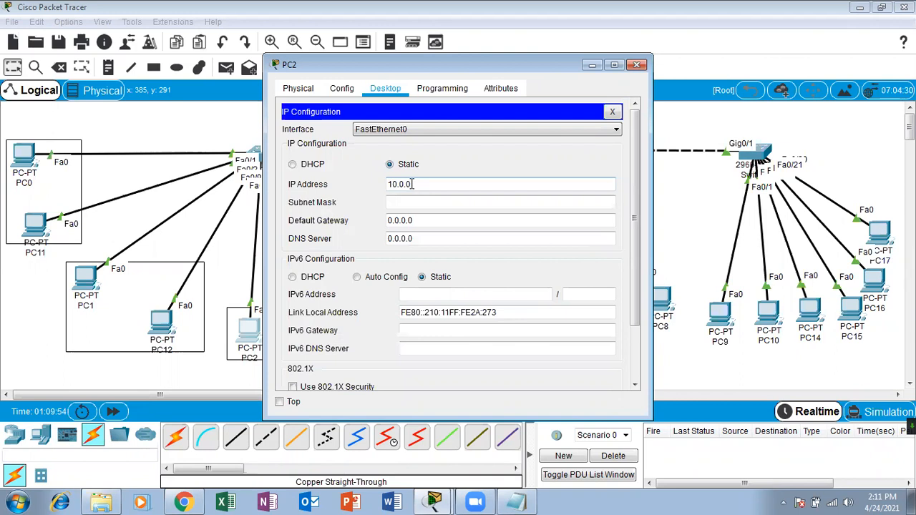
type("36")
left_click(410, 202)
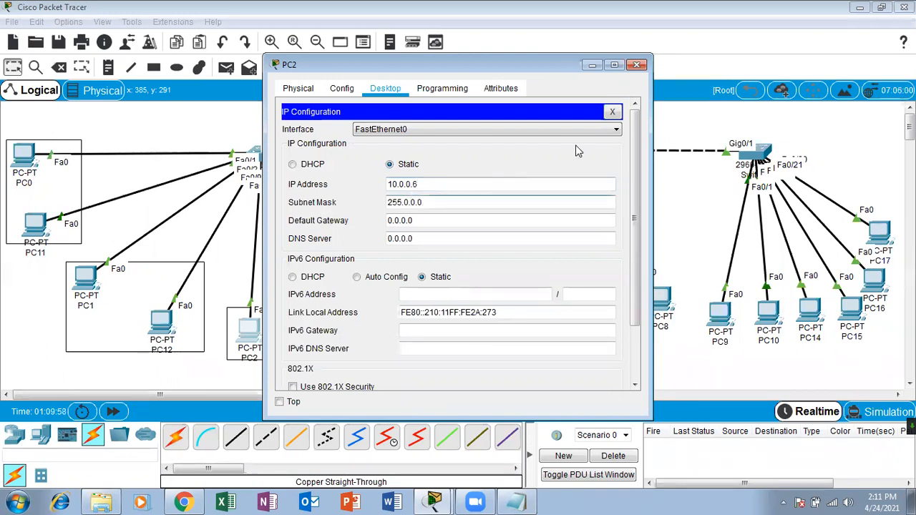
left_click(636, 65)
Give PC13 the static address 10.0.0.8 with mask 255.0.0.0.
left_click(325, 326)
left_click(386, 88)
left_click(330, 142)
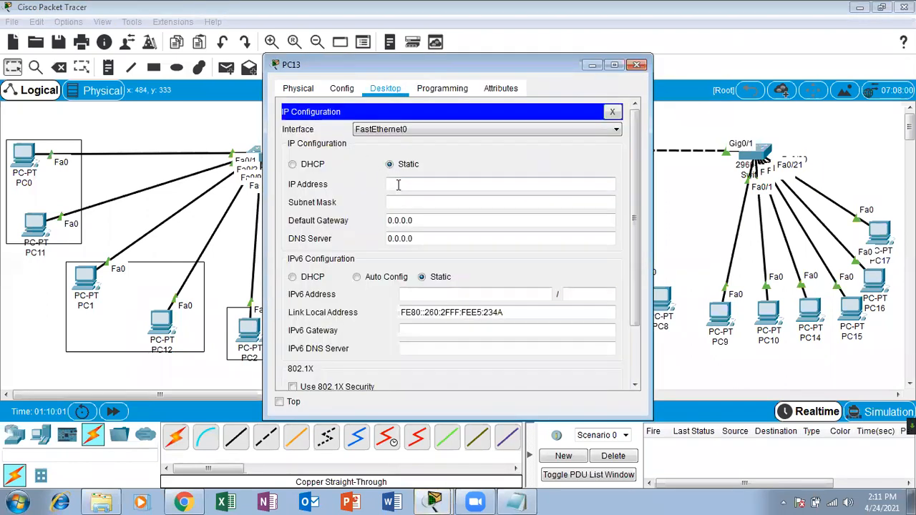
type("10.0.0.3")
left_click(410, 202)
left_click(637, 65)
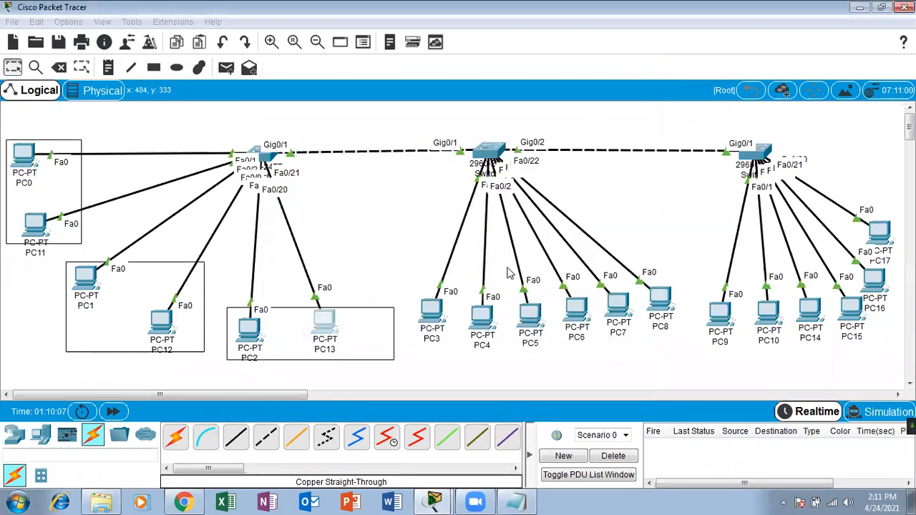
Give PC3 a static 10.0.0.x address with mask 255.0.0.0.
left_click(432, 311)
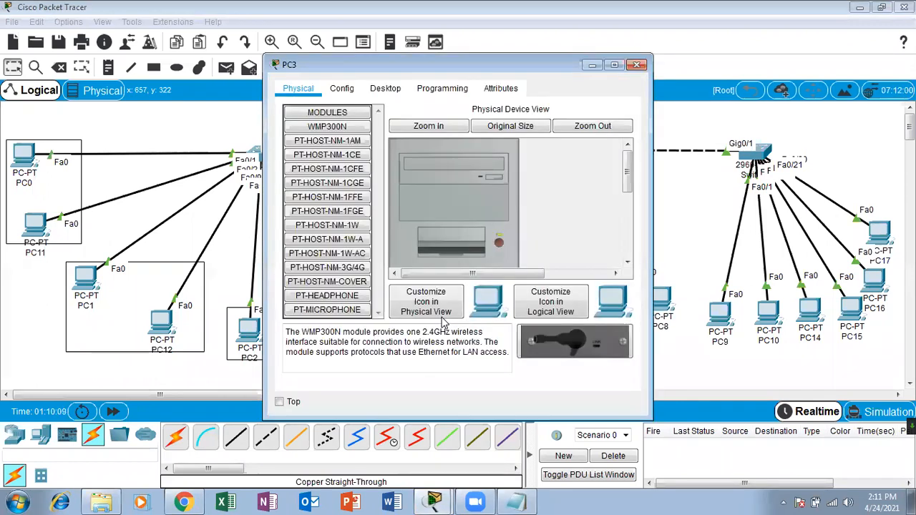
left_click(377, 87)
left_click(342, 139)
left_click(423, 183)
type("10.0.0.3")
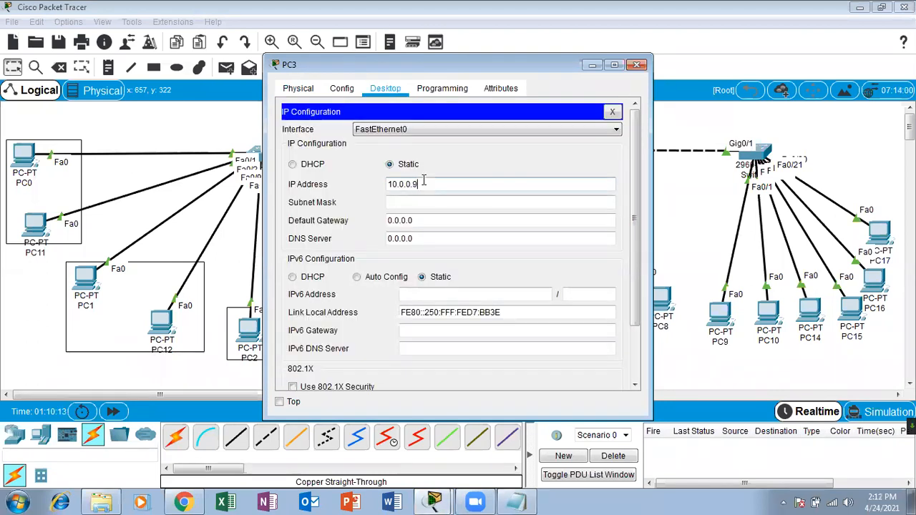
left_click(415, 201)
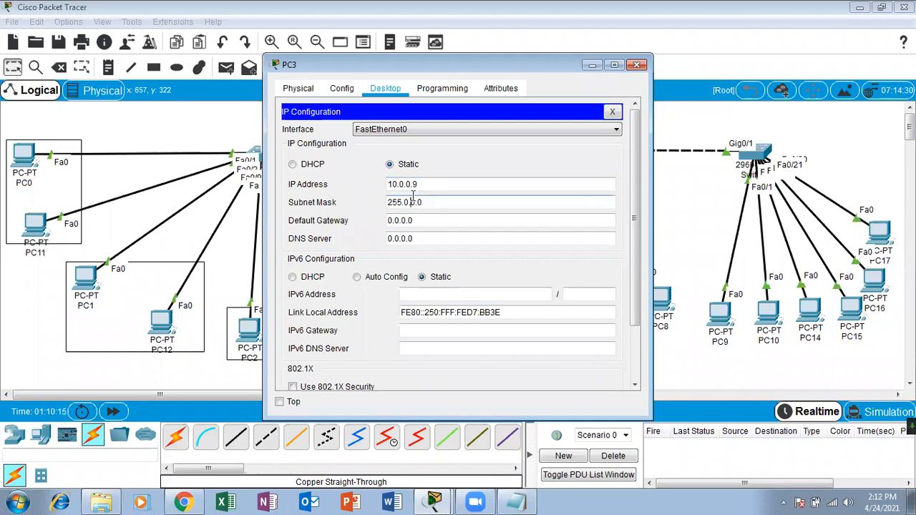
left_click(637, 66)
Give PC4 a static 10.0.0.x address with mask 255.0.0.0.
left_click(494, 320)
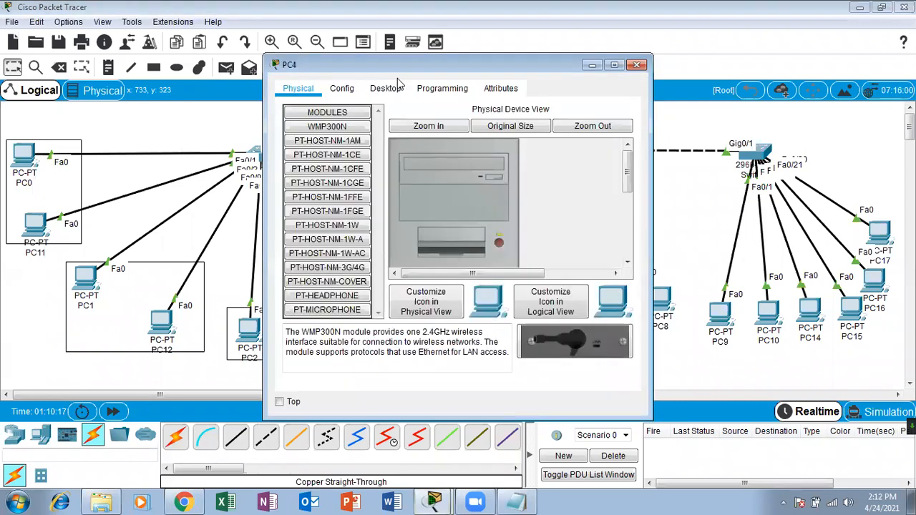
left_click(390, 89)
left_click(348, 136)
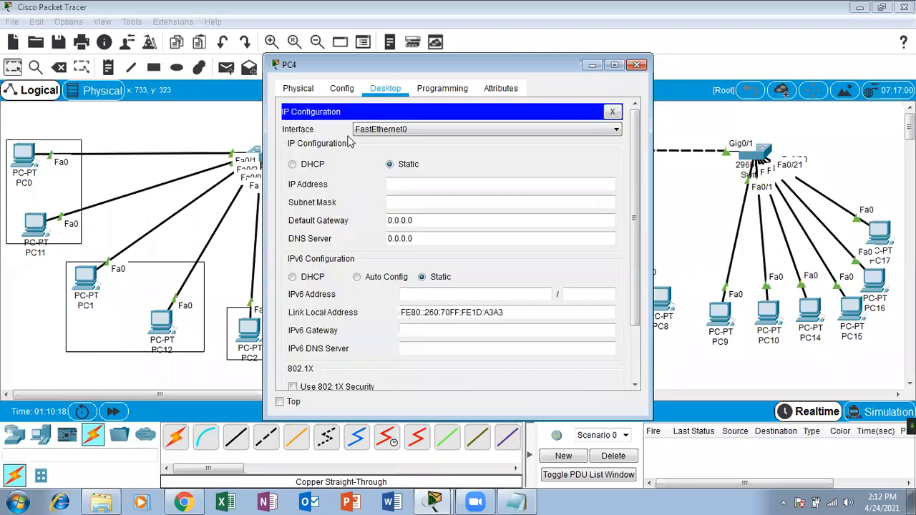
left_click(438, 186)
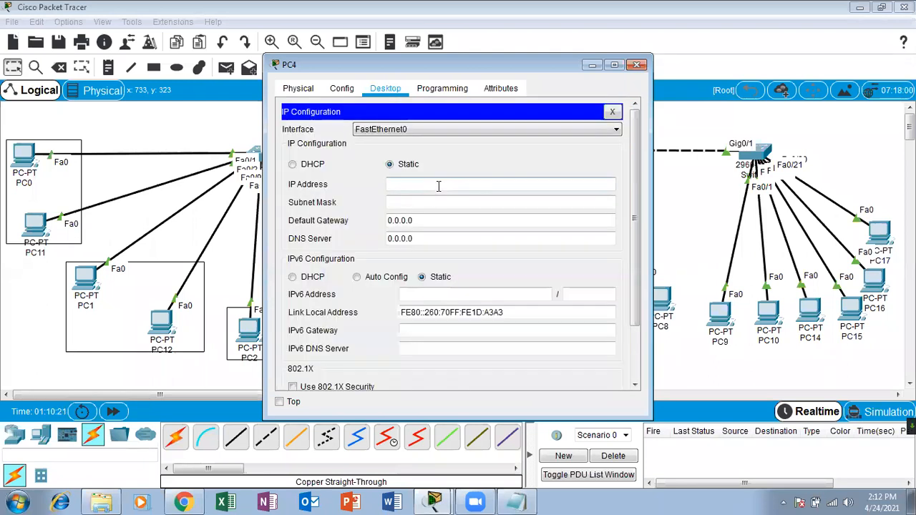
type("10.0.0.3")
left_click(435, 198)
left_click(636, 64)
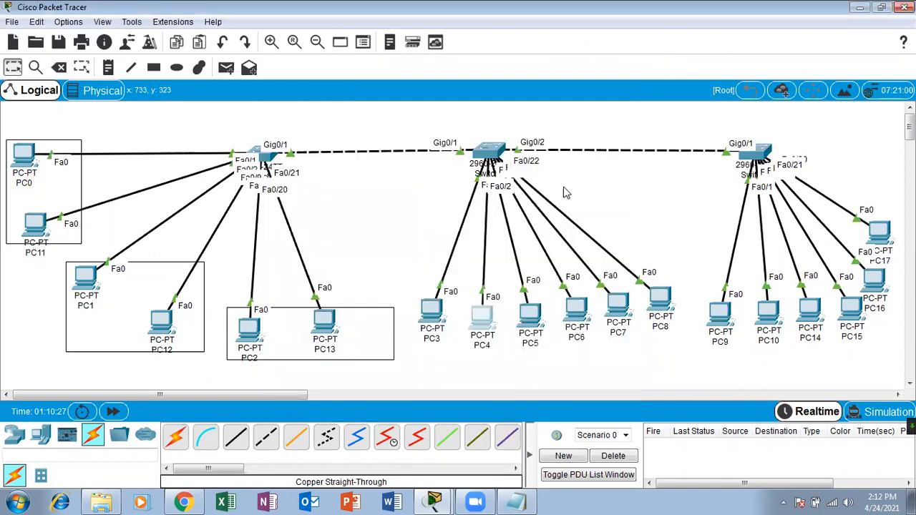
Give PC5 a static 10.0.0.x address with mask 255.0.0.0.
left_click(534, 308)
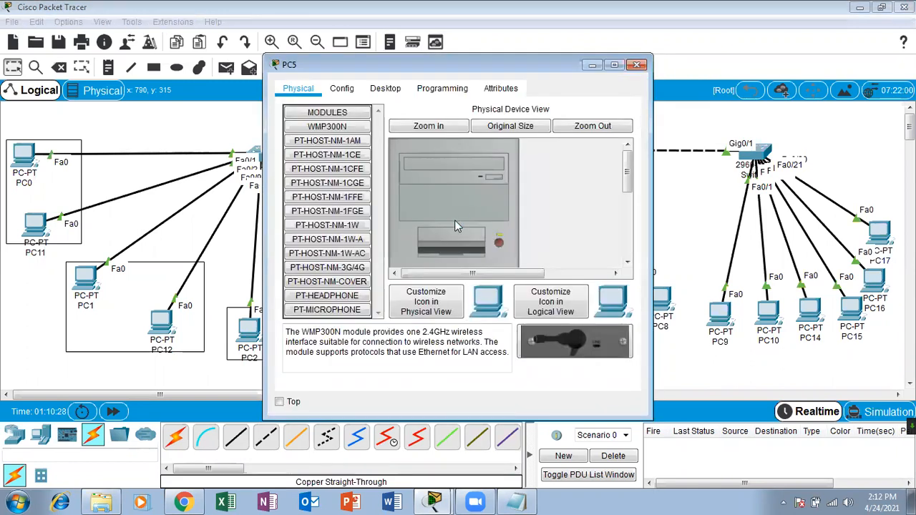
left_click(383, 91)
left_click(324, 146)
left_click(424, 183)
type("10.0.0.3")
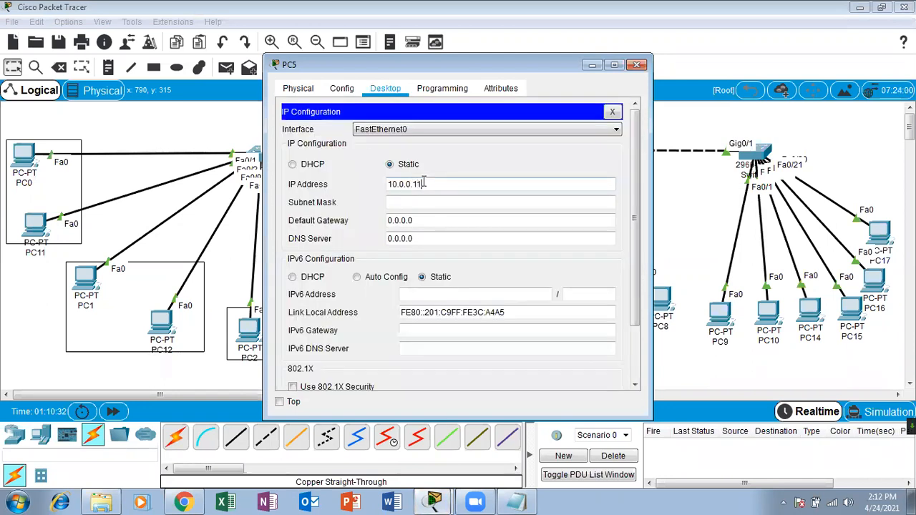
left_click(420, 198)
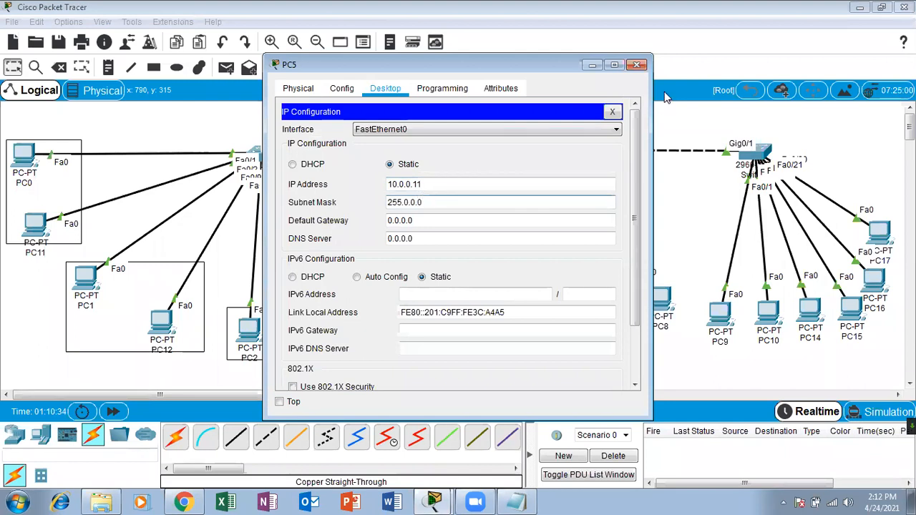
left_click(636, 67)
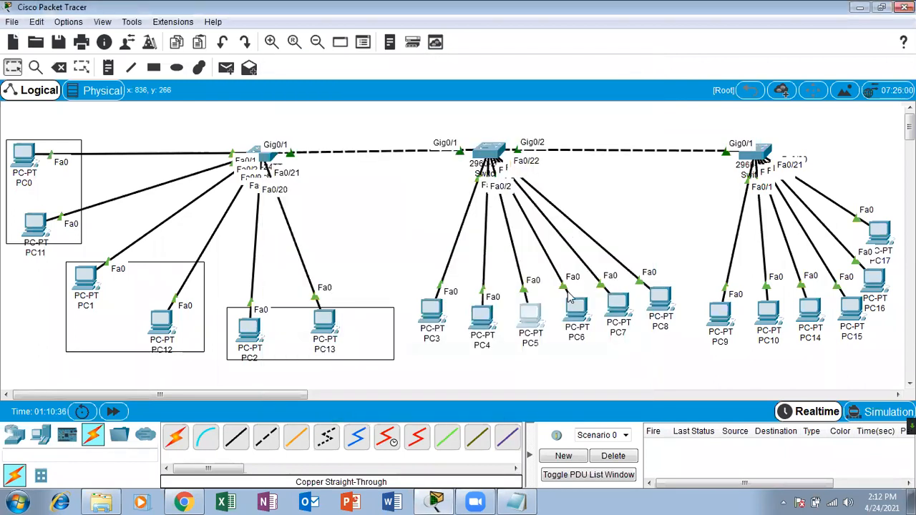
Give PC6 a static 10.0.0.x address with mask 255.0.0.0.
left_click(578, 312)
left_click(386, 88)
left_click(333, 144)
type("10.0.0.77")
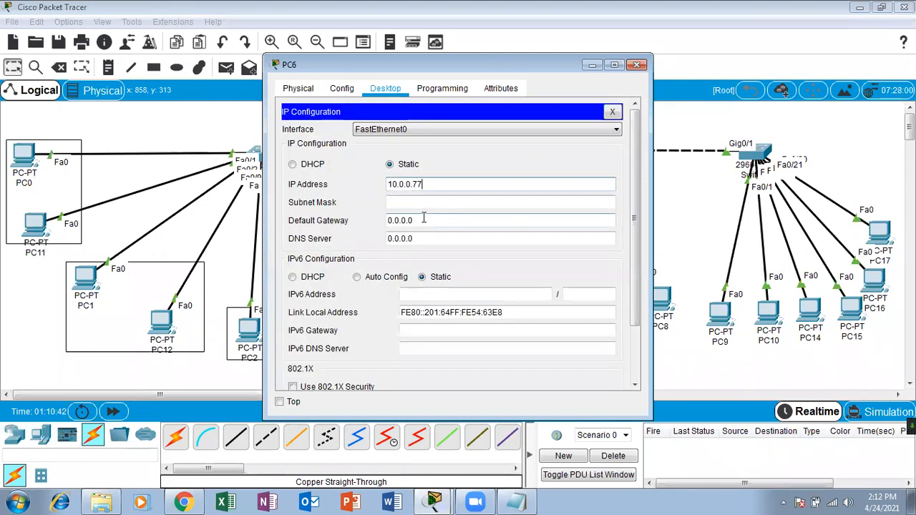
left_click(425, 203)
left_click(636, 65)
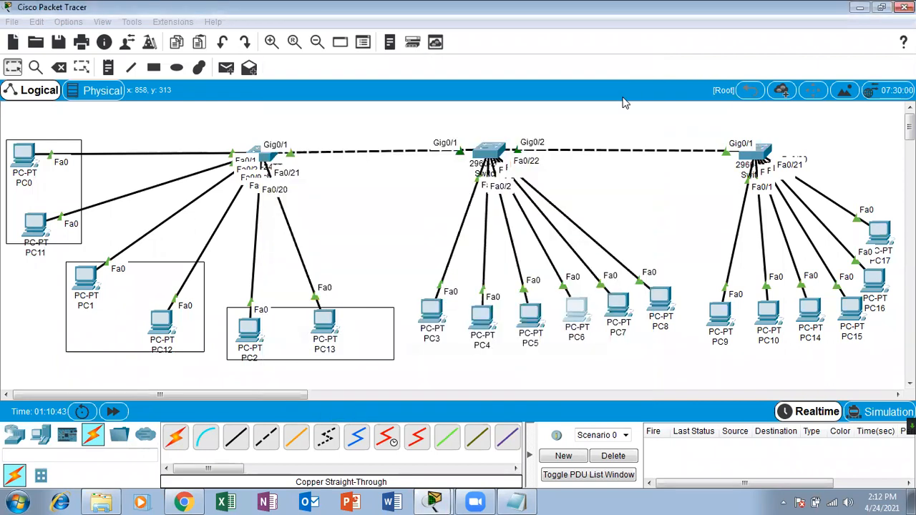
Give PC7 the static address 10.0.0.33 with mask 255.0.0.0.
left_click(616, 302)
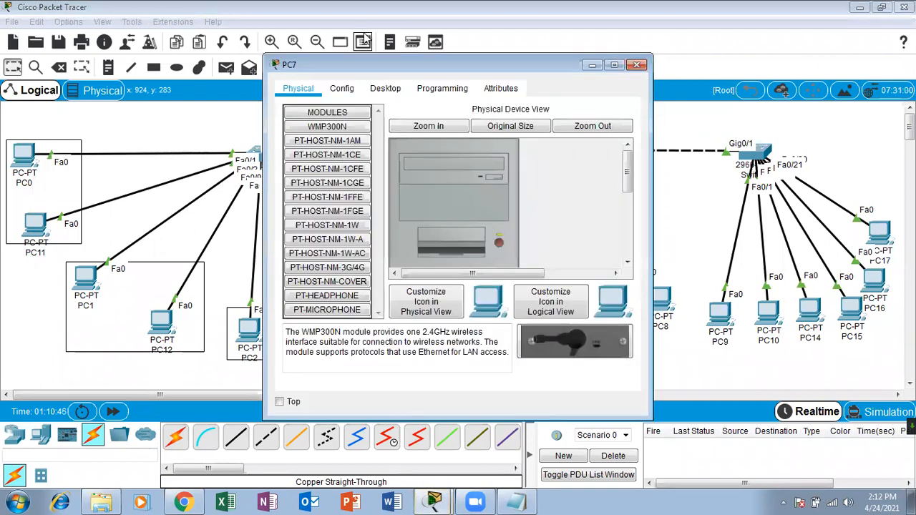
left_click(385, 88)
left_click(322, 143)
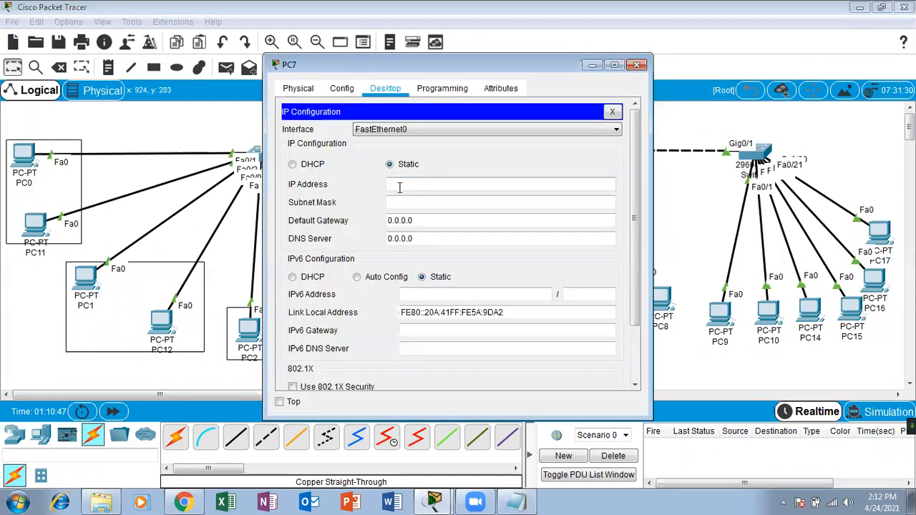
type("10.0.0.33")
left_click(399, 202)
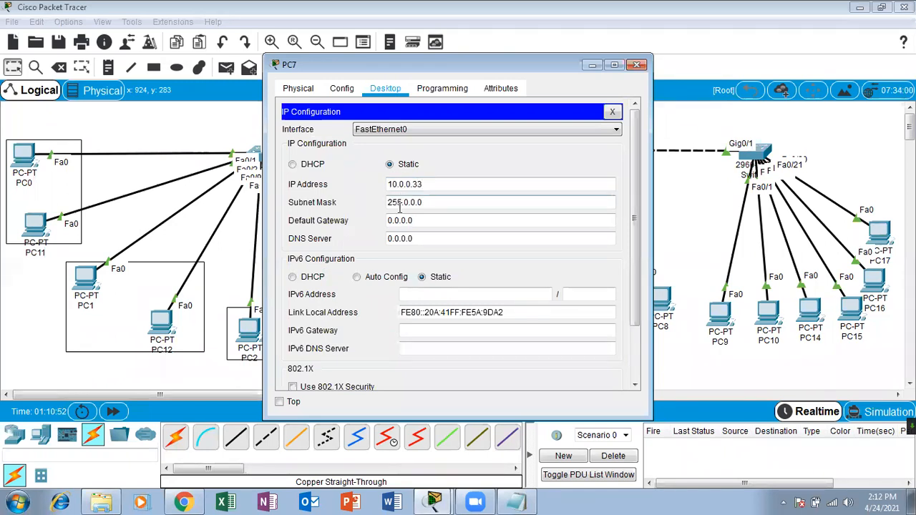
left_click(636, 65)
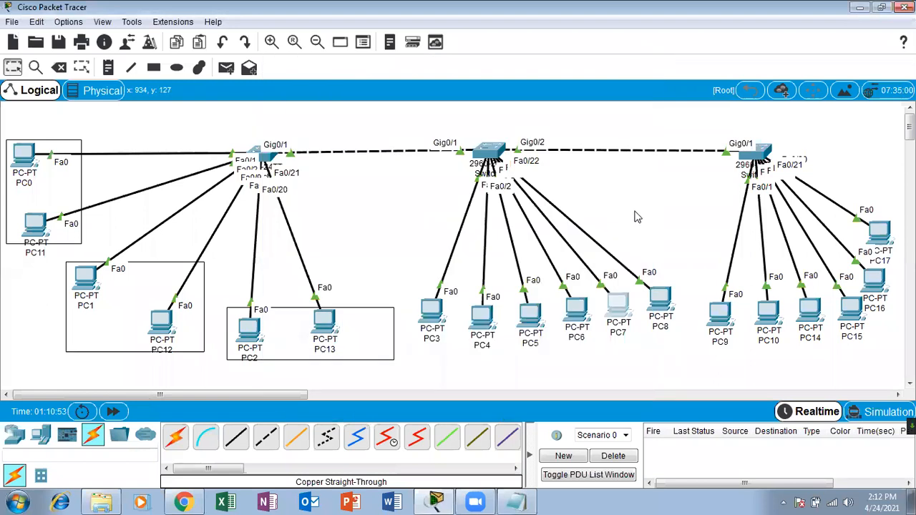
Give PC8 the static address 10.0.0.39 with mask 255.0.0.0.
left_click(660, 299)
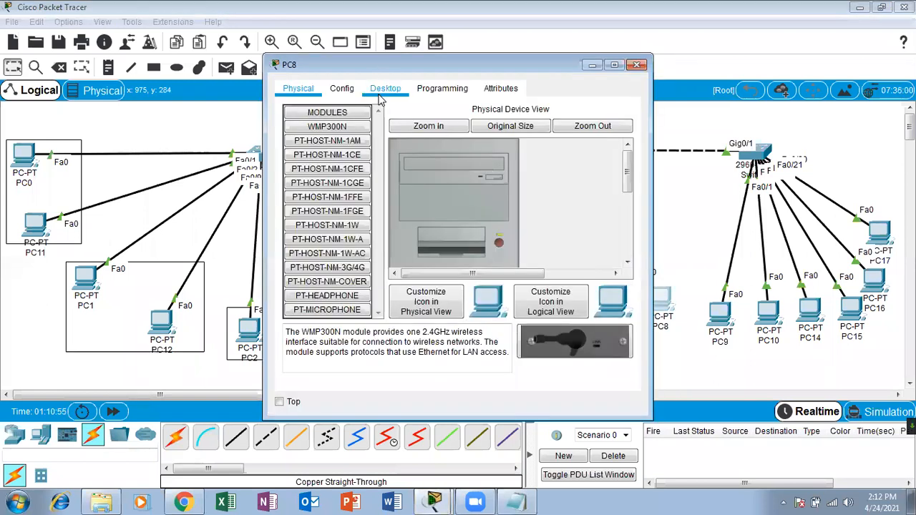
left_click(385, 89)
left_click(328, 151)
type("10.0.0.3")
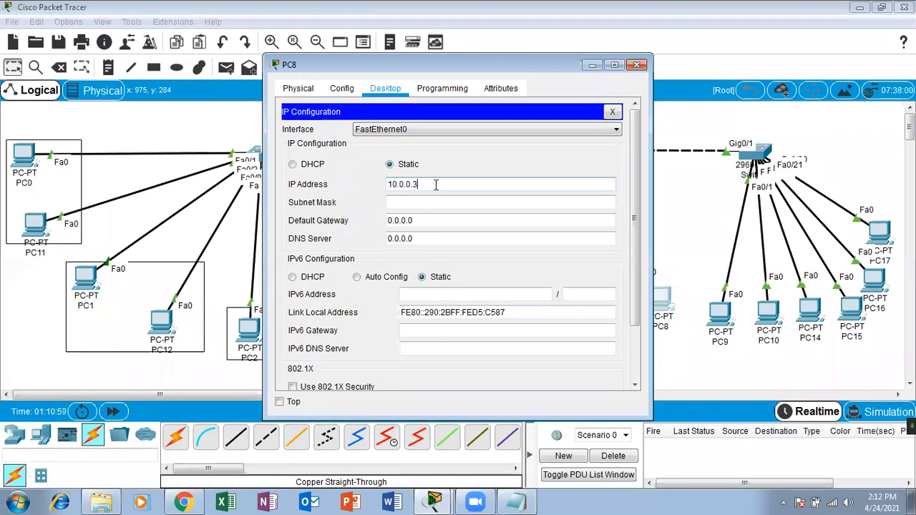
type("9")
key("Tab")
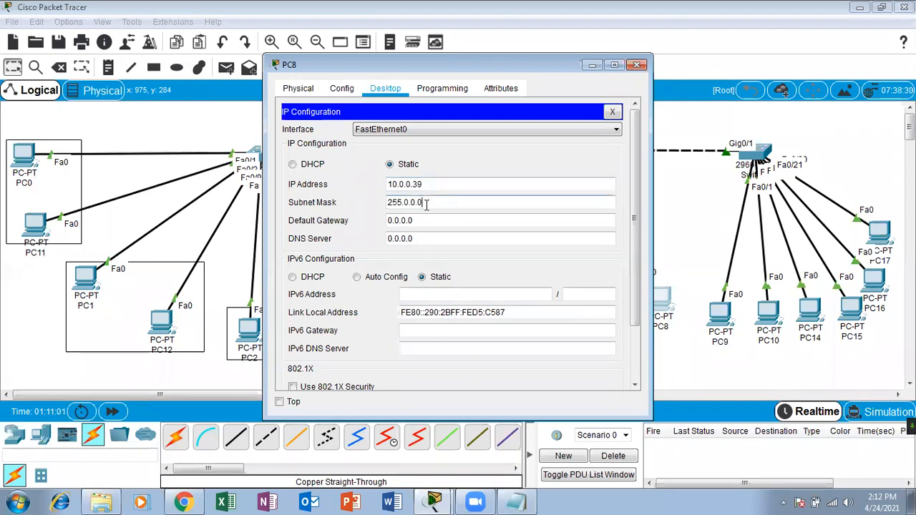
left_click(636, 65)
left_click(719, 313)
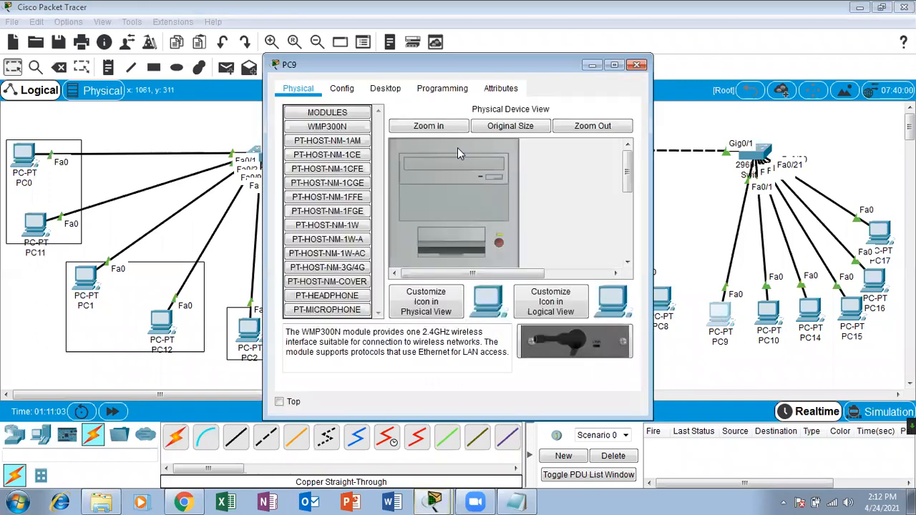
Give PC9 a static 10.0.0.x address with mask 255.0.0.0.
left_click(396, 92)
left_click(345, 137)
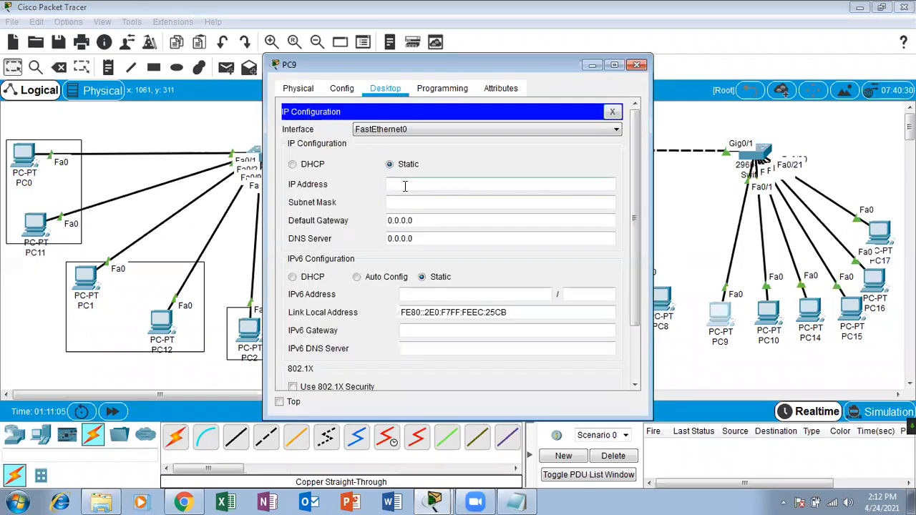
type("10.0.0.34")
key("BackSpace")
left_click(405, 203)
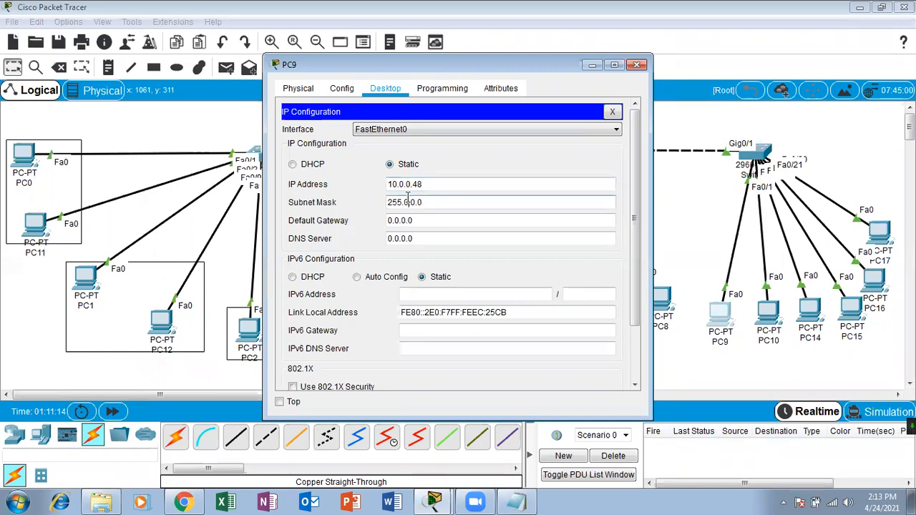
left_click(637, 65)
Give PC10 a static 10.0.0.x address with mask 255.0.0.0.
left_click(768, 312)
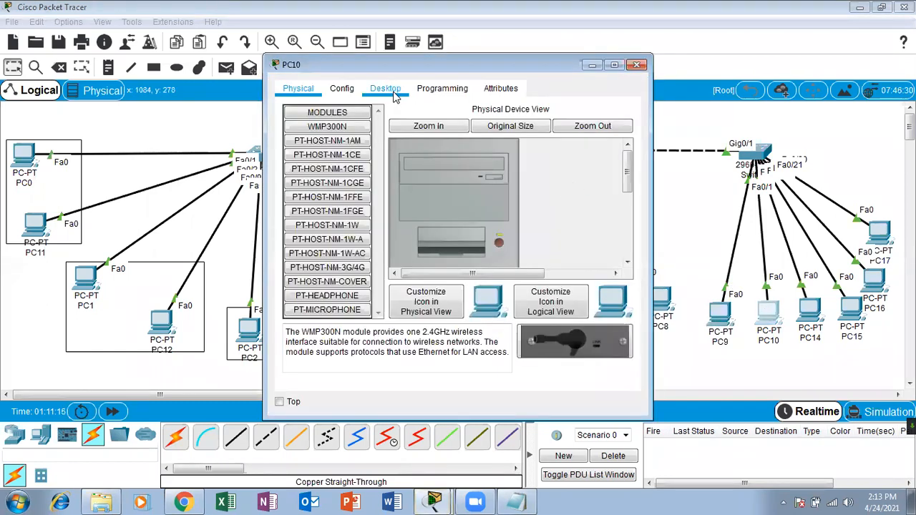
left_click(387, 89)
left_click(432, 185)
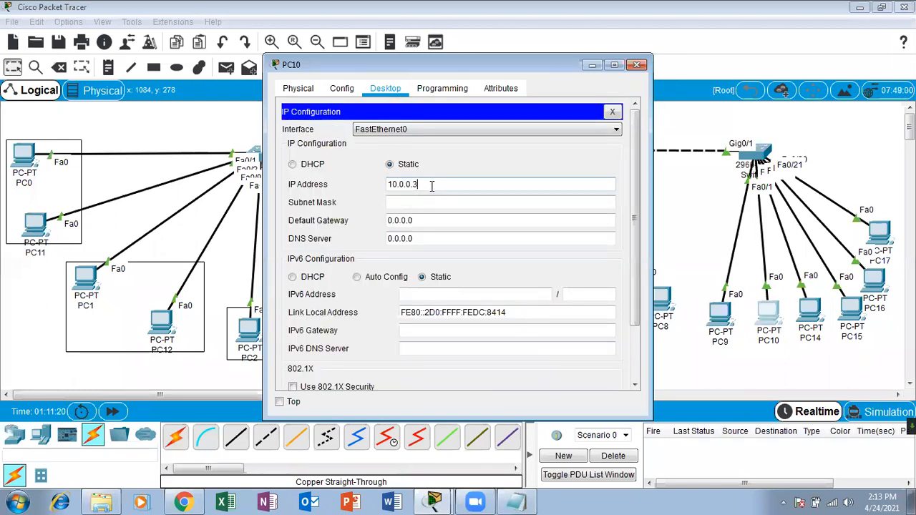
left_click(424, 201)
left_click(637, 64)
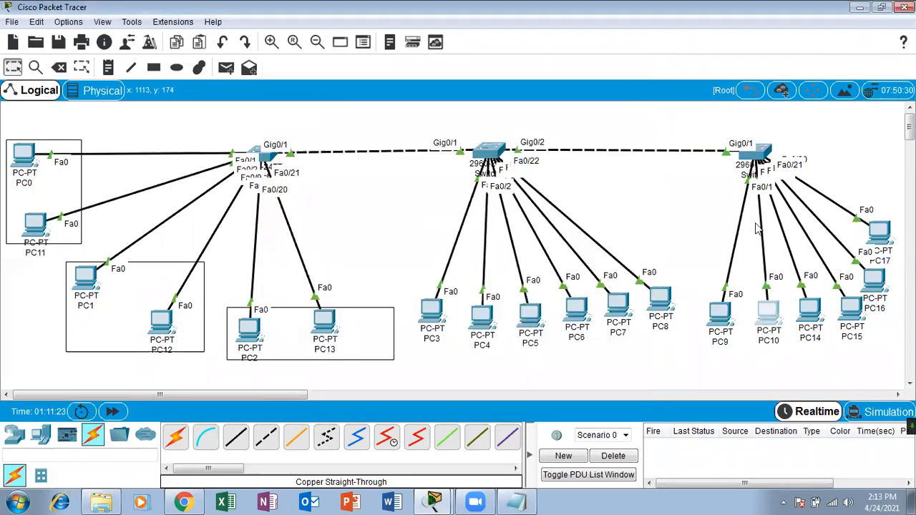
Give PC14 a static 10.0.0.x address with mask 255.0.0.0.
left_click(805, 304)
left_click(386, 88)
left_click(342, 130)
left_click(448, 181)
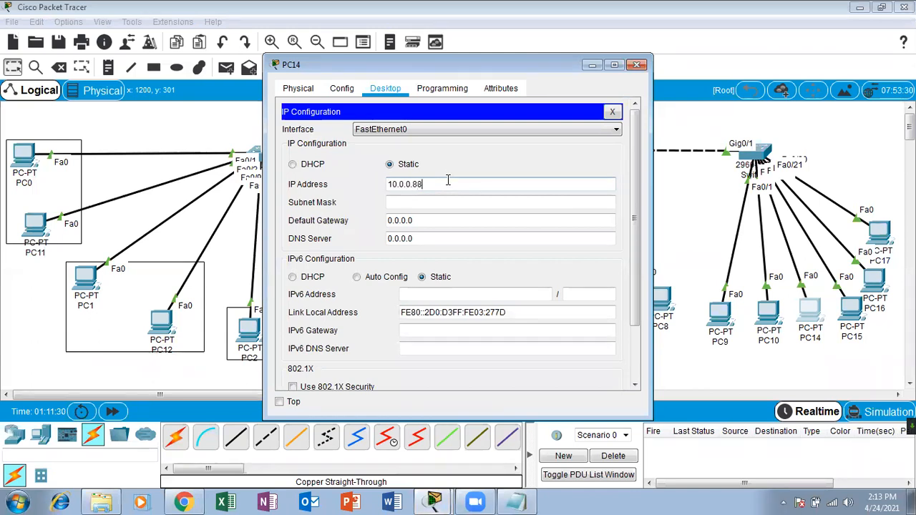
left_click(408, 203)
left_click(637, 66)
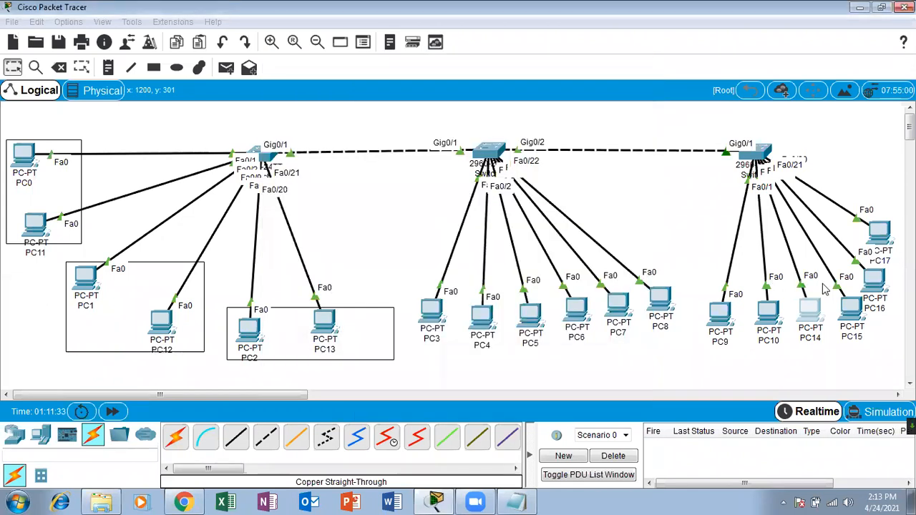
Give PC15 a static 10.0.0.x address with mask 255.0.0.0.
left_click(852, 308)
left_click(396, 86)
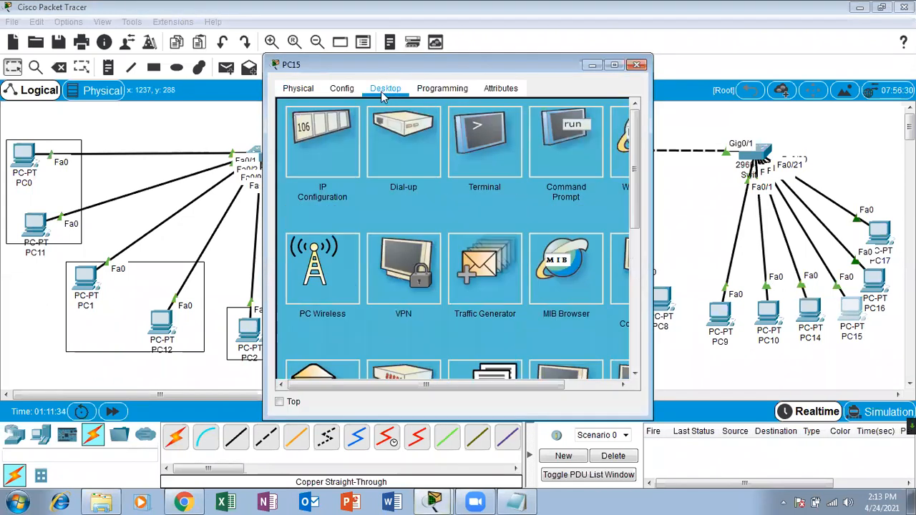
left_click(339, 125)
left_click(415, 182)
type("10.0.0.1")
left_click(413, 202)
left_click(636, 65)
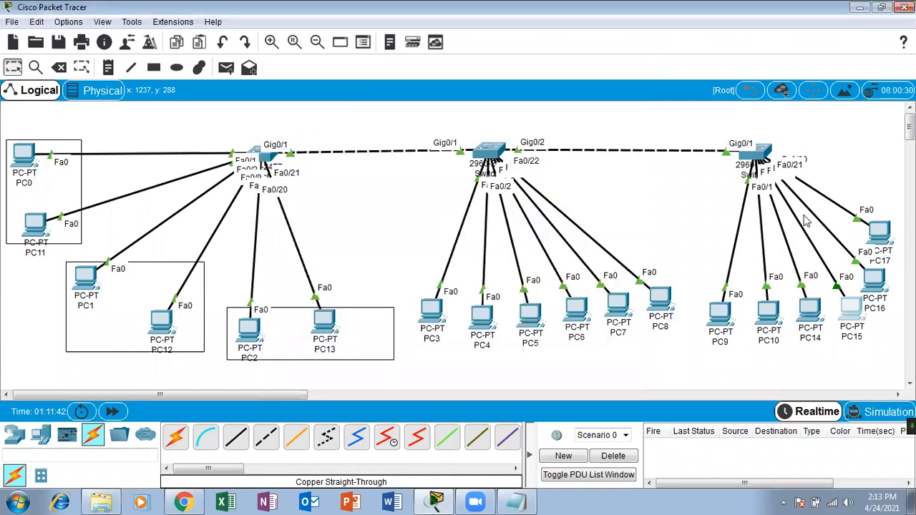
Give PC16 a static 10.0.0.x address with mask 255.0.0.0.
left_click(875, 277)
left_click(380, 89)
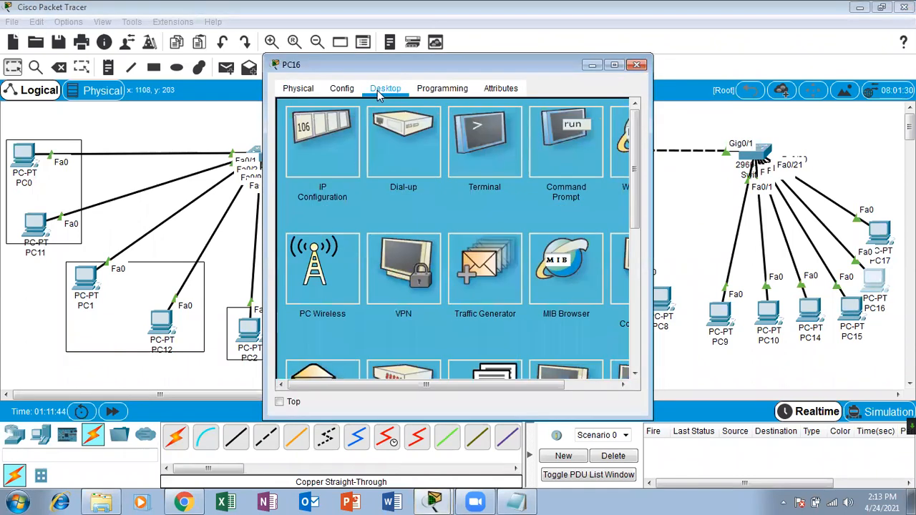
left_click(318, 159)
left_click(421, 184)
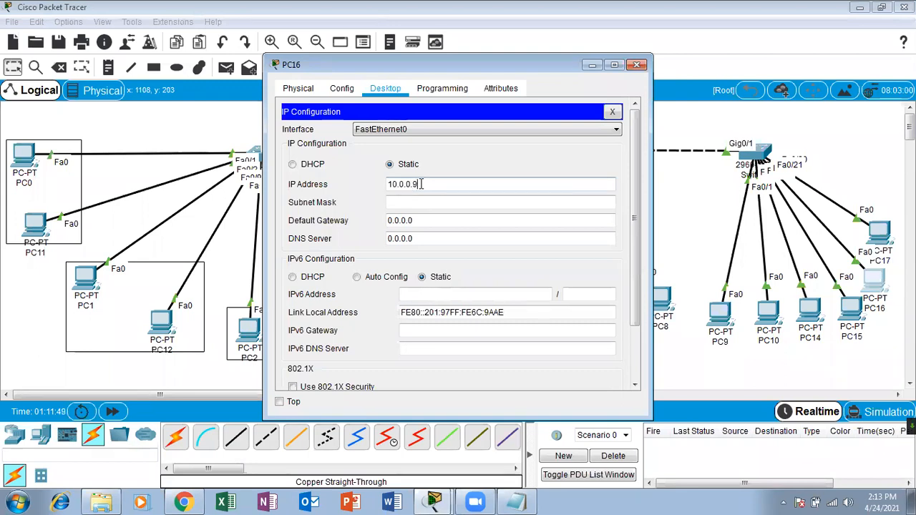
type("10.0.0.99")
key("Tab")
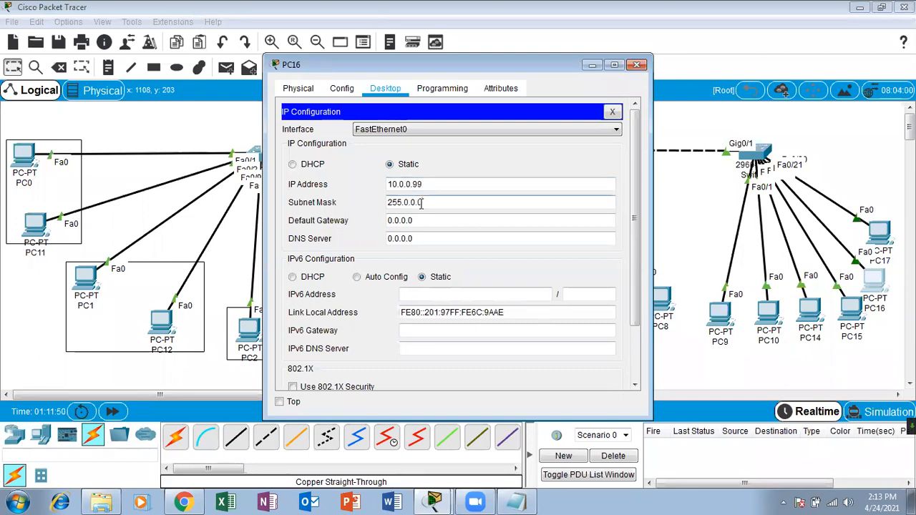
left_click(637, 64)
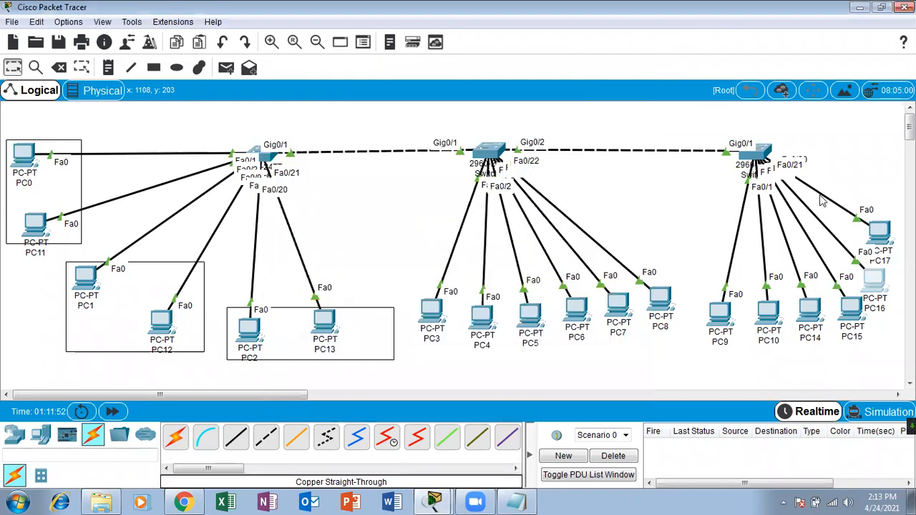
Give PC17 a static 10.0.0.x address with mask 255.0.0.0, correcting the IP.
left_click(878, 231)
left_click(385, 88)
left_click(325, 165)
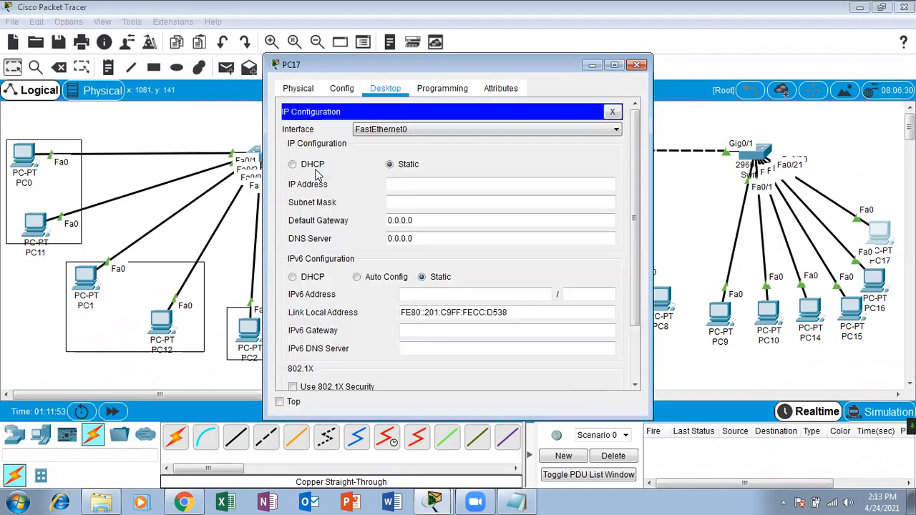
left_click(425, 183)
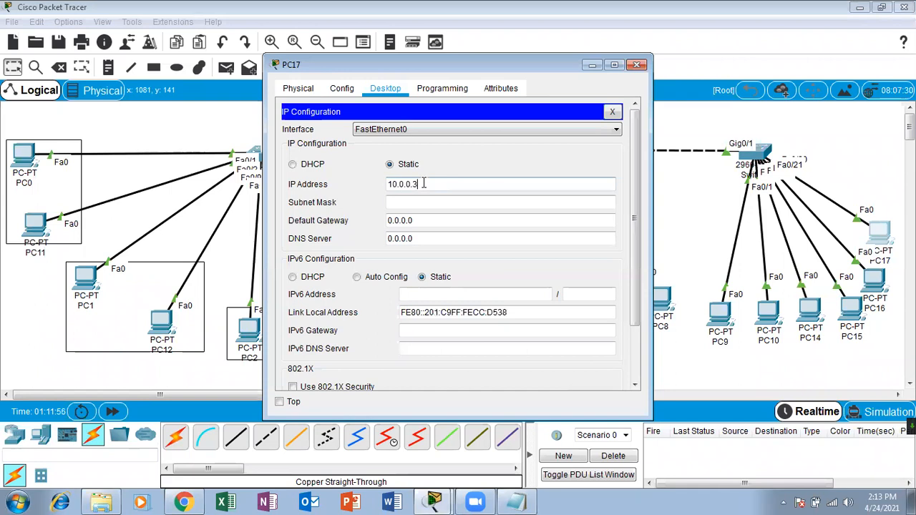
left_click(422, 203)
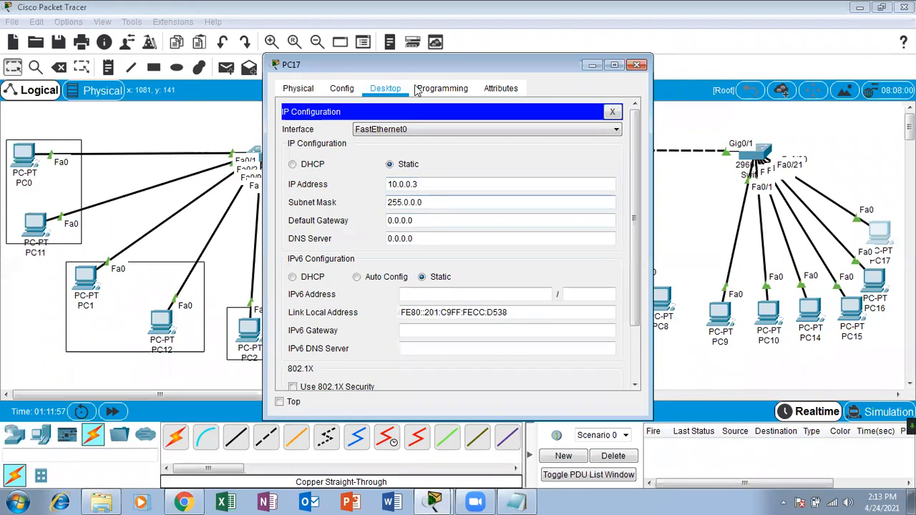
left_click(422, 182)
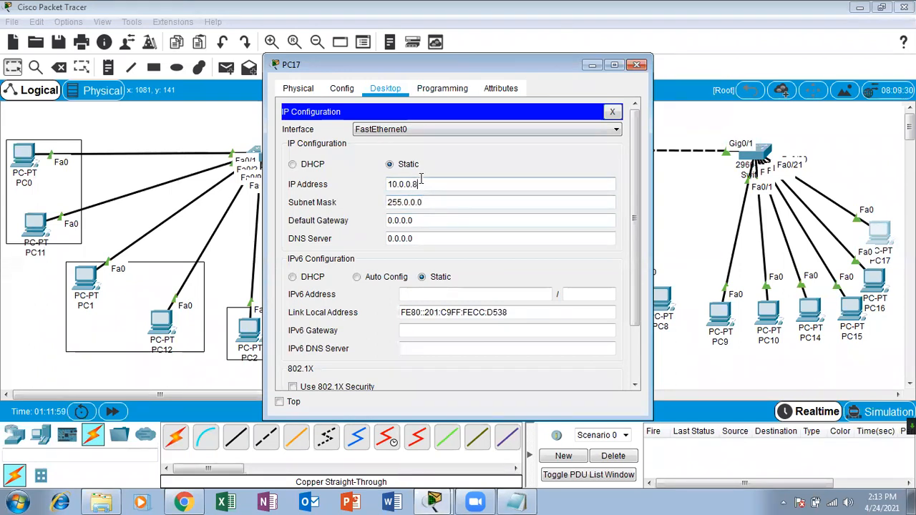
left_click(638, 66)
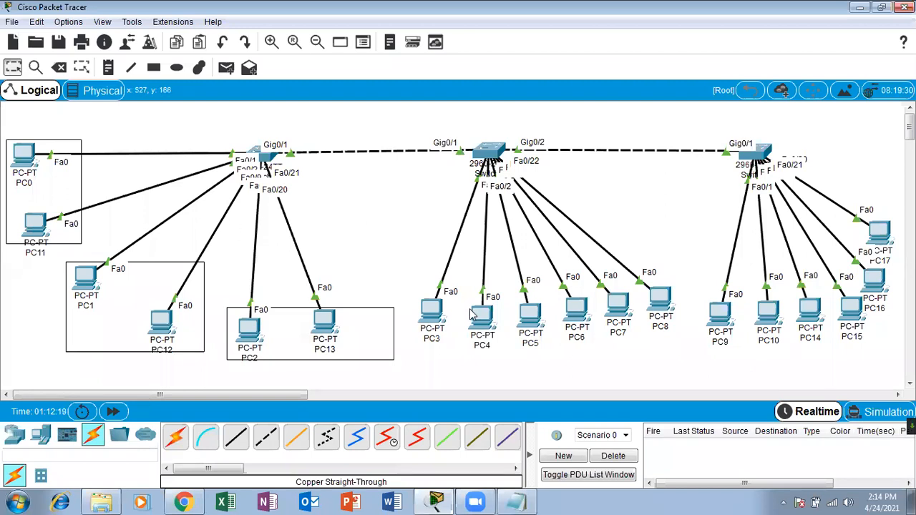
Draw rectangles around PC pairs PC3/PC4, PC5/PC6, PC7/PC8, PC9/PC10 and PC14/PC15.
left_click(153, 68)
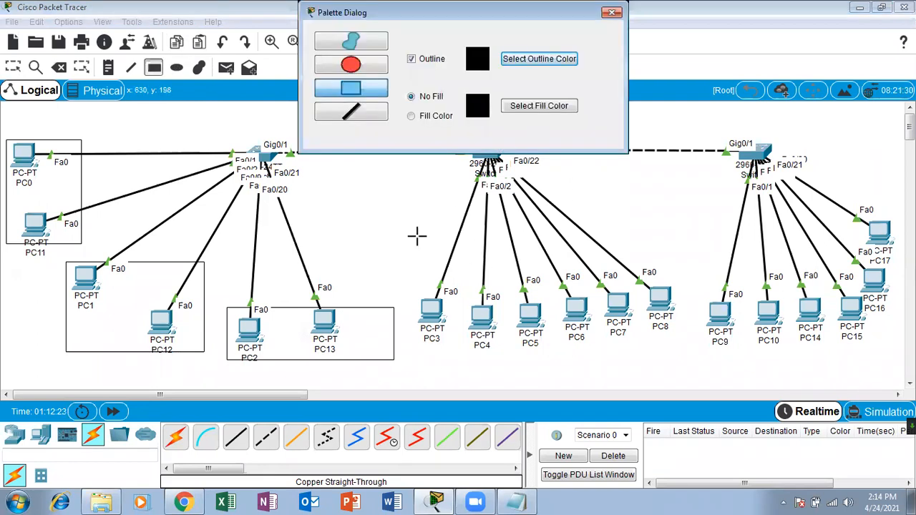
mouse_move(414, 285)
left_mouse_down()
mouse_move(530, 393)
mouse_move(501, 358)
mouse_move(513, 362)
left_mouse_up()
mouse_move(514, 290)
left_mouse_down()
mouse_move(573, 362)
mouse_move(602, 351)
left_mouse_up()
mouse_move(608, 280)
left_mouse_down()
mouse_move(608, 305)
mouse_move(658, 342)
mouse_move(686, 342)
left_mouse_up()
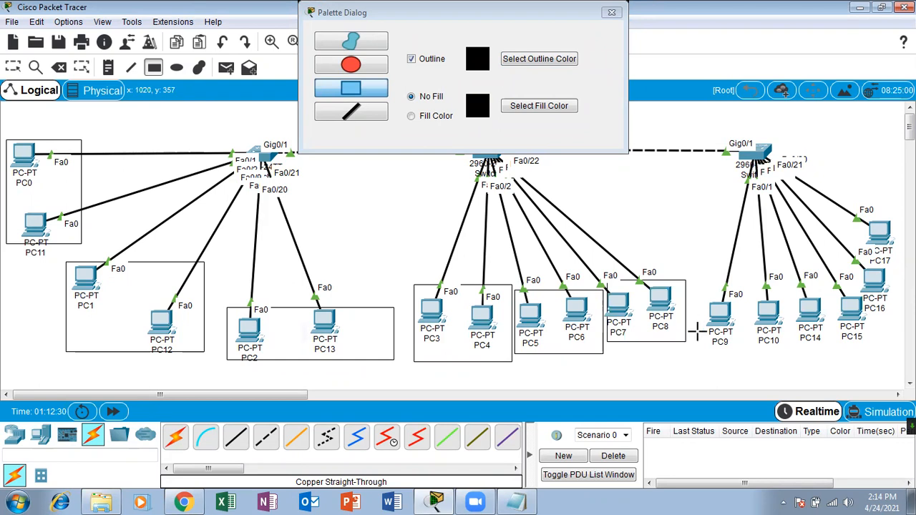
left_click_drag(697, 293, 786, 370)
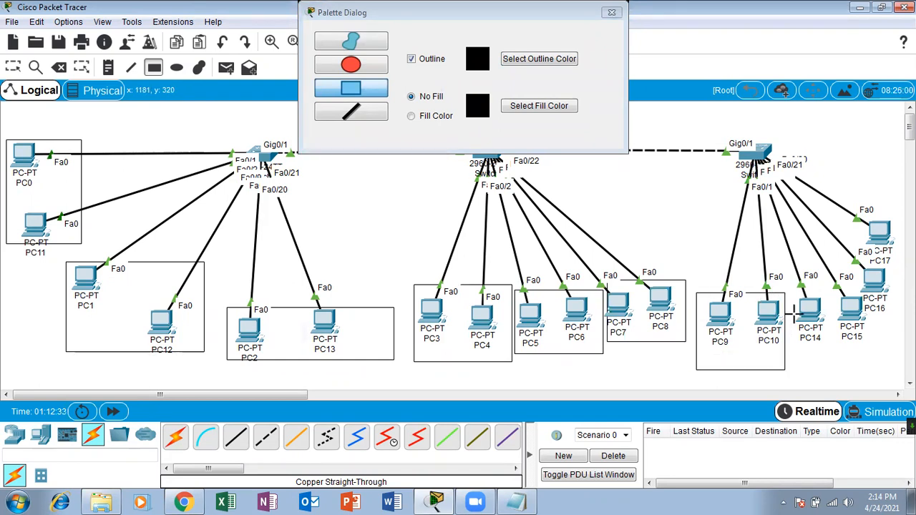
left_click_drag(794, 283, 860, 370)
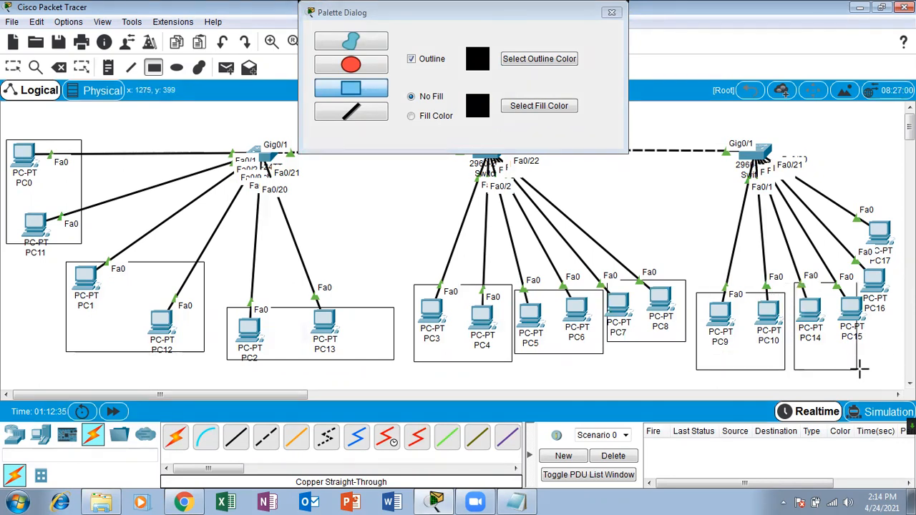